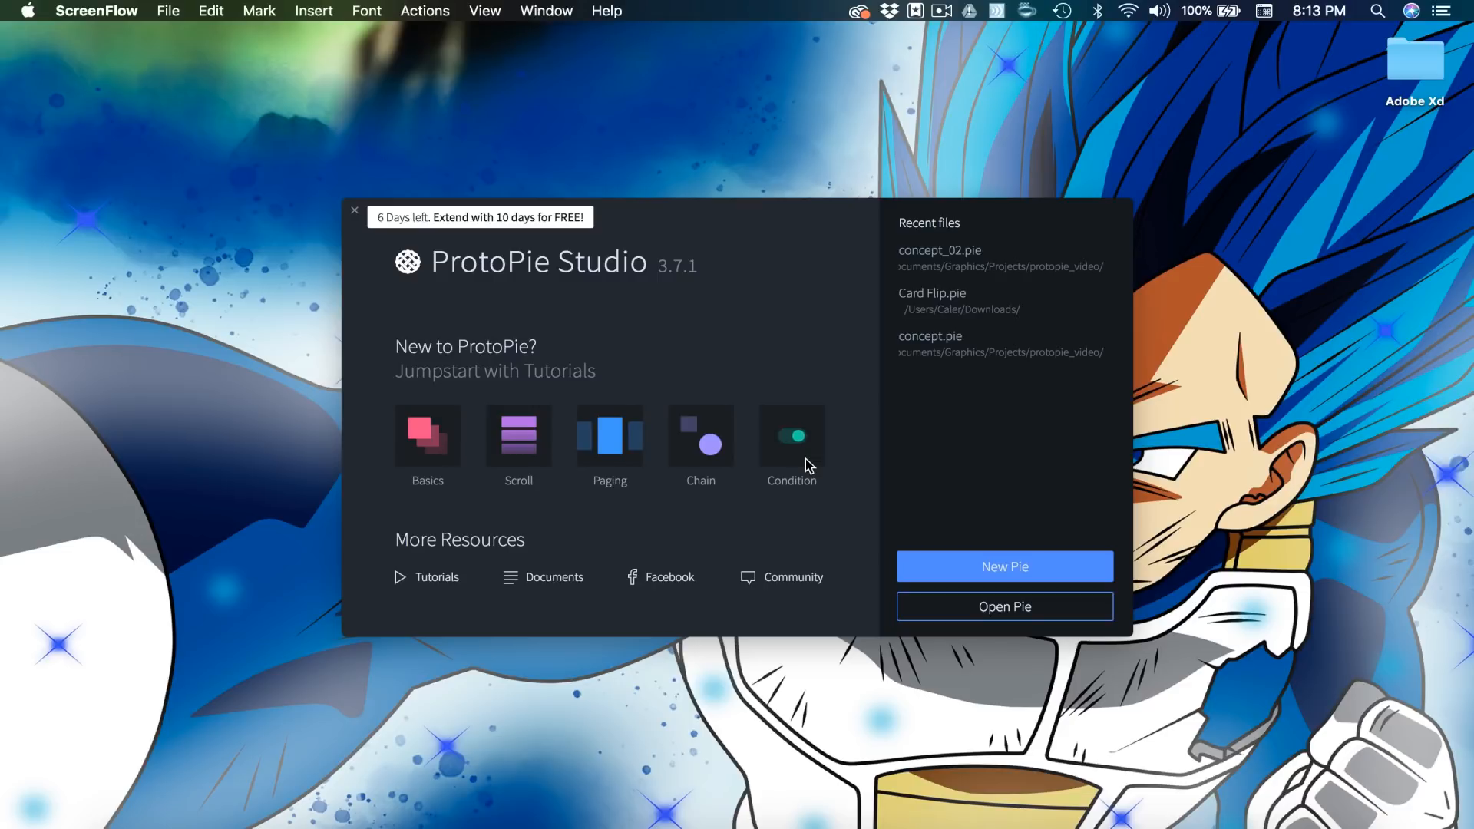
{"action": "left_click", "coordinate": [1018, 566]}
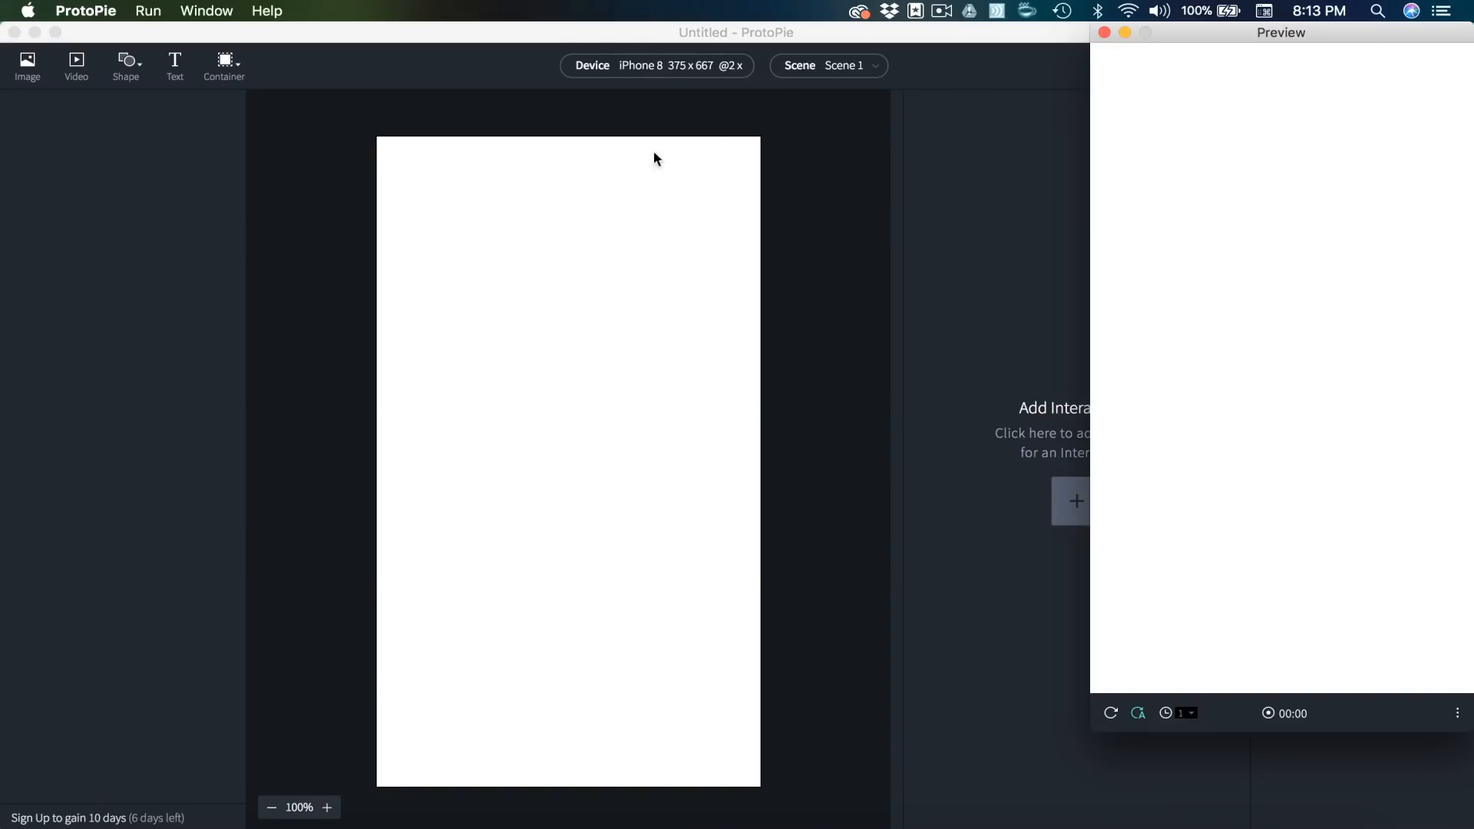
{"action": "left_click", "coordinate": [655, 68]}
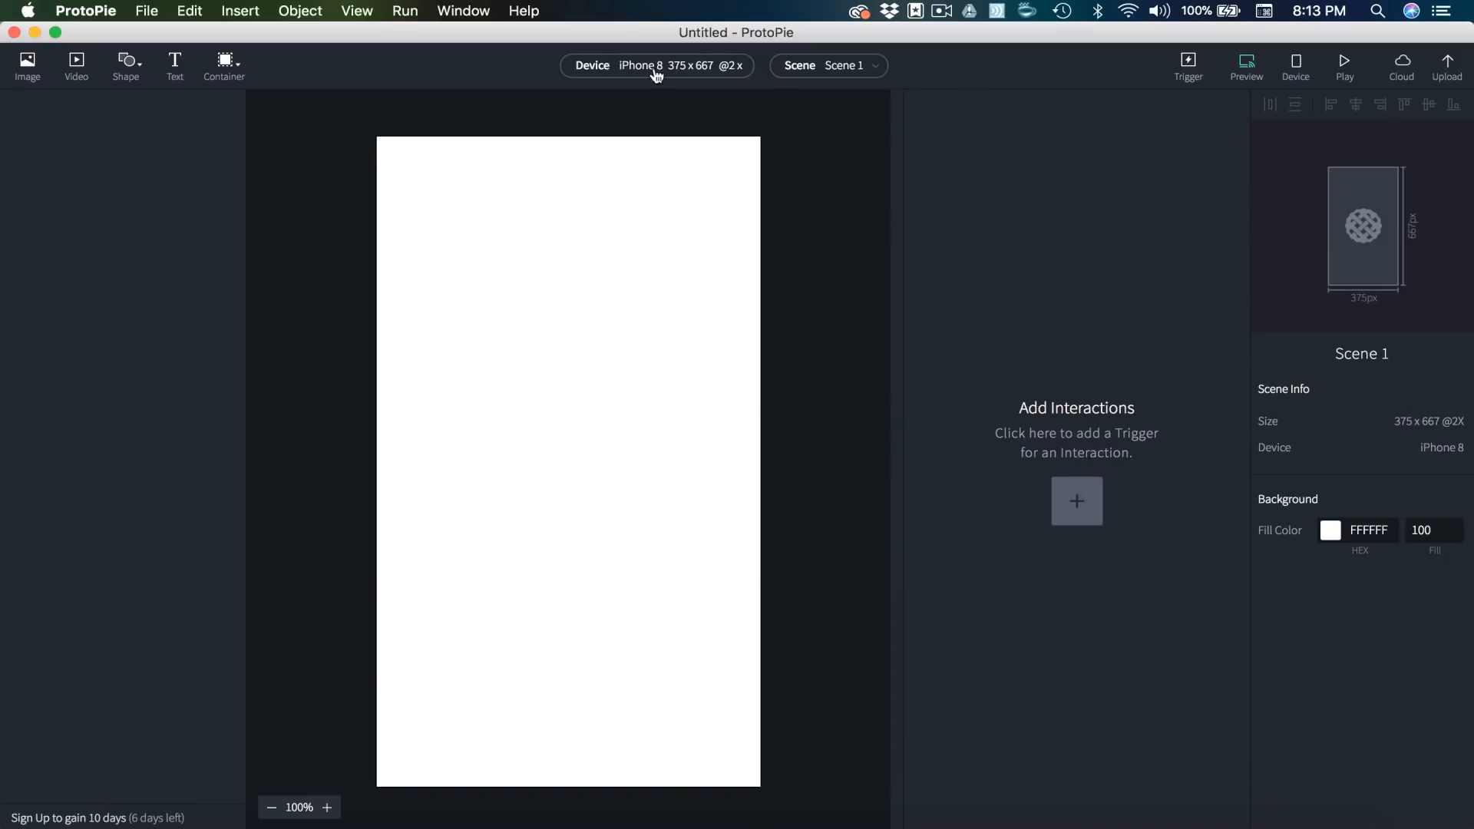
{"action": "left_click", "coordinate": [637, 66]}
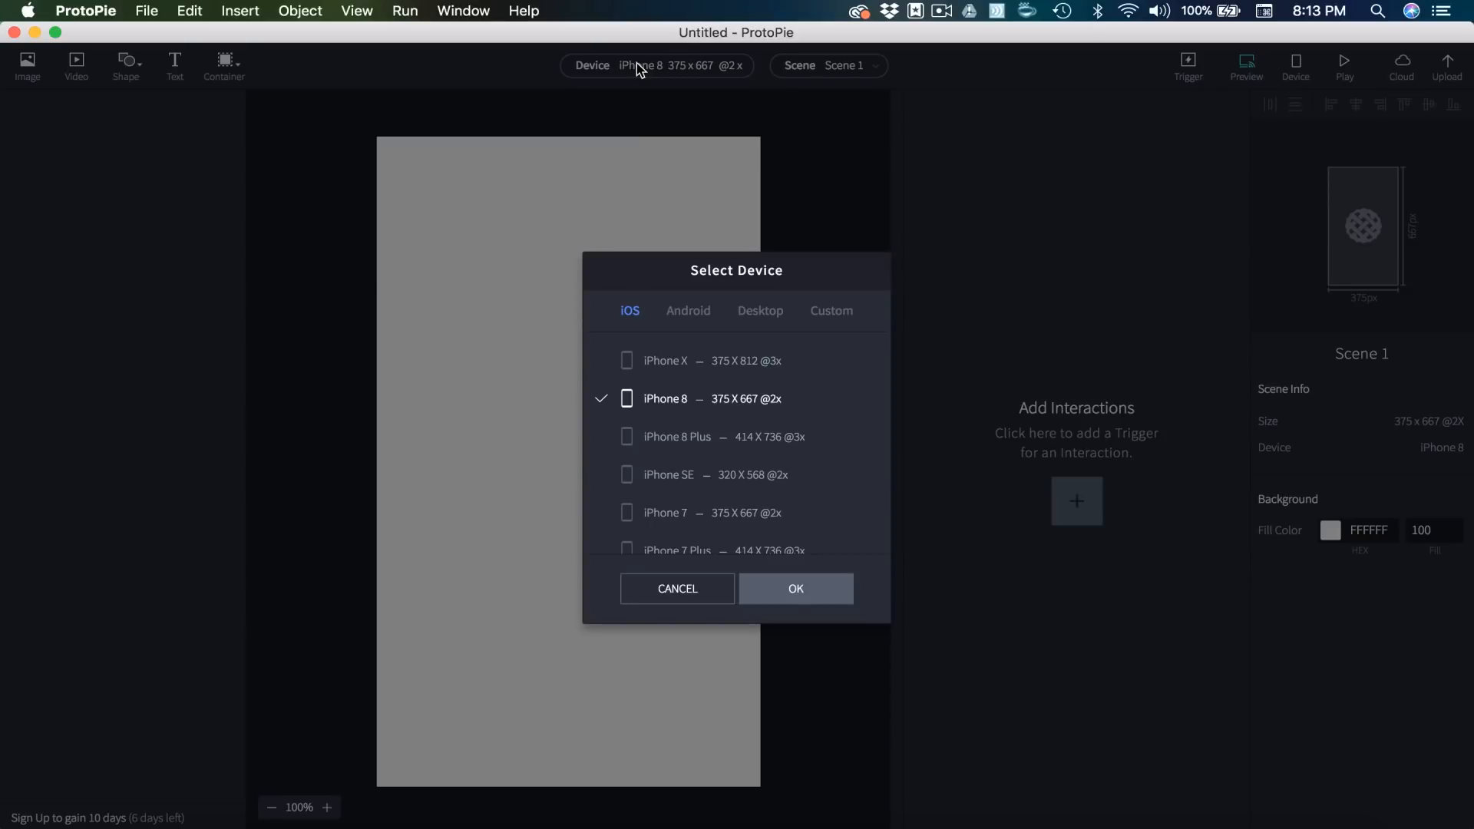
{"action": "left_click", "coordinate": [684, 361]}
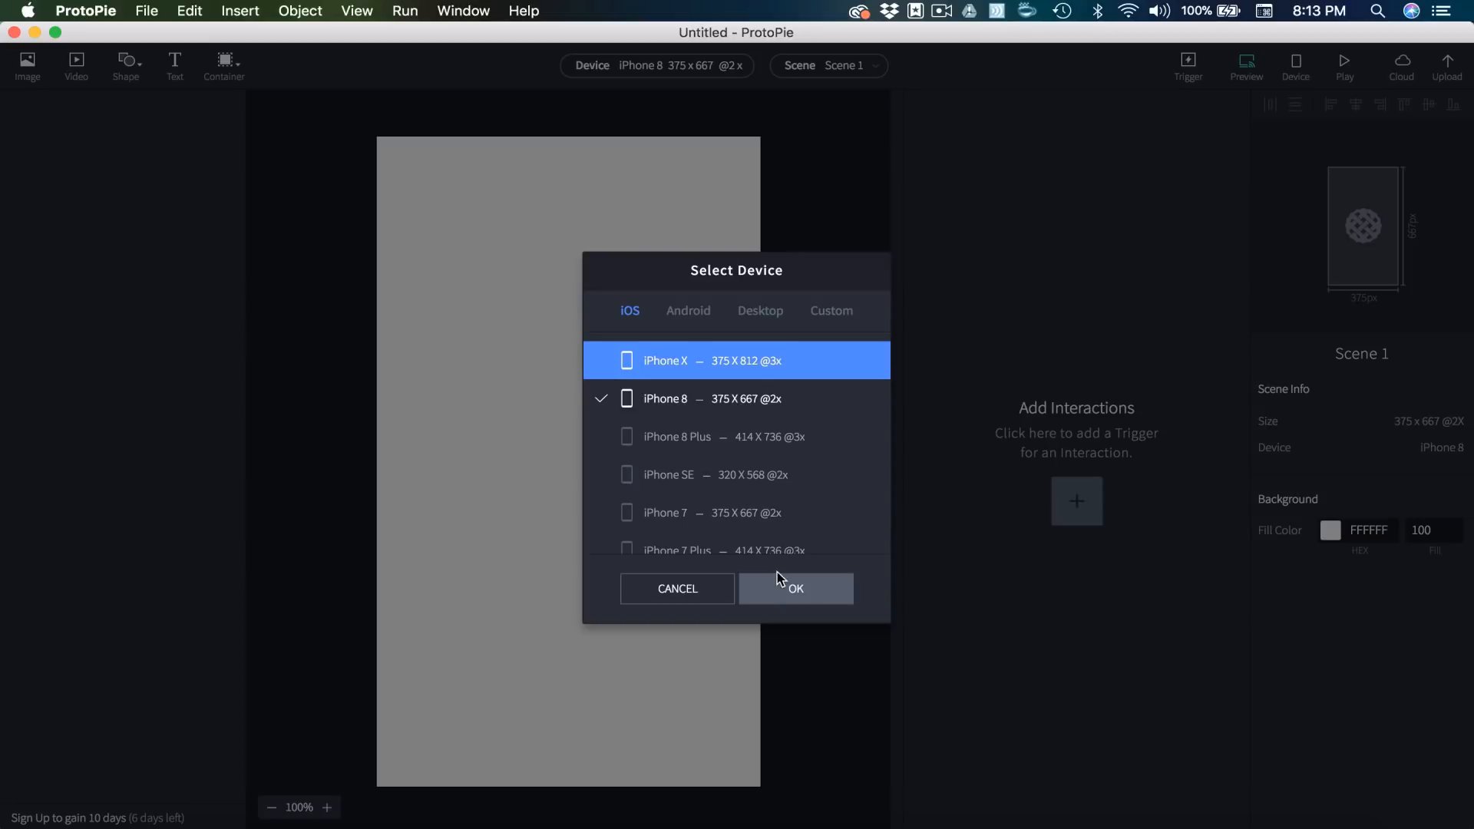
{"action": "left_click", "coordinate": [779, 591]}
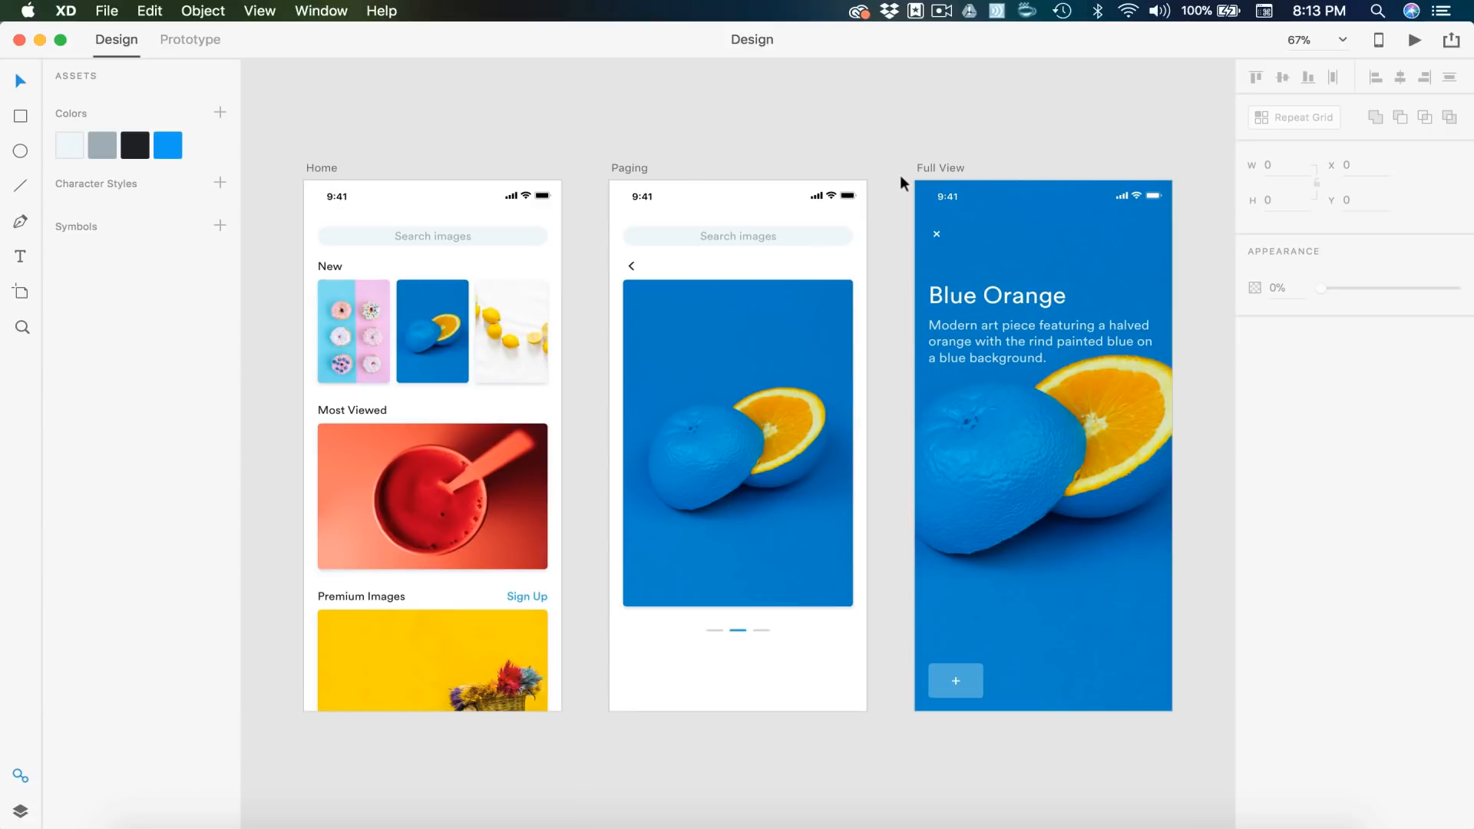
- Switch to ProtoPie and start an Adobe XD CC import of Design.xd with the Home artboard selected
{"action": "left_click", "coordinate": [408, 820]}
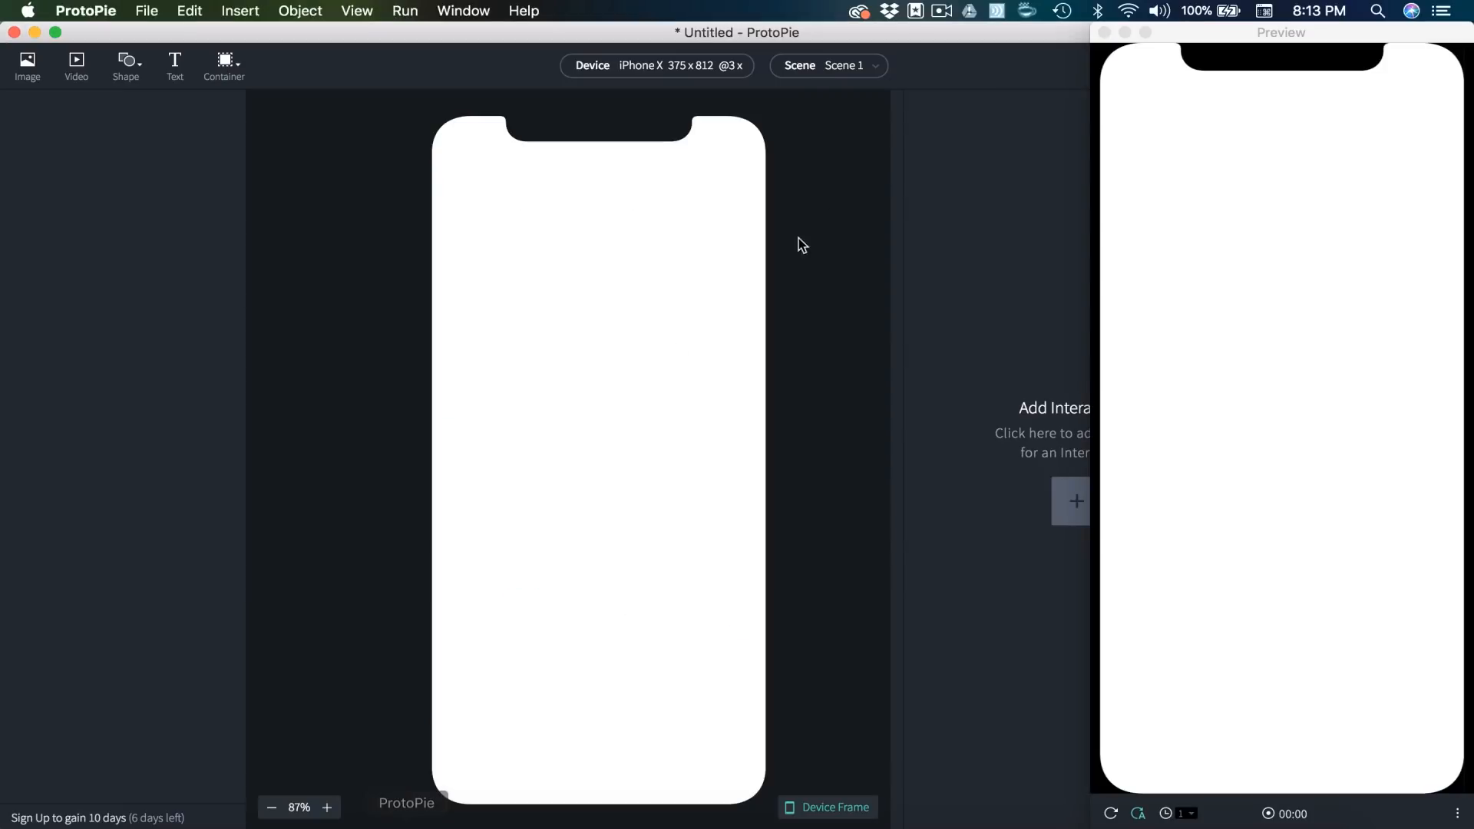
{"action": "left_click", "coordinate": [145, 12]}
{"action": "mouse_move", "coordinate": [190, 197]}
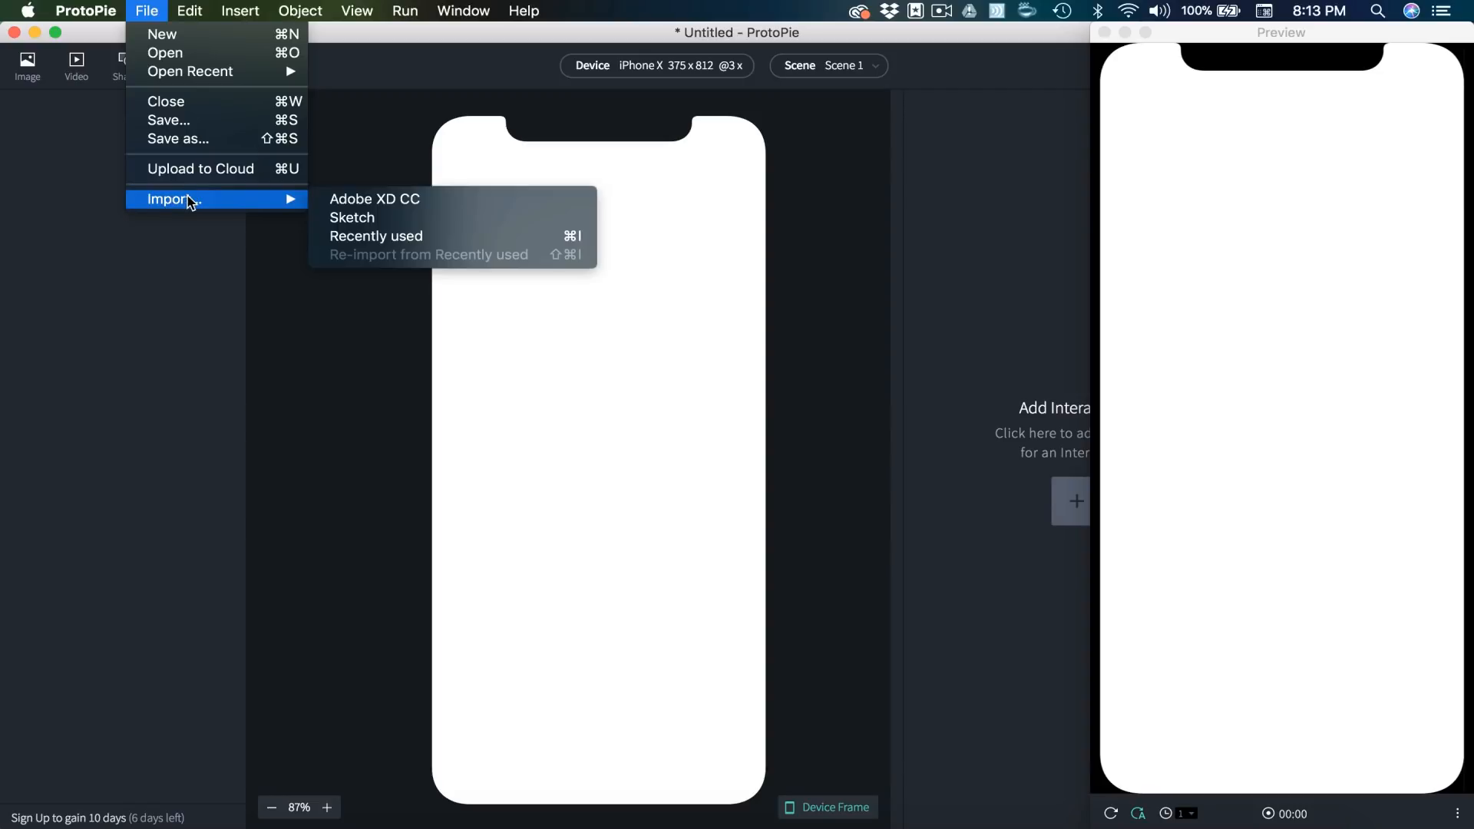
{"action": "left_click", "coordinate": [408, 202]}
{"action": "left_click", "coordinate": [654, 348]}
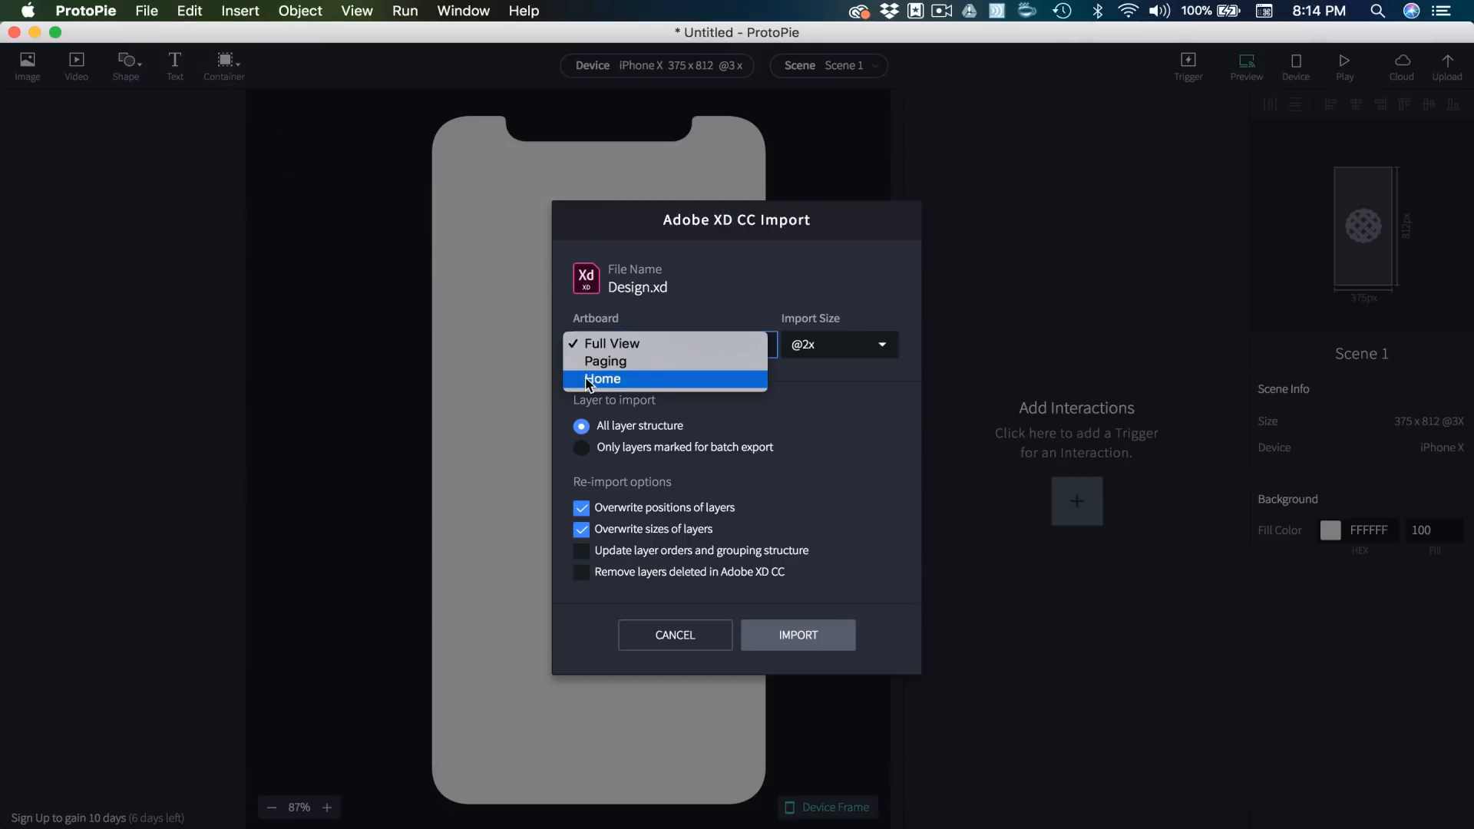
{"action": "left_click", "coordinate": [618, 382]}
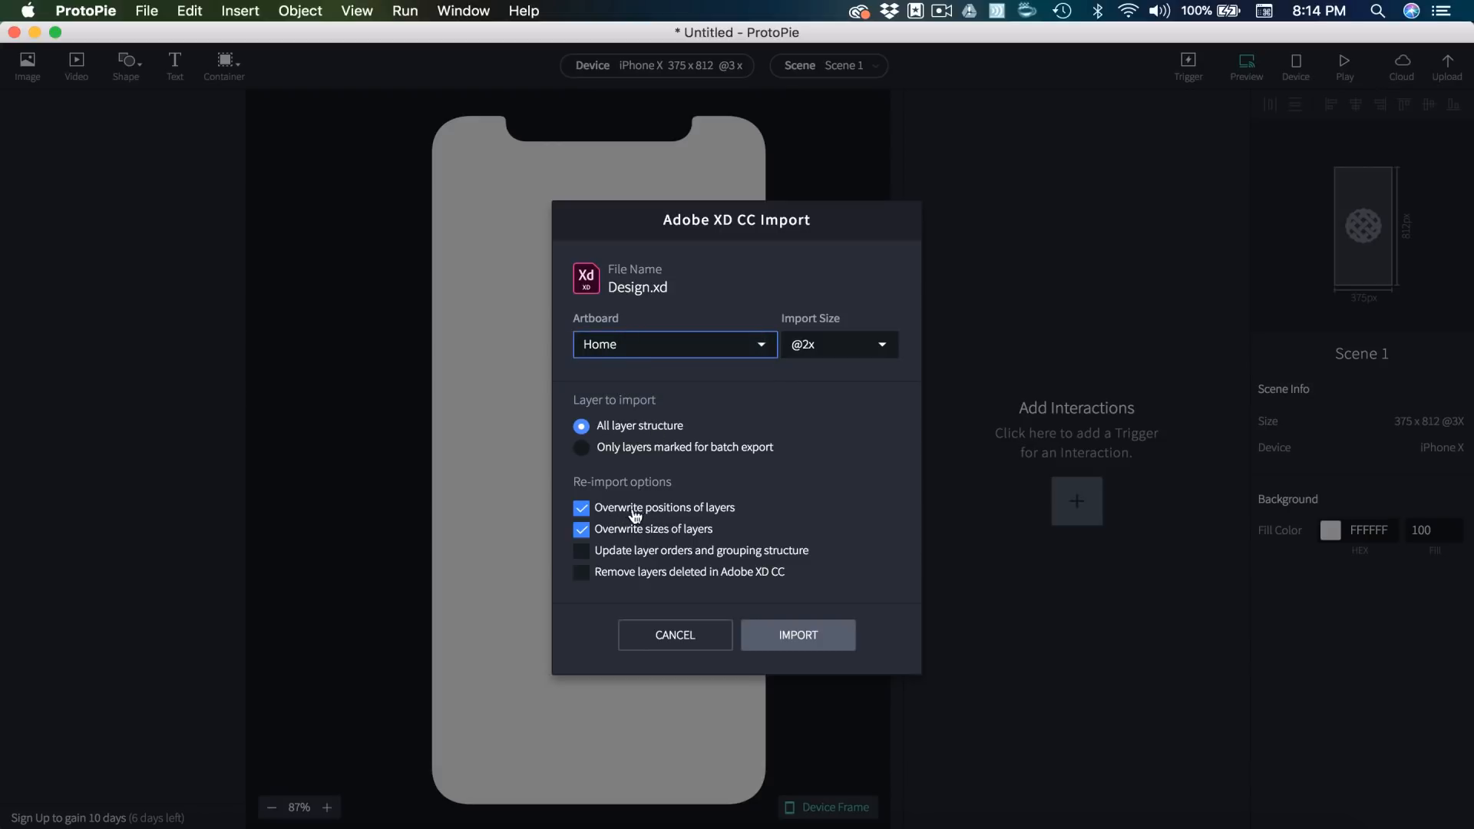
{"action": "left_click", "coordinate": [582, 554]}
{"action": "left_click", "coordinate": [581, 551]}
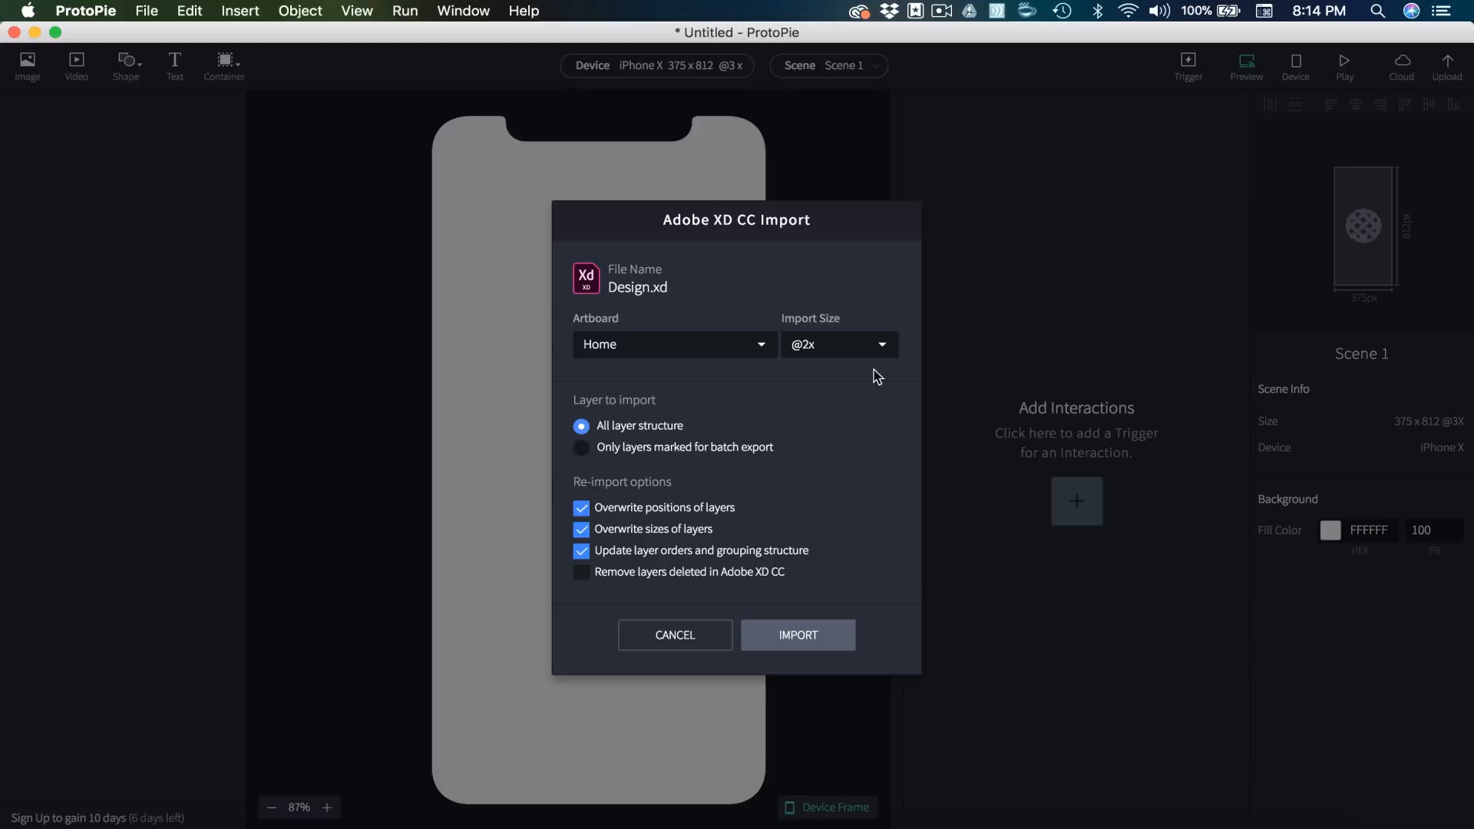
{"action": "left_click", "coordinate": [817, 338]}
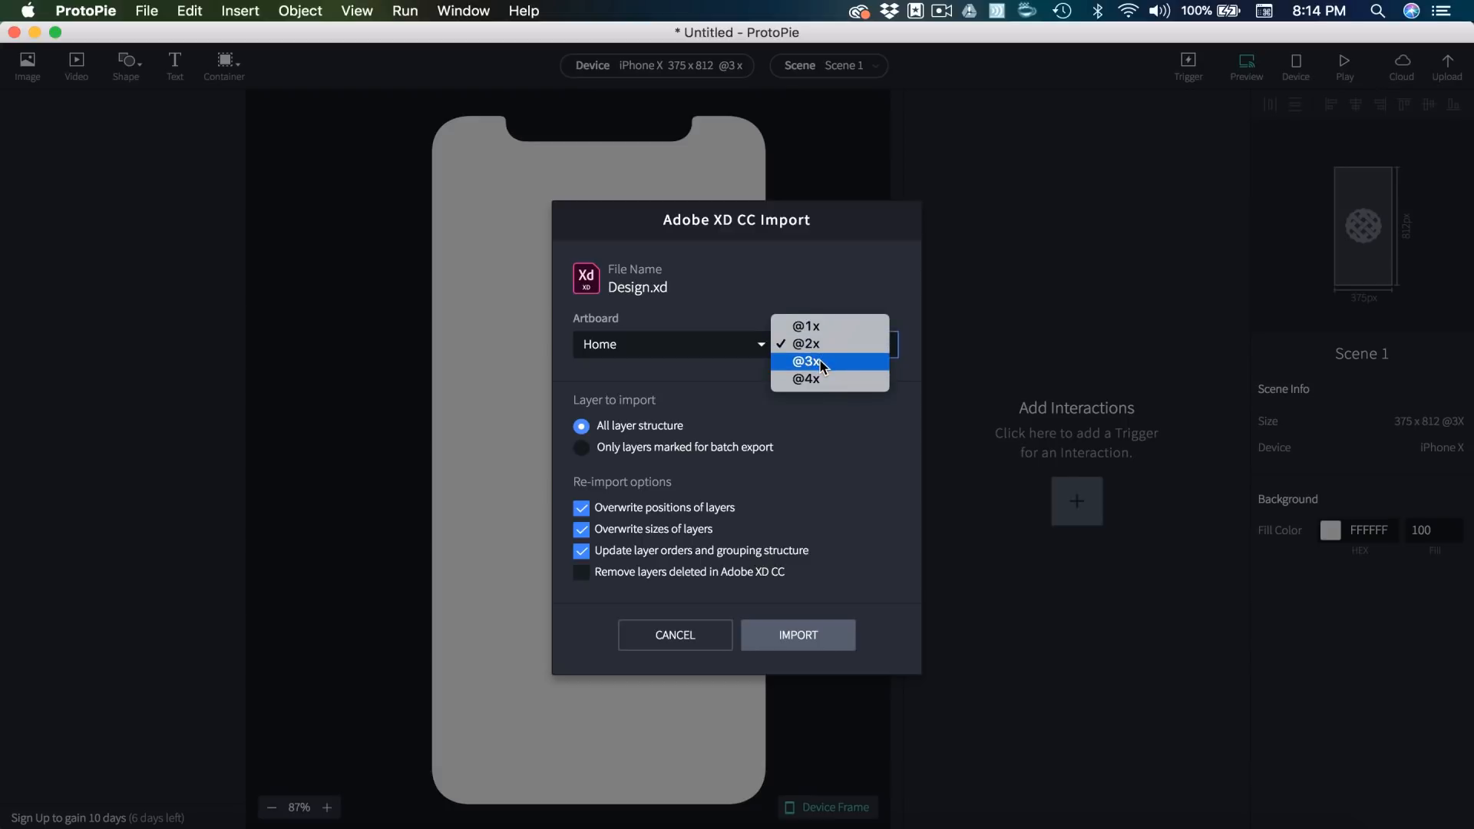
{"action": "left_click", "coordinate": [820, 359]}
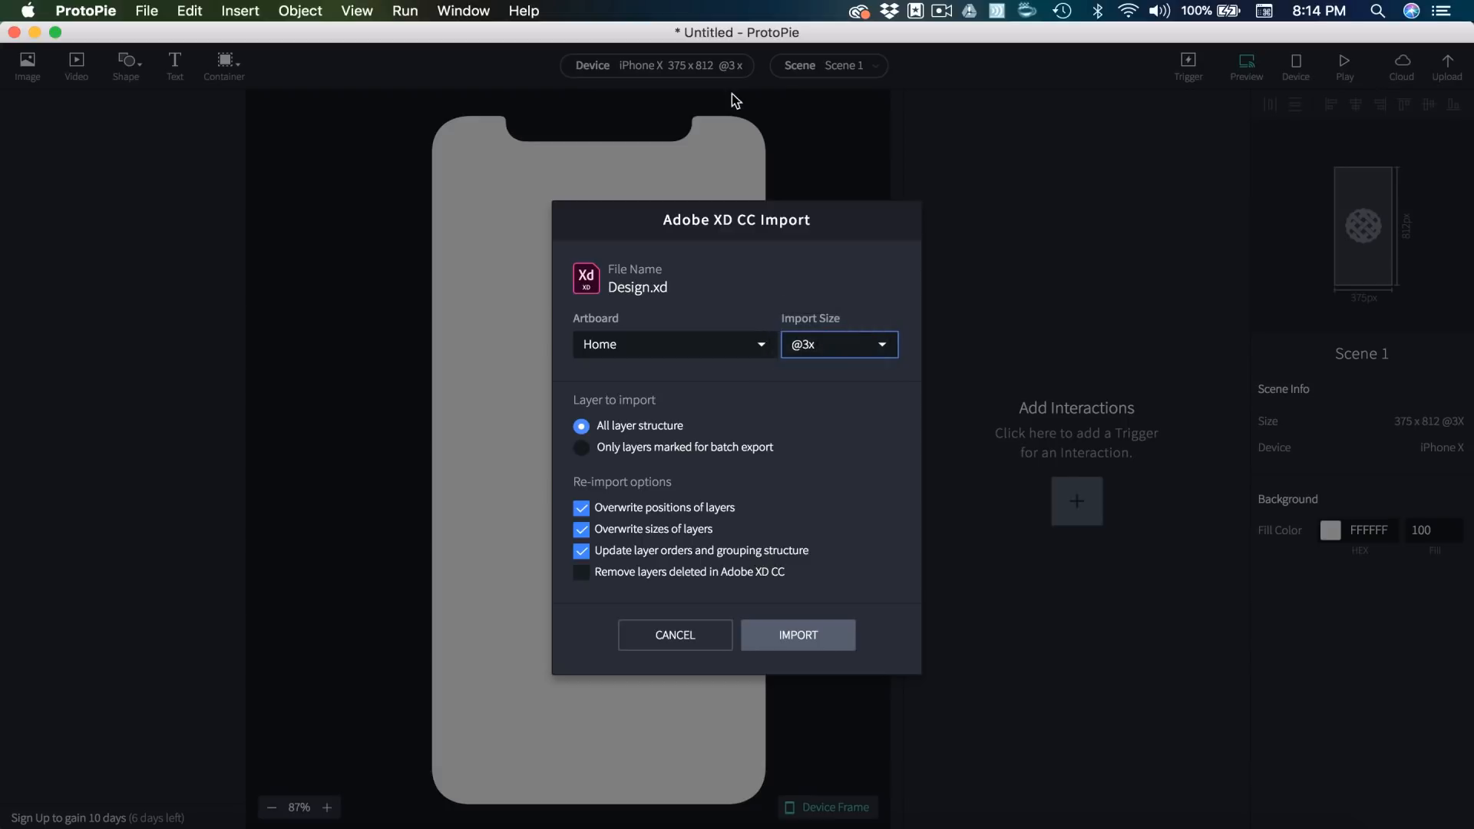
{"action": "left_click", "coordinate": [806, 638]}
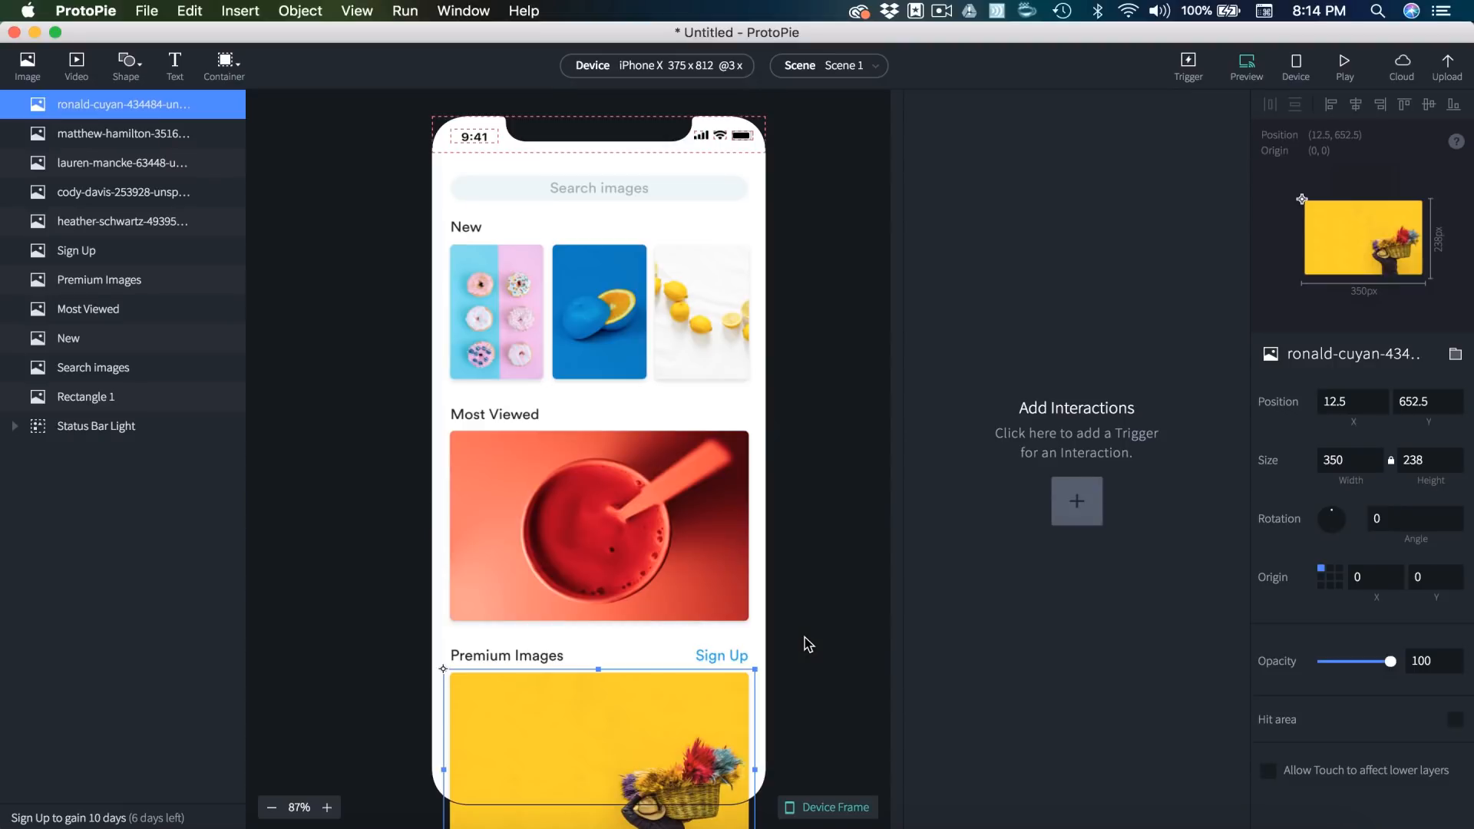
{"action": "left_click", "coordinate": [805, 637]}
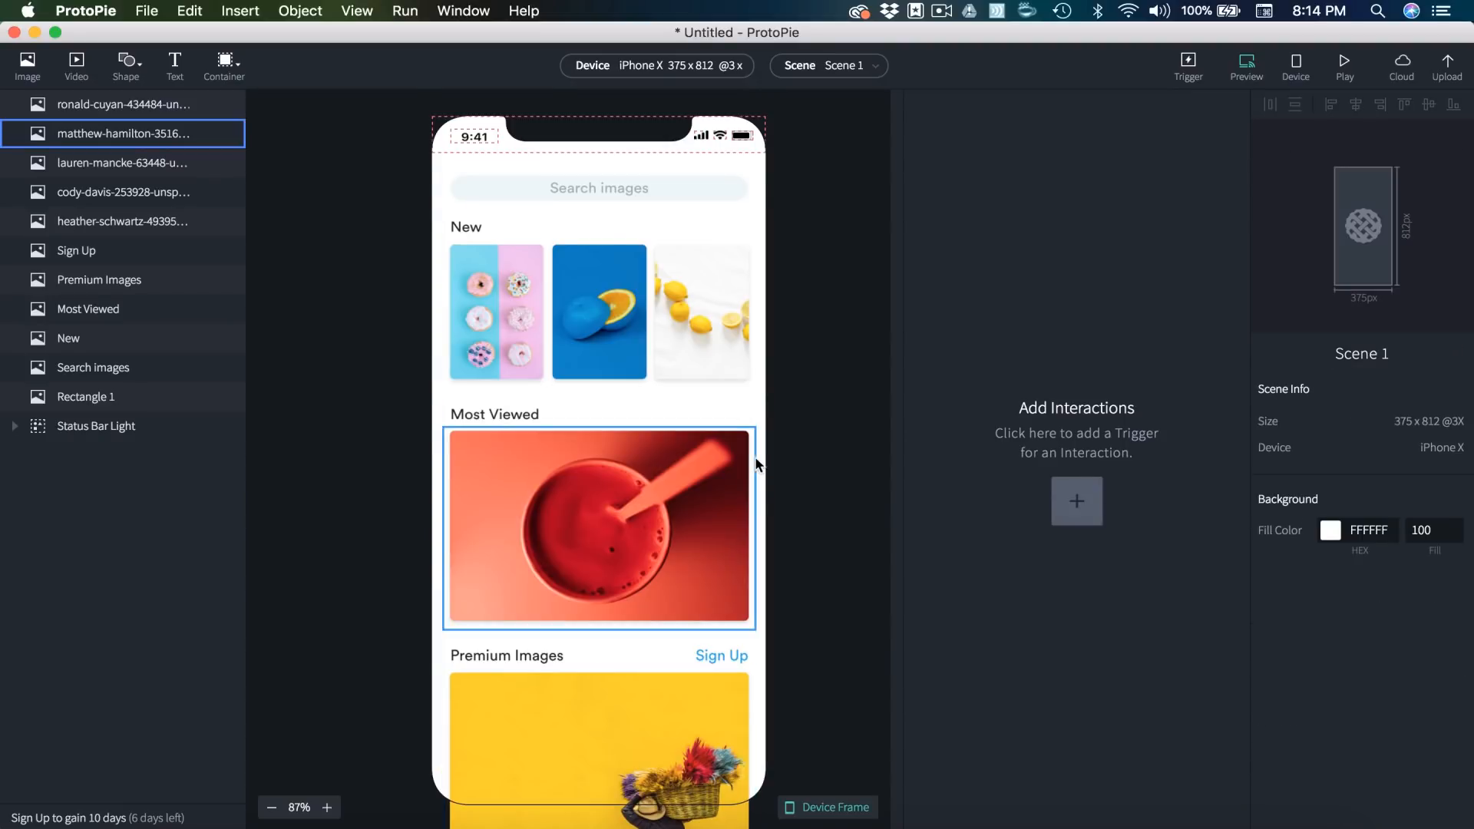
- Preview the imported Home scene and move the preview window away from the canvas
{"action": "scroll", "coordinate": [757, 461], "scroll_direction": "down", "scroll_amount": 3}
{"action": "scroll", "coordinate": [755, 457], "scroll_direction": "right", "scroll_amount": 2}
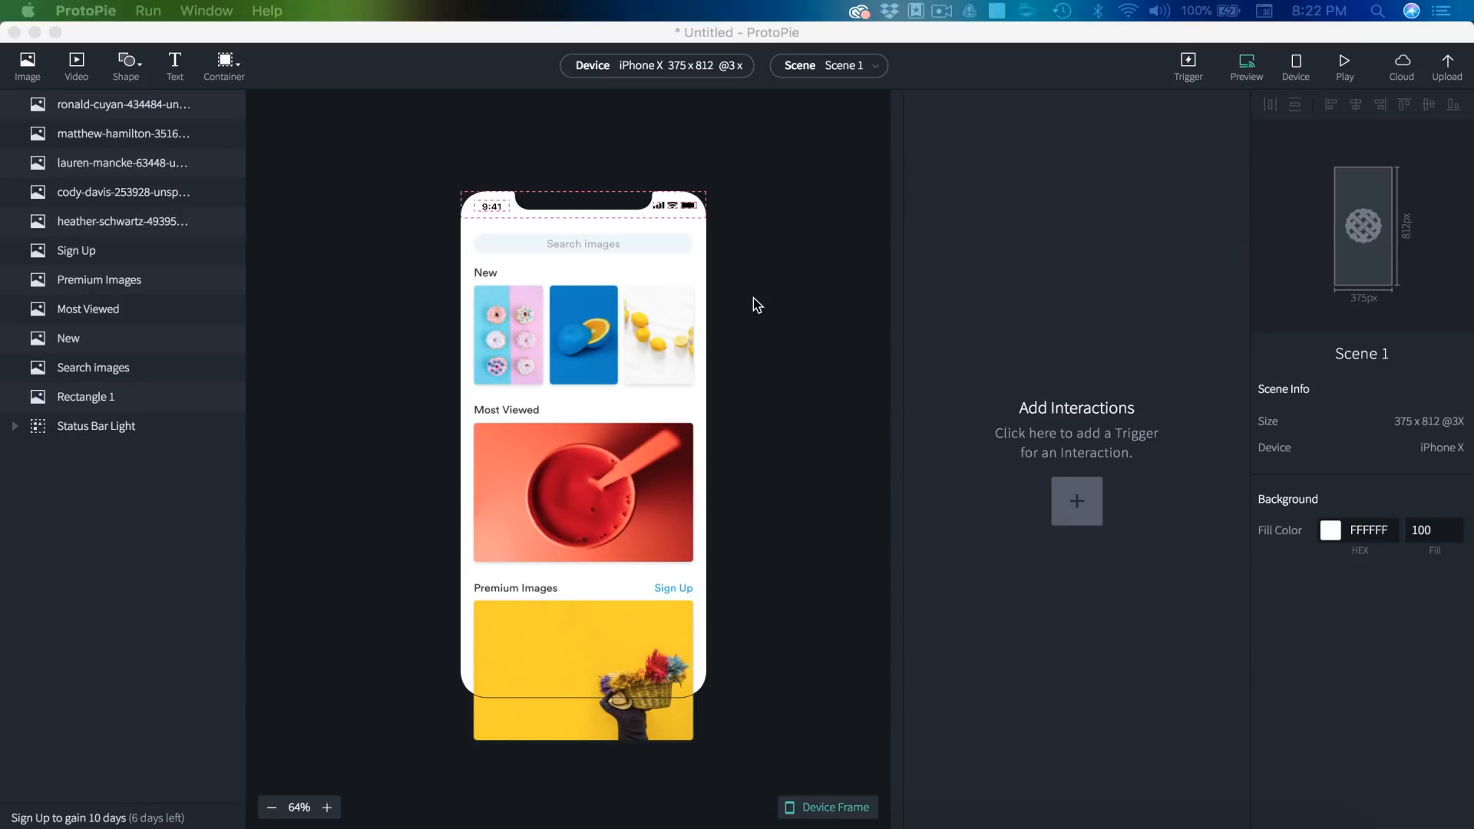
{"action": "key", "text": "super+p"}
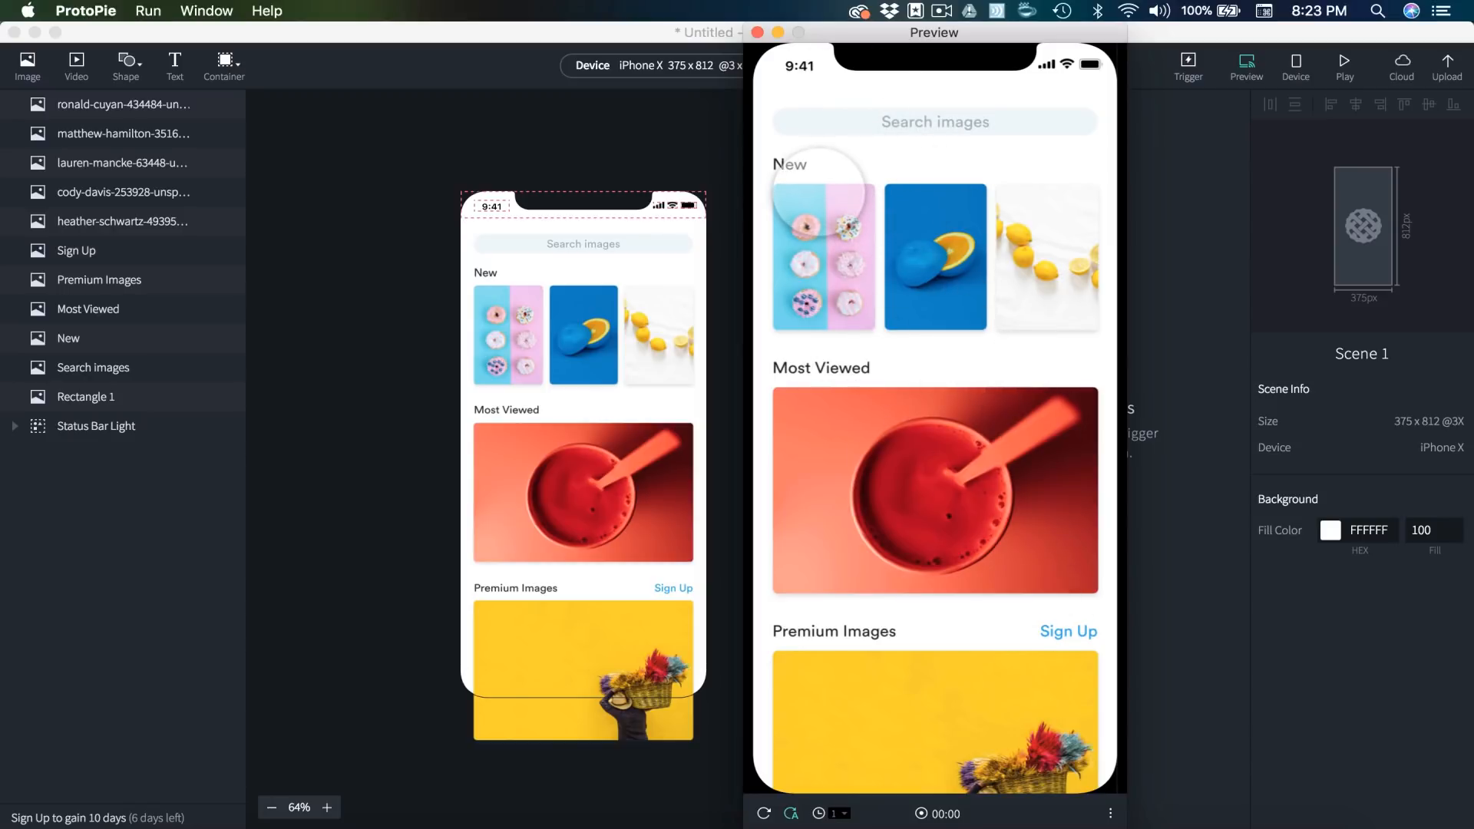
{"action": "left_click_drag", "start_coordinate": [861, 36], "coordinate": [1473, 65]}
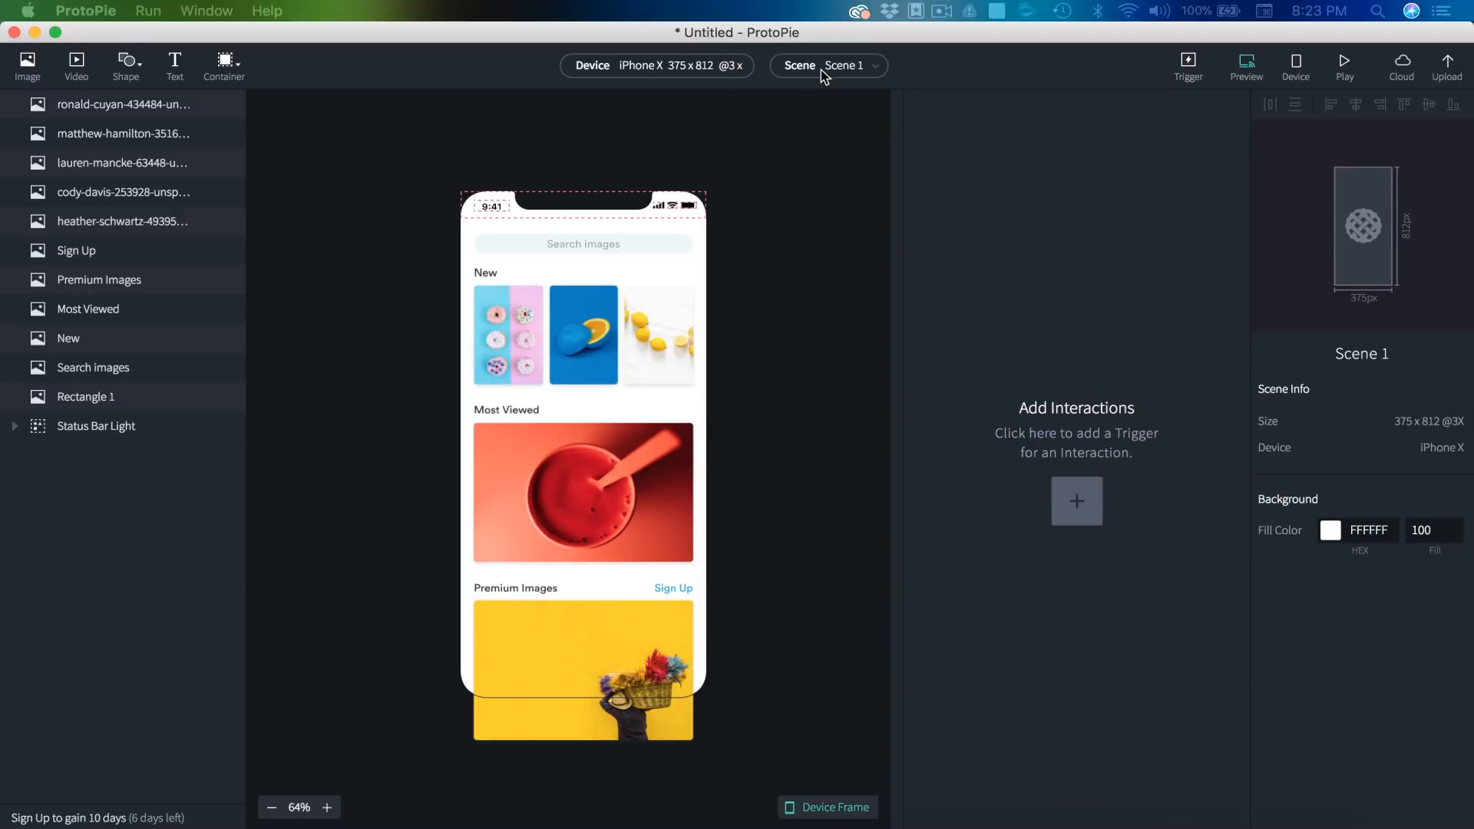
{"action": "left_click", "coordinate": [846, 71]}
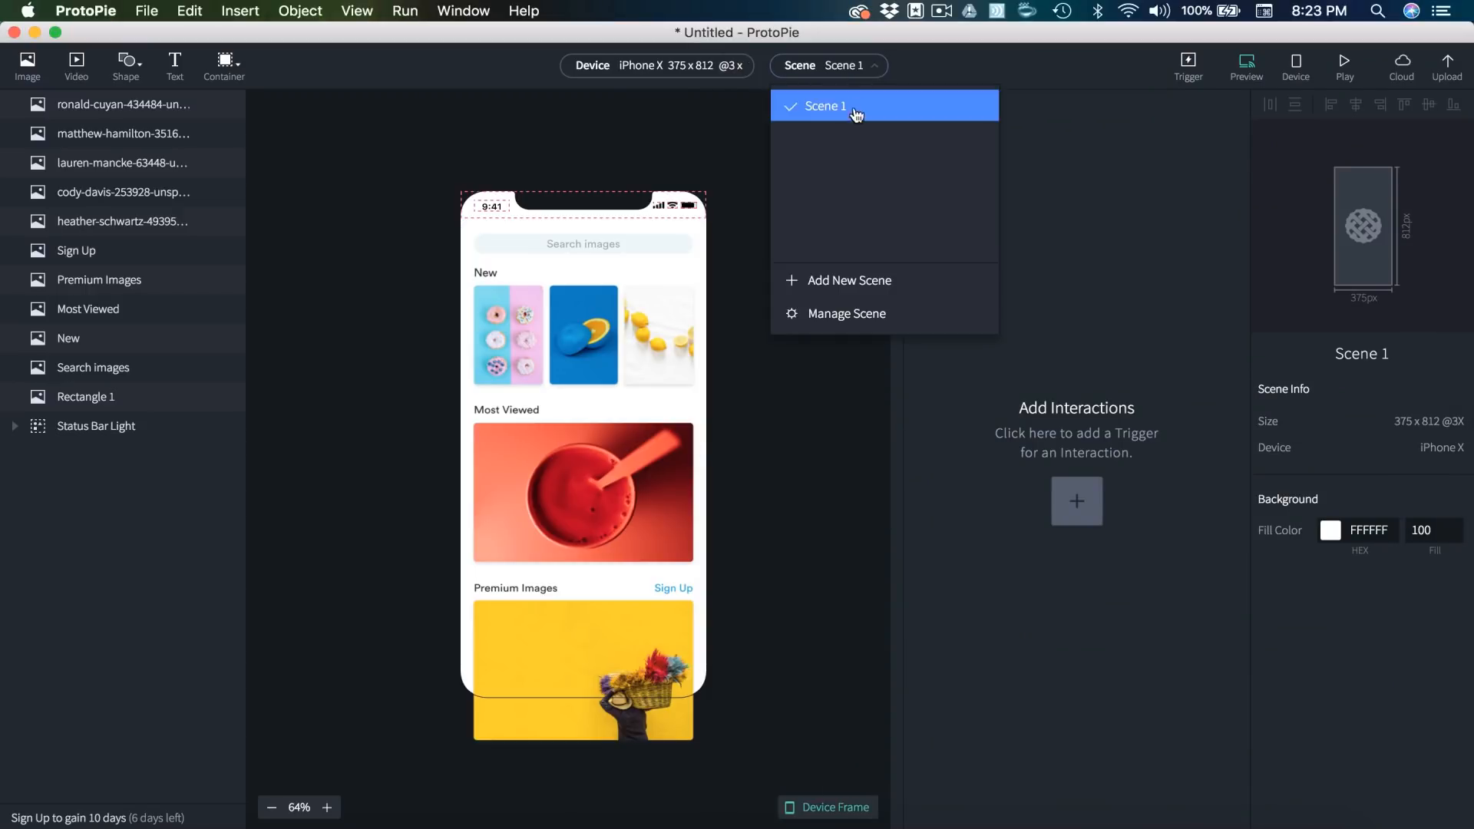
{"action": "left_click", "coordinate": [829, 282]}
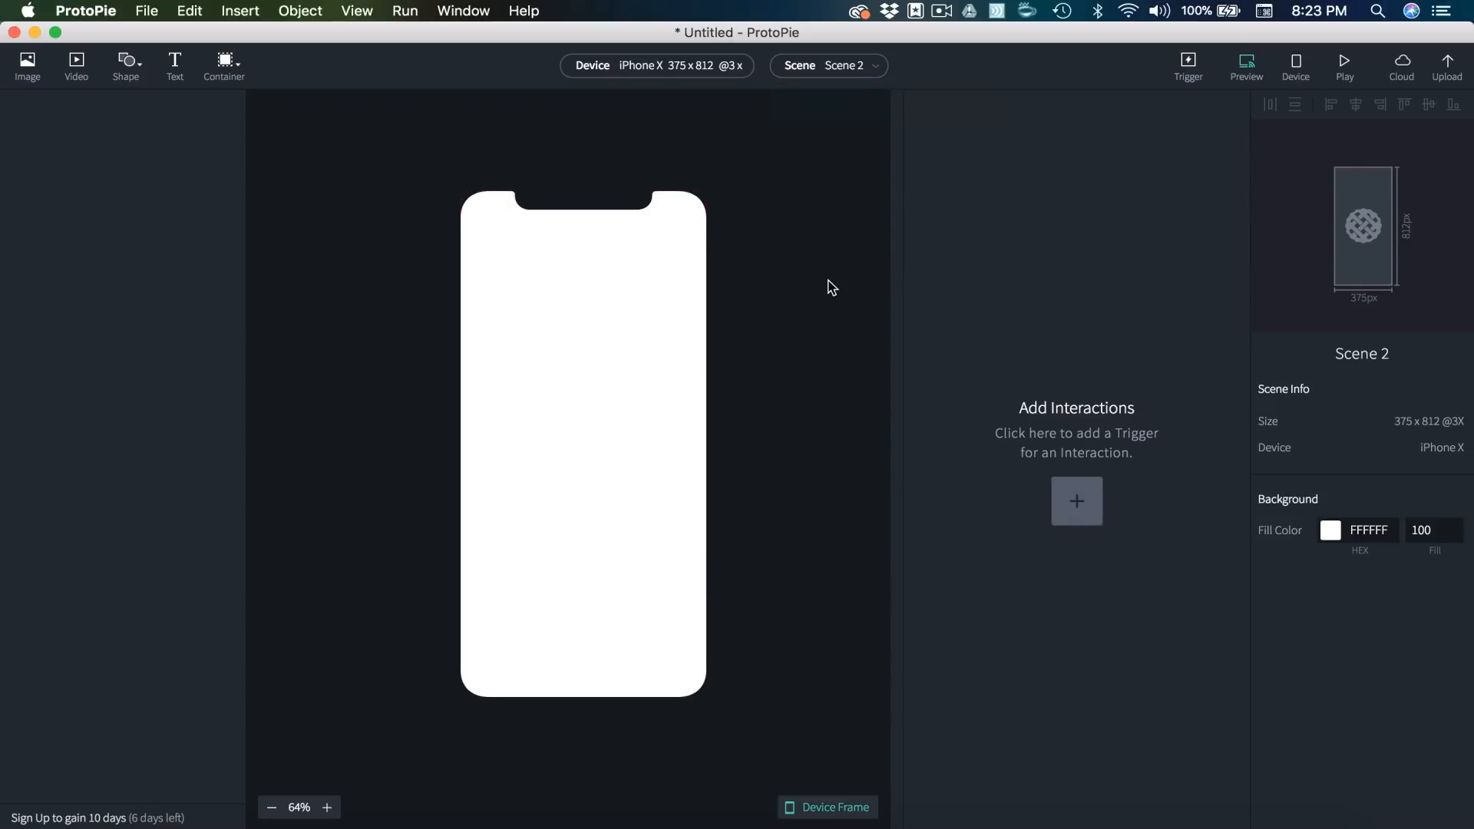
{"action": "left_click", "coordinate": [146, 11]}
{"action": "mouse_move", "coordinate": [201, 198]}
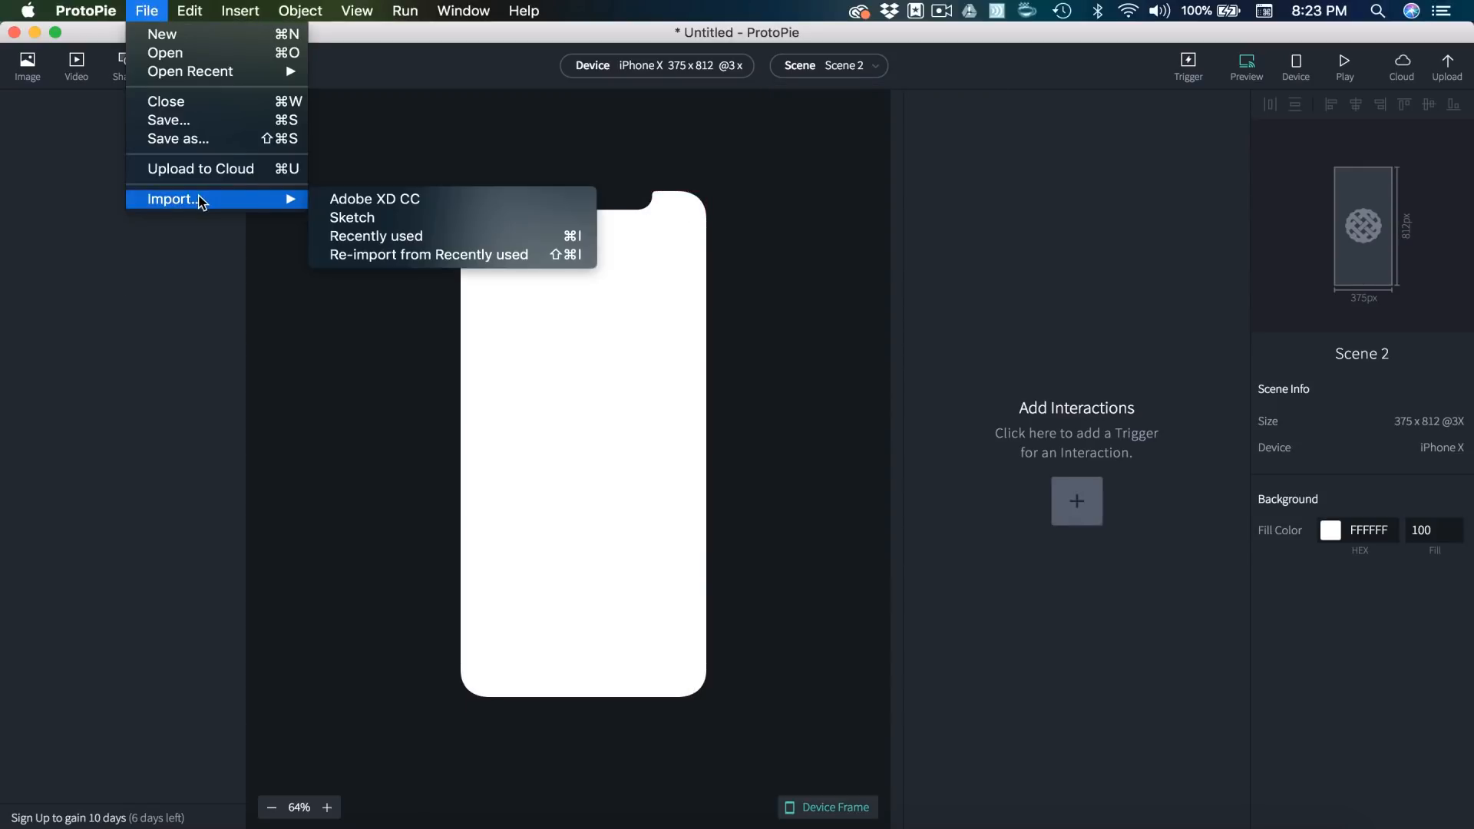
{"action": "left_click", "coordinate": [395, 200]}
{"action": "left_click", "coordinate": [618, 343]}
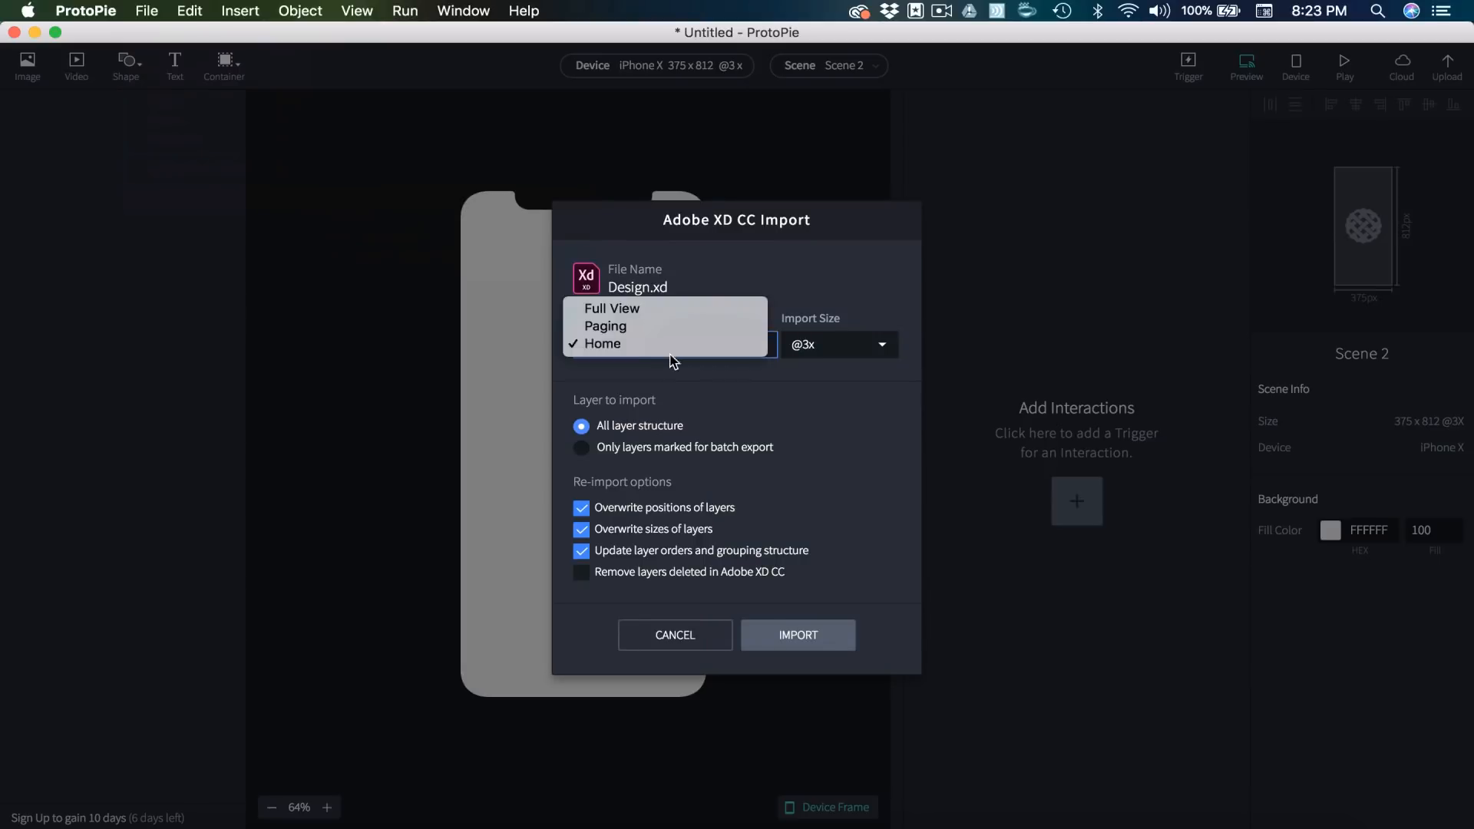
{"action": "left_click", "coordinate": [615, 328]}
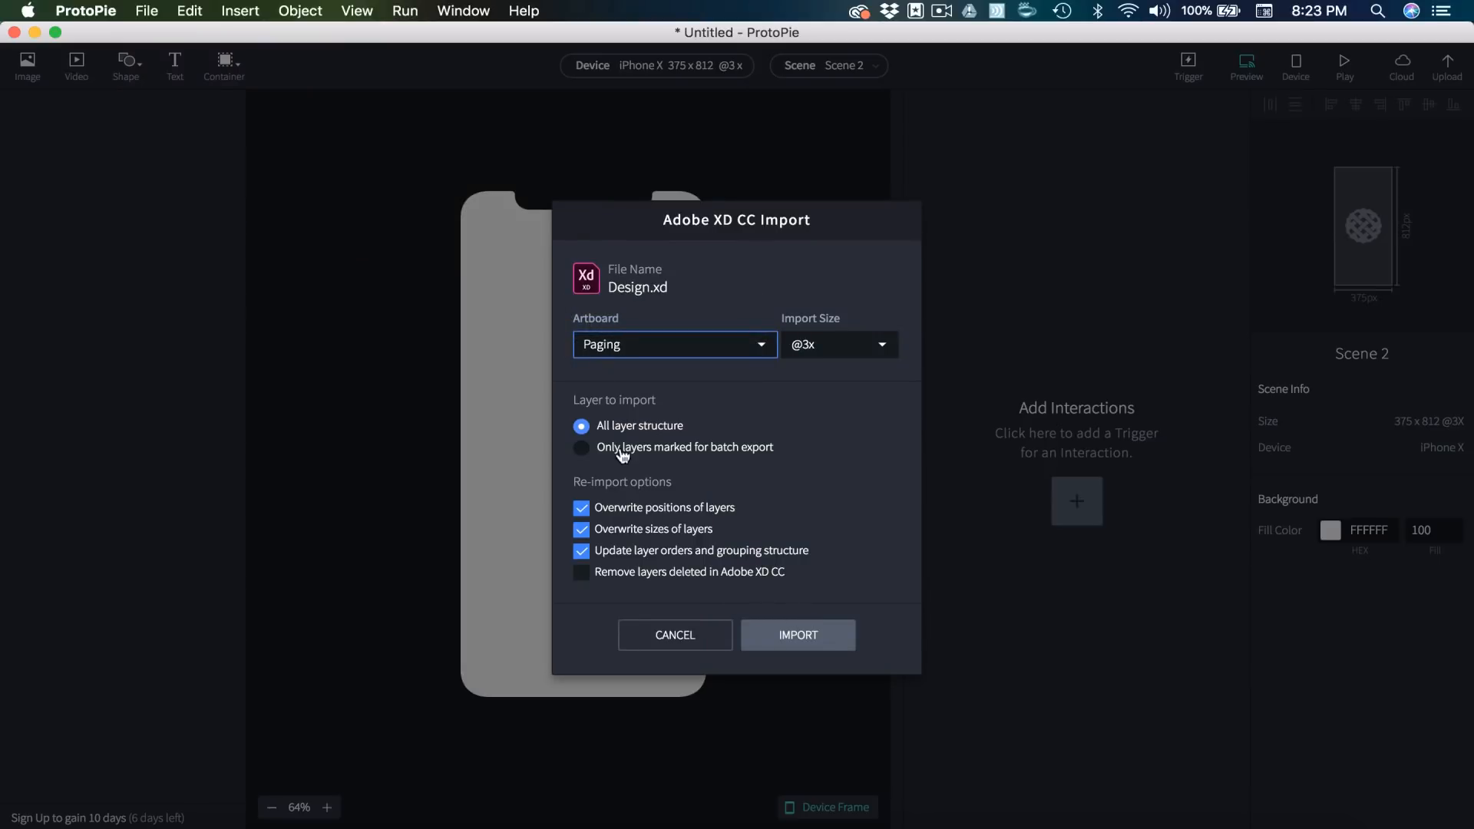
{"action": "left_click", "coordinate": [803, 634]}
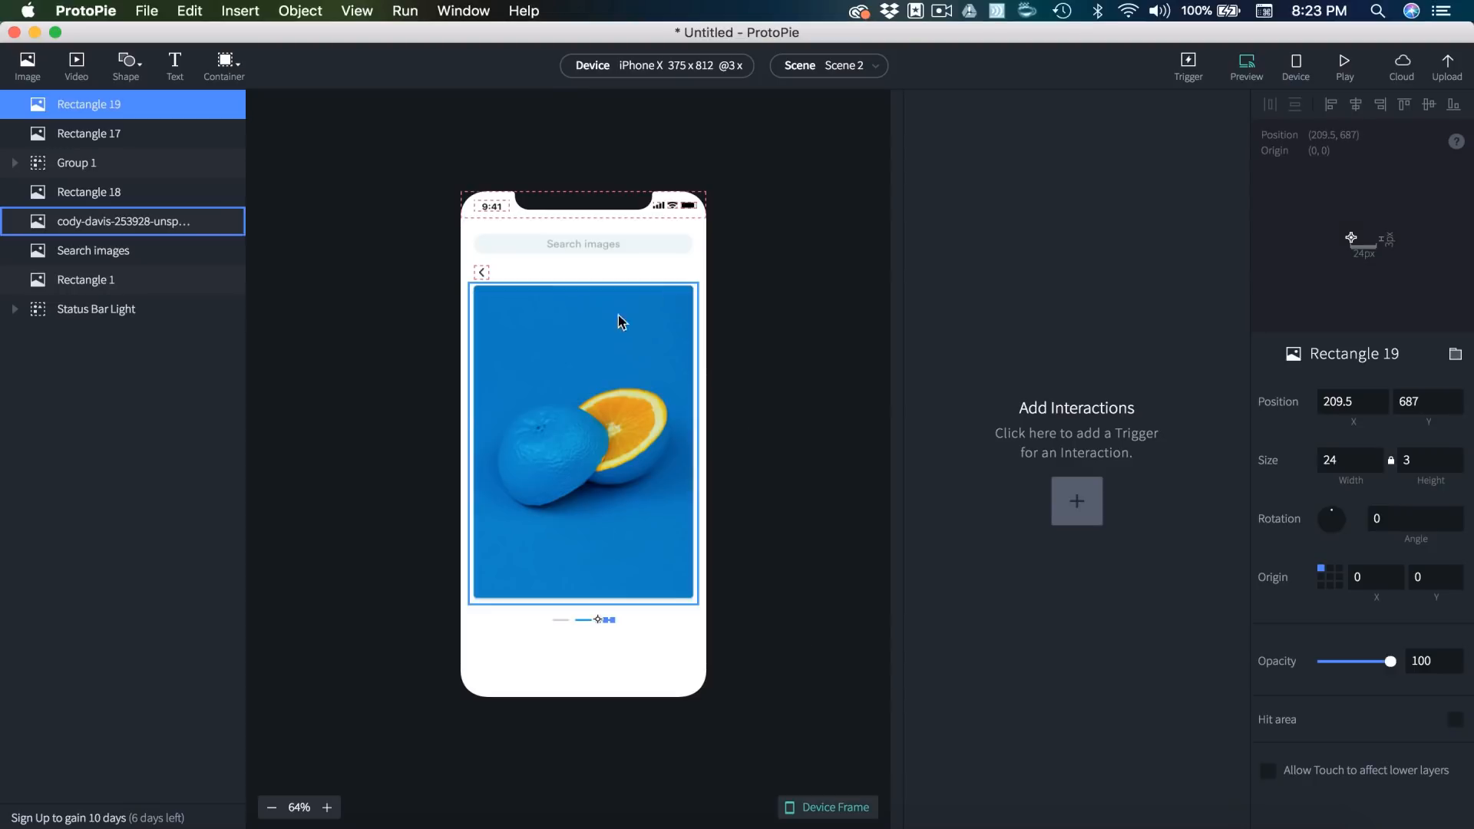
{"action": "left_click", "coordinate": [756, 621]}
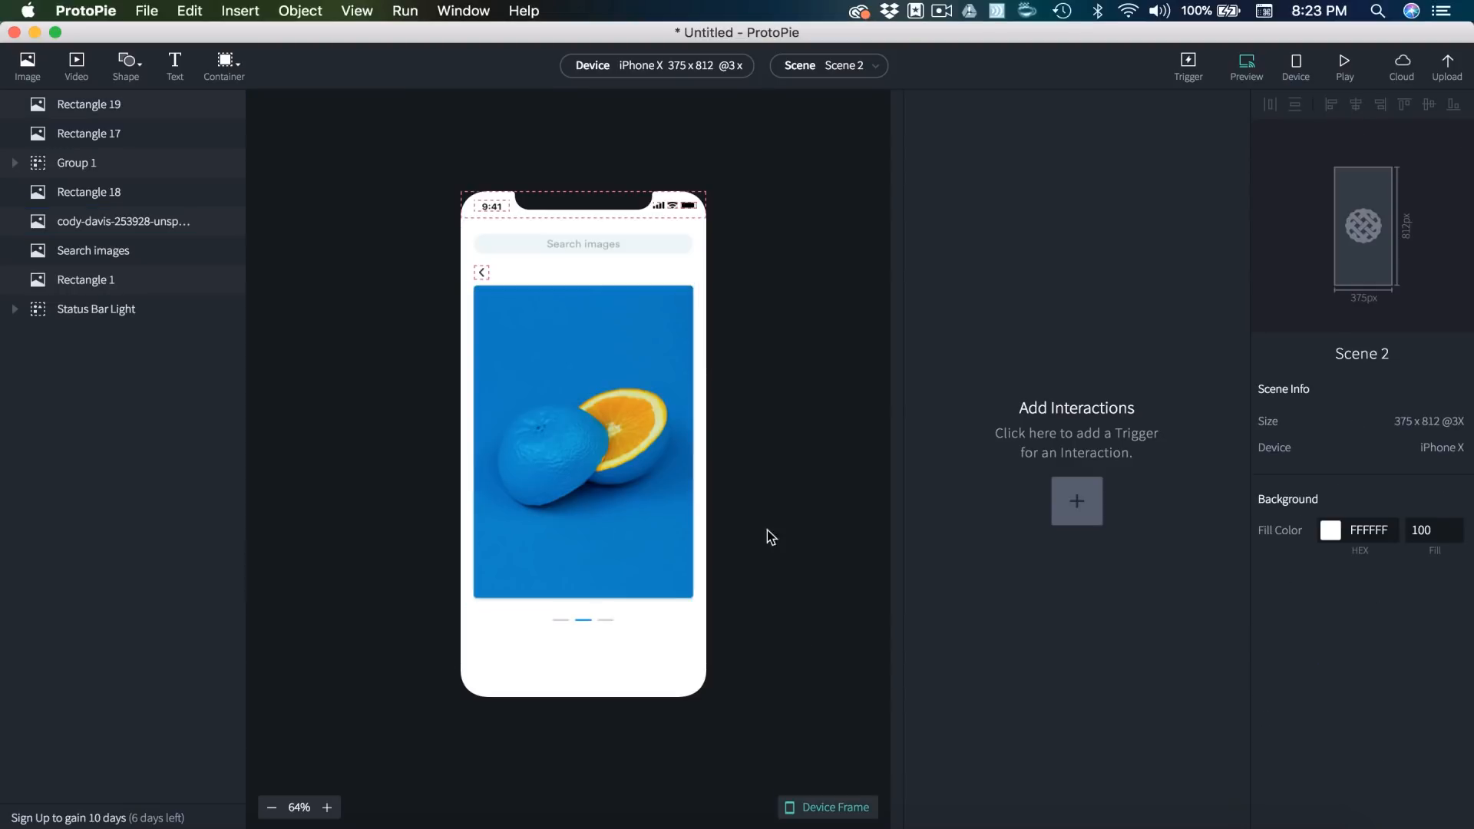
{"action": "left_click", "coordinate": [835, 67]}
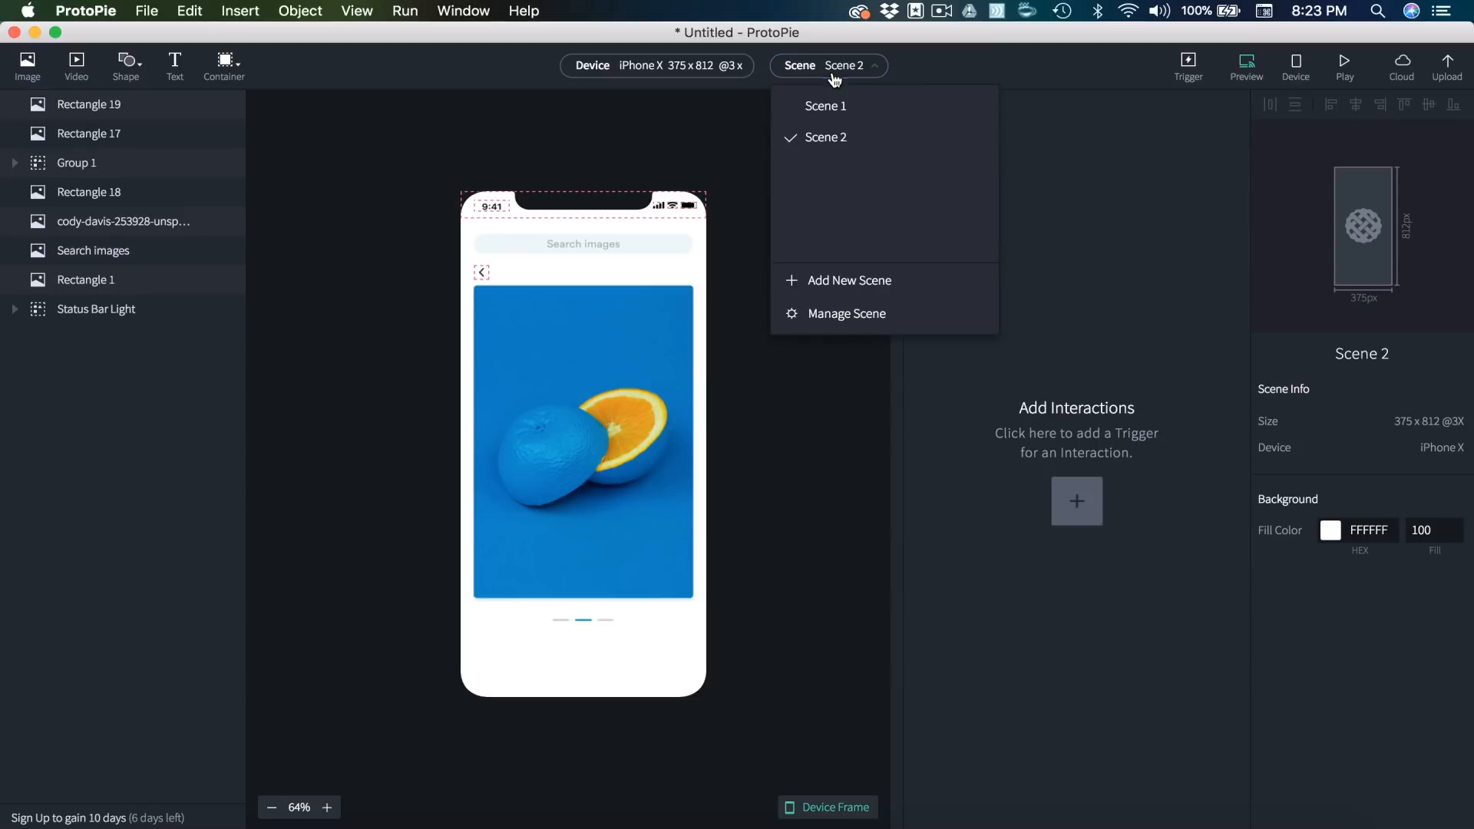
{"action": "left_click", "coordinate": [837, 281]}
{"action": "left_click", "coordinate": [146, 11]}
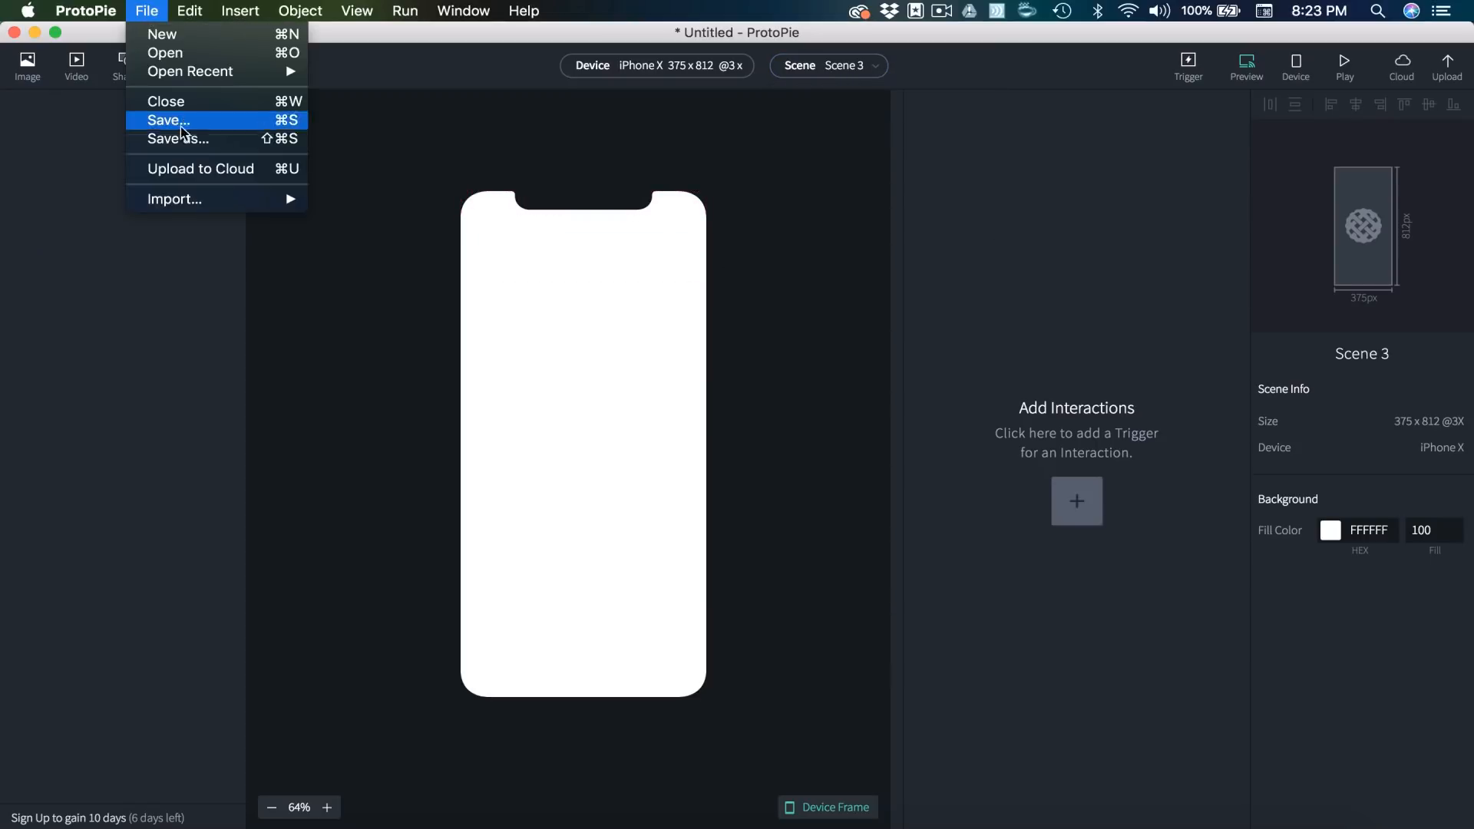
{"action": "mouse_move", "coordinate": [190, 203]}
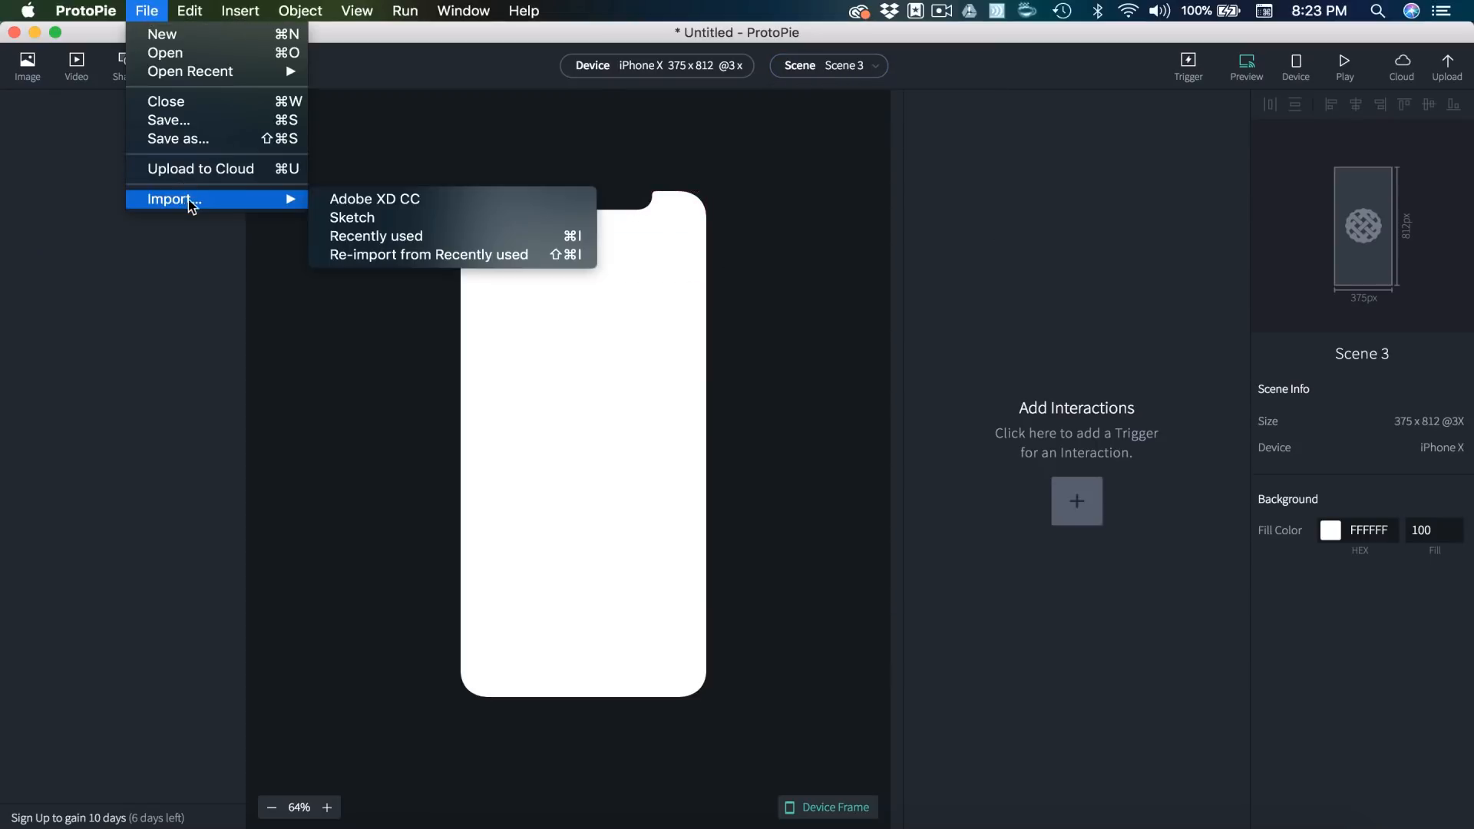
{"action": "left_click", "coordinate": [400, 201]}
{"action": "left_click", "coordinate": [751, 347]}
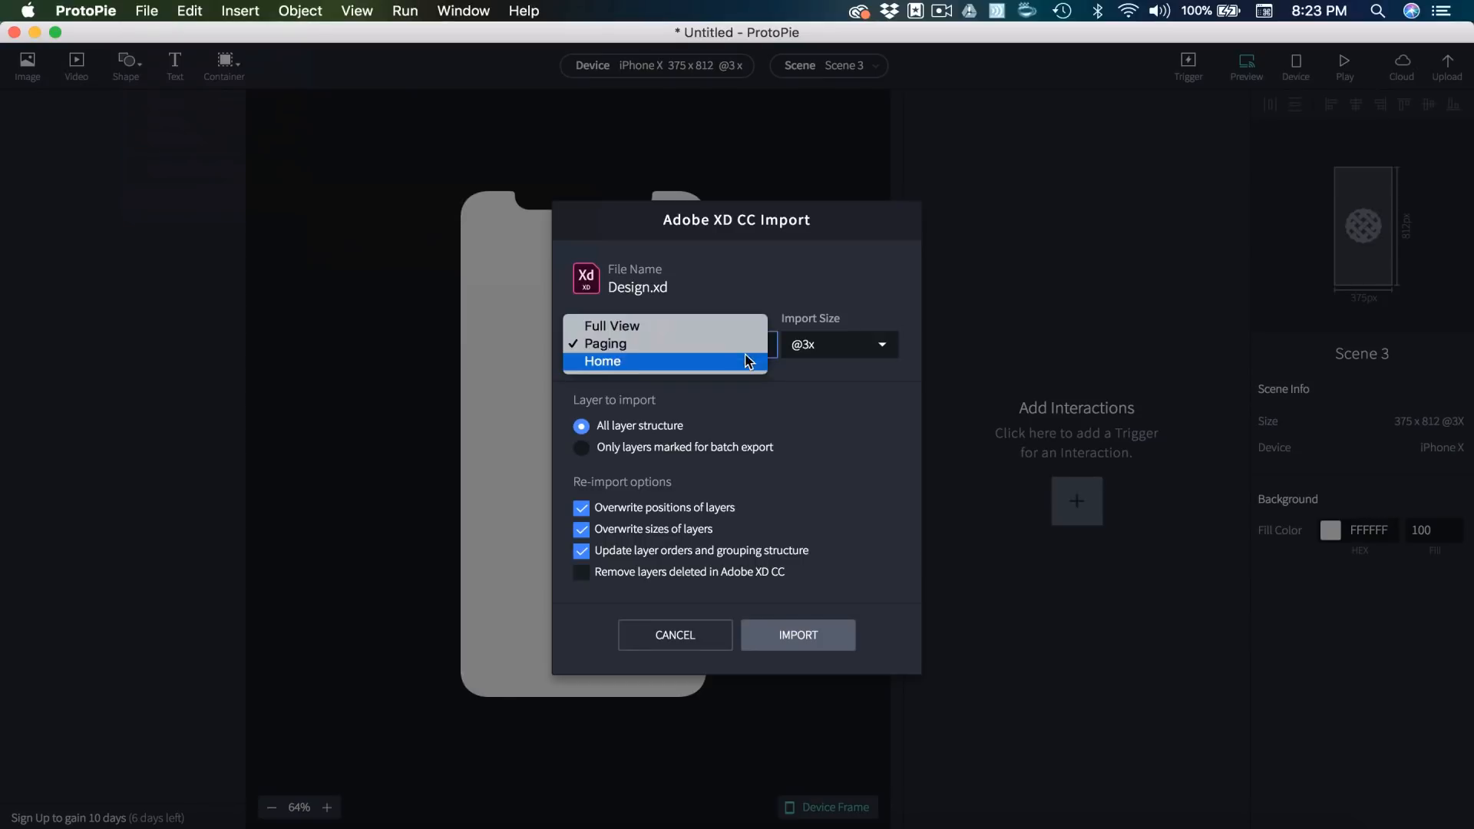
{"action": "left_click", "coordinate": [610, 328]}
{"action": "left_click", "coordinate": [814, 642]}
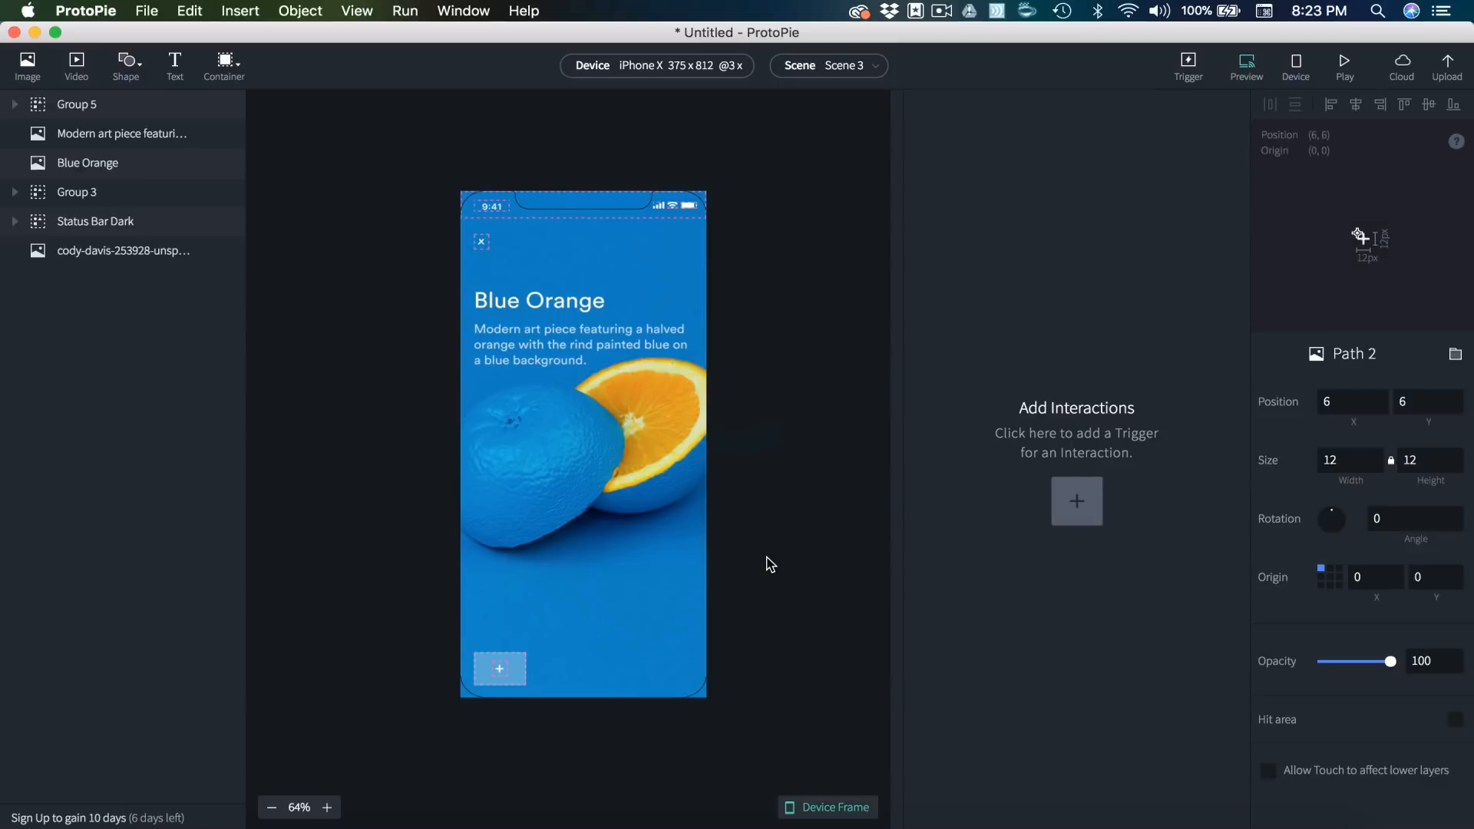
{"action": "left_click", "coordinate": [770, 564]}
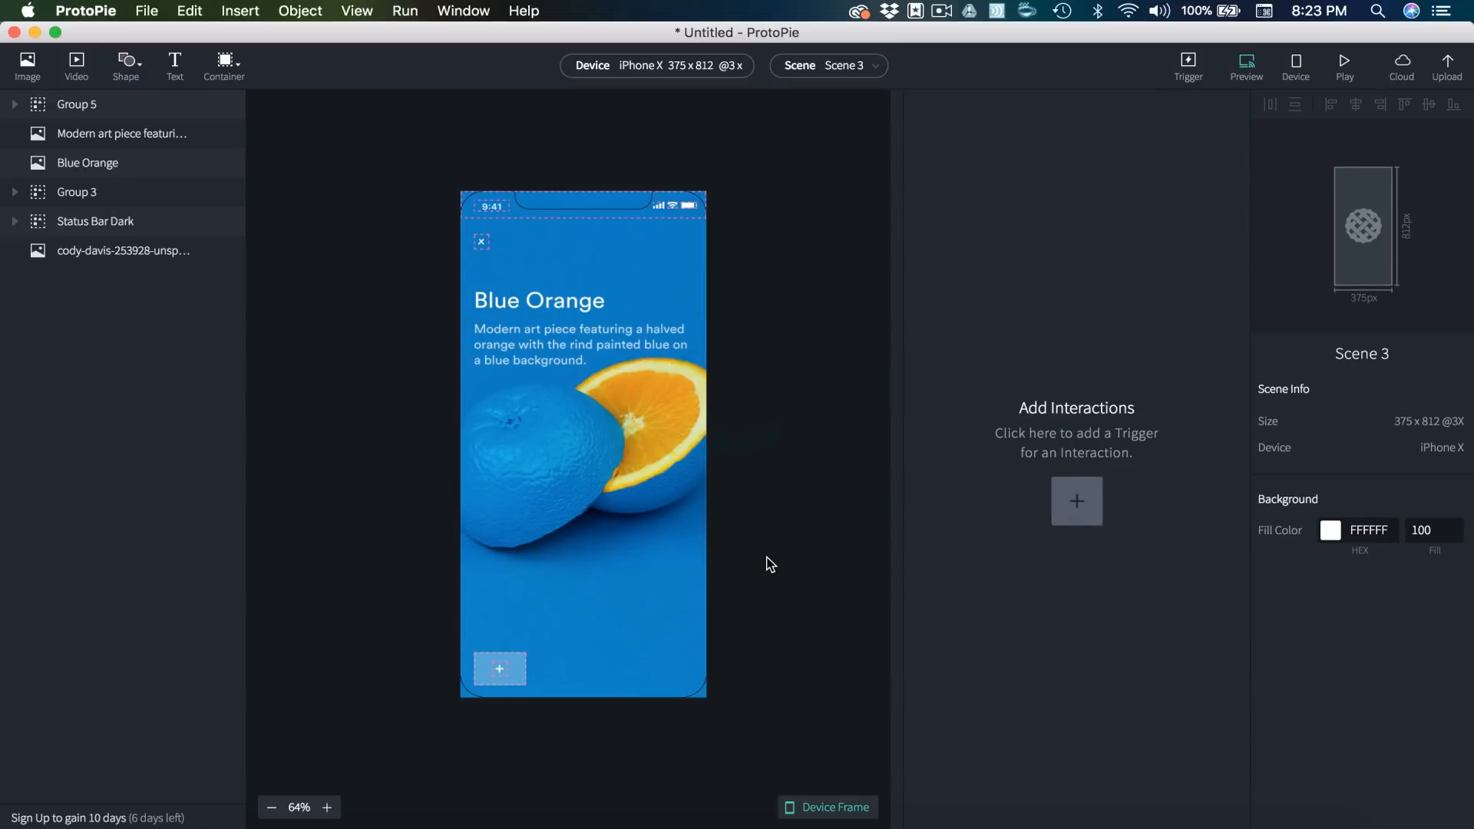
- Switch back to Scene 1 containing the Home artboard
{"action": "left_click", "coordinate": [583, 300]}
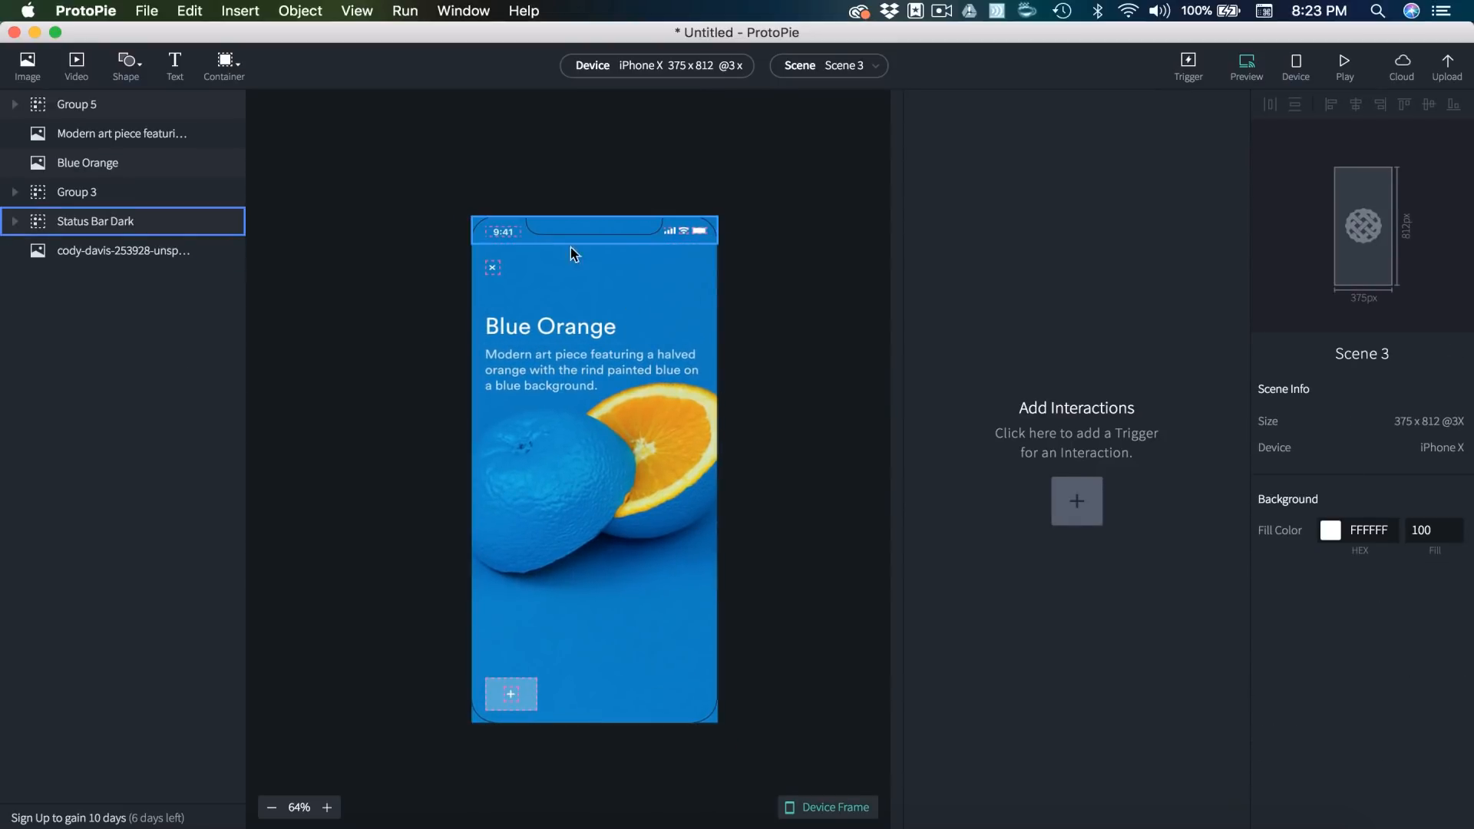
{"action": "left_click", "coordinate": [819, 67]}
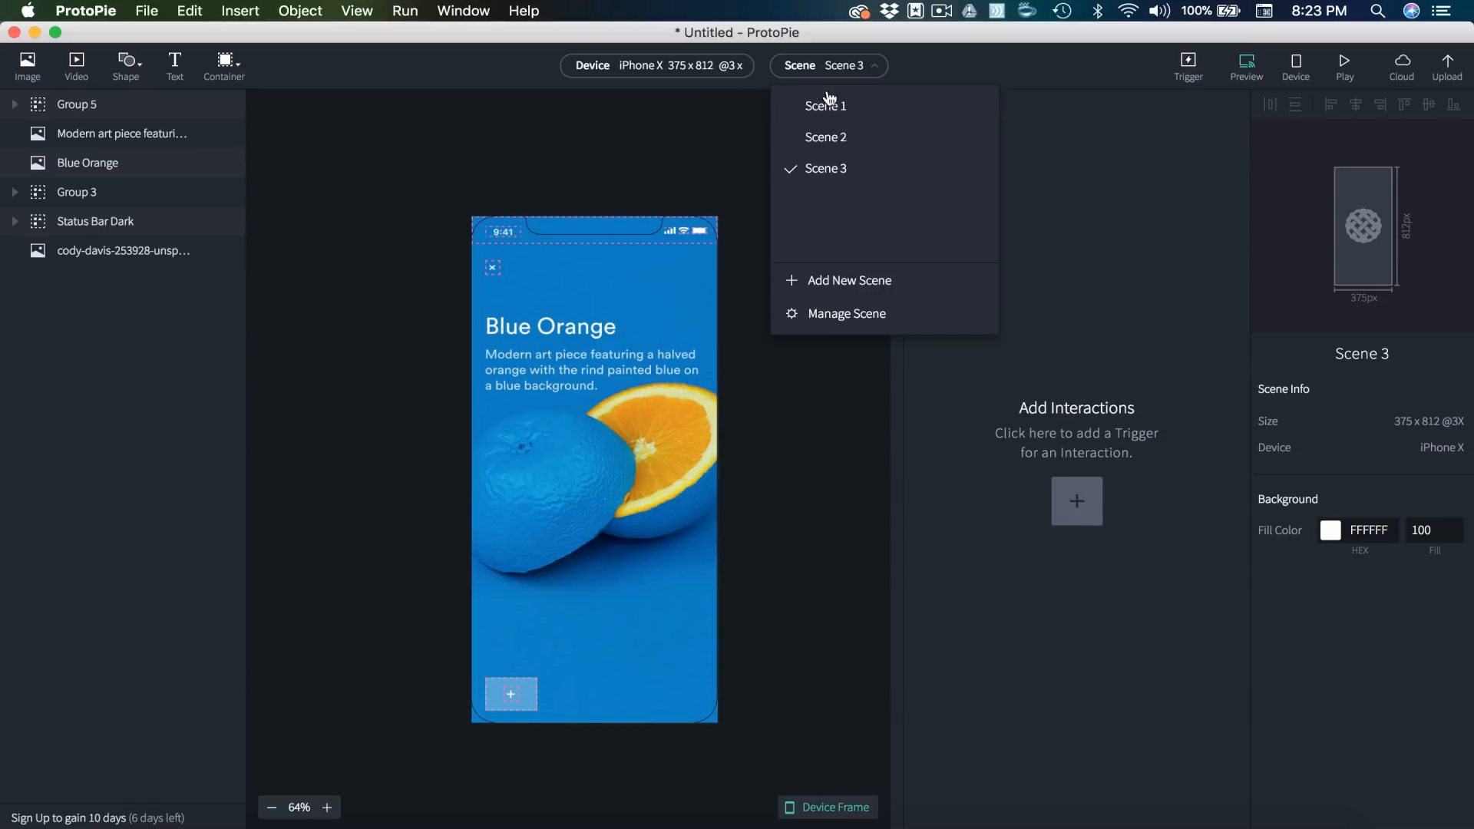
{"action": "left_click", "coordinate": [847, 106]}
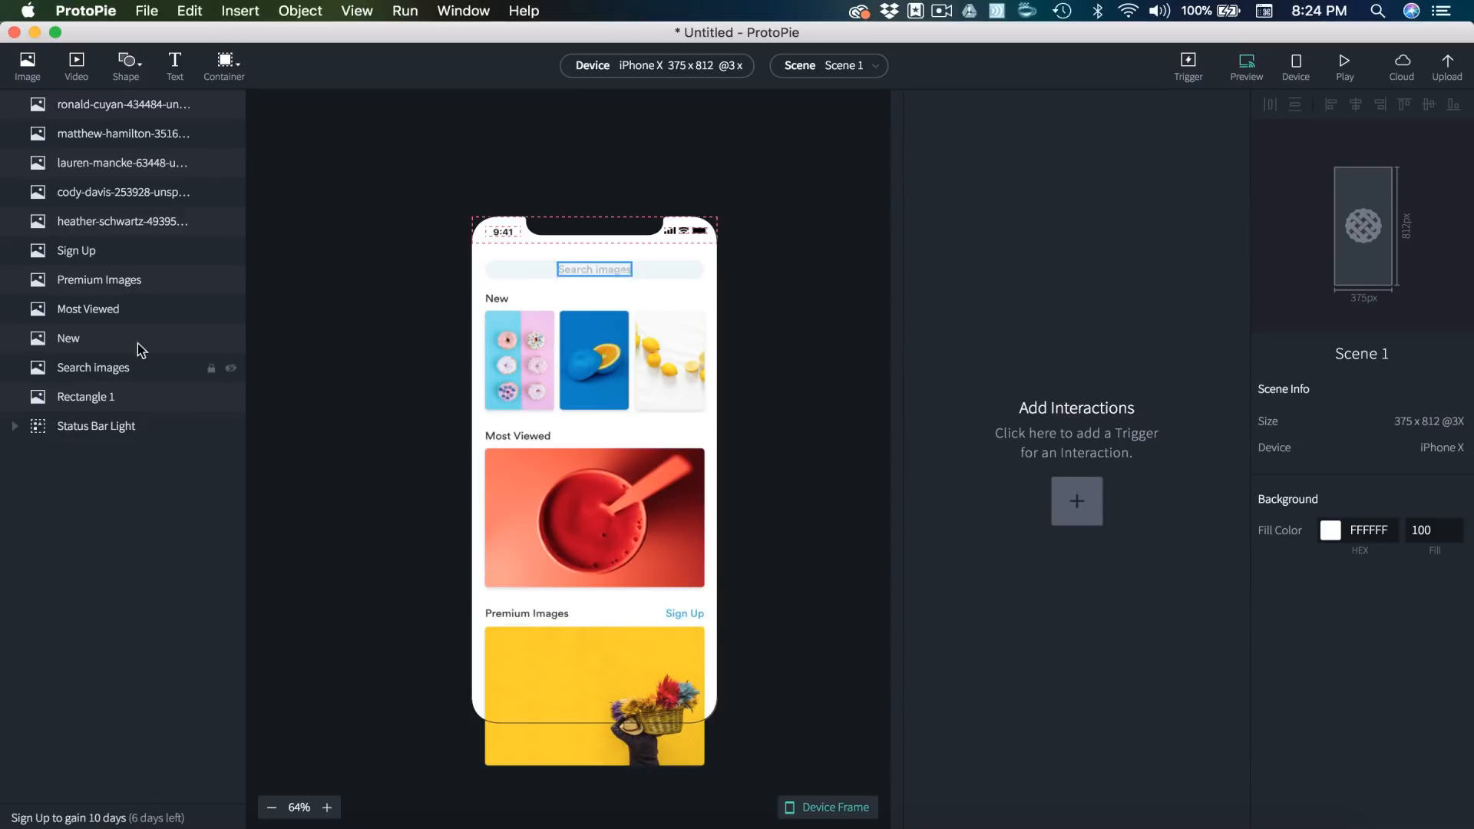
- Rename the layer of the yellow photo with the flower basket as "Yellow image"
{"action": "left_click", "coordinate": [92, 107]}
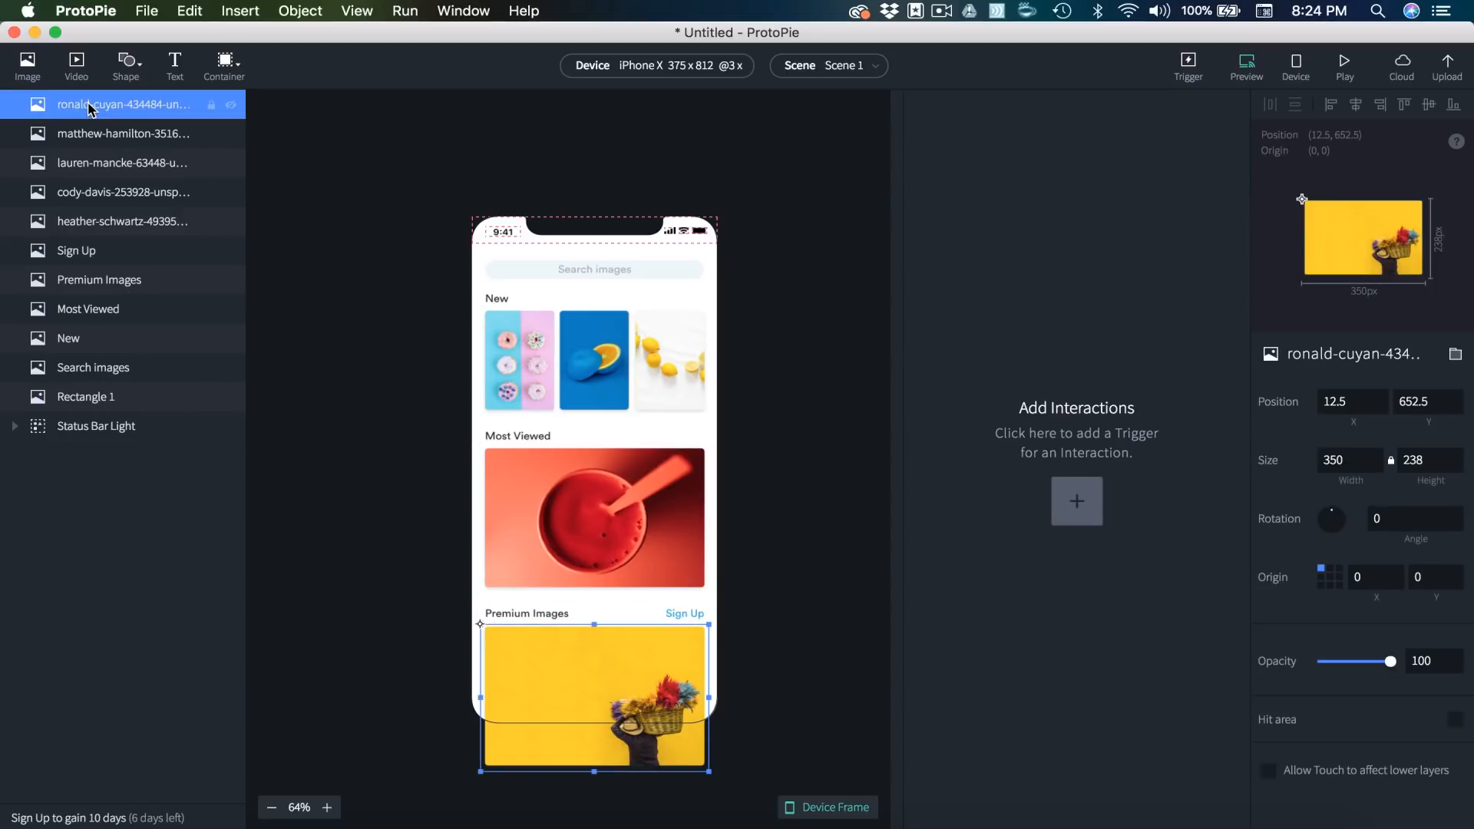
{"action": "double_click", "coordinate": [107, 108]}
{"action": "type", "text": "Y"}
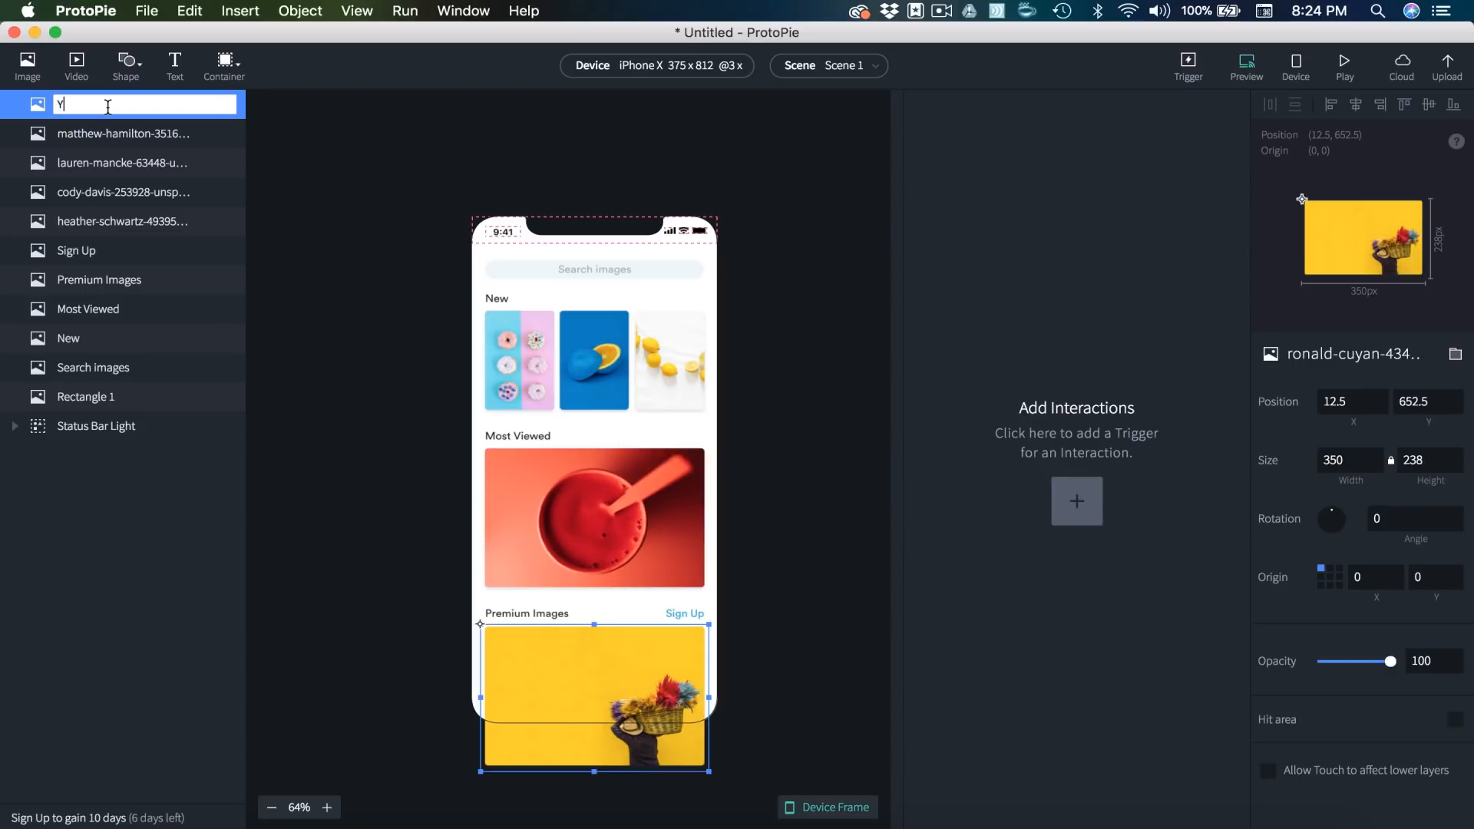
{"action": "type", "text": "ellow image"}
{"action": "key", "text": "Return"}
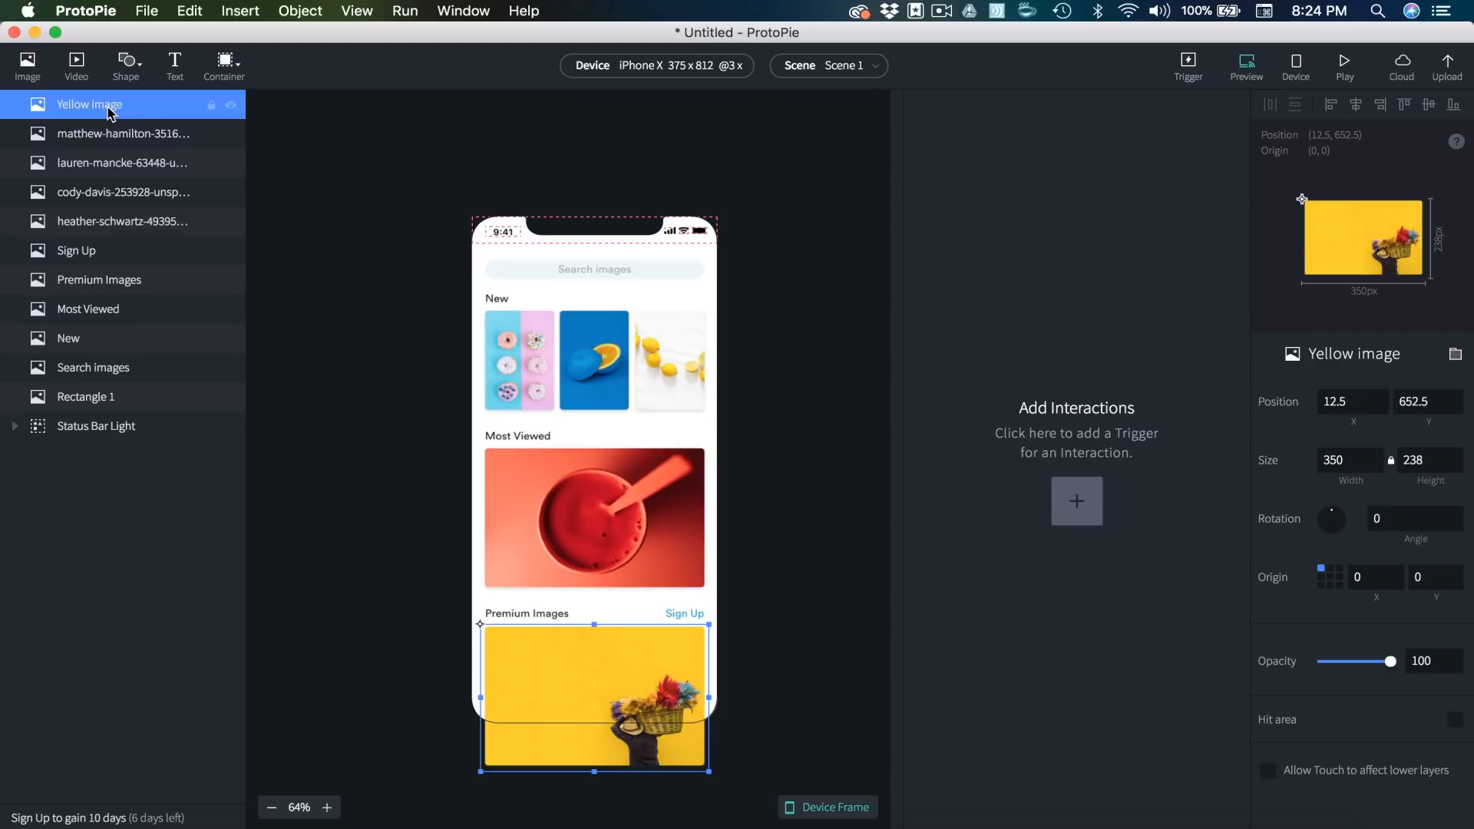
- Rename the layer of the red bowl photo under Most Viewed as "Red image"
{"action": "left_click", "coordinate": [112, 134]}
{"action": "double_click", "coordinate": [112, 135]}
{"action": "type", "text": "Red image"}
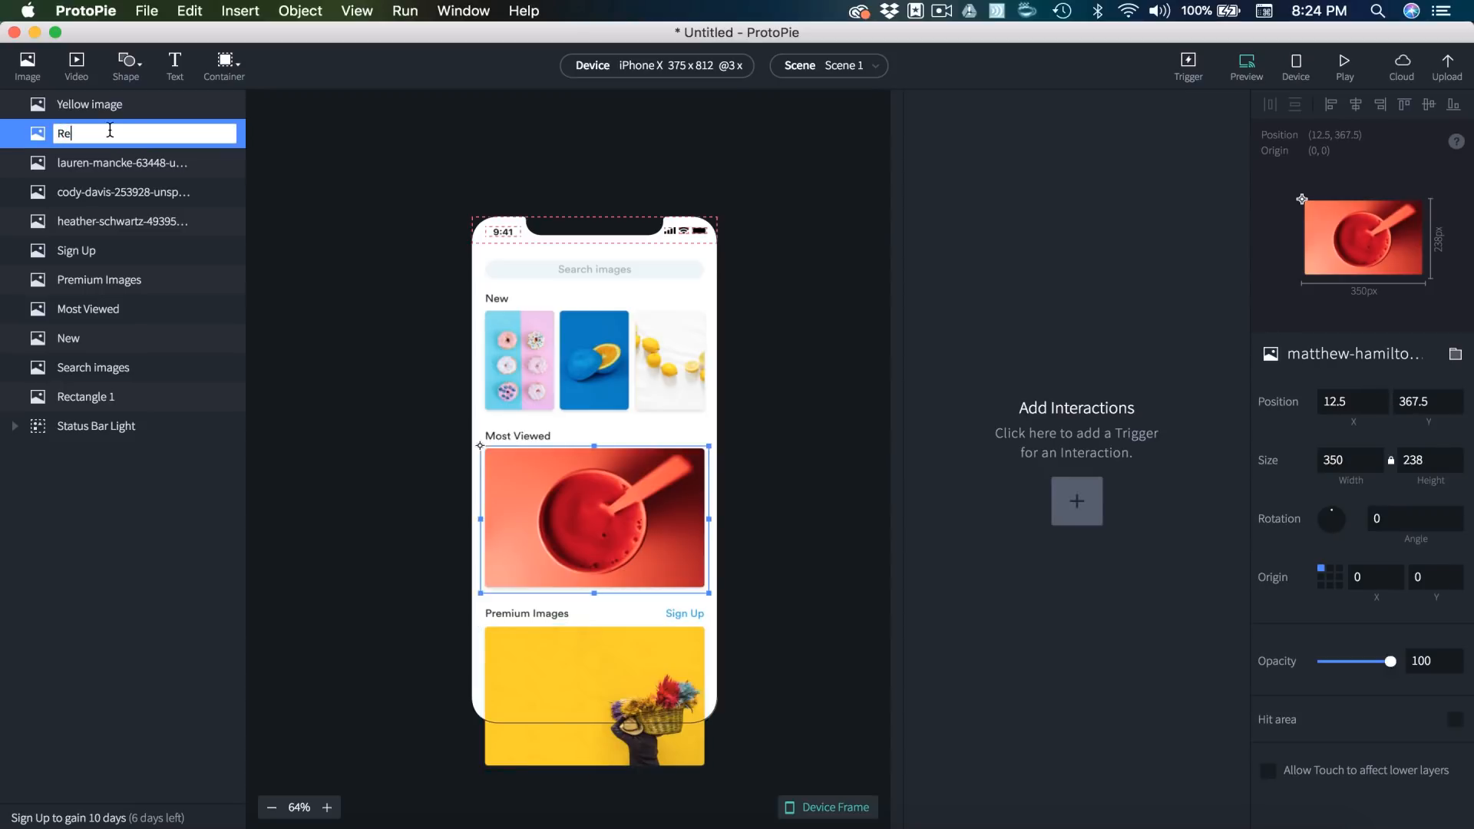
{"action": "key", "text": "Return"}
- Rename the layer of the lemons photo in the New row as "Lemon image"
{"action": "left_click", "coordinate": [80, 168]}
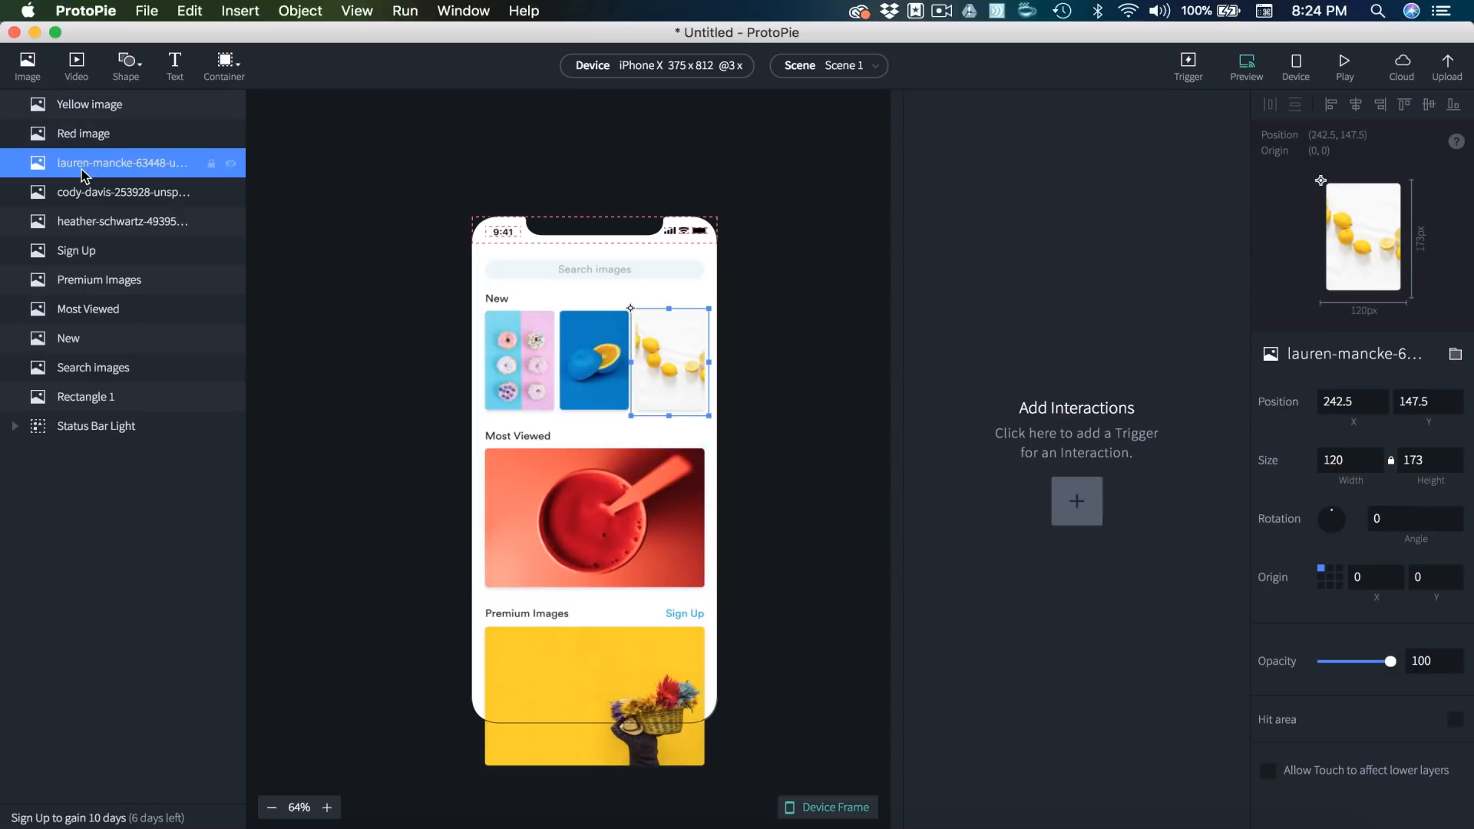
{"action": "double_click", "coordinate": [89, 167]}
{"action": "type", "text": "Lemon"}
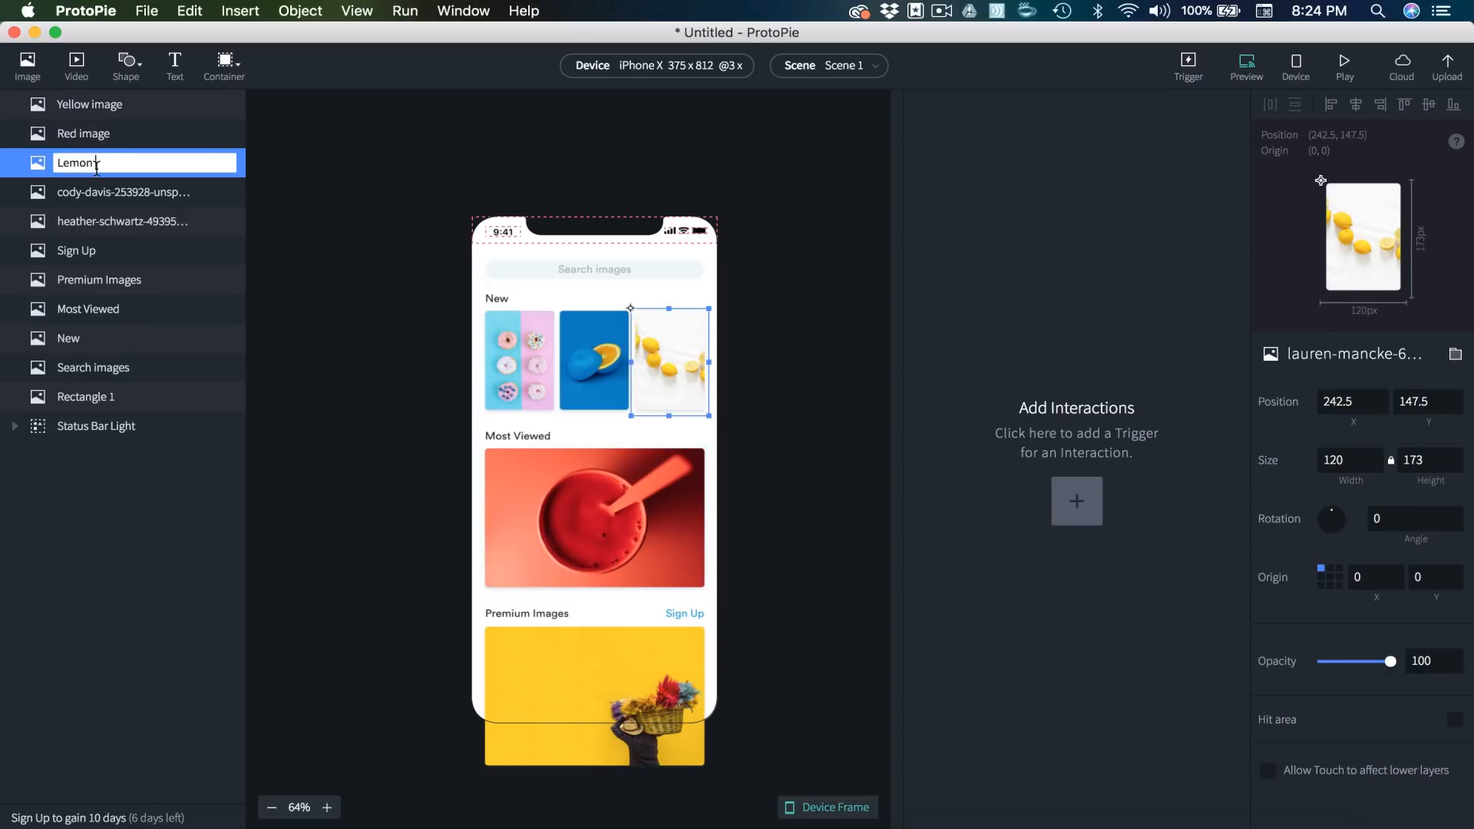
{"action": "type", "text": " image"}
{"action": "key", "text": "Return"}
- Rename the layer of the blue photo with the cut orange as "Blue orange"
{"action": "left_click", "coordinate": [94, 193]}
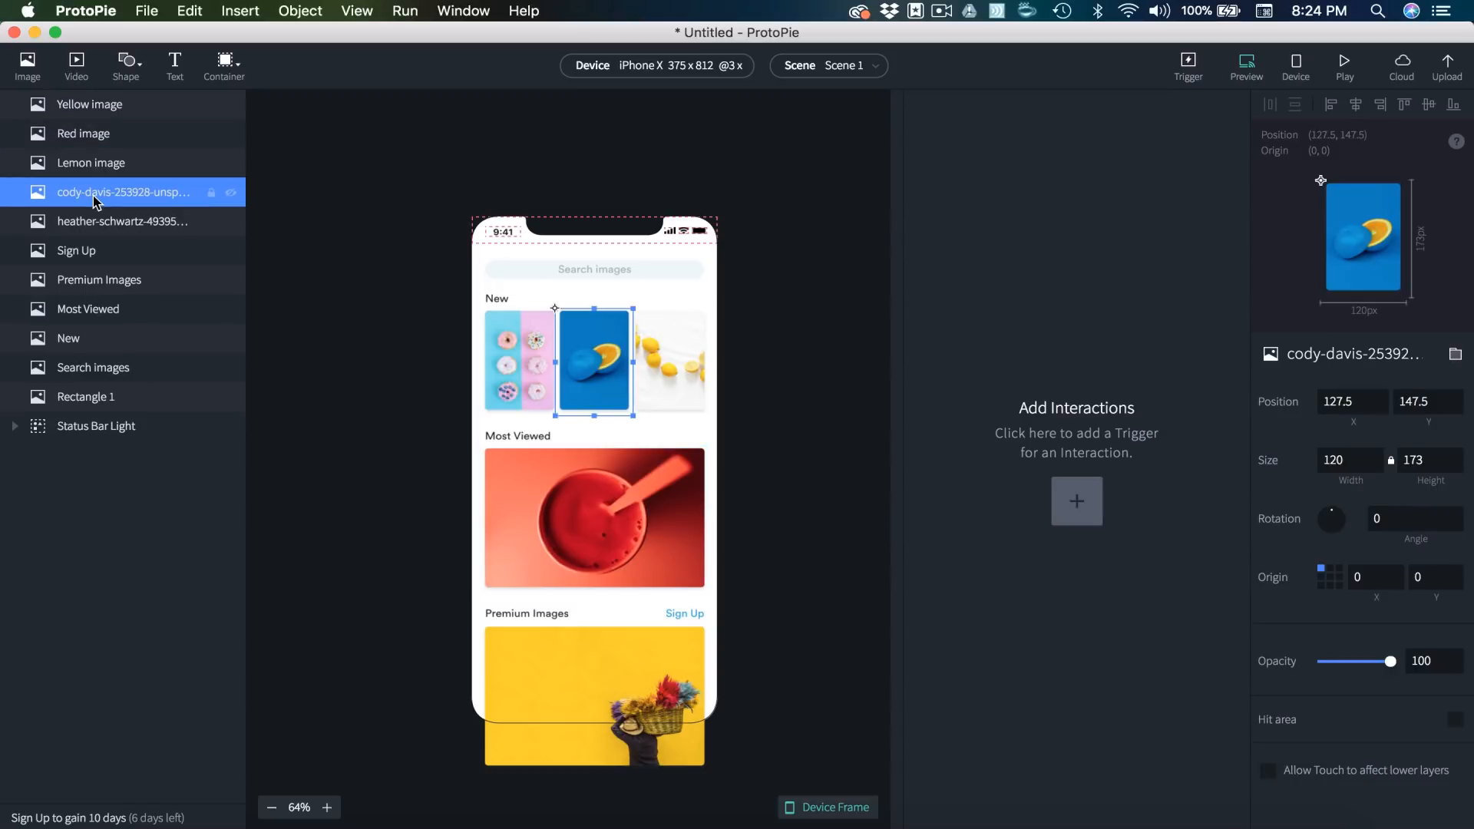
{"action": "double_click", "coordinate": [93, 194]}
{"action": "type", "text": "Blue or"}
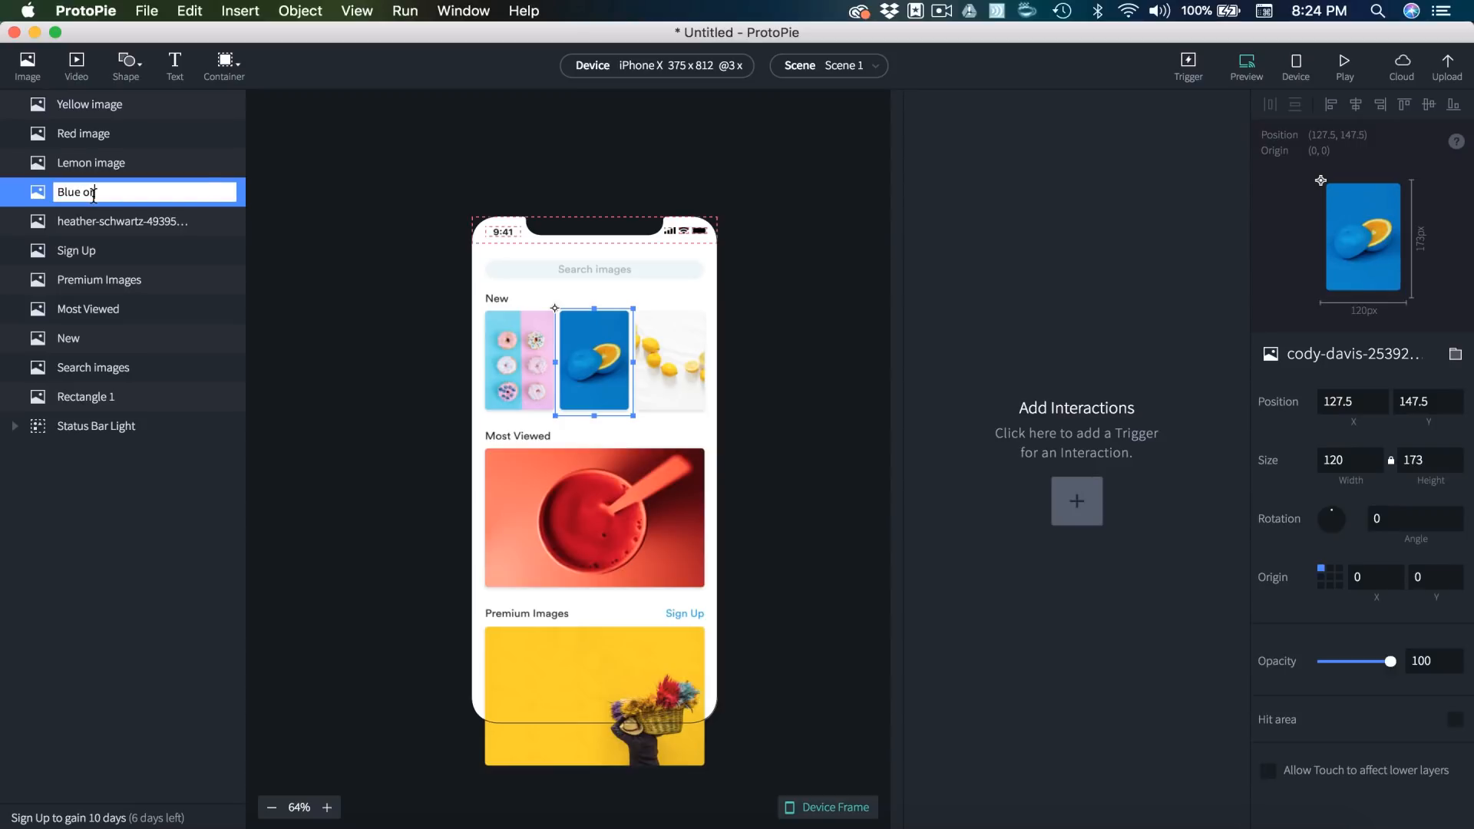
{"action": "type", "text": "ange"}
{"action": "key", "text": "Return"}
- Rename the layer of the donuts photo in the New row as "Blue/Pink"
{"action": "left_click", "coordinate": [95, 221]}
{"action": "double_click", "coordinate": [95, 224]}
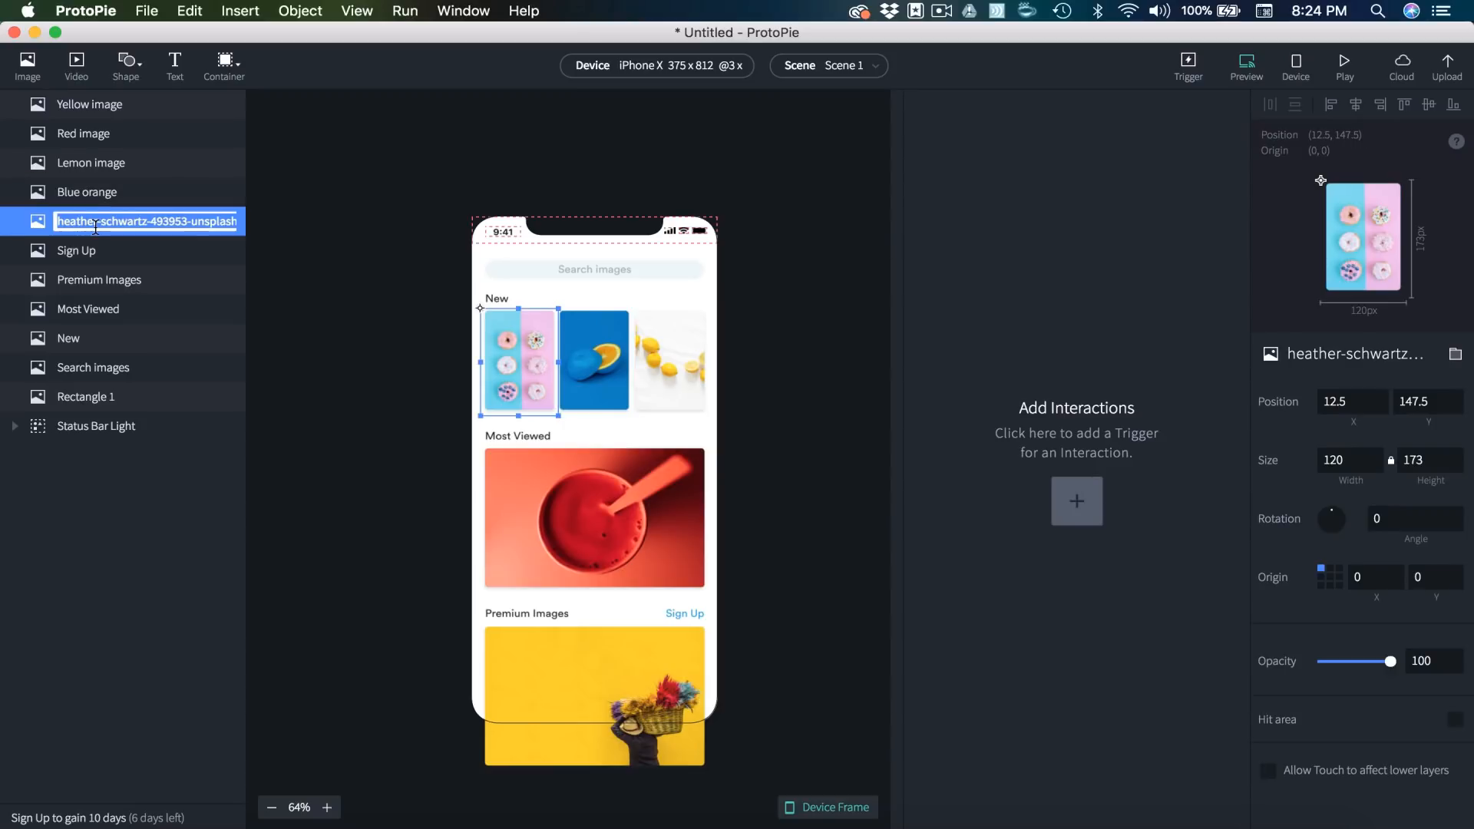
{"action": "type", "text": "Pink"}
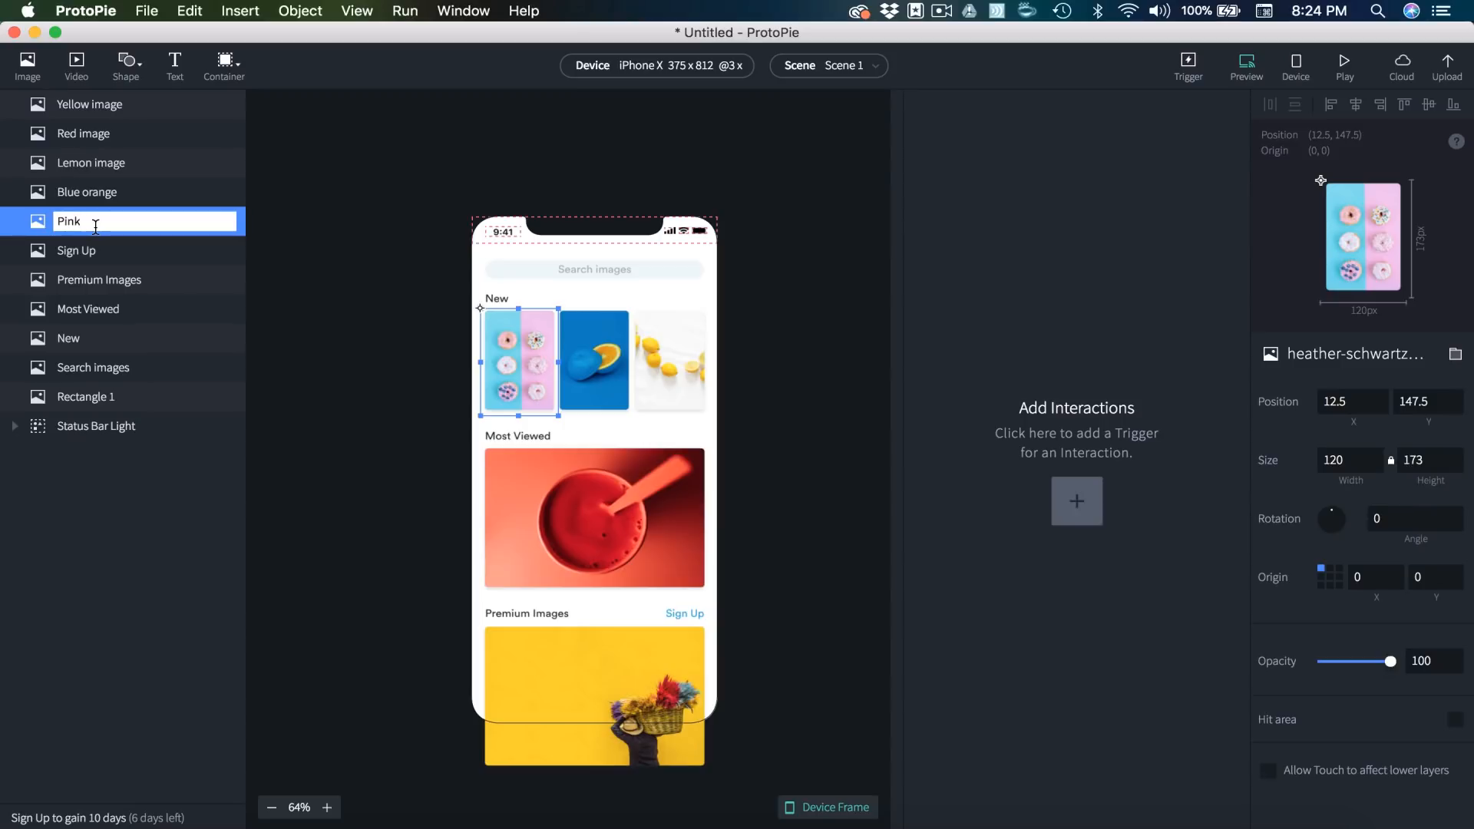
{"action": "type", "text": "Blue/"}
{"action": "key", "text": "Return"}
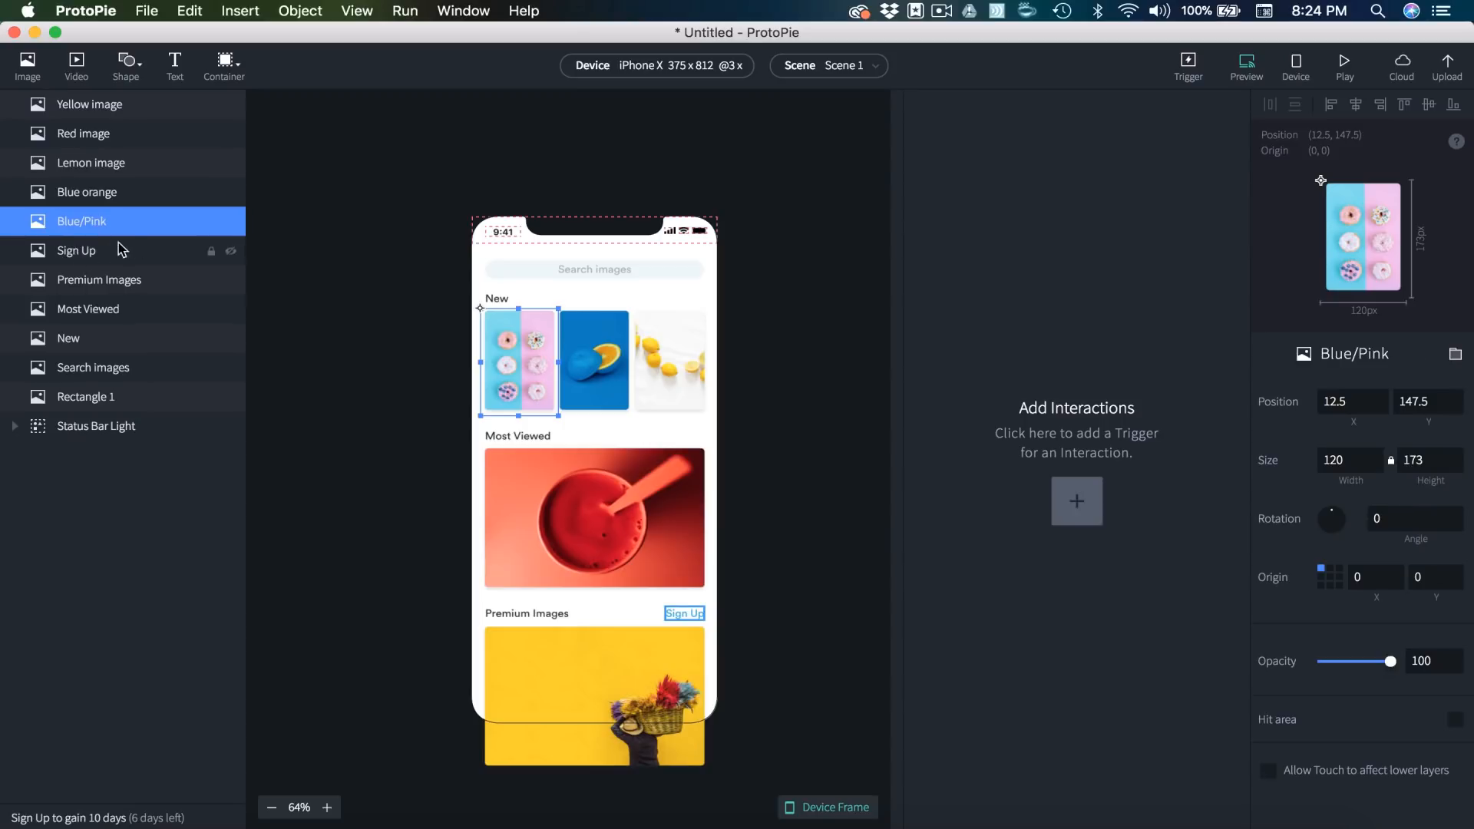
- Rename the Sign Up layer as "Sign Up_btn"
{"action": "left_click", "coordinate": [65, 254]}
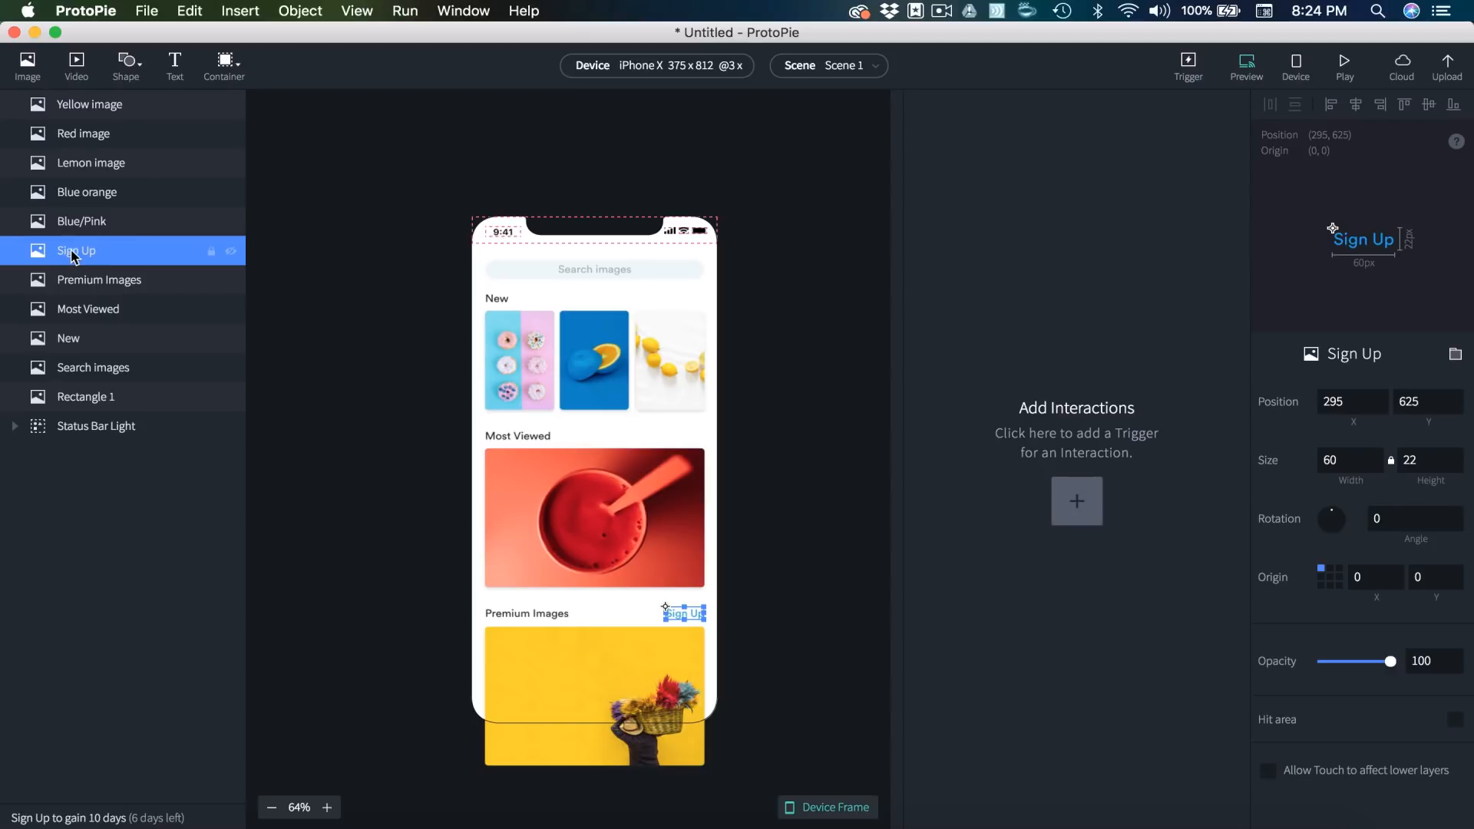
{"action": "double_click", "coordinate": [88, 256]}
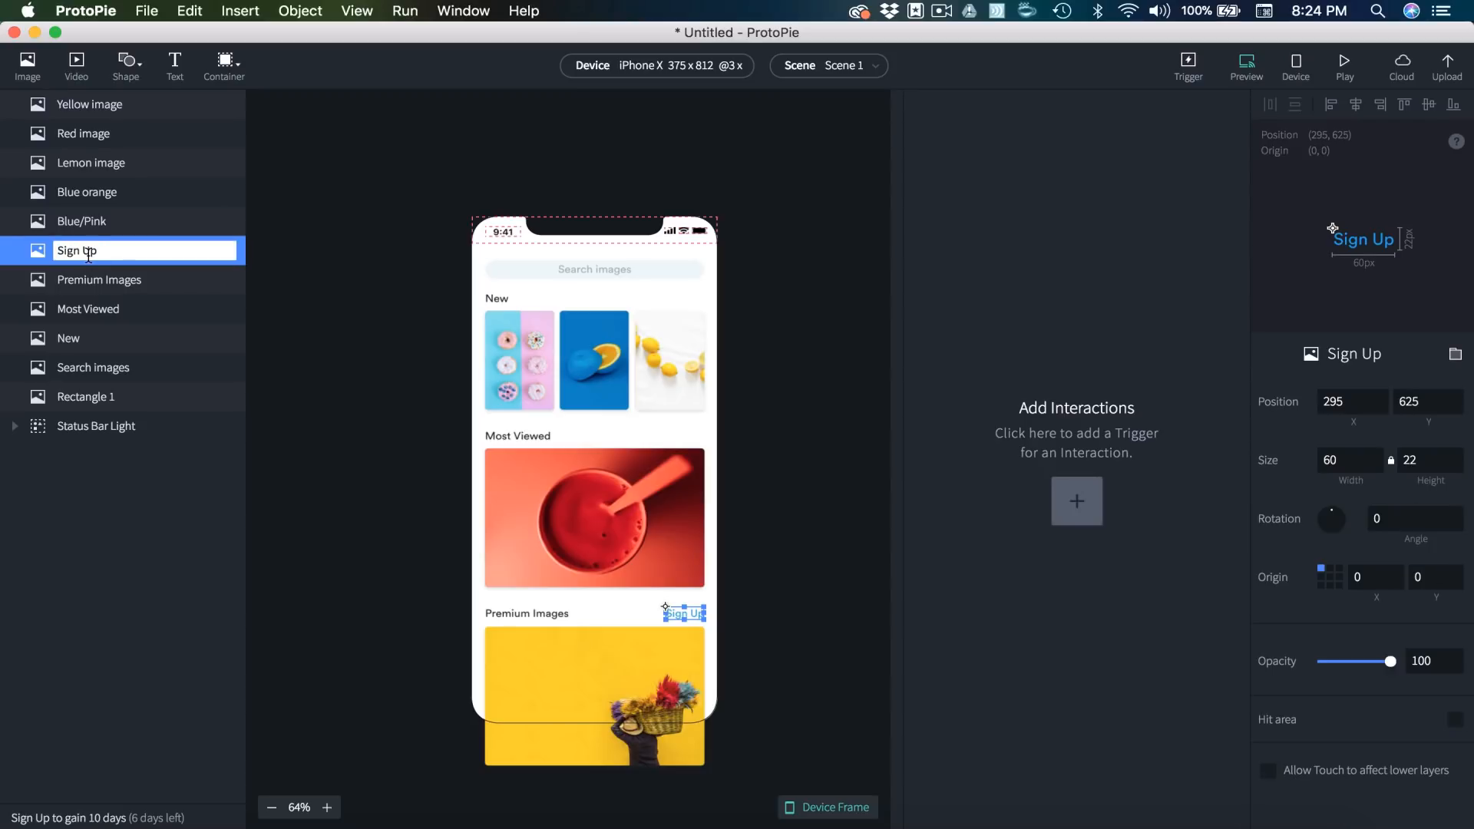
{"action": "key", "text": "Return"}
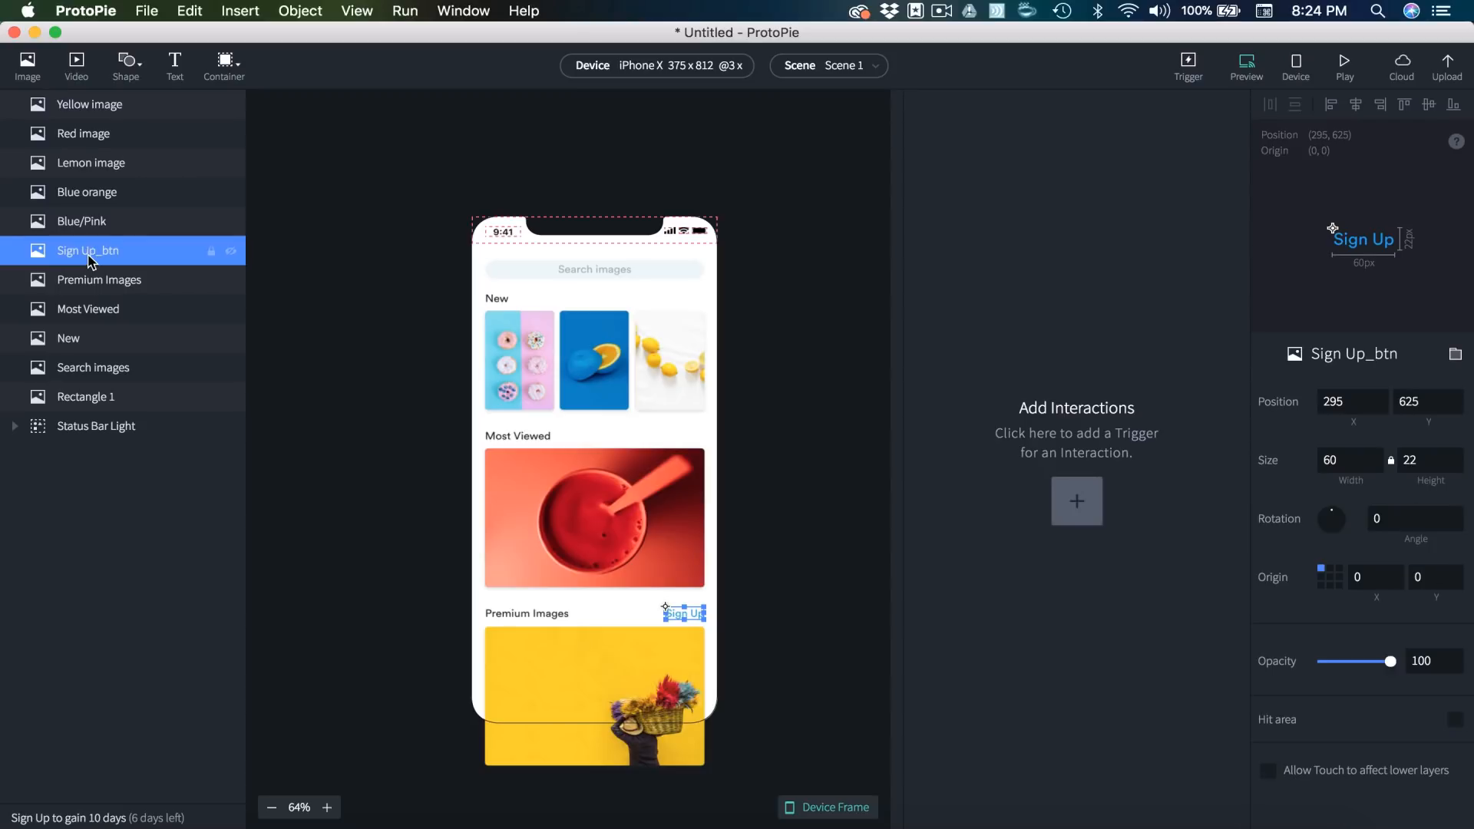
- Rename the Premium Images layer as "Premium Images_headings"
{"action": "left_click", "coordinate": [88, 281]}
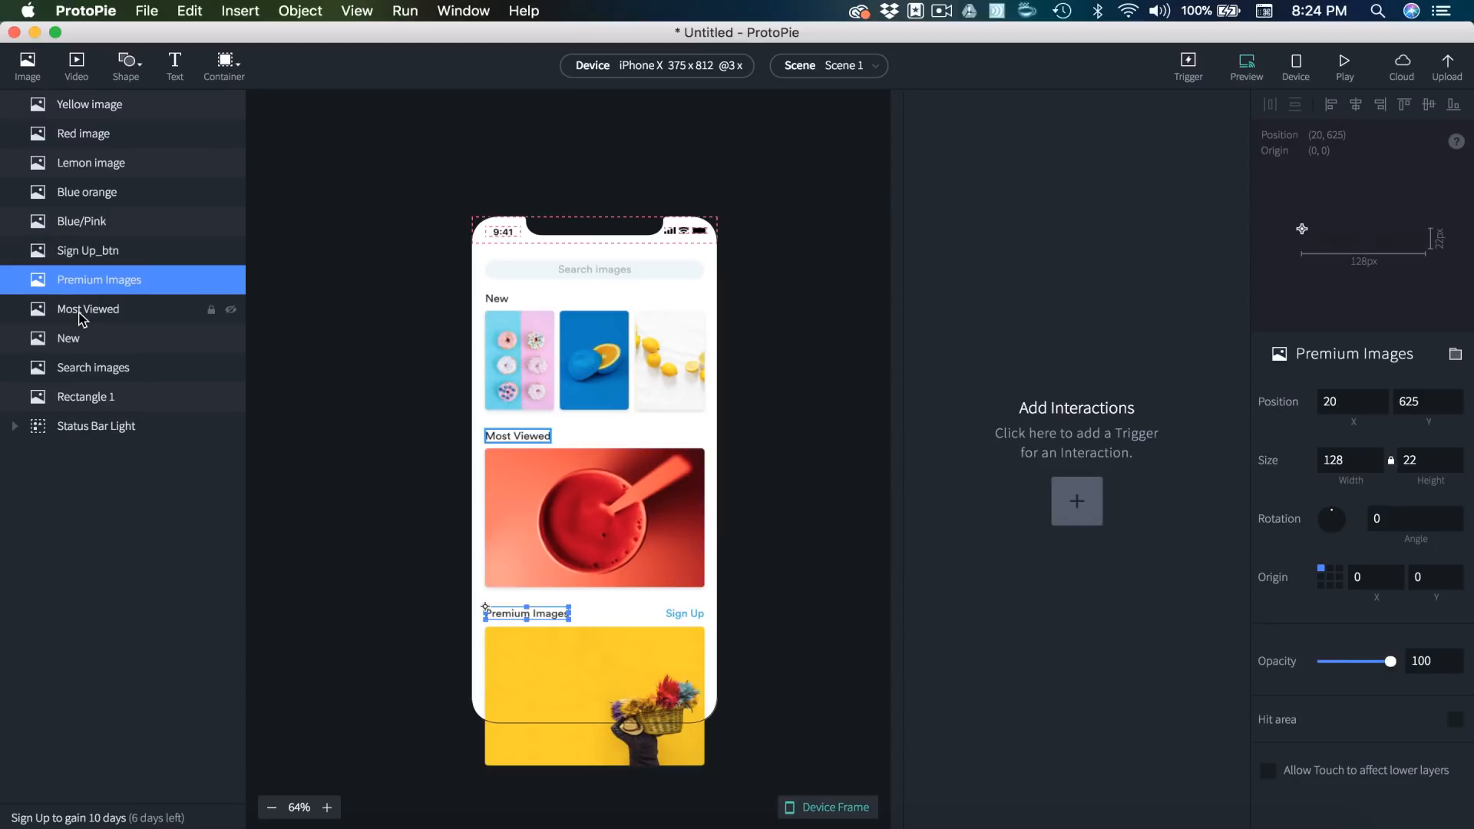
{"action": "left_click", "coordinate": [81, 314]}
{"action": "double_click", "coordinate": [100, 279]}
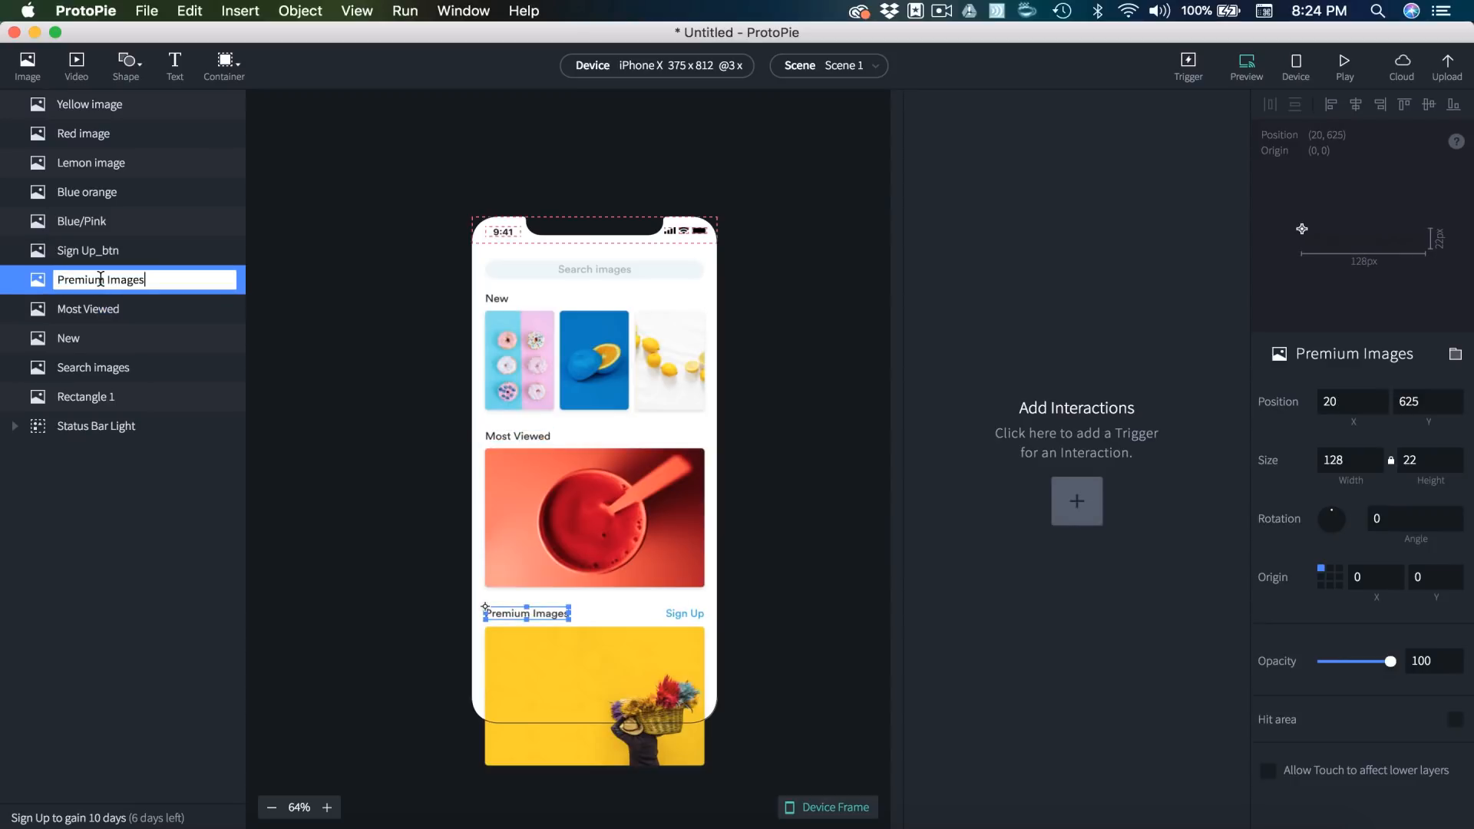
{"action": "type", "text": "_headings"}
{"action": "key", "text": "Return"}
- Rename the Most Viewed layer as "Most Viewed_heading"
{"action": "left_click", "coordinate": [97, 308]}
{"action": "double_click", "coordinate": [97, 308]}
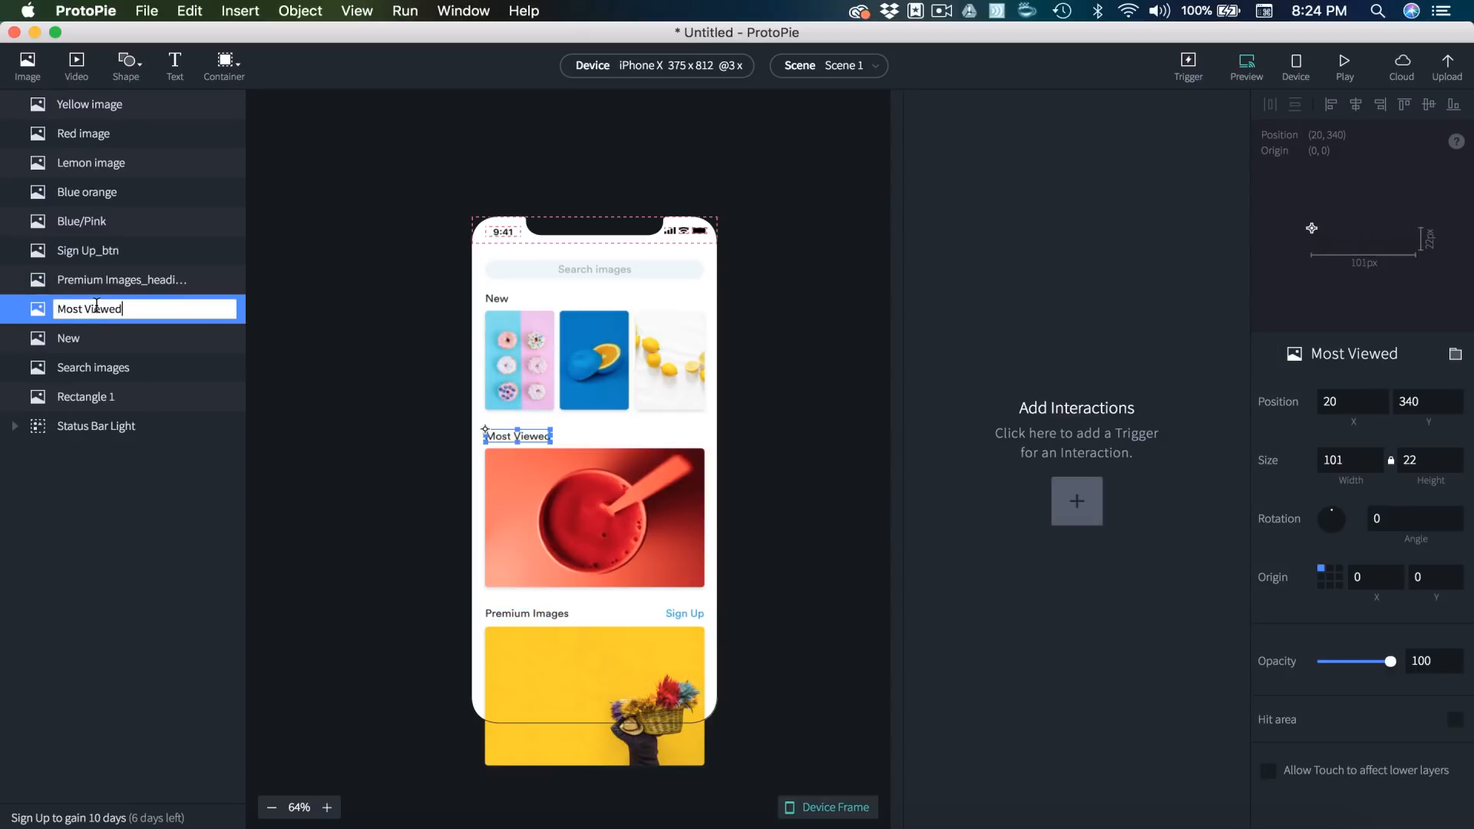
{"action": "type", "text": "_headings"}
{"action": "key", "text": "BackSpace"}
{"action": "key", "text": "Return"}
- Correct the Premium Images heading layer's name to the singular "Premium Images_heading"
{"action": "left_click", "coordinate": [145, 281]}
{"action": "double_click", "coordinate": [143, 282]}
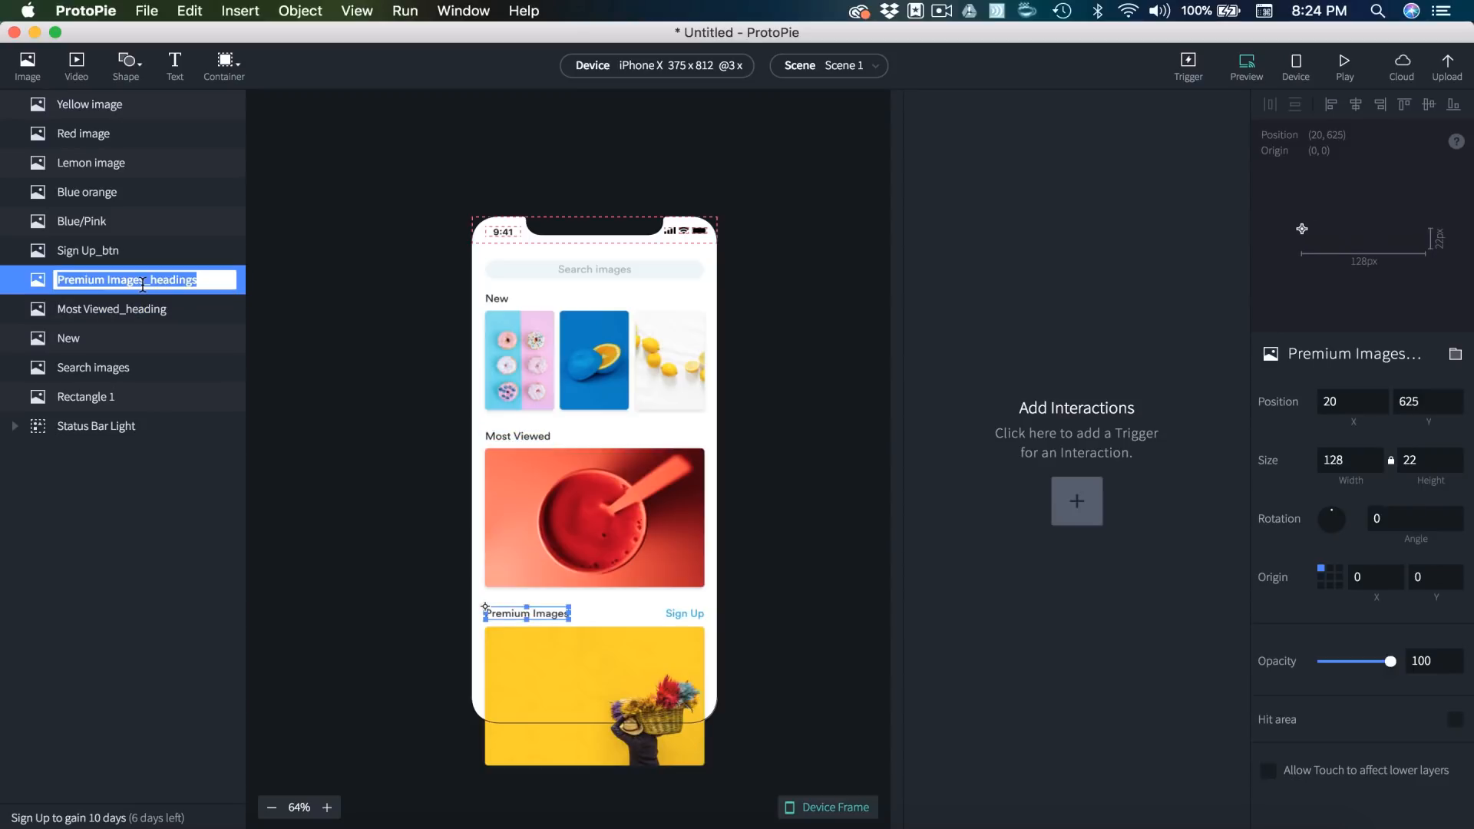
{"action": "key", "text": "Right"}
{"action": "key", "text": "BackSpace"}
- Rename the New layer as "New_heading"
{"action": "left_click", "coordinate": [106, 353]}
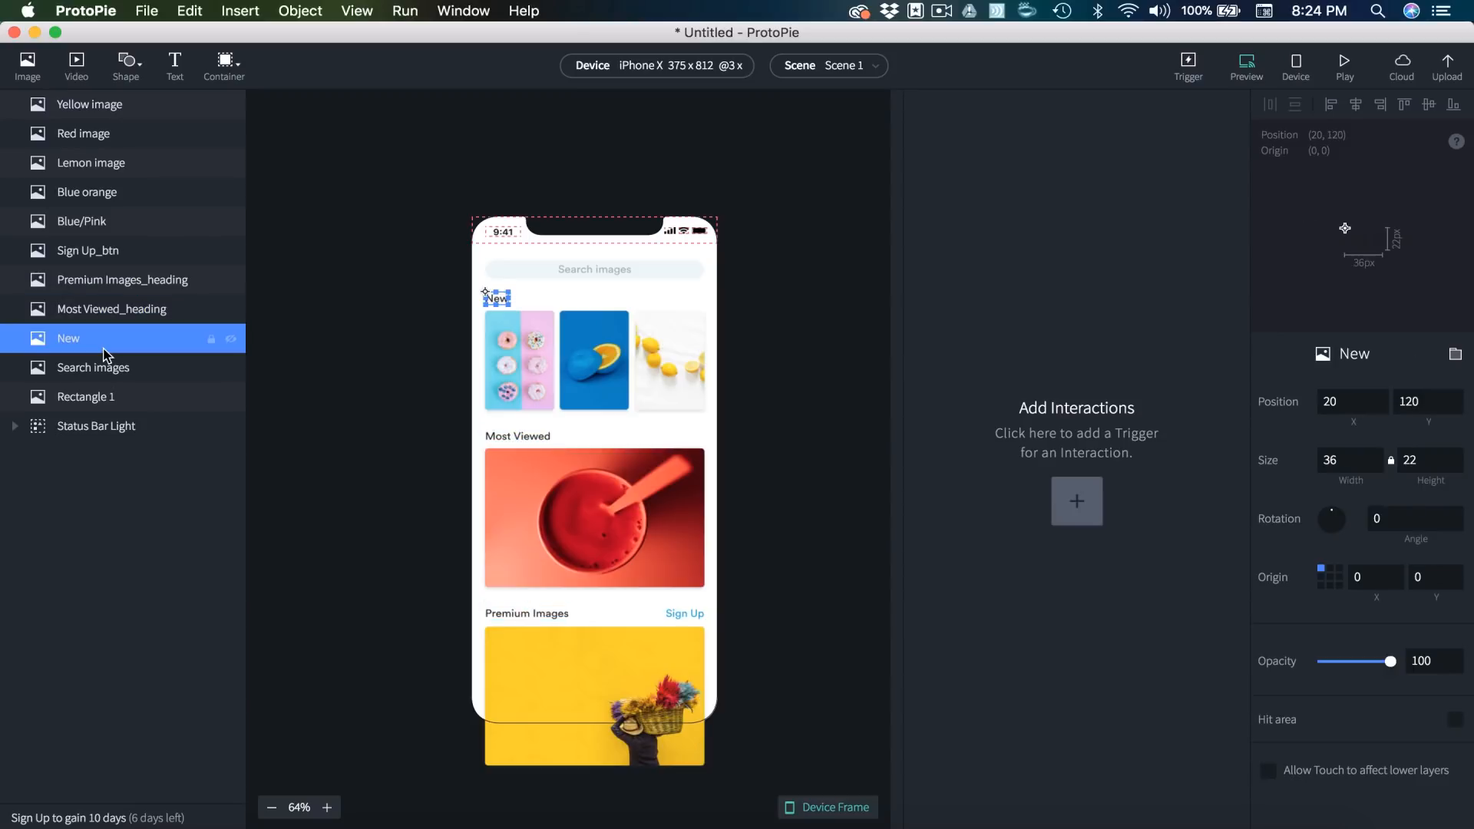
{"action": "key", "text": "Right"}
{"action": "double_click", "coordinate": [82, 339]}
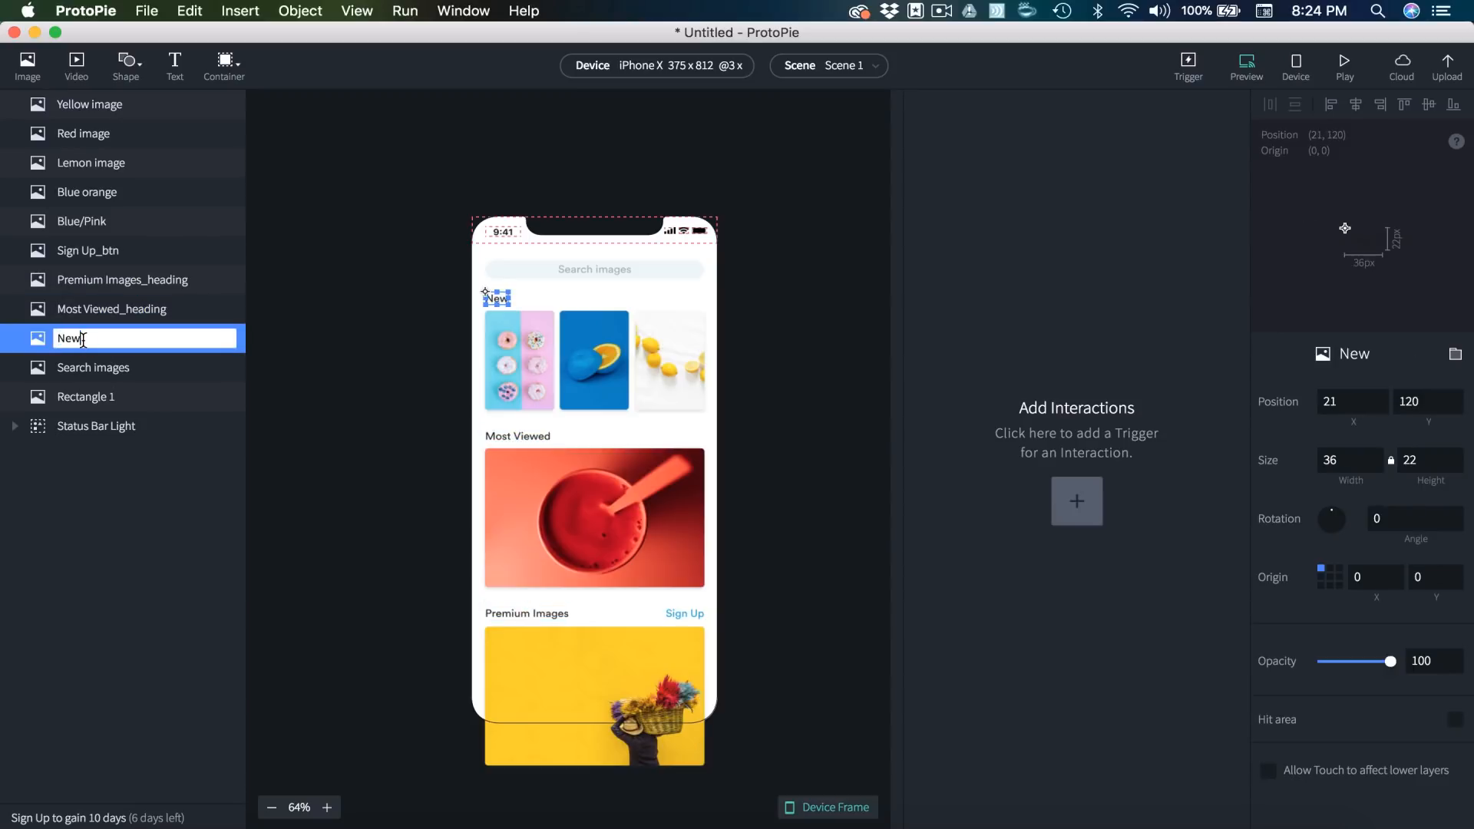
{"action": "type", "text": "_heading"}
{"action": "key", "text": "Return"}
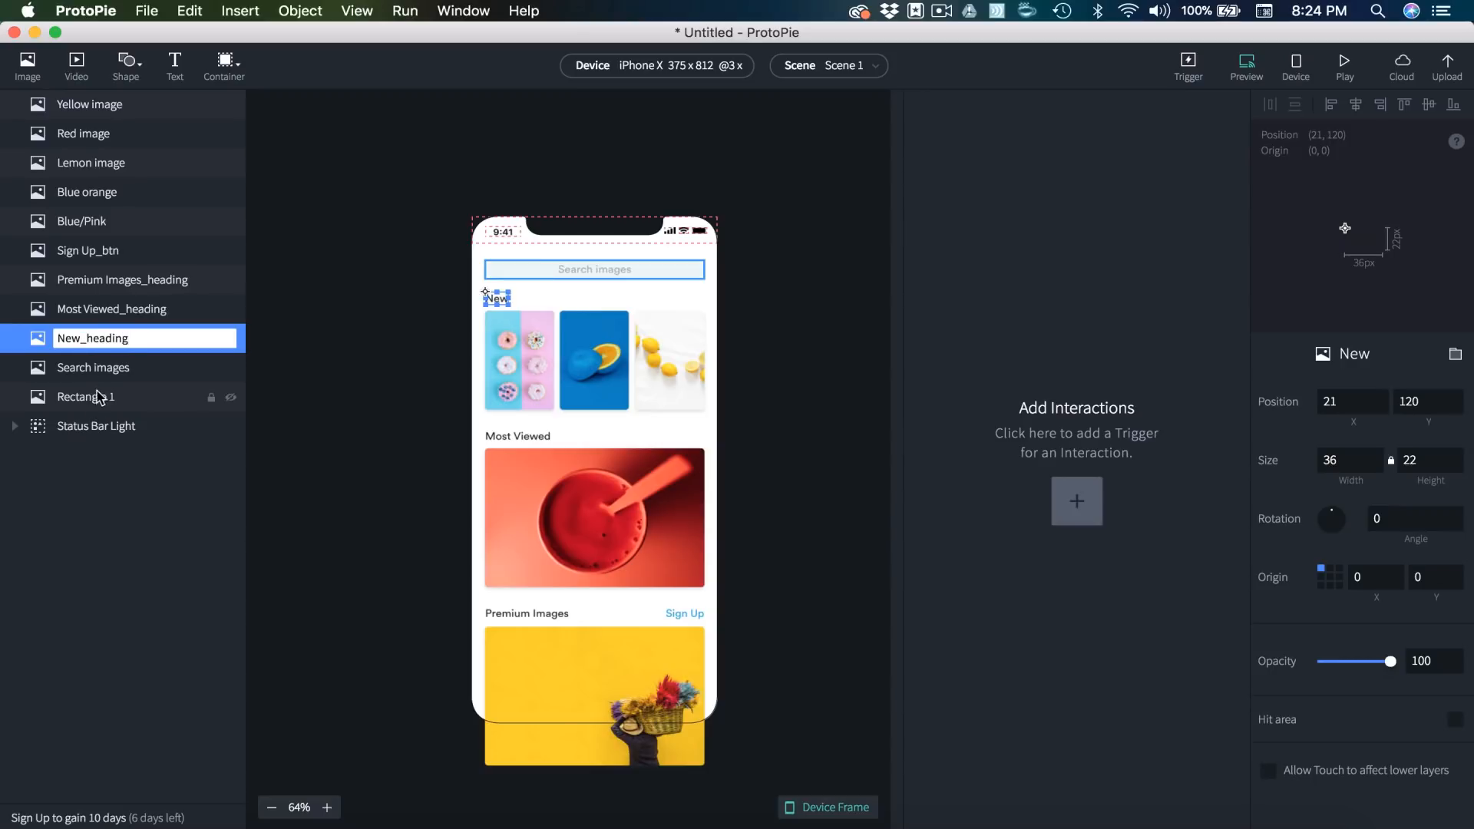
- Rename the Search images layer as "Search images_txt" and the Rectangle 1 layer behind it as "Search_rectangle_Bg"
{"action": "left_click", "coordinate": [106, 370]}
{"action": "double_click", "coordinate": [105, 370]}
{"action": "key", "text": "Right"}
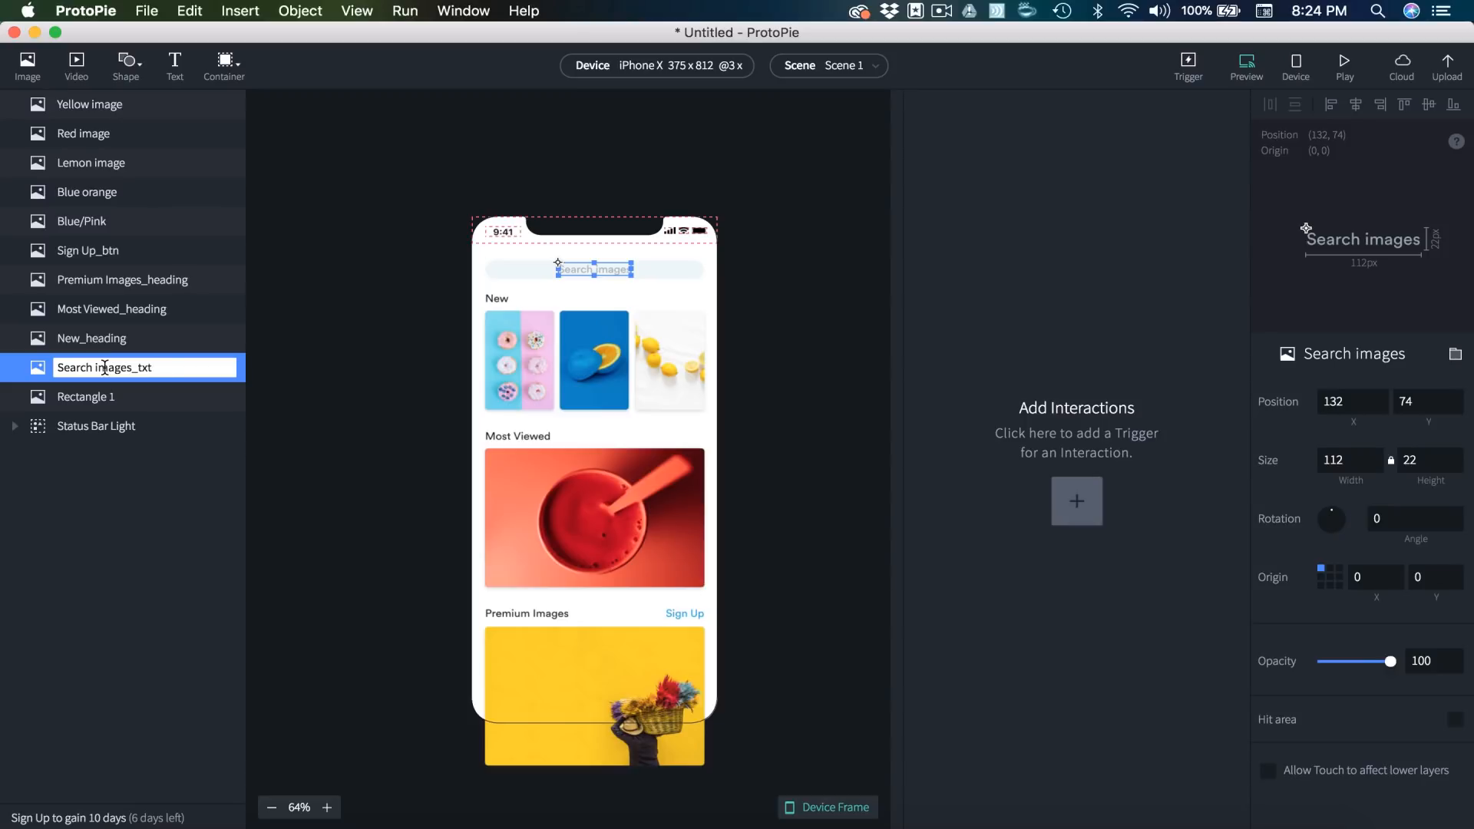
{"action": "key", "text": "Return"}
{"action": "left_click", "coordinate": [92, 396]}
{"action": "double_click", "coordinate": [108, 395]}
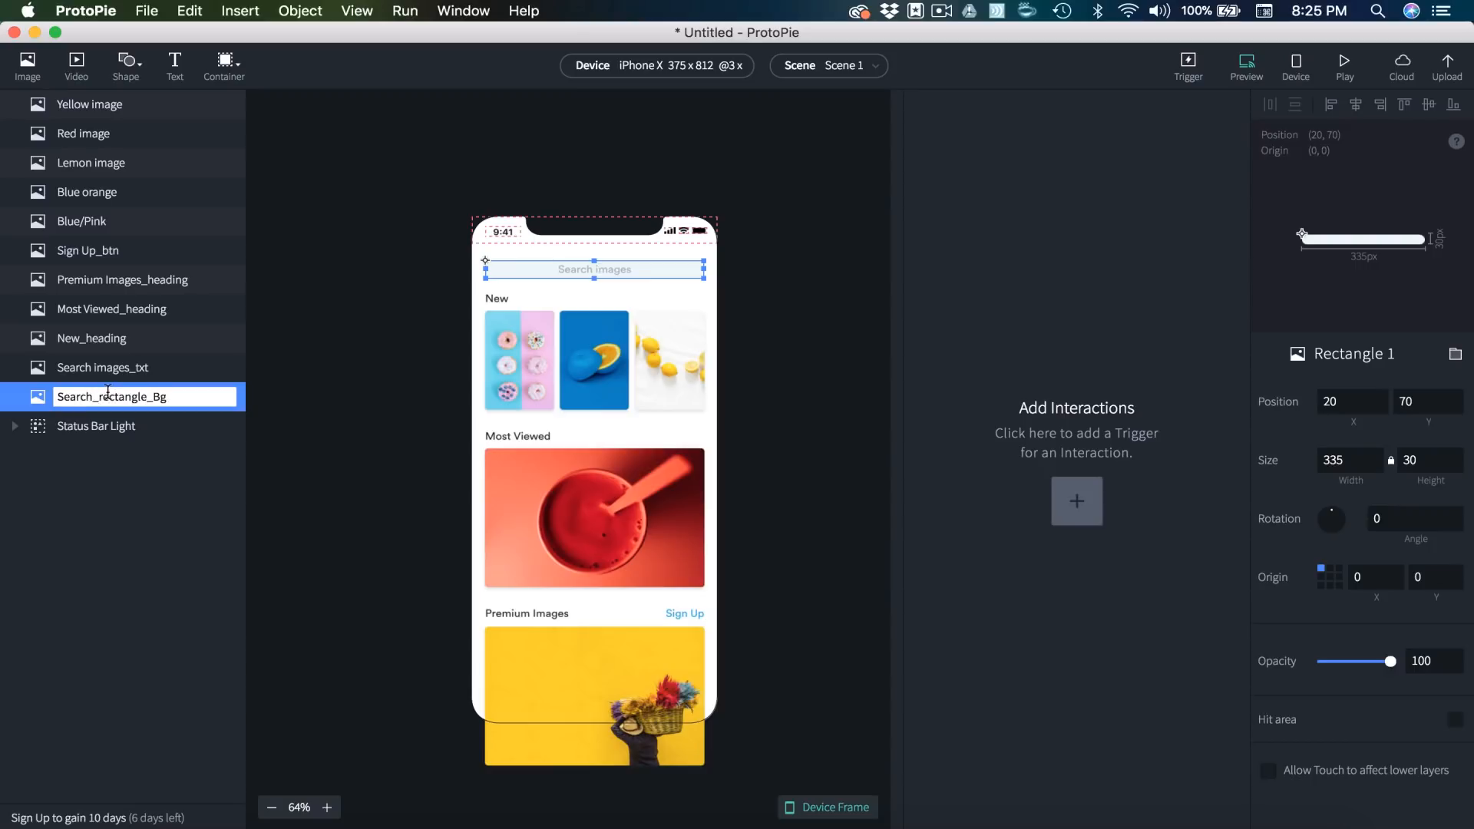
{"action": "key", "text": "Return"}
- Rename the Status Bar Light container as "Status Bar Light_black" and deselect it
{"action": "left_click", "coordinate": [115, 424]}
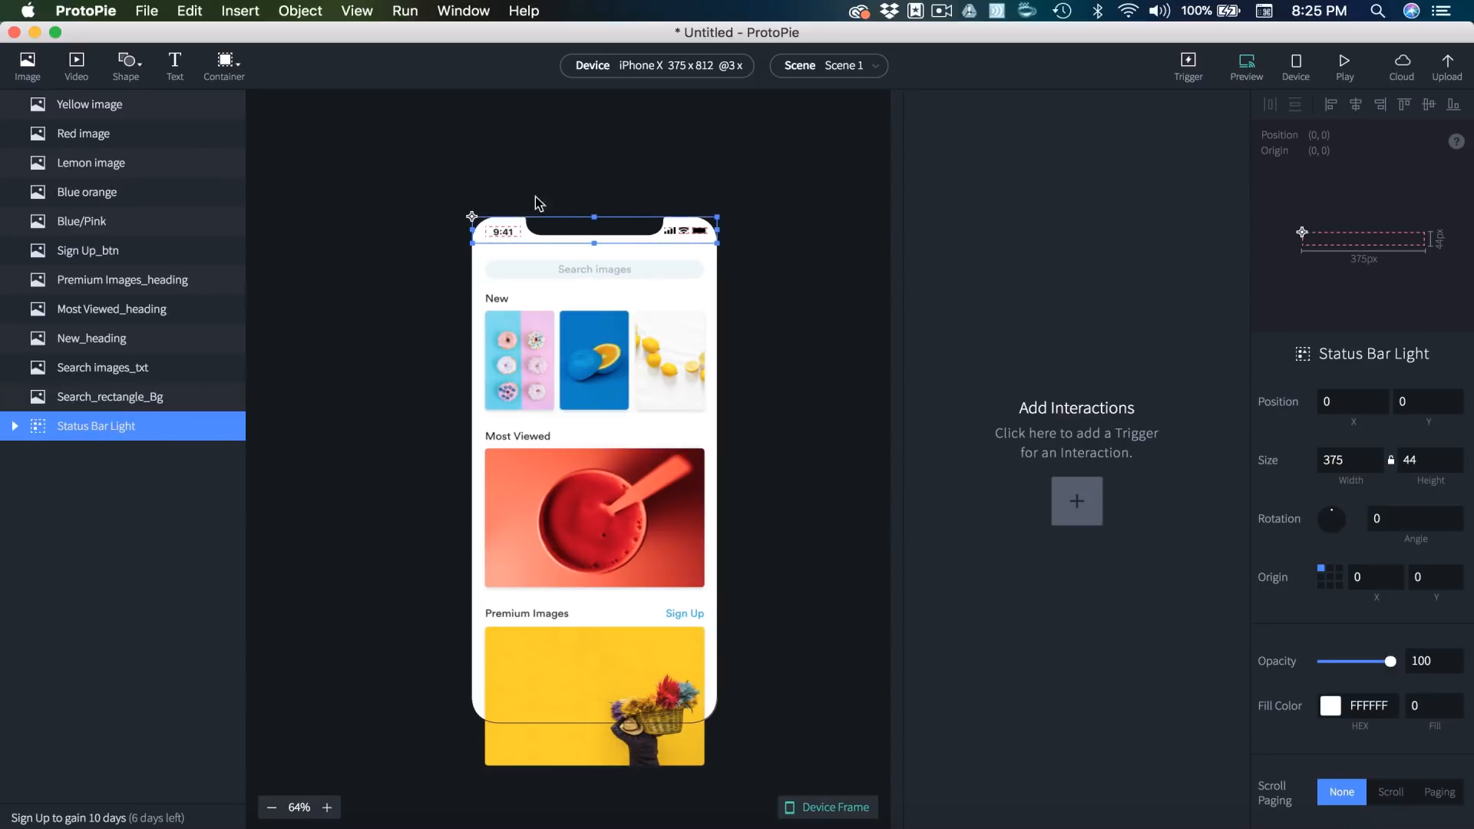
{"action": "left_click", "coordinate": [721, 250]}
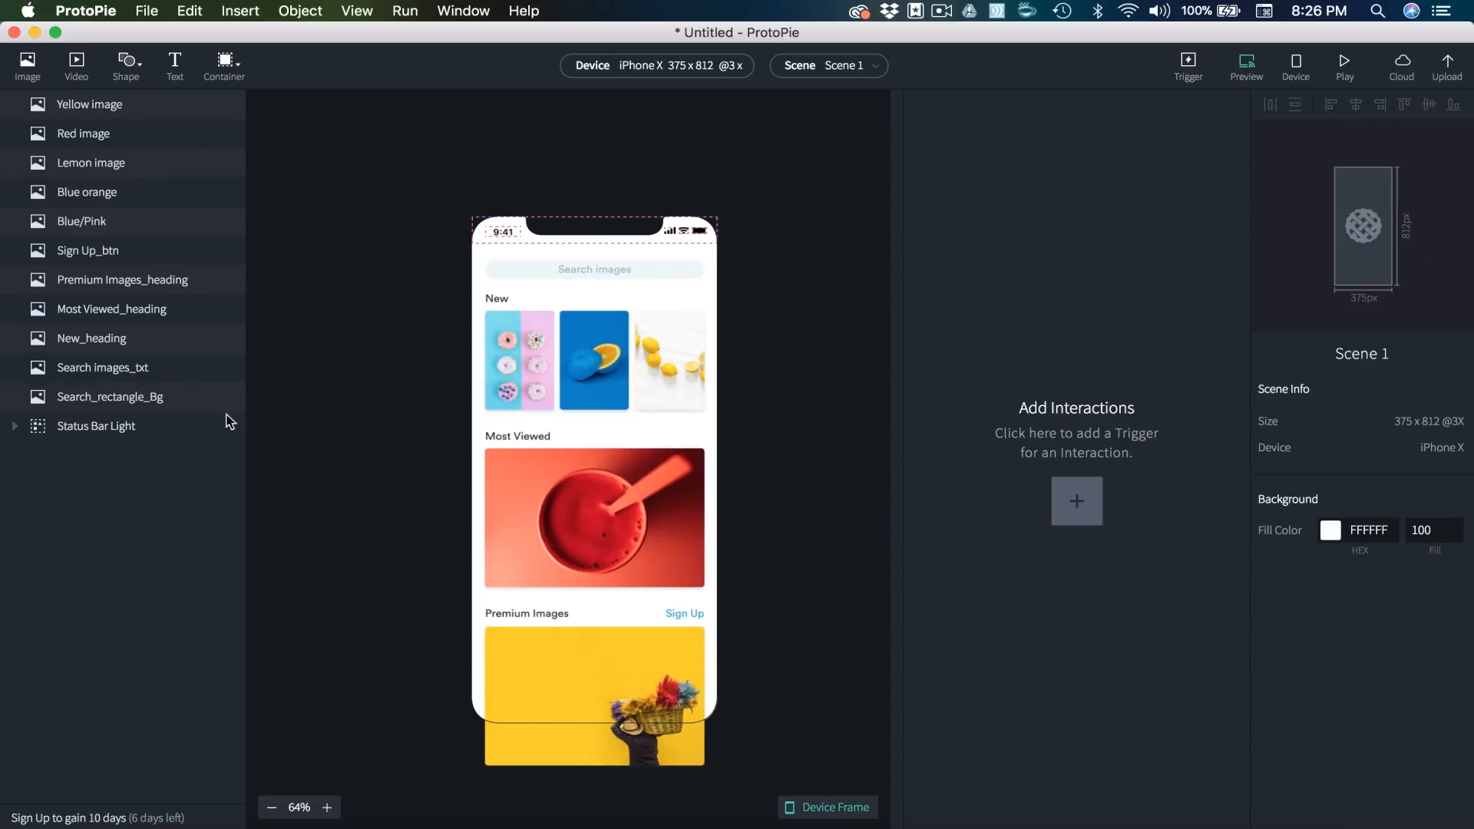
{"action": "double_click", "coordinate": [108, 427]}
{"action": "key", "text": "Right"}
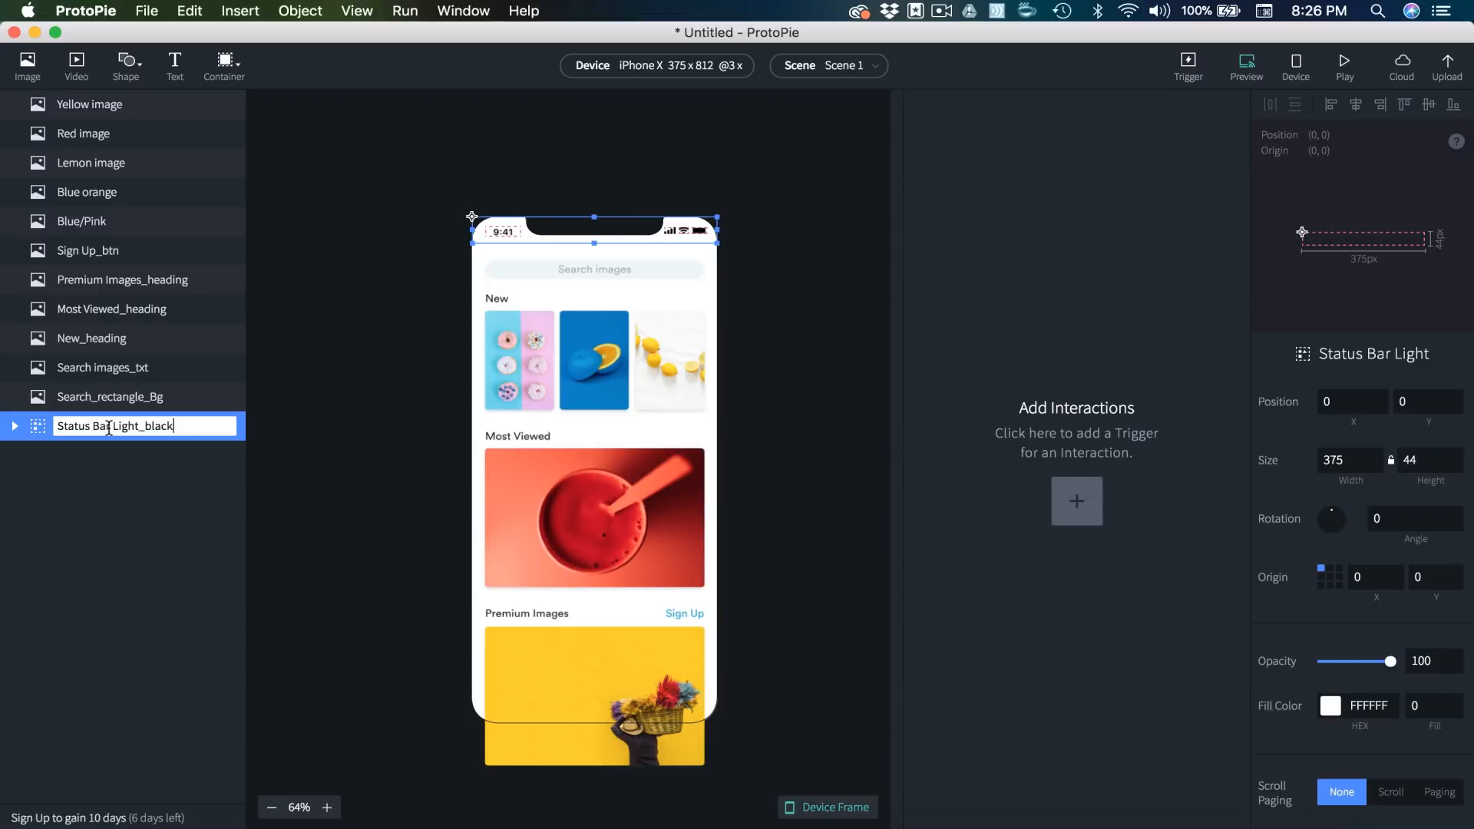
{"action": "key", "text": "Return"}
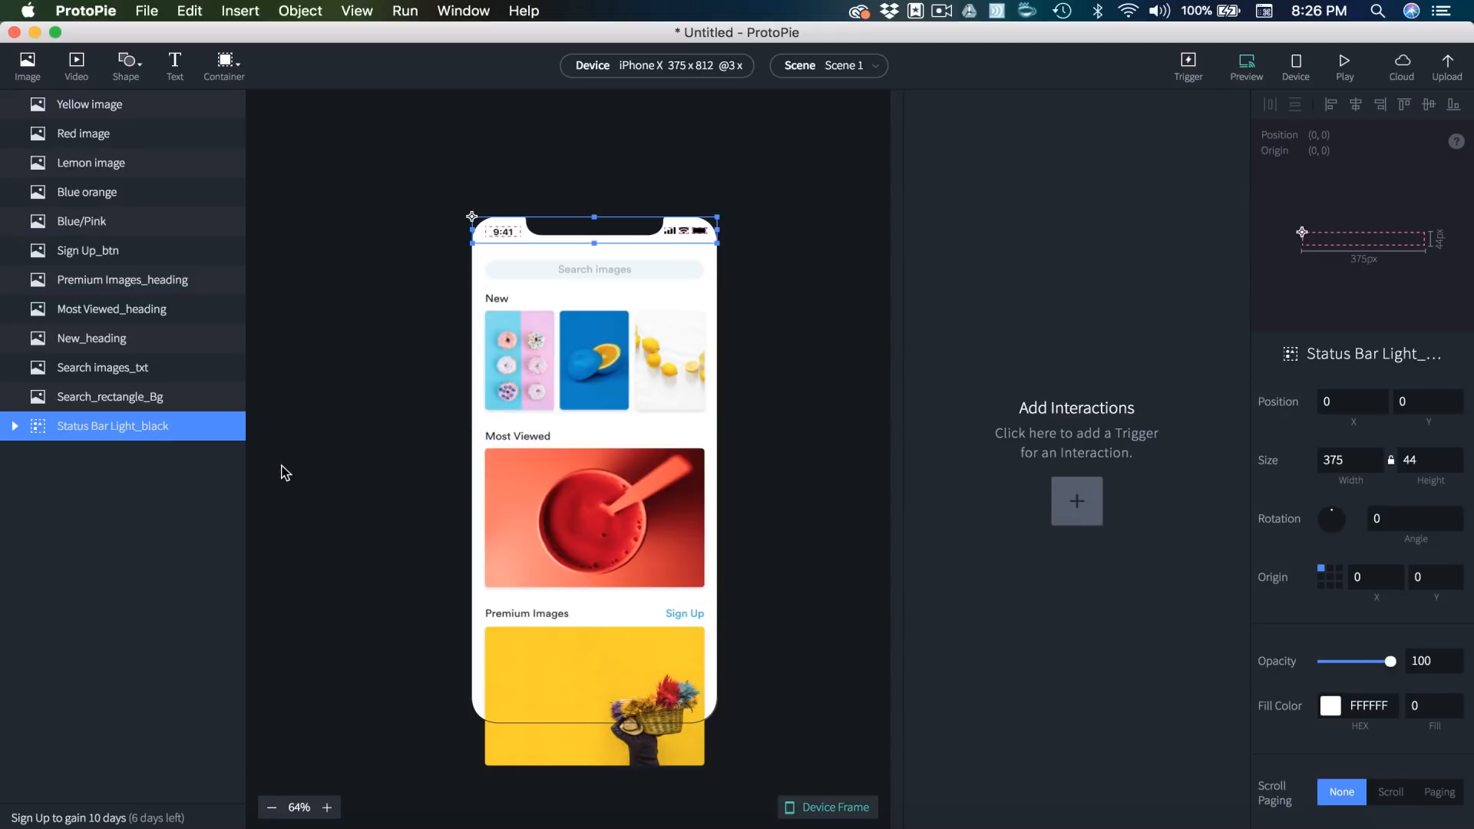
{"action": "left_click", "coordinate": [368, 439]}
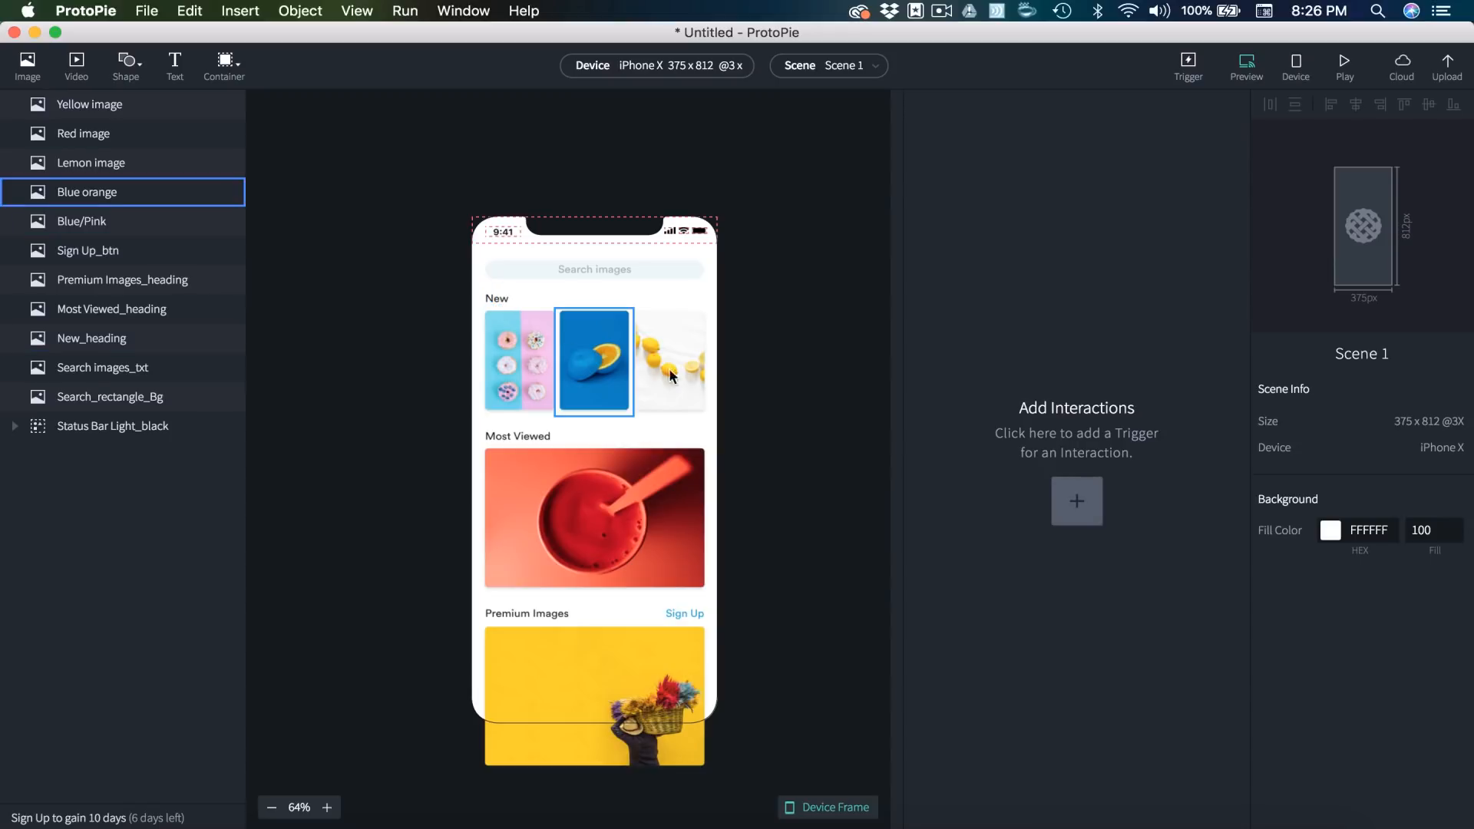
- Look at the Paging layout in Scene 2 and return to Scene 1
{"action": "left_click", "coordinate": [832, 66]}
{"action": "left_click", "coordinate": [821, 135]}
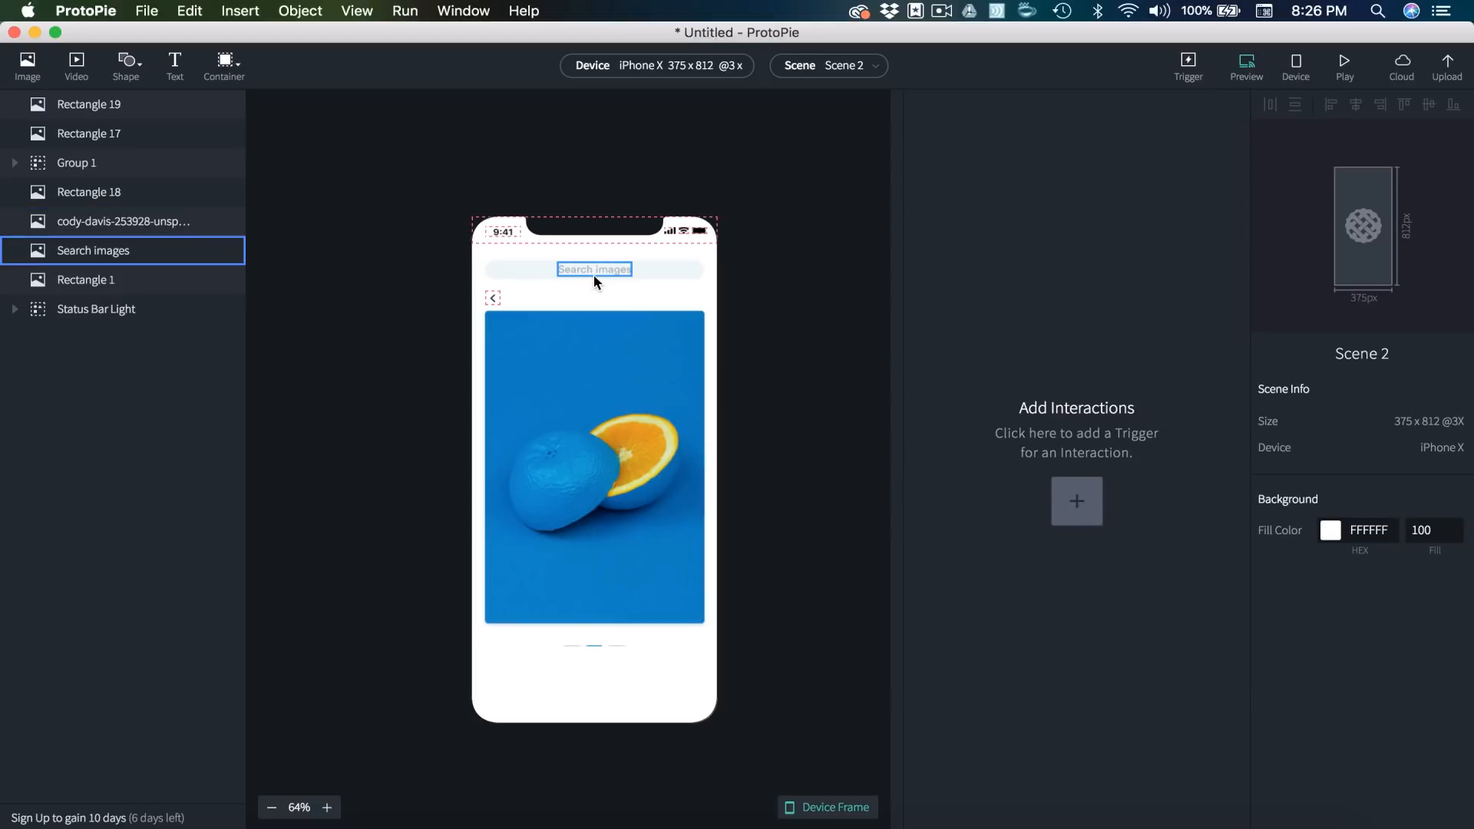
{"action": "left_click", "coordinate": [806, 77]}
{"action": "left_click", "coordinate": [837, 107]}
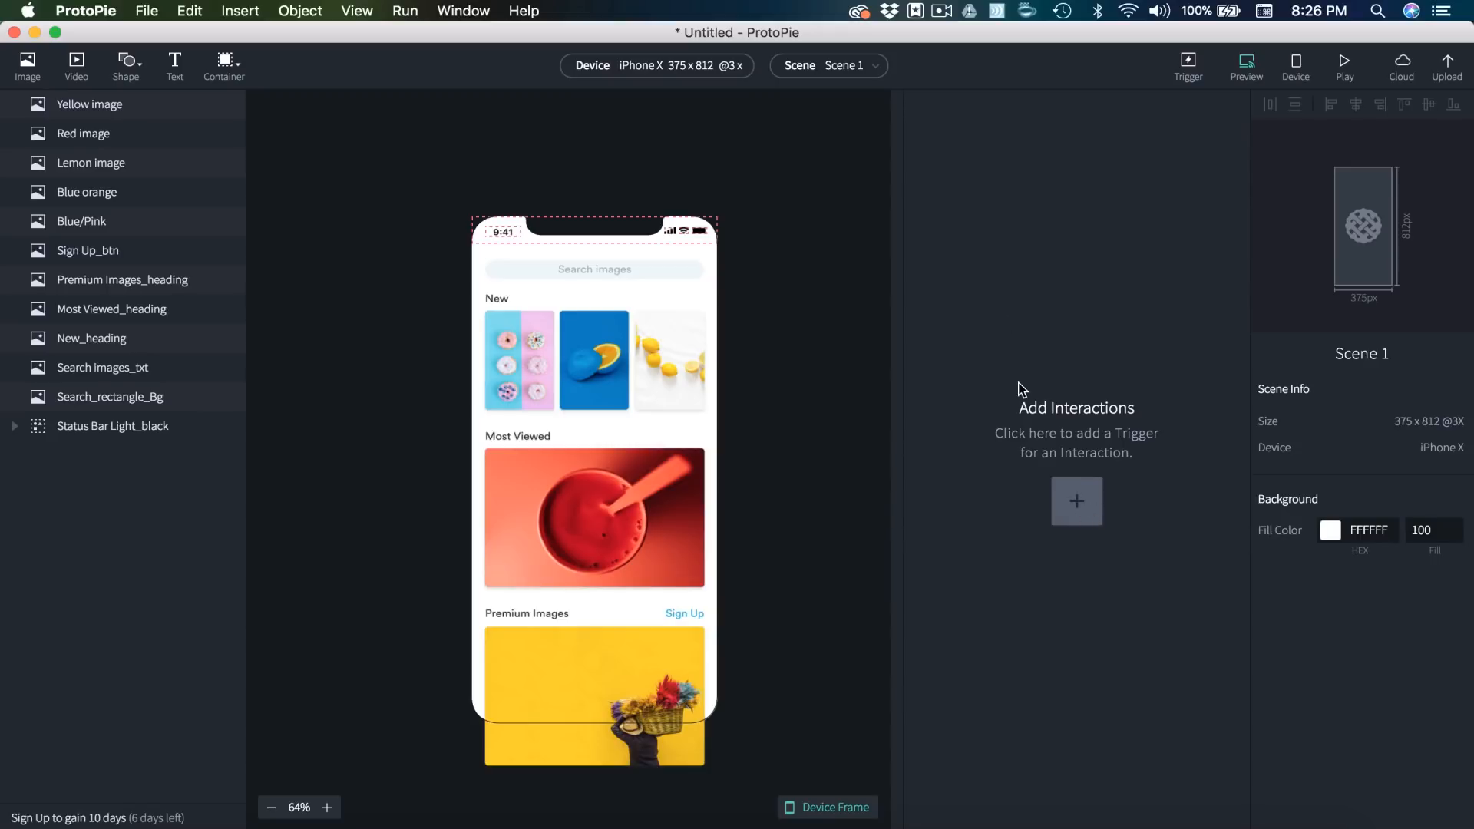
- Add a Tap trigger in Scene 1 and assign it to the New_heading layer
{"action": "left_click", "coordinate": [1075, 505]}
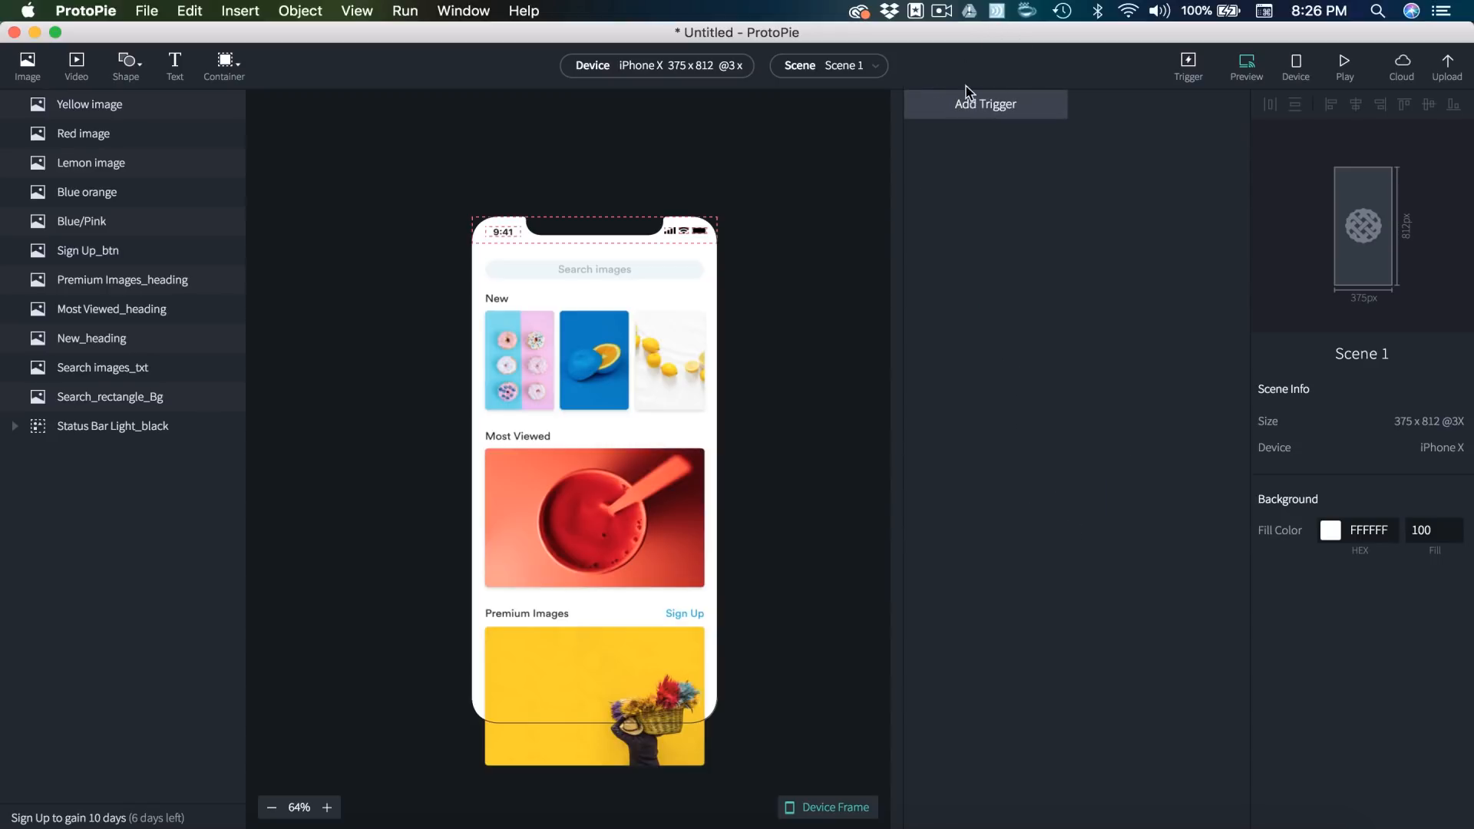
{"action": "left_click", "coordinate": [960, 109]}
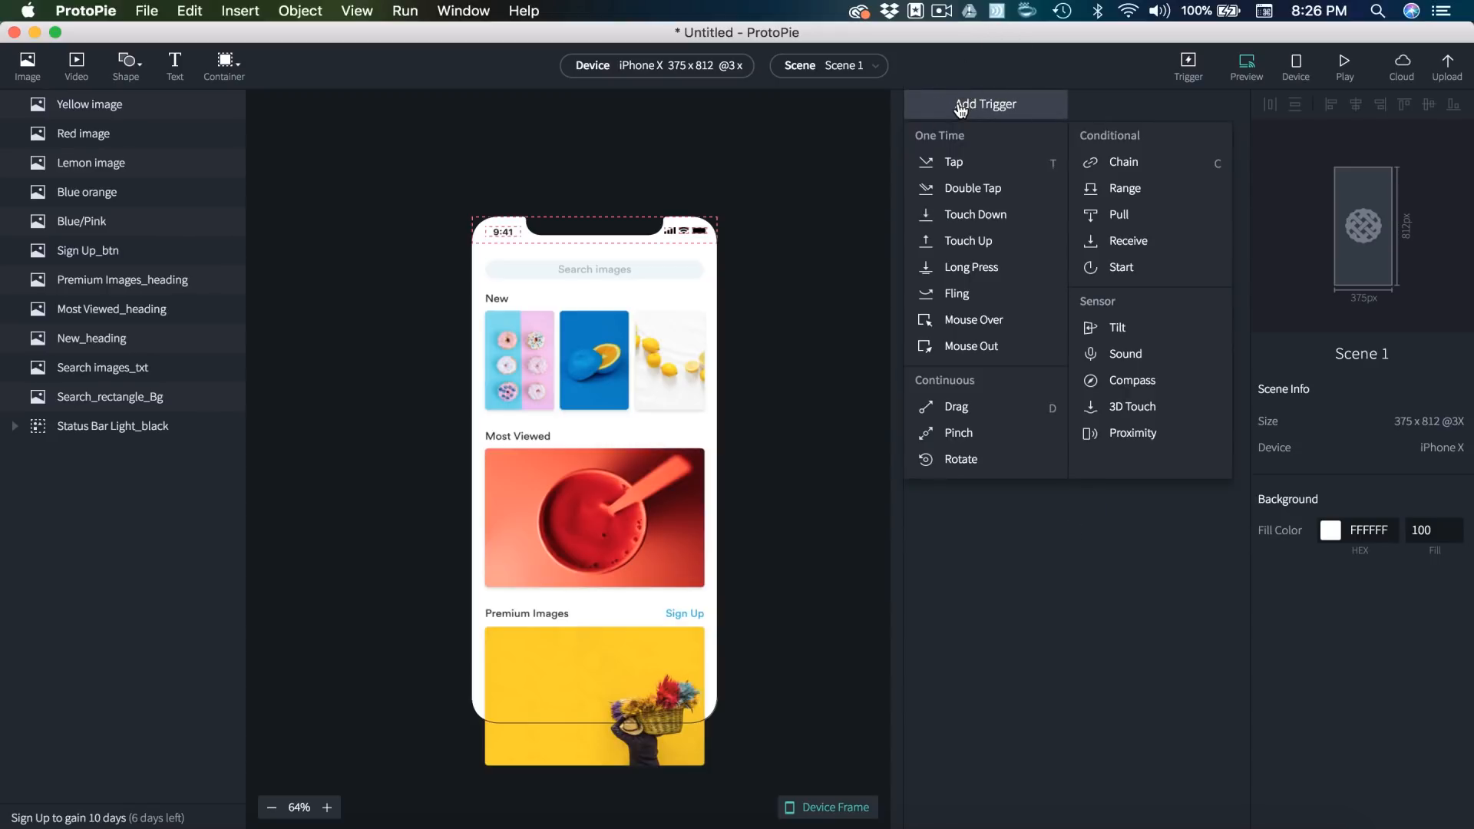
{"action": "left_click", "coordinate": [965, 164]}
{"action": "left_click", "coordinate": [1343, 395]}
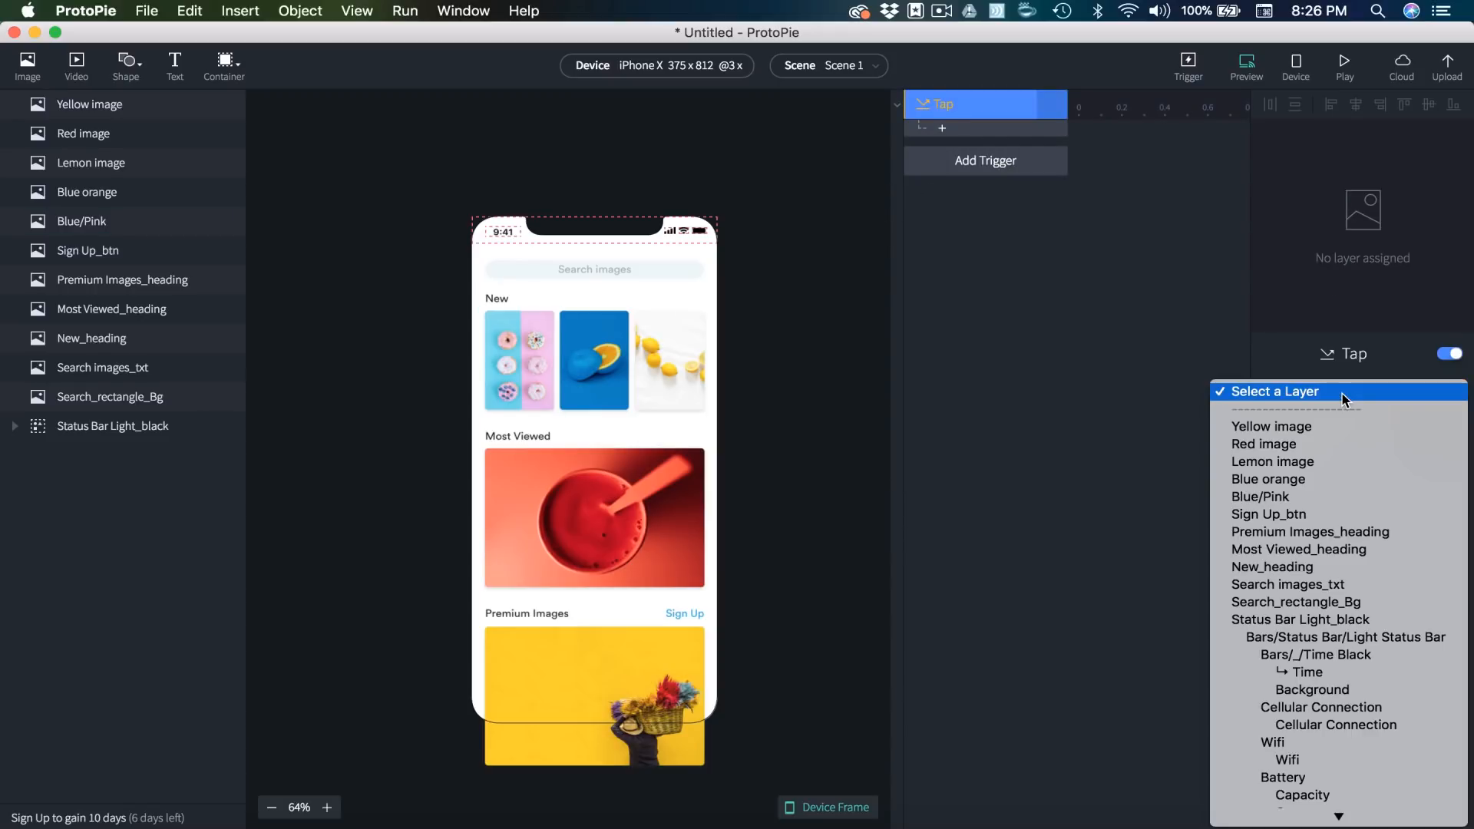
{"action": "scroll", "coordinate": [1256, 541], "scroll_direction": "down", "scroll_amount": 2}
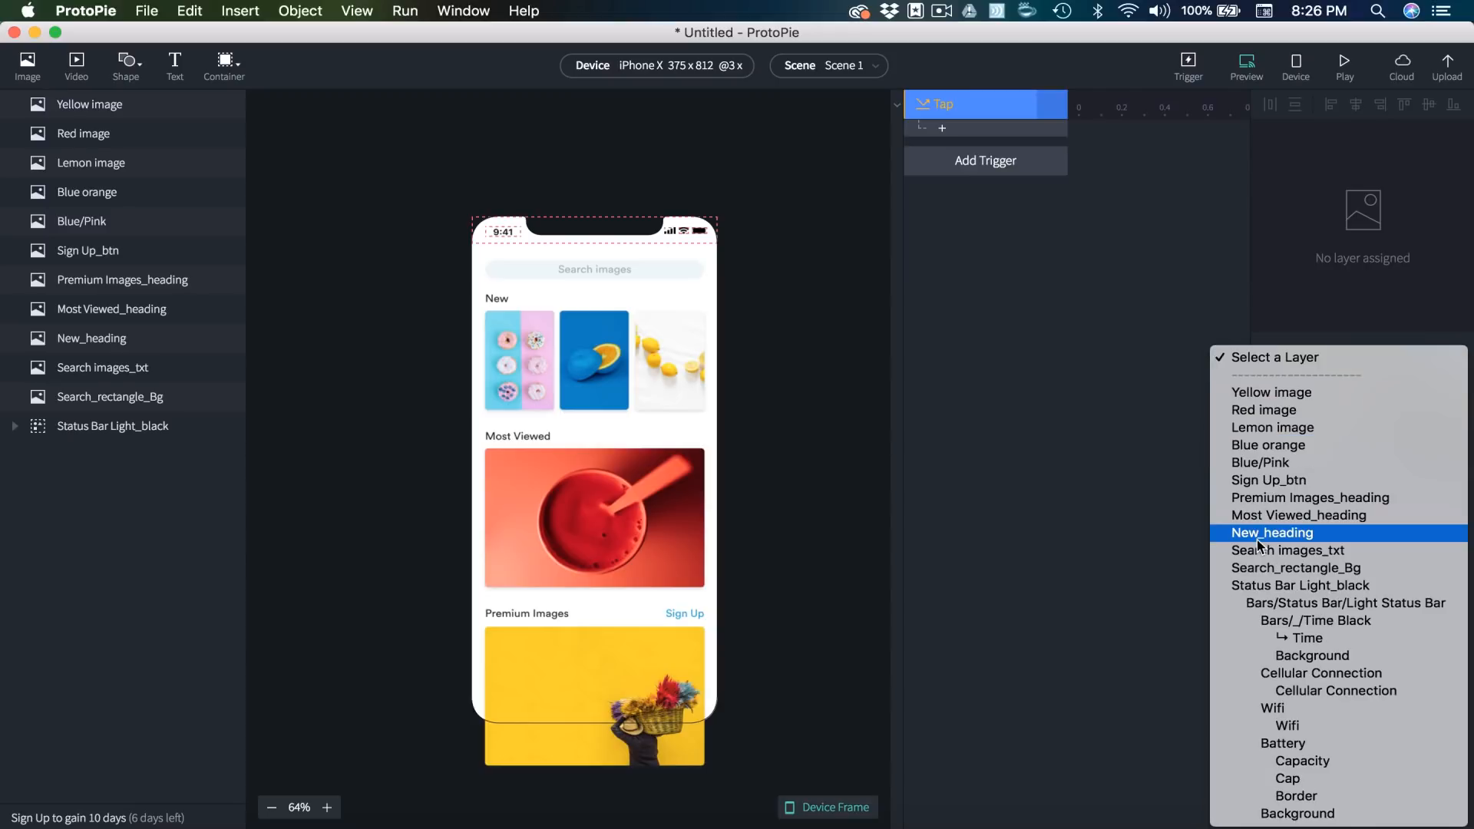
{"action": "left_click", "coordinate": [1300, 538]}
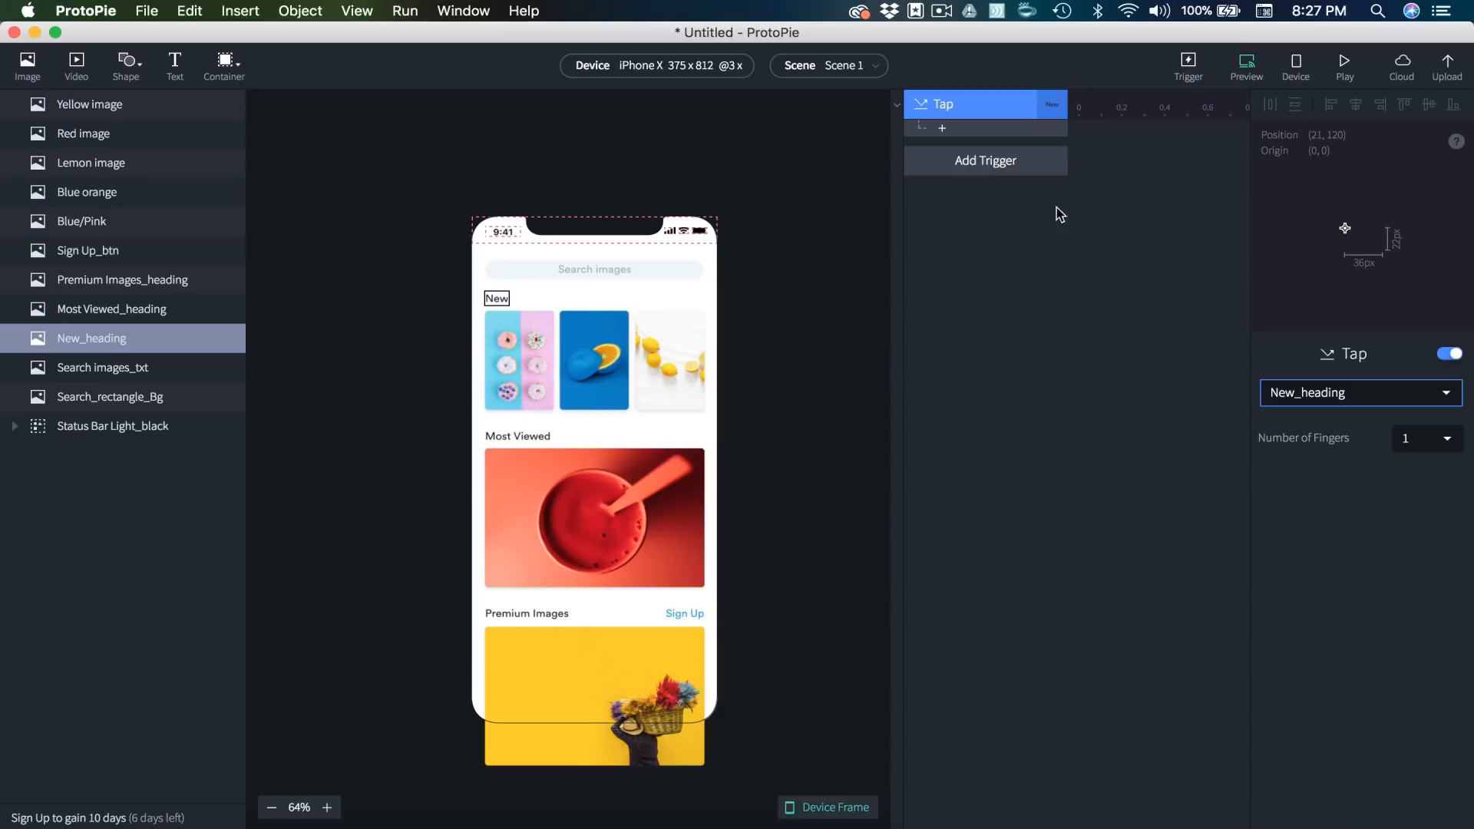
- Add a Scale response to the Tap trigger and set Blue/Pink as its target layer
{"action": "left_click", "coordinate": [941, 127]}
{"action": "left_click", "coordinate": [971, 188]}
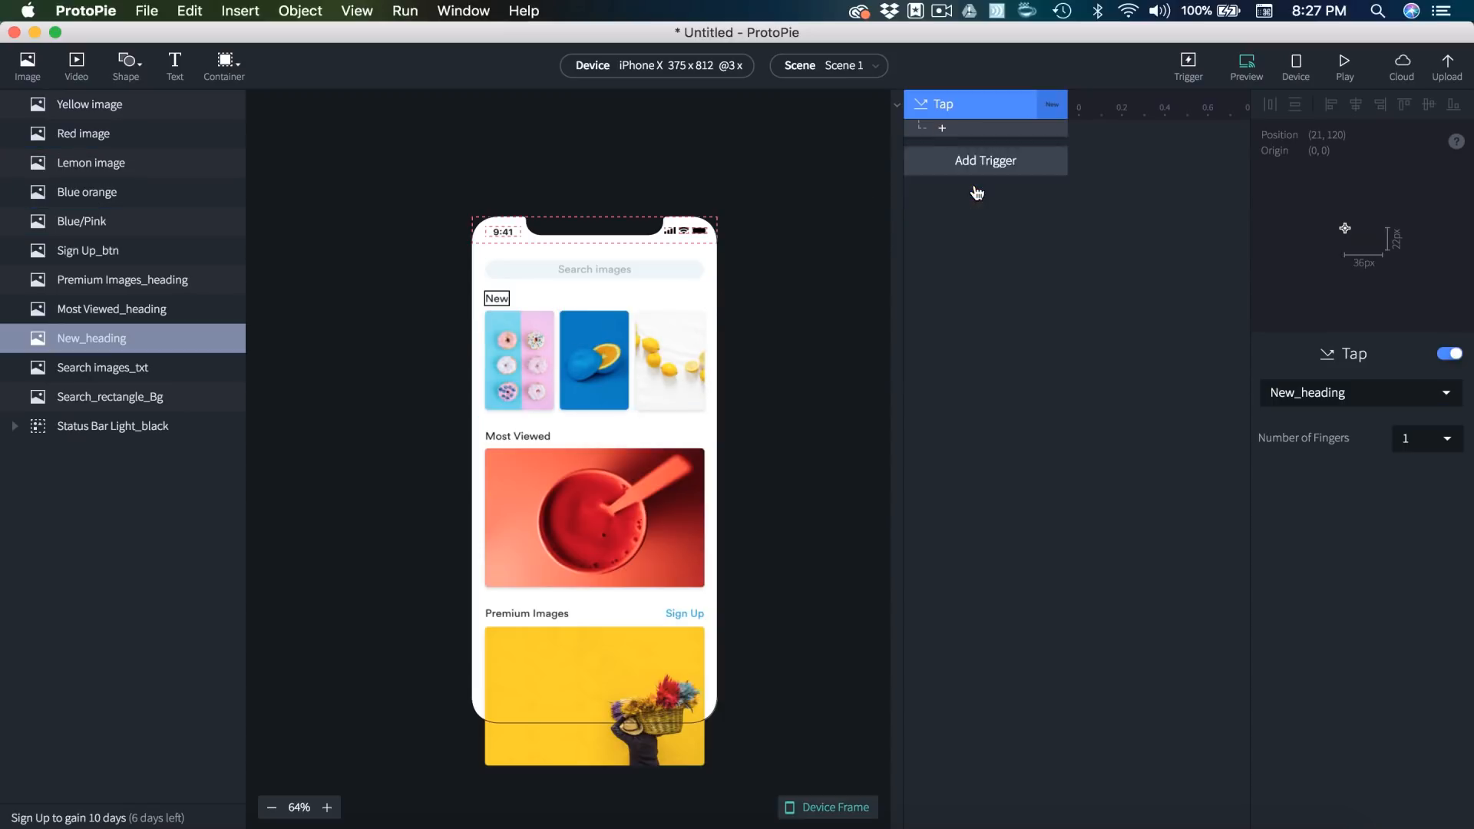
{"action": "left_click", "coordinate": [1336, 402]}
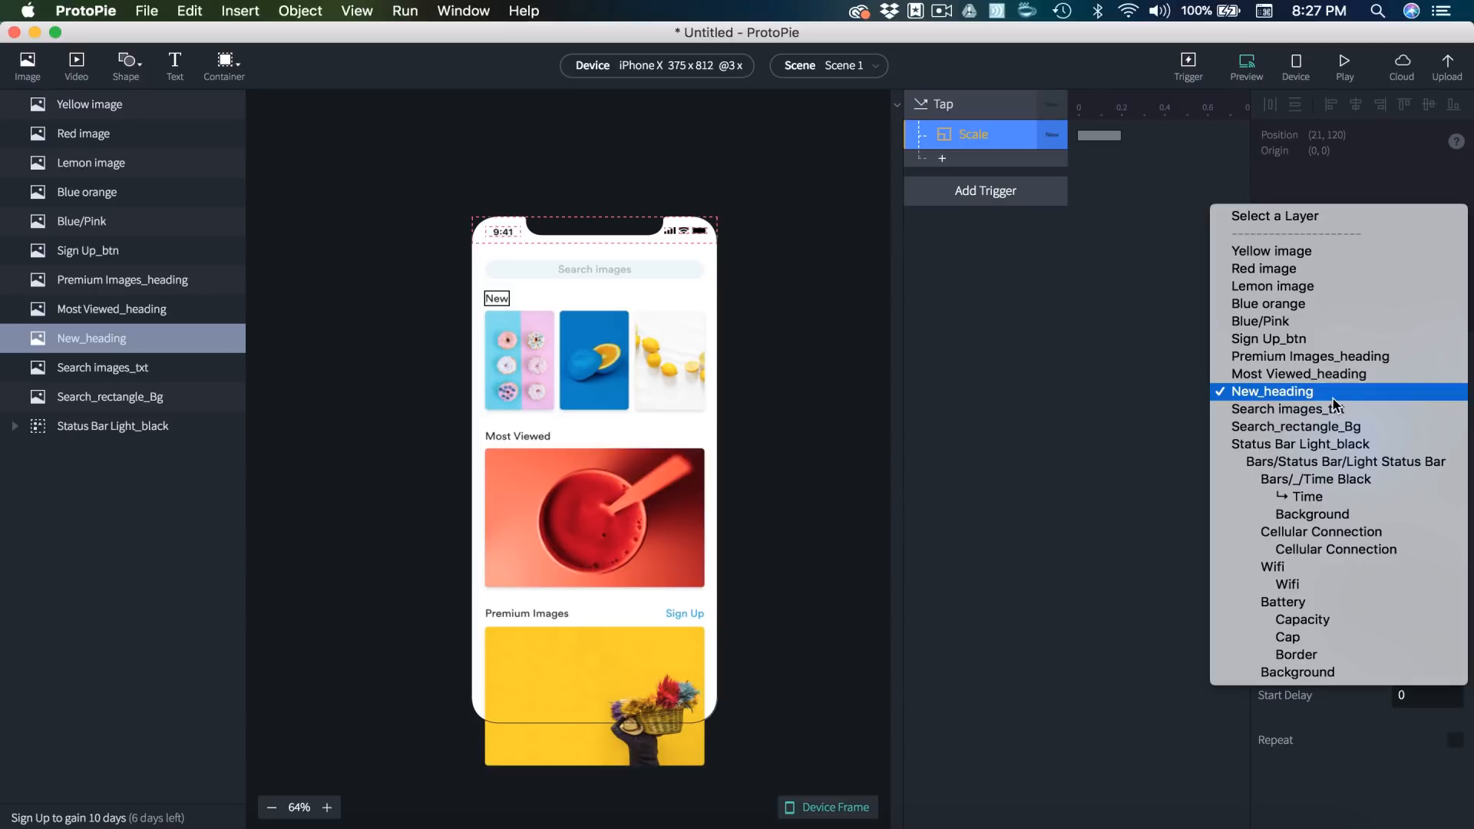
{"action": "left_click", "coordinate": [1285, 323]}
- Check the size of the large blue orange image in Scene 2 and return to Scene 1
{"action": "left_click", "coordinate": [829, 65]}
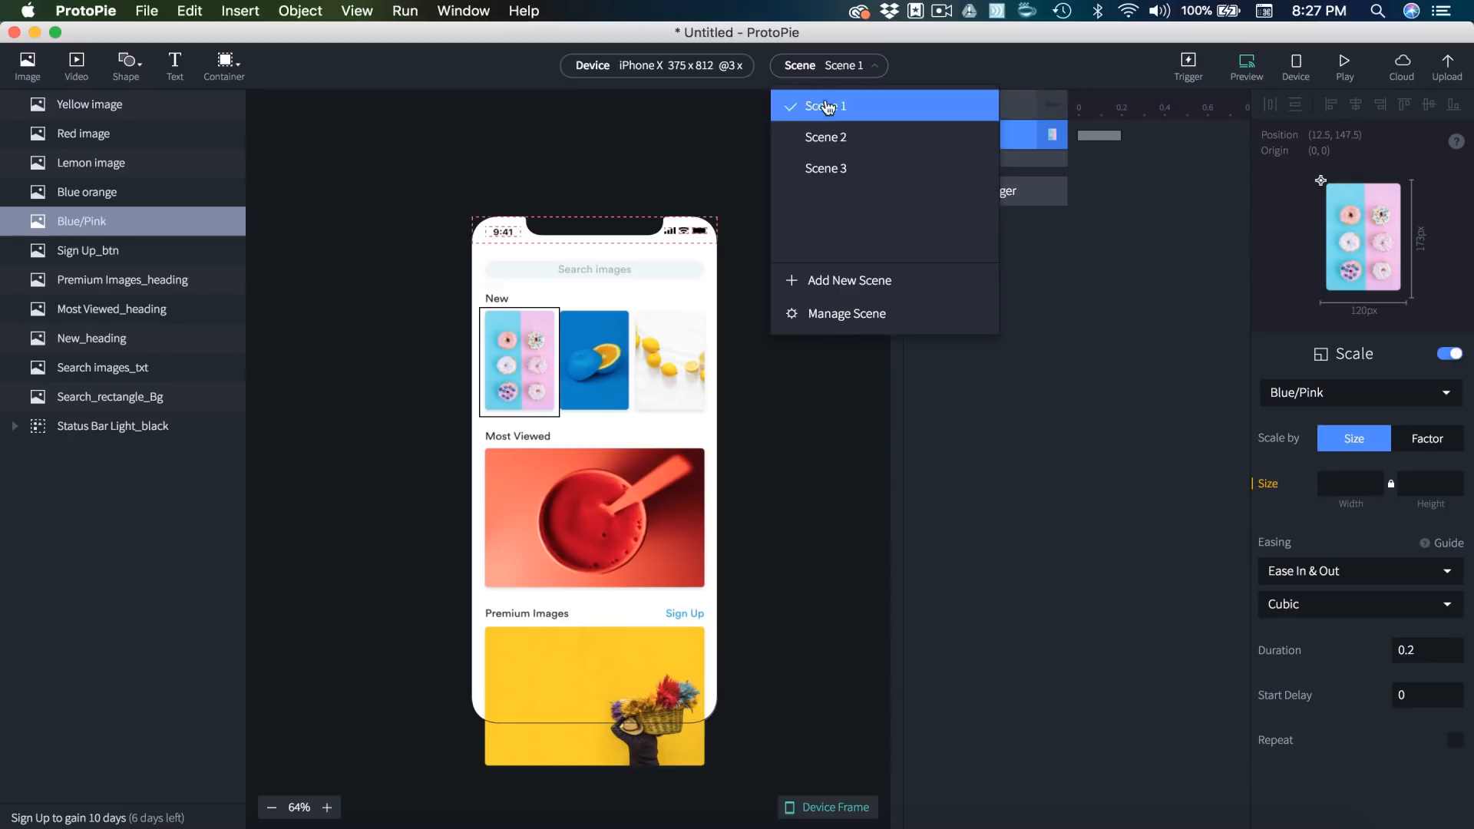
{"action": "left_click", "coordinate": [839, 138]}
{"action": "left_click", "coordinate": [588, 405]}
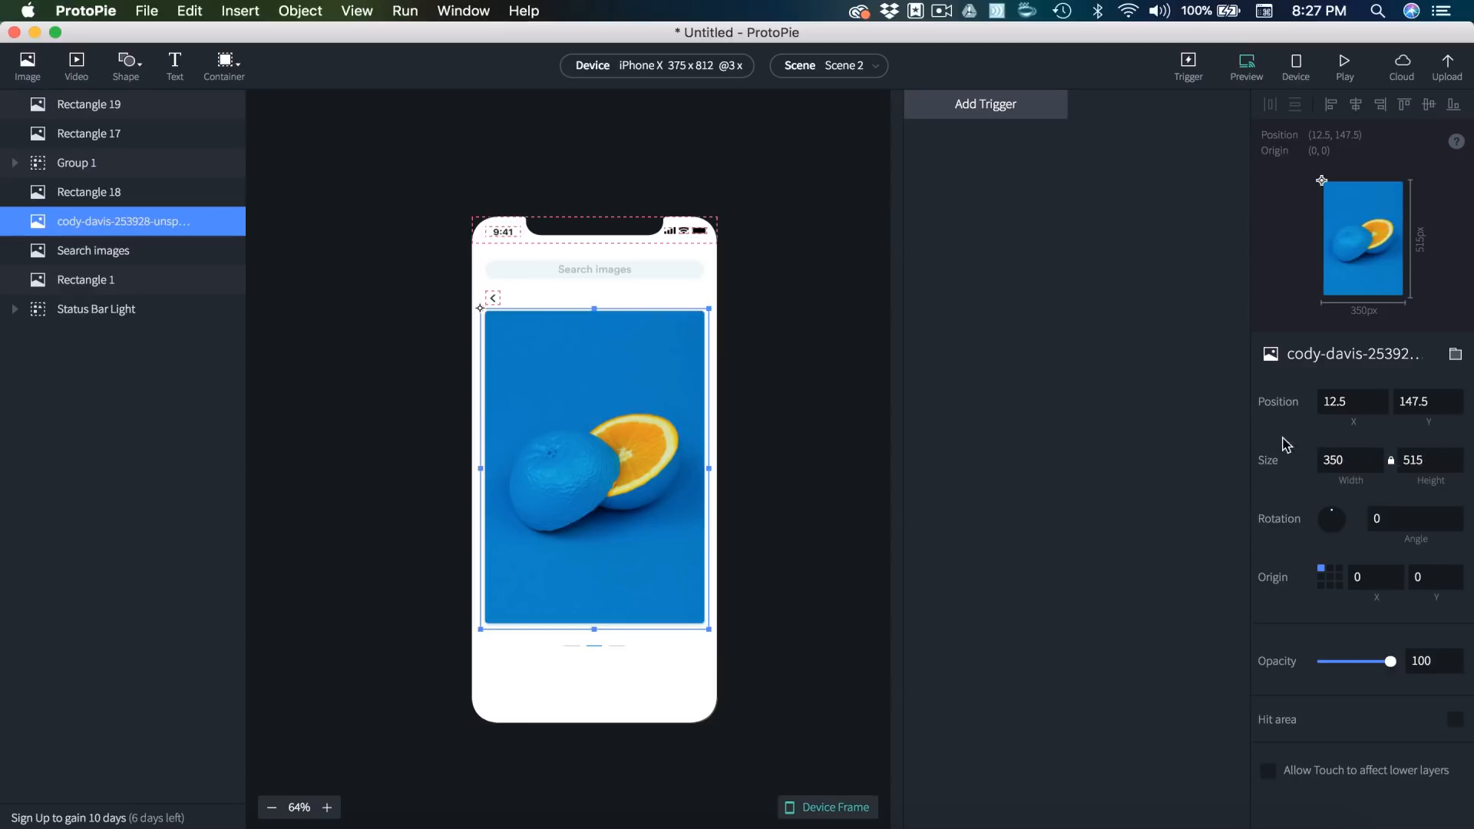
{"action": "left_click", "coordinate": [1418, 460]}
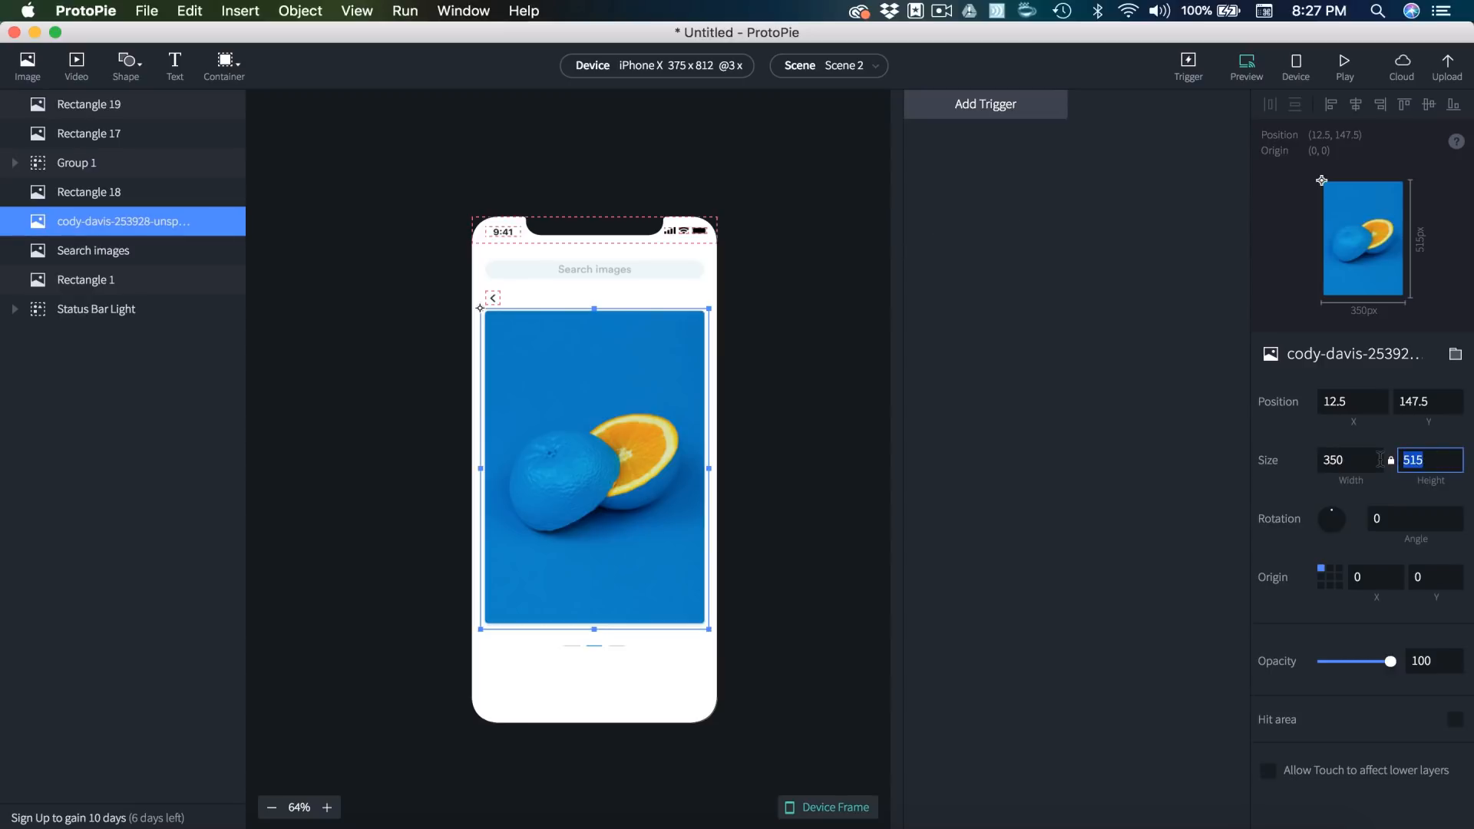
{"action": "left_click", "coordinate": [807, 67]}
{"action": "left_click", "coordinate": [816, 103]}
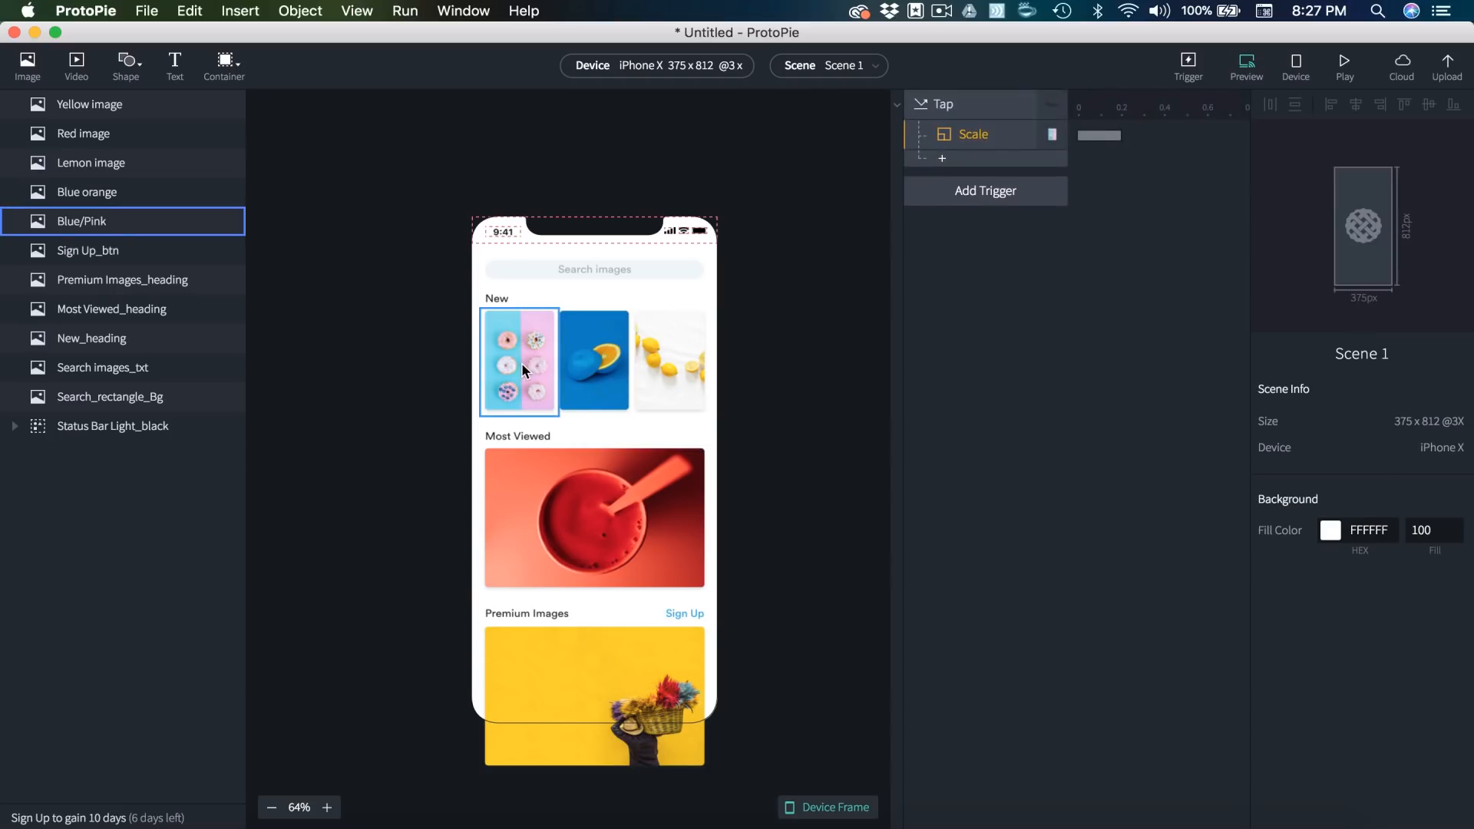
- Set the Blue/Pink Scale response's size to 350 wide and 515 high
{"action": "left_click", "coordinate": [981, 137]}
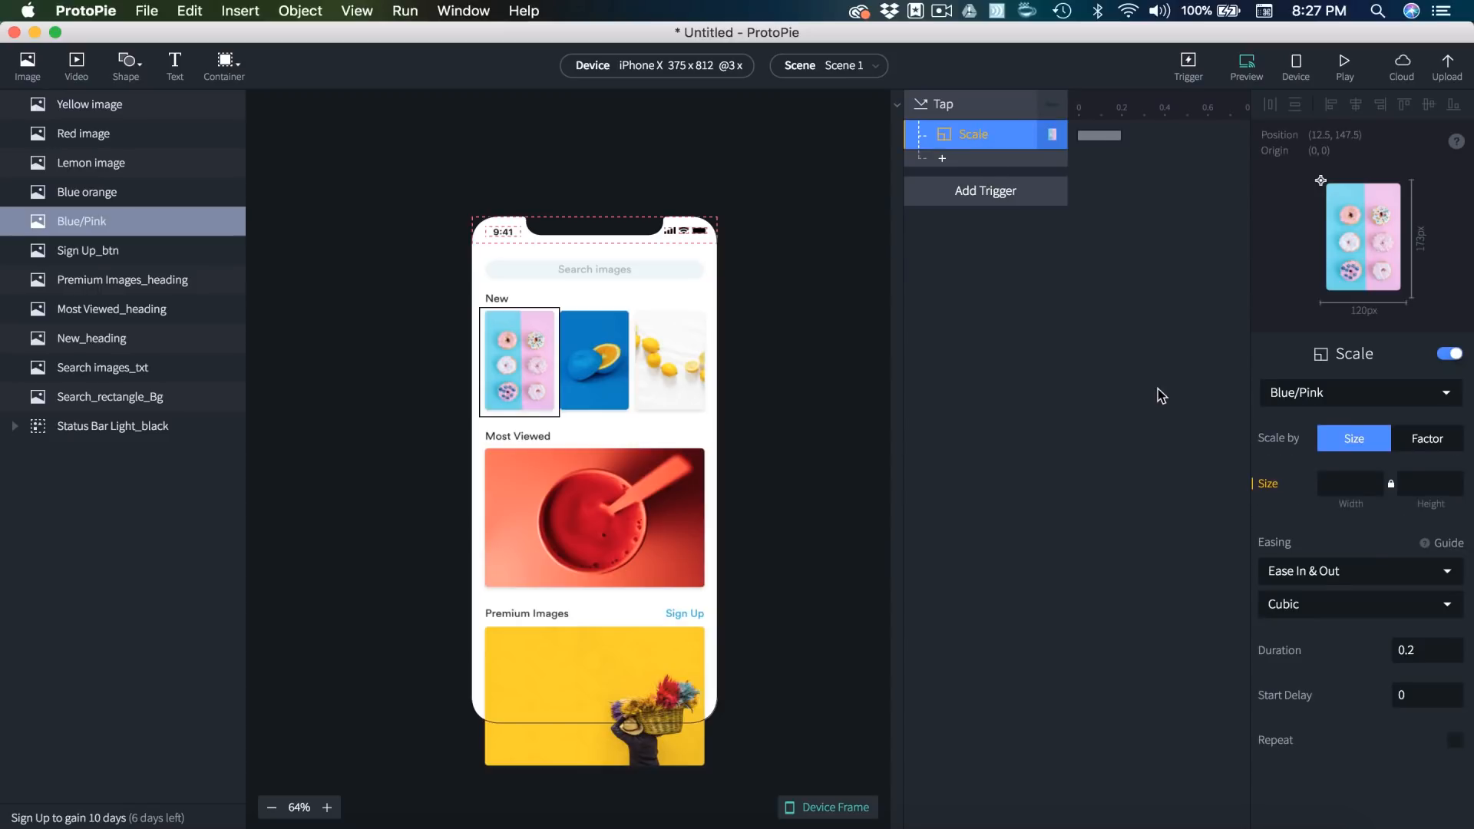
{"action": "left_click", "coordinate": [1349, 481]}
{"action": "type", "text": "350"}
{"action": "left_click", "coordinate": [1418, 484]}
{"action": "type", "text": "515"}
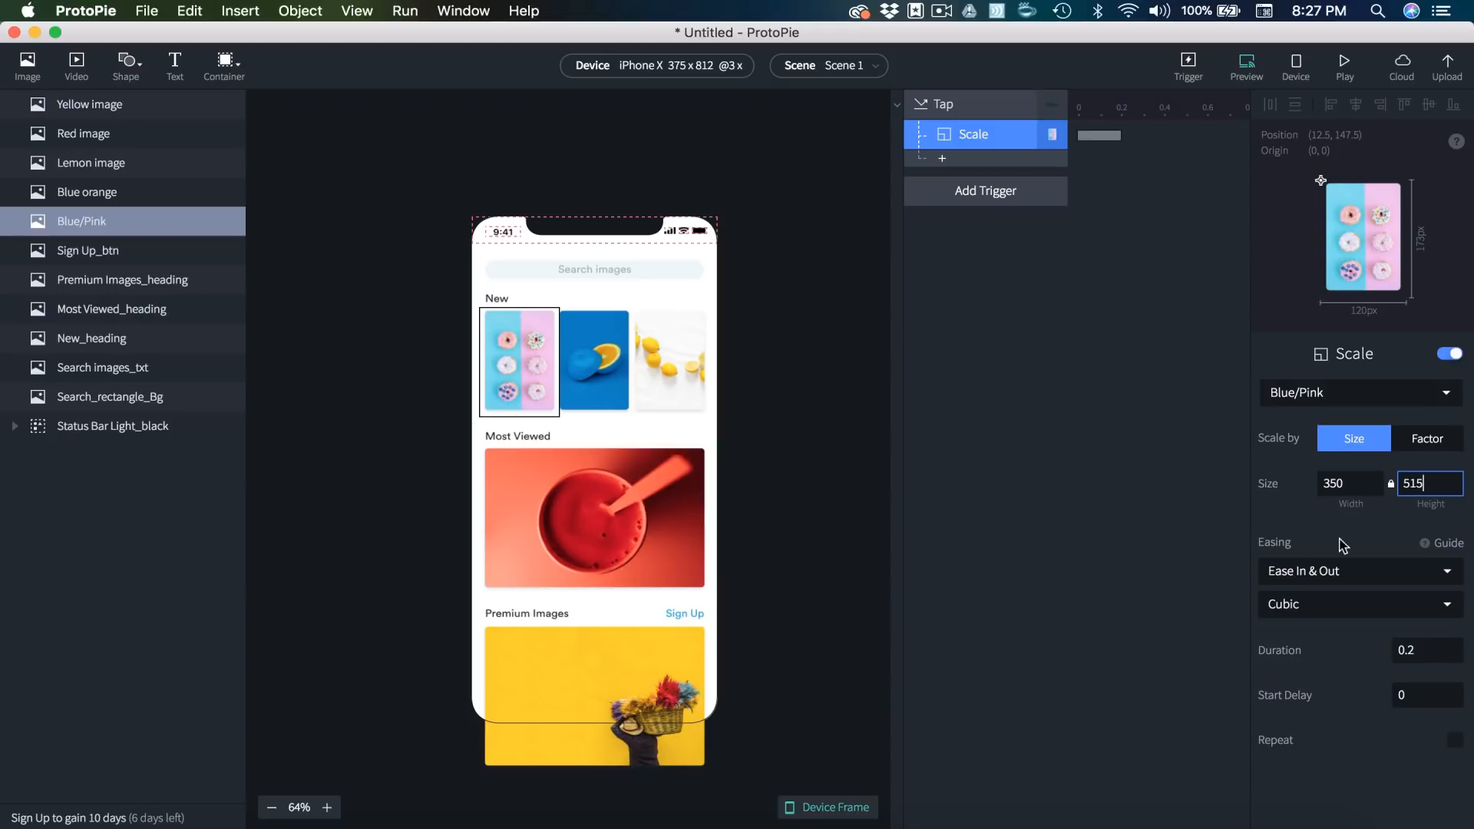
- Preview the prototype and test the tap on the New heading
{"action": "left_click", "coordinate": [1127, 479]}
{"action": "key", "text": "super+p"}
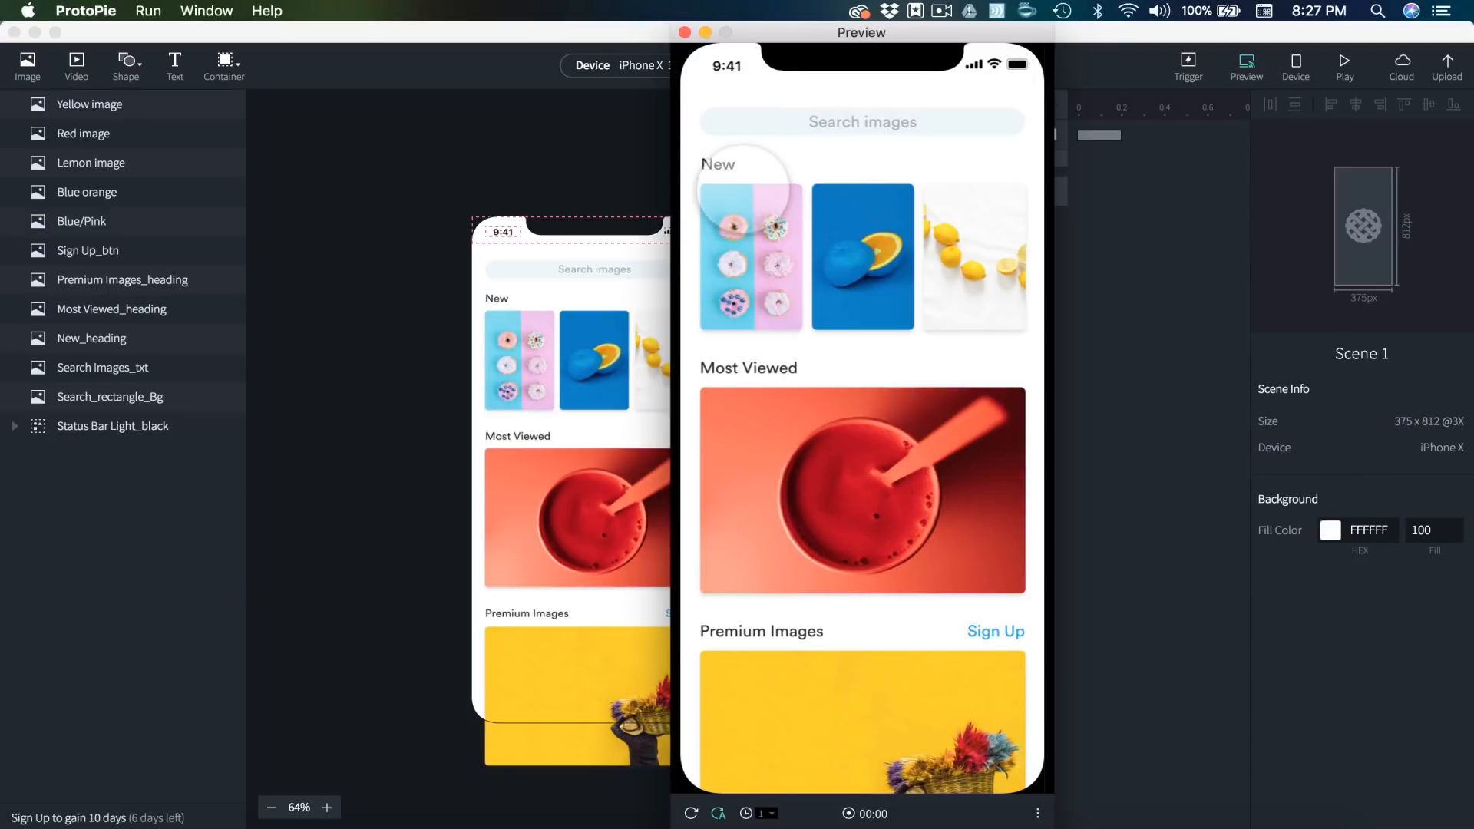
{"action": "left_click", "coordinate": [743, 193]}
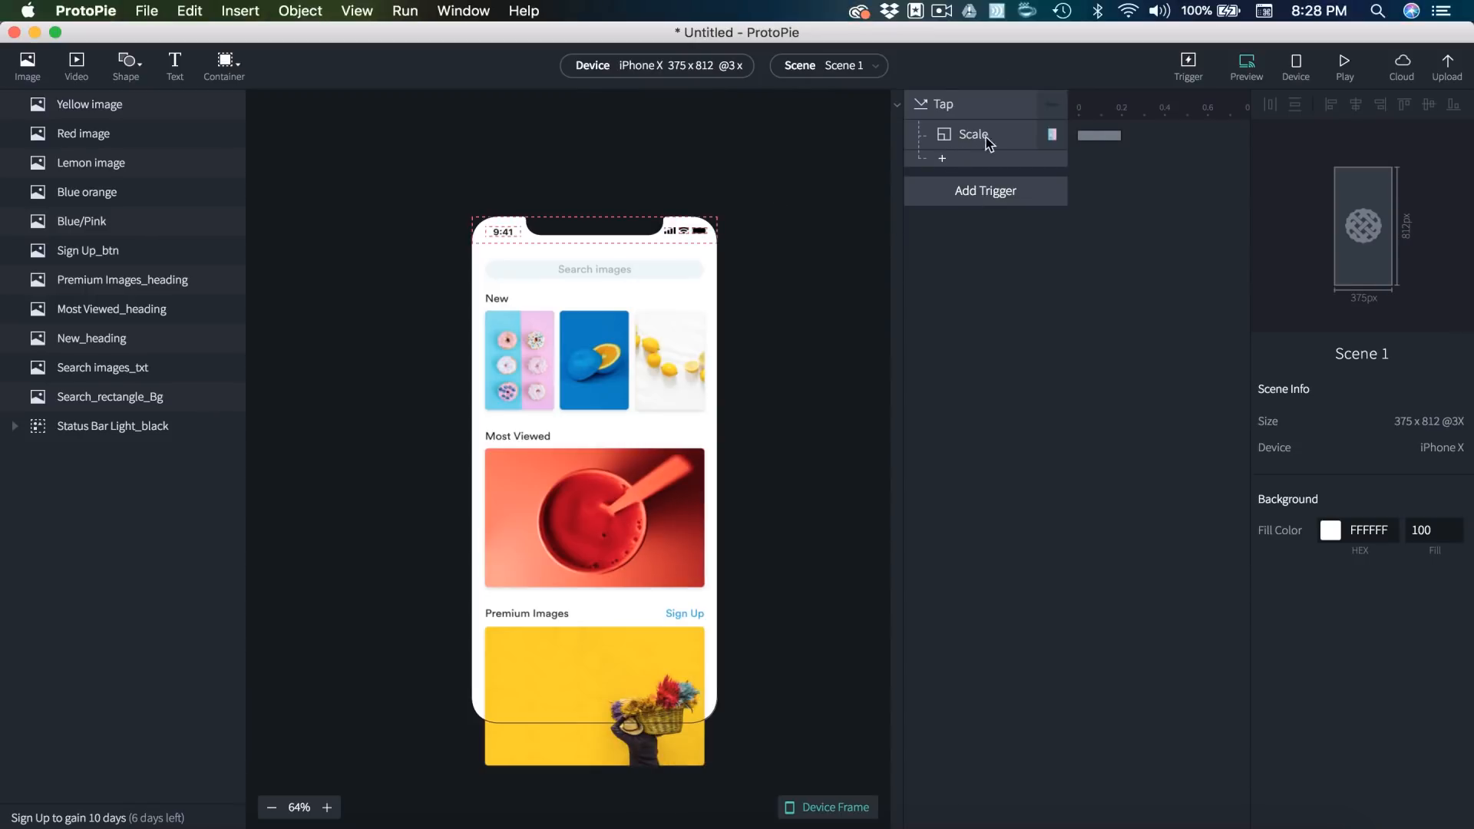
- Duplicate the Blue/Pink Scale response and retarget the copy to the Blue orange layer
{"action": "left_click", "coordinate": [972, 138]}
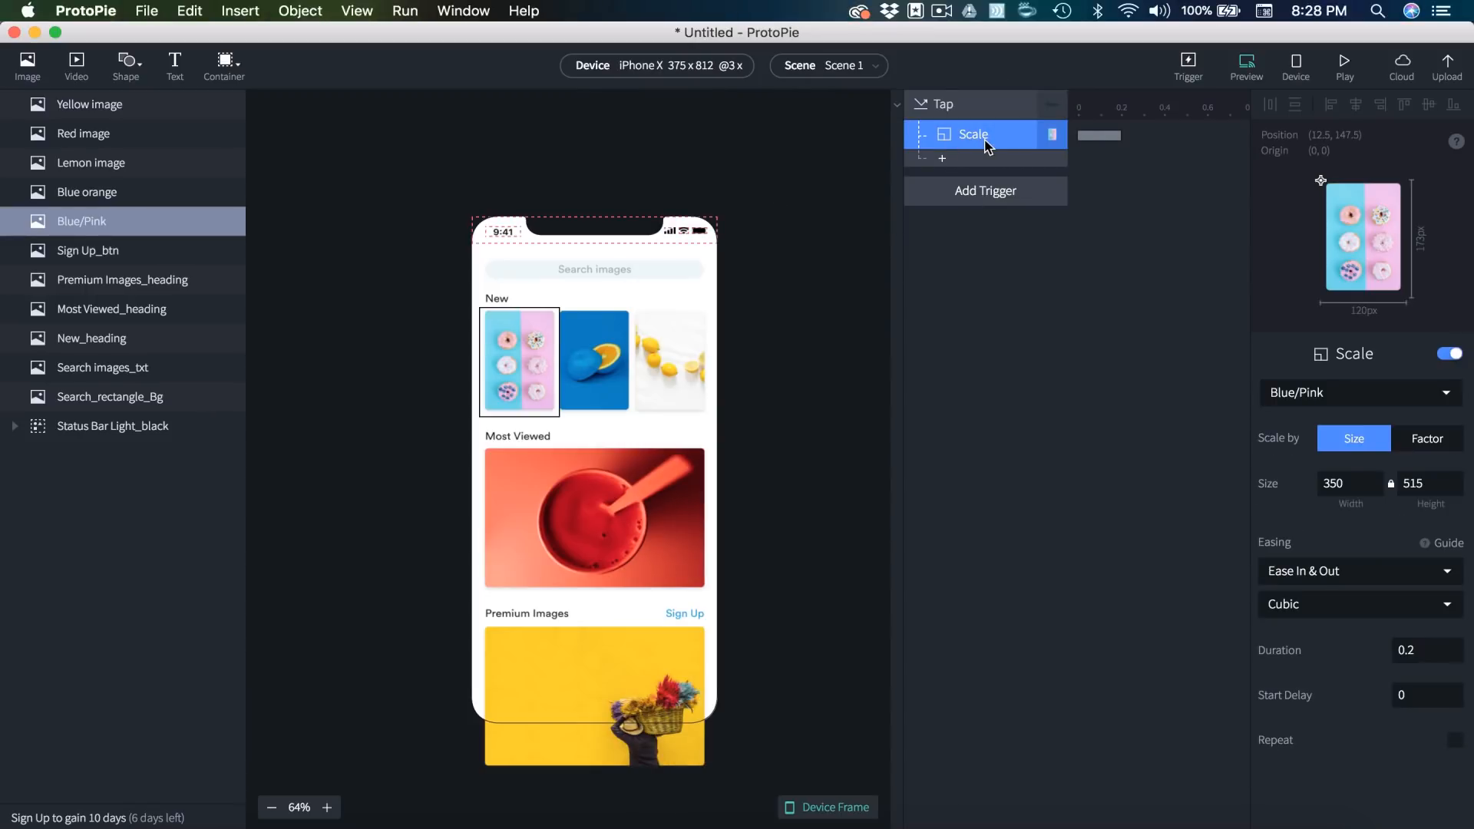
{"action": "key", "text": "super+d"}
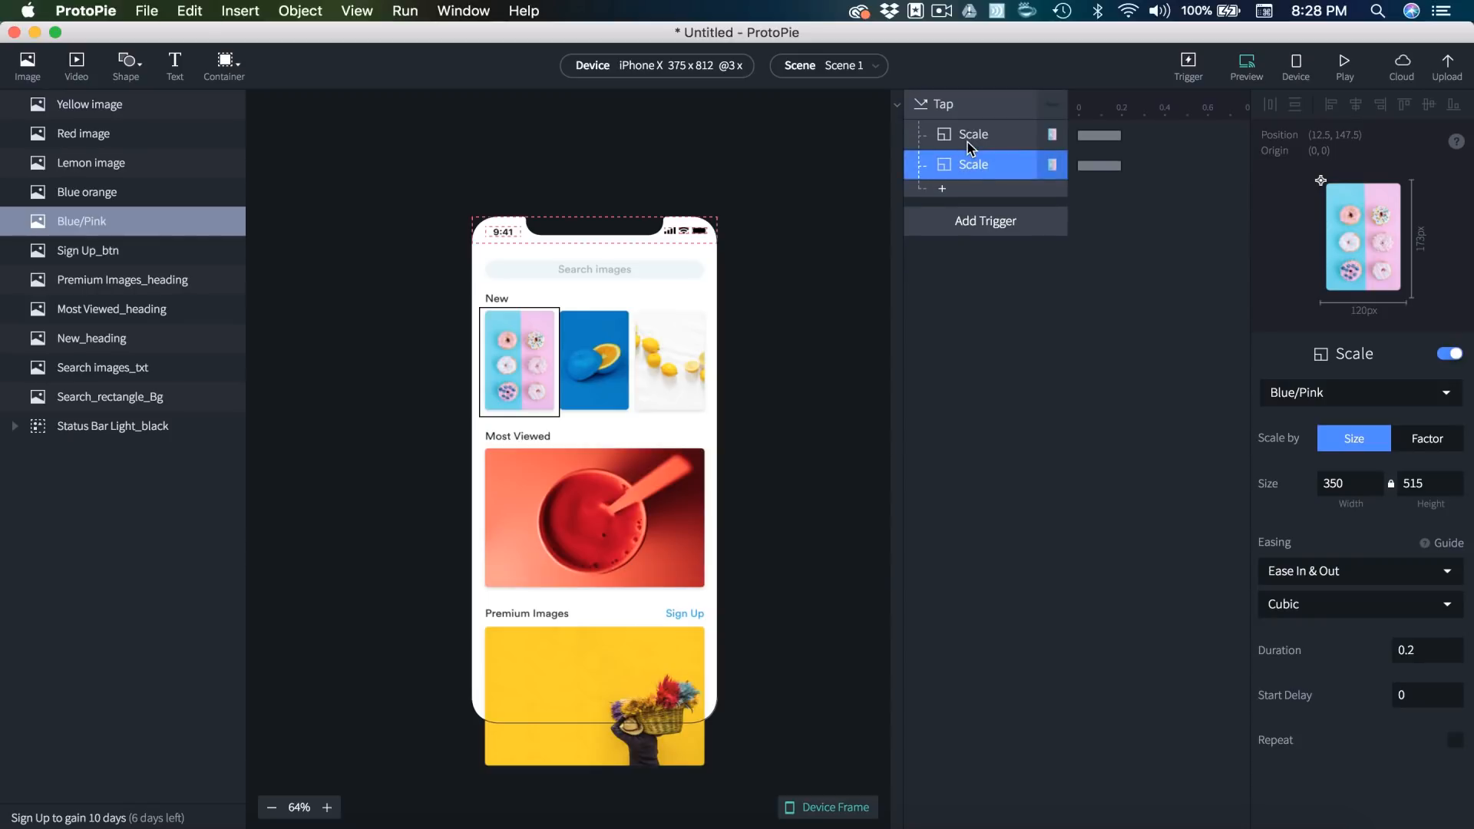
{"action": "left_click", "coordinate": [1299, 394]}
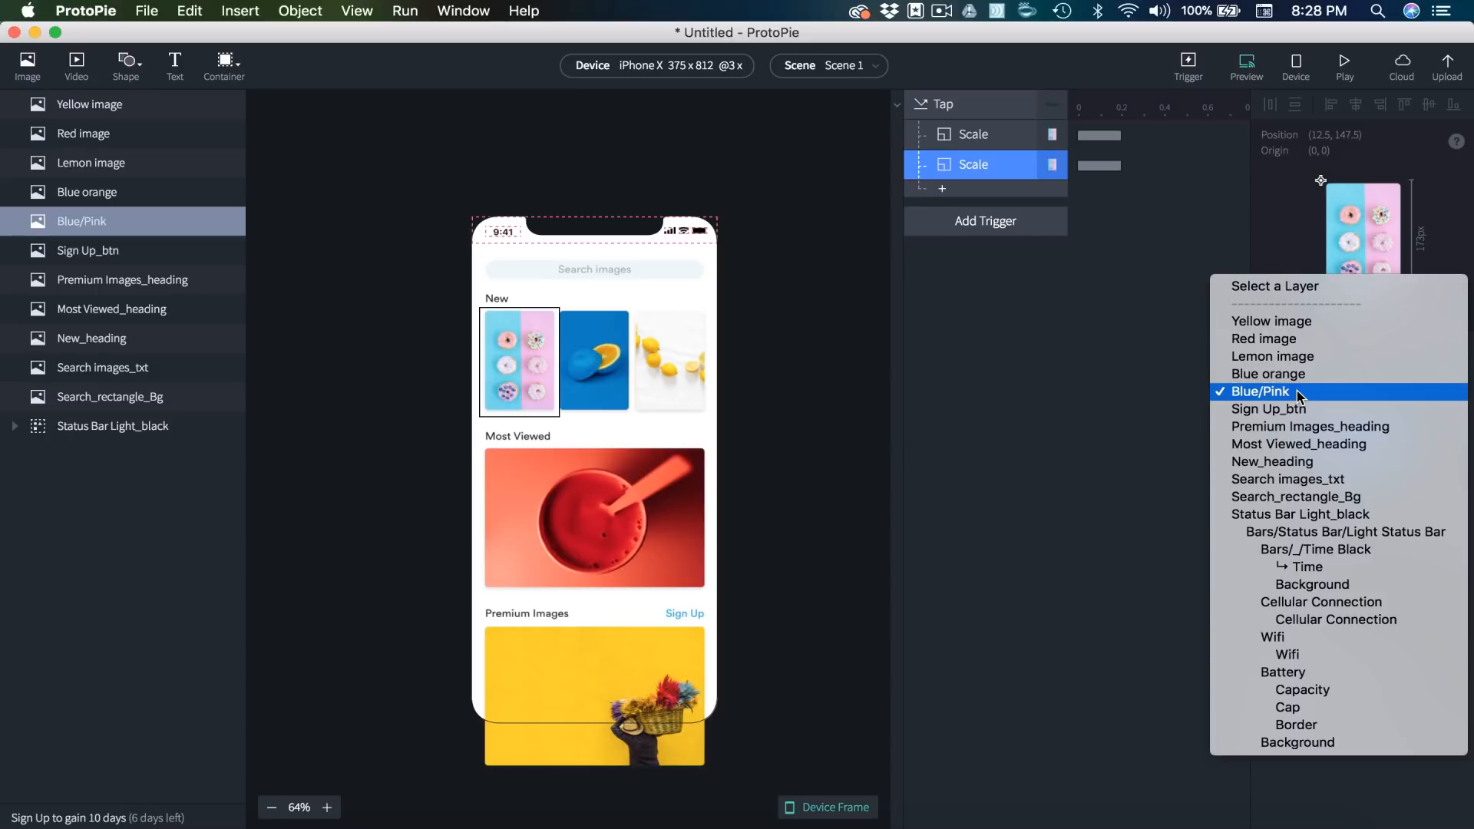
{"action": "left_click", "coordinate": [1259, 375]}
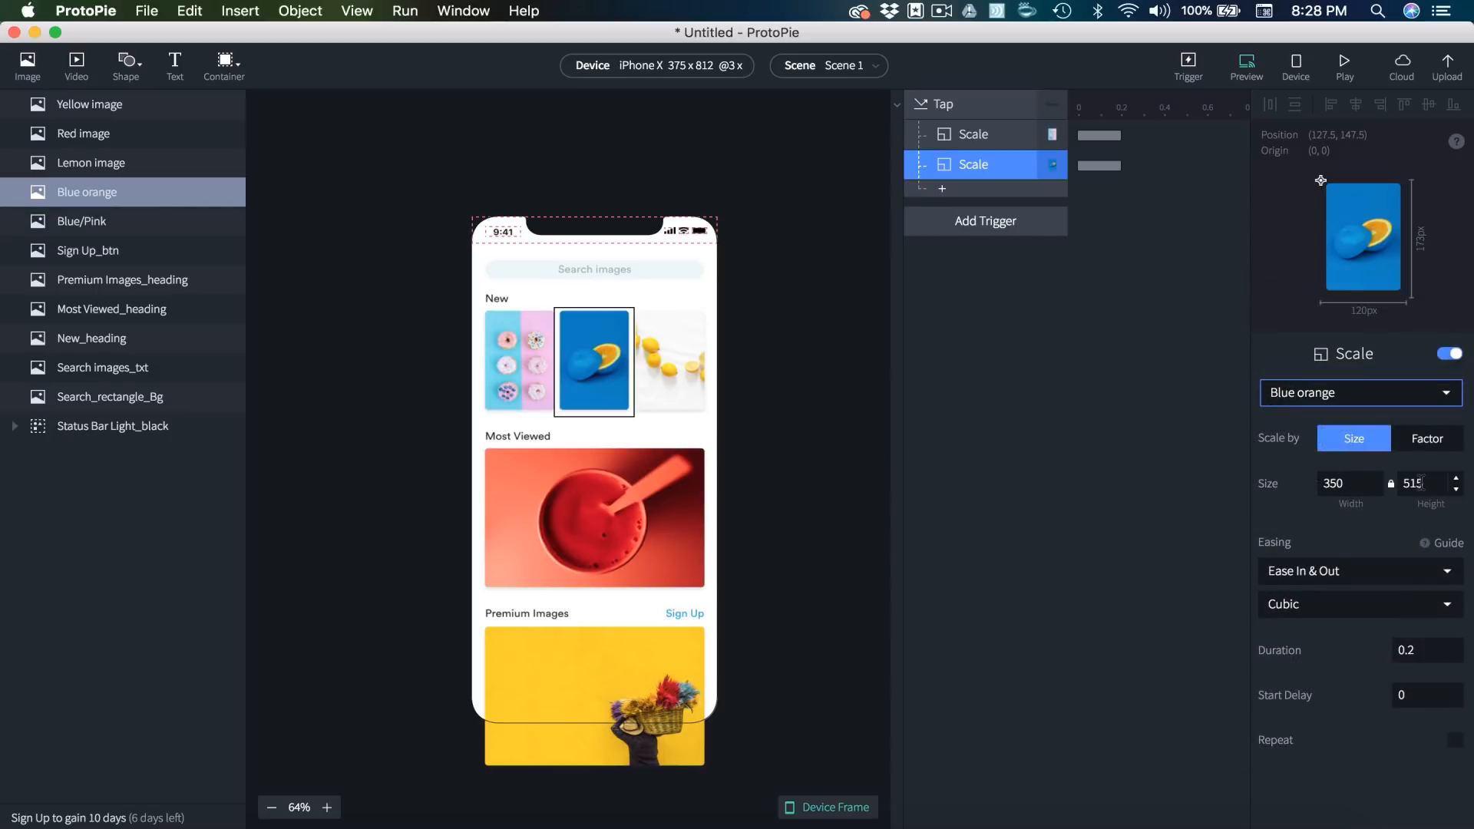
- Duplicate the Blue orange Scale response and retarget the copy to the Lemon image layer
{"action": "left_click", "coordinate": [980, 166]}
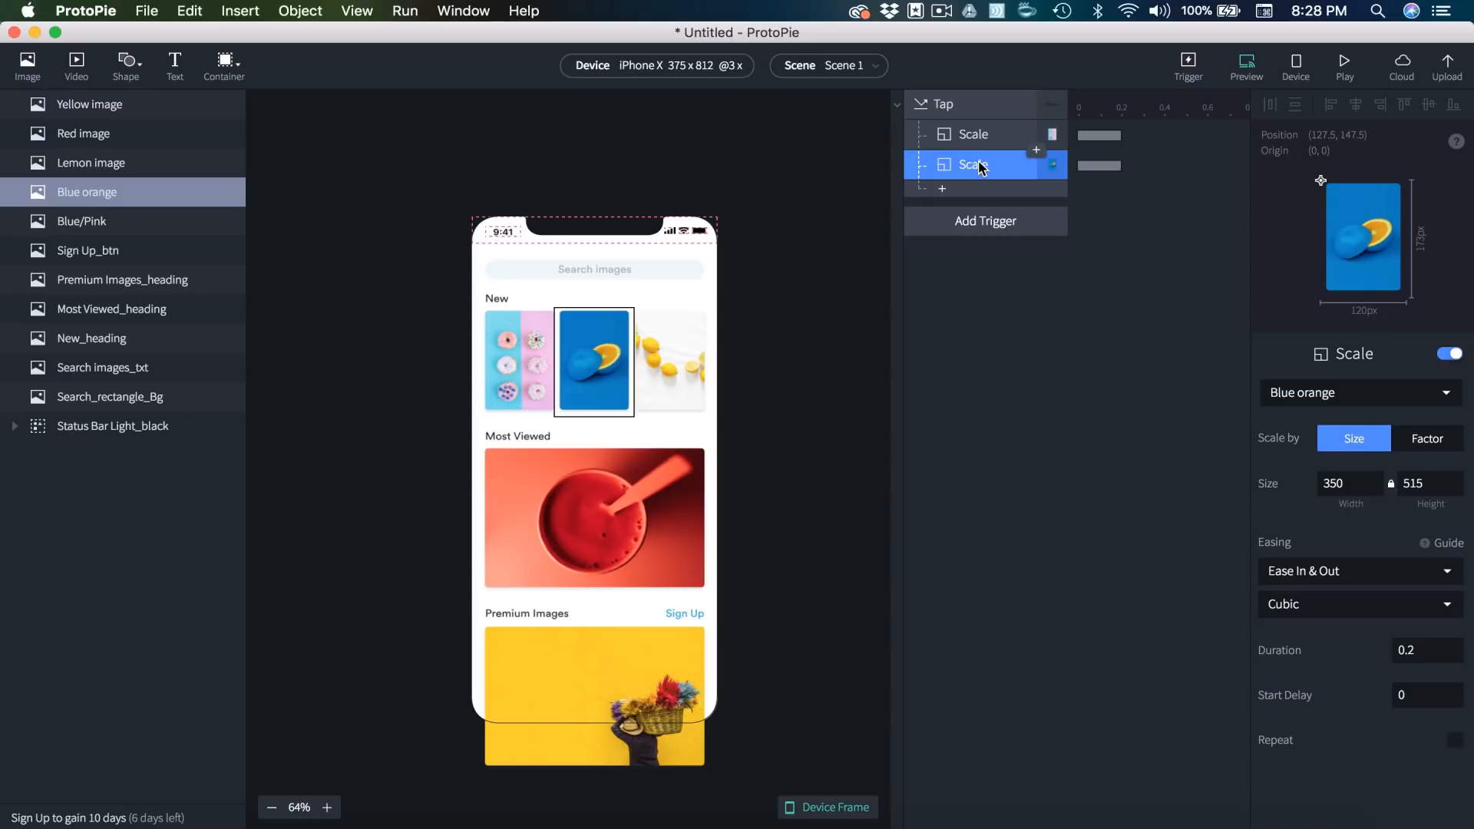
{"action": "key", "text": "super+d"}
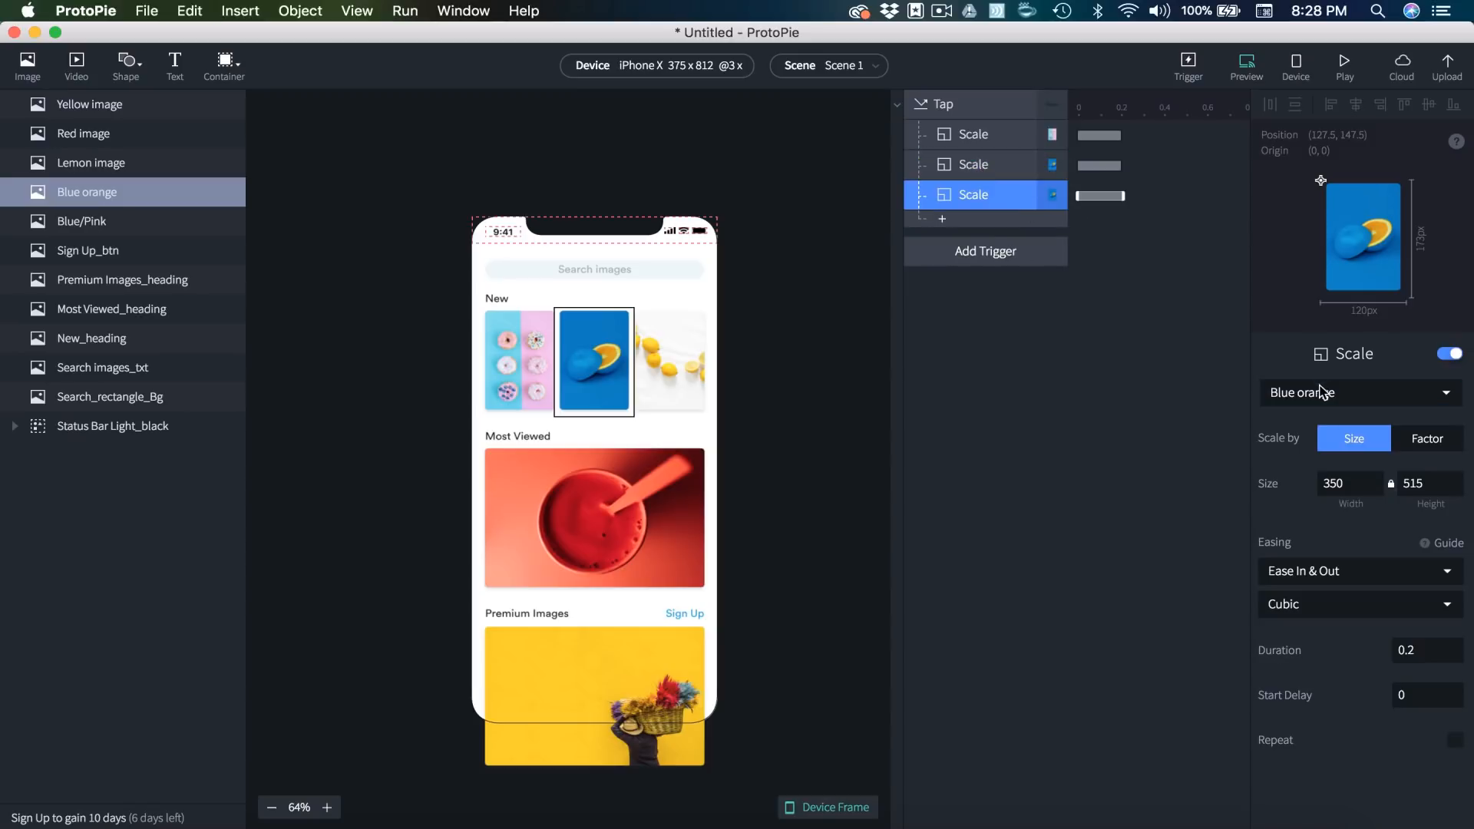
{"action": "left_click", "coordinate": [1318, 392]}
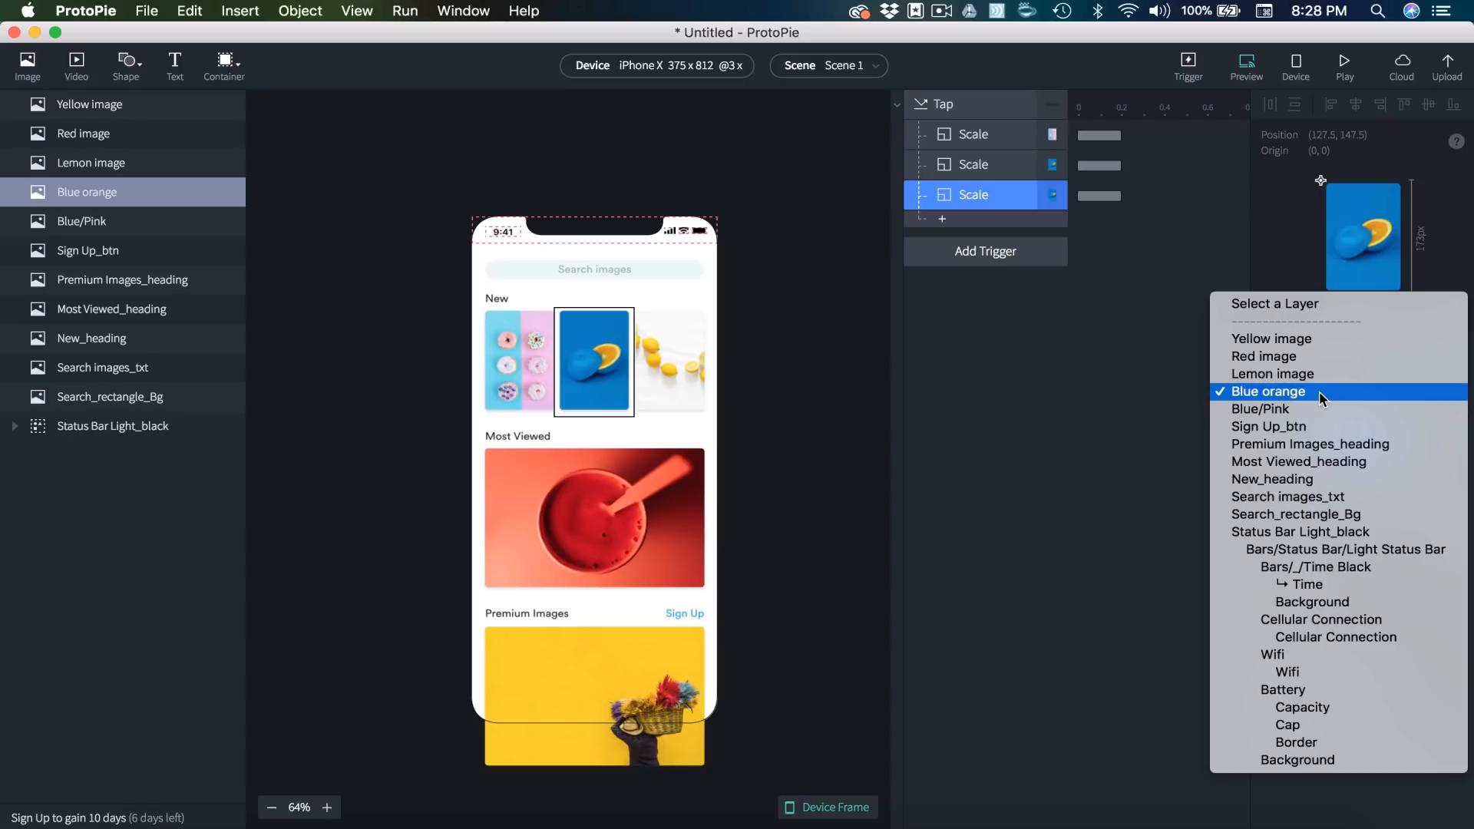
{"action": "left_click", "coordinate": [1263, 374]}
- Test the New heading's tap on all three scaled images in the preview, and close the preview
{"action": "key", "text": "super+p"}
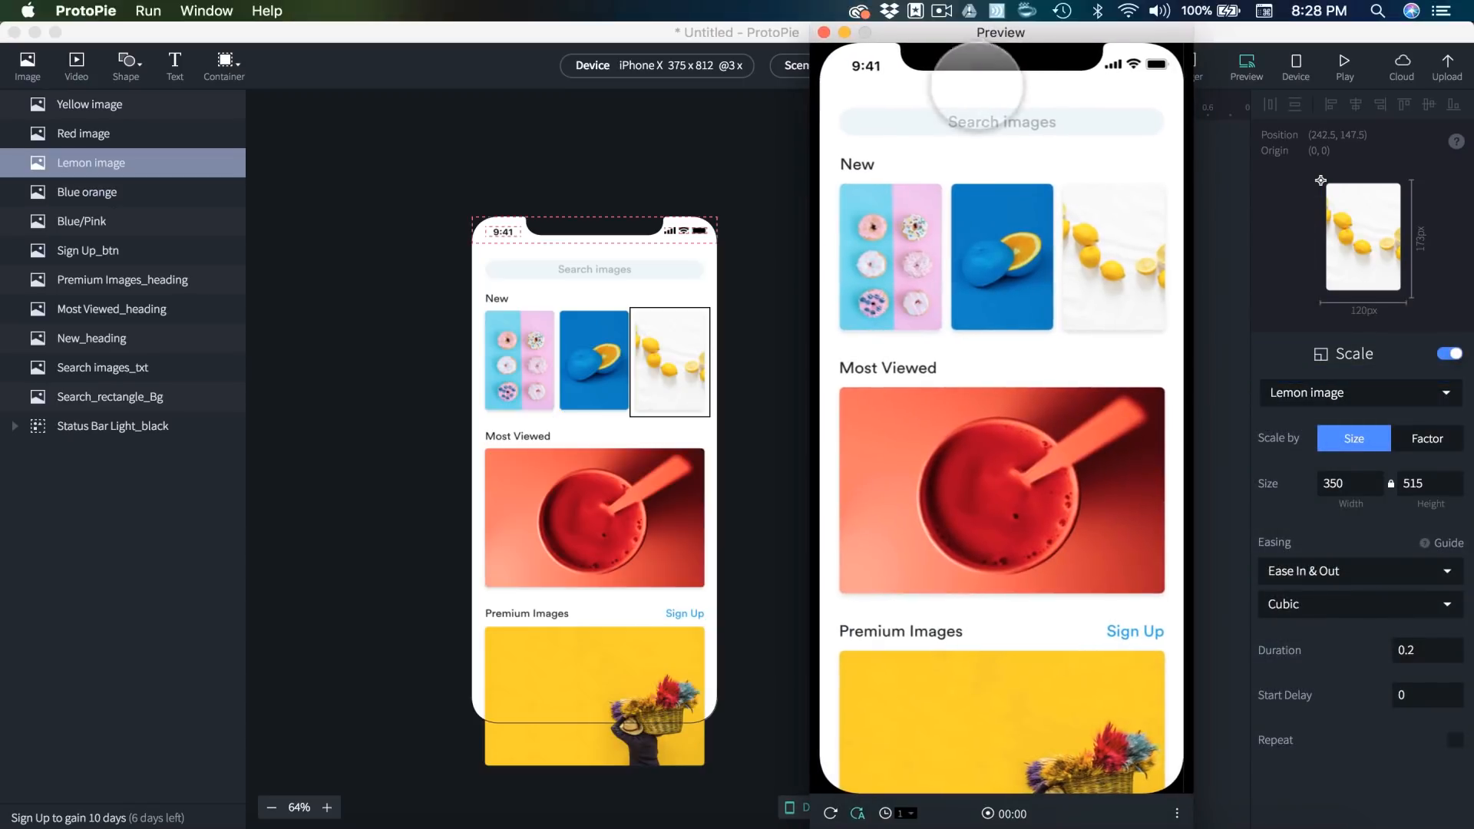
{"action": "left_click", "coordinate": [875, 201]}
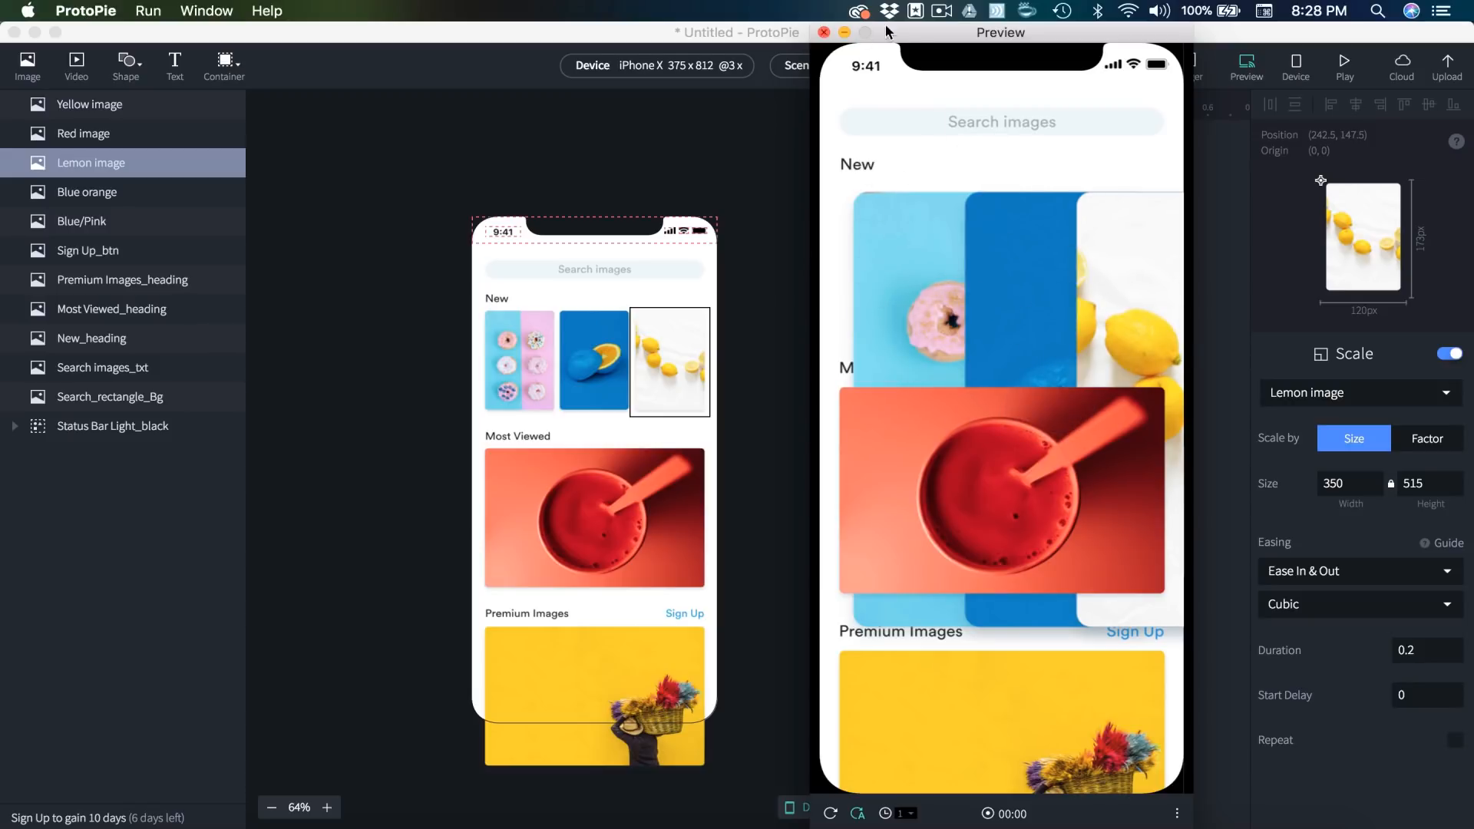
{"action": "left_click", "coordinate": [824, 33]}
- Insert a rectangle and enlarge it to cover the whole screen at 375 by 812
{"action": "left_click", "coordinate": [129, 61]}
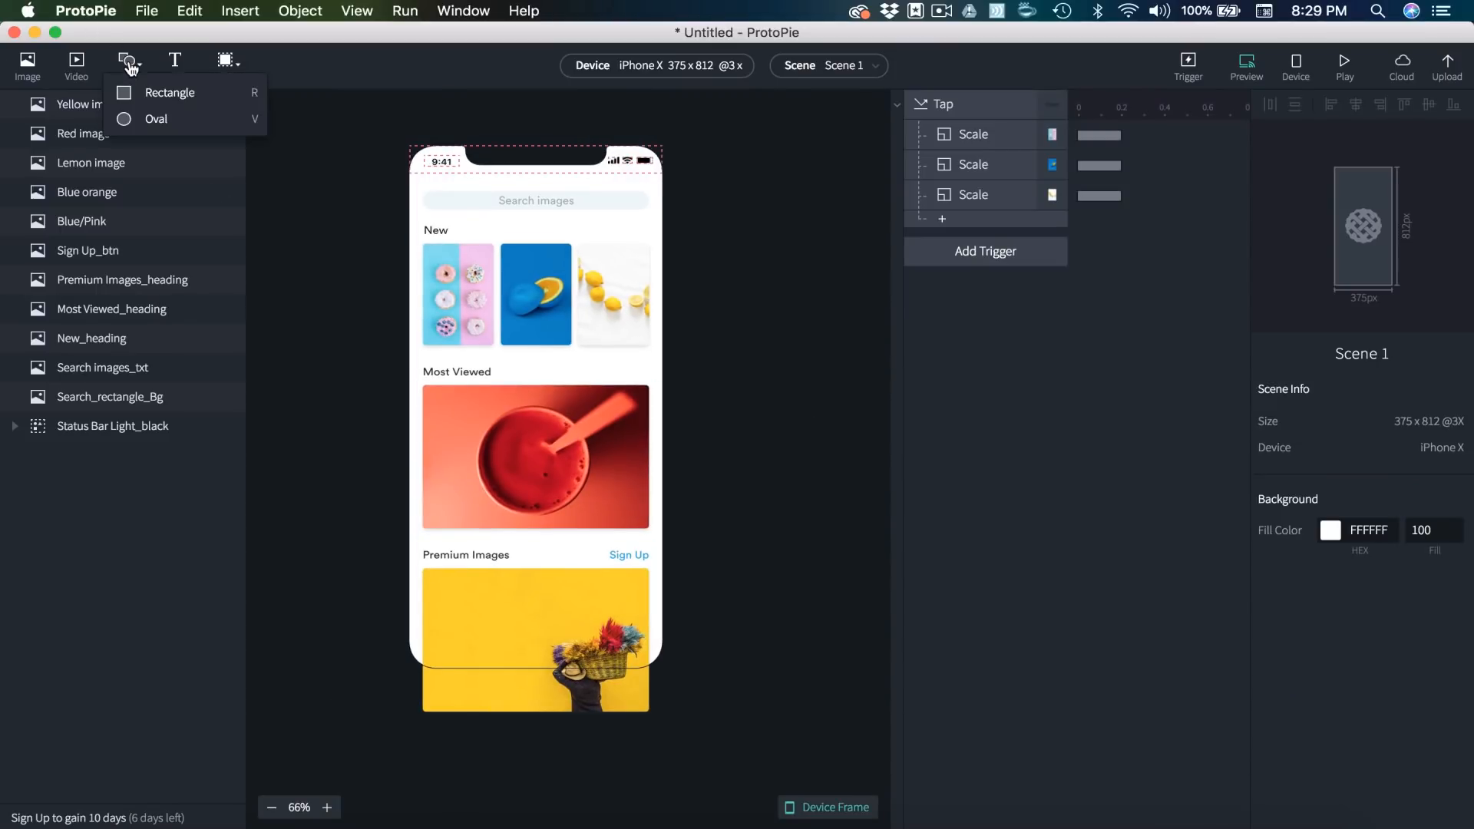
{"action": "left_click", "coordinate": [165, 92]}
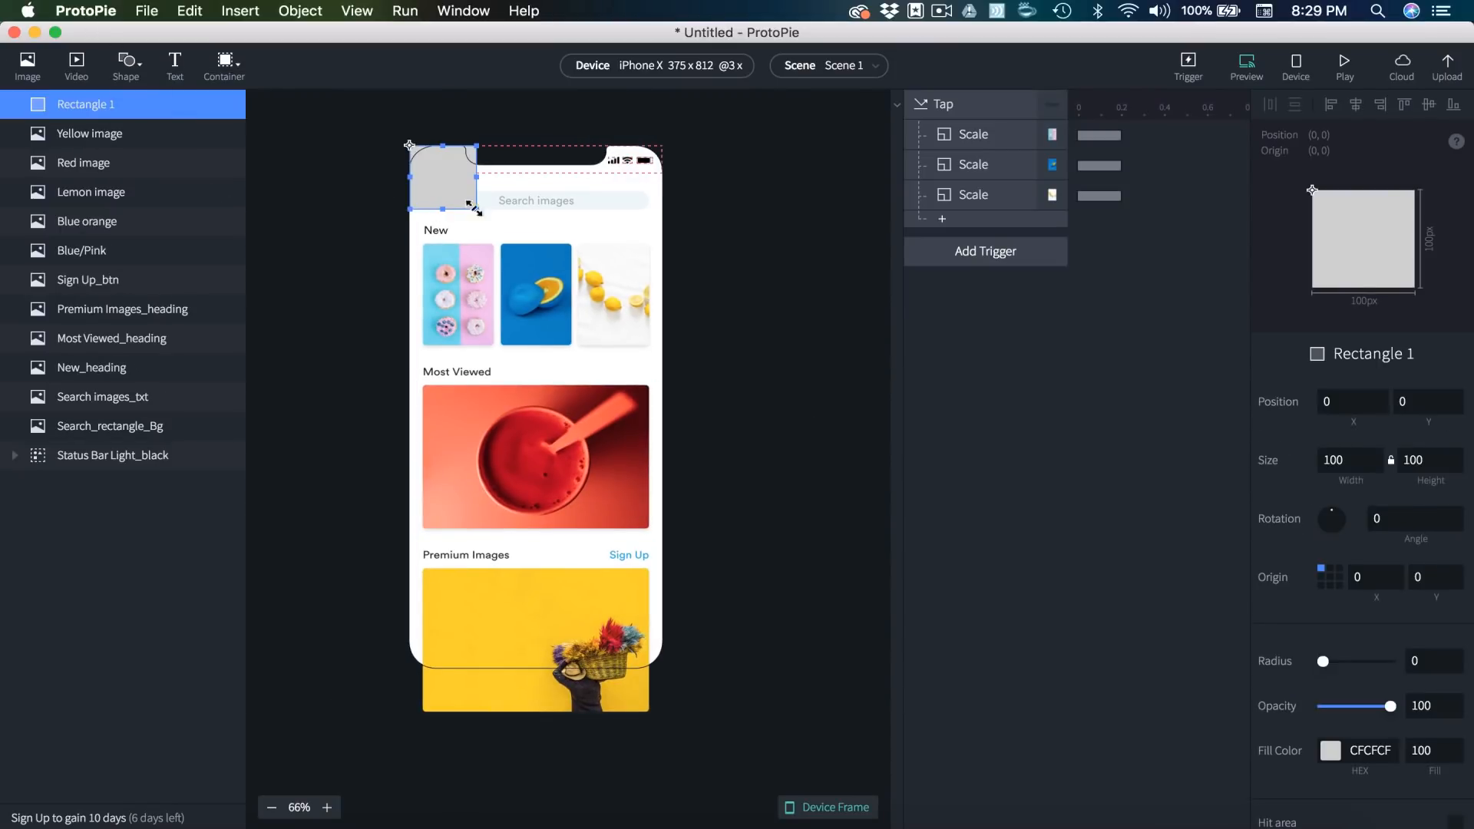
{"action": "left_click_drag", "start_coordinate": [471, 205], "coordinate": [662, 668]}
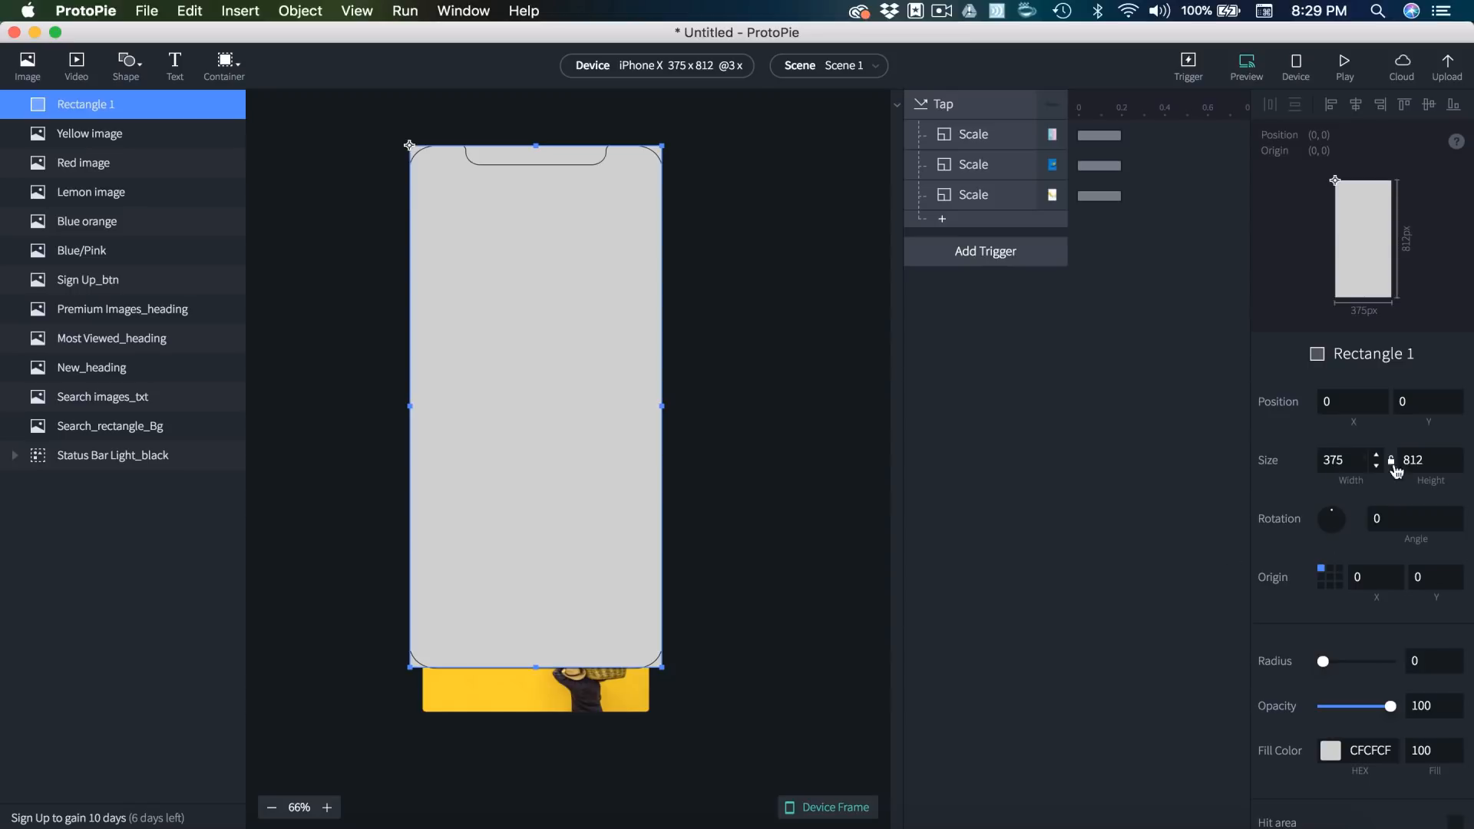
- Fill the rectangle with white (FFFFFF) and move it beside the phone screen to X 375, Y 0
{"action": "left_click", "coordinate": [1328, 750]}
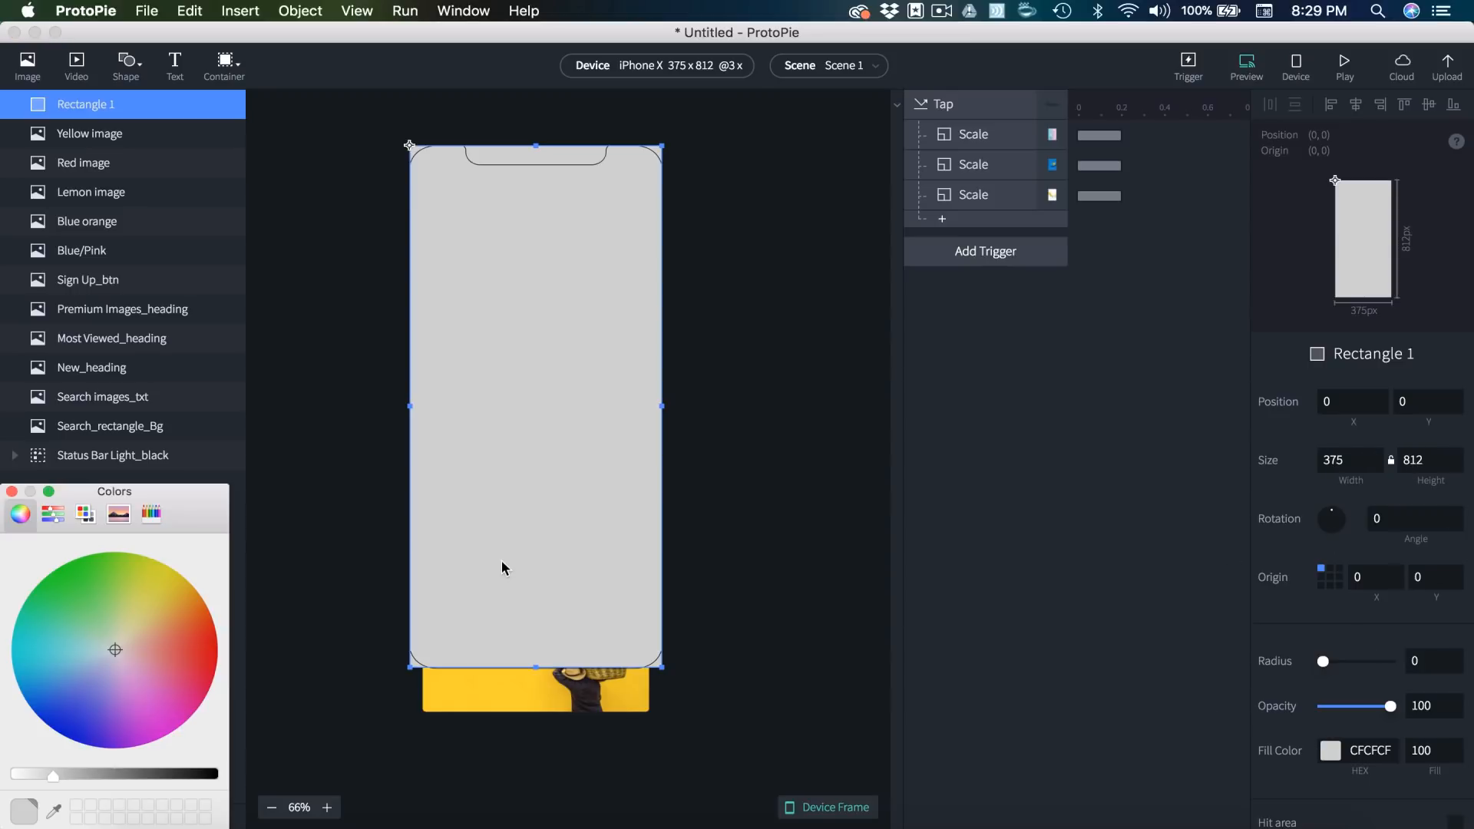
{"action": "left_click_drag", "start_coordinate": [53, 775], "coordinate": [14, 775]}
{"action": "left_click", "coordinate": [519, 249]}
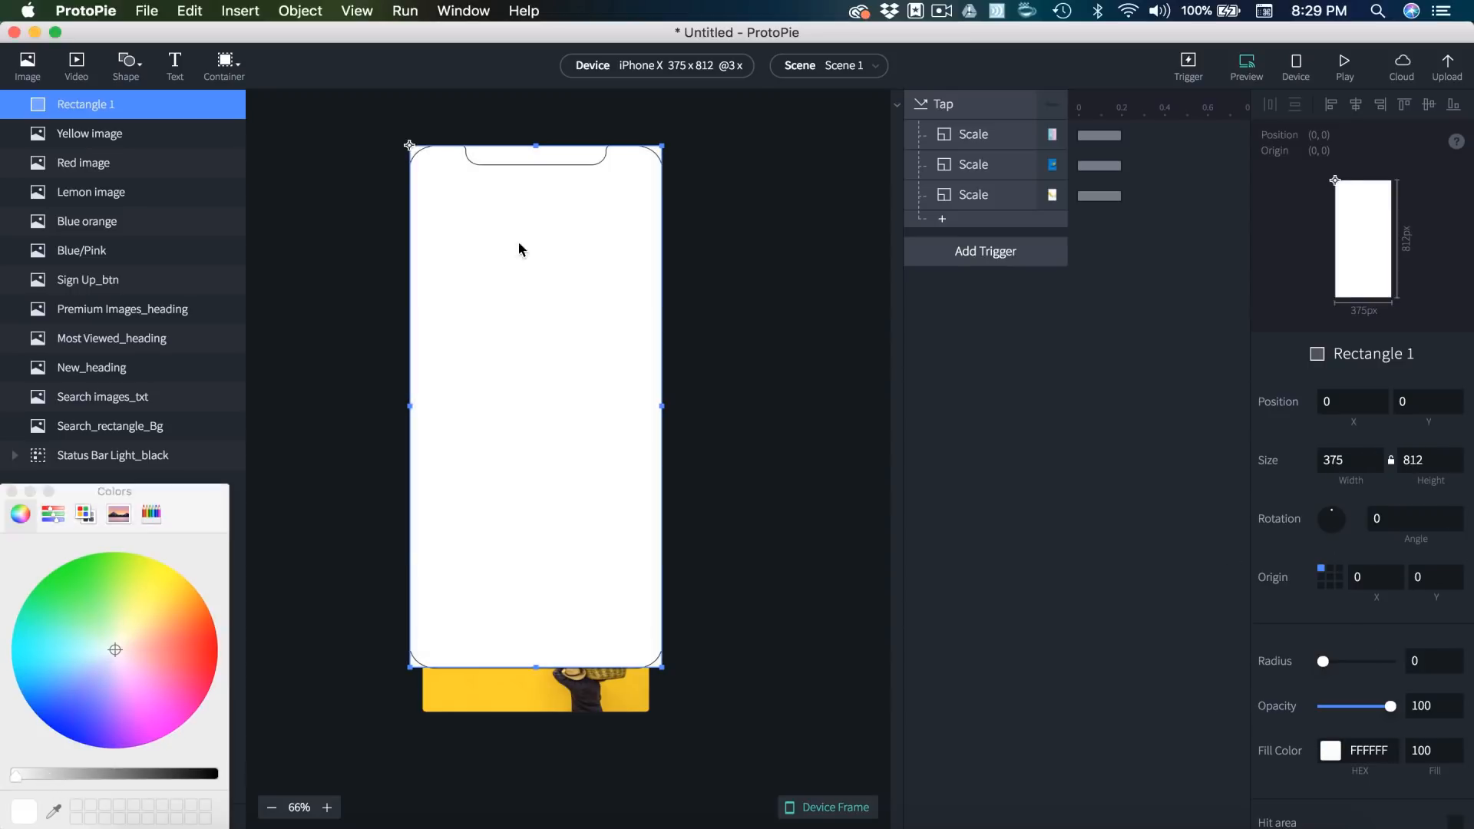
{"action": "left_click_drag", "start_coordinate": [502, 268], "coordinate": [764, 271]}
{"action": "scroll", "coordinate": [614, 302], "scroll_direction": "right", "scroll_amount": 5}
{"action": "scroll", "coordinate": [614, 303], "scroll_direction": "down", "scroll_amount": 1}
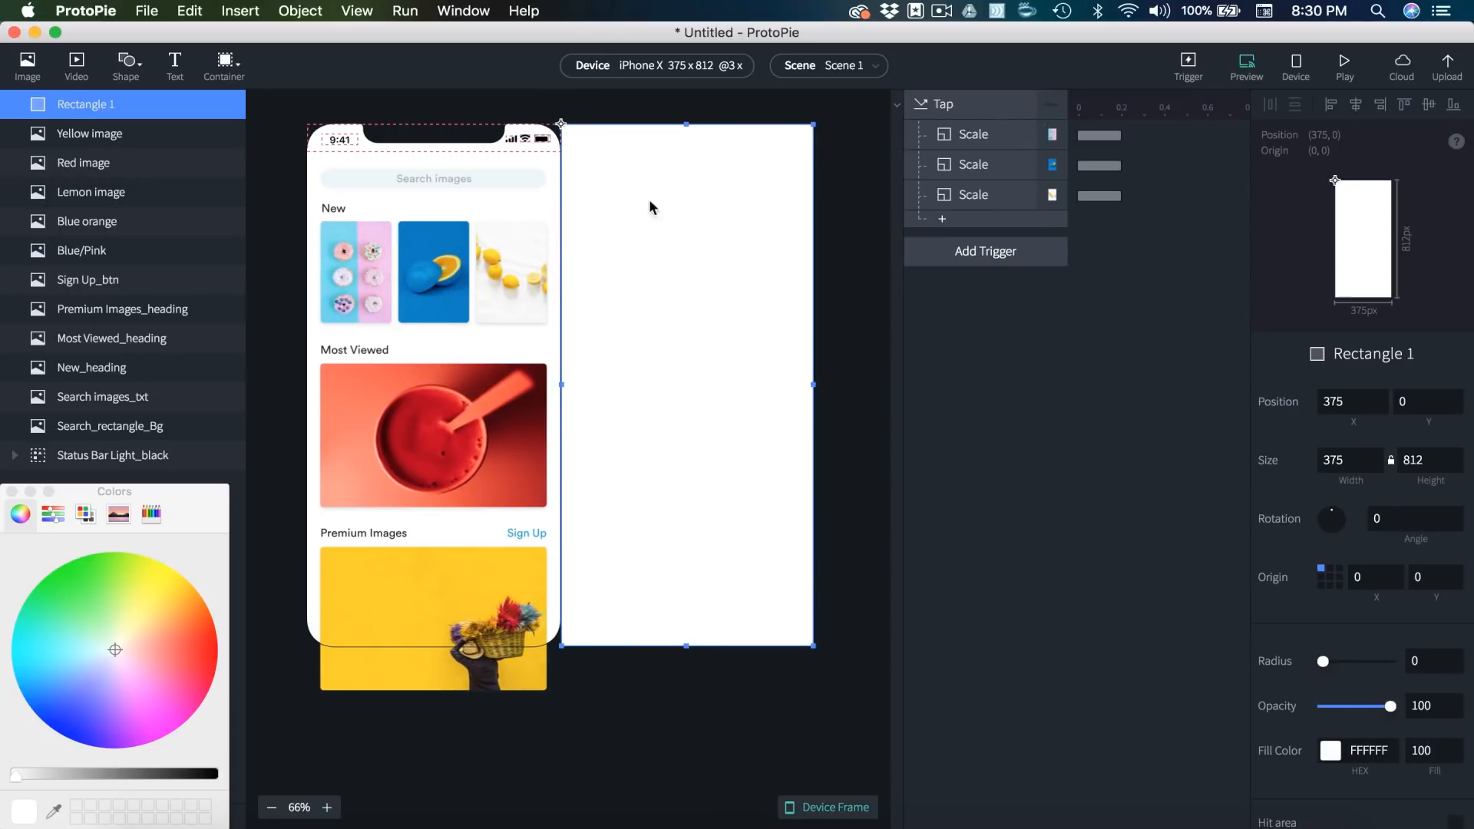
- Duplicate the white rectangle, place the copy at X 750, Y 0, and close the color picker
{"action": "scroll", "coordinate": [633, 334], "scroll_direction": "right", "scroll_amount": 3}
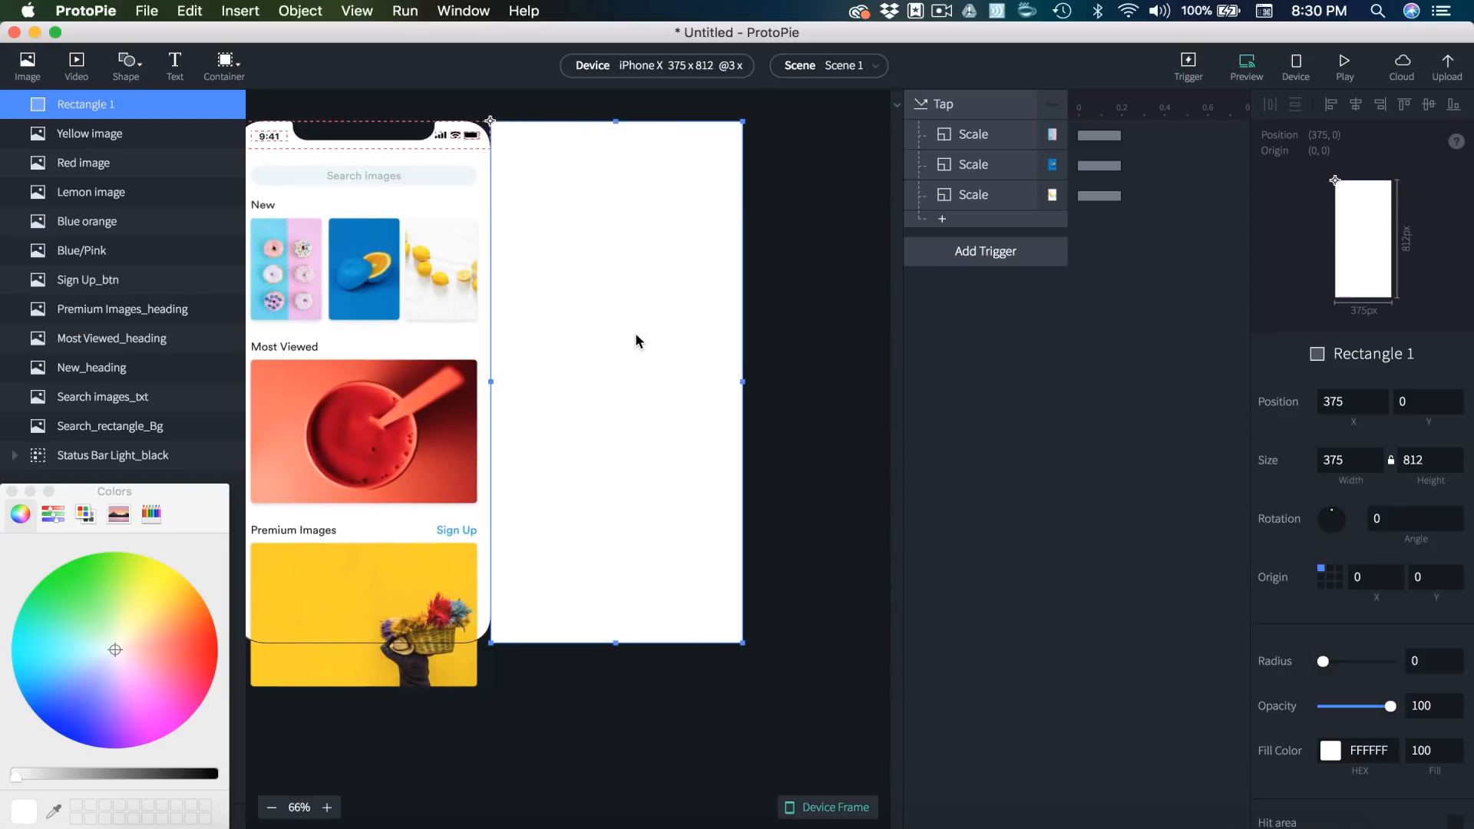
{"action": "key", "text": "super+c"}
{"action": "key", "text": "super+v"}
{"action": "scroll", "coordinate": [634, 333], "scroll_direction": "right", "scroll_amount": 4}
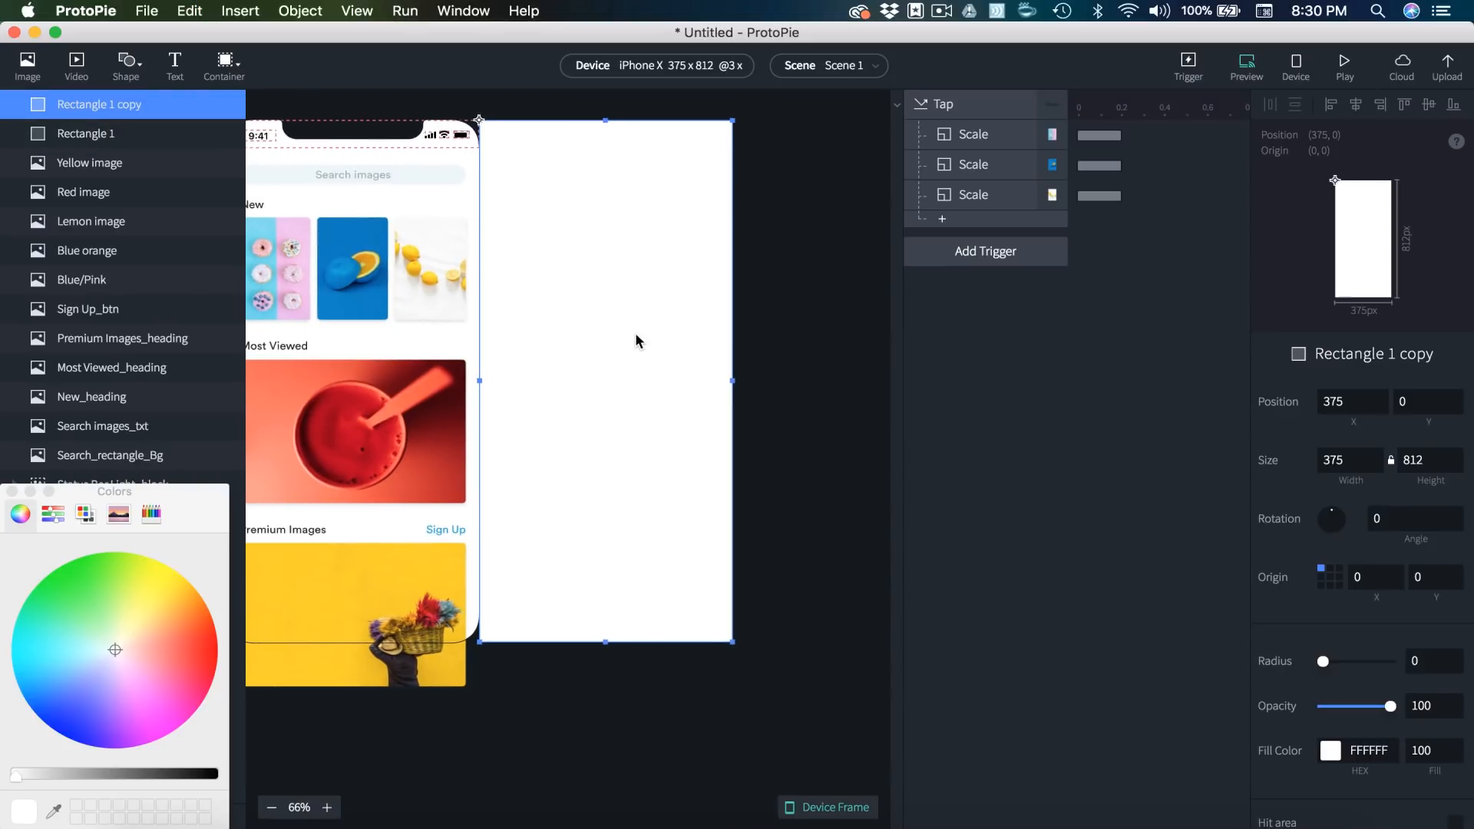
{"action": "left_click_drag", "start_coordinate": [389, 372], "coordinate": [641, 368]}
{"action": "scroll", "coordinate": [641, 368], "scroll_direction": "down", "scroll_amount": 4}
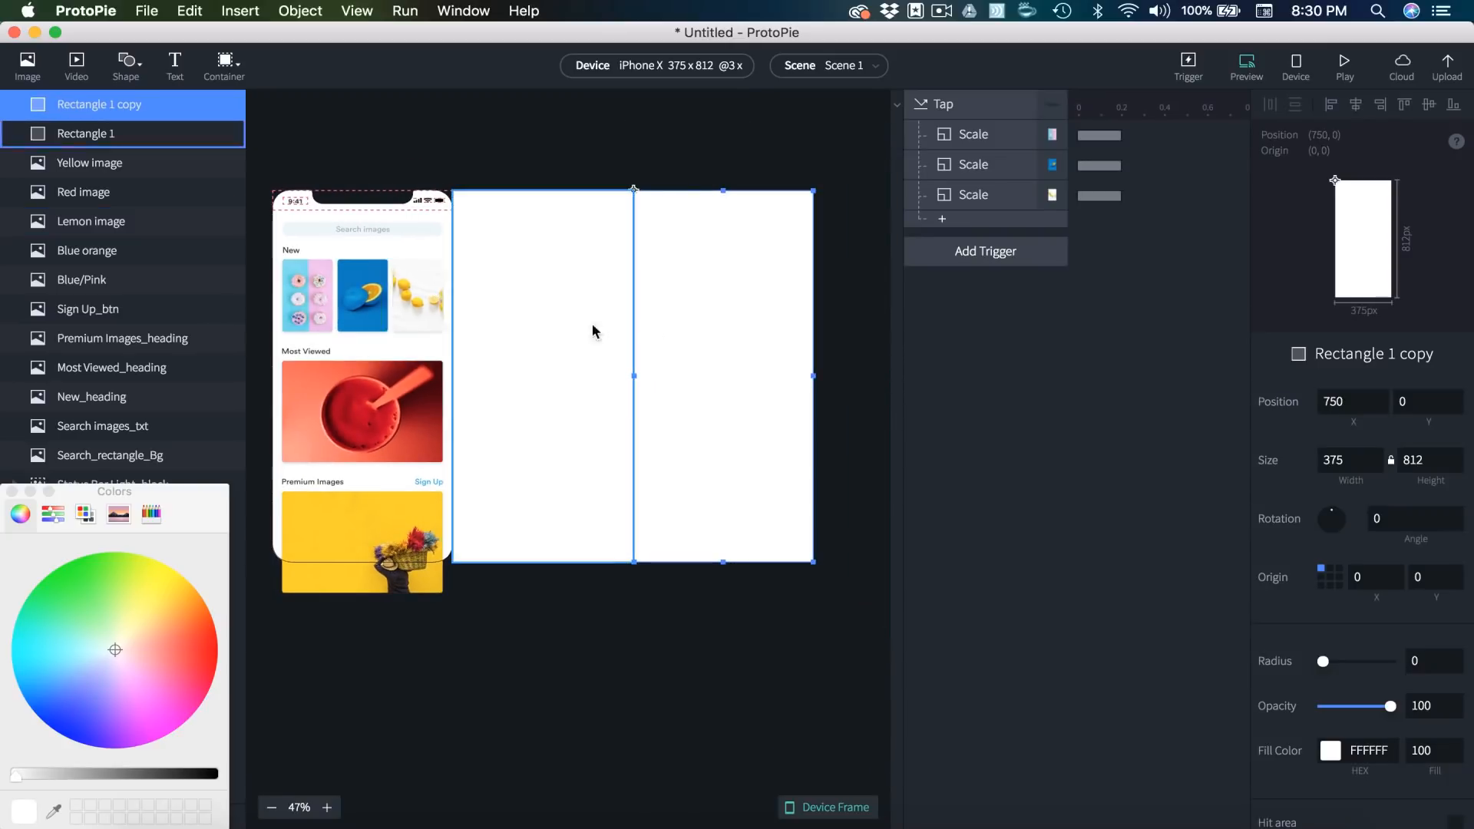
{"action": "left_click", "coordinate": [647, 626]}
{"action": "left_click", "coordinate": [13, 492]}
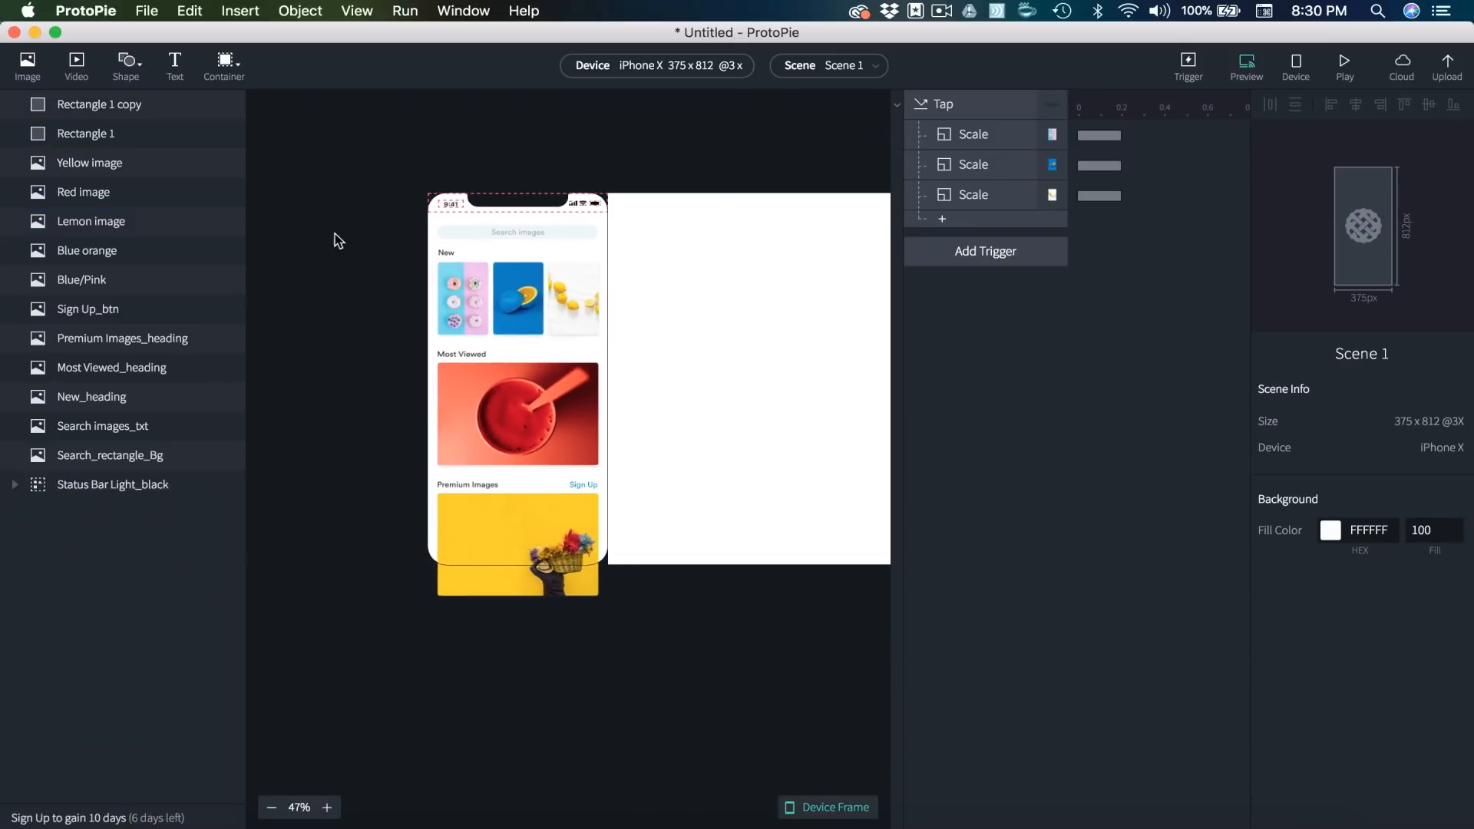
- Rename the Rectangle 1 layer as "Page_2_BG" and its copy as "Page_3_BG"
{"action": "left_click", "coordinate": [85, 135]}
{"action": "double_click", "coordinate": [93, 133]}
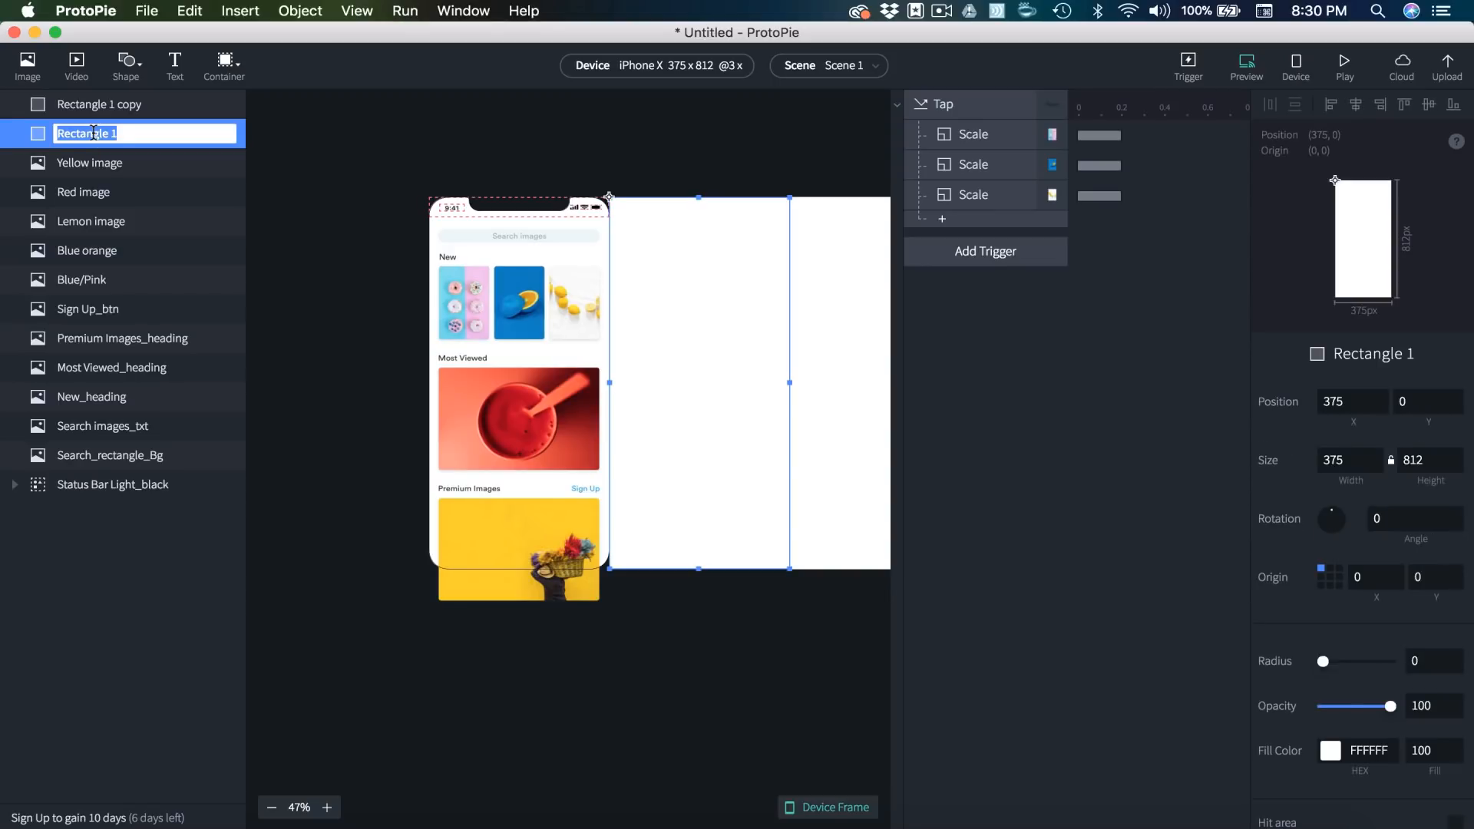
{"action": "type", "text": "Page_2_BG"}
{"action": "key", "text": "Return"}
{"action": "double_click", "coordinate": [112, 105]}
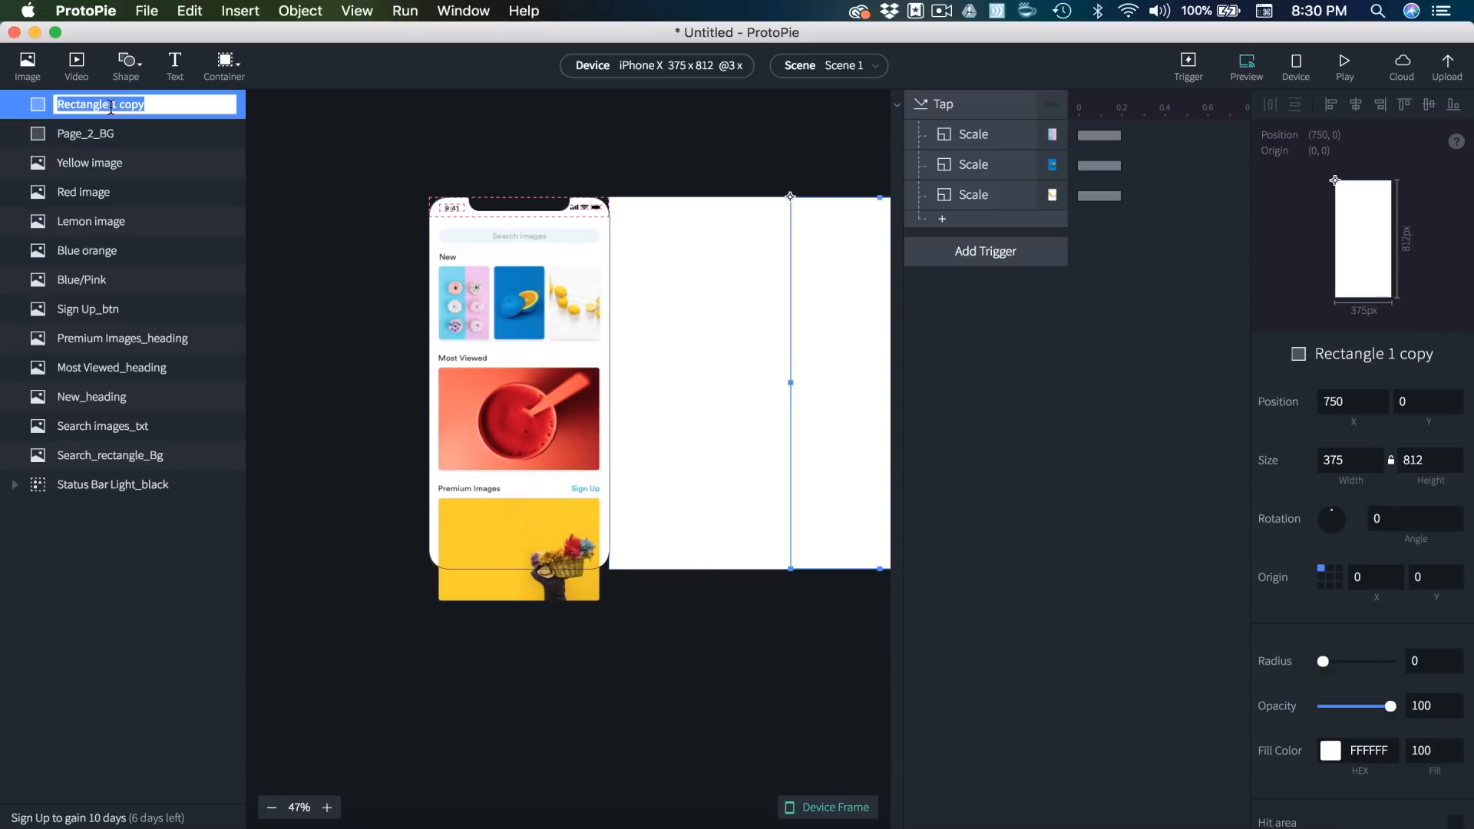
{"action": "type", "text": "Page_3_BG"}
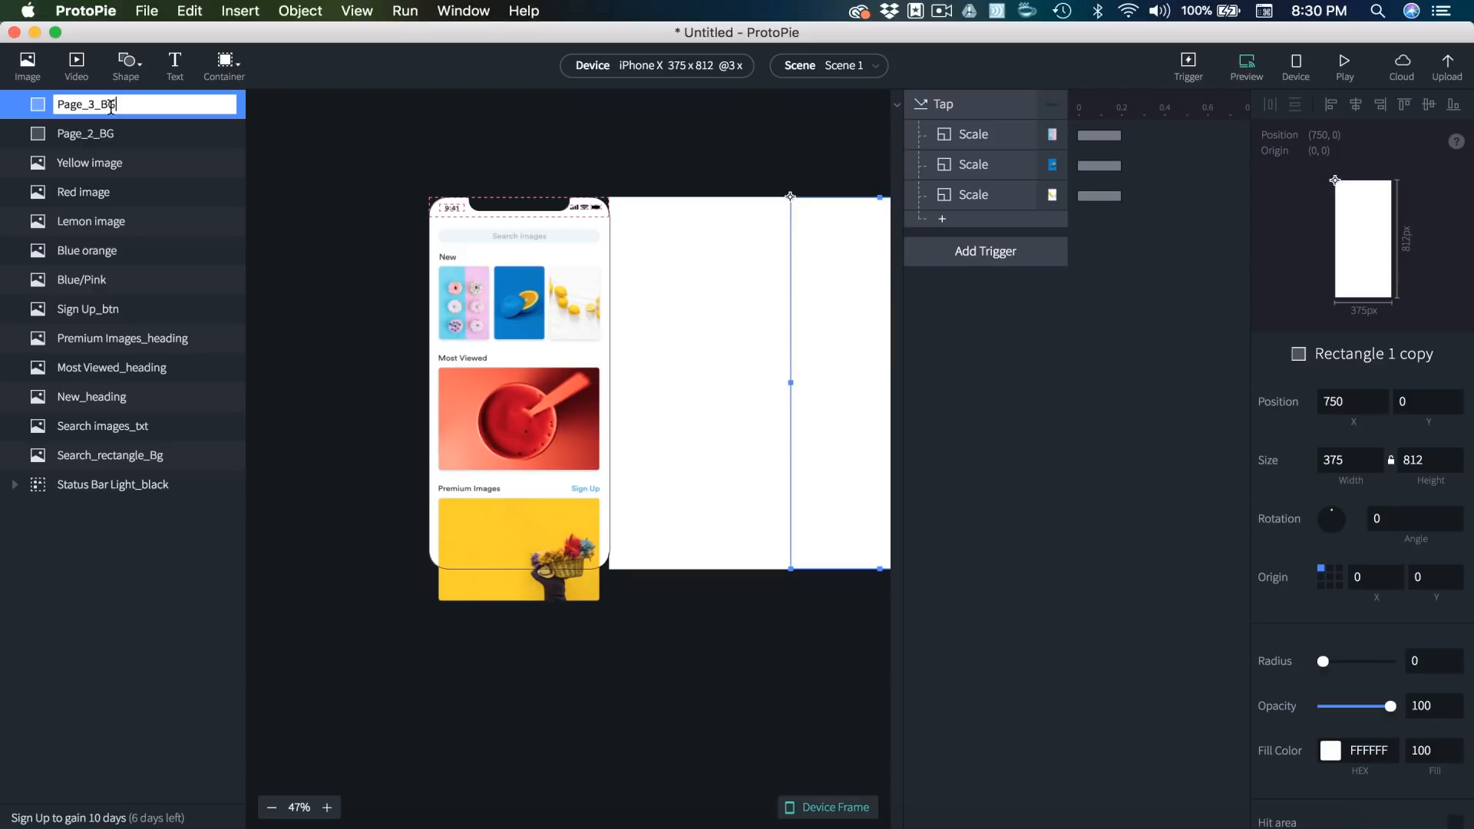
{"action": "key", "text": "Return"}
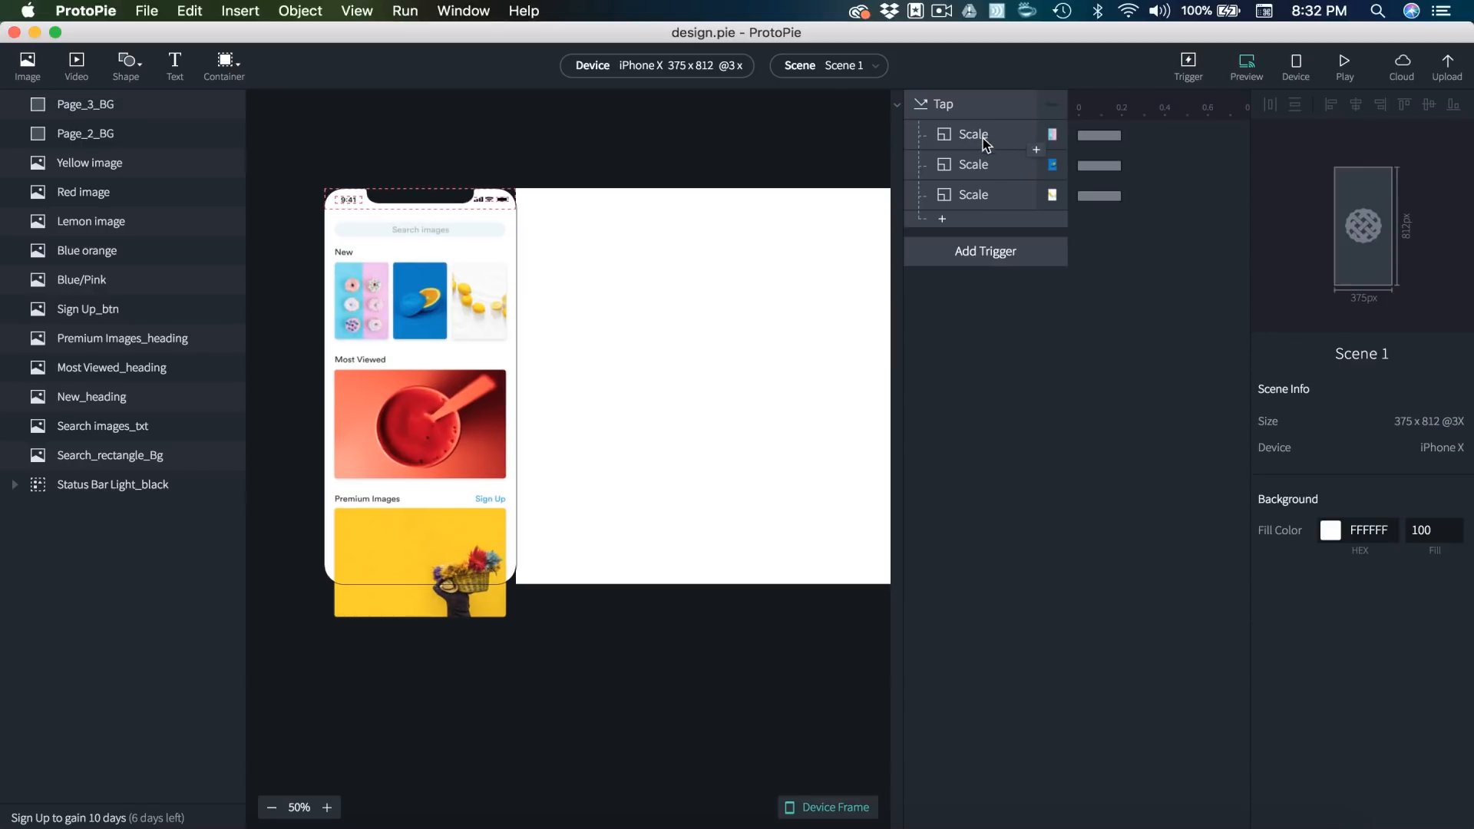
- Add a Move response to the Tap trigger and target it at the Blue/Pink layer
{"action": "left_click", "coordinate": [941, 222]}
{"action": "left_click", "coordinate": [959, 254]}
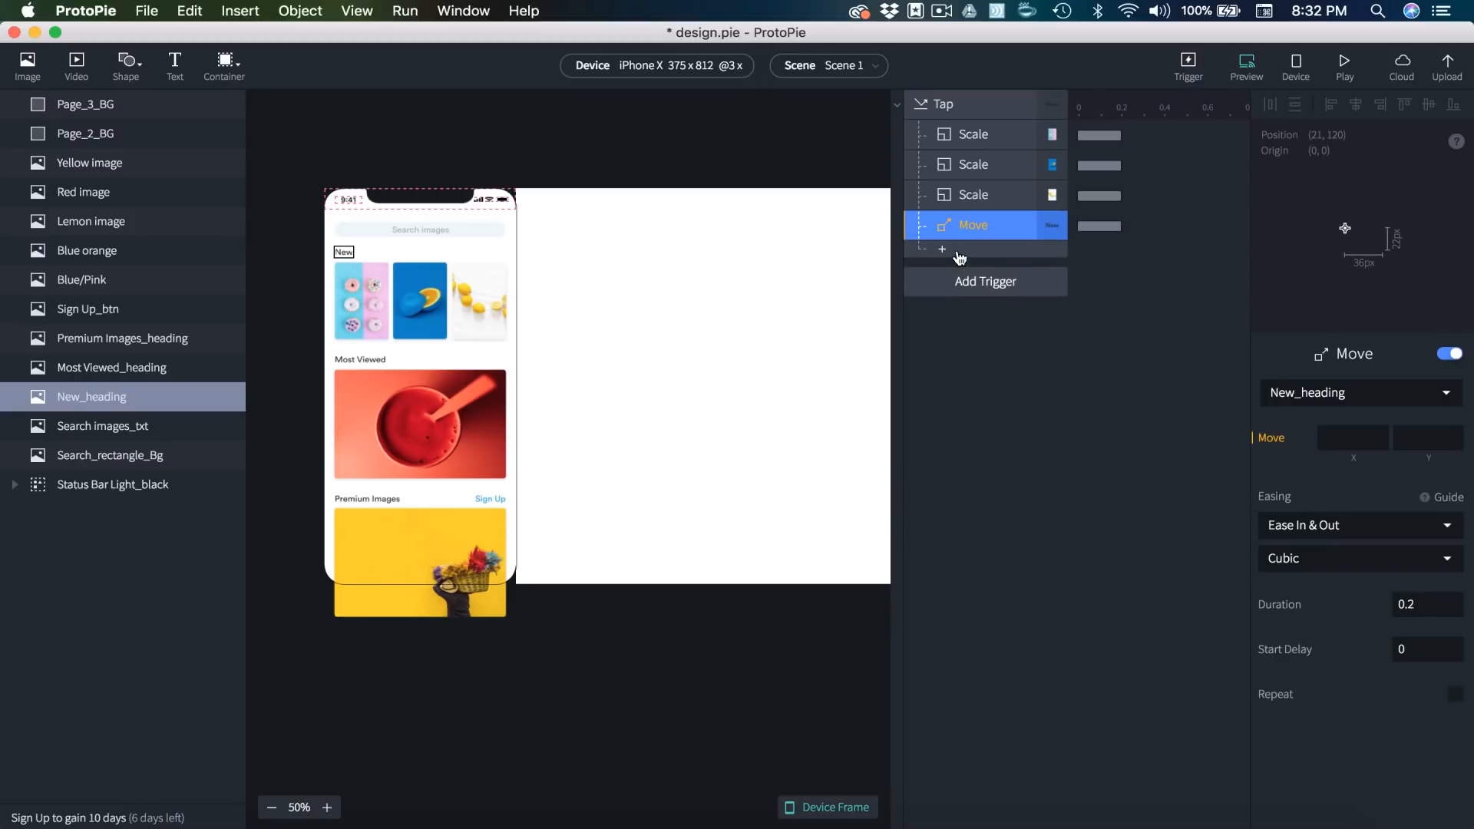
{"action": "left_click", "coordinate": [1322, 394]}
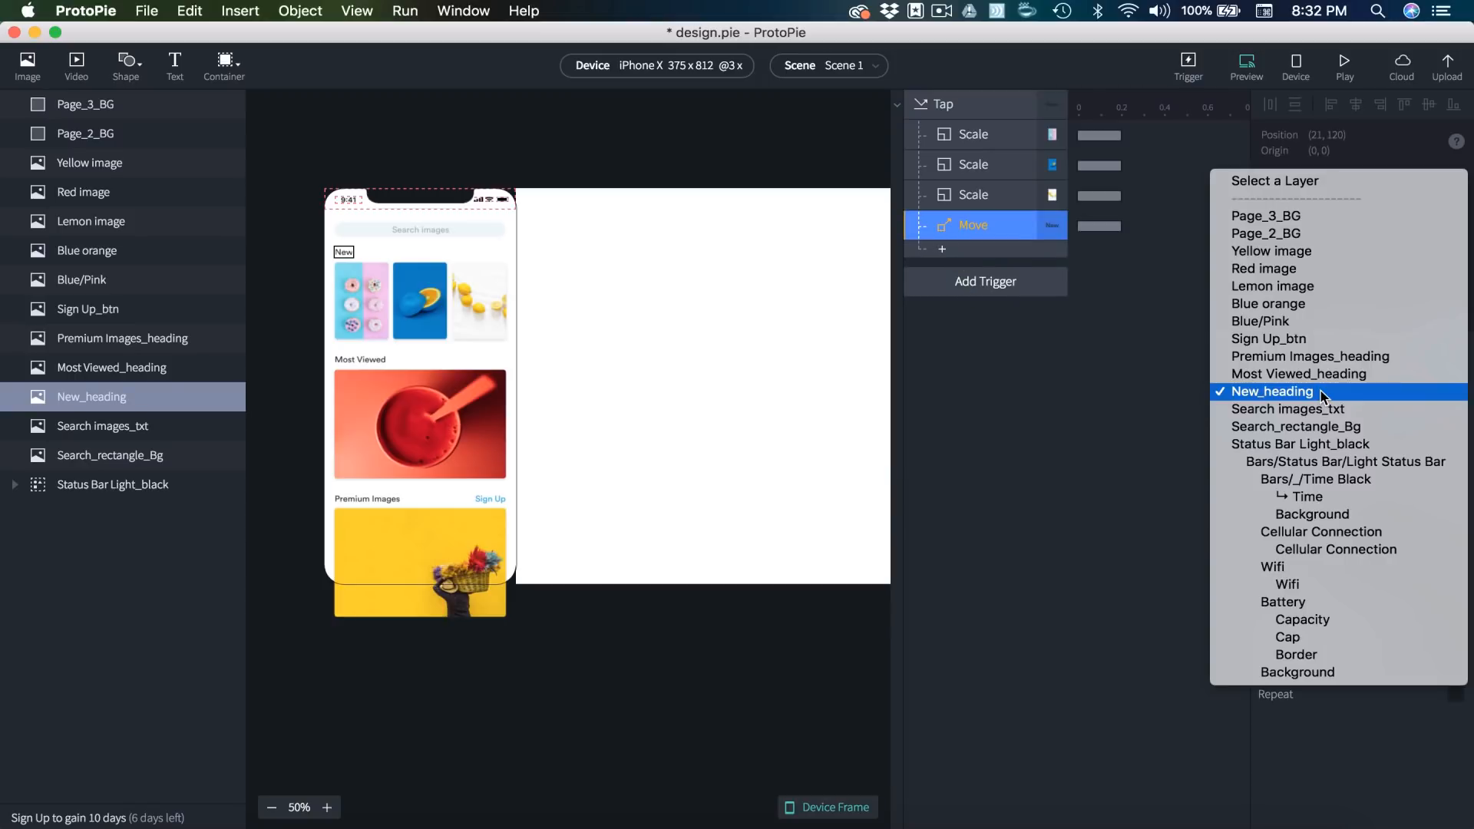
{"action": "left_click", "coordinate": [1280, 323]}
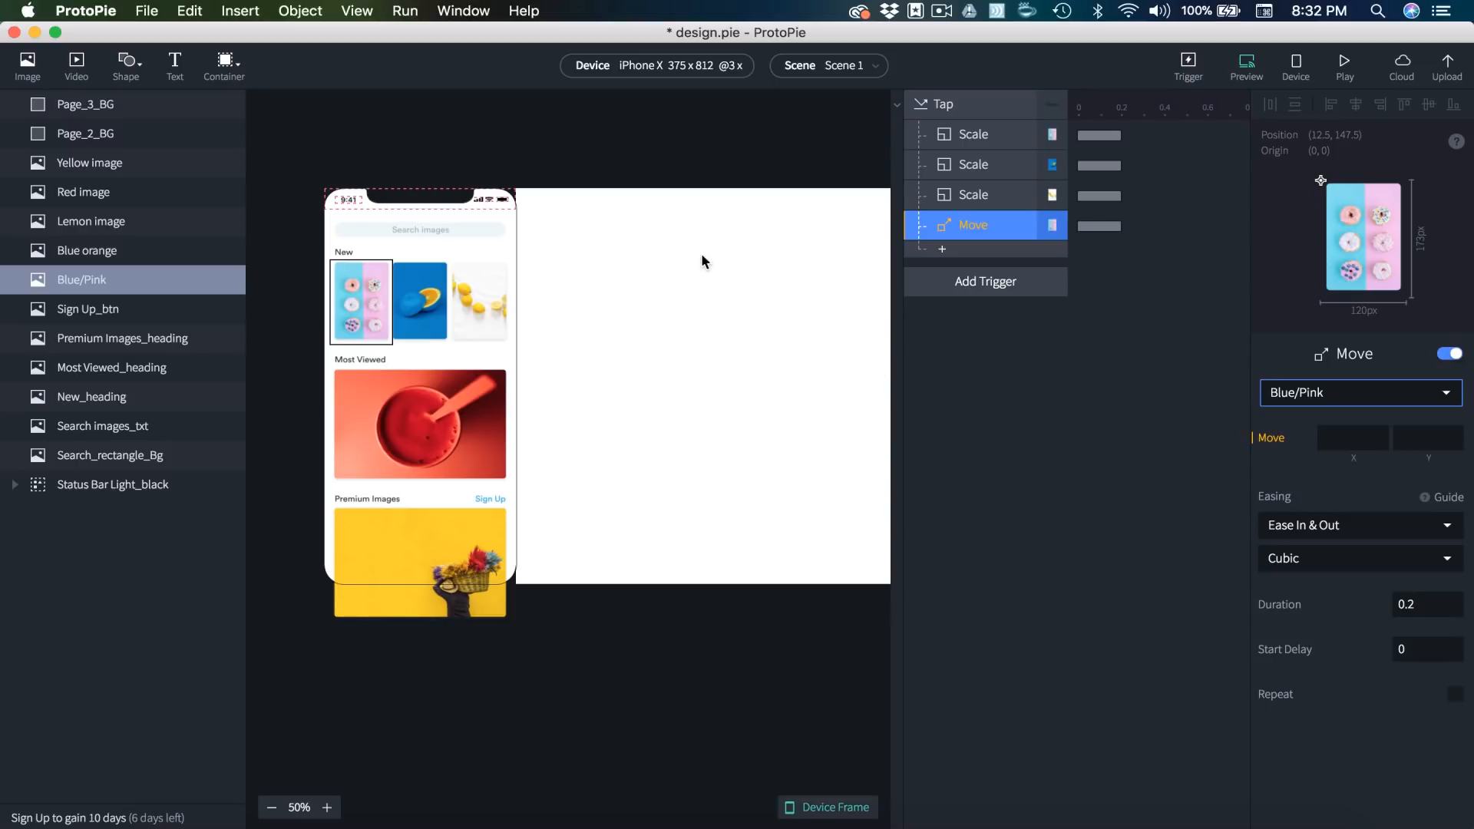
- Look up the large orange image's position in Scene 2 and set the Blue/Pink Move in Scene 1 to X 12.5, Y 147.5
{"action": "left_click", "coordinate": [814, 71]}
{"action": "left_click", "coordinate": [818, 134]}
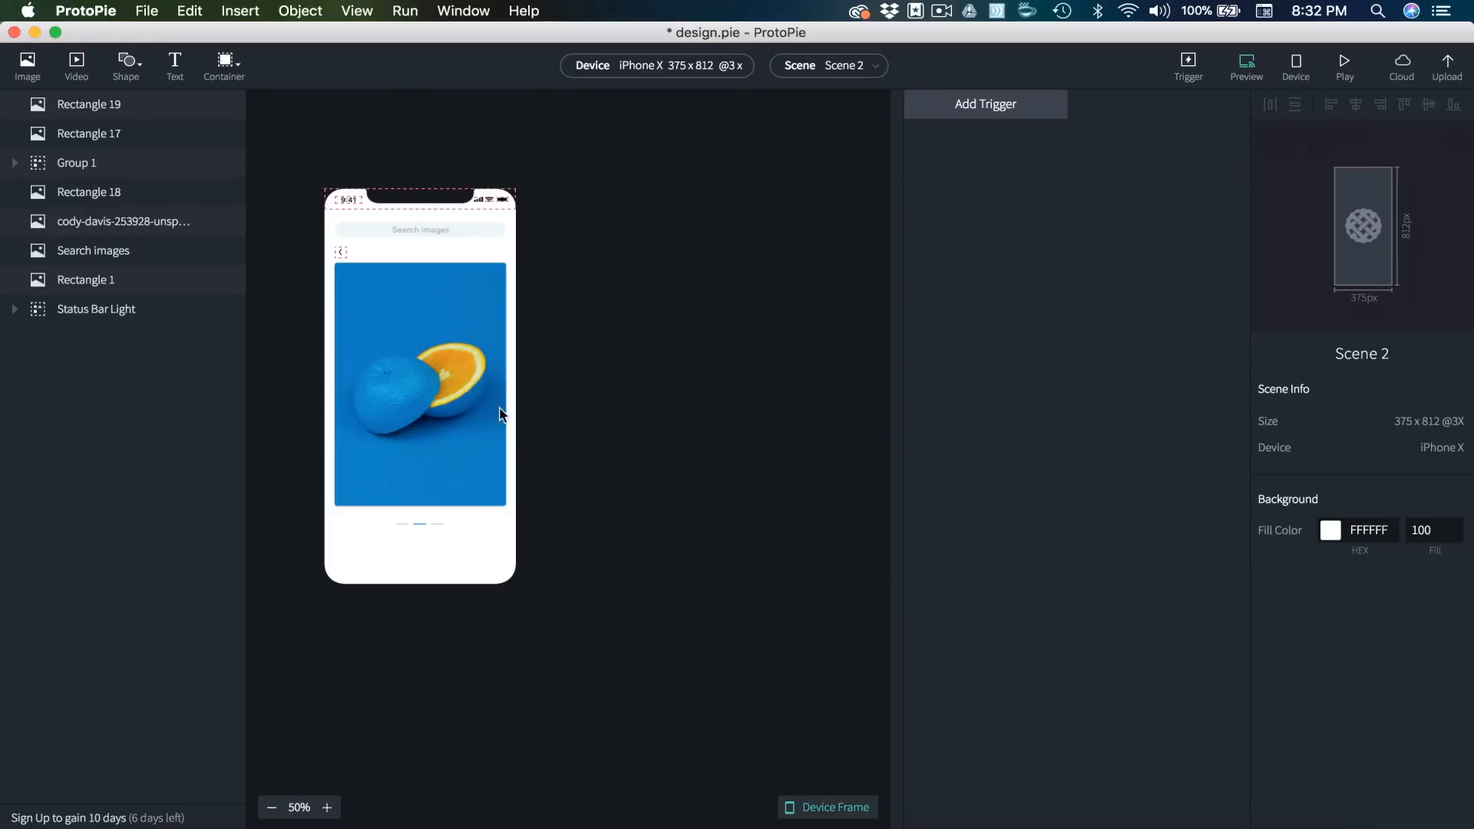
{"action": "left_click", "coordinate": [451, 425]}
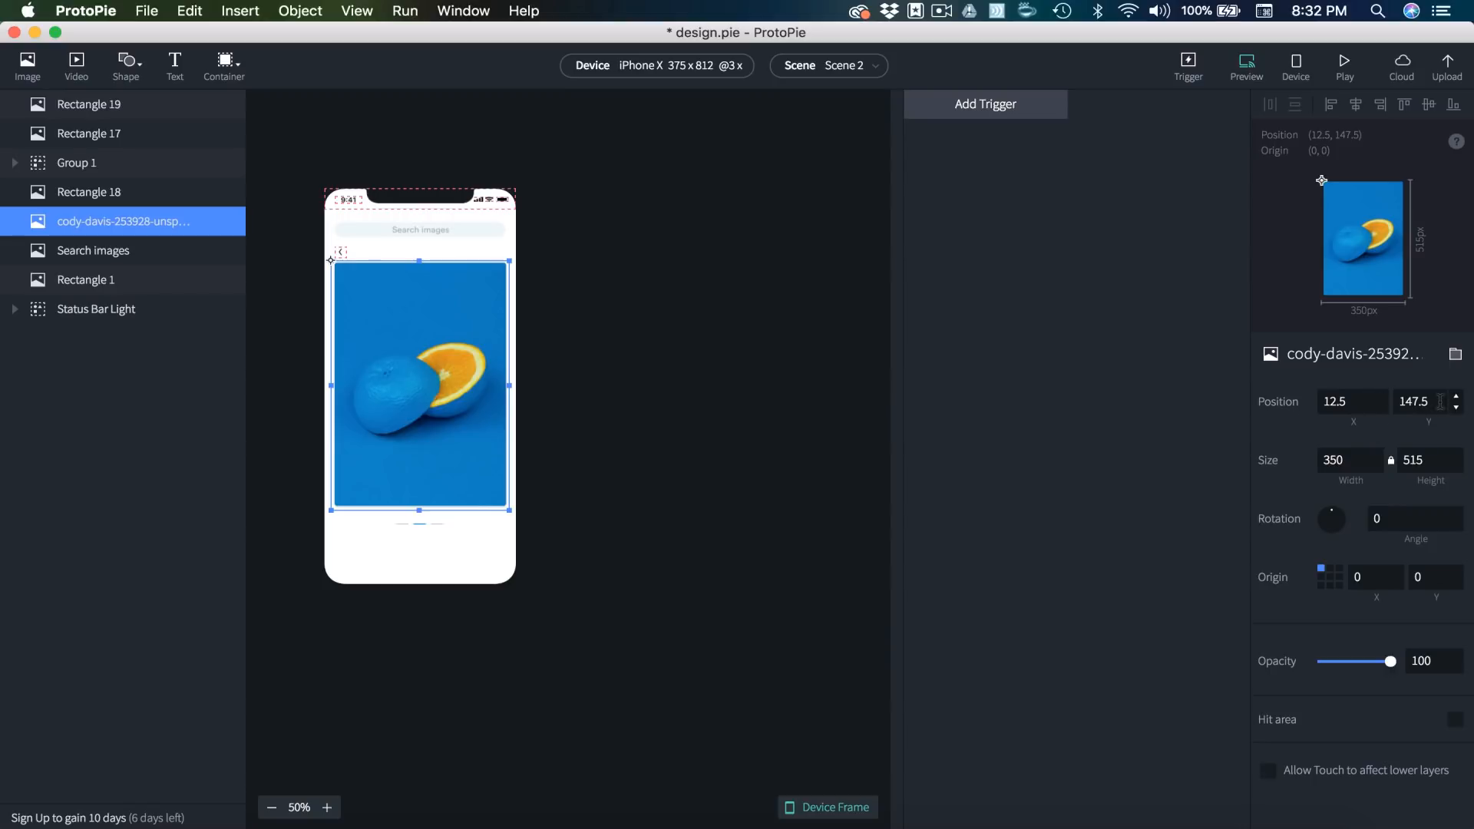
{"action": "left_click_drag", "start_coordinate": [1440, 402], "coordinate": [1394, 401]}
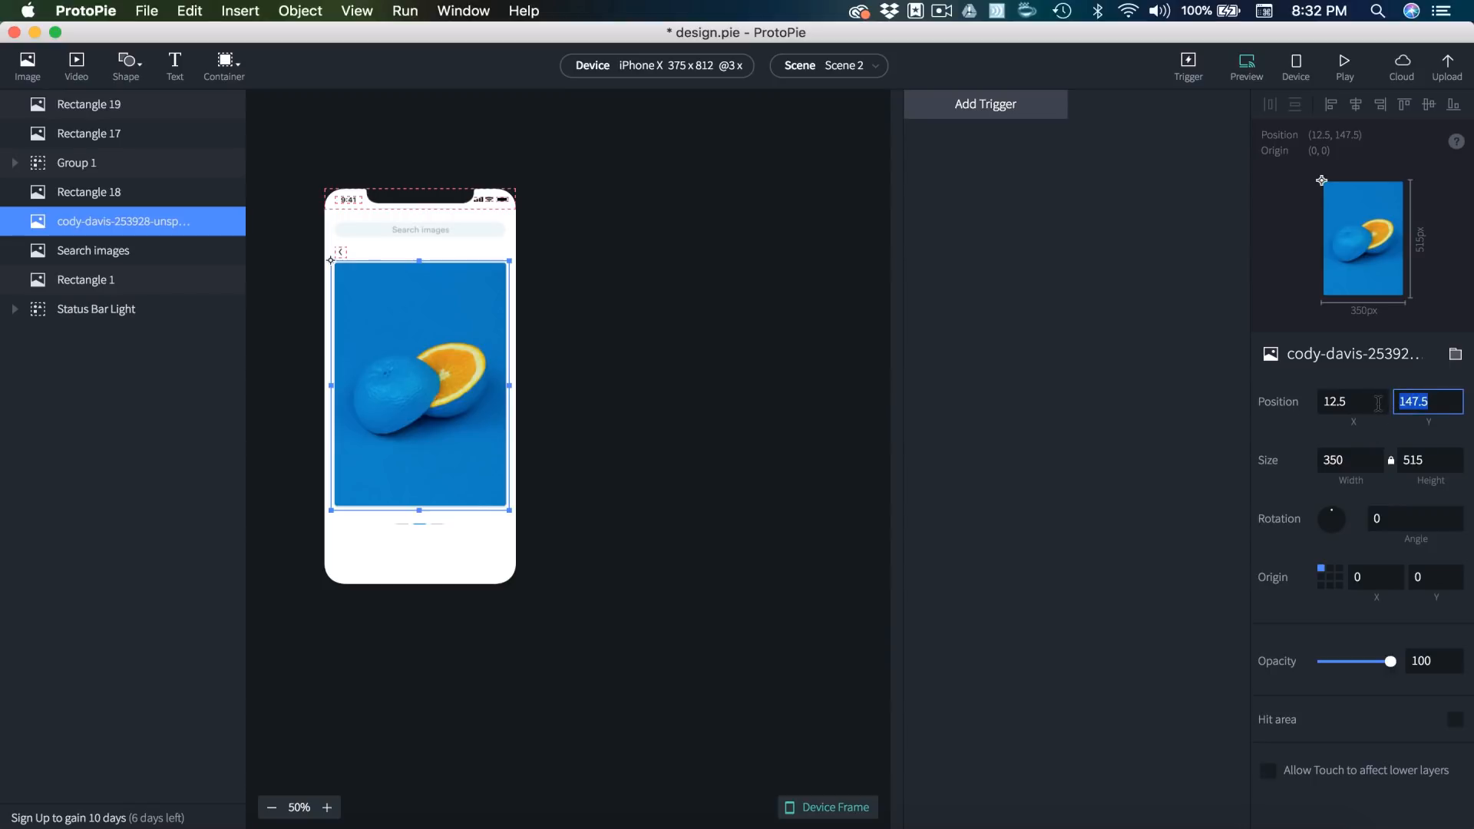
{"action": "left_click", "coordinate": [841, 65]}
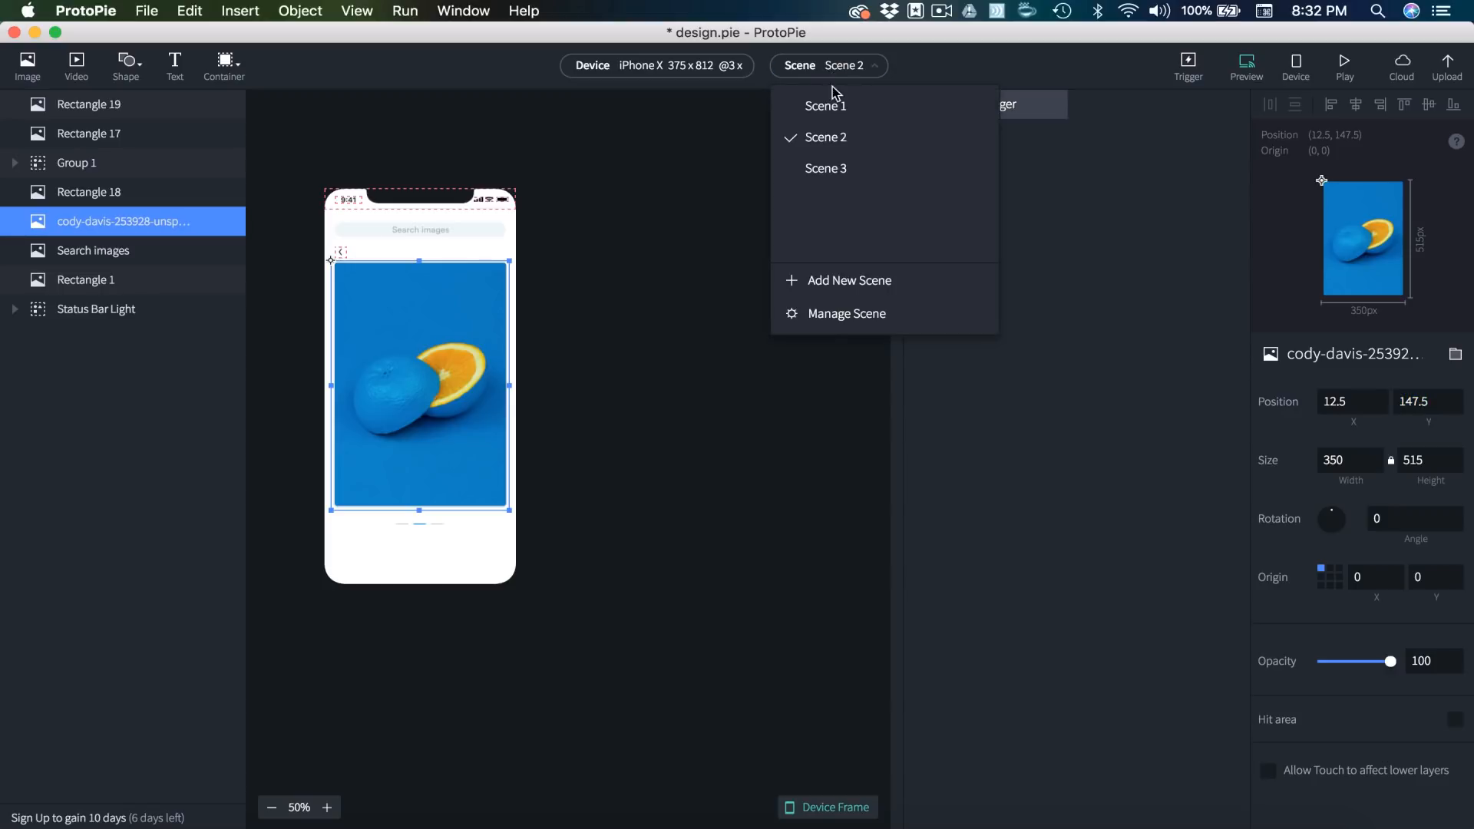
{"action": "left_click", "coordinate": [829, 104]}
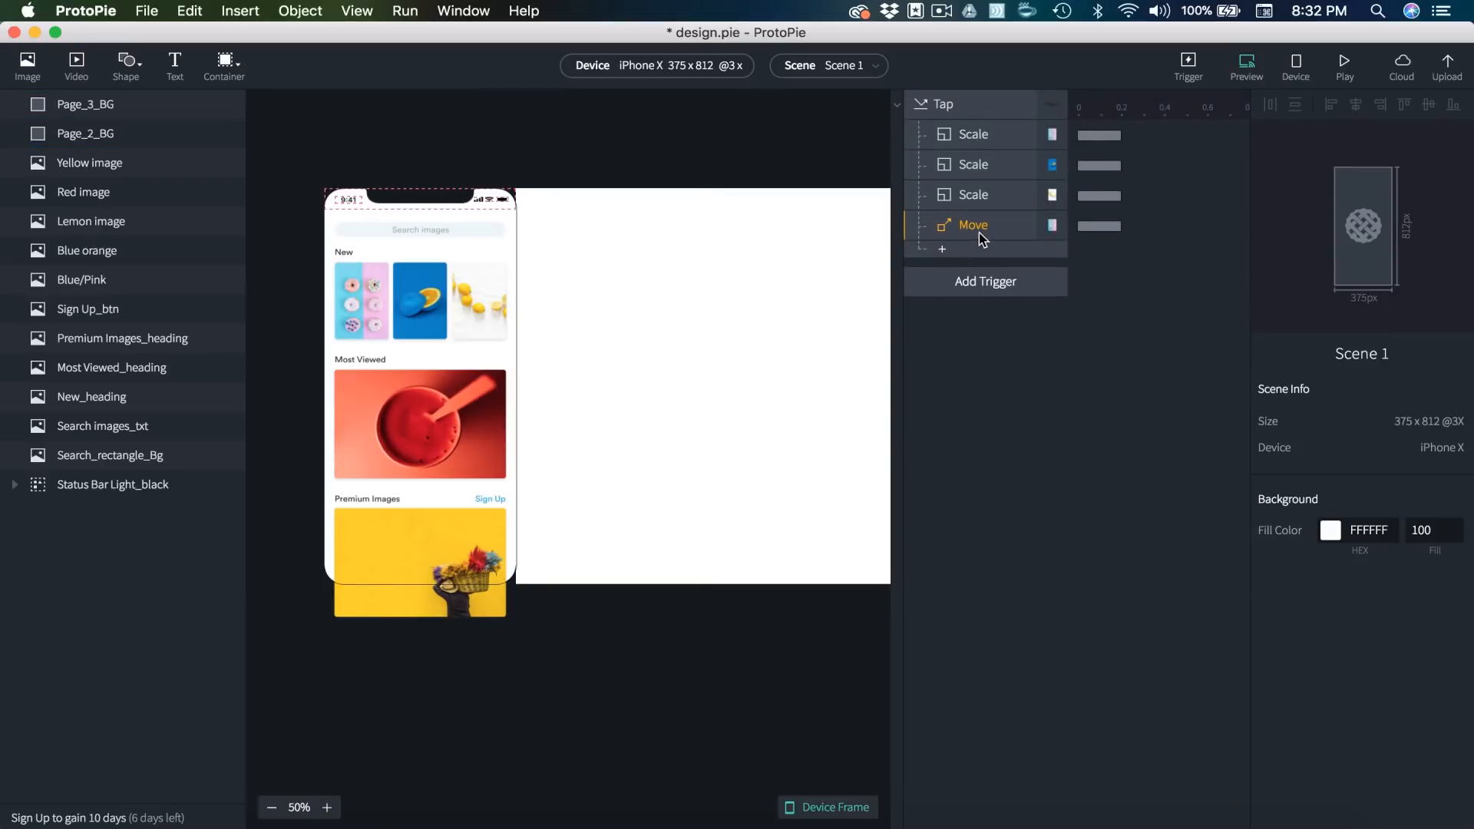
{"action": "left_click", "coordinate": [976, 225]}
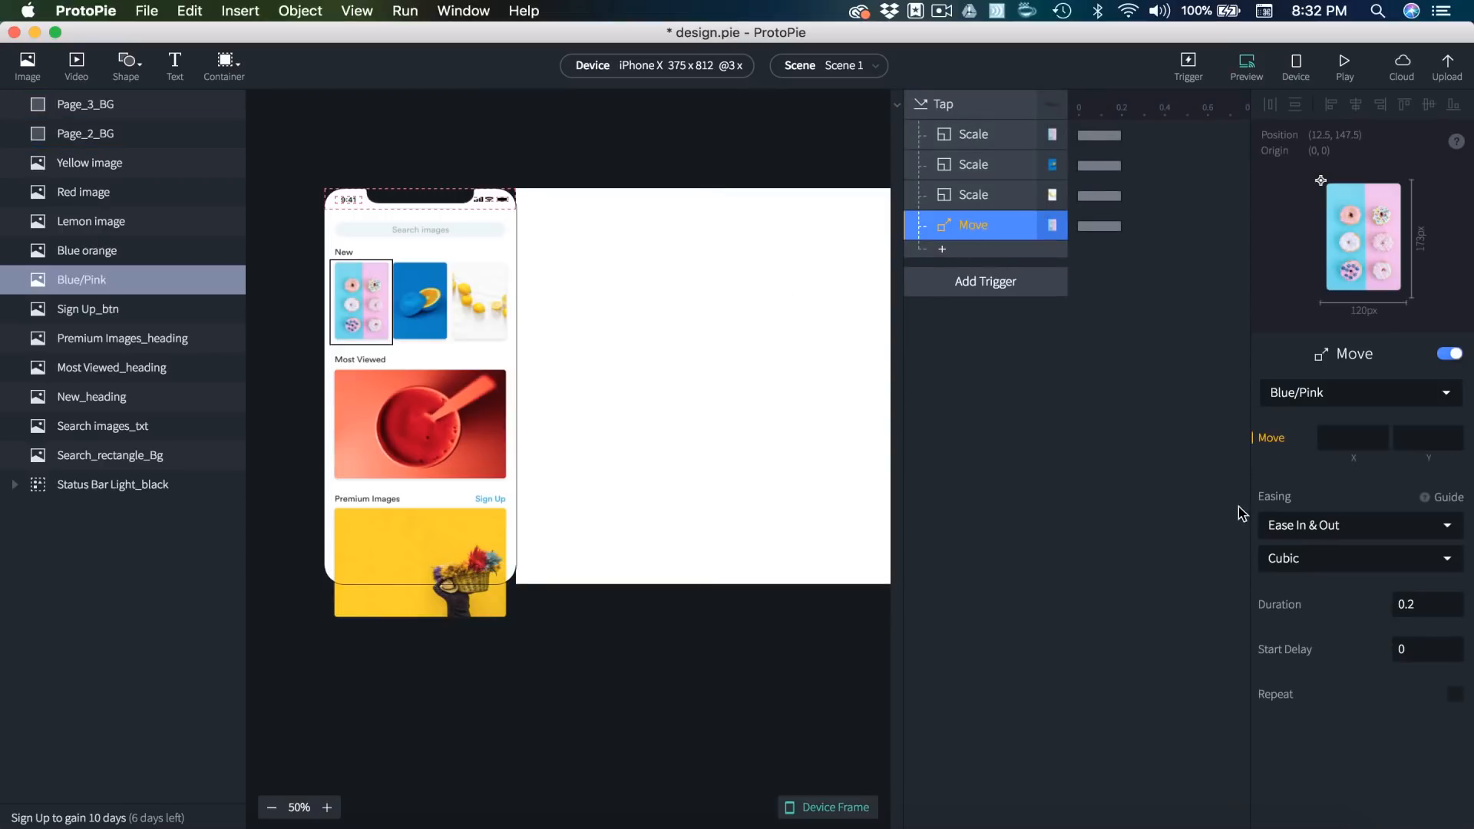
{"action": "left_click", "coordinate": [1349, 439]}
{"action": "type", "text": "12.5"}
{"action": "left_click", "coordinate": [1417, 443]}
{"action": "type", "text": "147.5"}
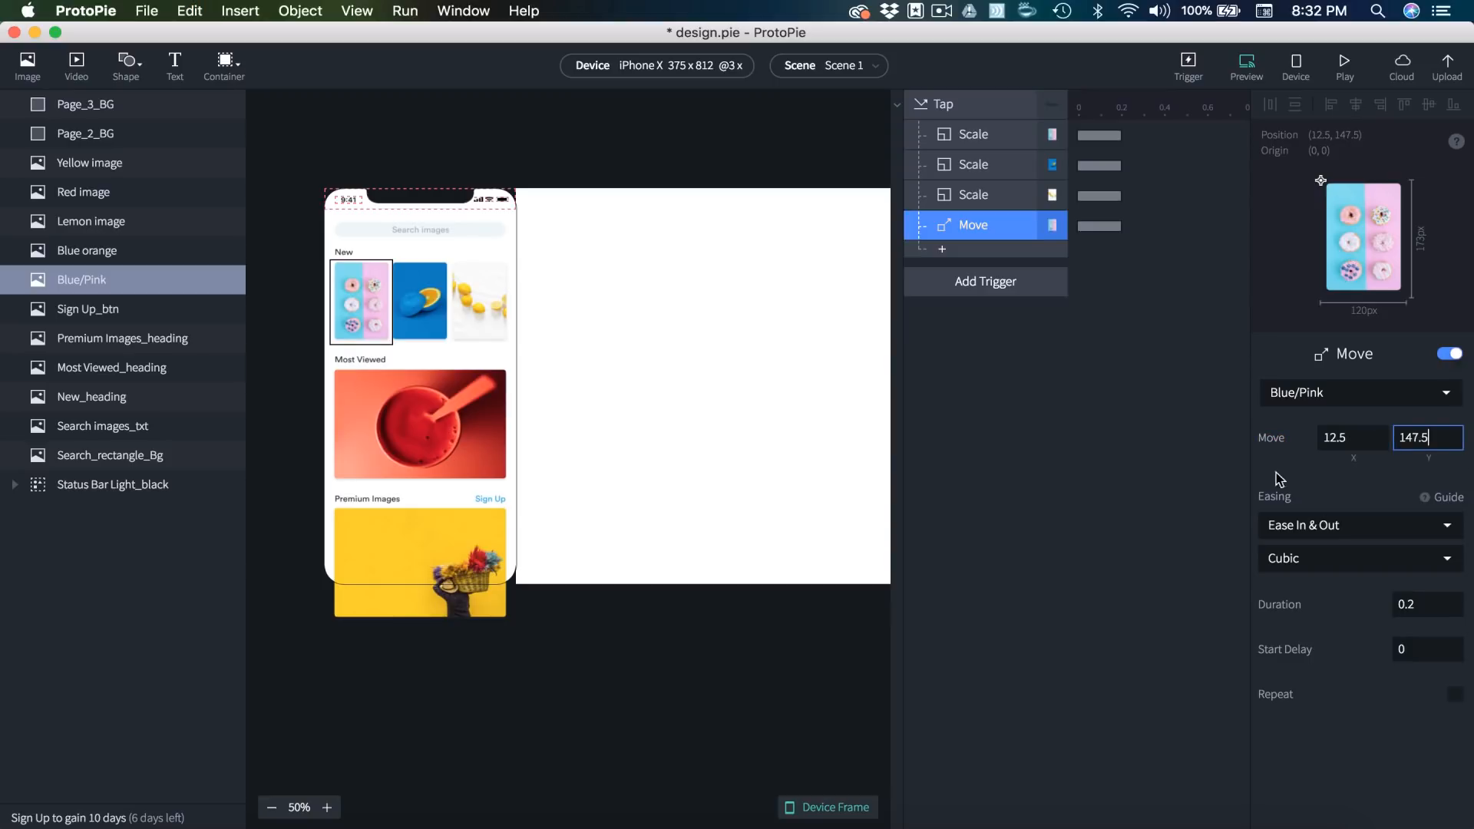
- Copy the Page_2_BG and Page_3_BG rectangles from Scene 1 into Scene 2
{"action": "left_click", "coordinate": [616, 134]}
{"action": "left_click_drag", "start_coordinate": [841, 353], "coordinate": [844, 357]}
{"action": "left_click", "coordinate": [817, 67]}
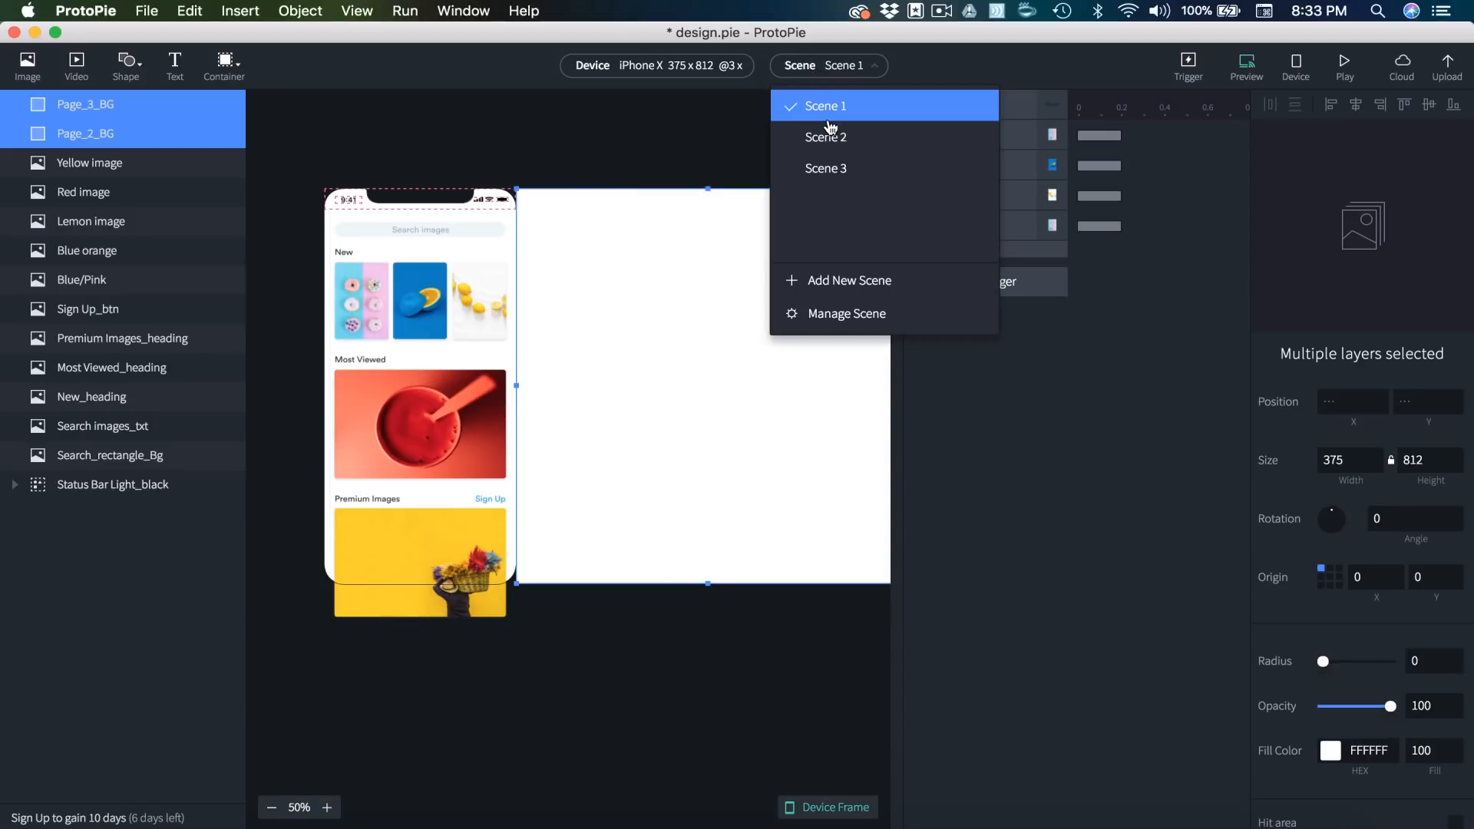
{"action": "left_click", "coordinate": [827, 131]}
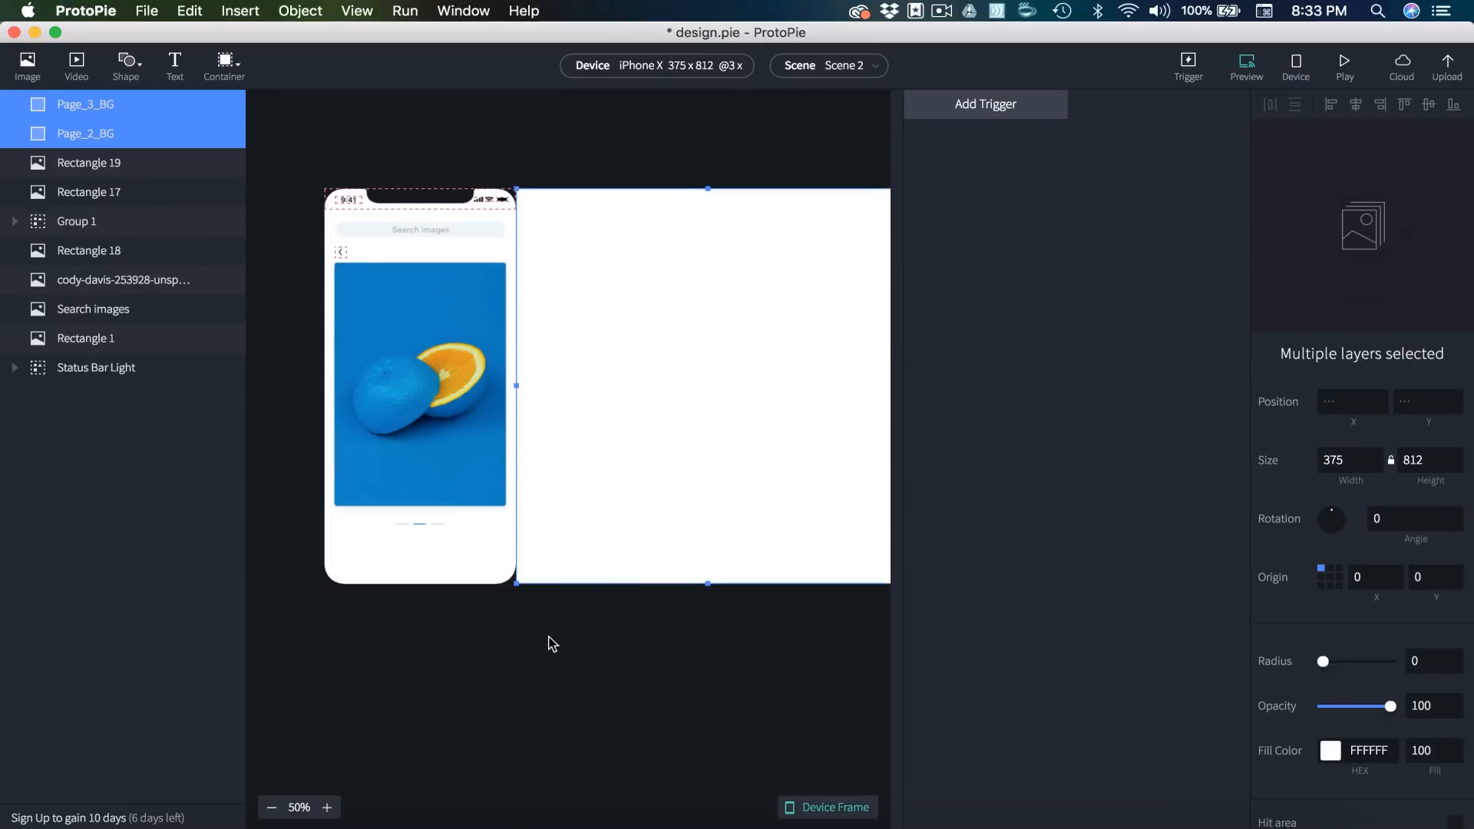
{"action": "left_click", "coordinate": [637, 660]}
- Bring Scene 2's large orange image to the front of the layer stack and move it onto the second page at X 387.5, Y 147.5
{"action": "left_click", "coordinate": [399, 399]}
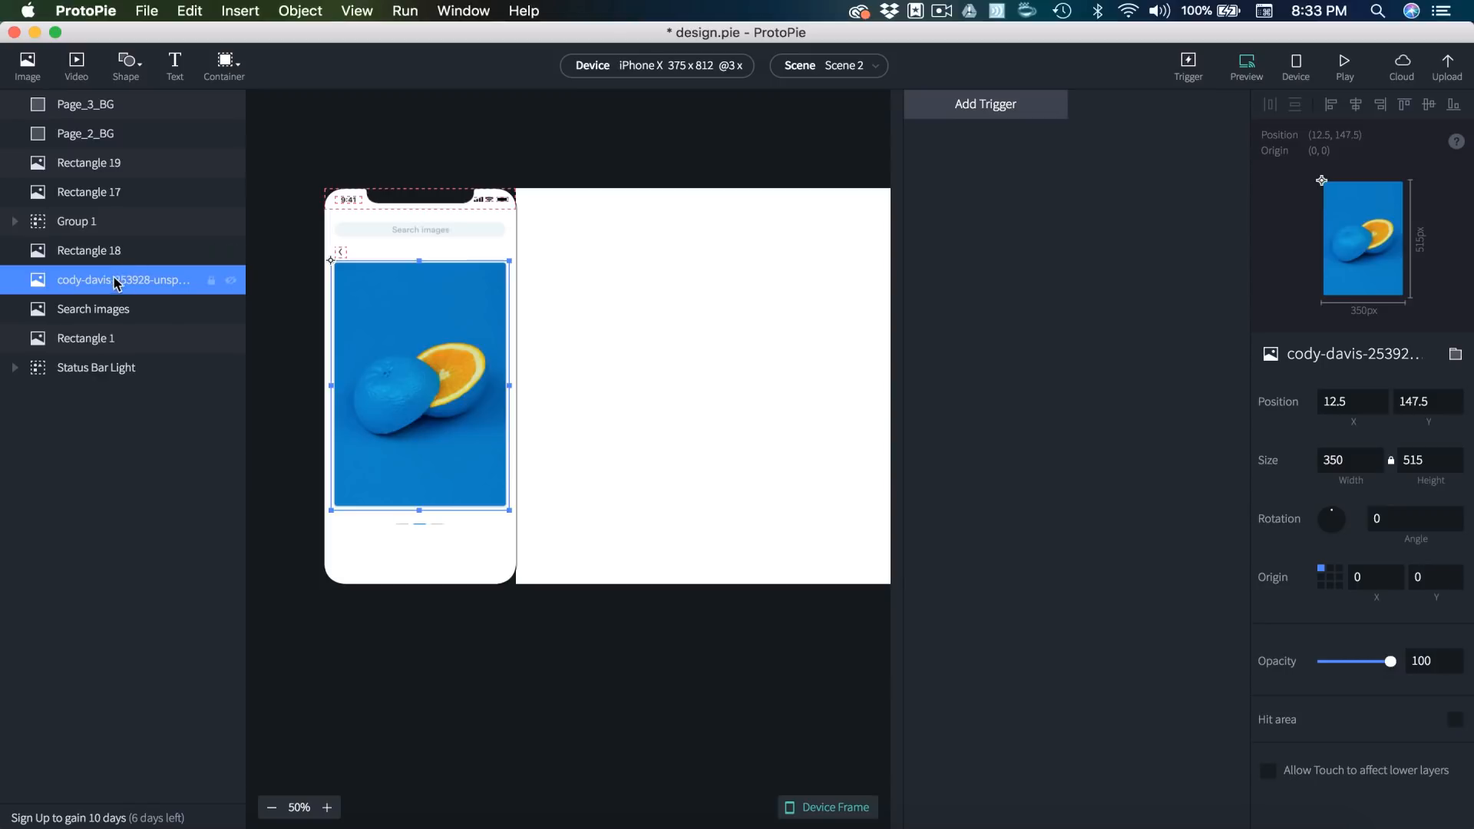
{"action": "left_click_drag", "start_coordinate": [115, 281], "coordinate": [116, 101]}
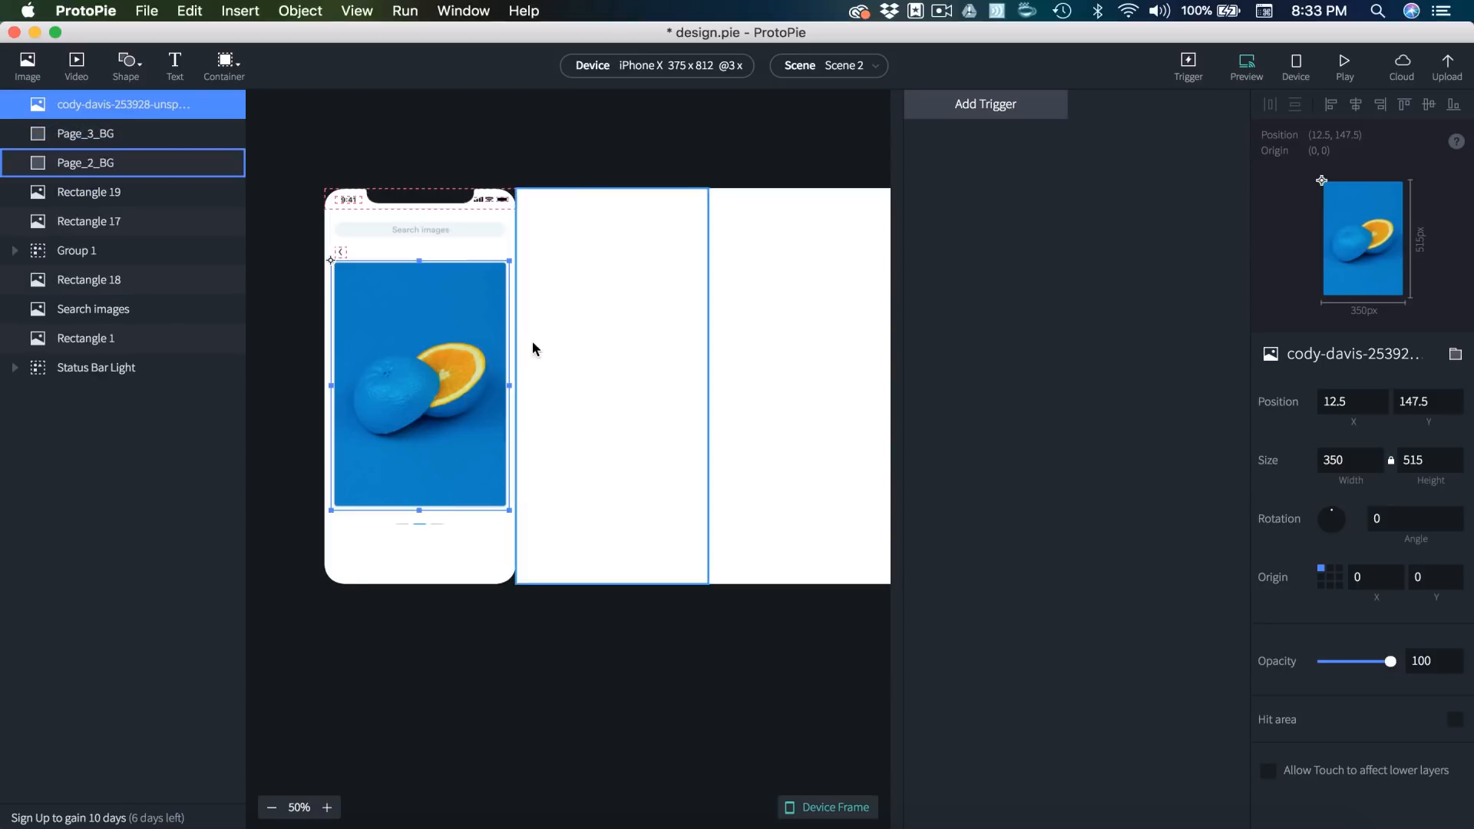
{"action": "left_click_drag", "start_coordinate": [422, 361], "coordinate": [615, 361]}
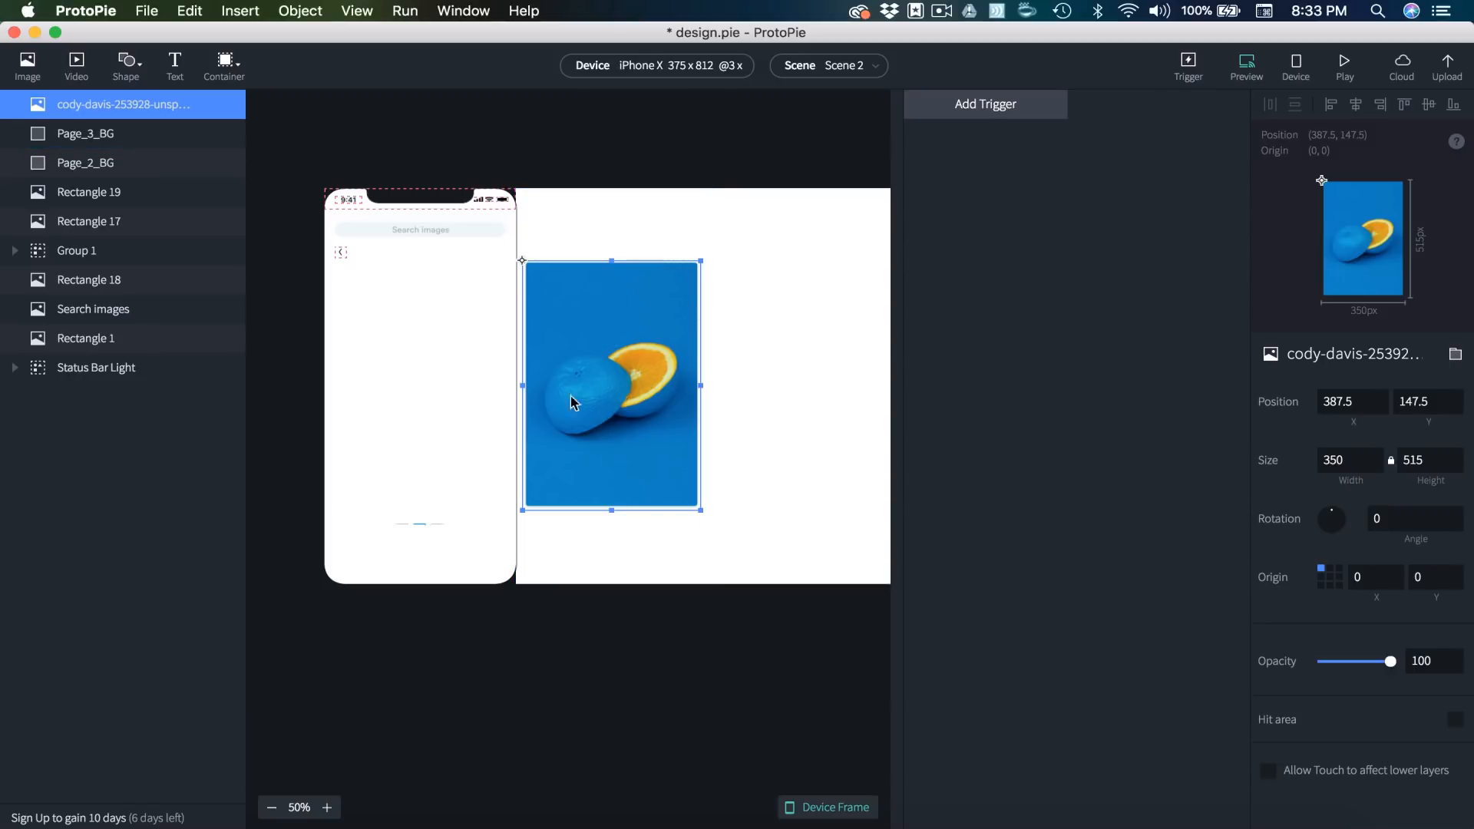
- Return to Scene 1, duplicate the Blue/Pink Move response and retarget the copy to the Blue orange layer
{"action": "left_click", "coordinate": [856, 65]}
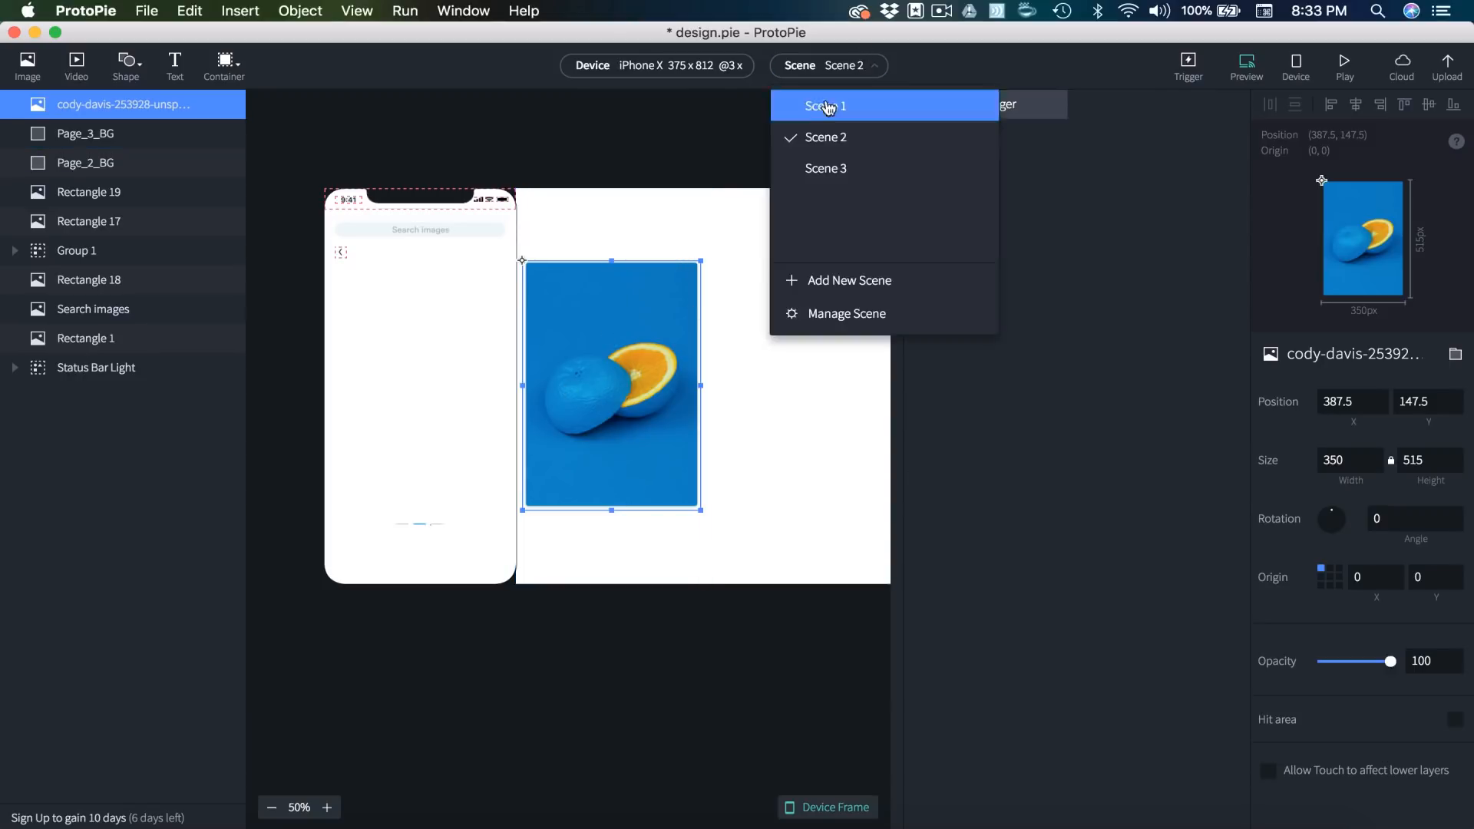
{"action": "left_click", "coordinate": [828, 108]}
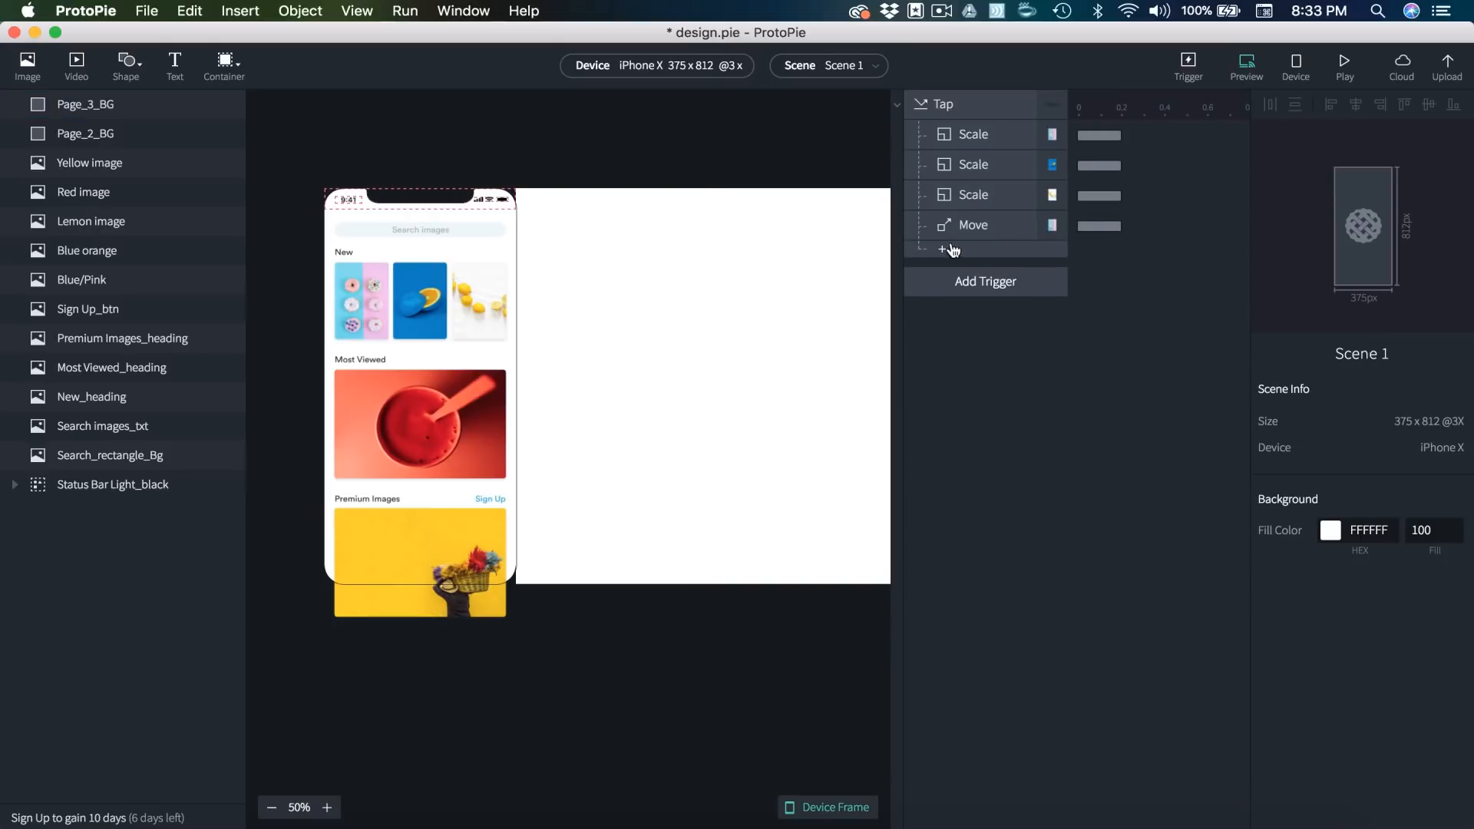
{"action": "left_click", "coordinate": [969, 227]}
{"action": "key", "text": "super+d"}
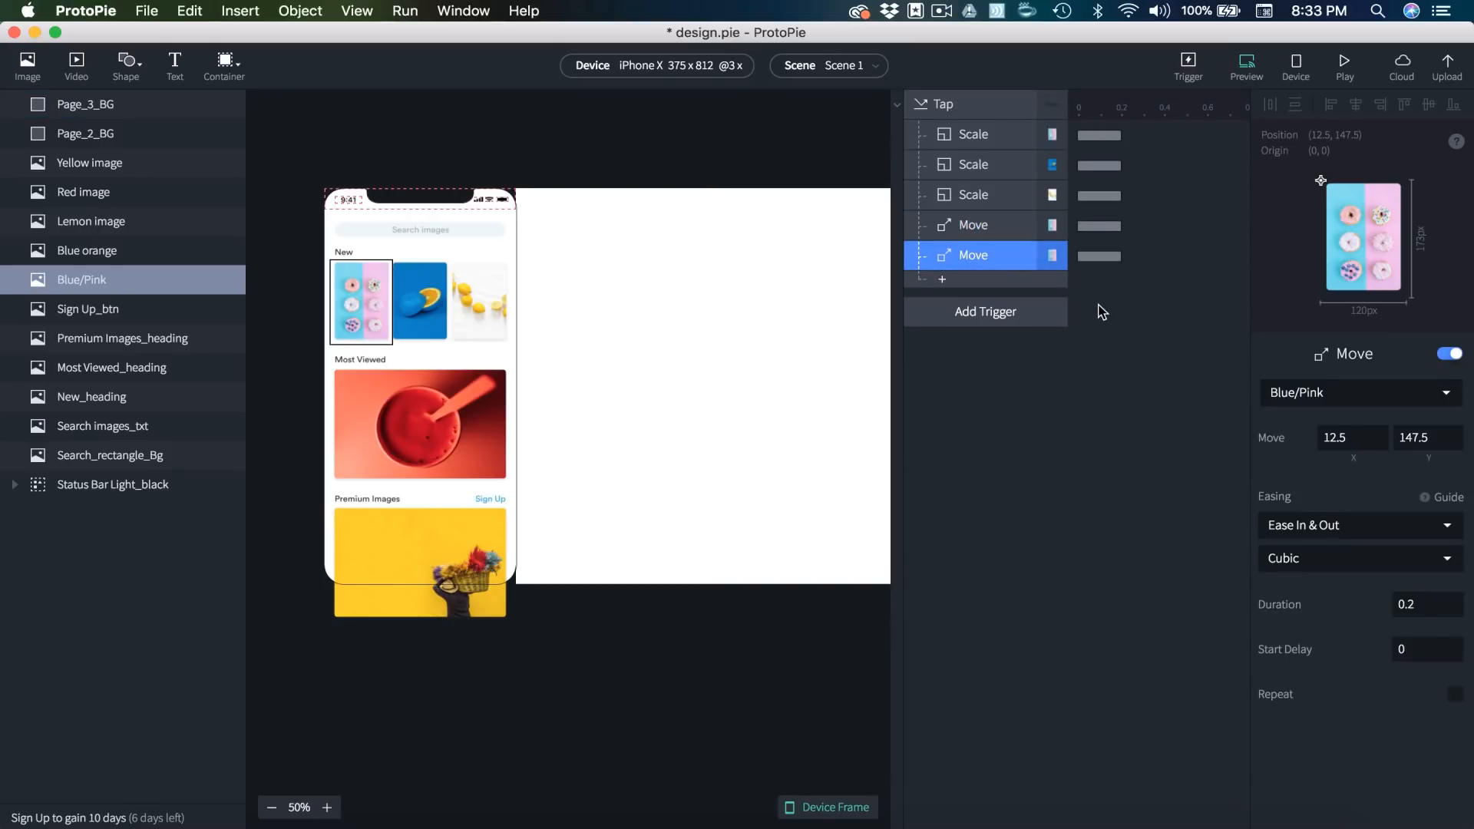
{"action": "left_click", "coordinate": [1333, 394]}
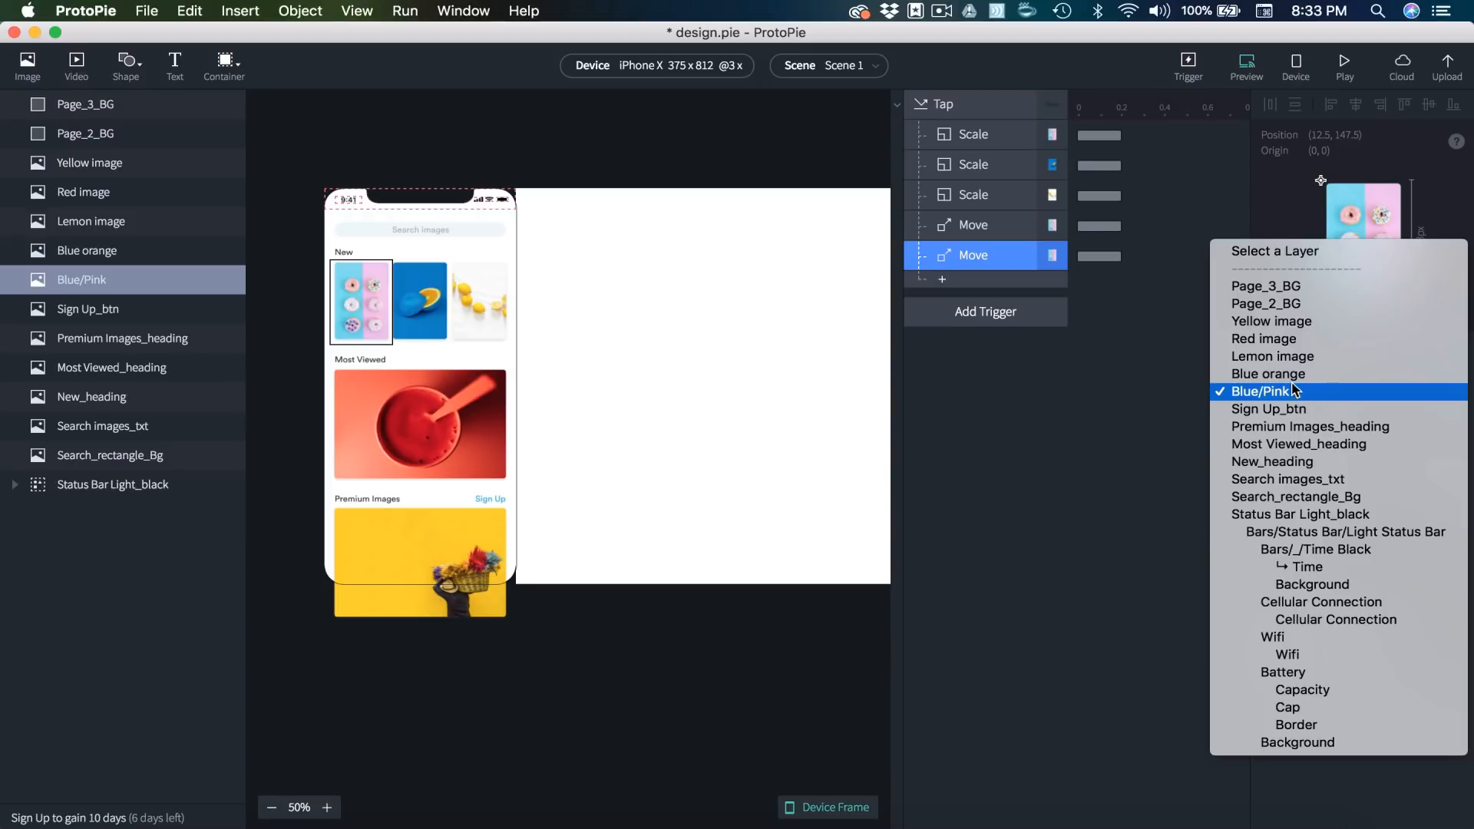
{"action": "left_click", "coordinate": [1268, 376]}
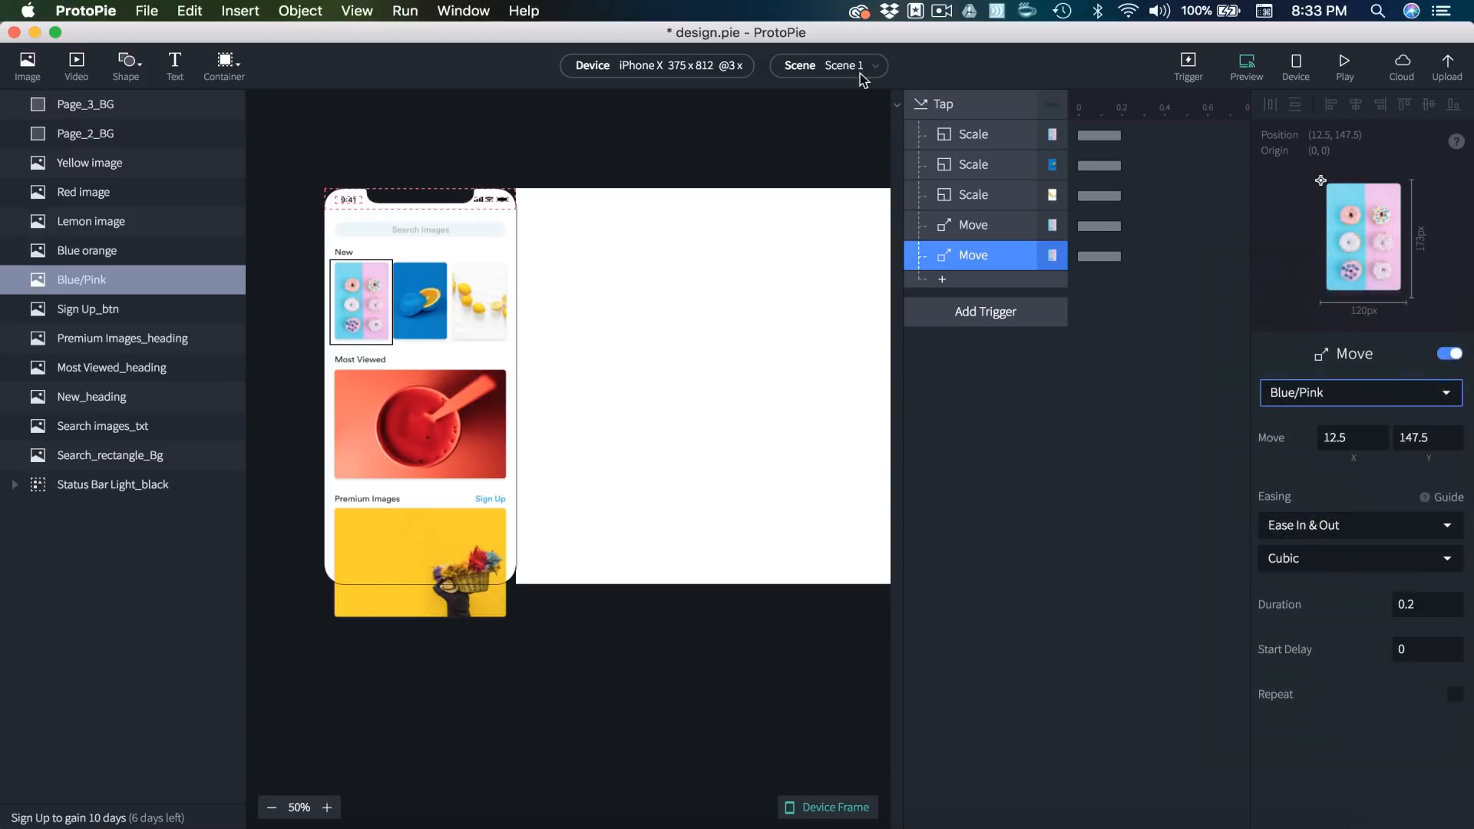
- Copy the large orange image's X position from Scene 2 and set the Blue orange Move in Scene 1 to X 387.5
{"action": "left_click", "coordinate": [851, 65]}
{"action": "left_click", "coordinate": [819, 135]}
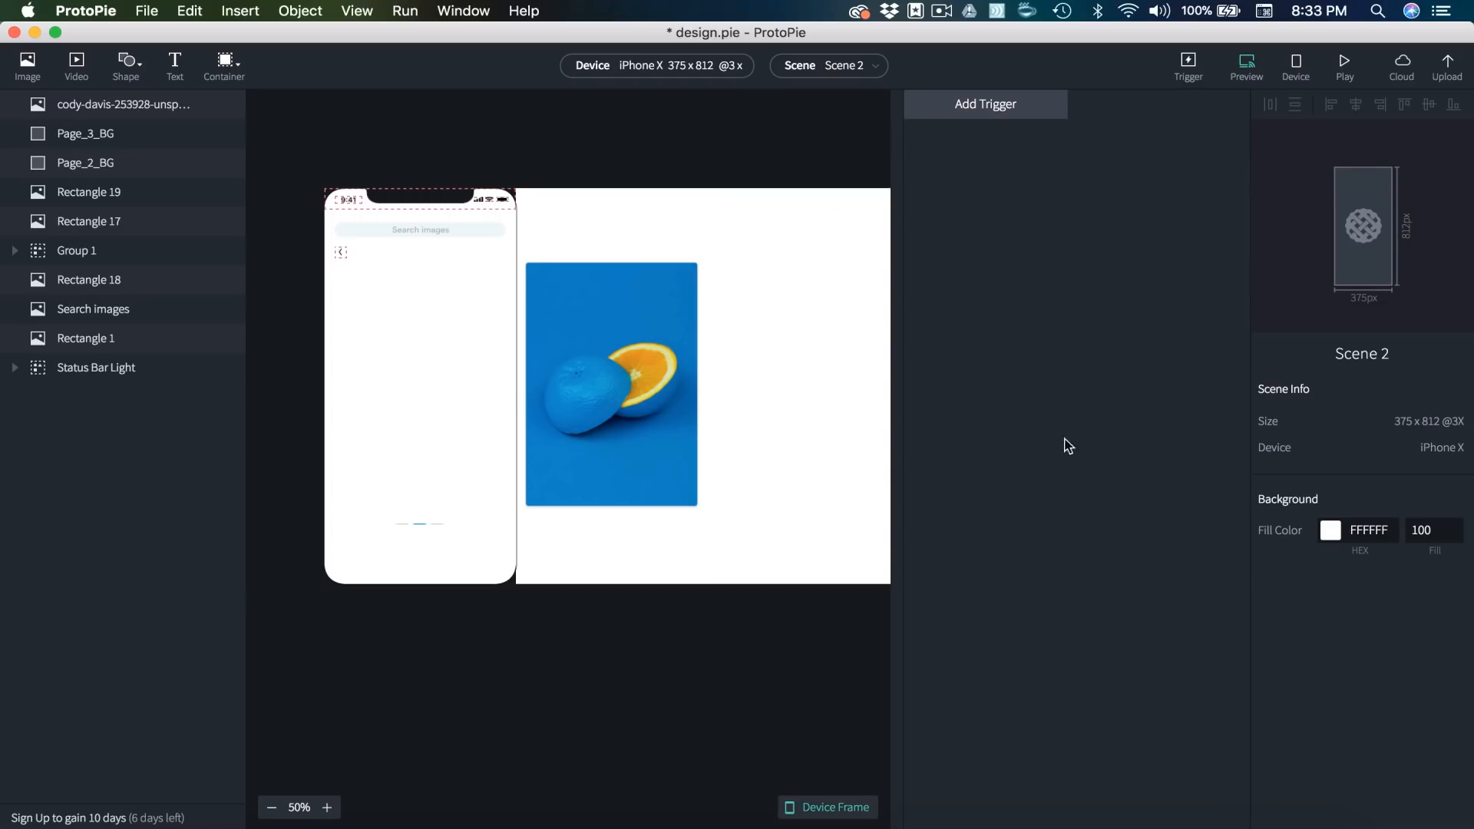
{"action": "left_click", "coordinate": [626, 391]}
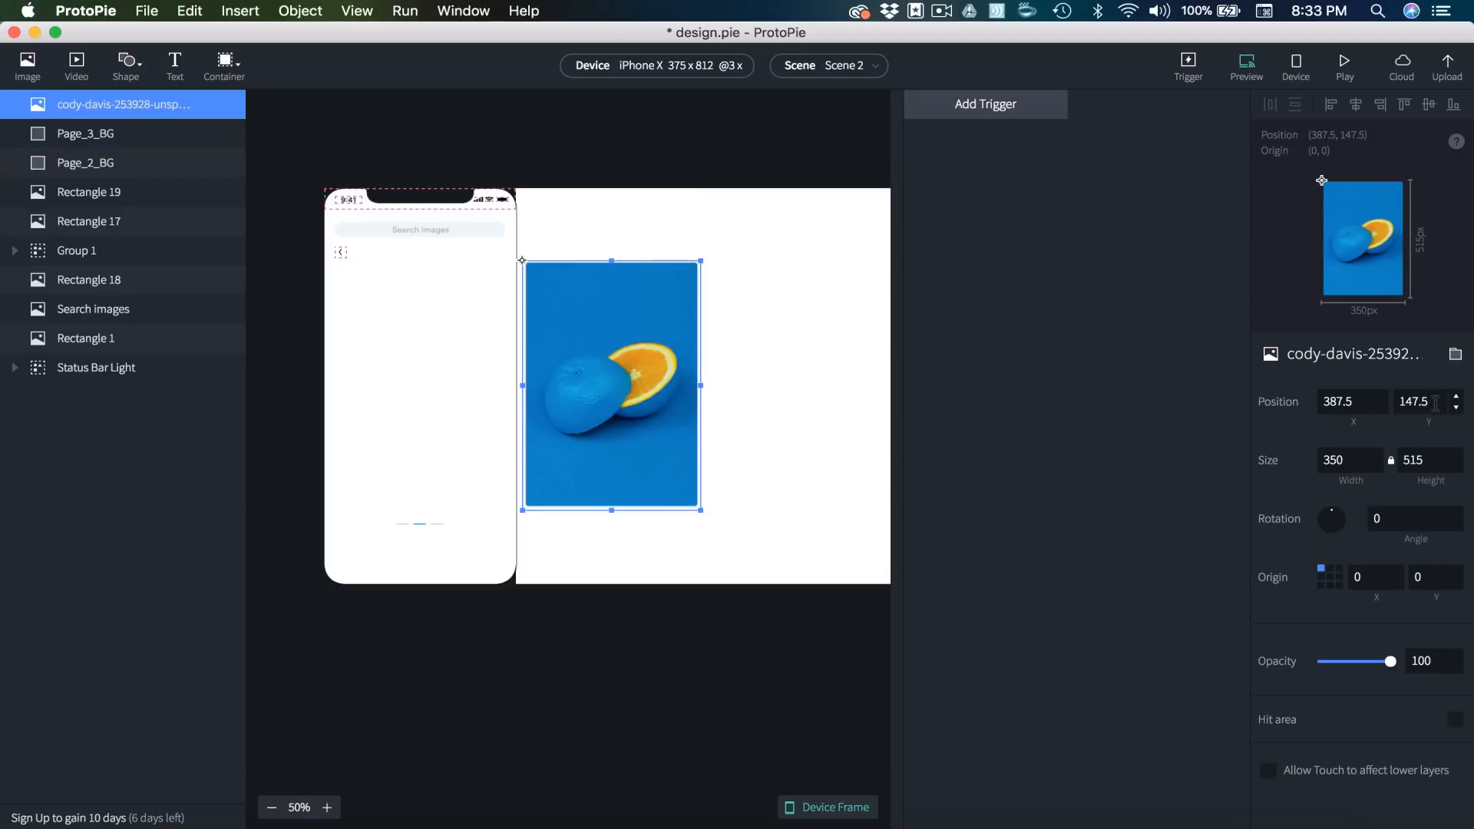
{"action": "left_click", "coordinate": [1364, 400]}
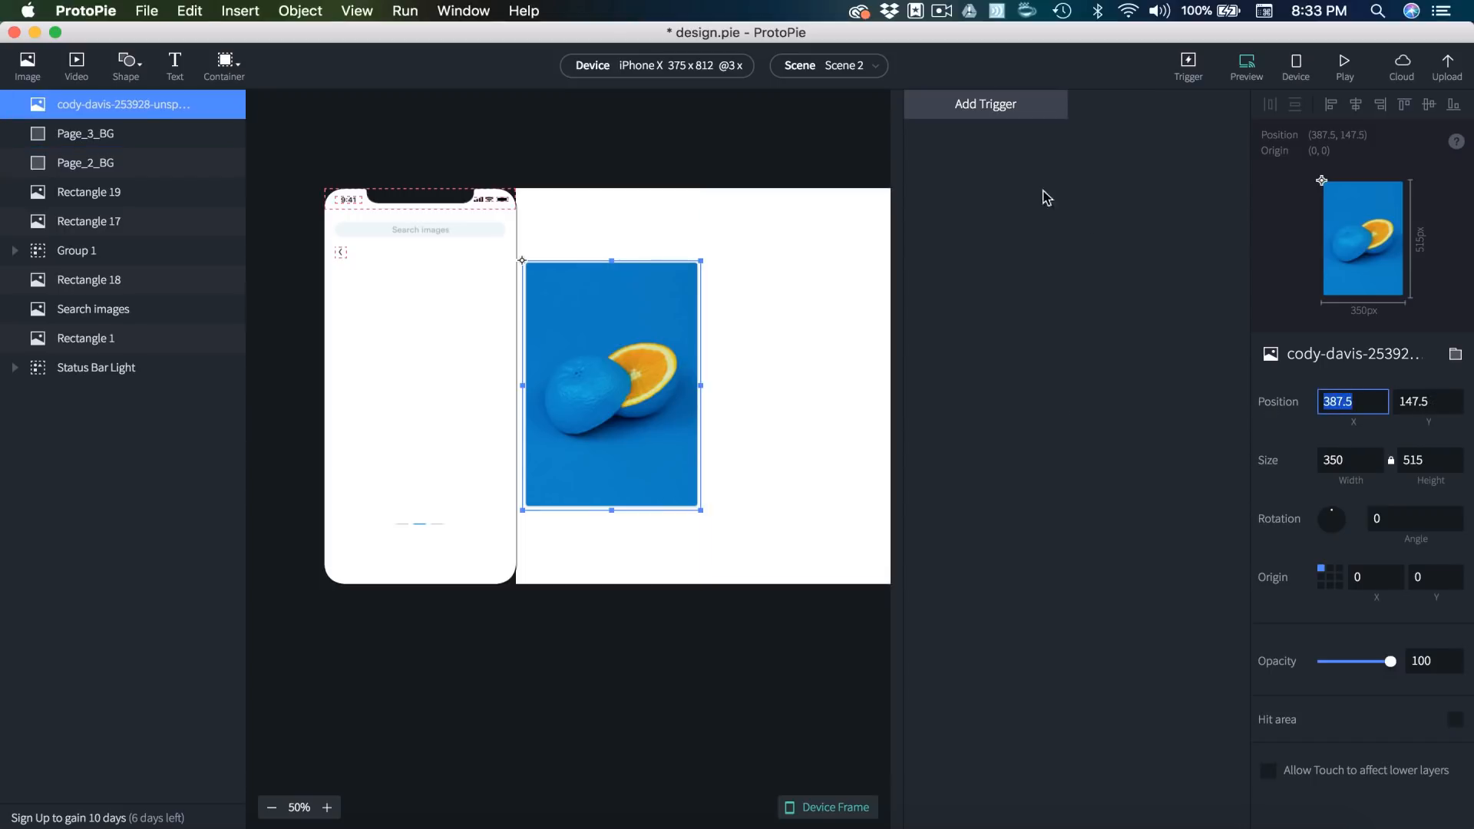
{"action": "left_click", "coordinate": [821, 65]}
{"action": "left_click", "coordinate": [820, 105]}
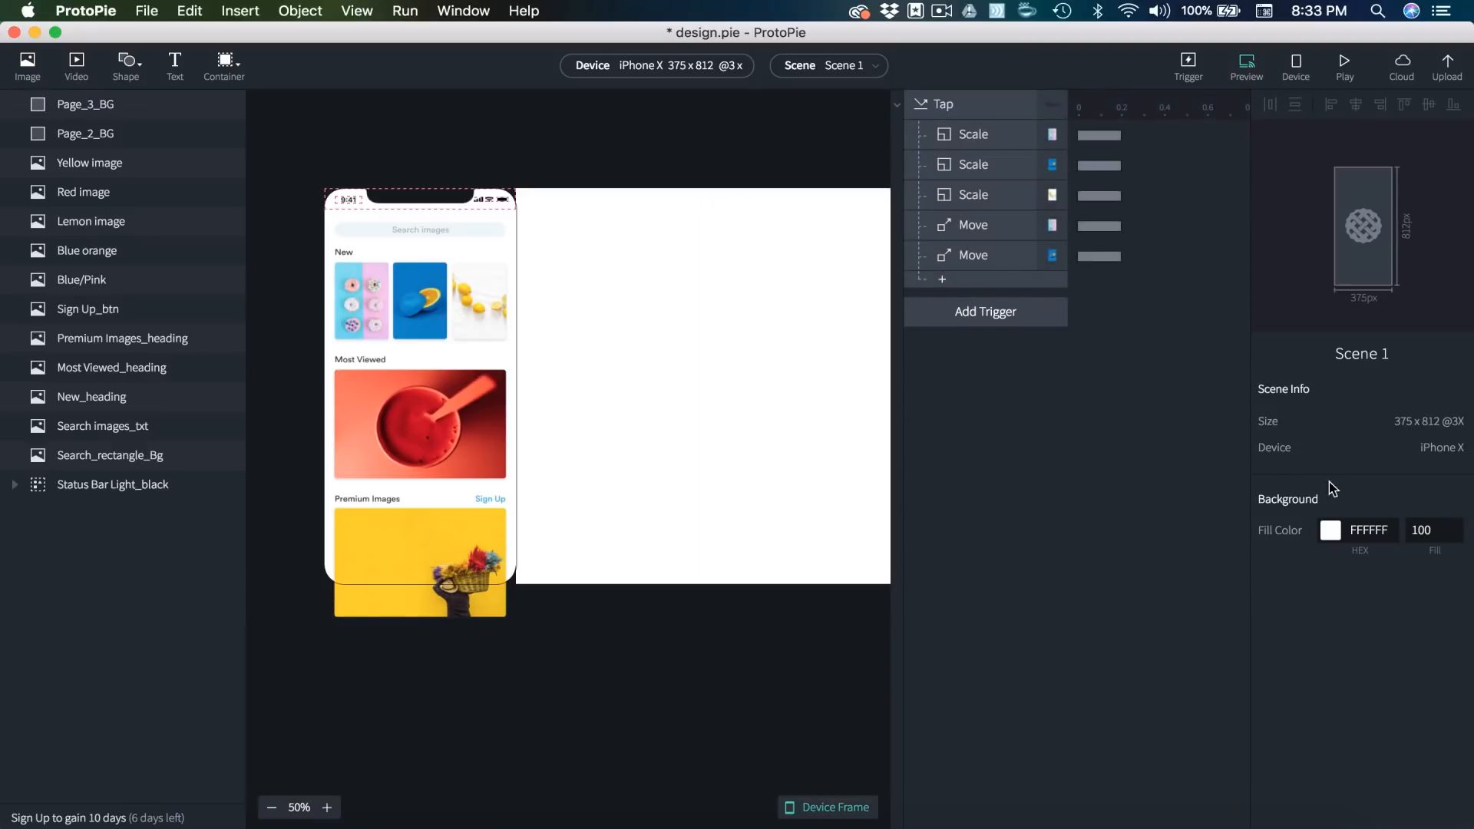
{"action": "left_click", "coordinate": [1001, 255]}
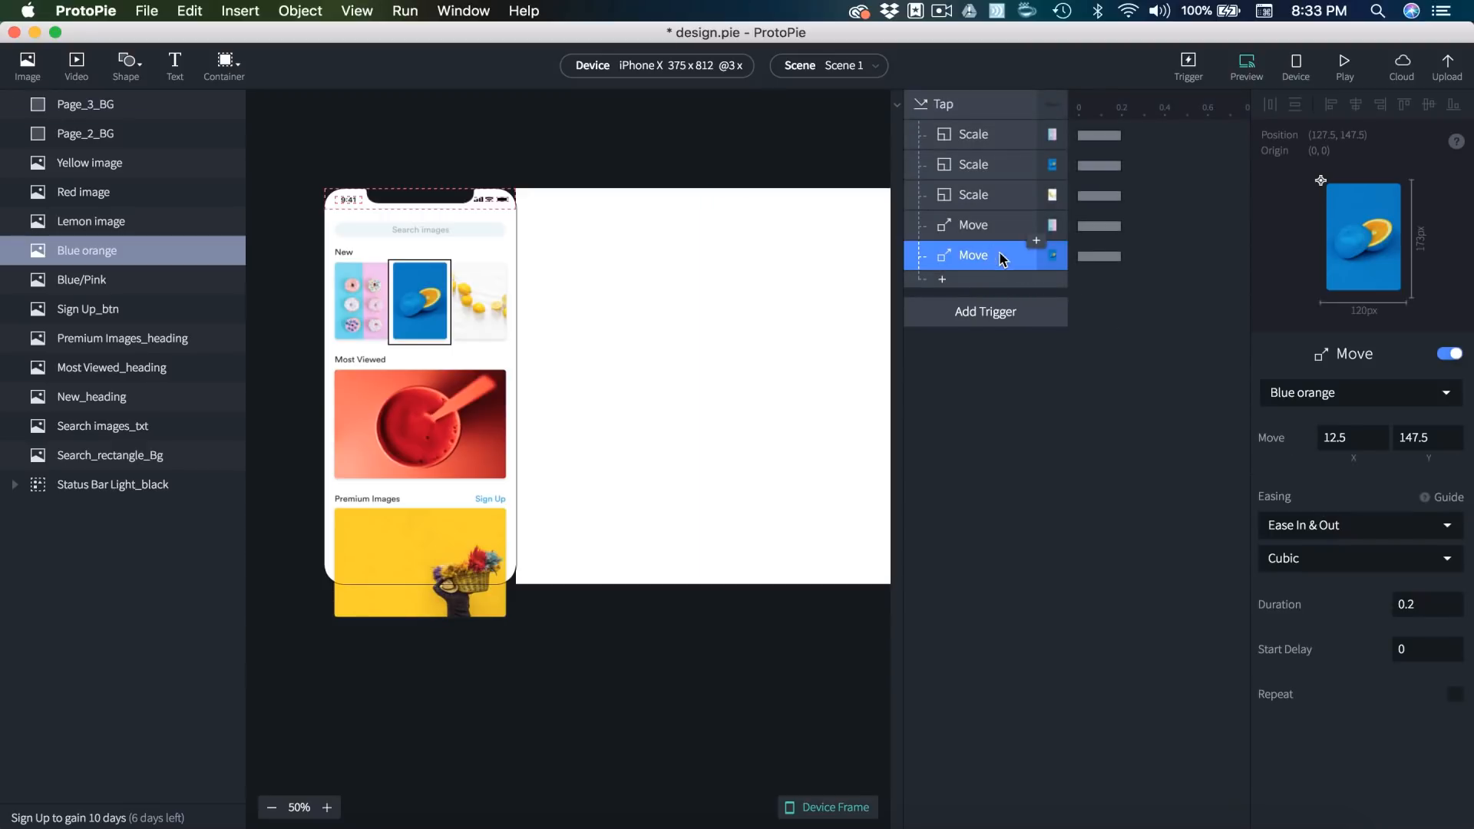
{"action": "left_click", "coordinate": [1360, 444]}
{"action": "type", "text": "387.5"}
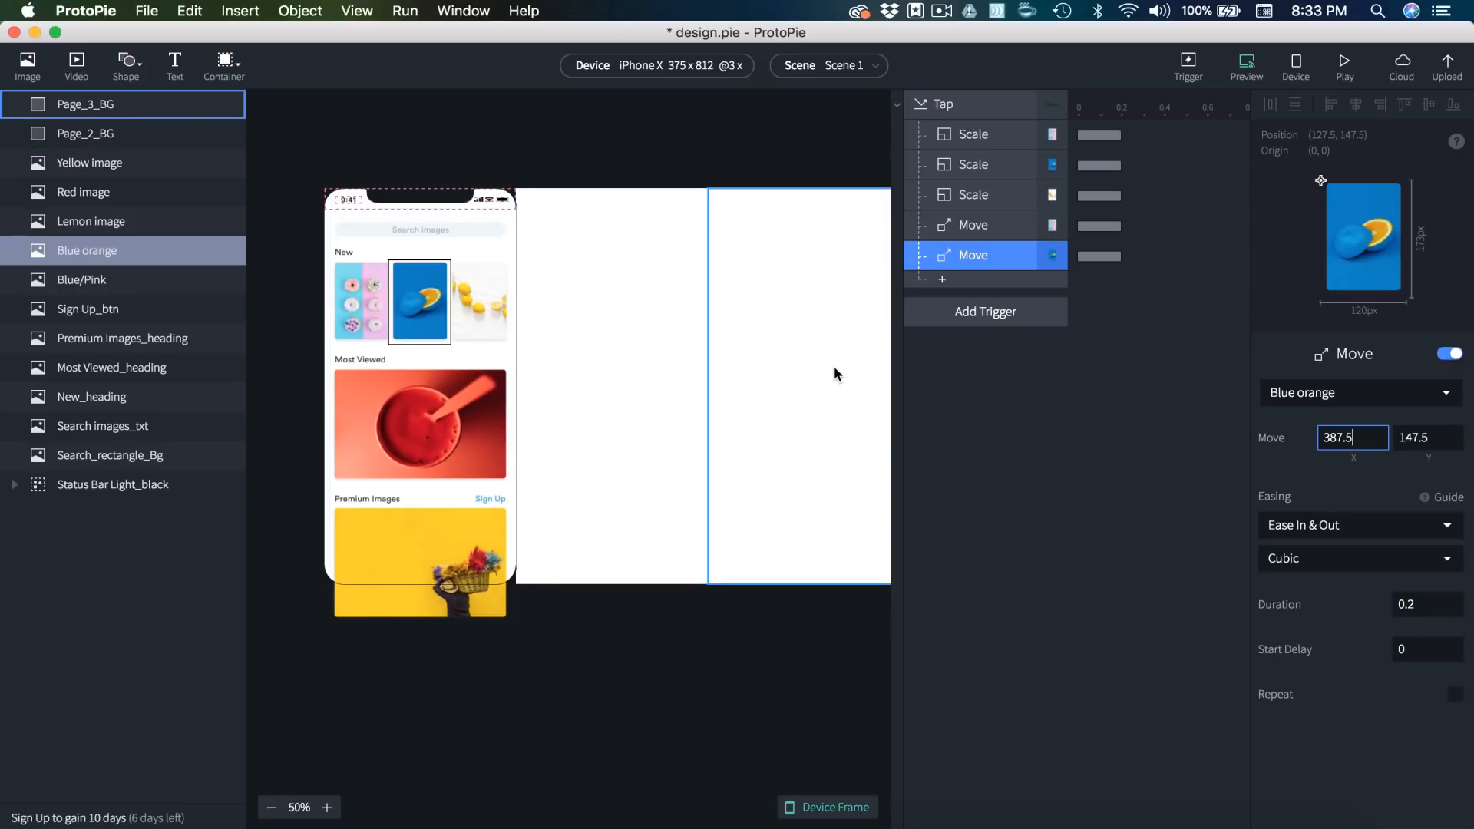
{"action": "left_click", "coordinate": [1159, 469]}
- Duplicate the Blue orange Move response and retarget the copy to the Lemon image layer
{"action": "left_click", "coordinate": [971, 259]}
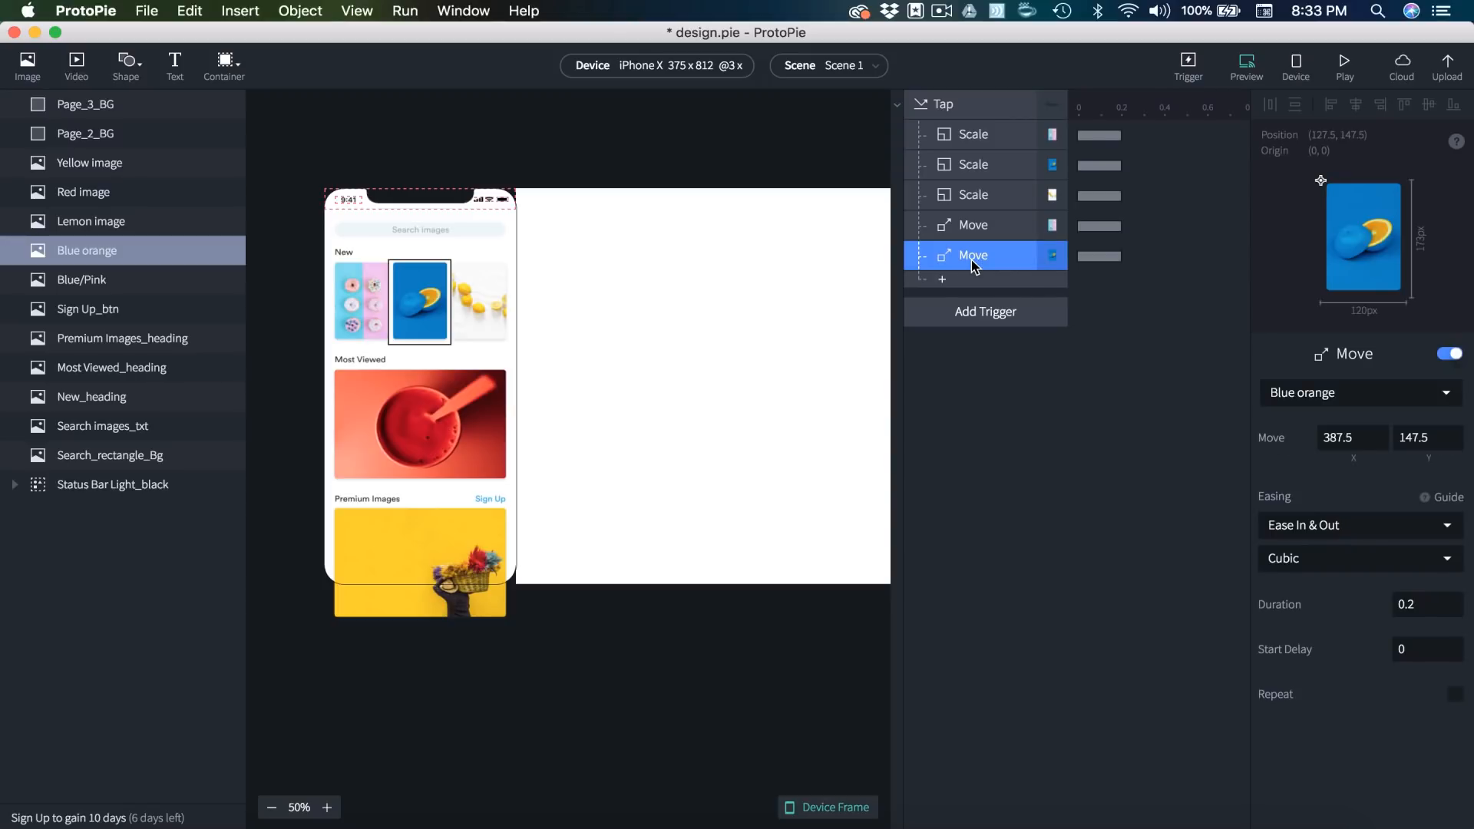
{"action": "key", "text": "super+d"}
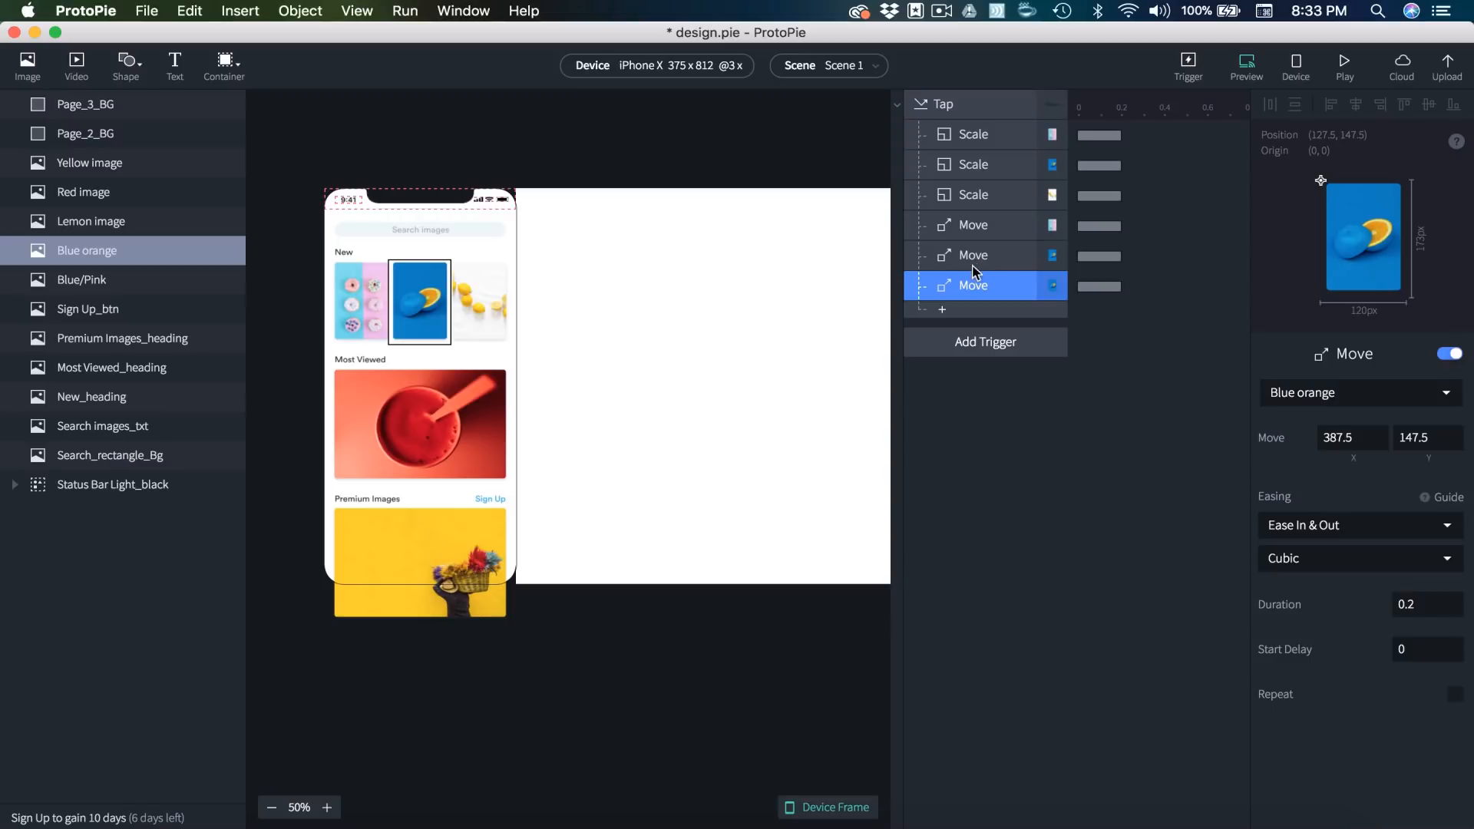
{"action": "left_click", "coordinate": [1312, 396]}
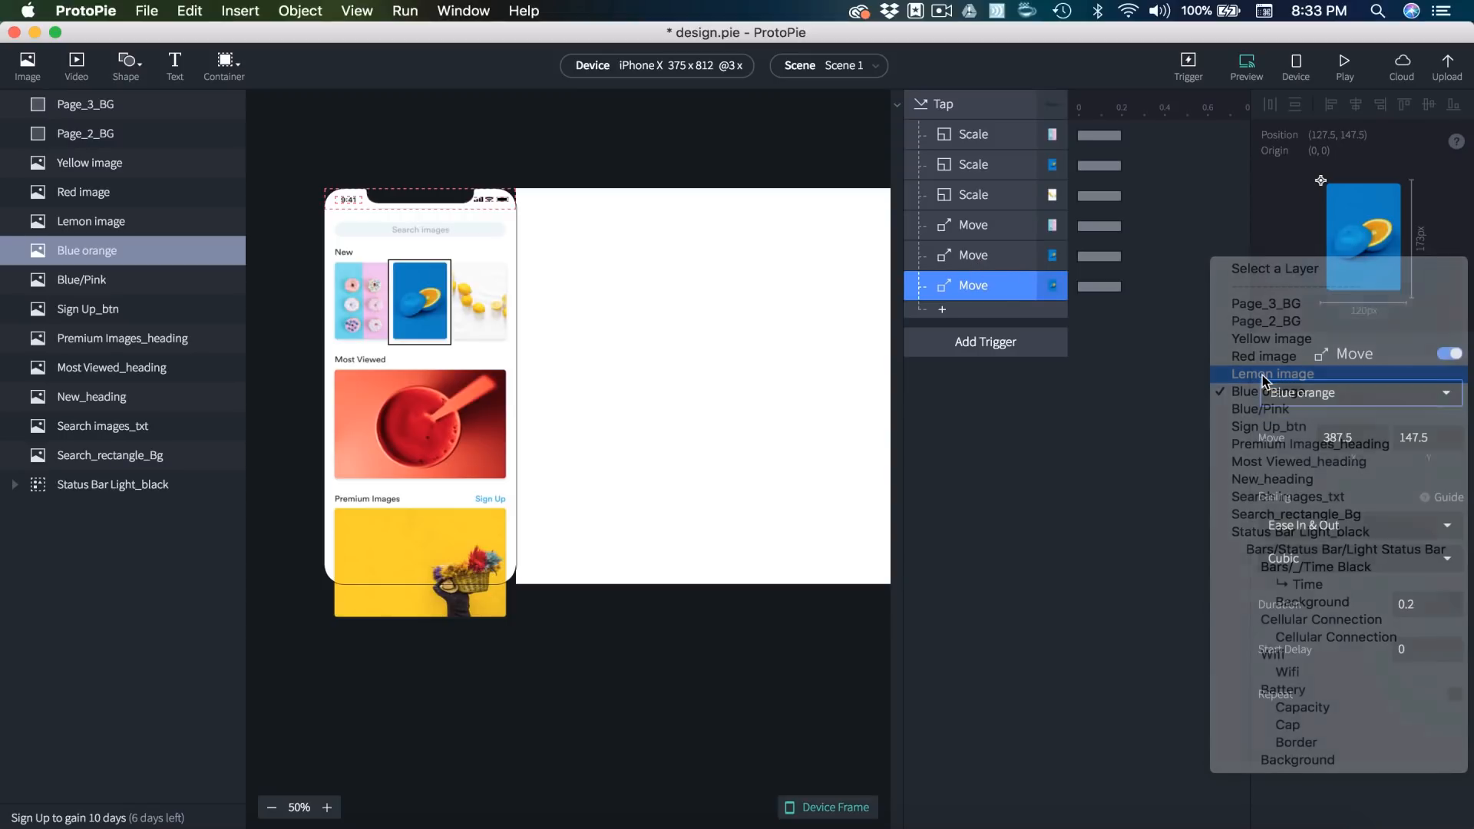
{"action": "left_click", "coordinate": [1262, 374]}
- Move Scene 2's large orange image onto the third page at X 762.5, Y 148.5
{"action": "left_click", "coordinate": [803, 68]}
{"action": "left_click", "coordinate": [815, 134]}
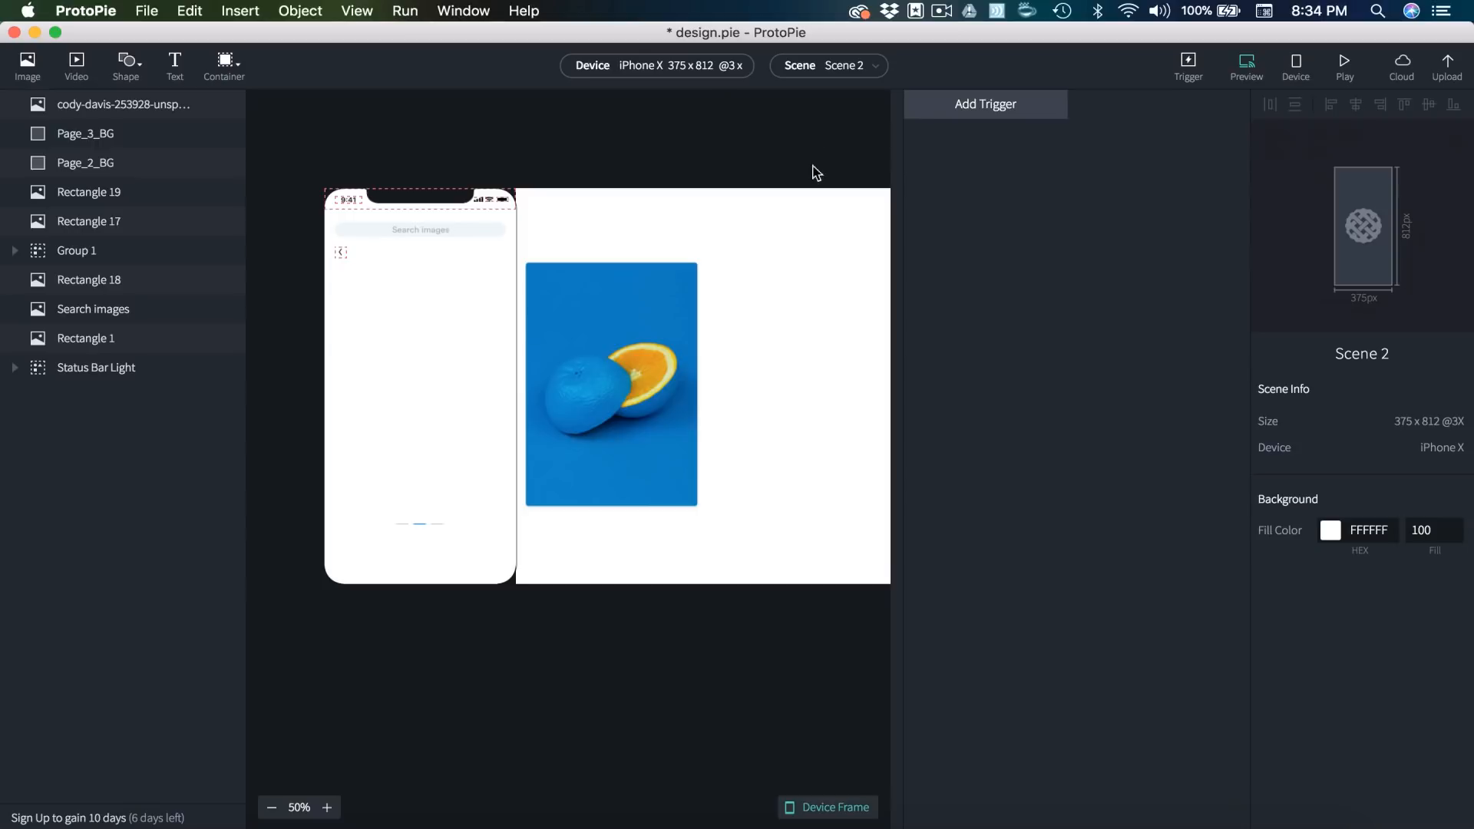
{"action": "left_click_drag", "start_coordinate": [610, 376], "coordinate": [816, 385]}
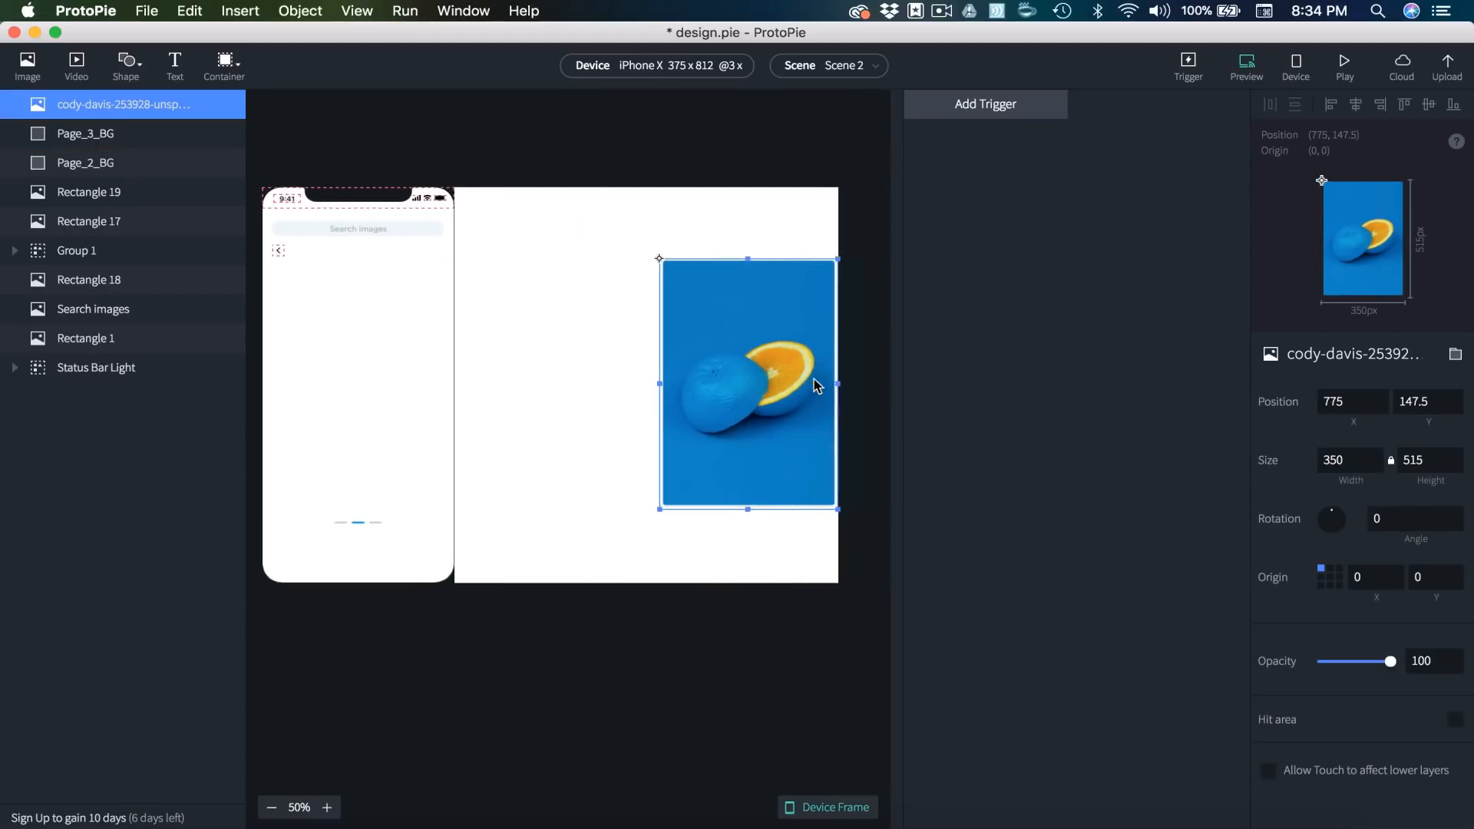
{"action": "left_click_drag", "start_coordinate": [701, 367], "coordinate": [691, 375]}
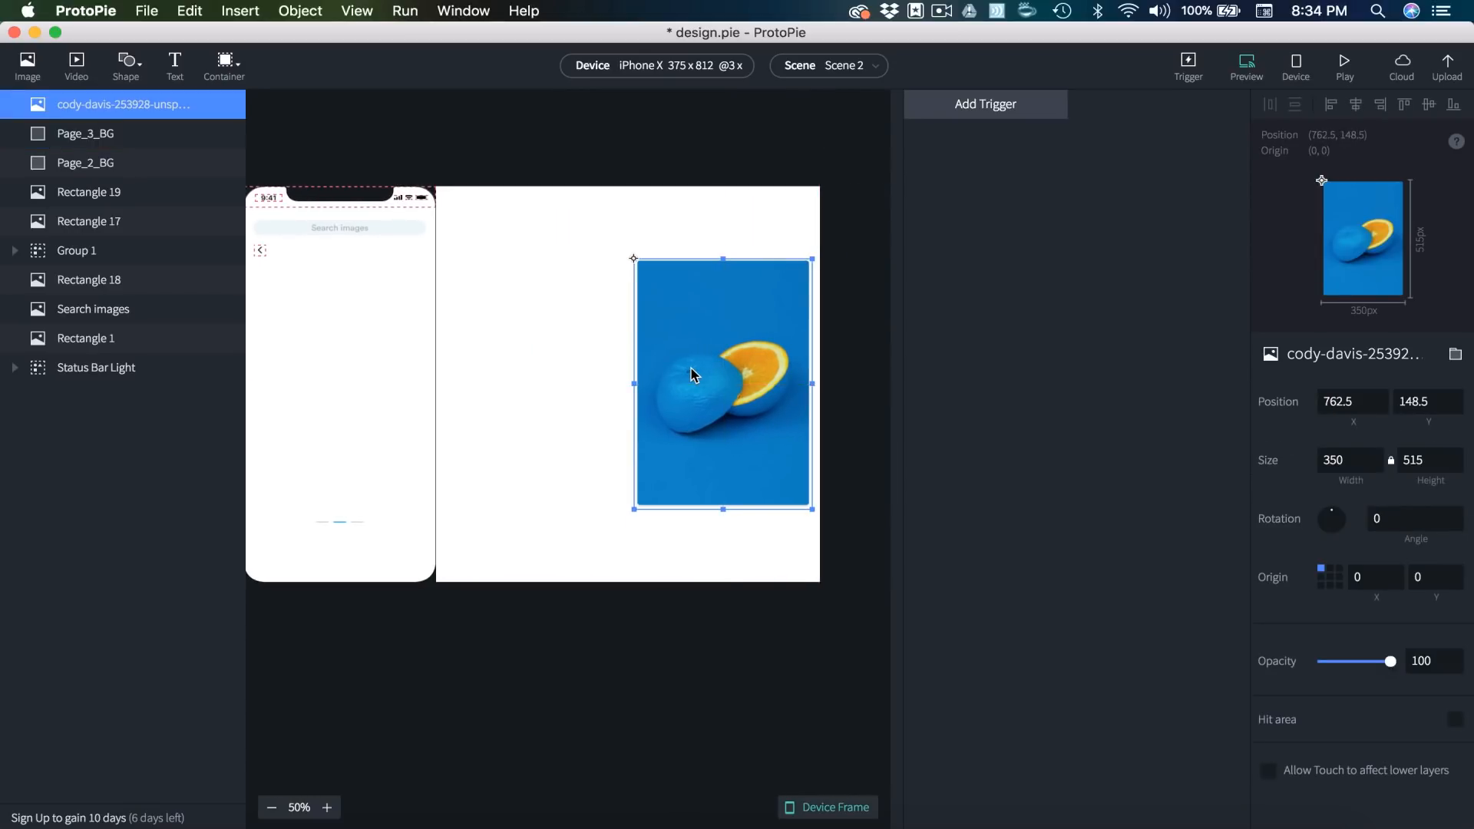
- Copy the large orange image's X position from Scene 2 and set the Lemon image Move in Scene 1 to X 762.5
{"action": "left_click", "coordinate": [1355, 402]}
{"action": "key", "text": "super+c"}
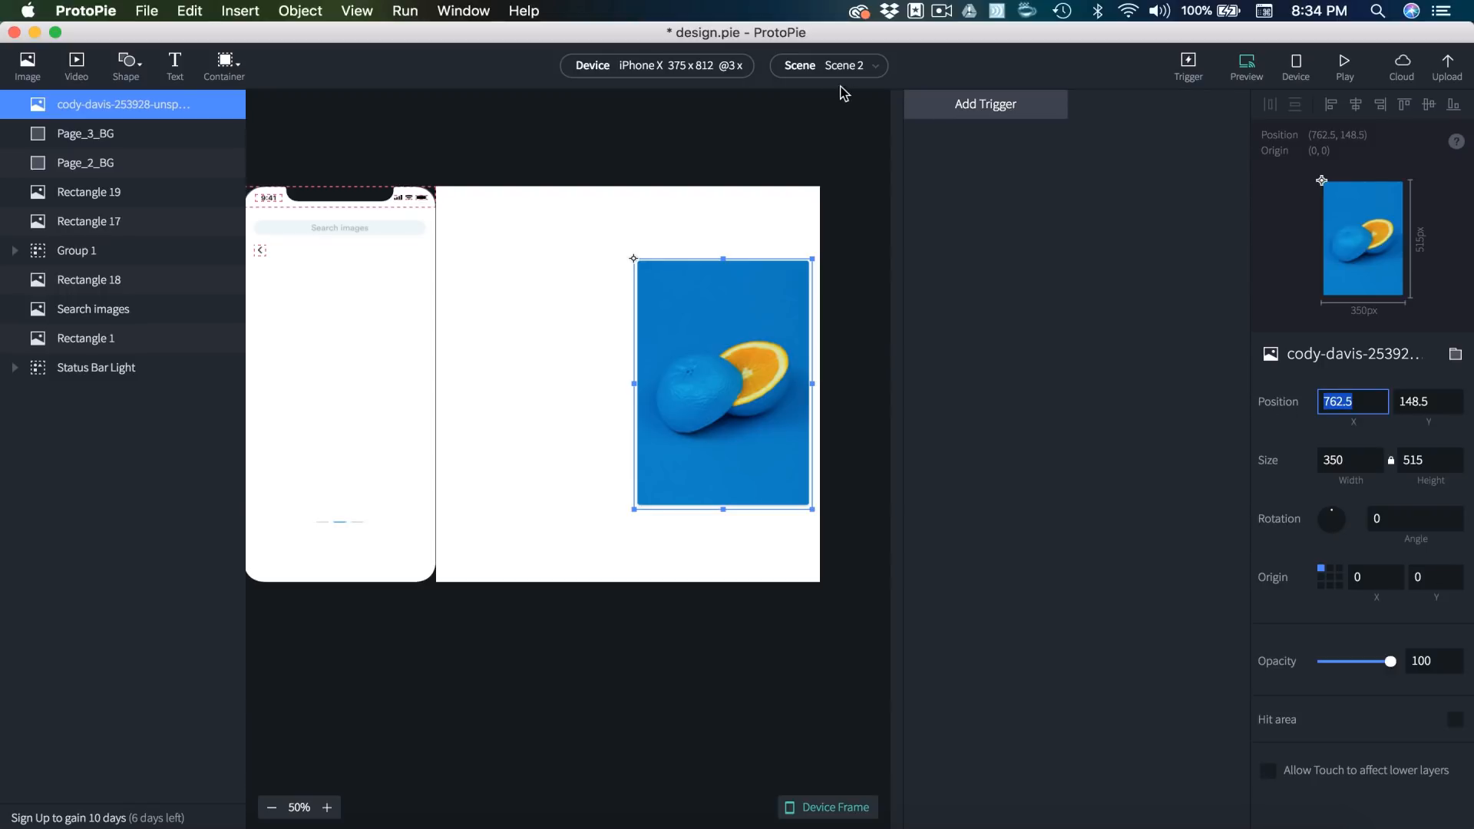
{"action": "left_click", "coordinate": [827, 66]}
{"action": "left_click", "coordinate": [827, 105]}
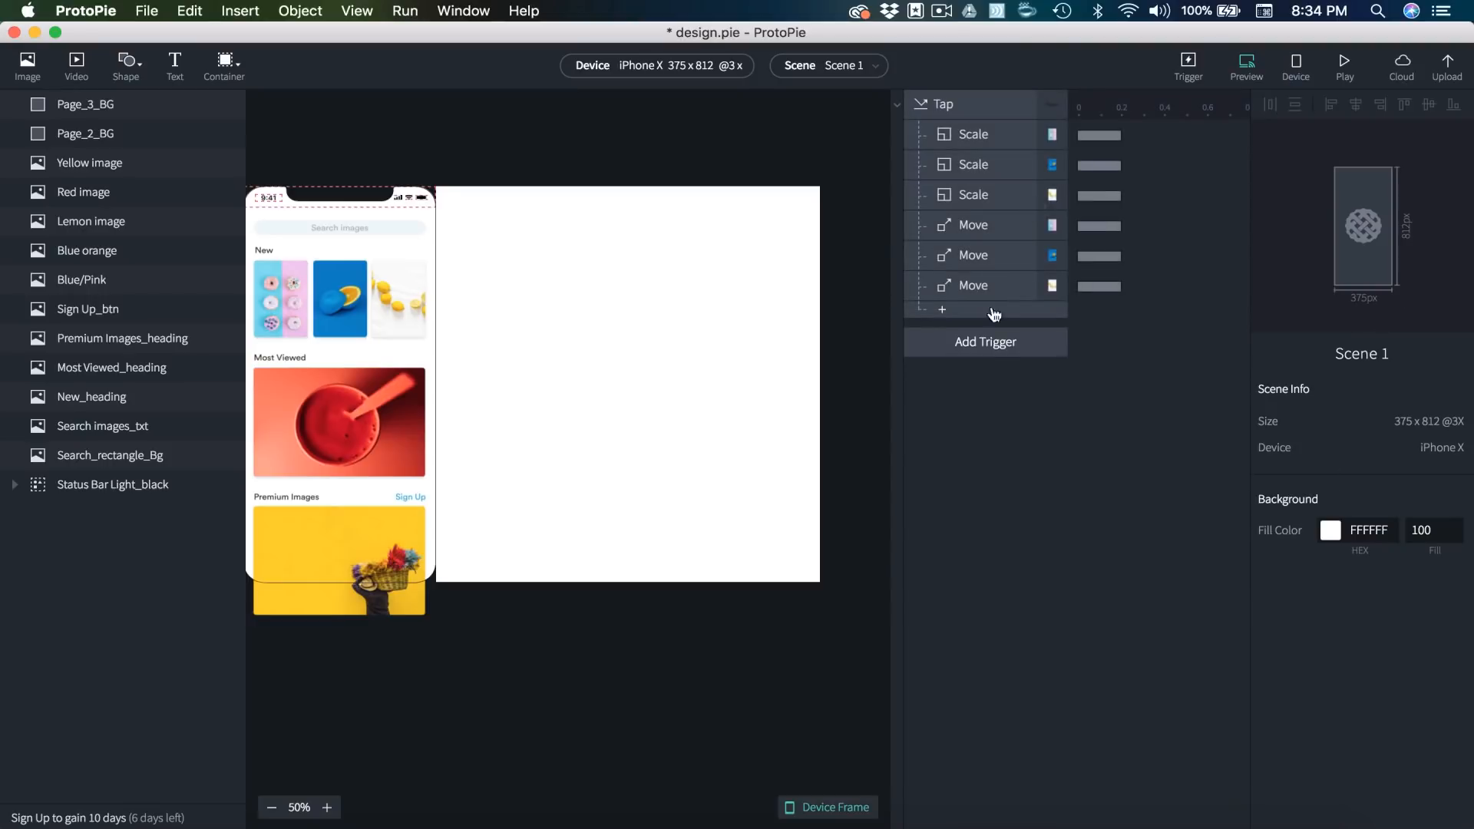
{"action": "left_click", "coordinate": [973, 286]}
{"action": "left_click_drag", "start_coordinate": [1356, 440], "coordinate": [1273, 444]}
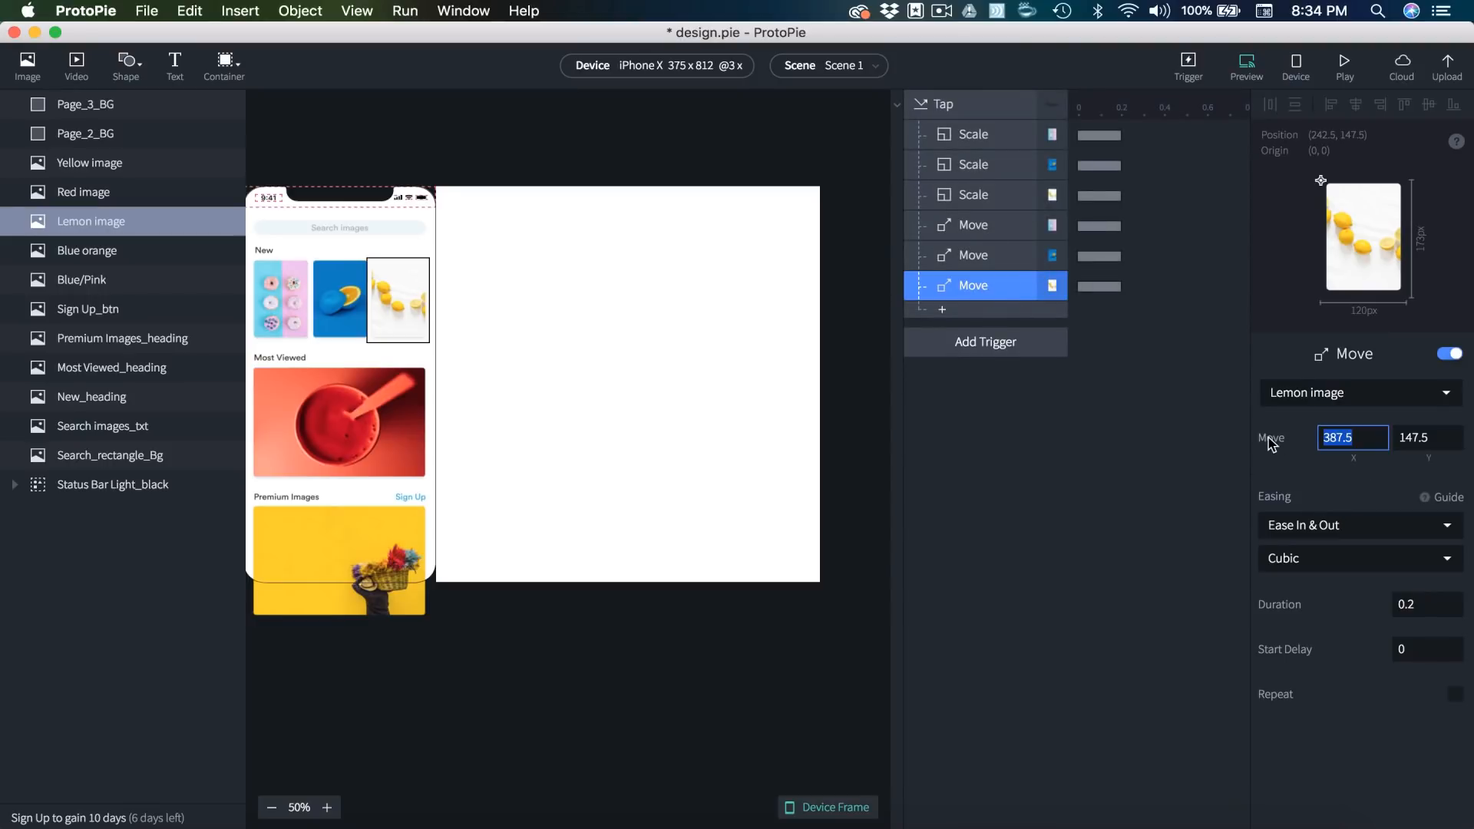
{"action": "key", "text": "super+v"}
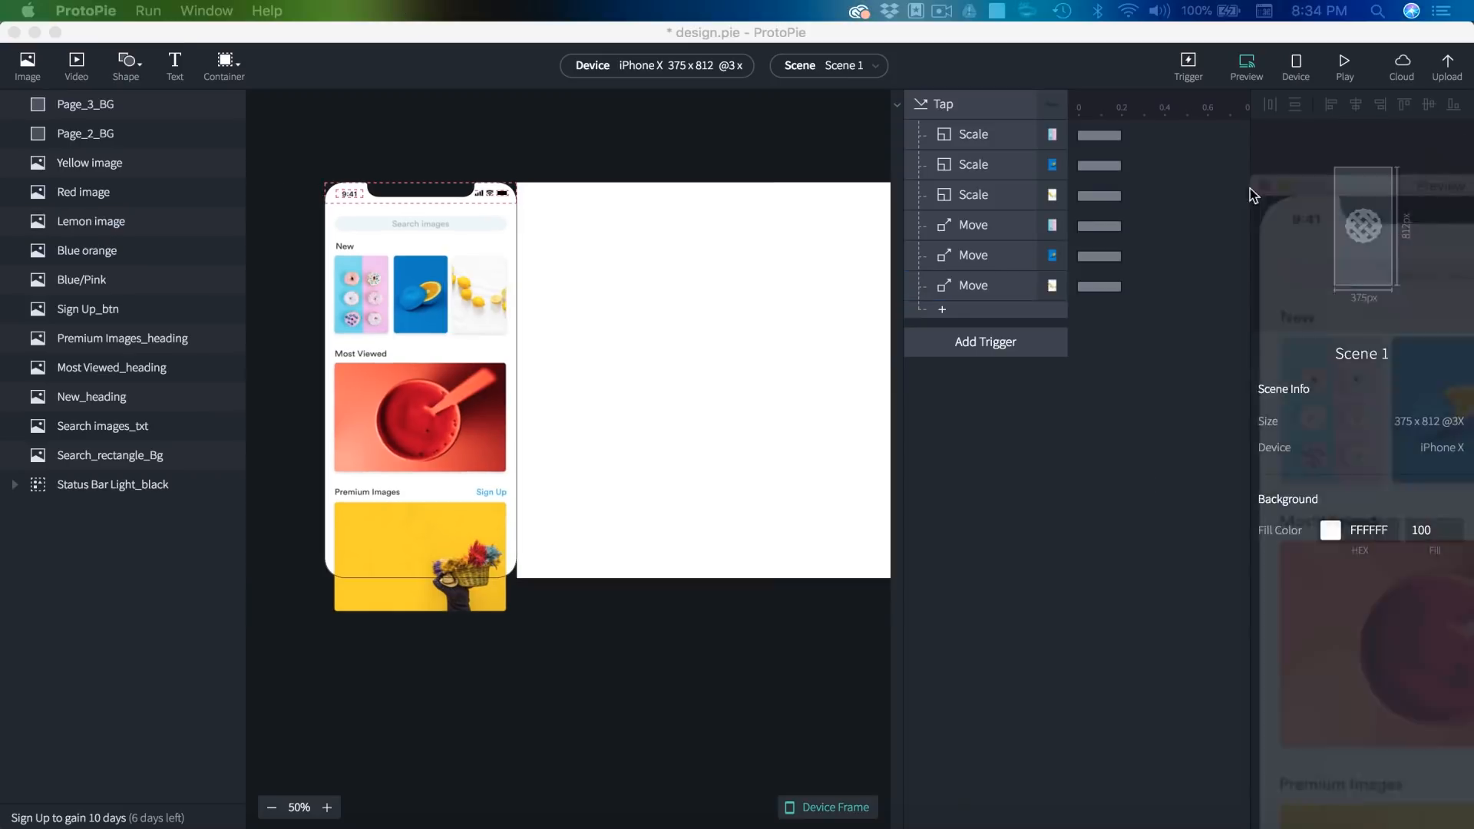
- Preview the prototype and tap the New heading to check how the three images scale and move
{"action": "left_click_drag", "start_coordinate": [1250, 189], "coordinate": [855, 17]}
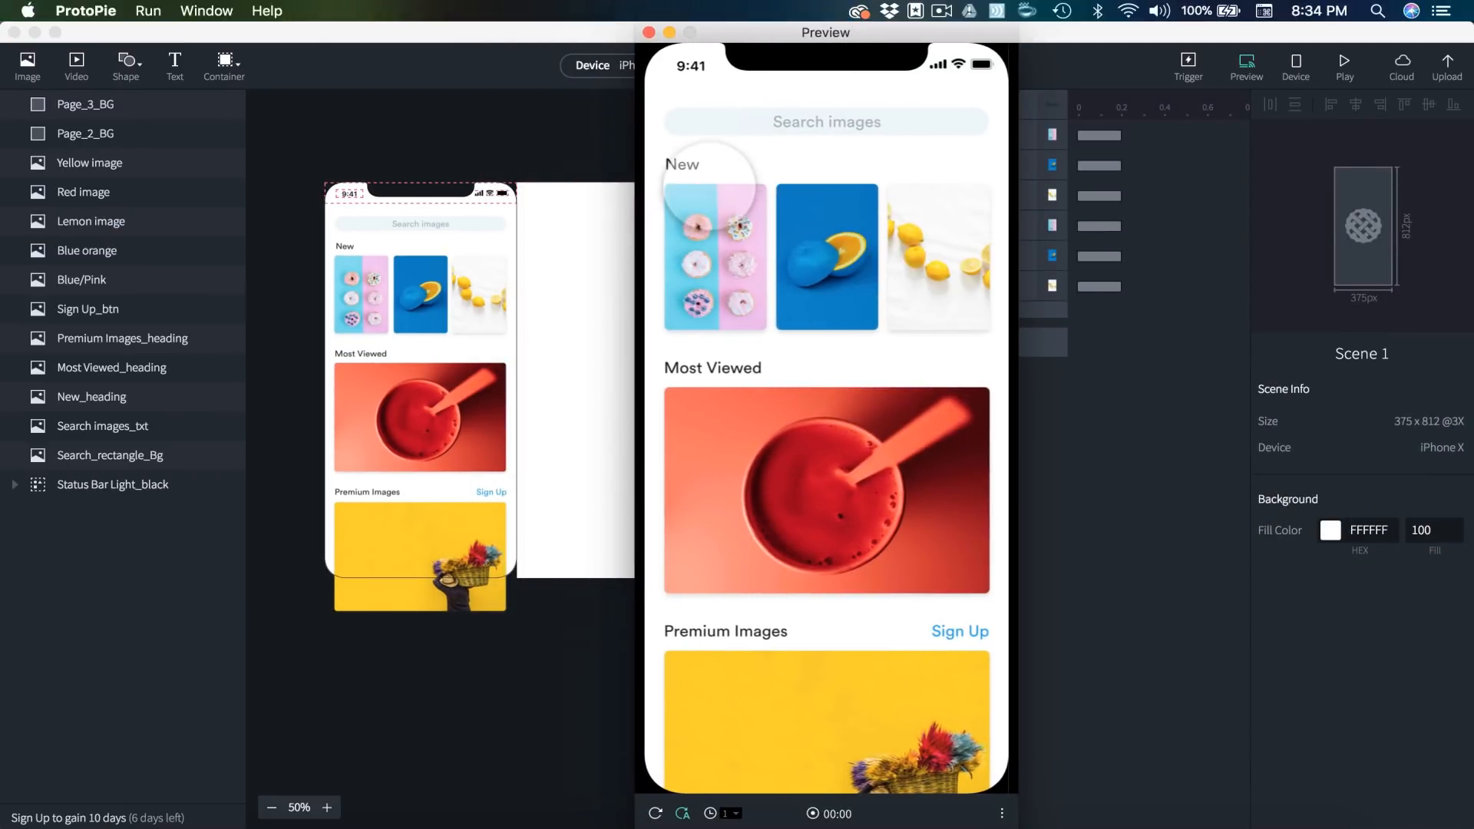
{"action": "left_click", "coordinate": [709, 192]}
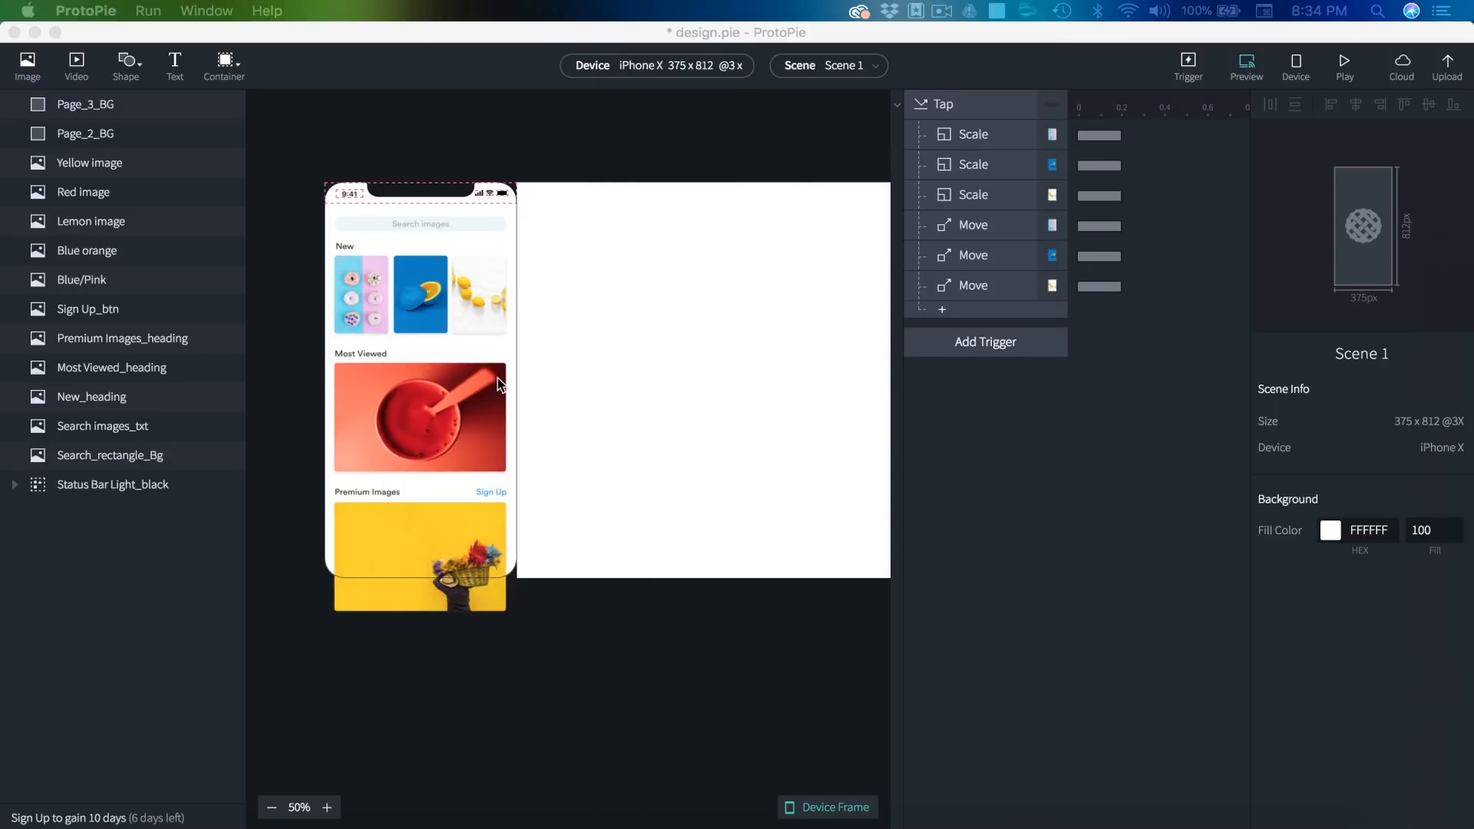
{"action": "scroll", "coordinate": [497, 377], "scroll_direction": "right", "scroll_amount": 2}
{"action": "scroll", "coordinate": [637, 495], "scroll_direction": "left", "scroll_amount": 1}
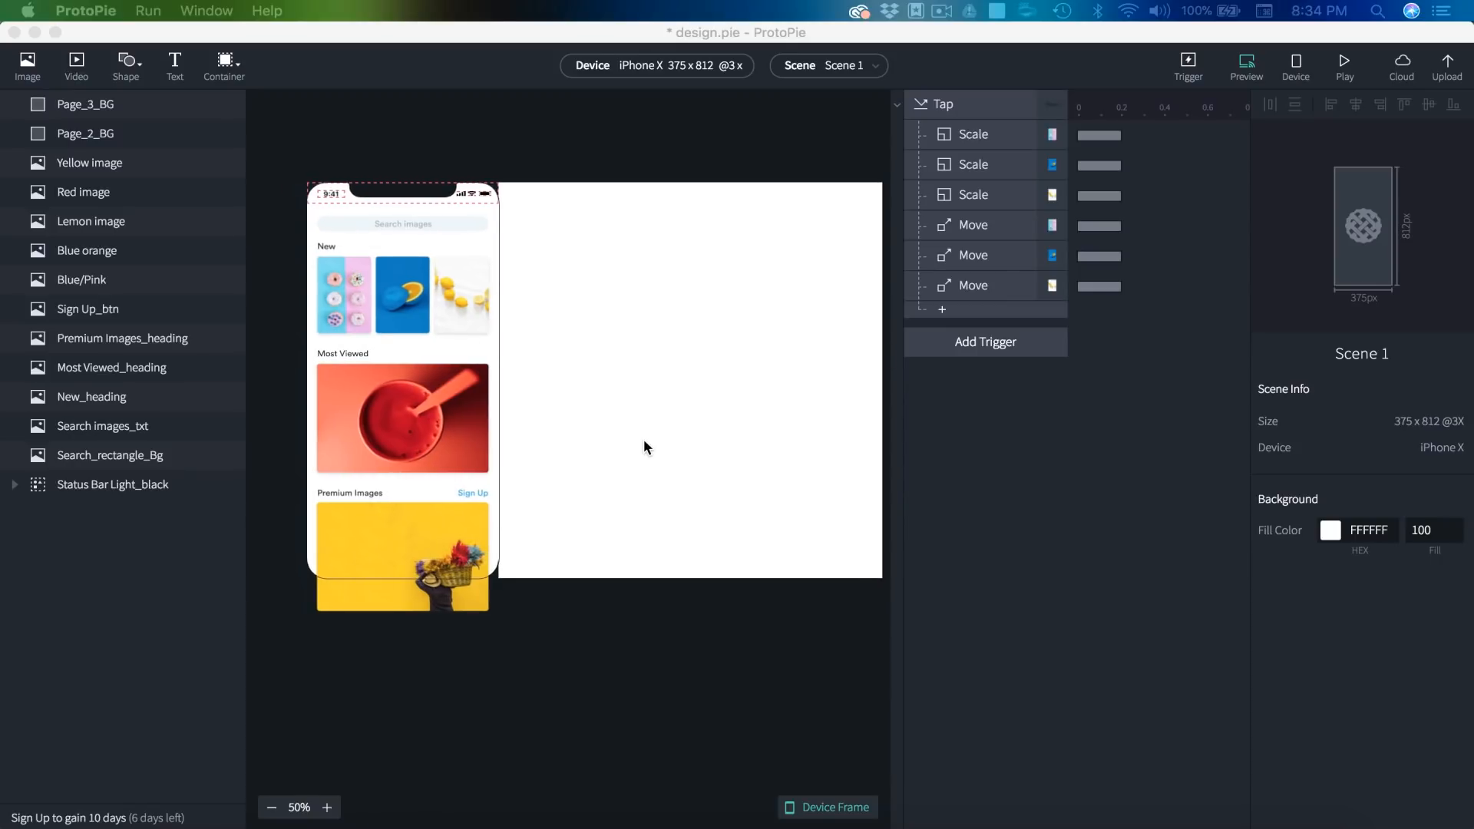
{"action": "scroll", "coordinate": [645, 445], "scroll_direction": "right", "scroll_amount": 1}
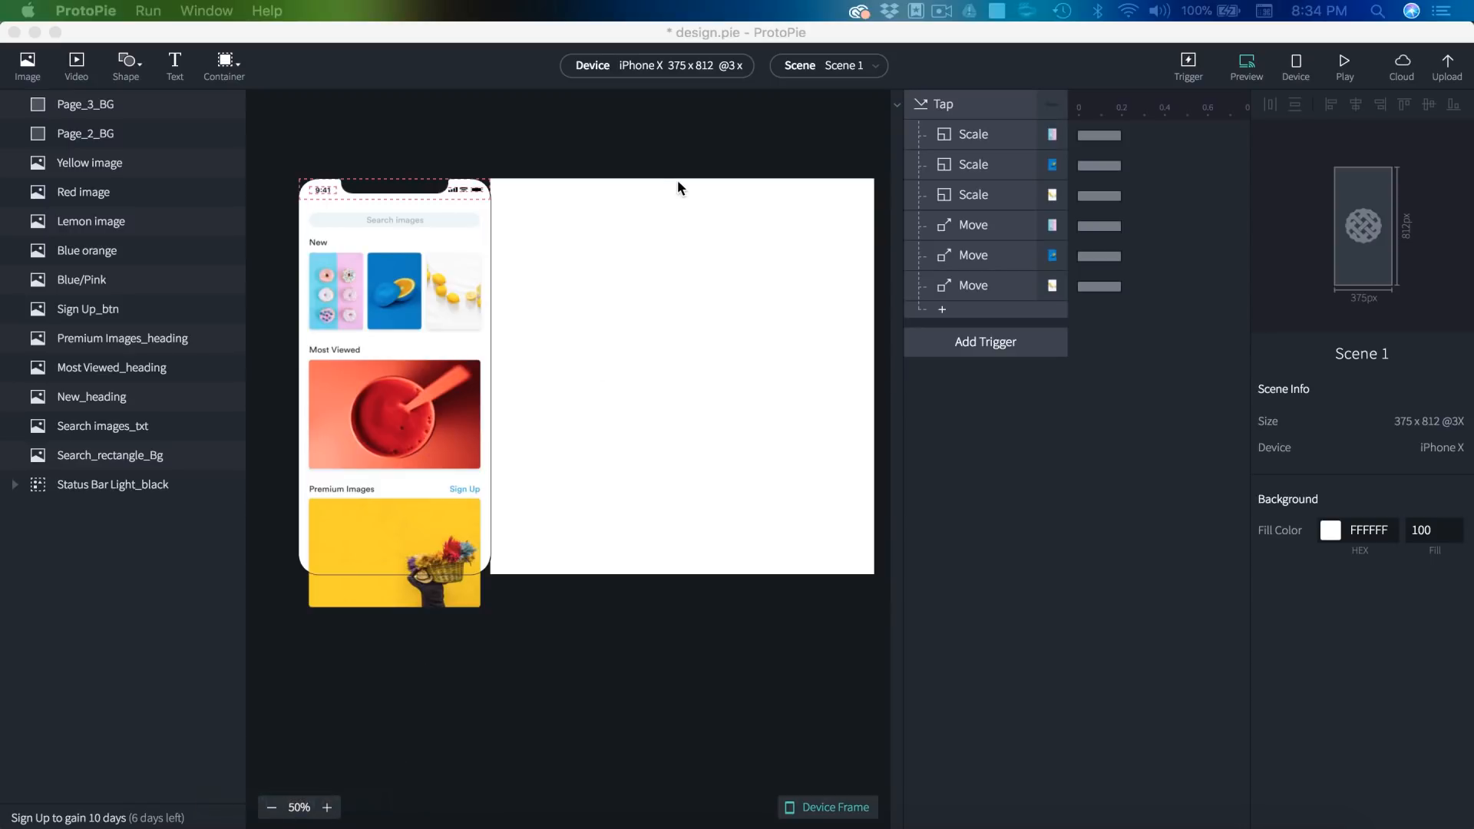
- Switch to Scene 2 and move the large orange image back onto the first page, between the back arrow and the page indicator
{"action": "left_click", "coordinate": [822, 67]}
{"action": "left_click", "coordinate": [821, 67]}
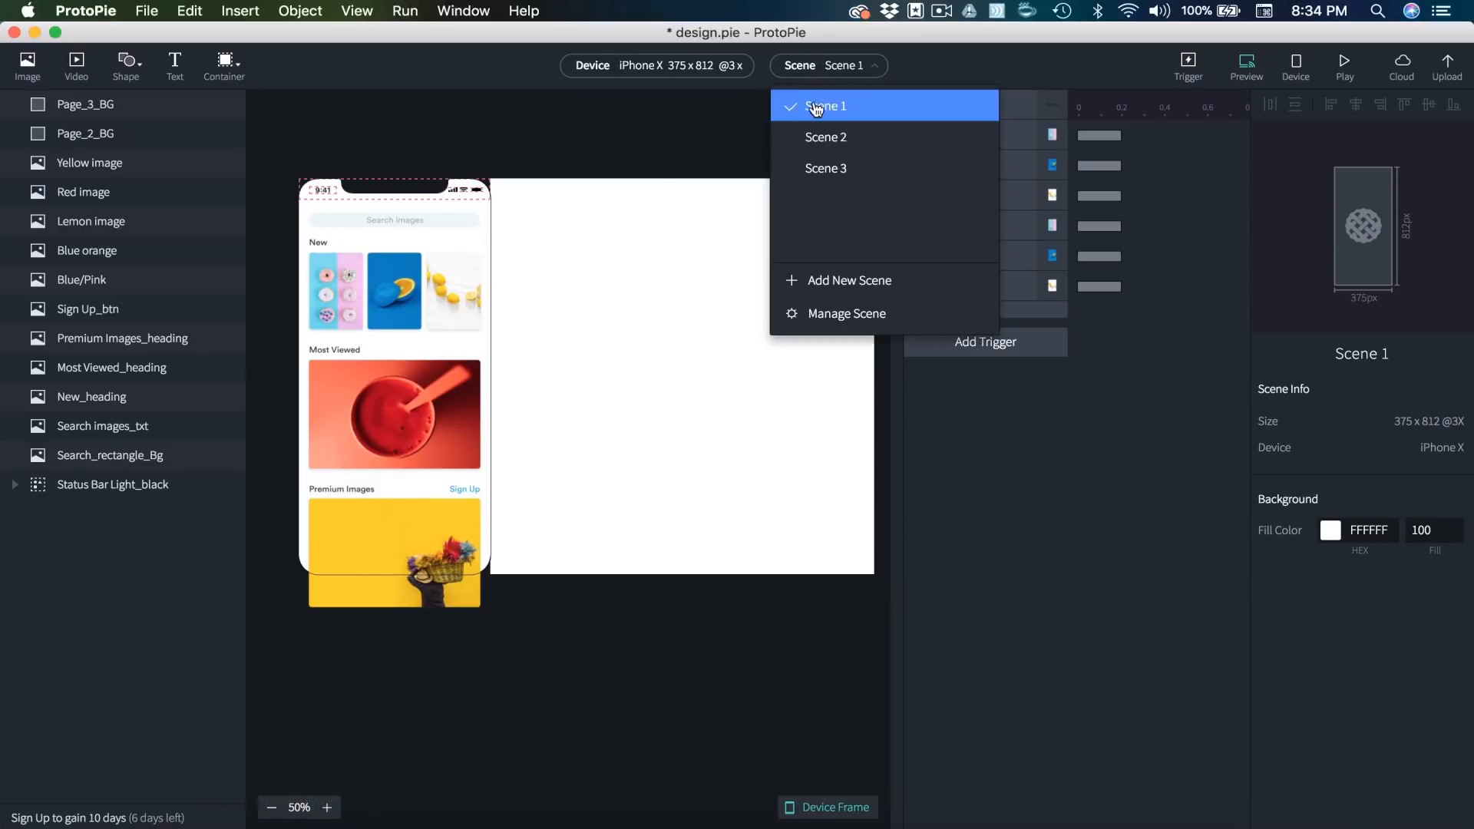
{"action": "left_click", "coordinate": [819, 145]}
{"action": "left_click", "coordinate": [614, 490]}
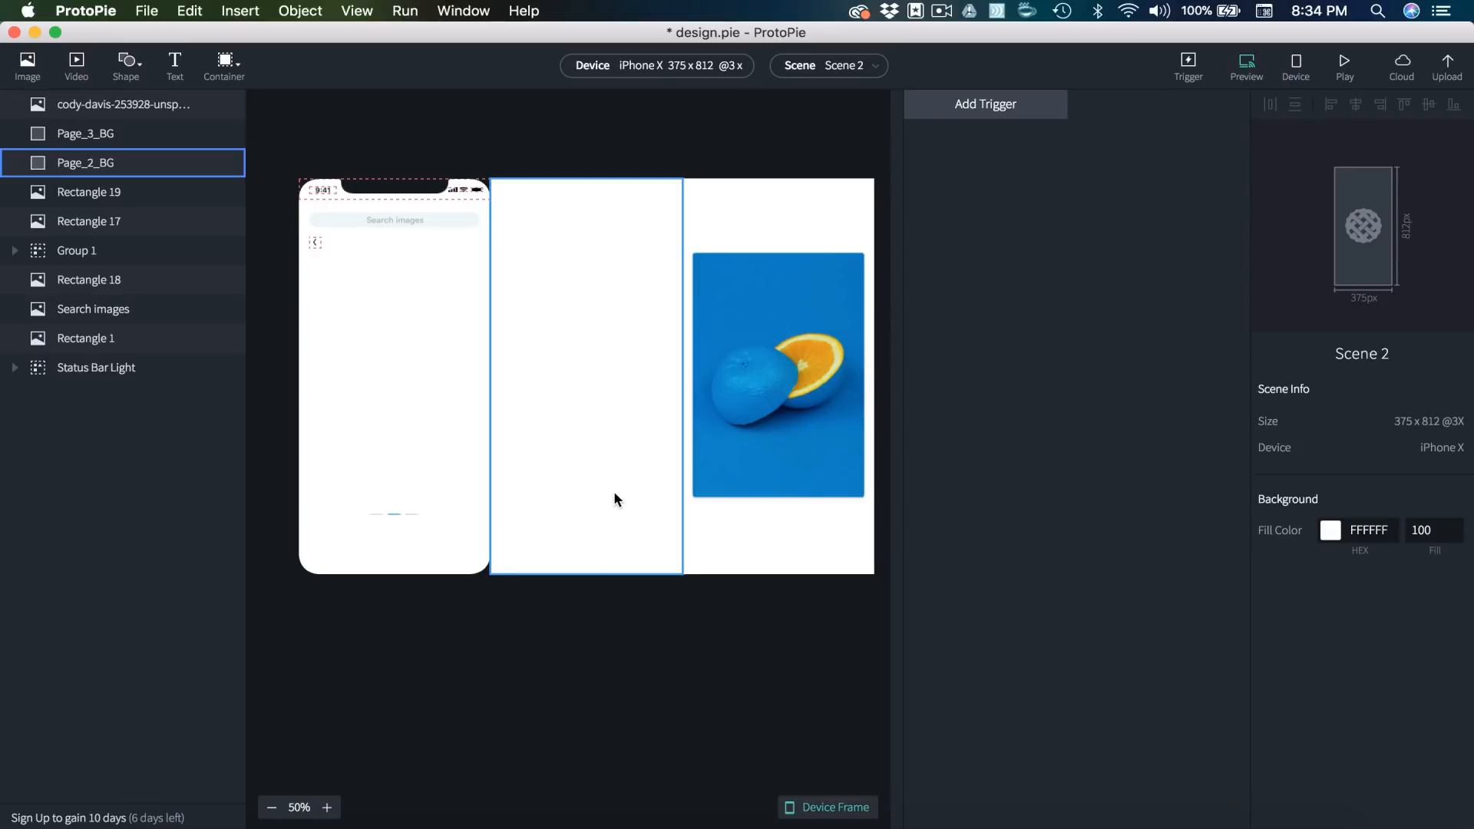
{"action": "left_click_drag", "start_coordinate": [746, 374], "coordinate": [430, 363]}
{"action": "left_click", "coordinate": [535, 625]}
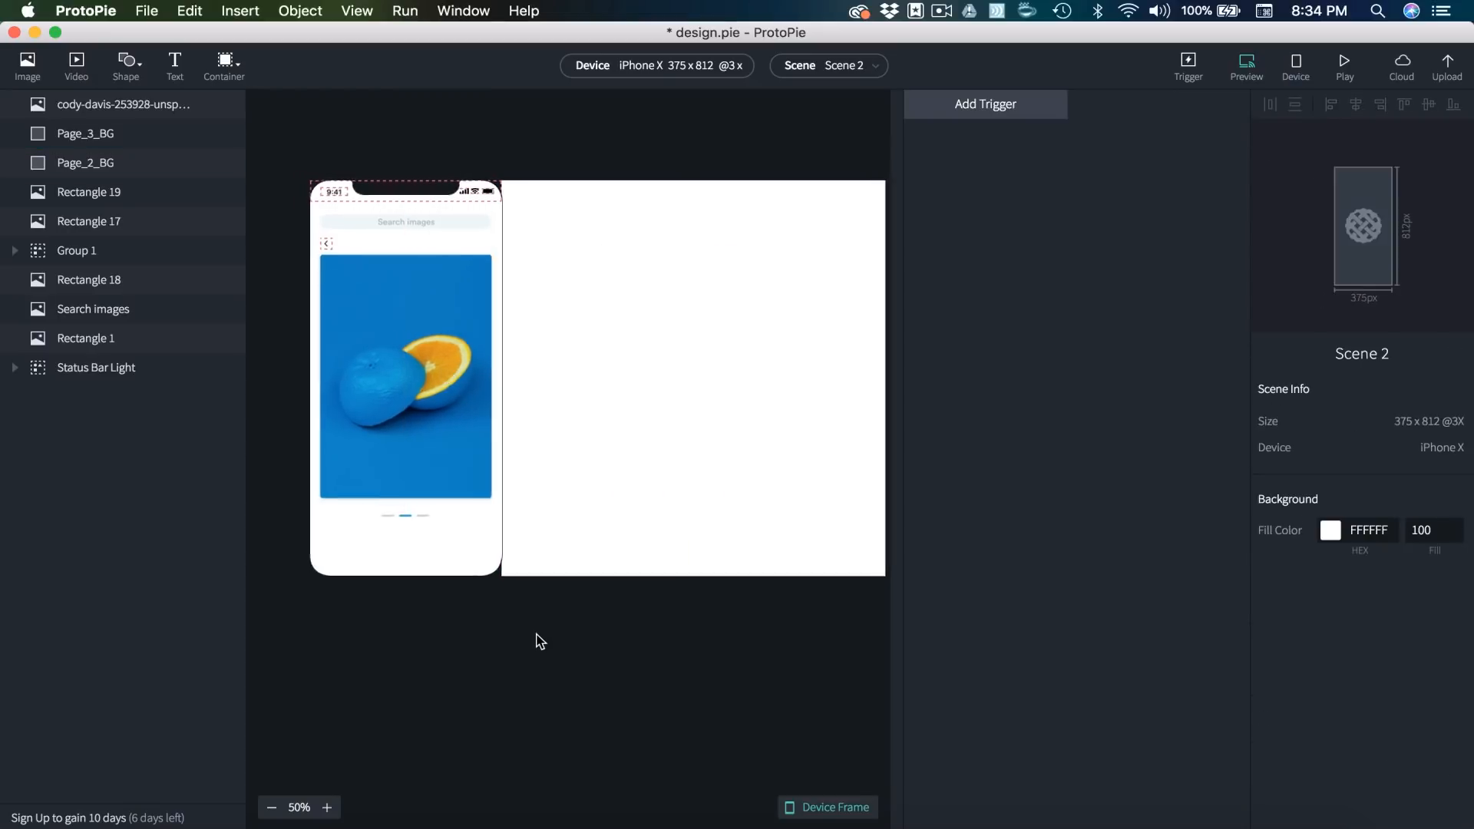
{"action": "scroll", "coordinate": [461, 422], "scroll_direction": "left", "scroll_amount": 2}
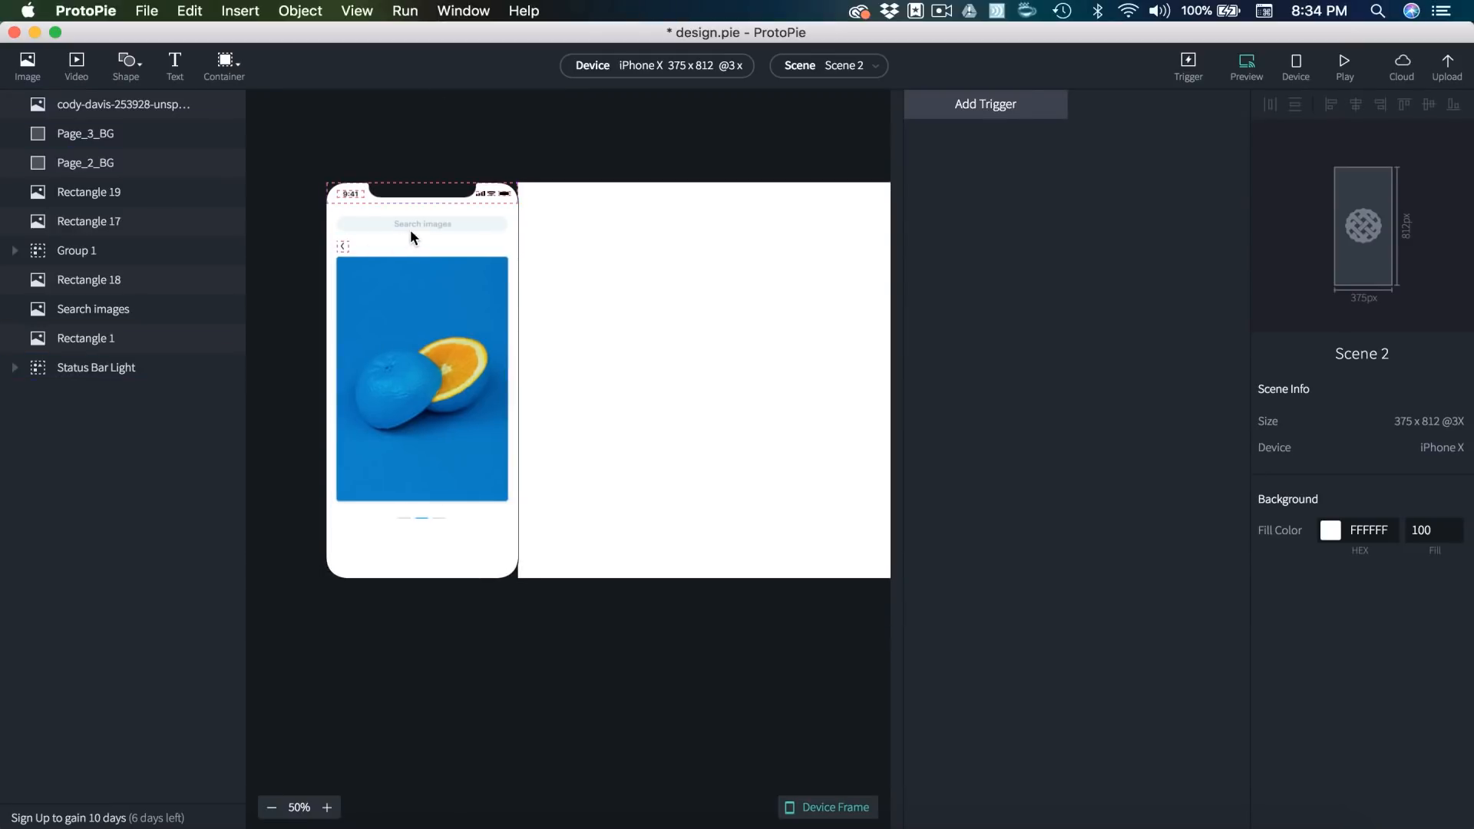
{"action": "scroll", "coordinate": [440, 211], "scroll_direction": "left", "scroll_amount": 1}
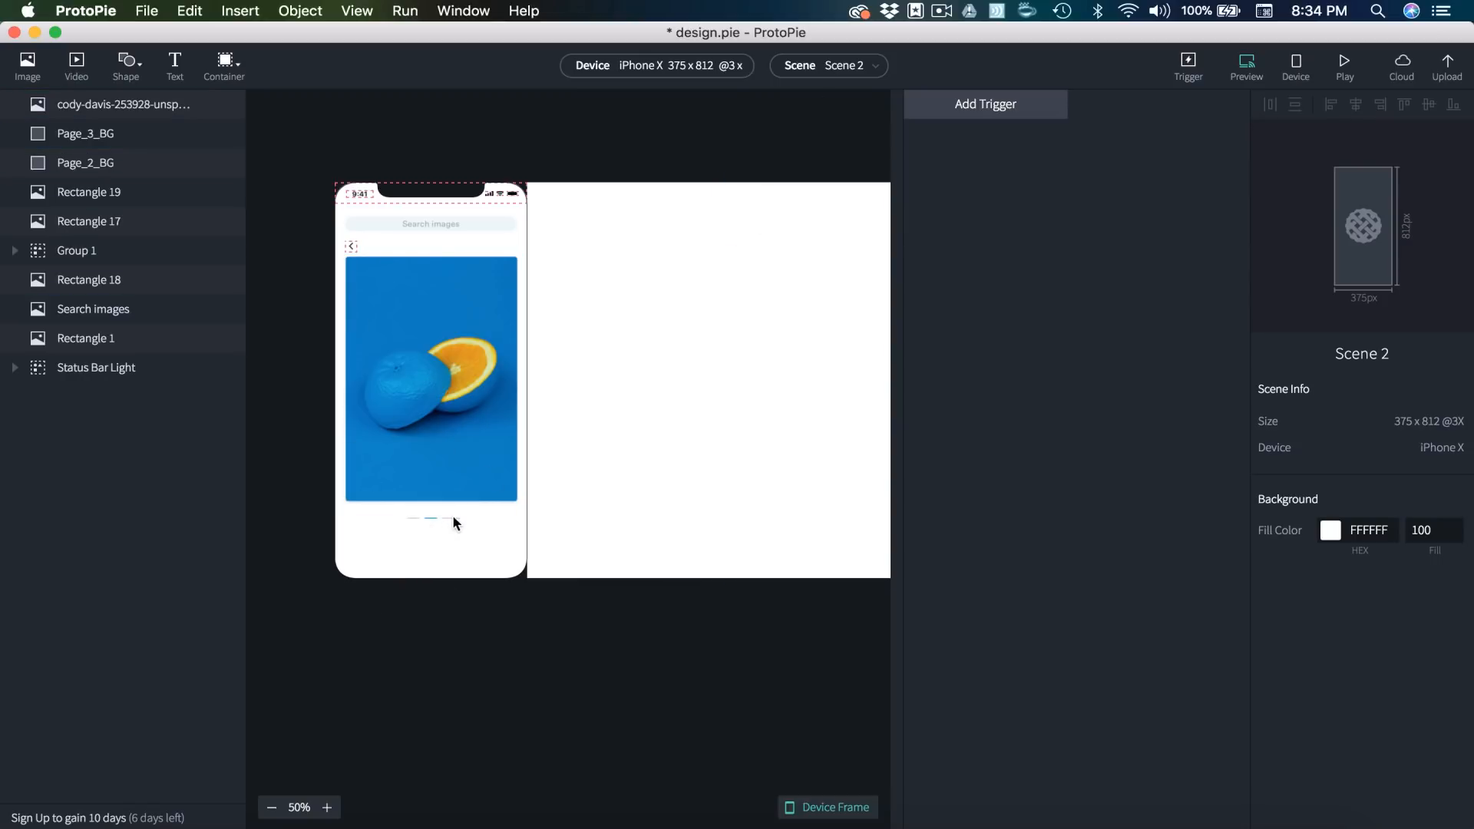
- Return to Scene 1, add an Opacity response to the Tap trigger for Most Viewed_heading and set it to 0
{"action": "left_click", "coordinate": [829, 68]}
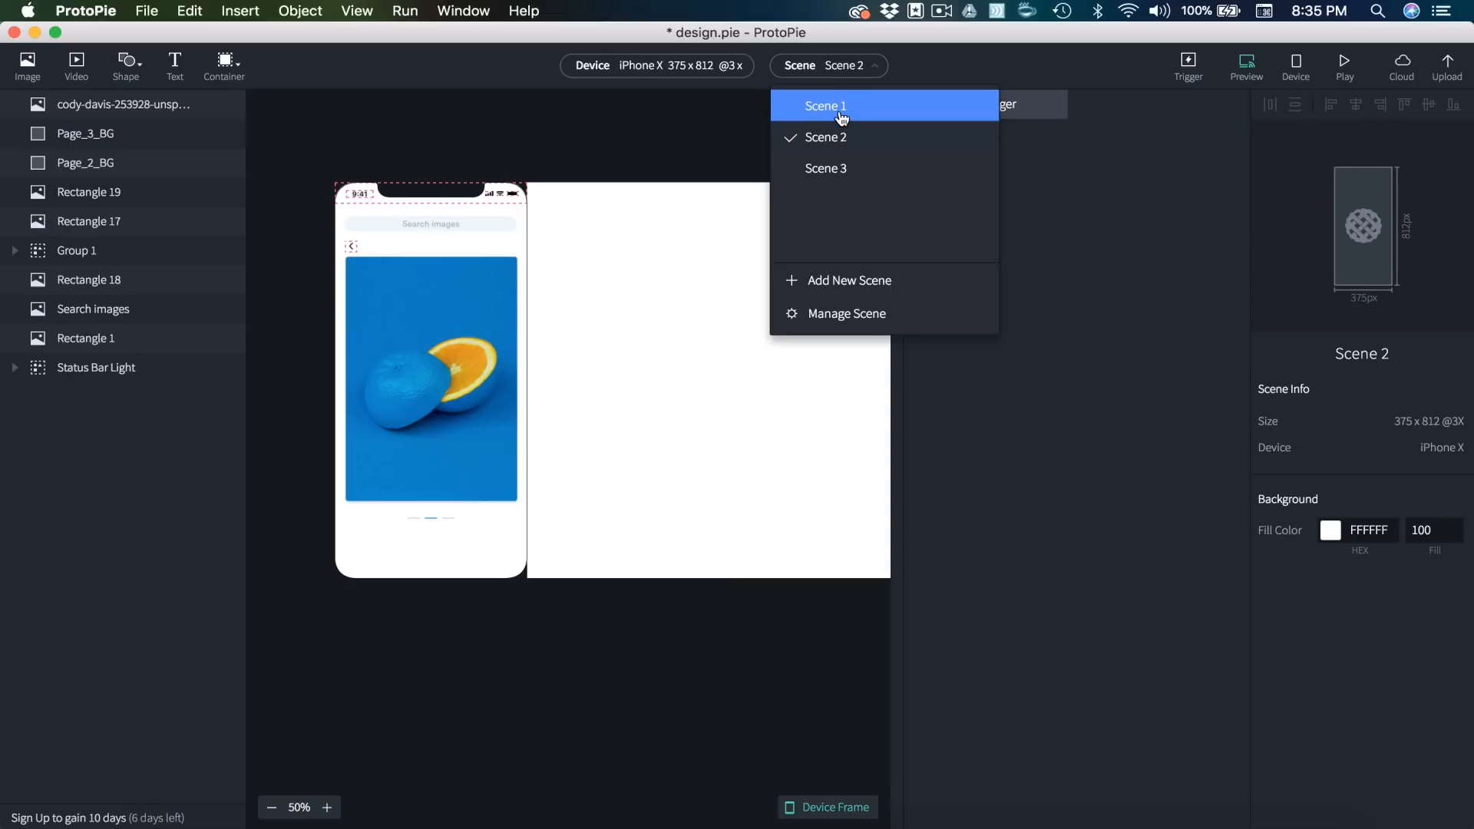
{"action": "left_click", "coordinate": [839, 110]}
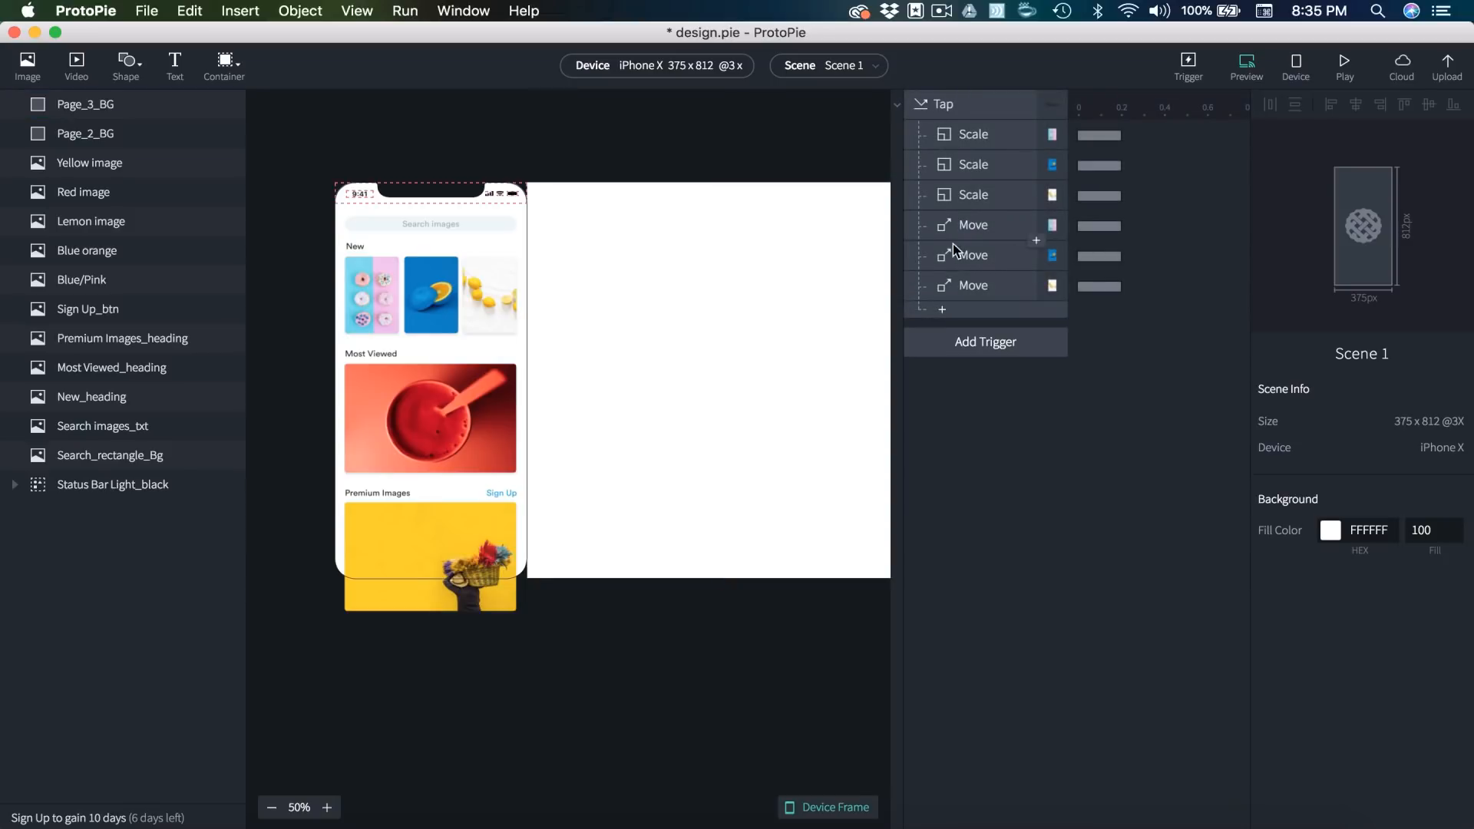
{"action": "left_click", "coordinate": [943, 316]}
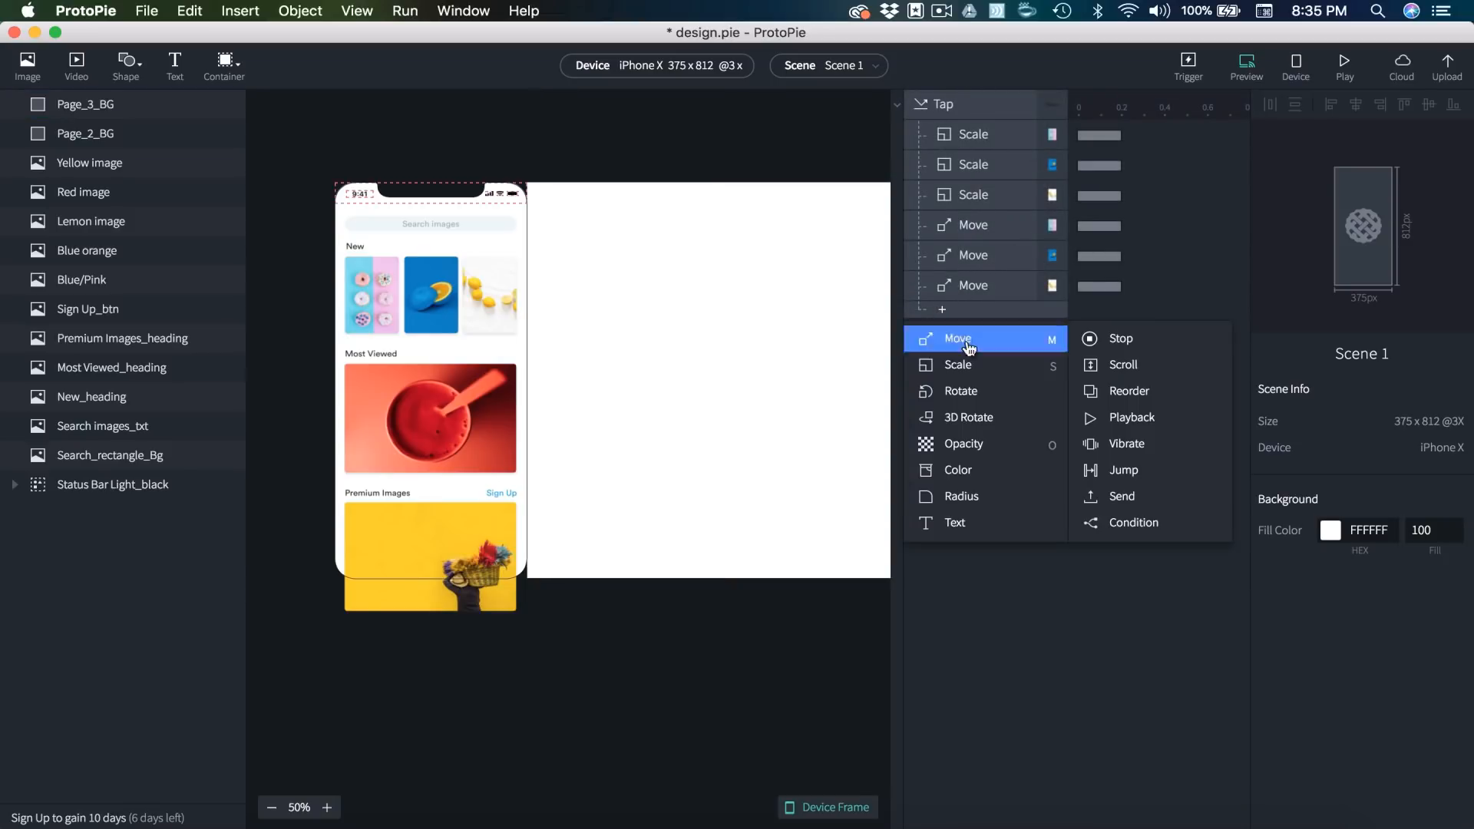
{"action": "left_click", "coordinate": [969, 442]}
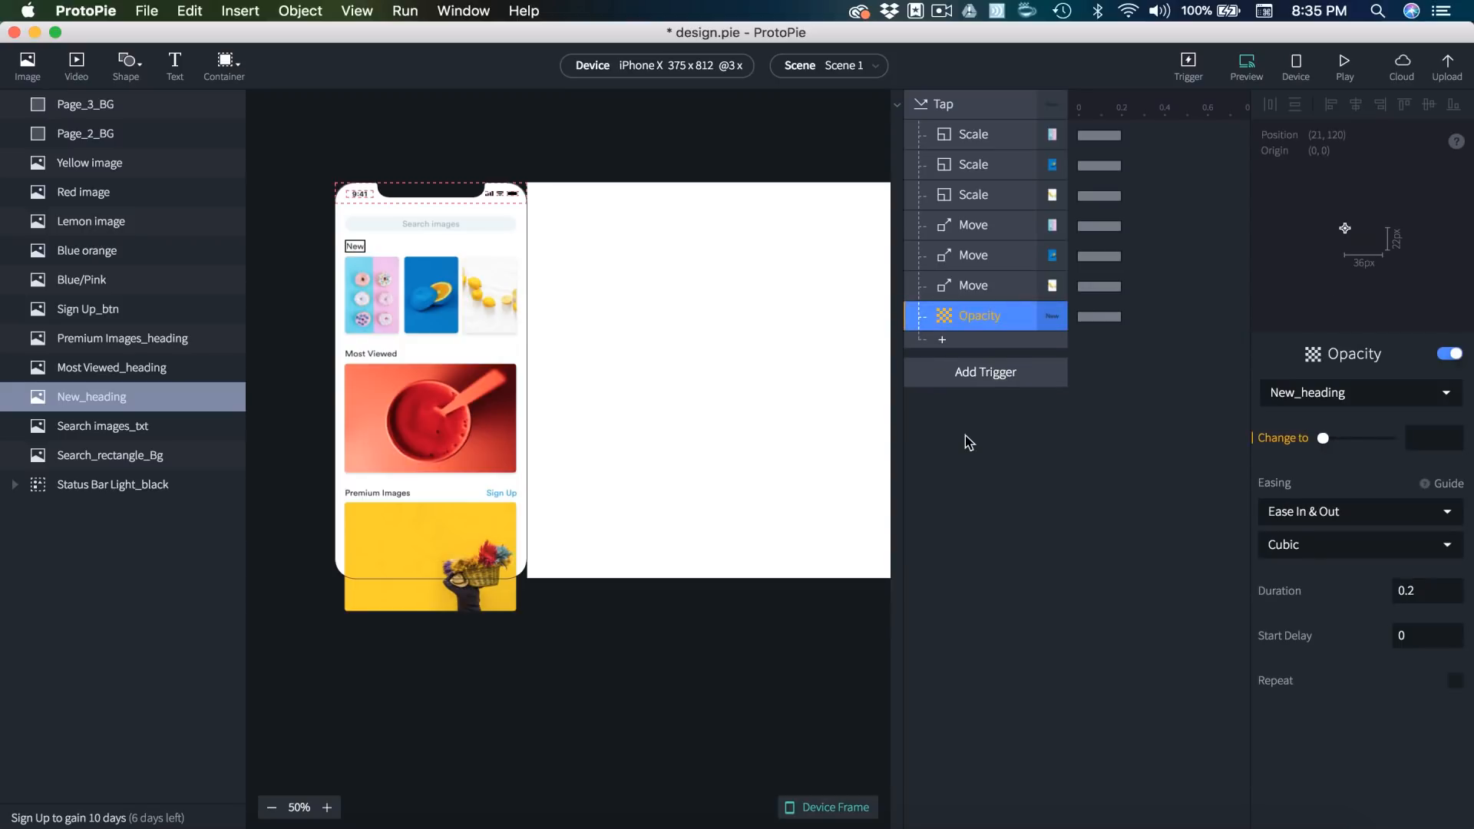
{"action": "left_click", "coordinate": [1344, 407]}
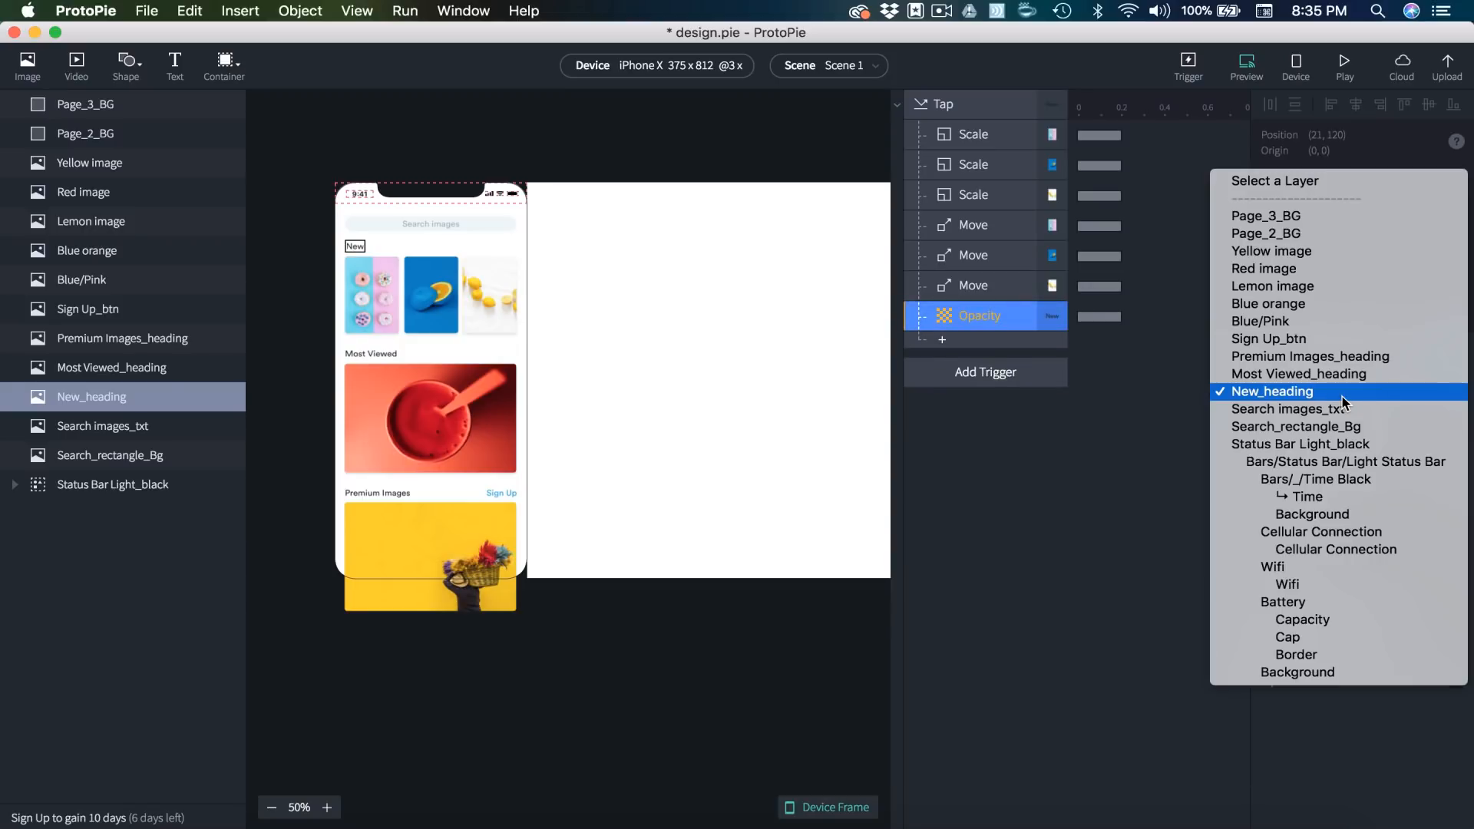
{"action": "left_click", "coordinate": [1337, 374]}
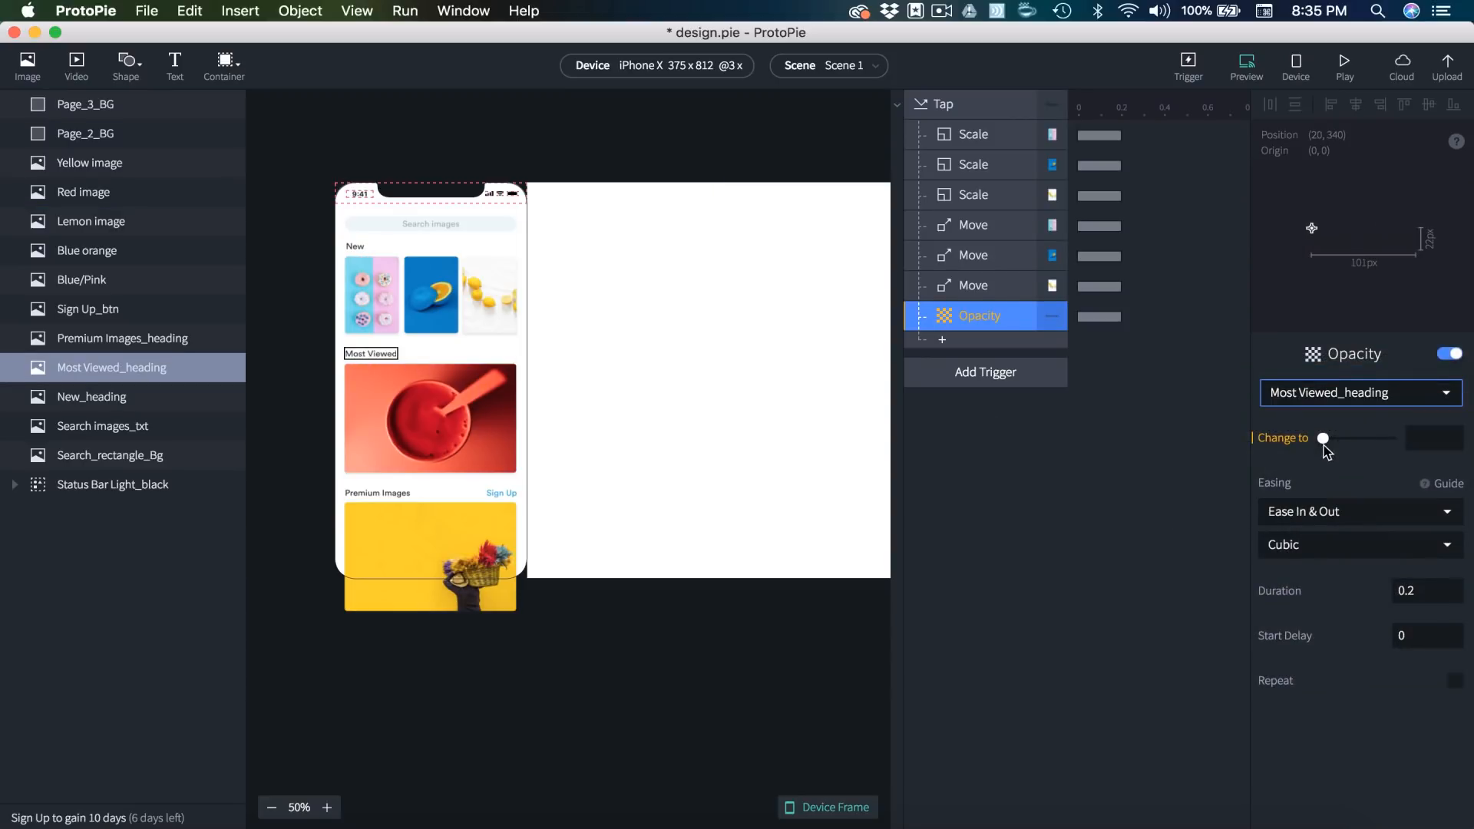
{"action": "left_click_drag", "start_coordinate": [1322, 443], "coordinate": [1283, 444]}
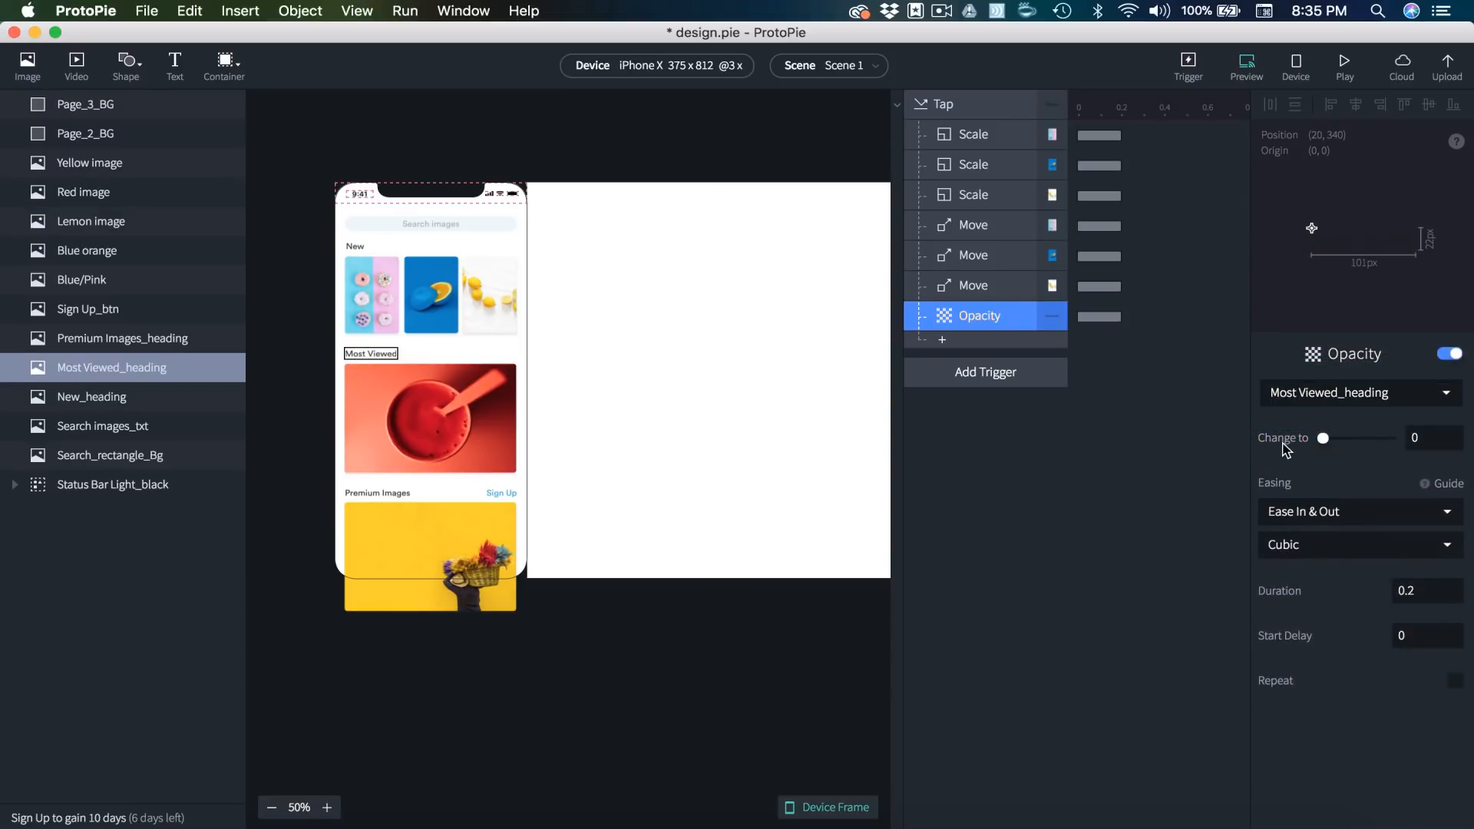
- Duplicate the Opacity response twice, retargeting the copies to Premium Images_heading and Sign Up_btn
{"action": "key", "text": "super+d"}
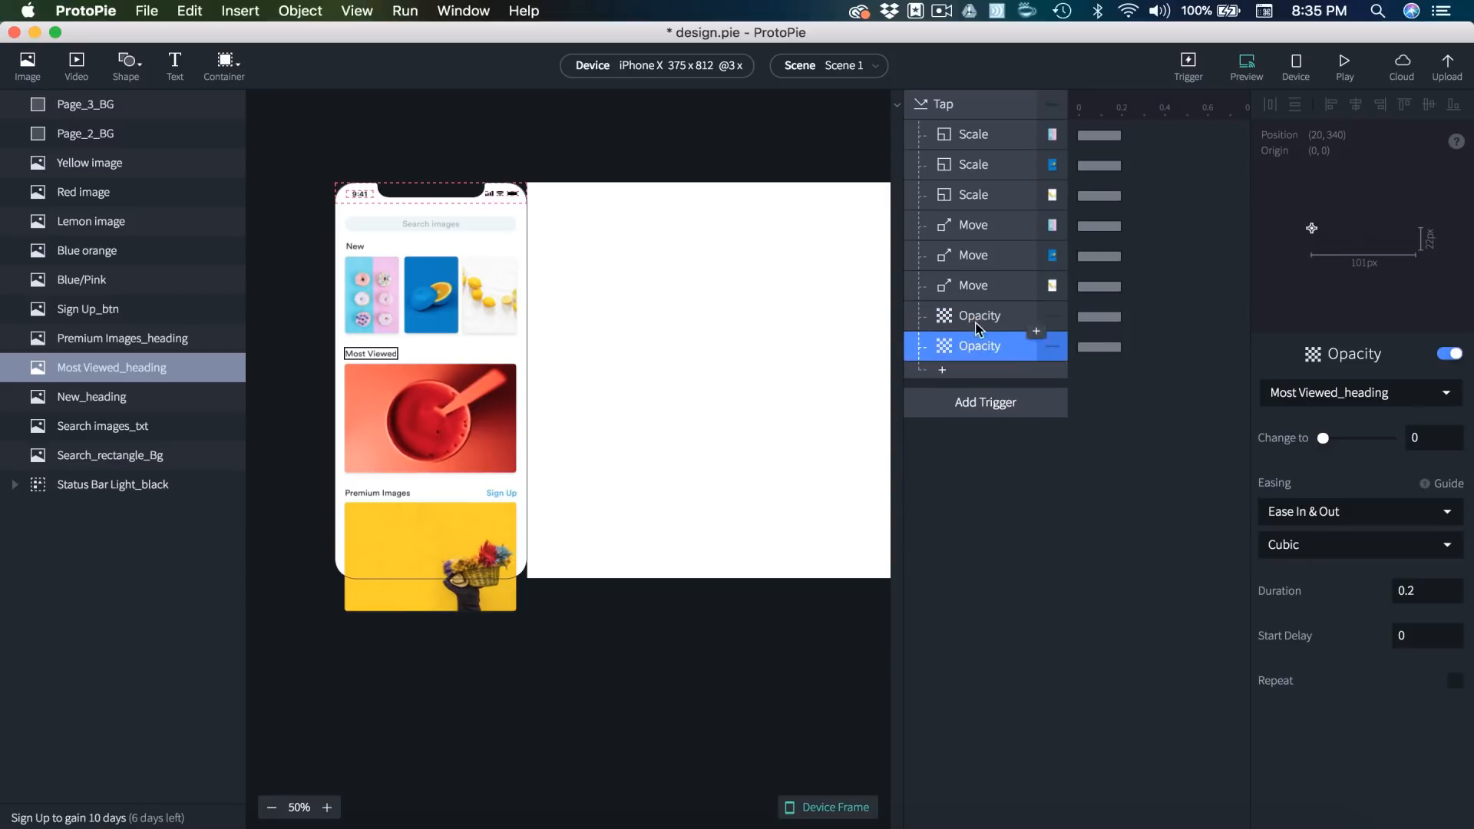
{"action": "left_click", "coordinate": [1359, 391]}
{"action": "left_click", "coordinate": [1312, 374]}
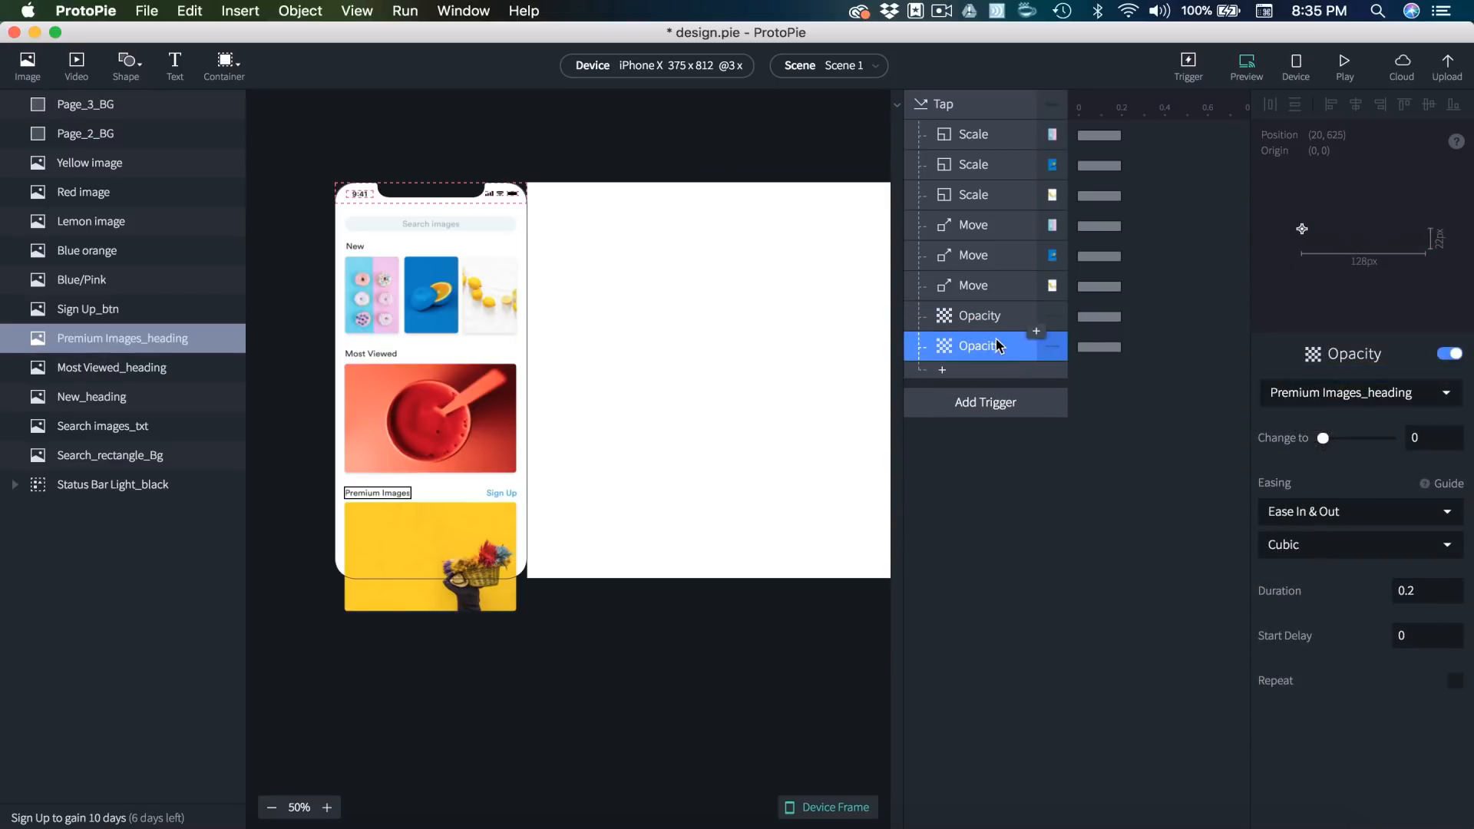
{"action": "key", "text": "super+d"}
{"action": "left_click", "coordinate": [1314, 393]}
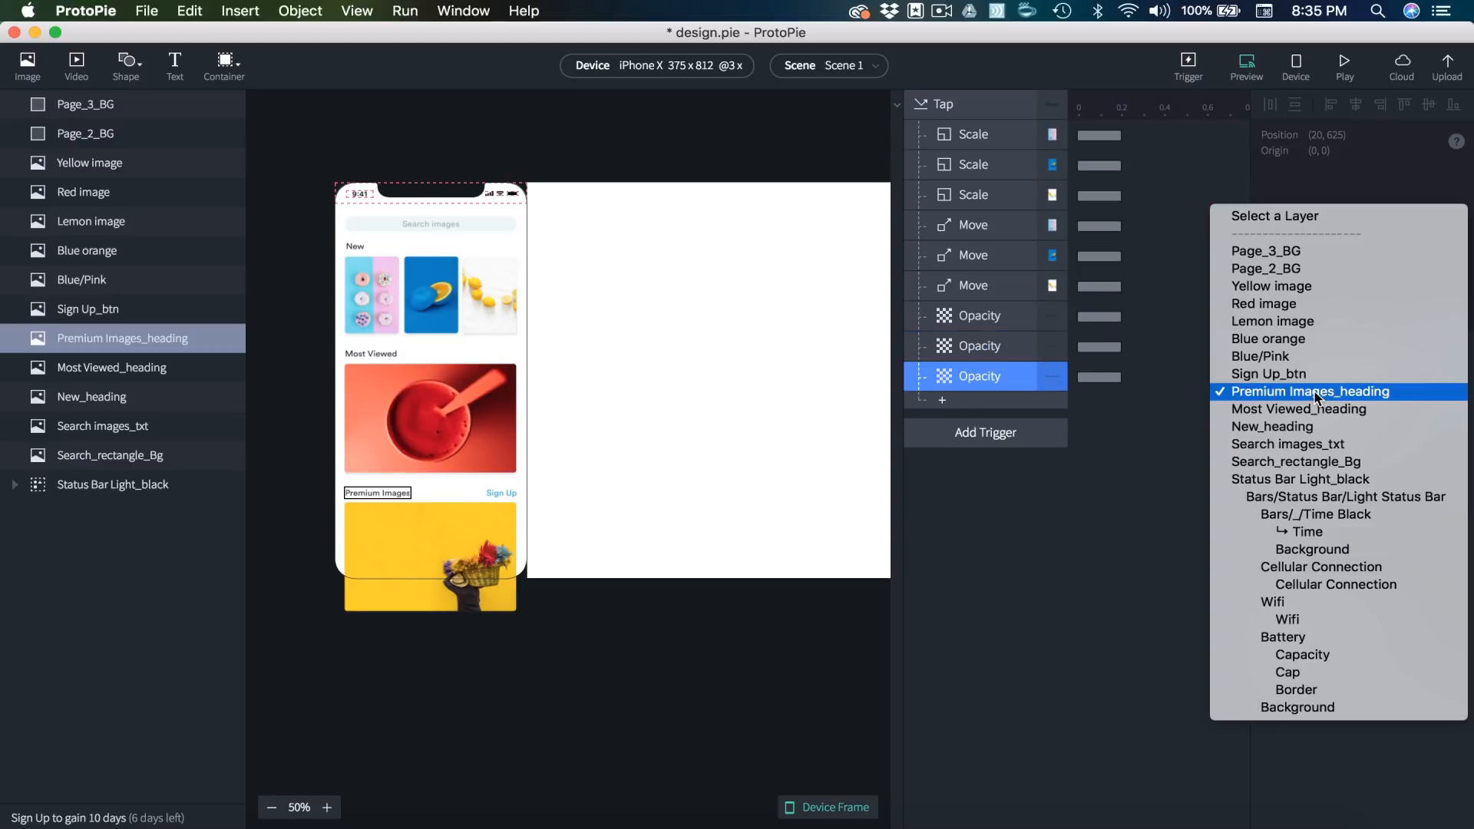
{"action": "left_click", "coordinate": [1305, 373]}
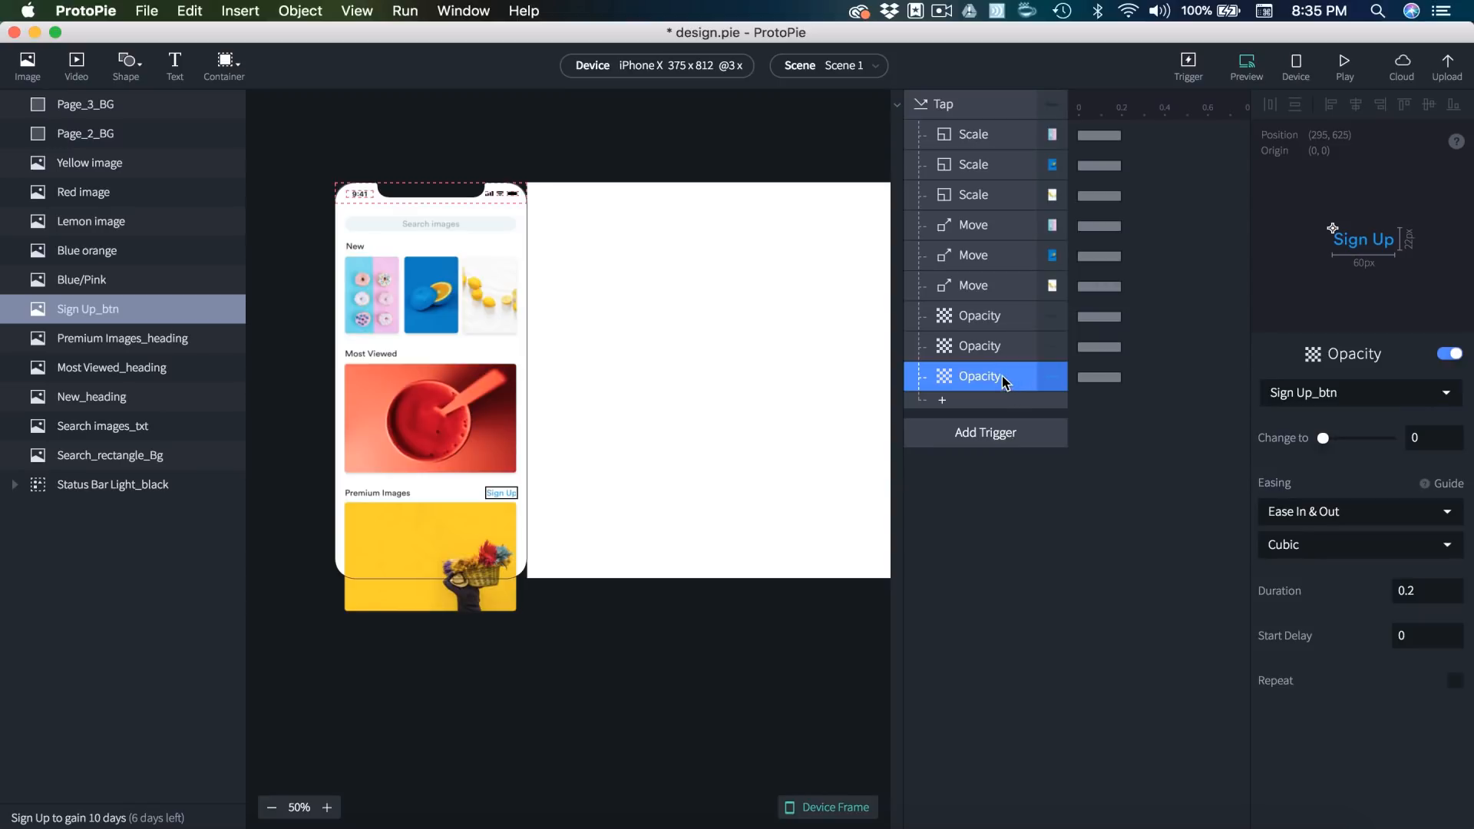
- Duplicate the Sign Up_btn Opacity response for Yellow image, and duplicate that one for Red image
{"action": "key", "text": "super+d"}
{"action": "left_click", "coordinate": [1381, 393]}
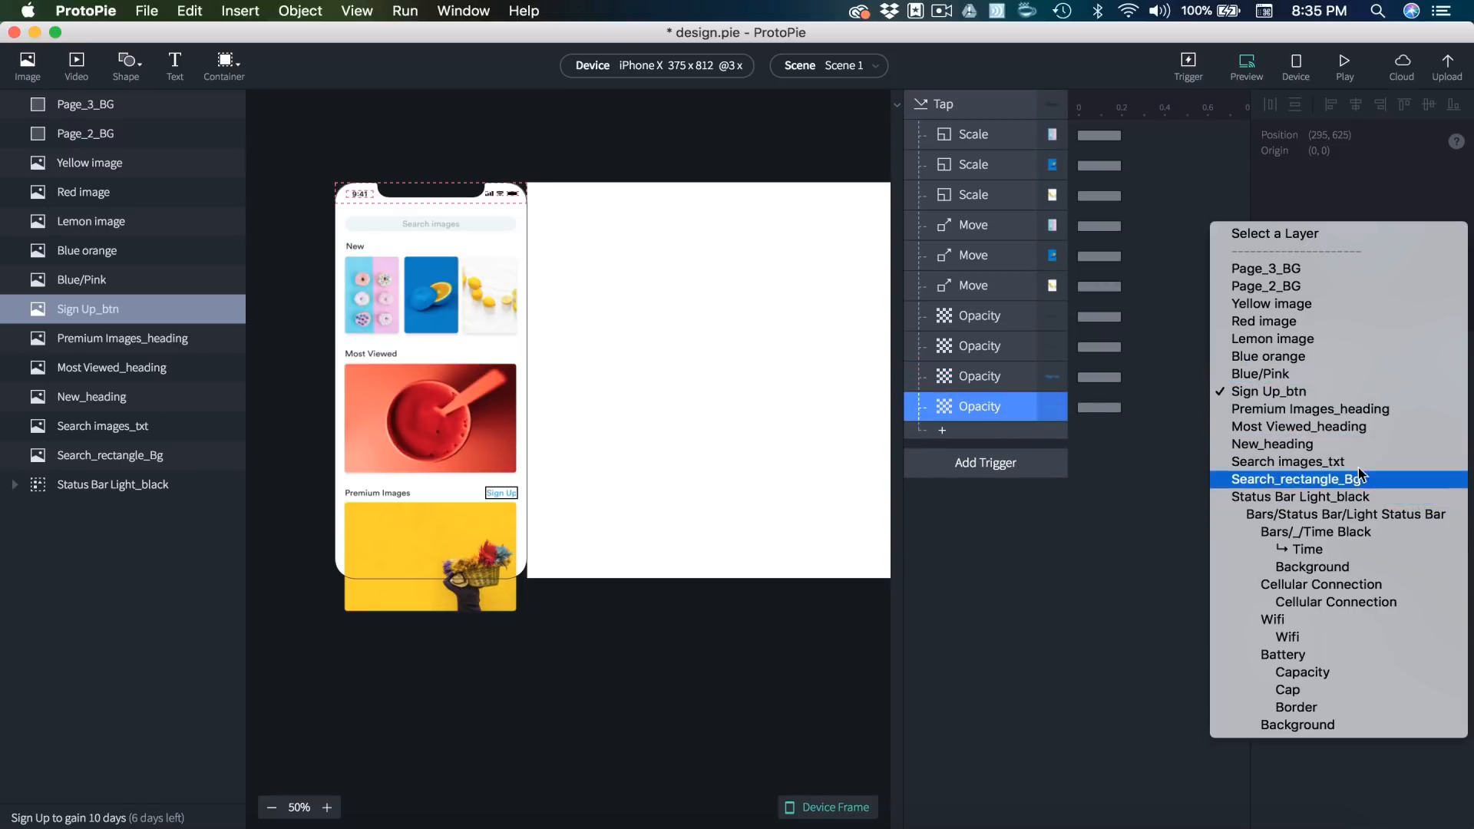
{"action": "left_click", "coordinate": [1266, 304]}
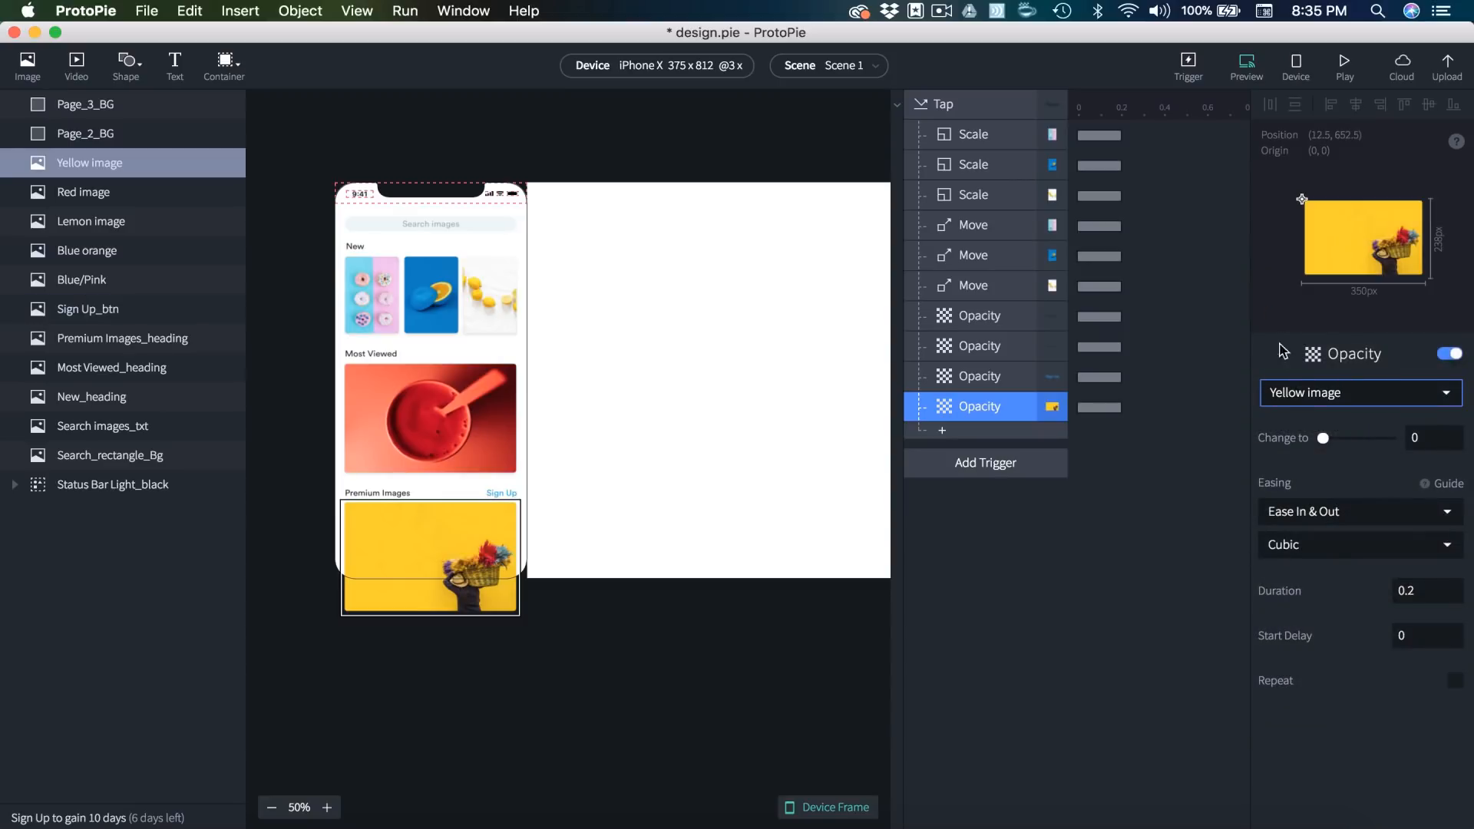
{"action": "key", "text": "super+d"}
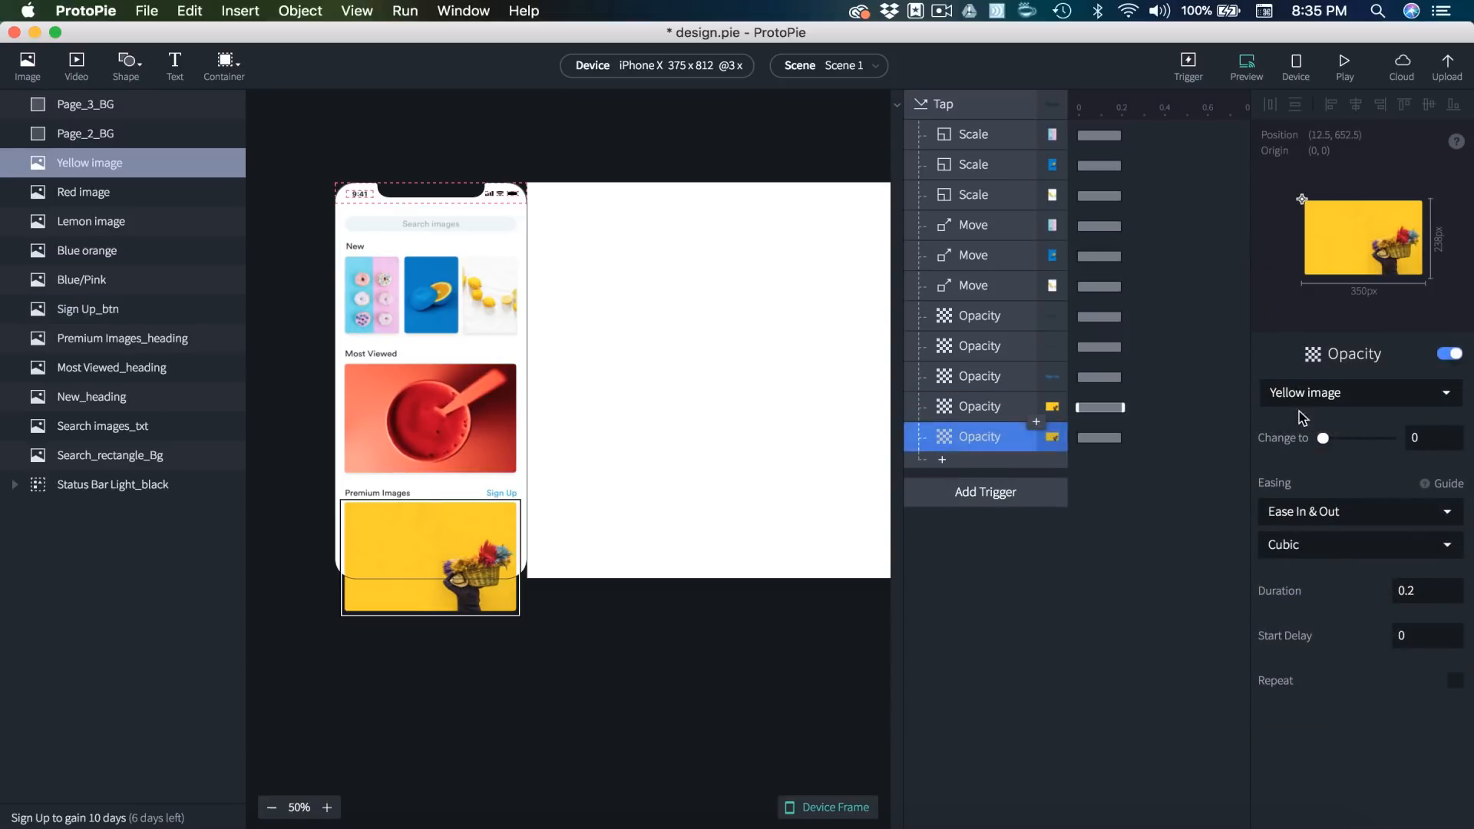
{"action": "left_click", "coordinate": [1299, 401]}
{"action": "left_click", "coordinate": [1283, 417]}
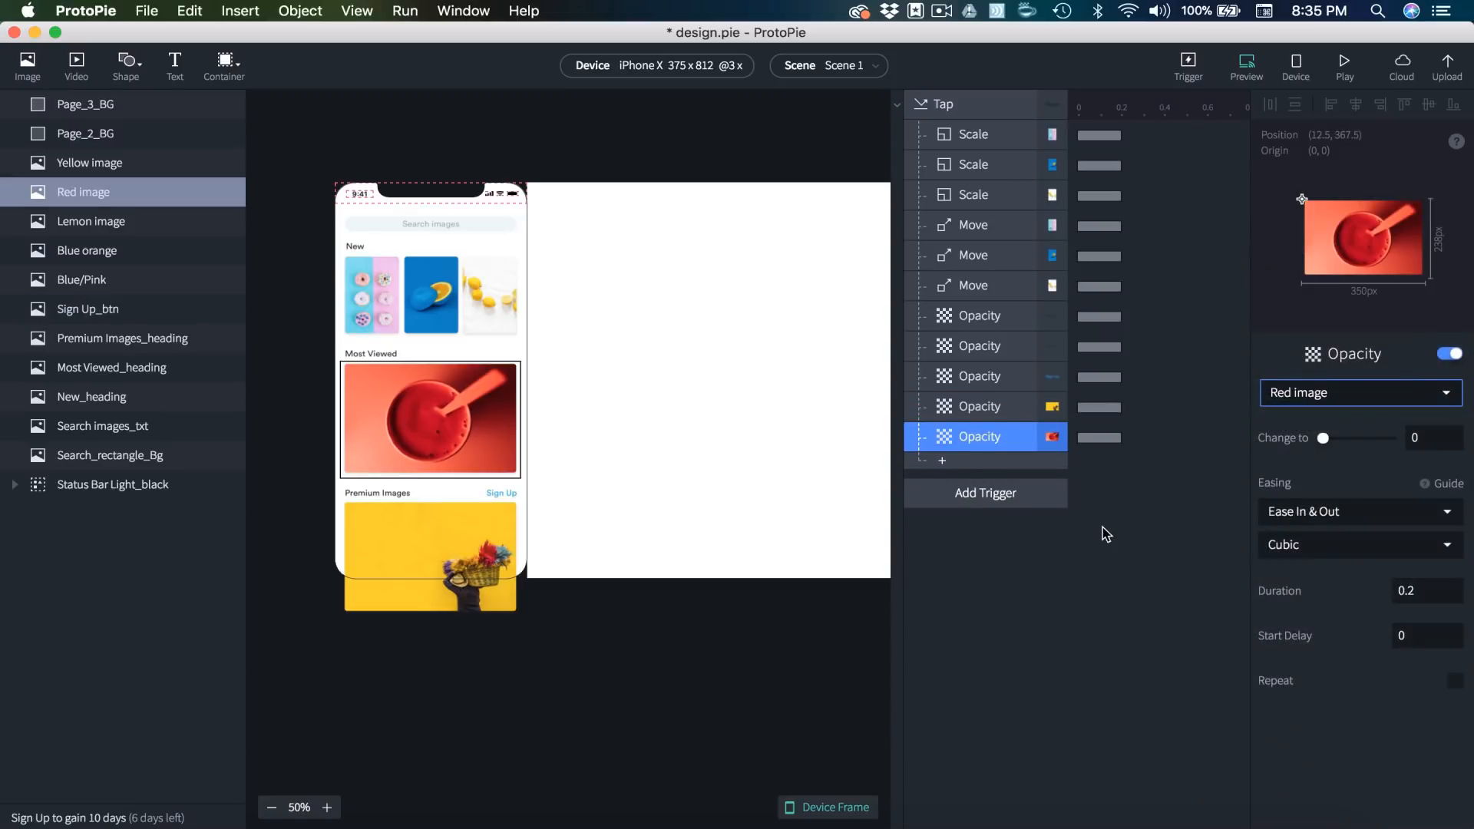
- Duplicate the Red image Opacity response, retarget the copy to New_heading and preview the tap on the New heading
{"action": "left_click", "coordinate": [991, 606]}
{"action": "left_click", "coordinate": [980, 435]}
{"action": "key", "text": "super+d"}
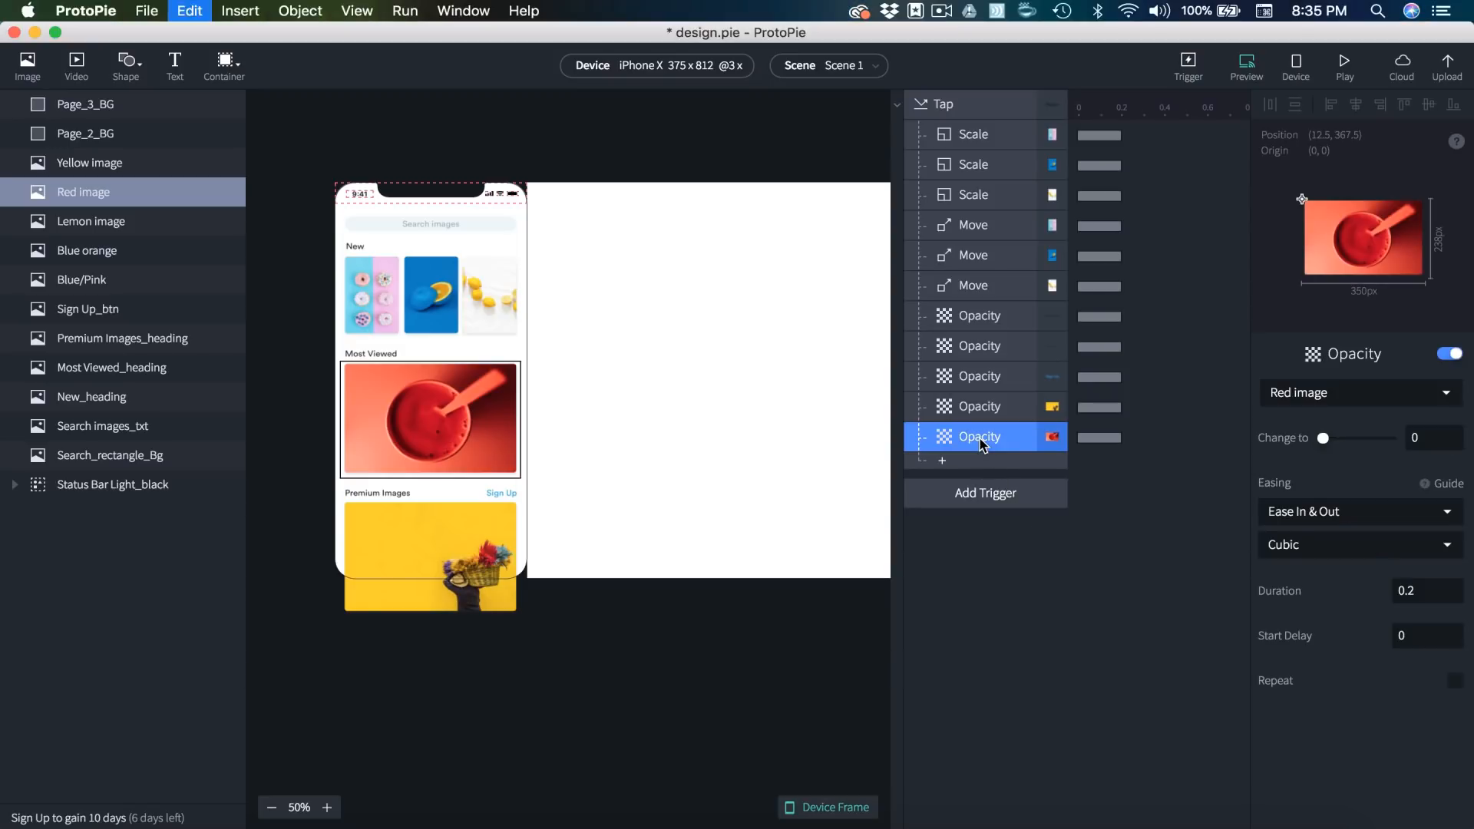
{"action": "left_click", "coordinate": [1302, 392]}
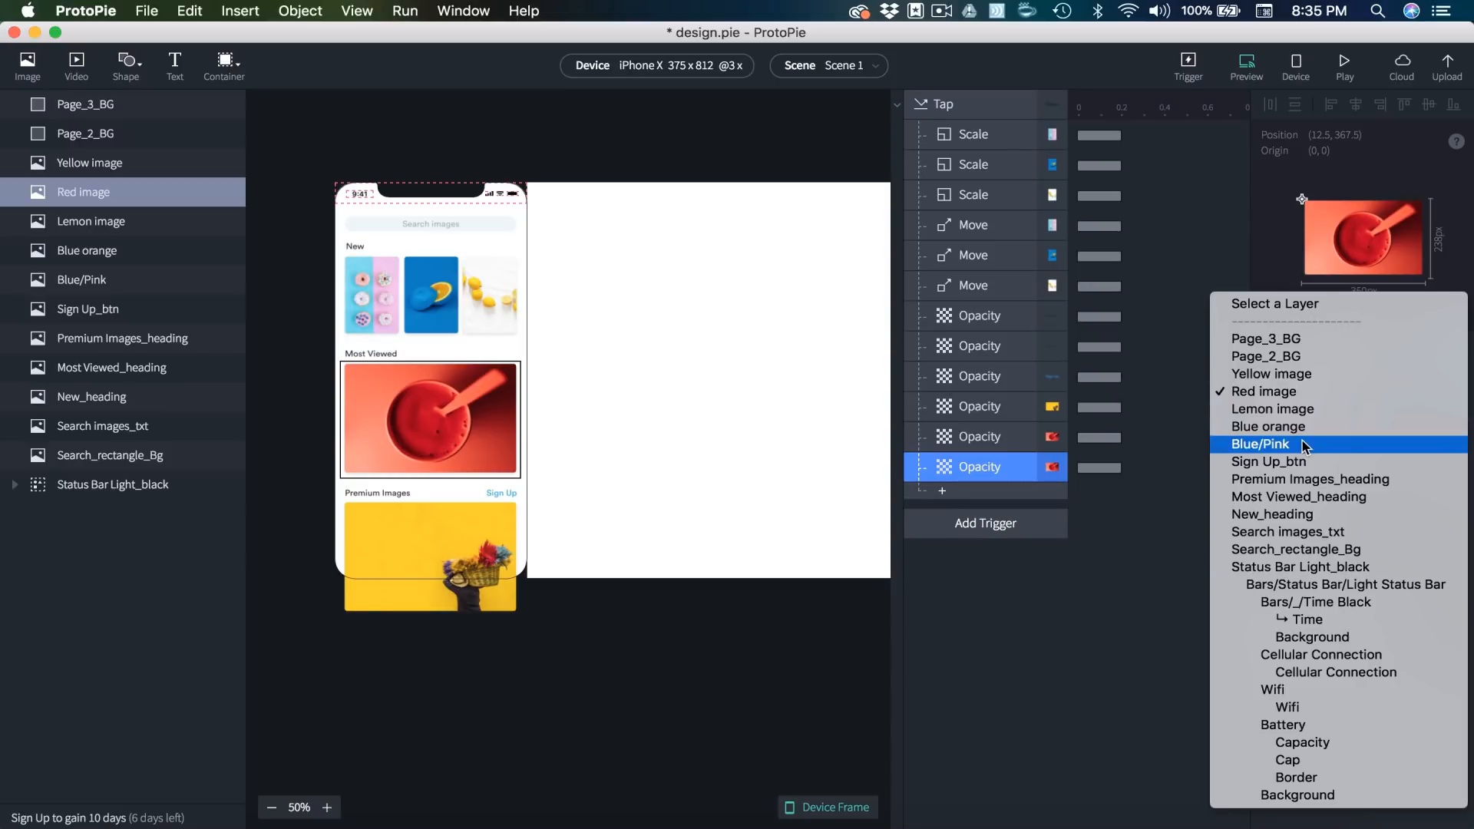
{"action": "left_click", "coordinate": [1305, 514]}
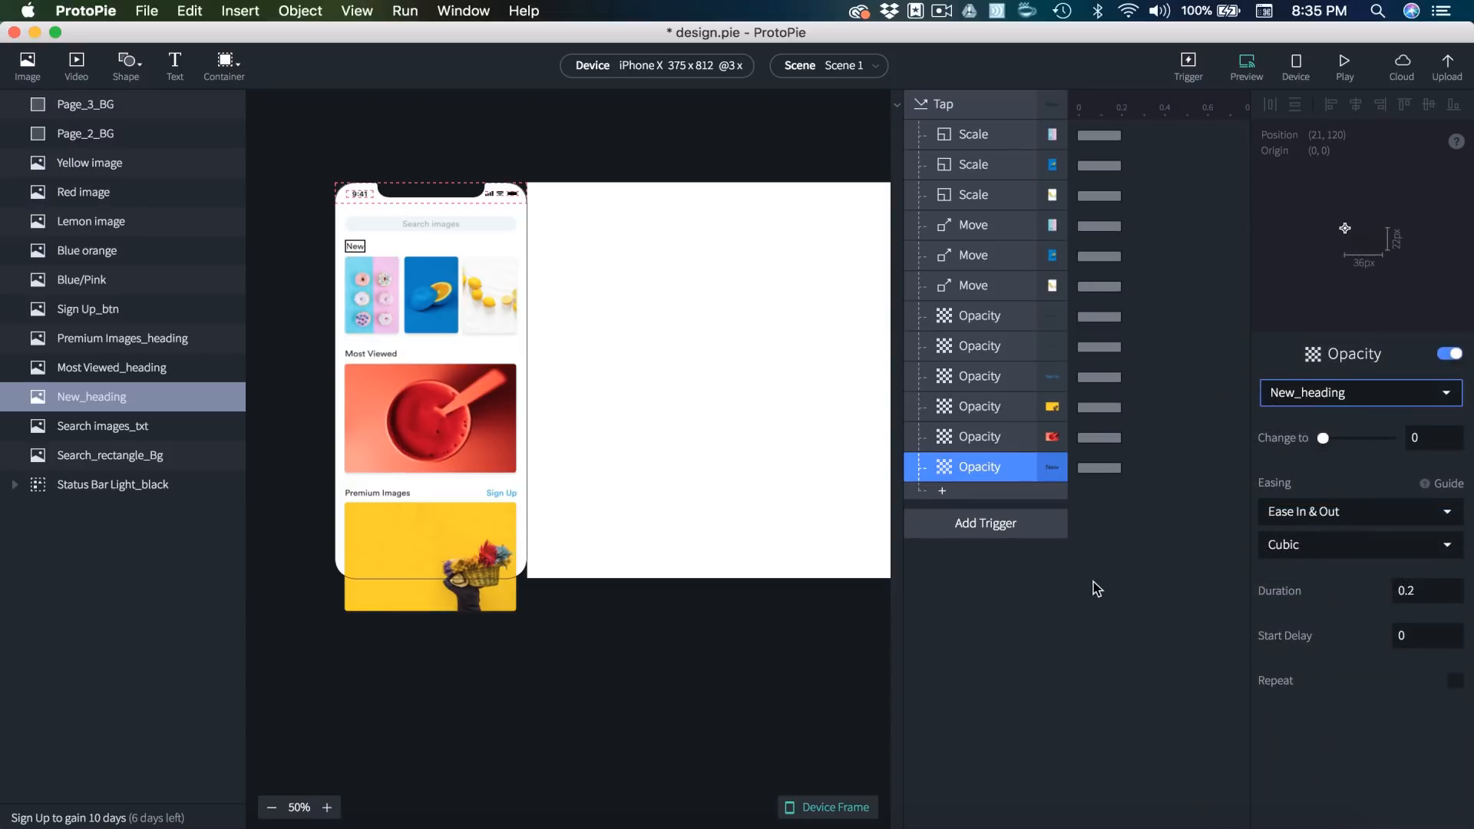
{"action": "key", "text": "super+p"}
{"action": "left_click", "coordinate": [666, 188]}
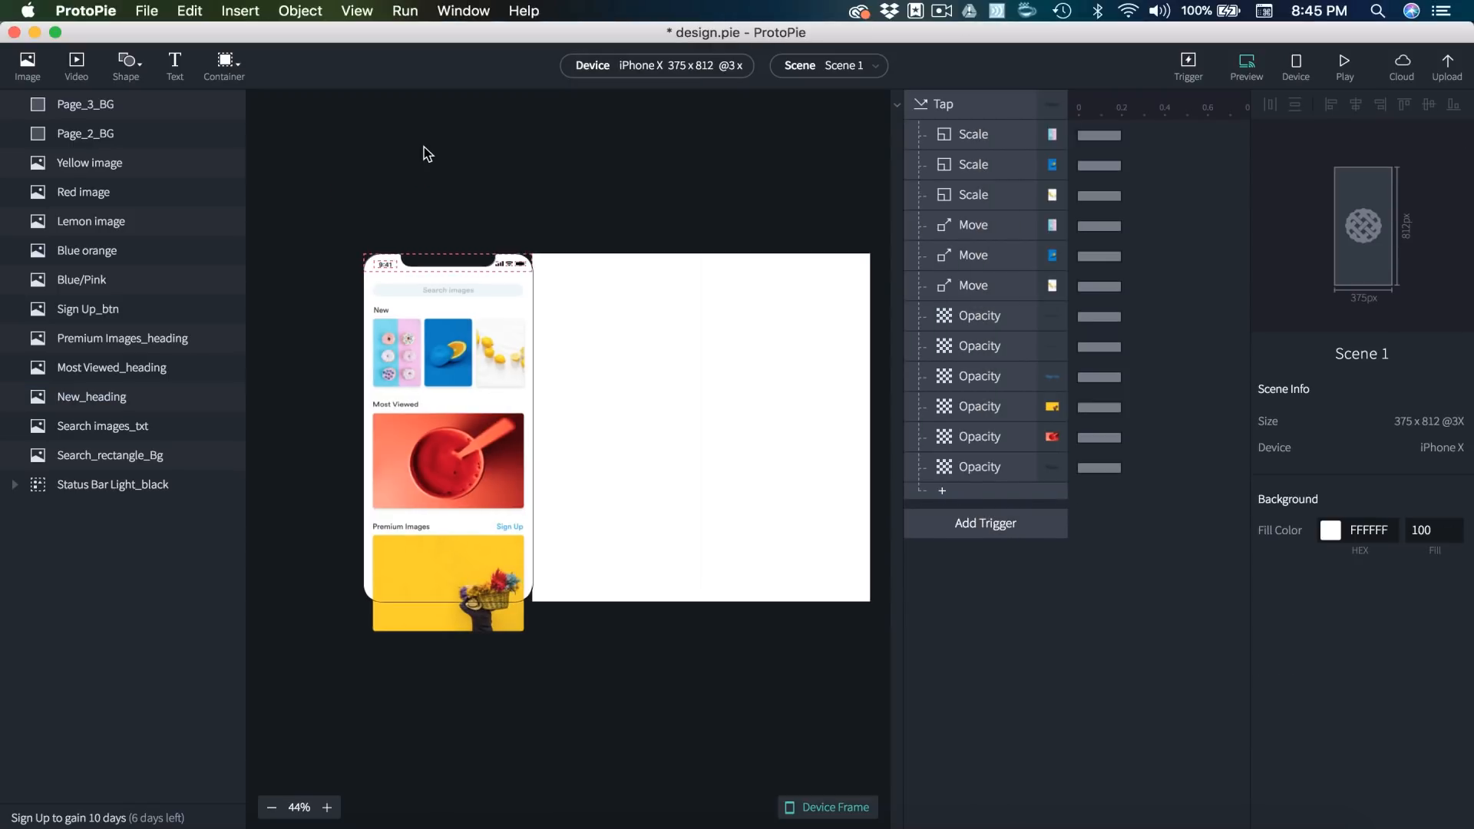
- Collapse the Tap trigger's responses and add a Paging Container to Scene 1
{"action": "left_click", "coordinate": [898, 107]}
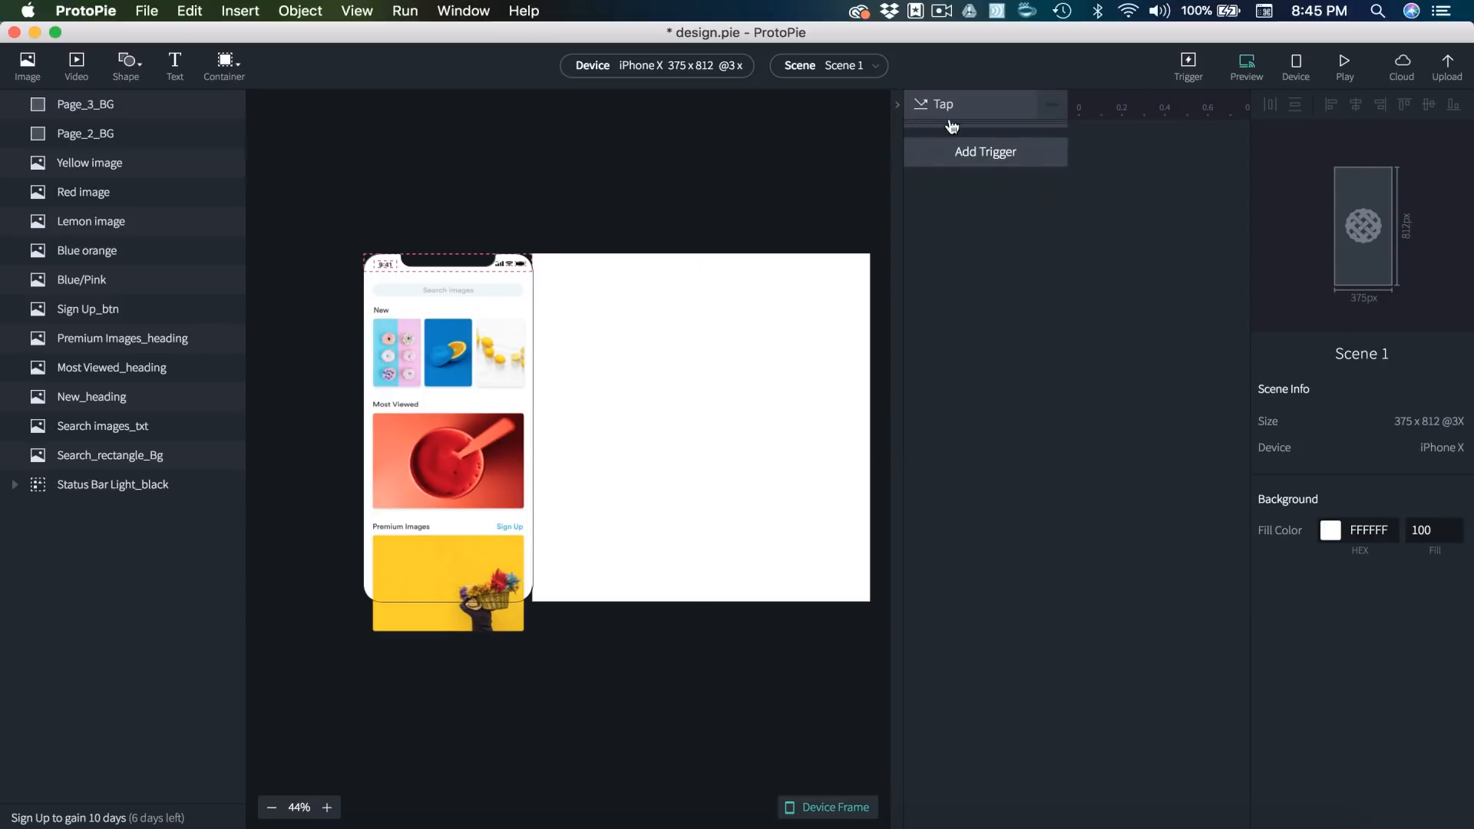
{"action": "left_click", "coordinate": [227, 63]}
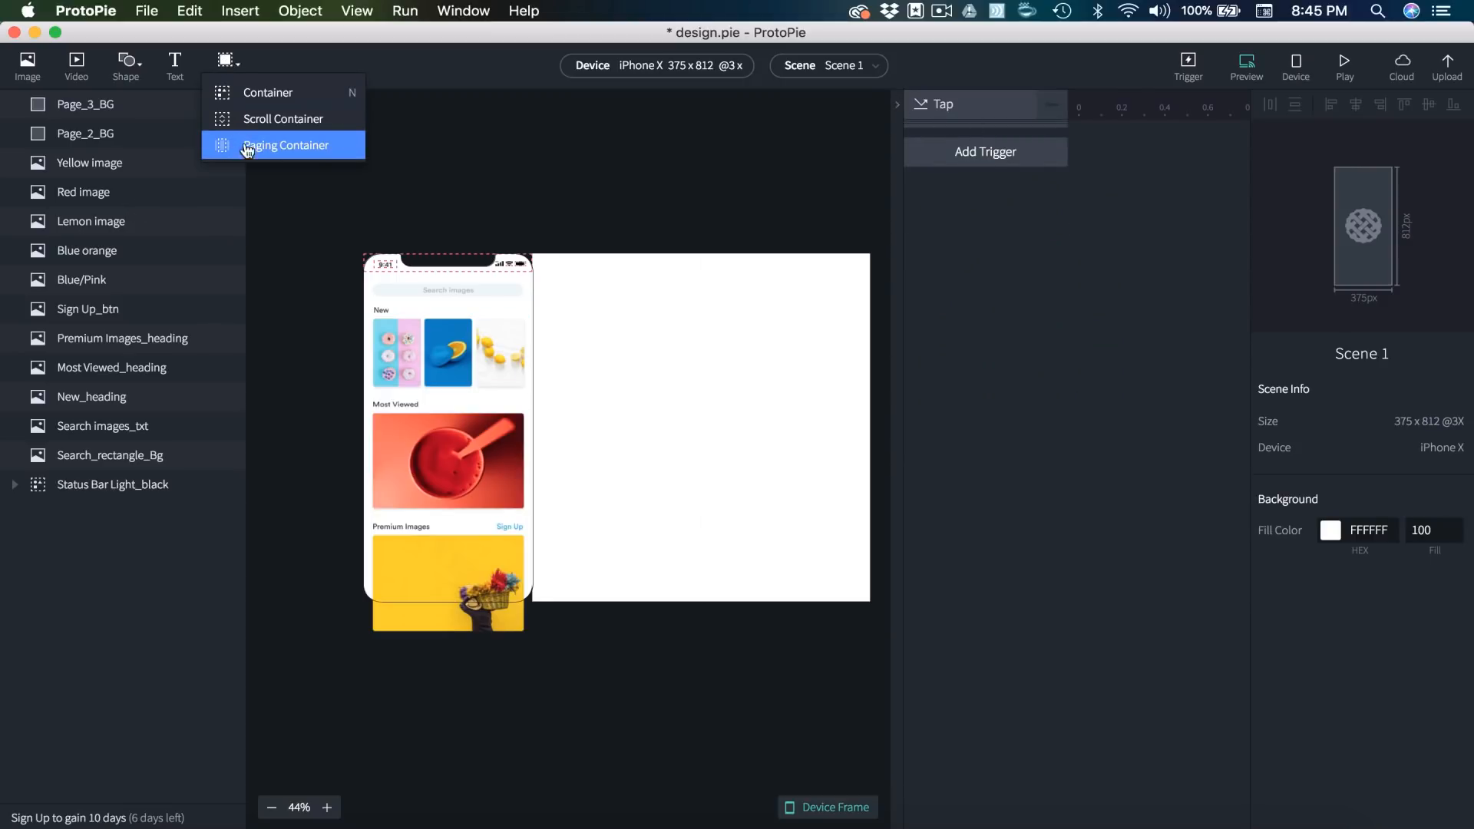
{"action": "left_click", "coordinate": [307, 147]}
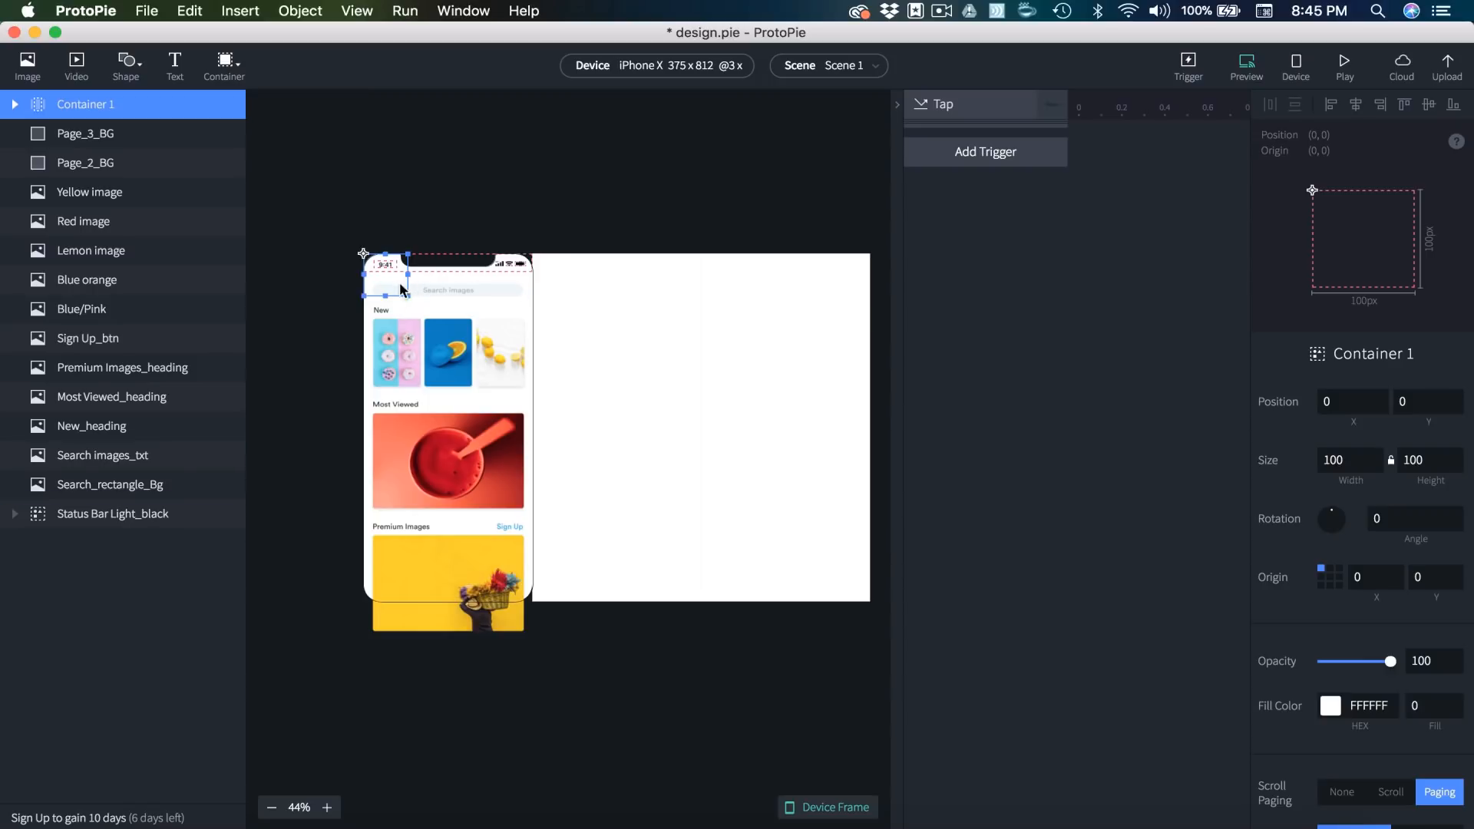
- Resize the paging container to 375 × 812 so it covers the phone screen and rename it Scroll
{"action": "left_click_drag", "start_coordinate": [405, 297], "coordinate": [530, 603]}
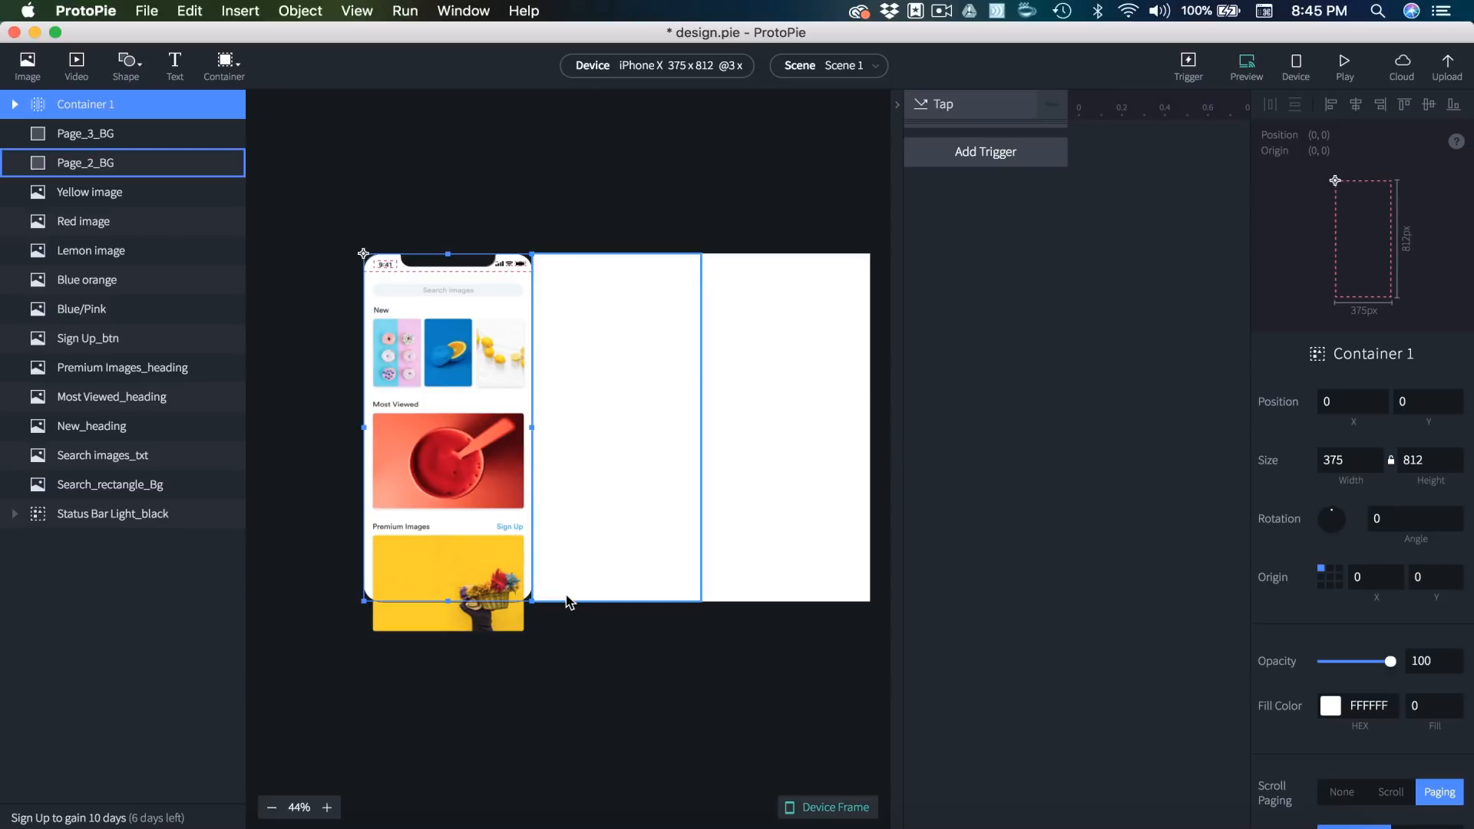
{"action": "scroll", "coordinate": [624, 657], "scroll_direction": "right", "scroll_amount": 2}
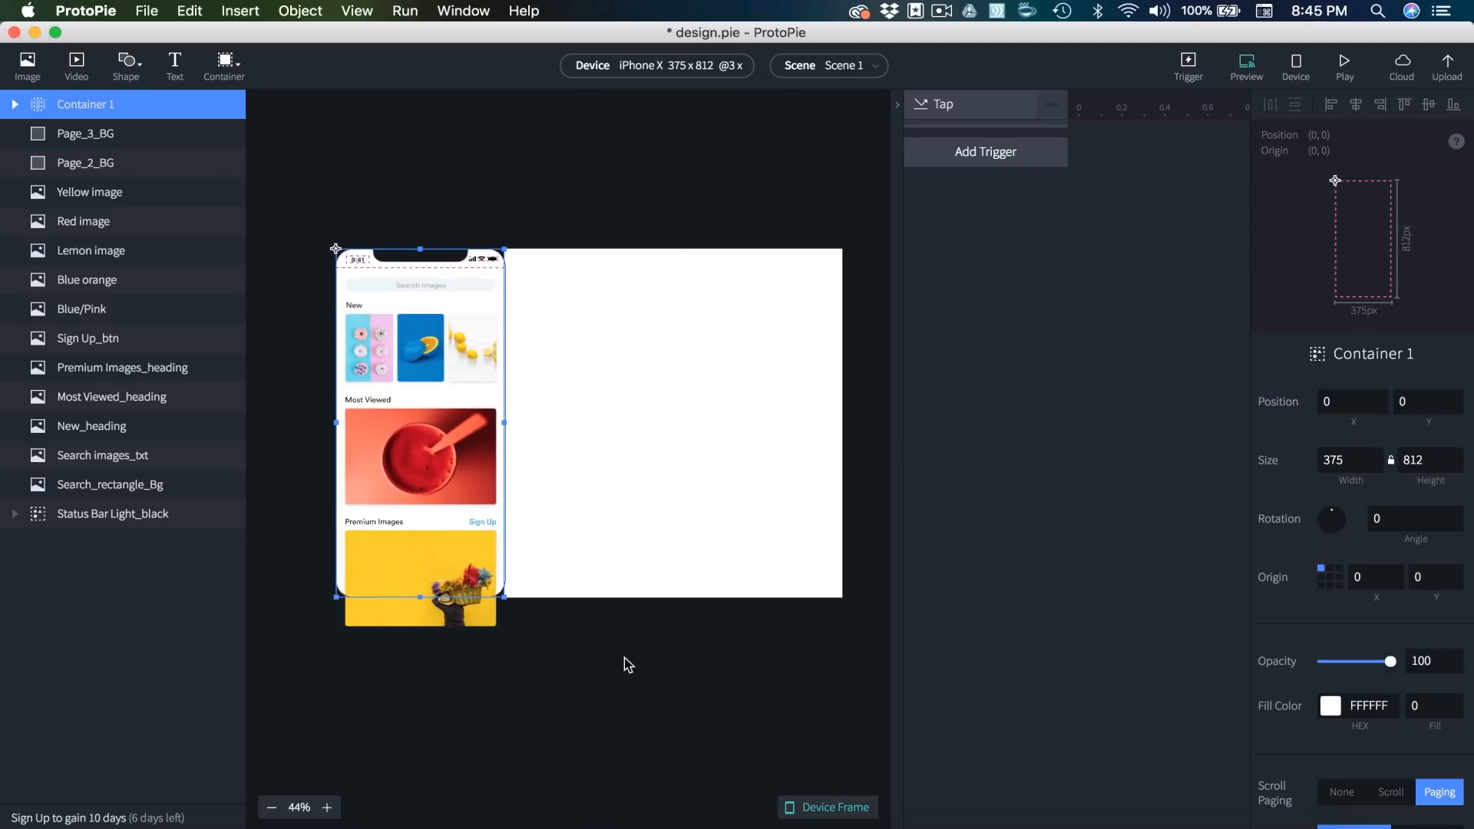
{"action": "double_click", "coordinate": [94, 107]}
{"action": "type", "text": "Scro"}
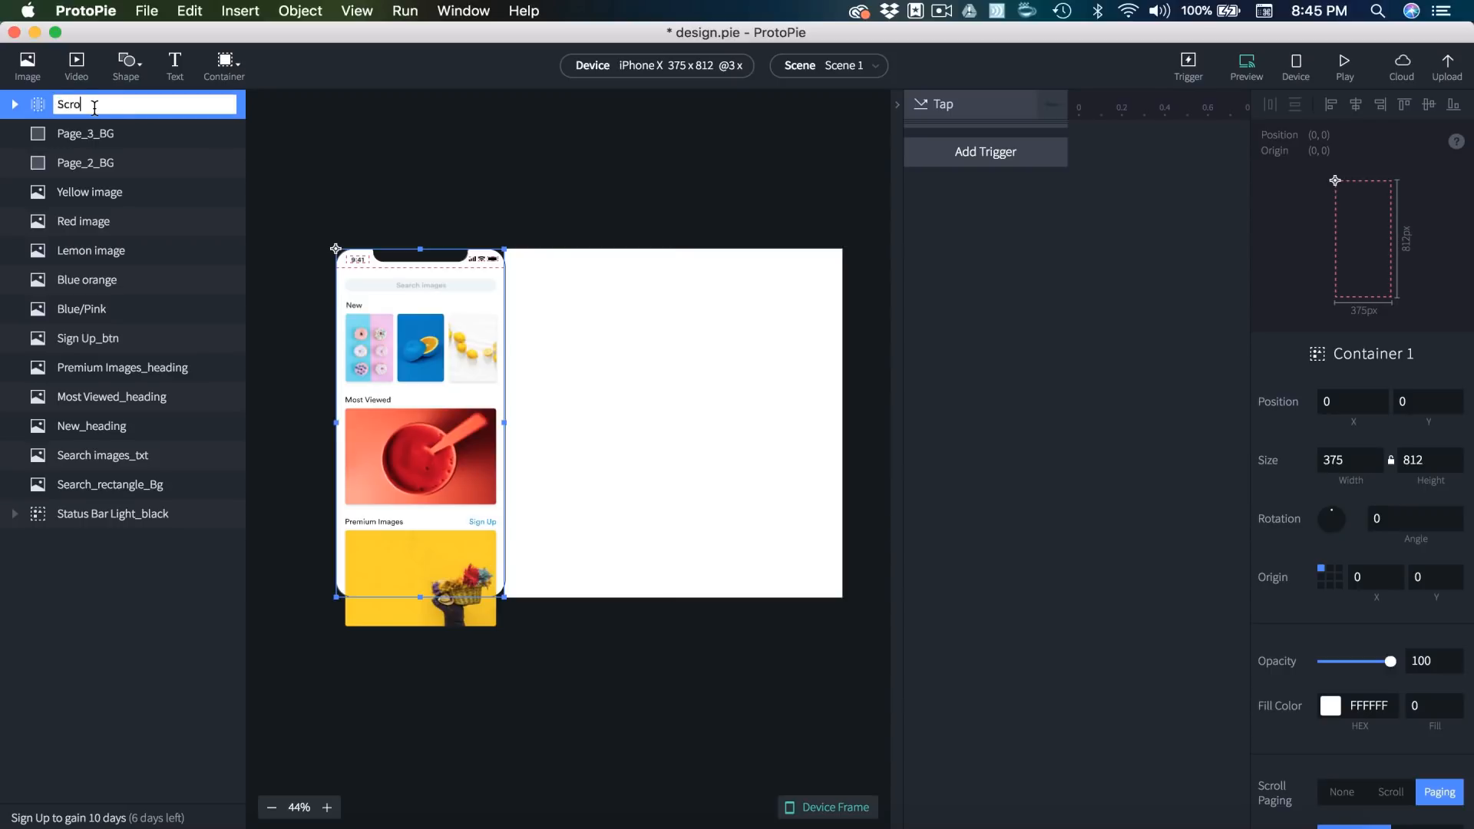
{"action": "type", "text": "ll"}
{"action": "key", "text": "Return"}
- Put the Scroll container at the bottom of the layer order and nest Lemon image, Blue orange and Blue/Pink inside it
{"action": "left_click_drag", "start_coordinate": [83, 106], "coordinate": [74, 555]}
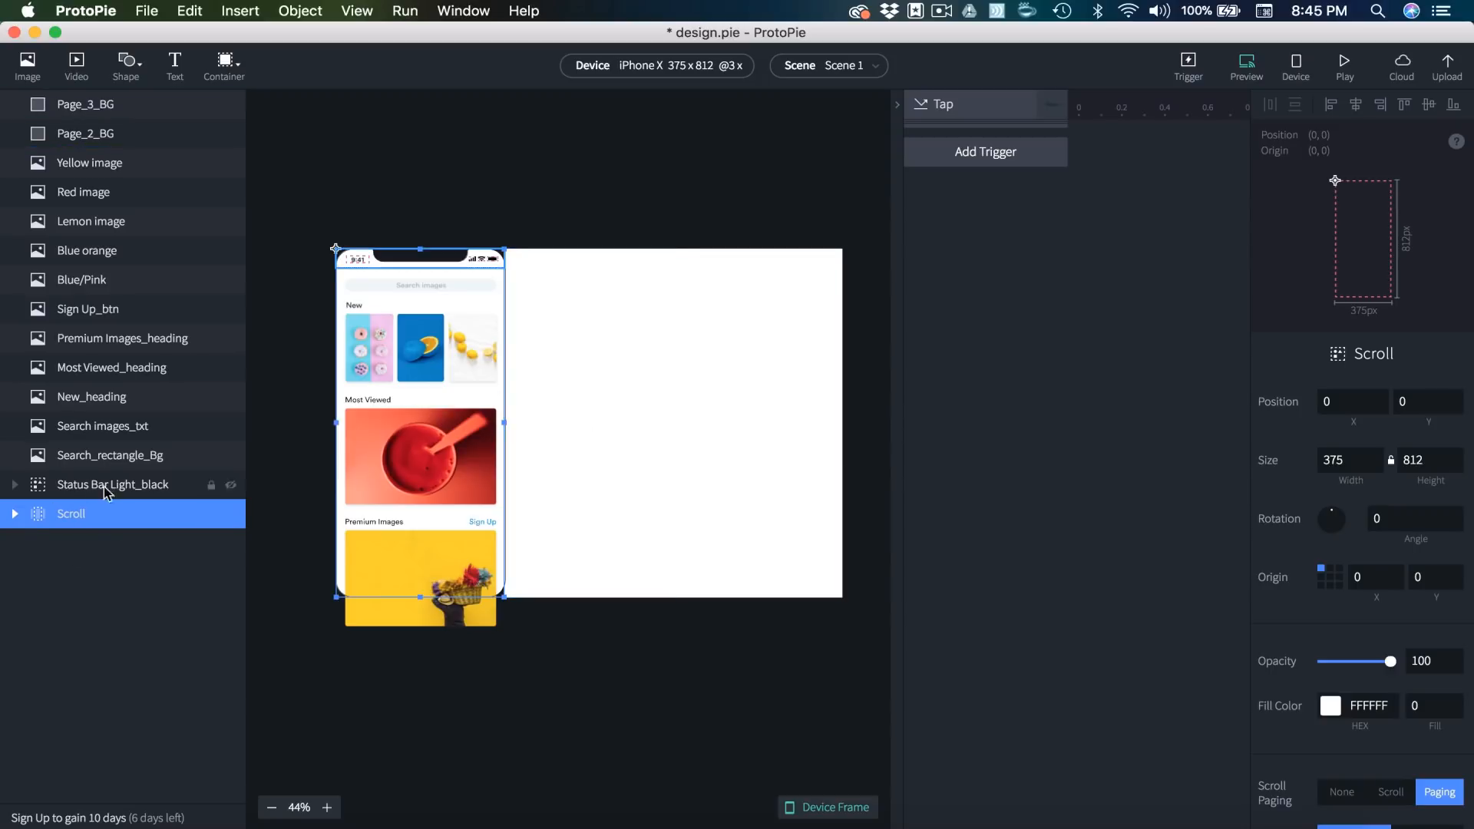
{"action": "left_click", "coordinate": [15, 514]}
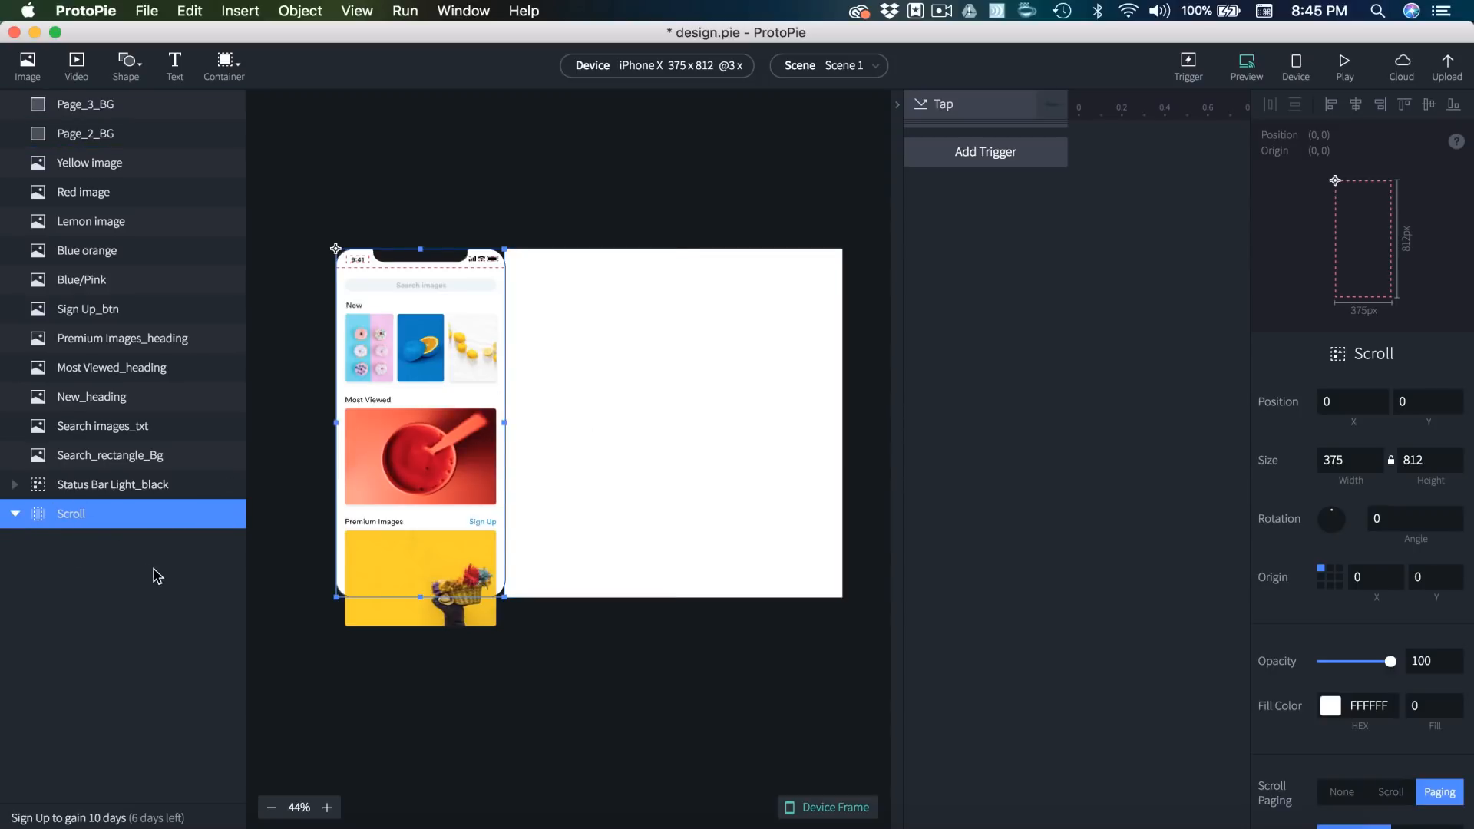
{"action": "left_click", "coordinate": [77, 282]}
{"action": "left_click", "coordinate": [109, 223], "text": "shift"}
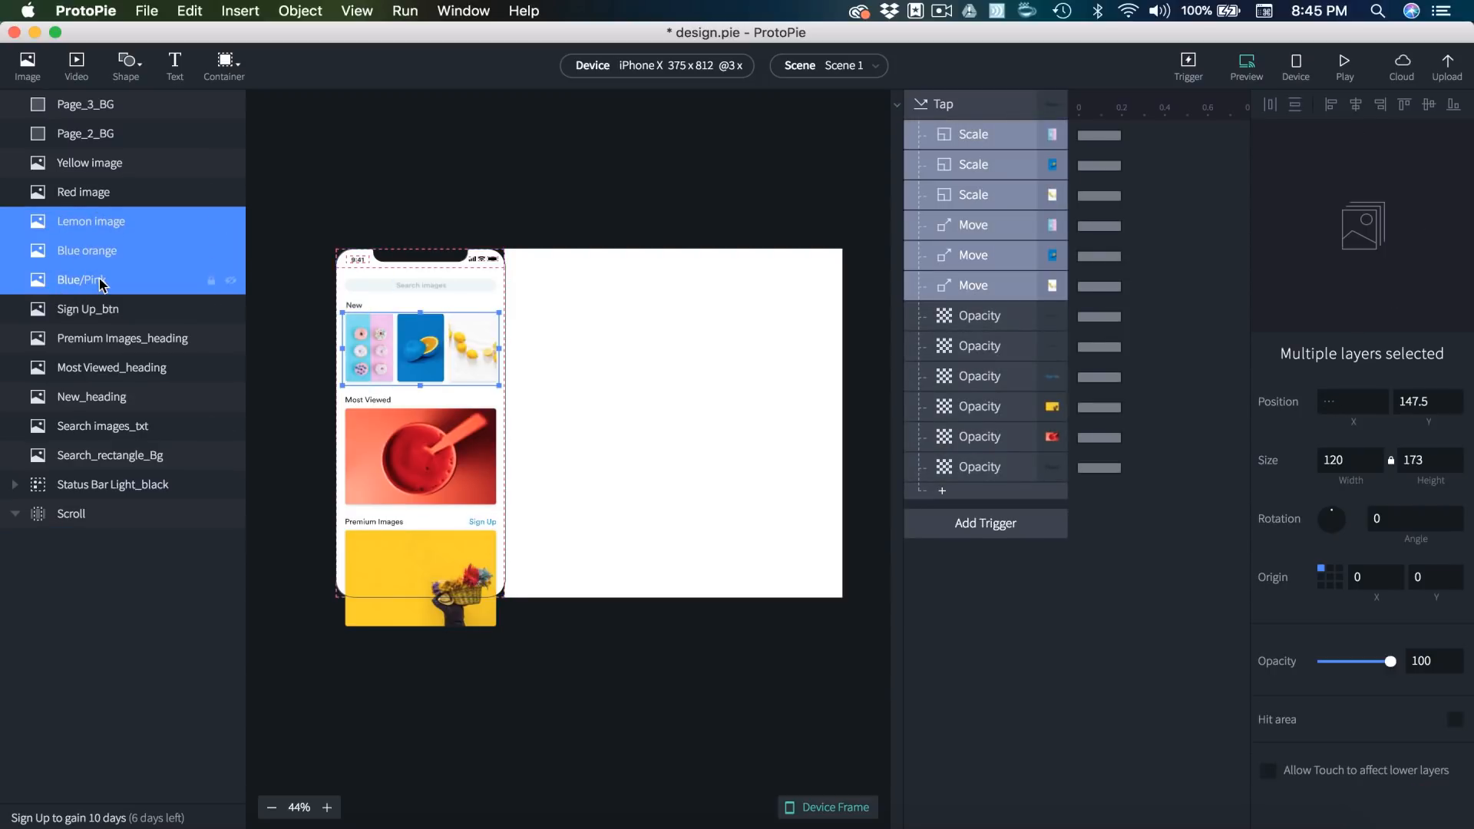
{"action": "left_click_drag", "start_coordinate": [90, 252], "coordinate": [82, 515]}
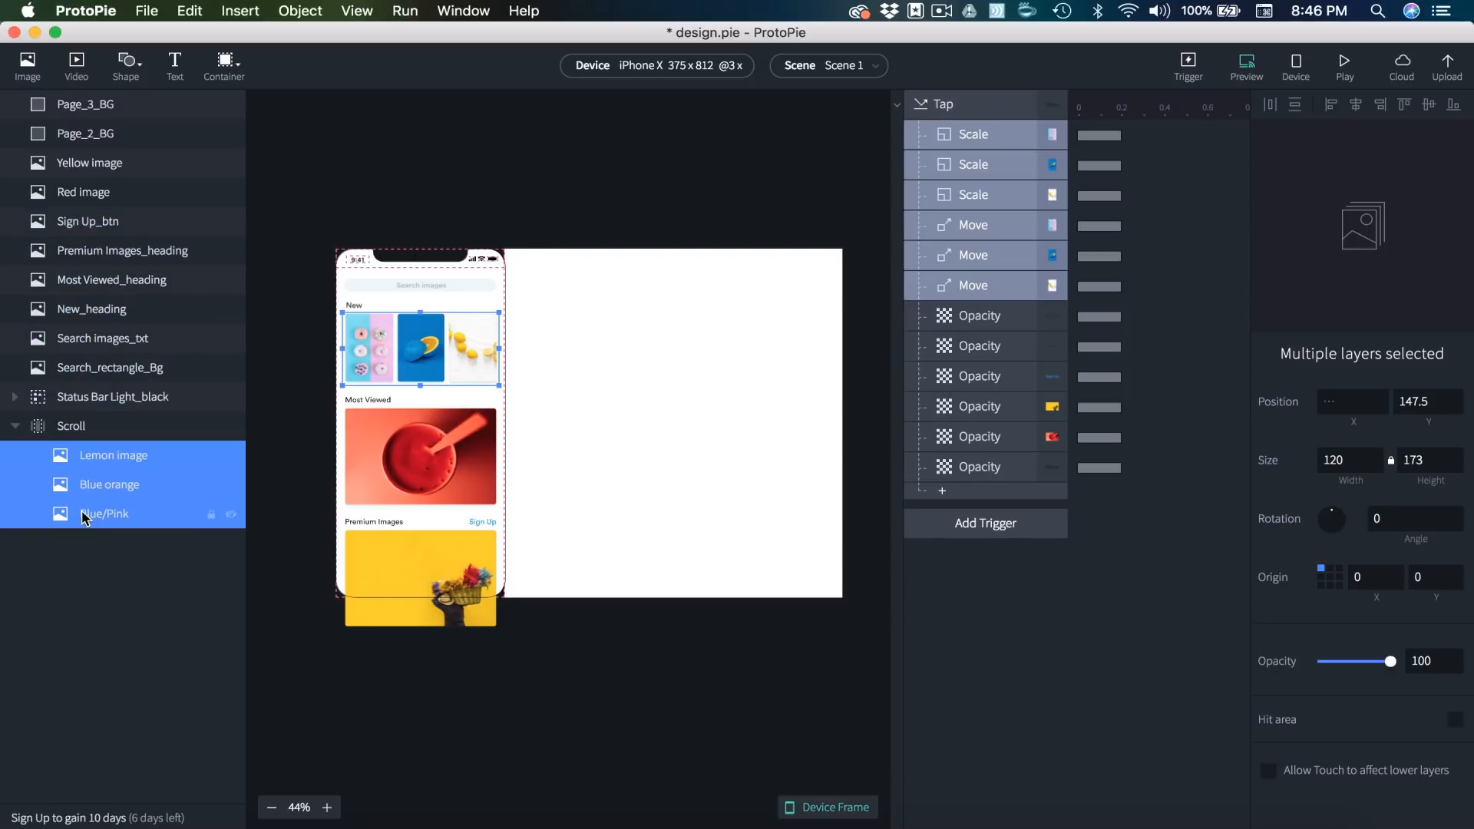
{"action": "left_click", "coordinate": [657, 198]}
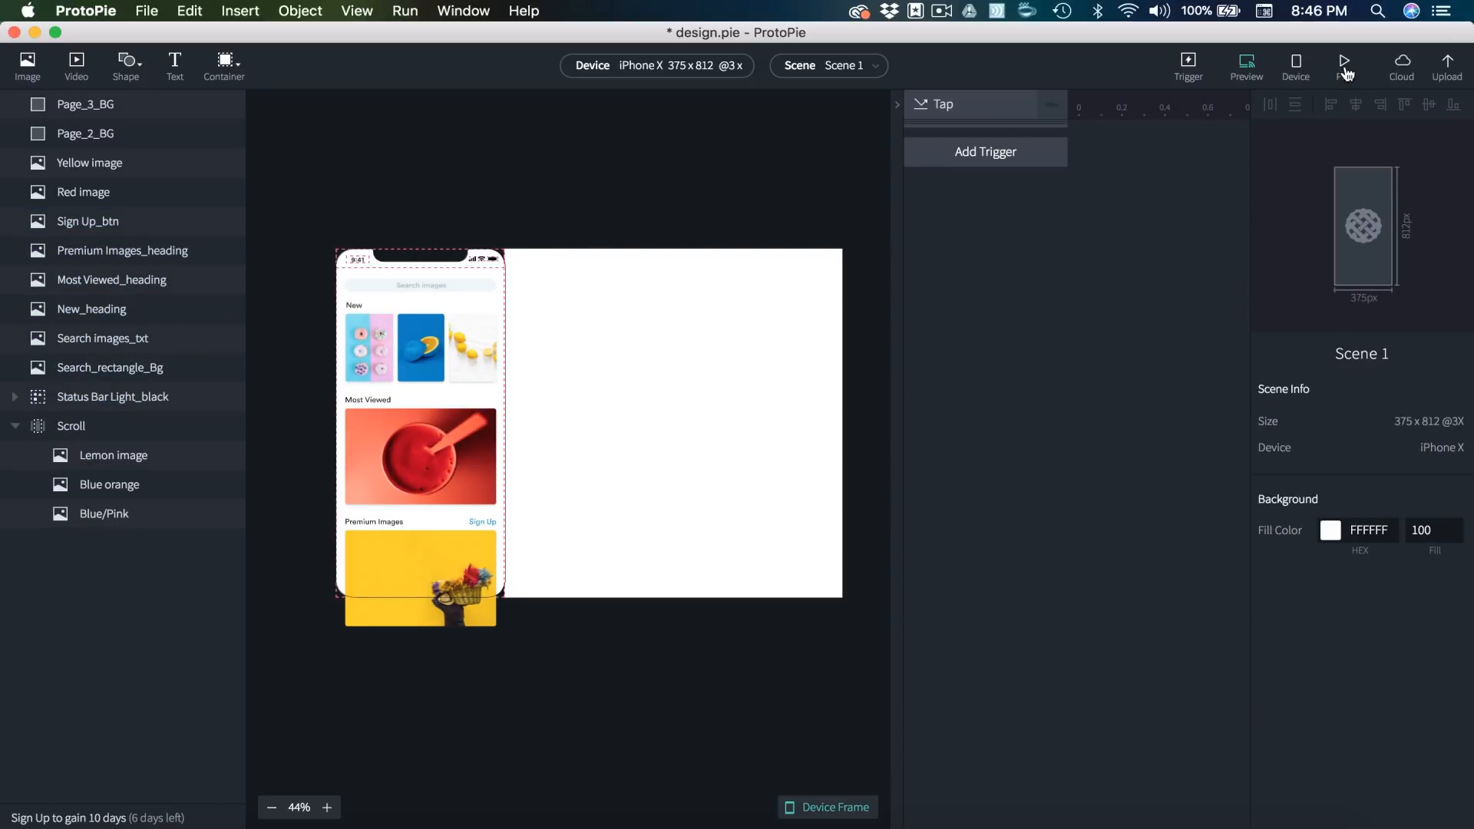
- Preview the prototype by tapping the New heading and swiping through the enlarged images
{"action": "left_click_drag", "start_coordinate": [1472, 103], "coordinate": [545, 20]}
{"action": "left_click", "coordinate": [487, 188]}
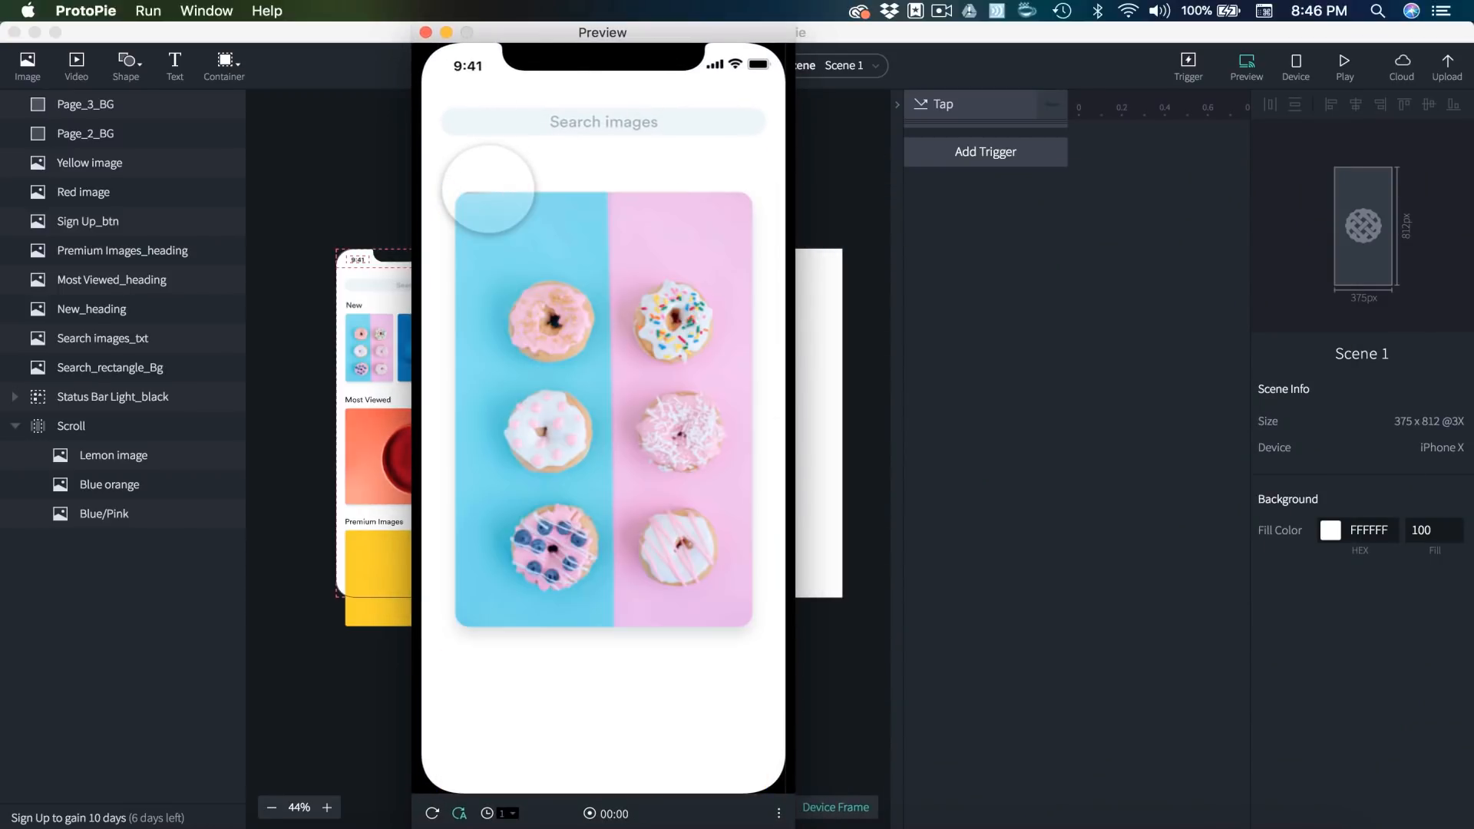
{"action": "left_click_drag", "start_coordinate": [743, 400], "coordinate": [374, 376]}
{"action": "left_click", "coordinate": [688, 431]}
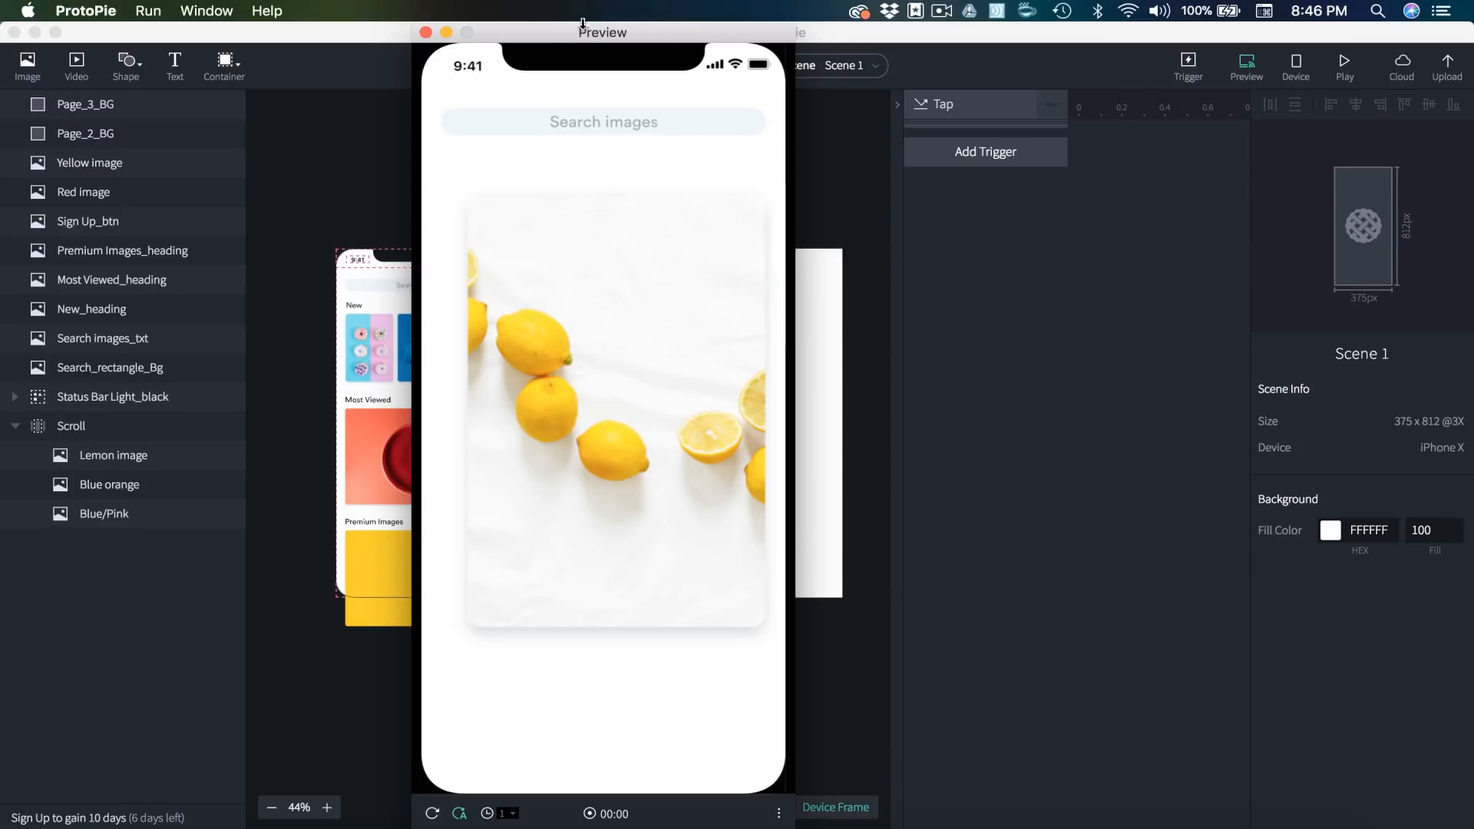
{"action": "left_click_drag", "start_coordinate": [560, 35], "coordinate": [1472, 35]}
{"action": "left_click", "coordinate": [679, 364]}
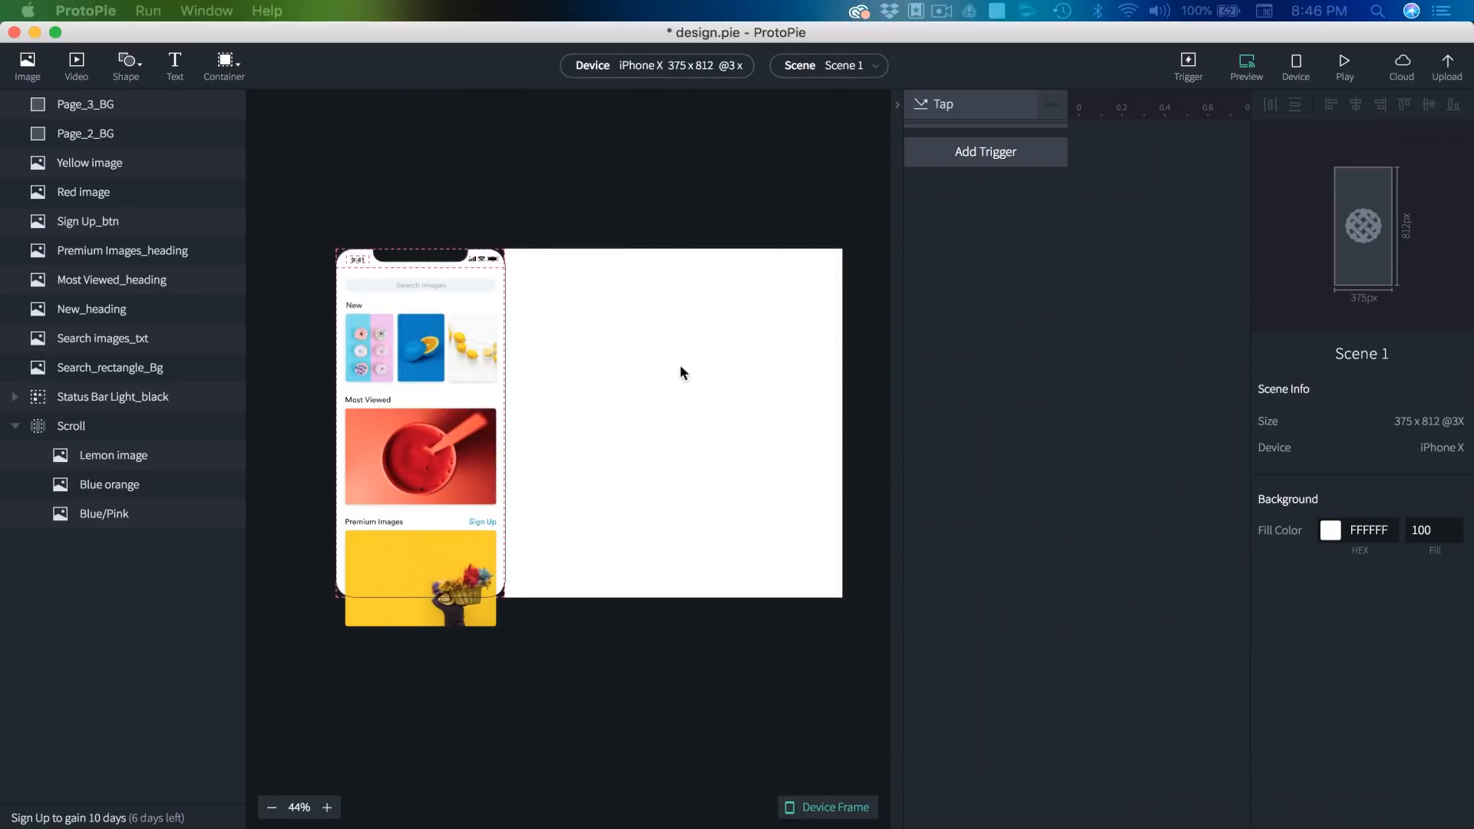
- Nest Page_3_BG and Page_2_BG inside the Scroll container, below the three images
{"action": "left_click", "coordinate": [772, 388]}
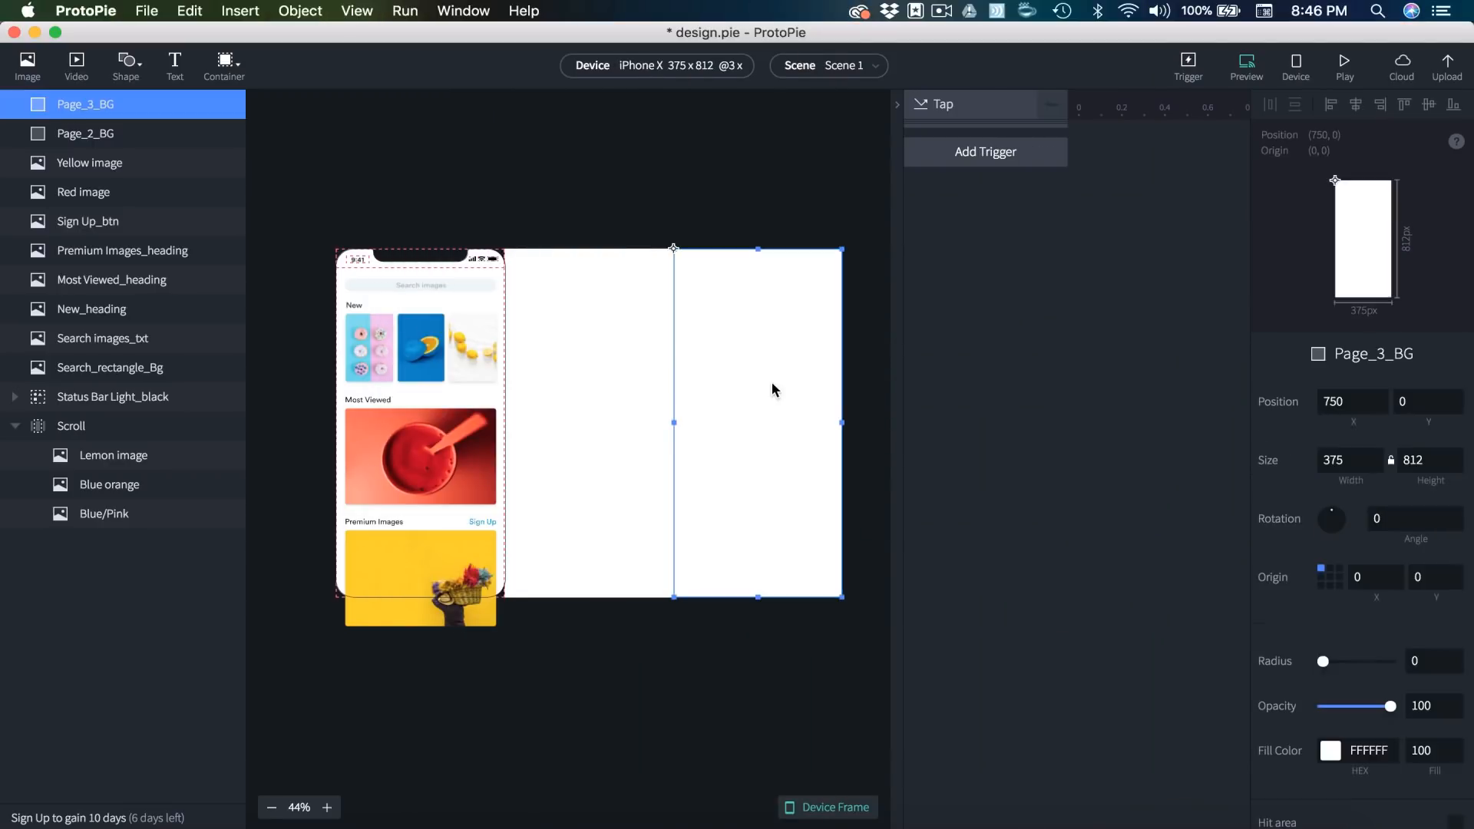
{"action": "left_click", "coordinate": [635, 394]}
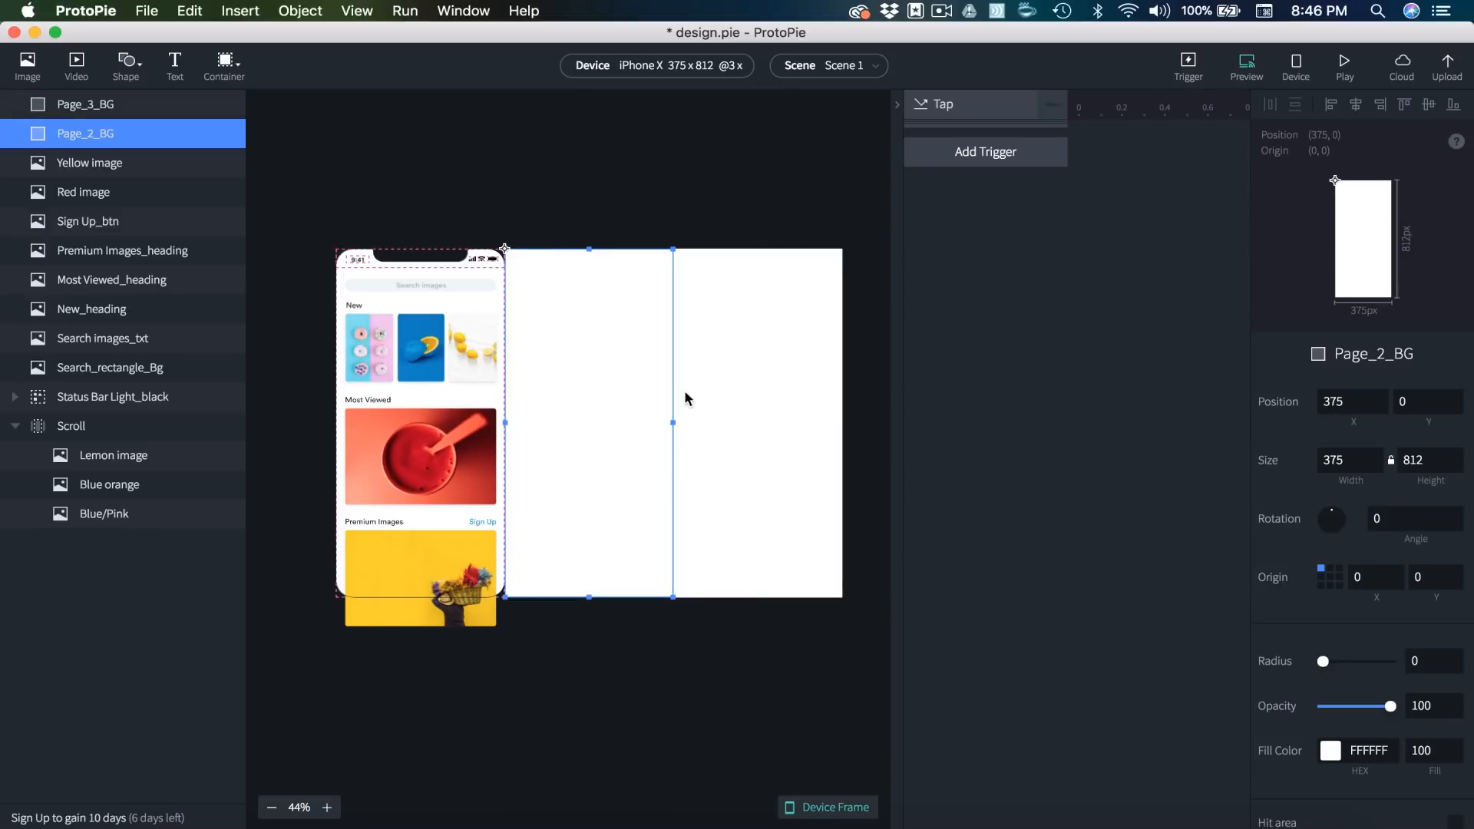
{"action": "left_click", "coordinate": [105, 112], "text": "shift"}
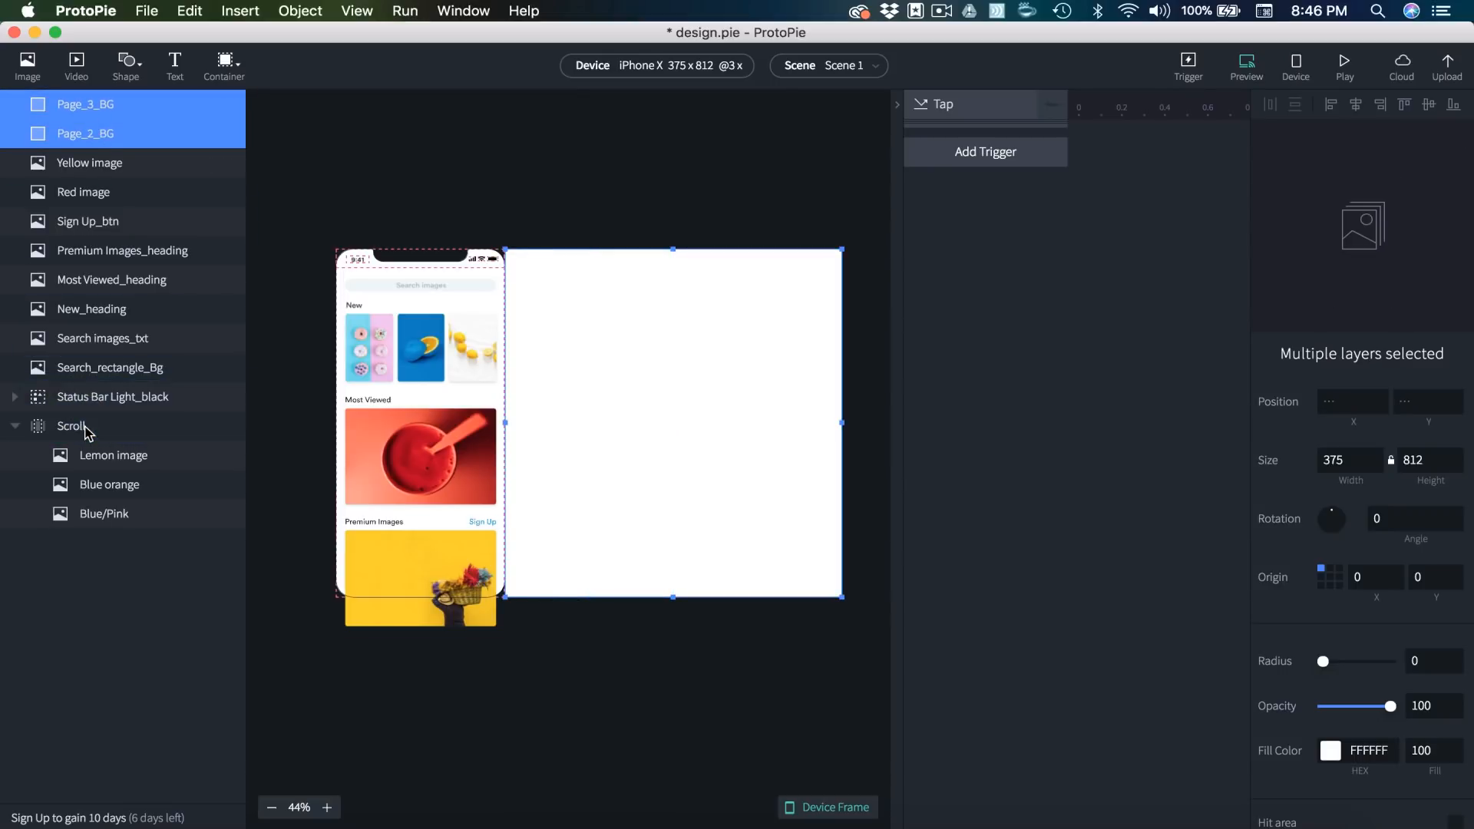
{"action": "left_click_drag", "start_coordinate": [88, 432], "coordinate": [123, 526]}
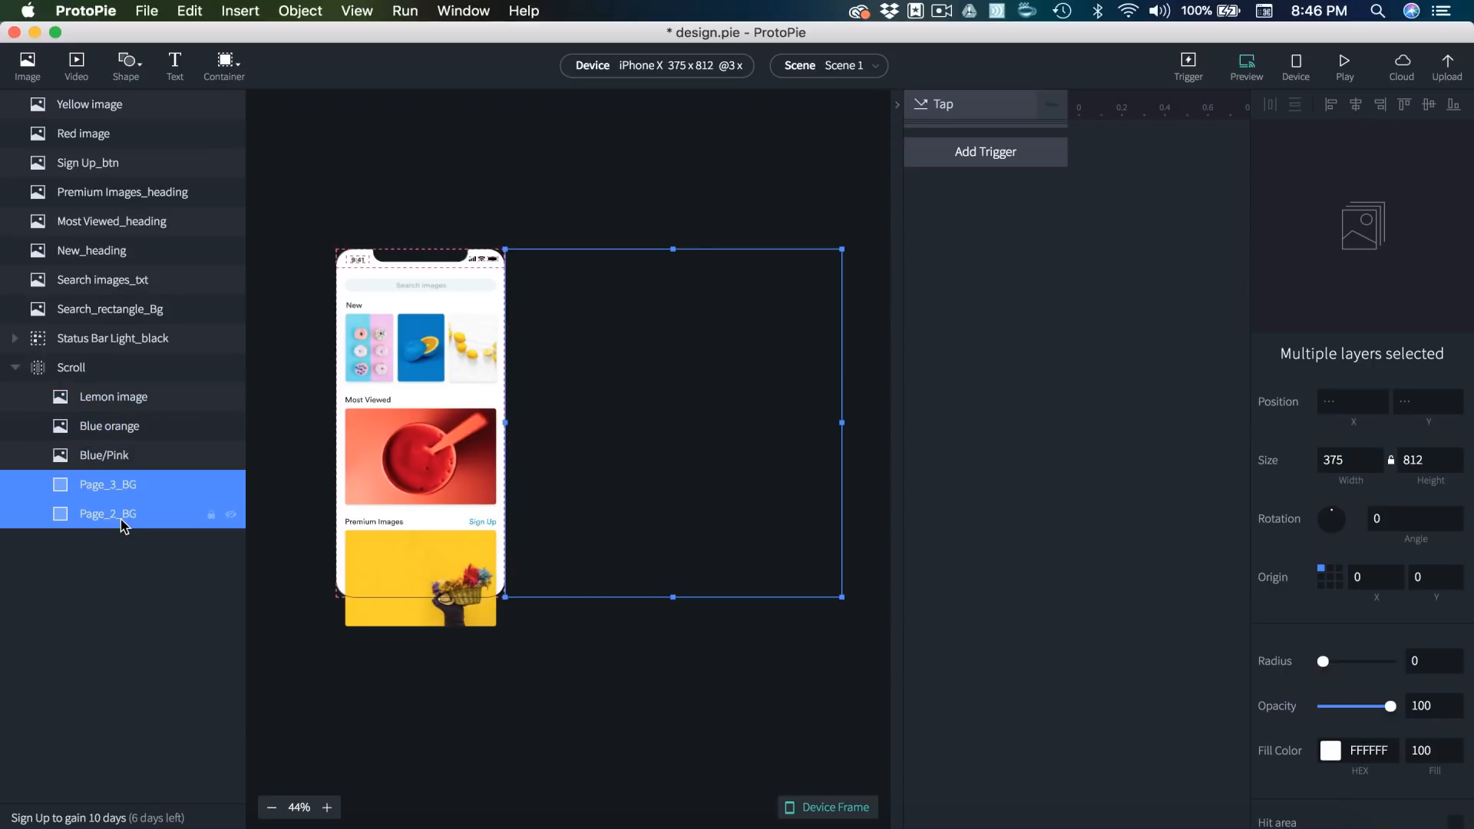
{"action": "left_click", "coordinate": [430, 160]}
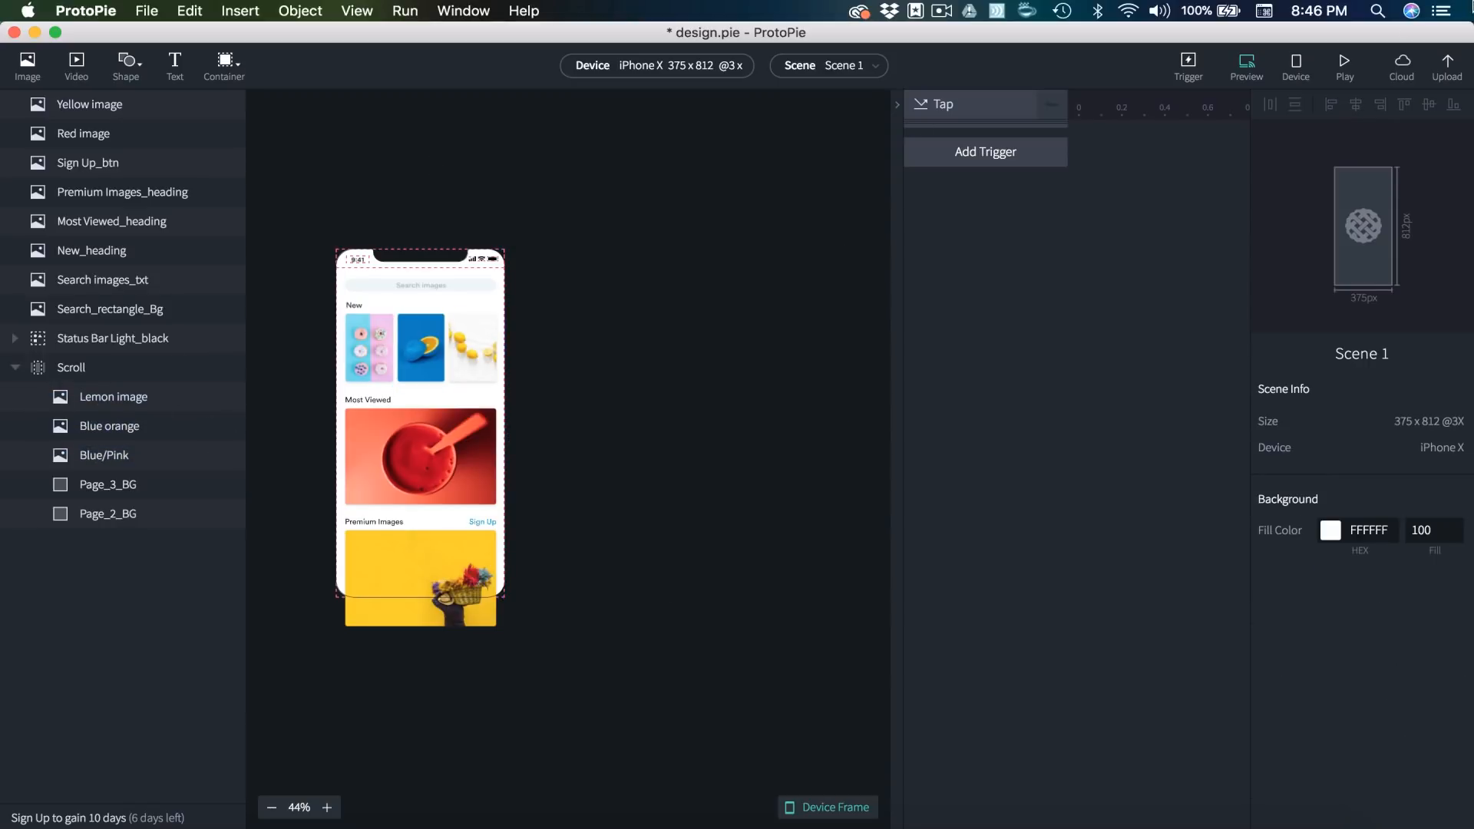
- Preview the New heading tap again and page from the donut image to the lemon image
{"action": "key", "text": "super+p"}
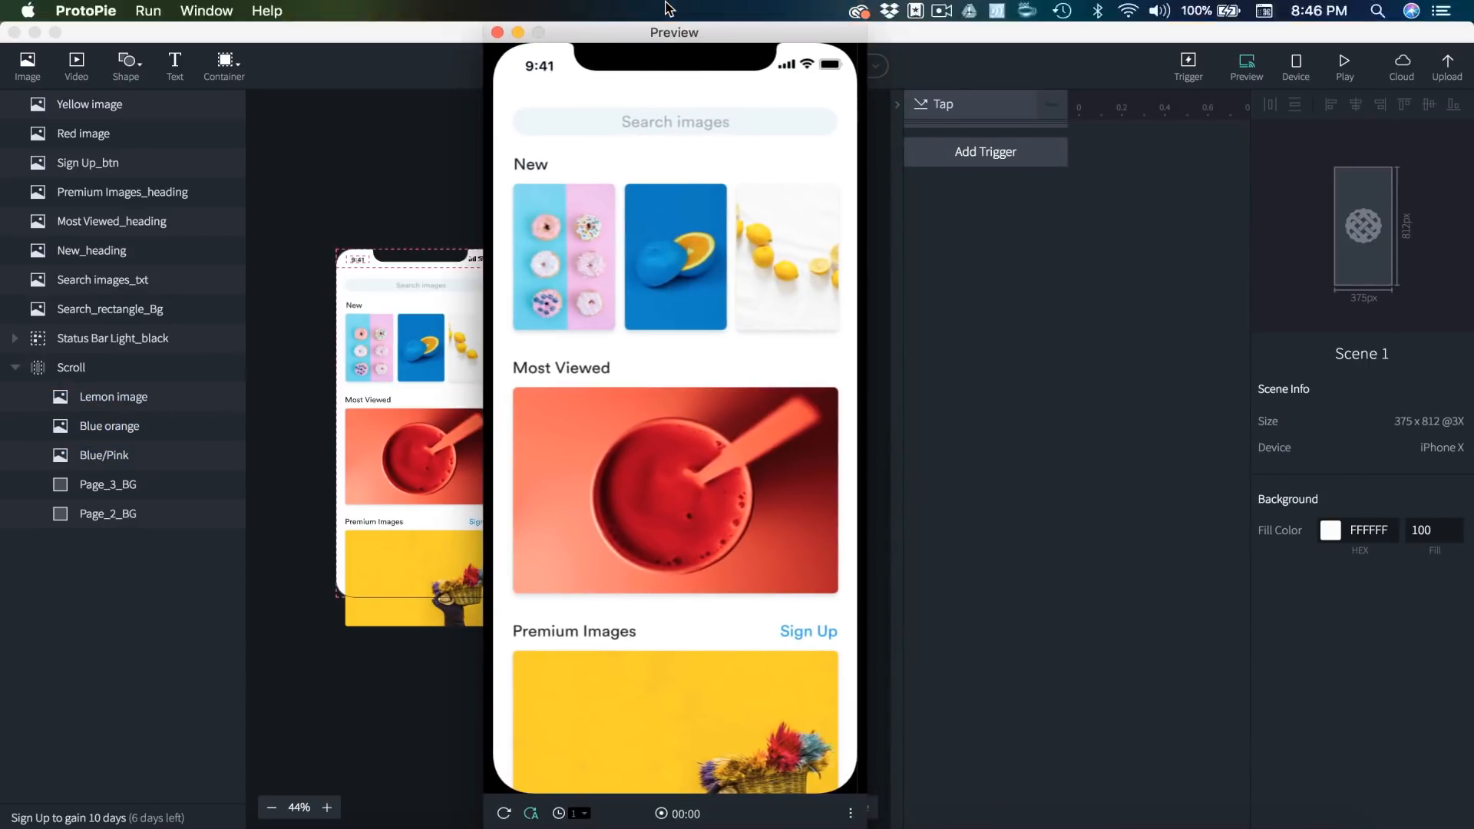
{"action": "left_click", "coordinate": [553, 190]}
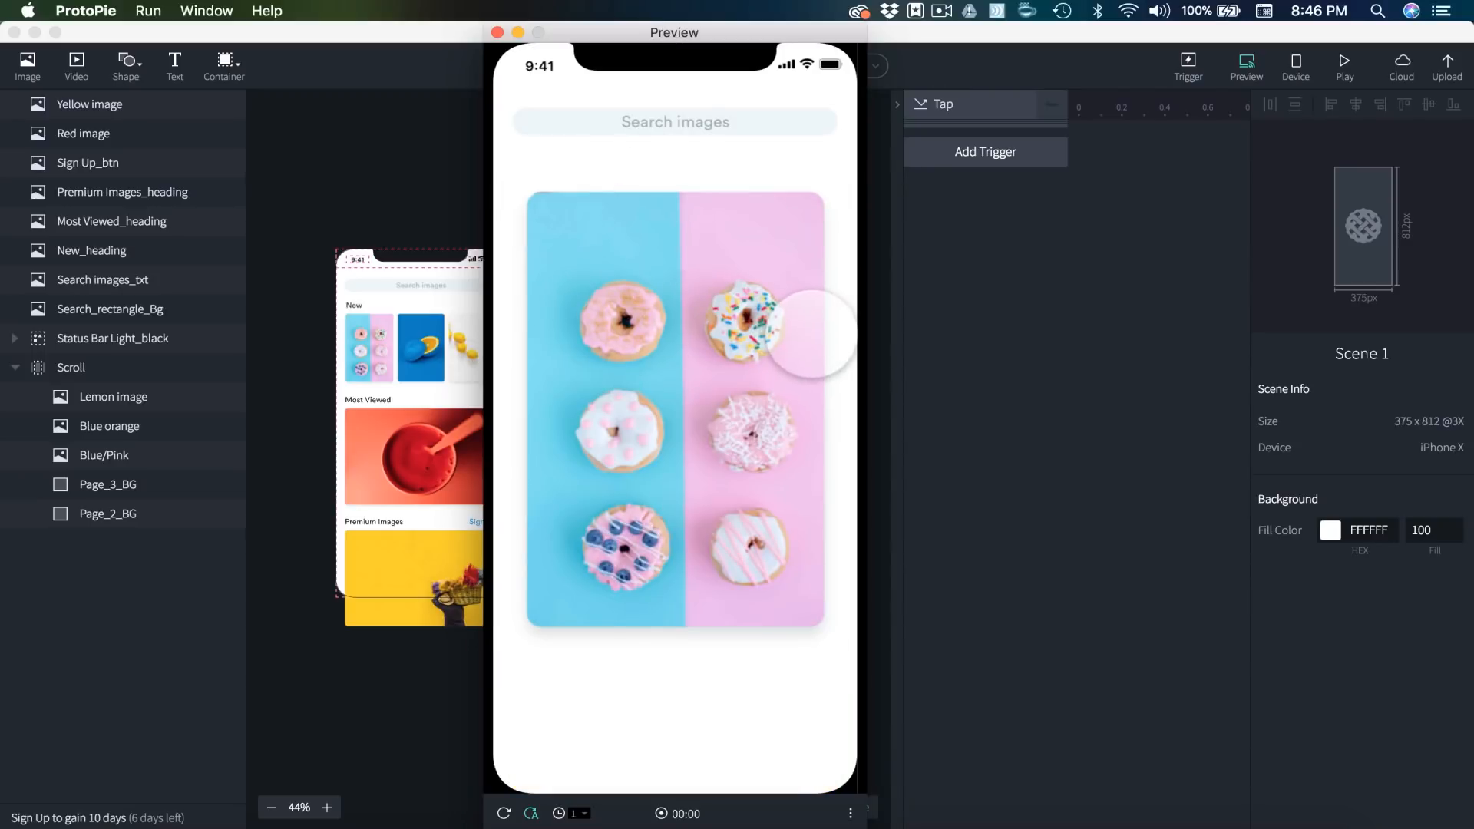
{"action": "left_click_drag", "start_coordinate": [814, 335], "coordinate": [479, 311]}
{"action": "left_click_drag", "start_coordinate": [812, 451], "coordinate": [602, 450]}
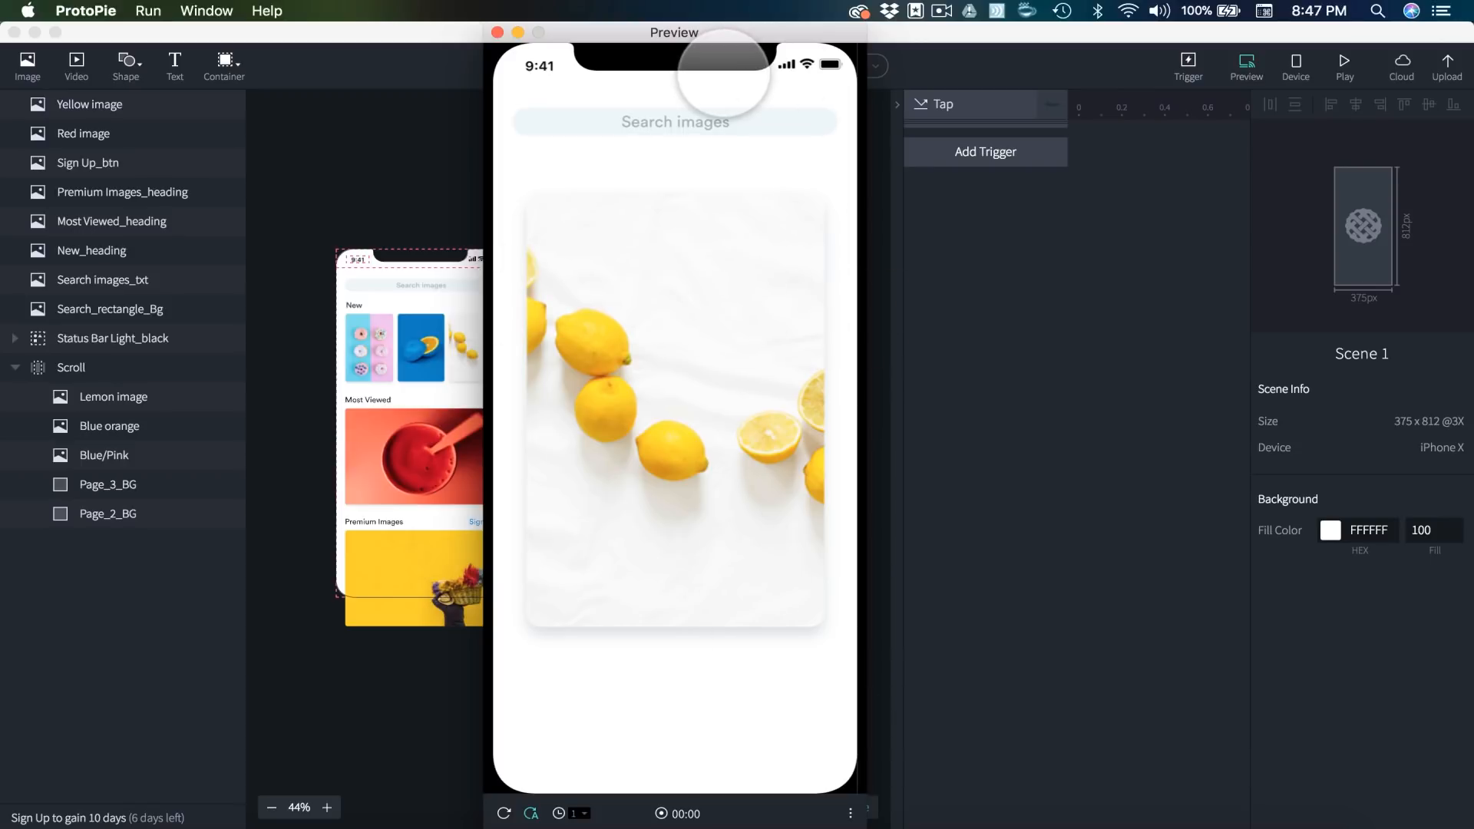
{"action": "key", "text": "super+w"}
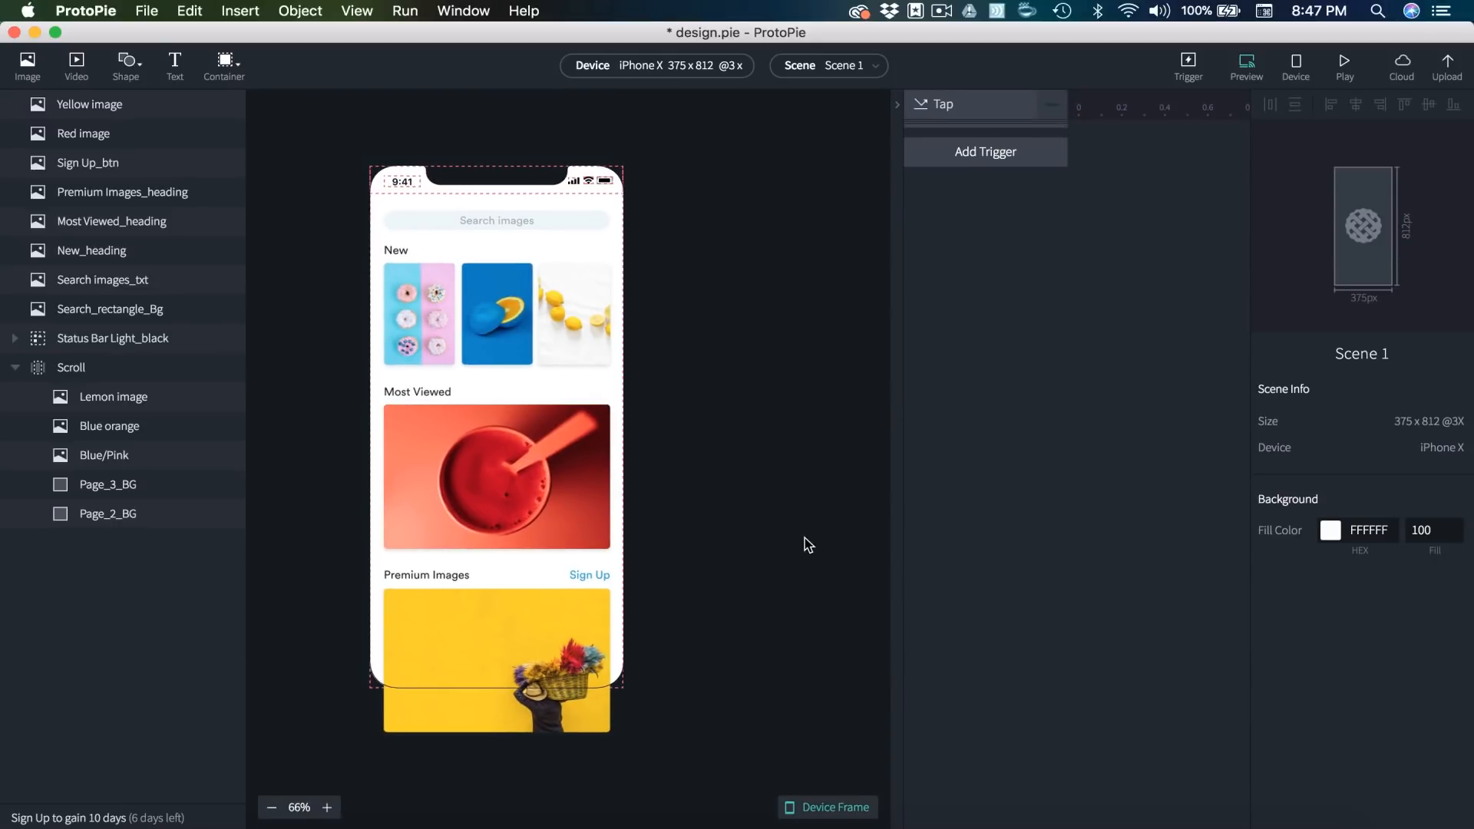
- Turn Clip Sublayers off and back on for the Scroll container to examine how its pages are clipped
{"action": "scroll", "coordinate": [742, 367], "scroll_direction": "down", "scroll_amount": 2}
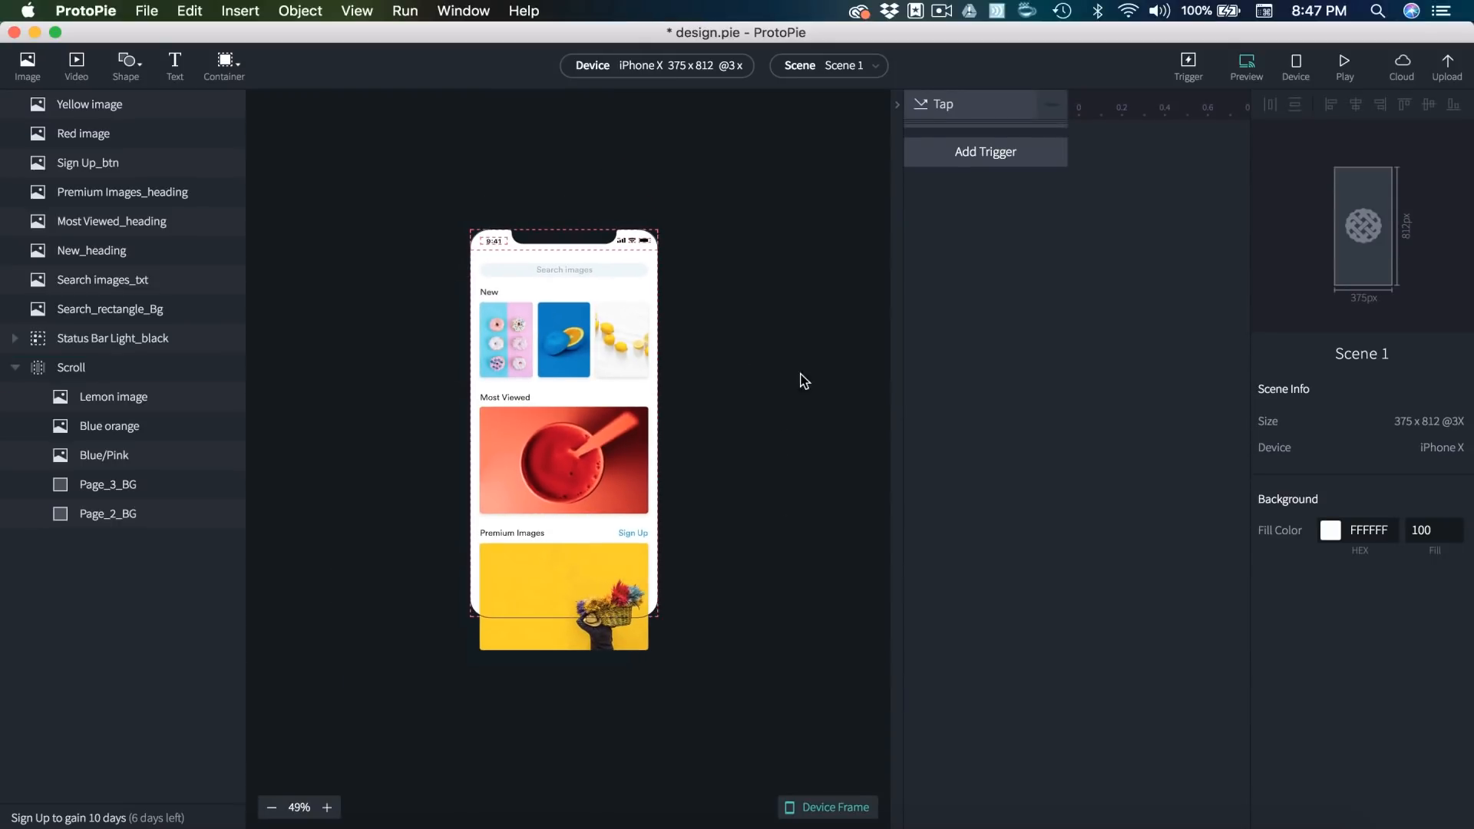
{"action": "left_click", "coordinate": [70, 369]}
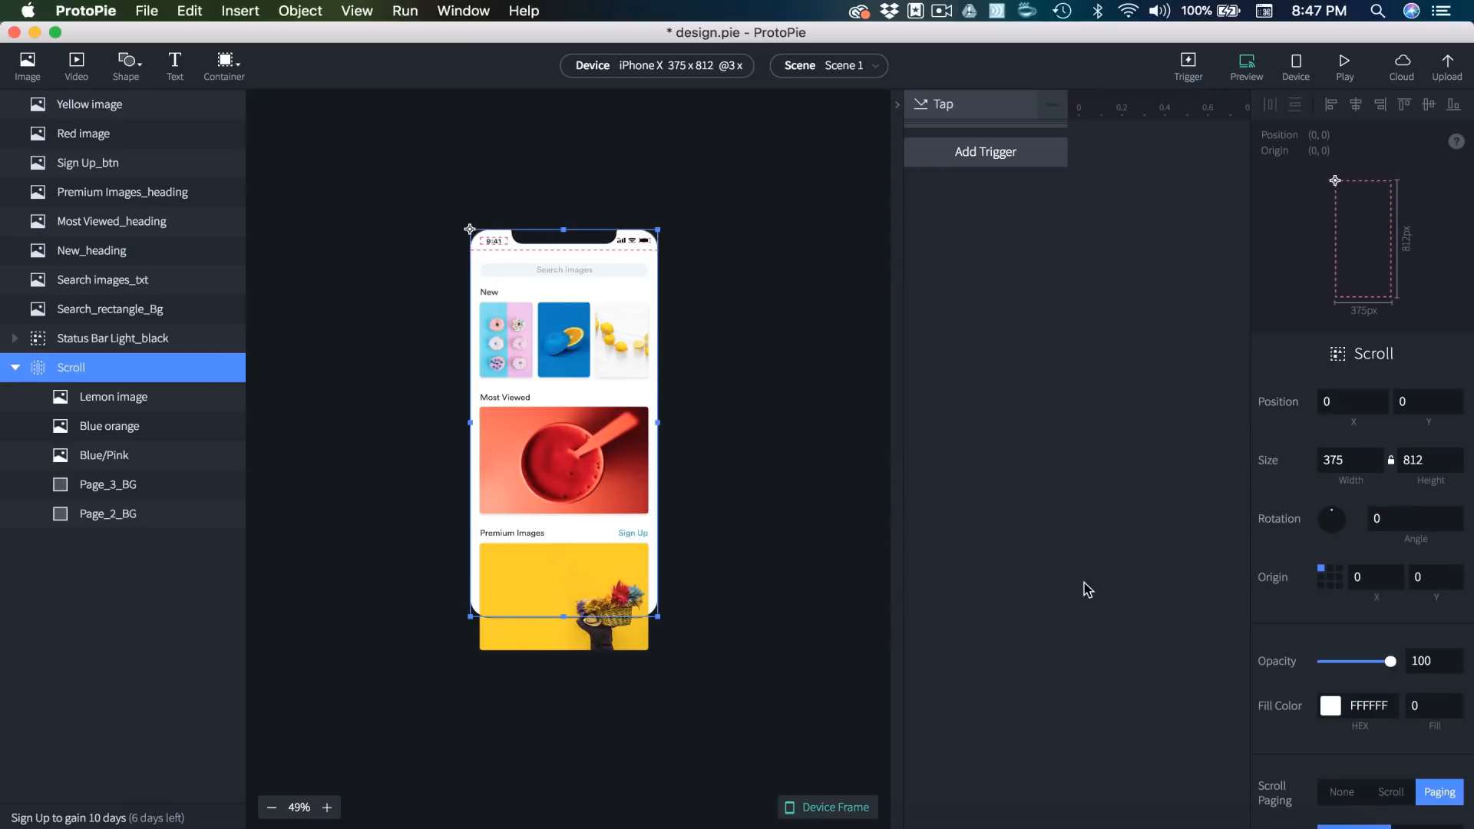
{"action": "scroll", "coordinate": [1262, 620], "scroll_direction": "down", "scroll_amount": 5}
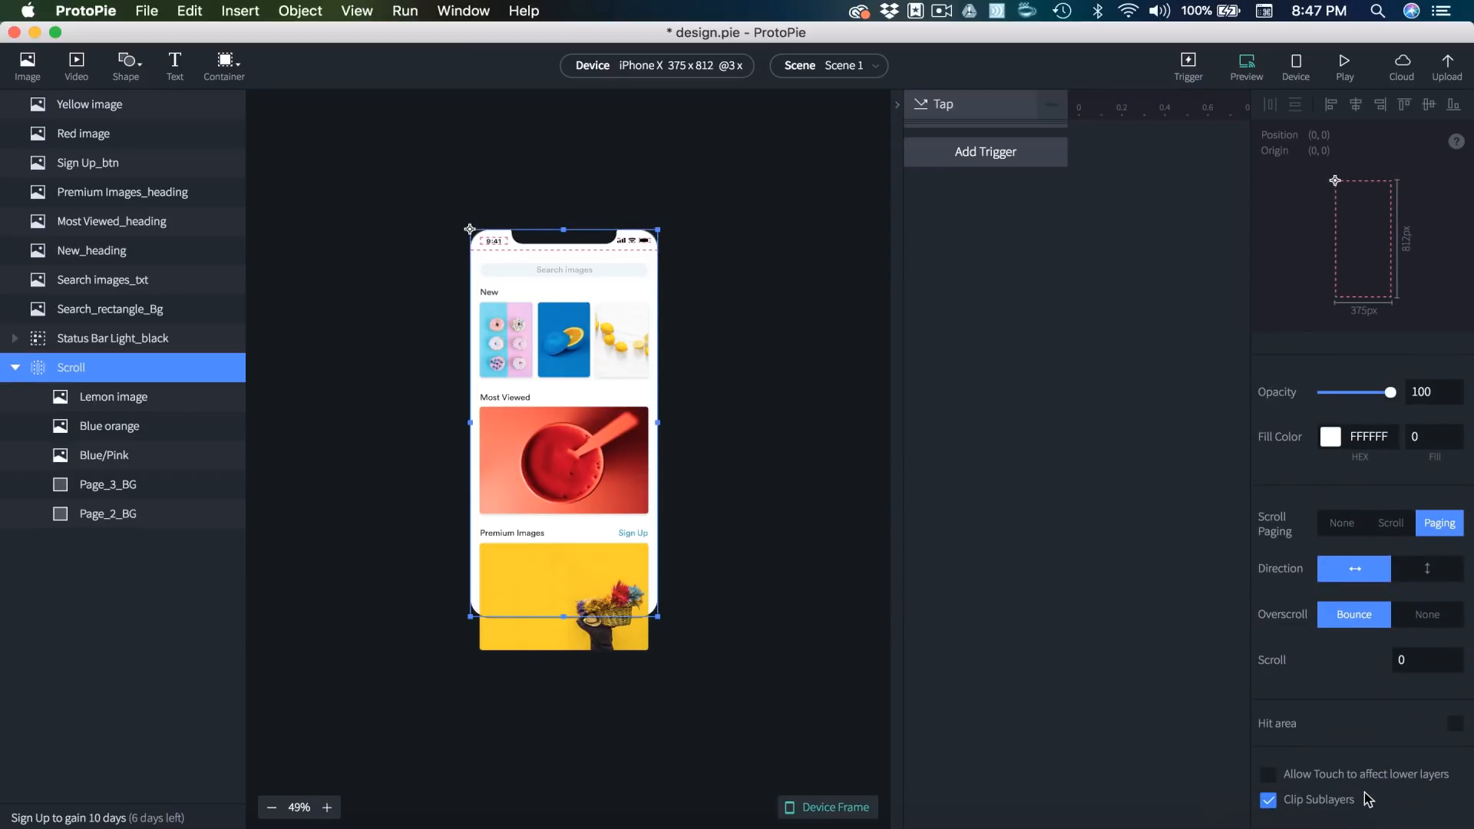
{"action": "left_click", "coordinate": [1268, 801]}
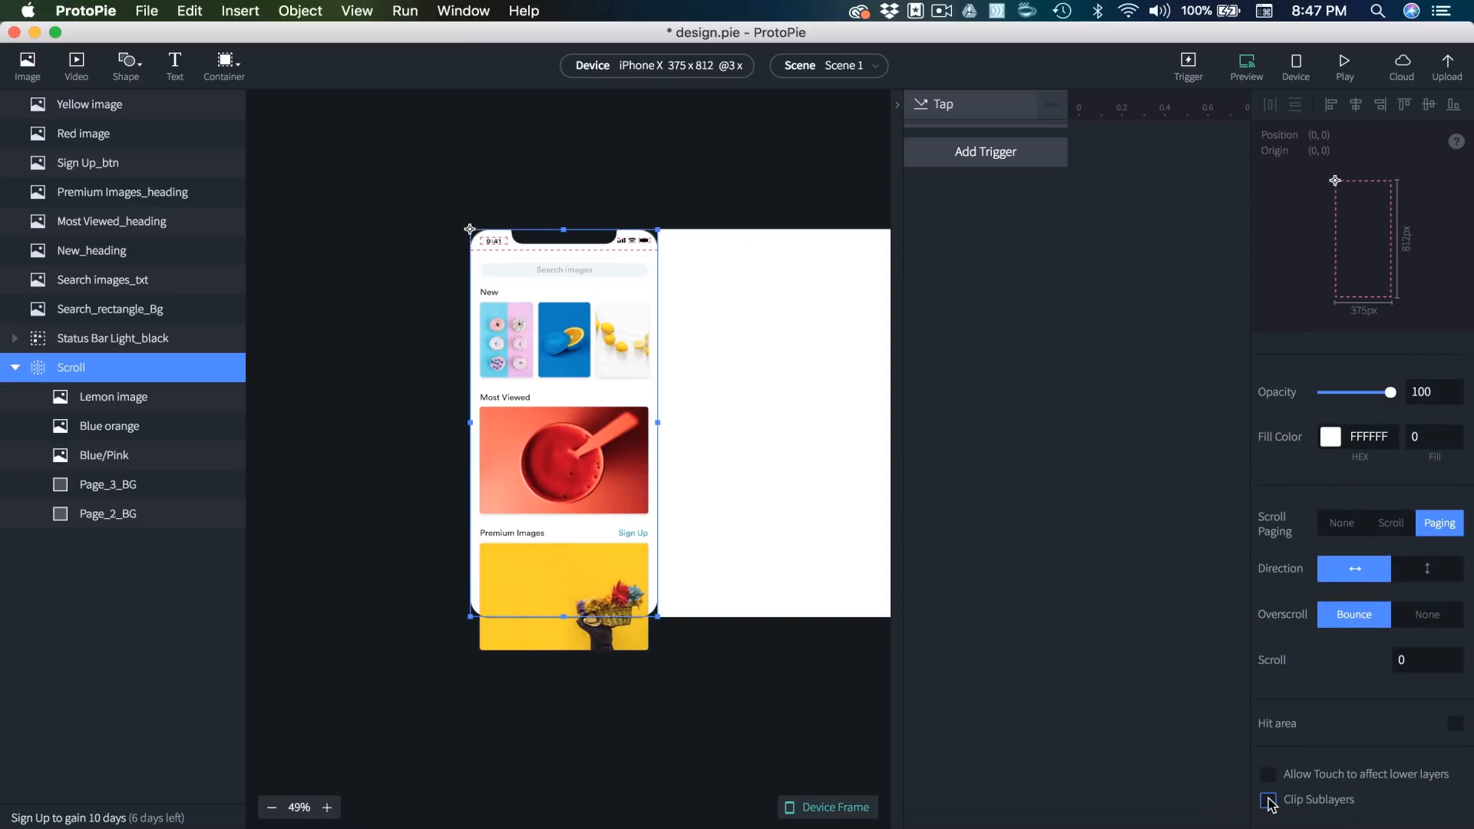
{"action": "left_click", "coordinate": [1267, 801]}
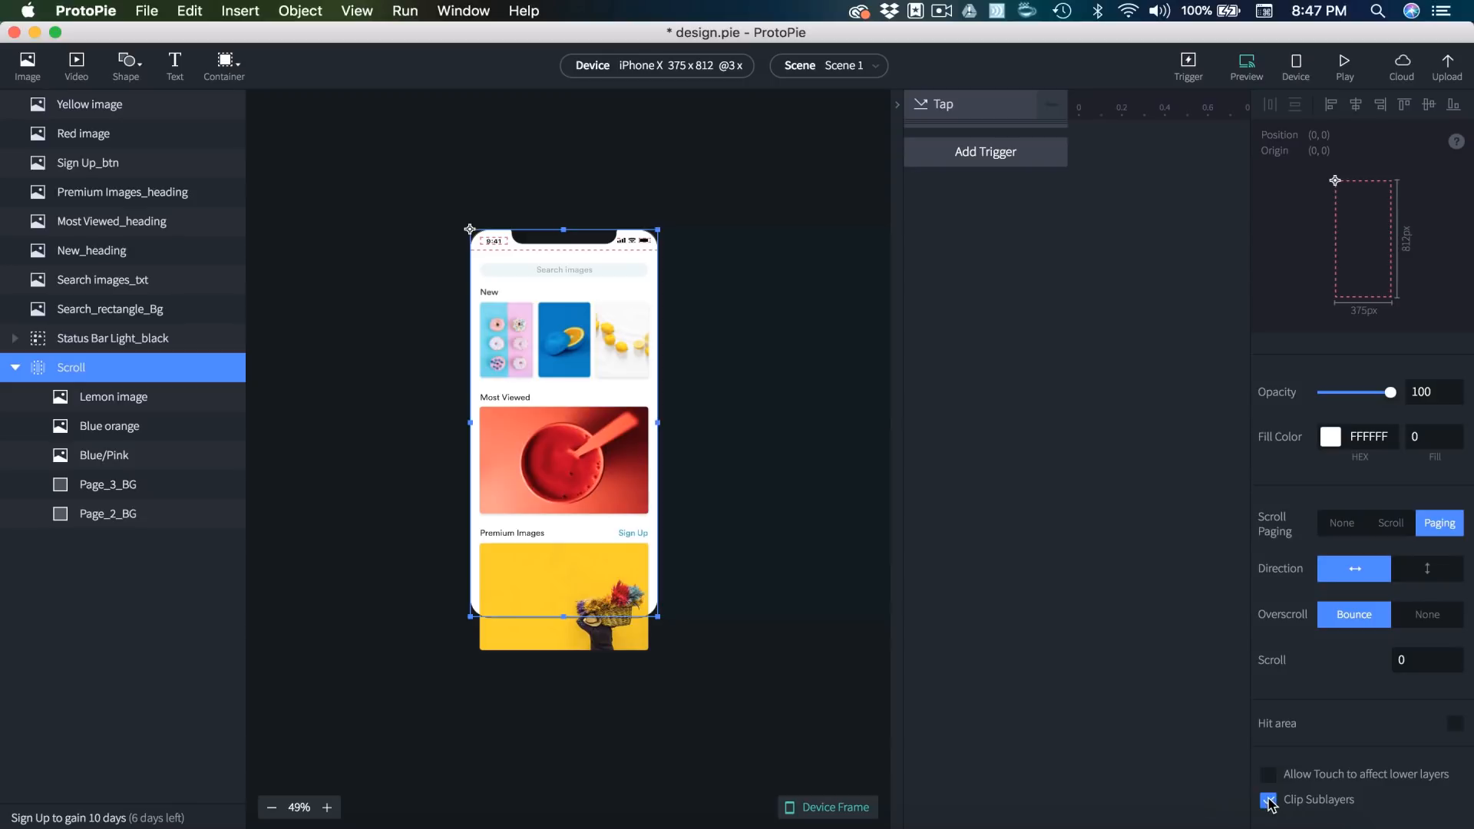
{"action": "left_click", "coordinate": [744, 656]}
{"action": "scroll", "coordinate": [550, 403], "scroll_direction": "up", "scroll_amount": 2}
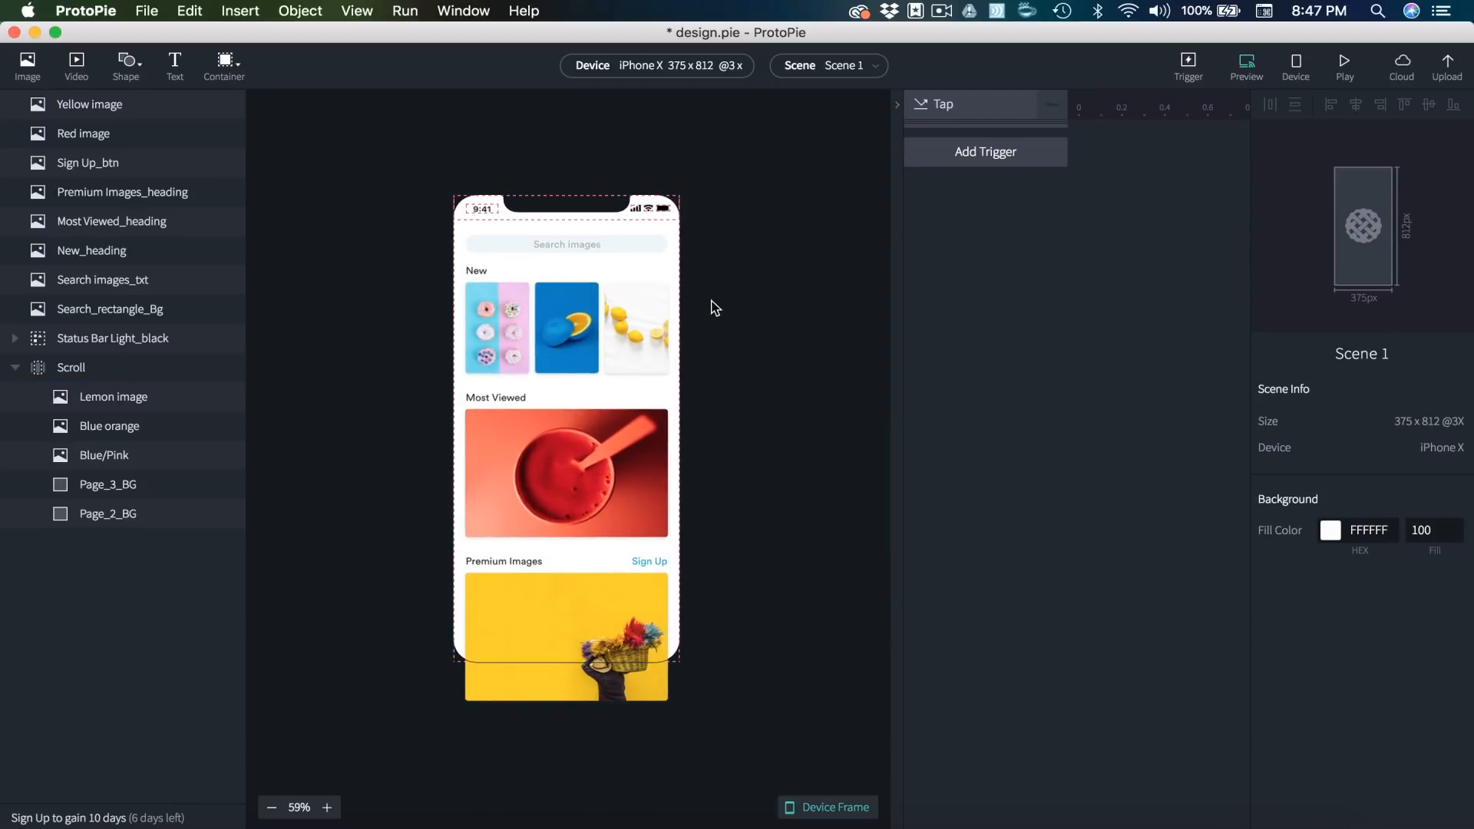
- Copy the back arrow group from Scene 2 and paste it into Scene 1
{"action": "left_click", "coordinate": [828, 73]}
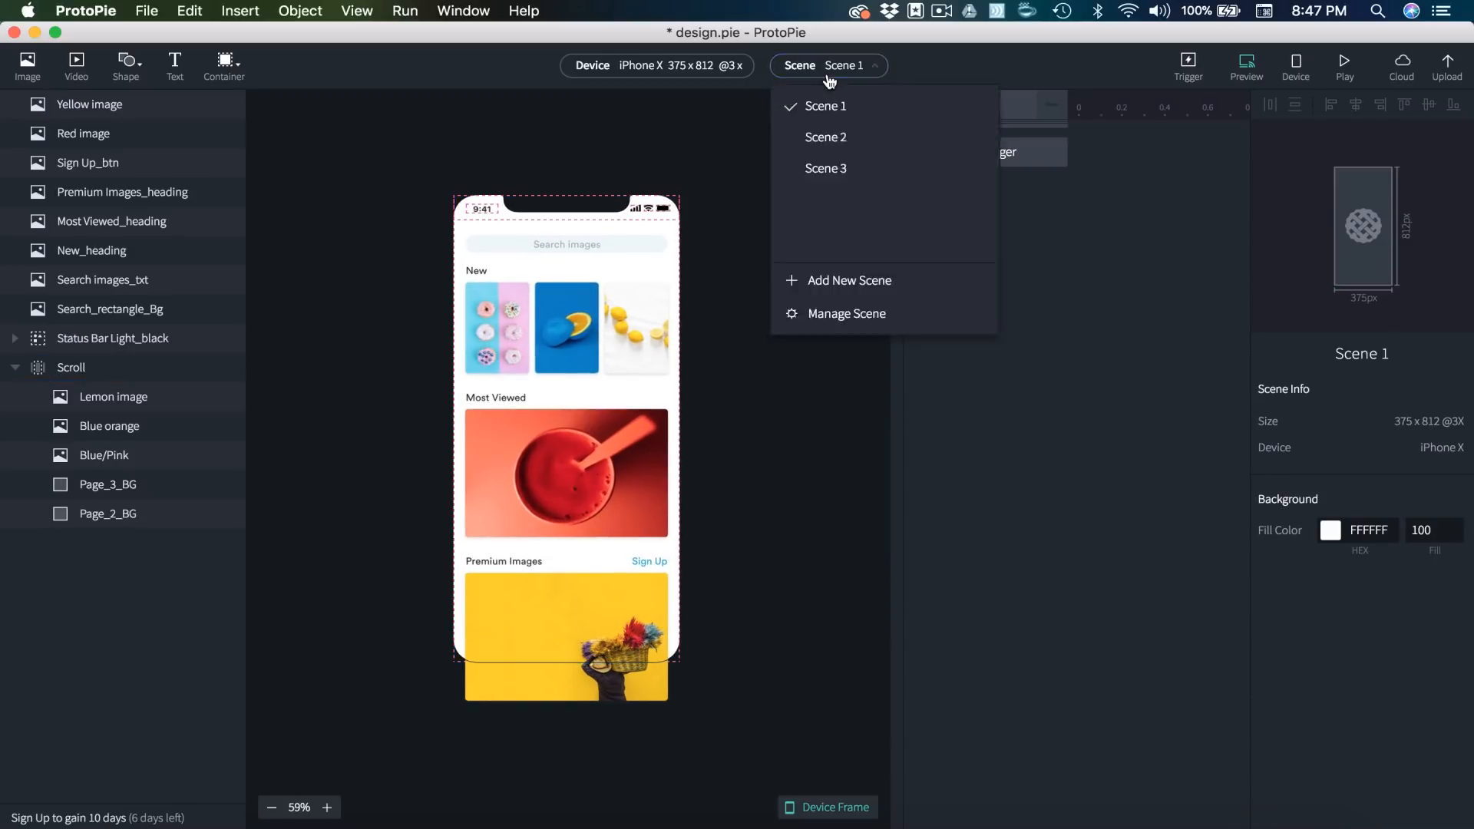
{"action": "left_click", "coordinate": [826, 138]}
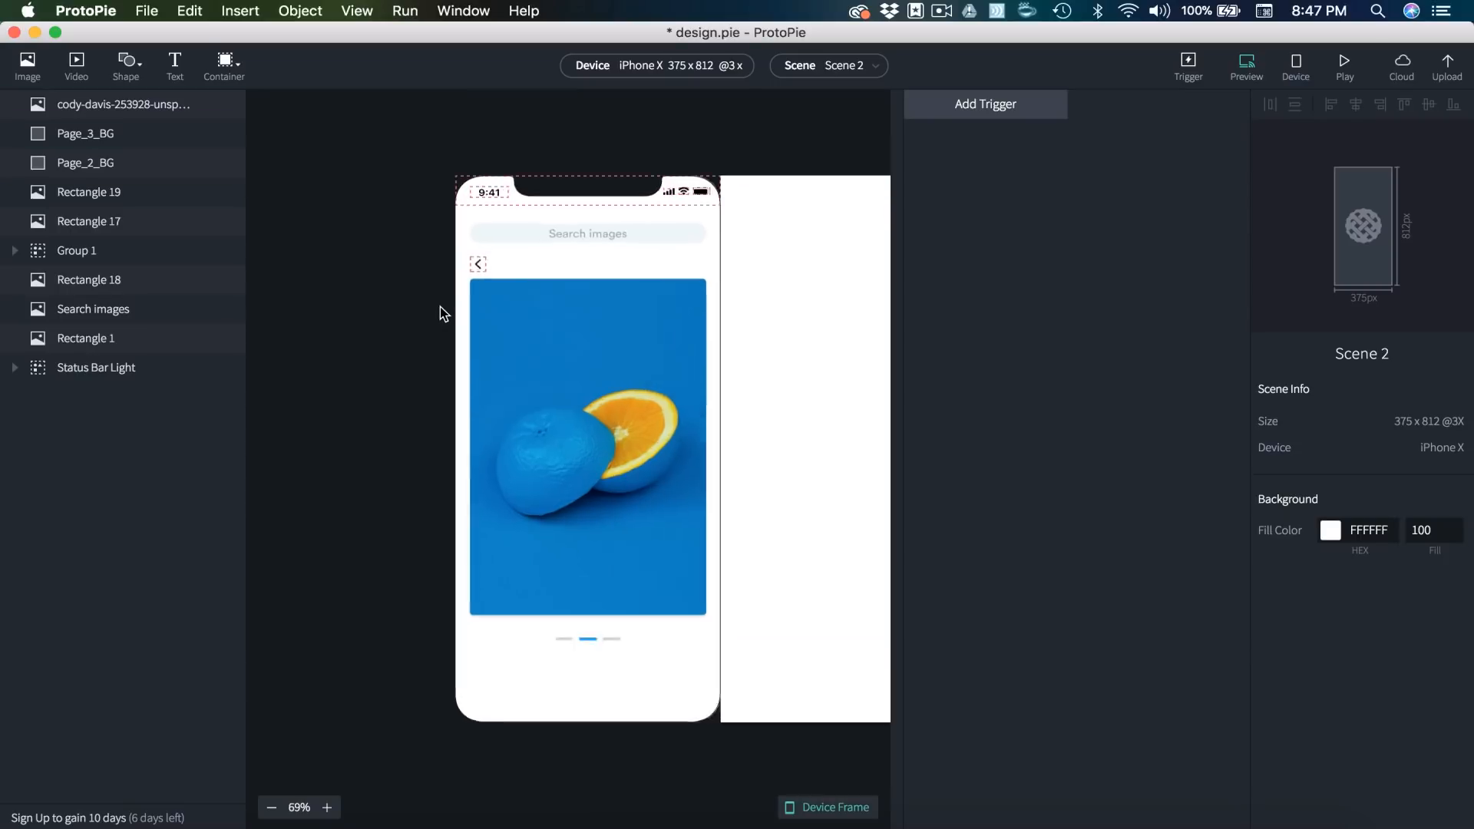
{"action": "scroll", "coordinate": [453, 292], "scroll_direction": "up", "scroll_amount": 3}
{"action": "left_click", "coordinate": [506, 240]}
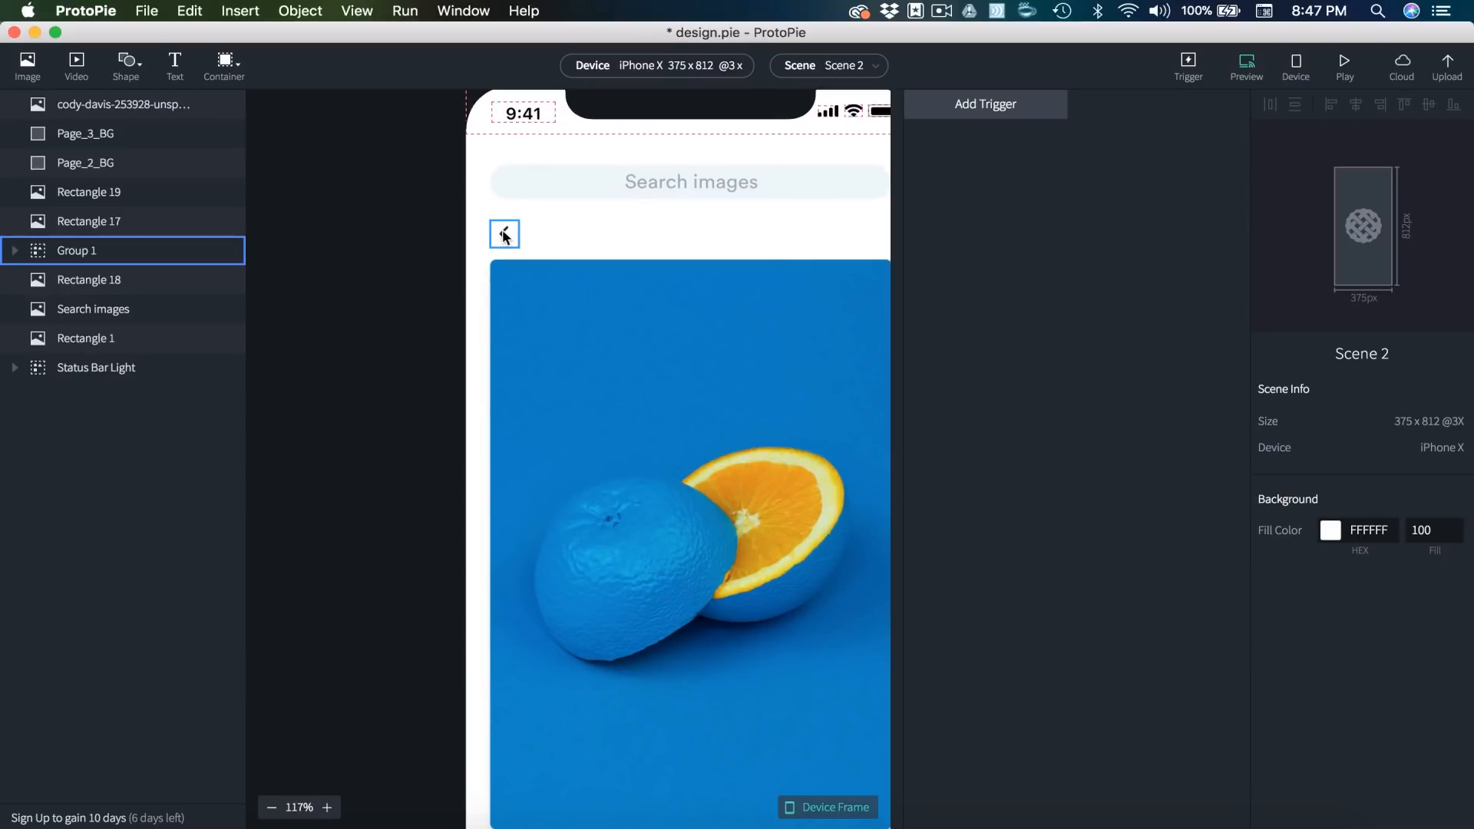
{"action": "left_click", "coordinate": [506, 240]}
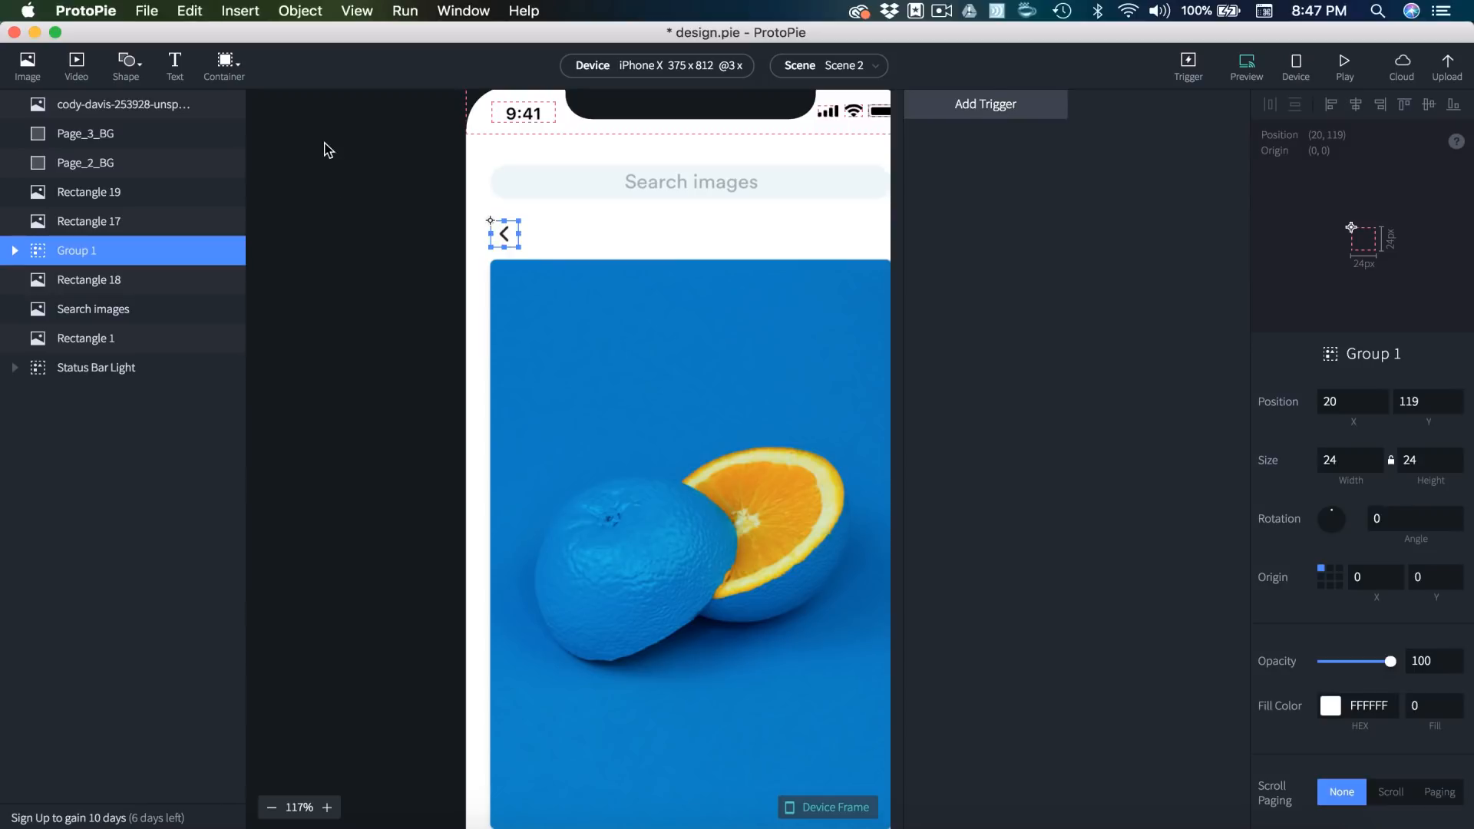
{"action": "left_click", "coordinate": [845, 67]}
{"action": "left_click", "coordinate": [815, 103]}
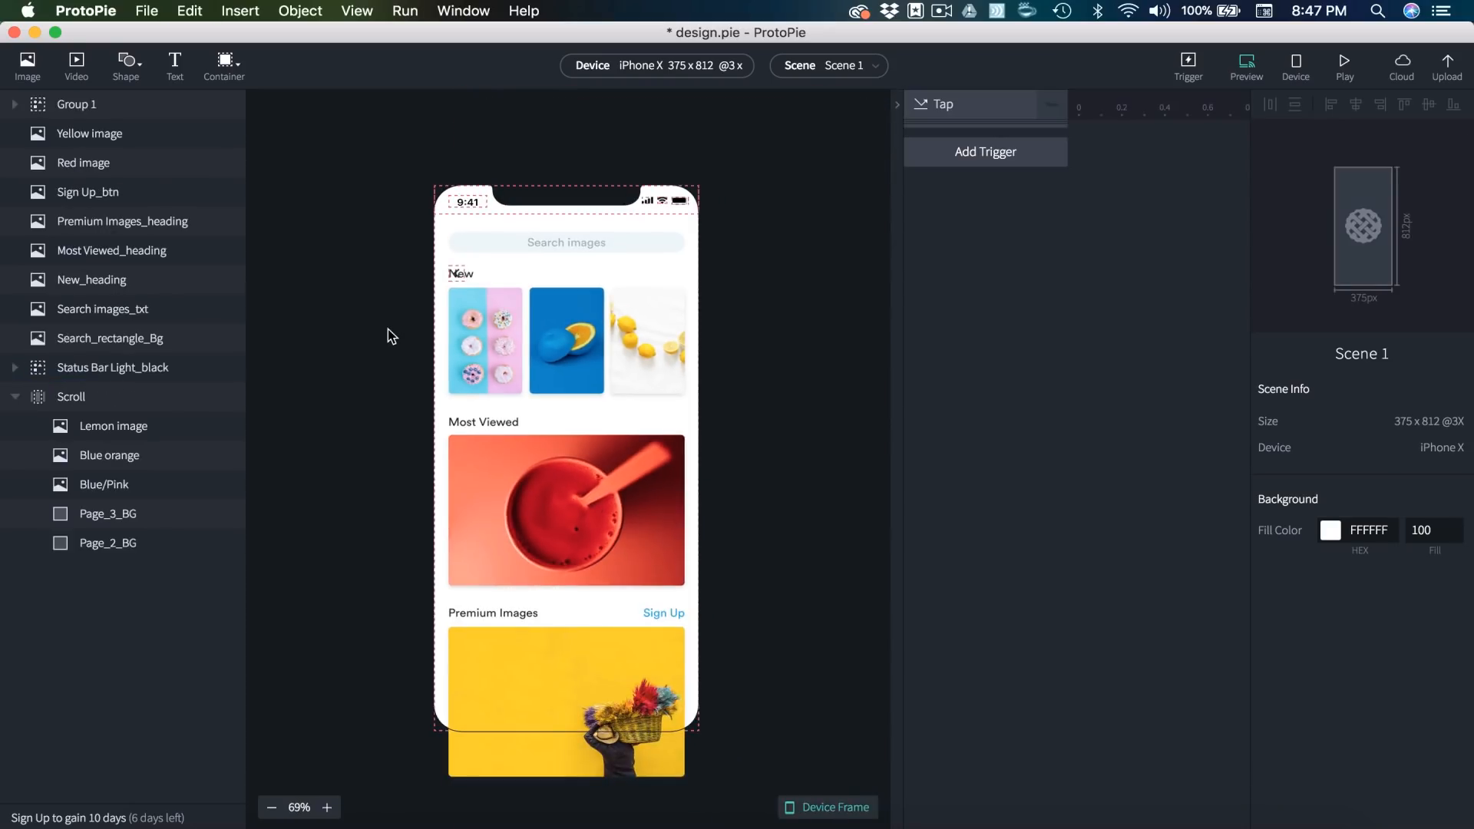
- Rename the pasted back arrow group Back_icon and set its opacity to 0
{"action": "left_click", "coordinate": [458, 273]}
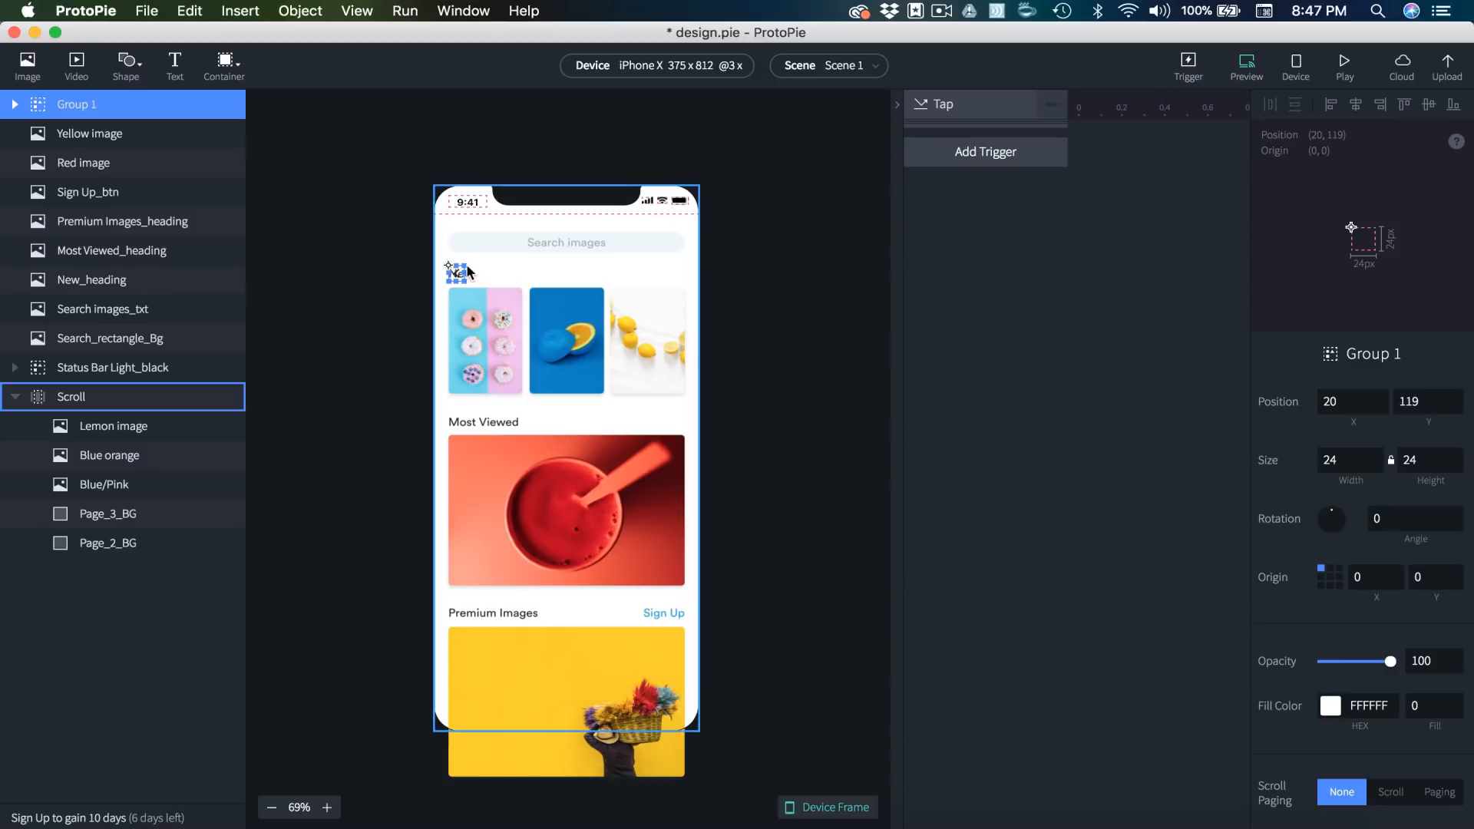
{"action": "double_click", "coordinate": [72, 108]}
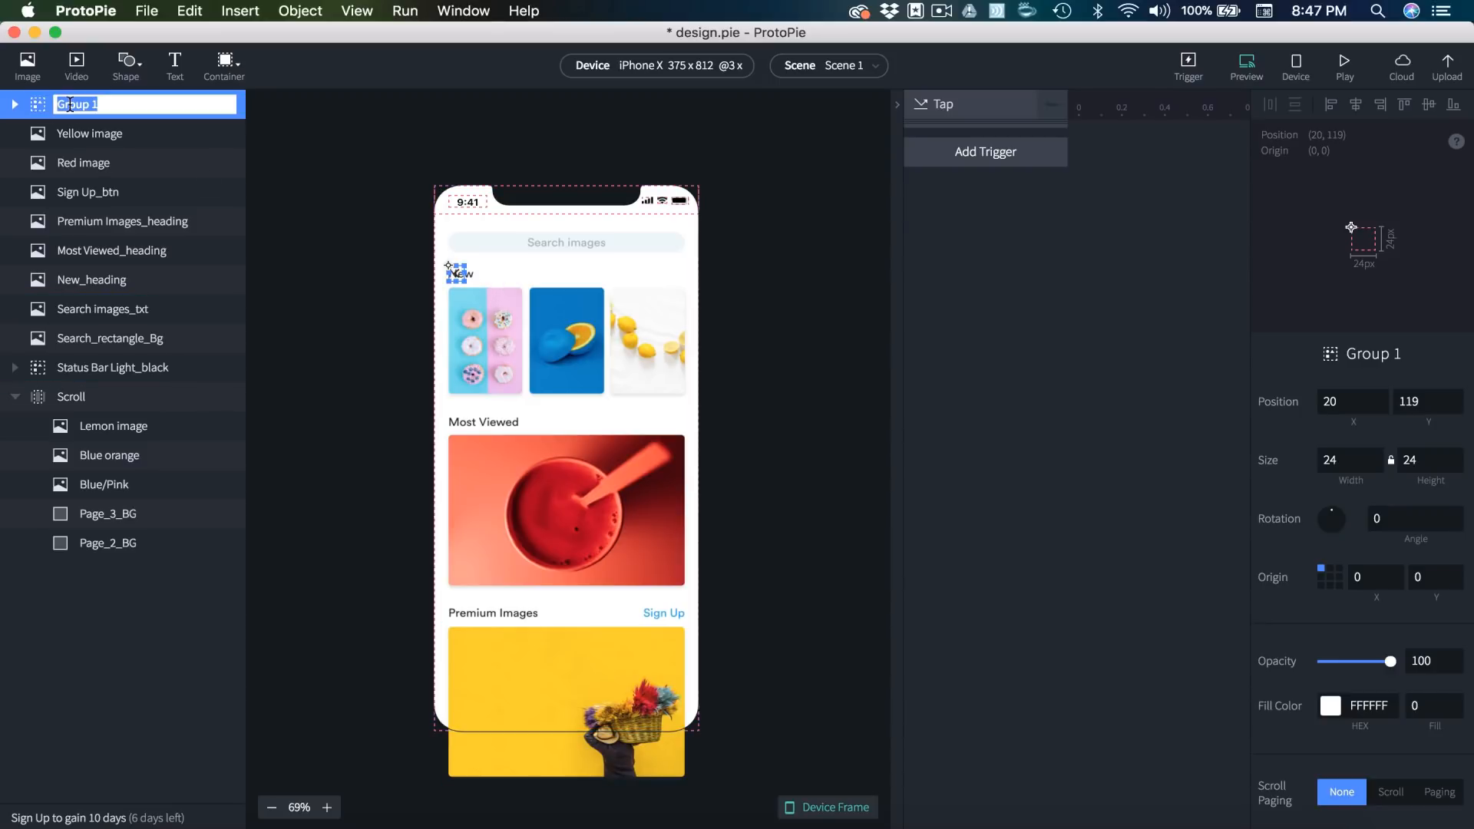
{"action": "type", "text": "Back_icon"}
{"action": "key", "text": "Return"}
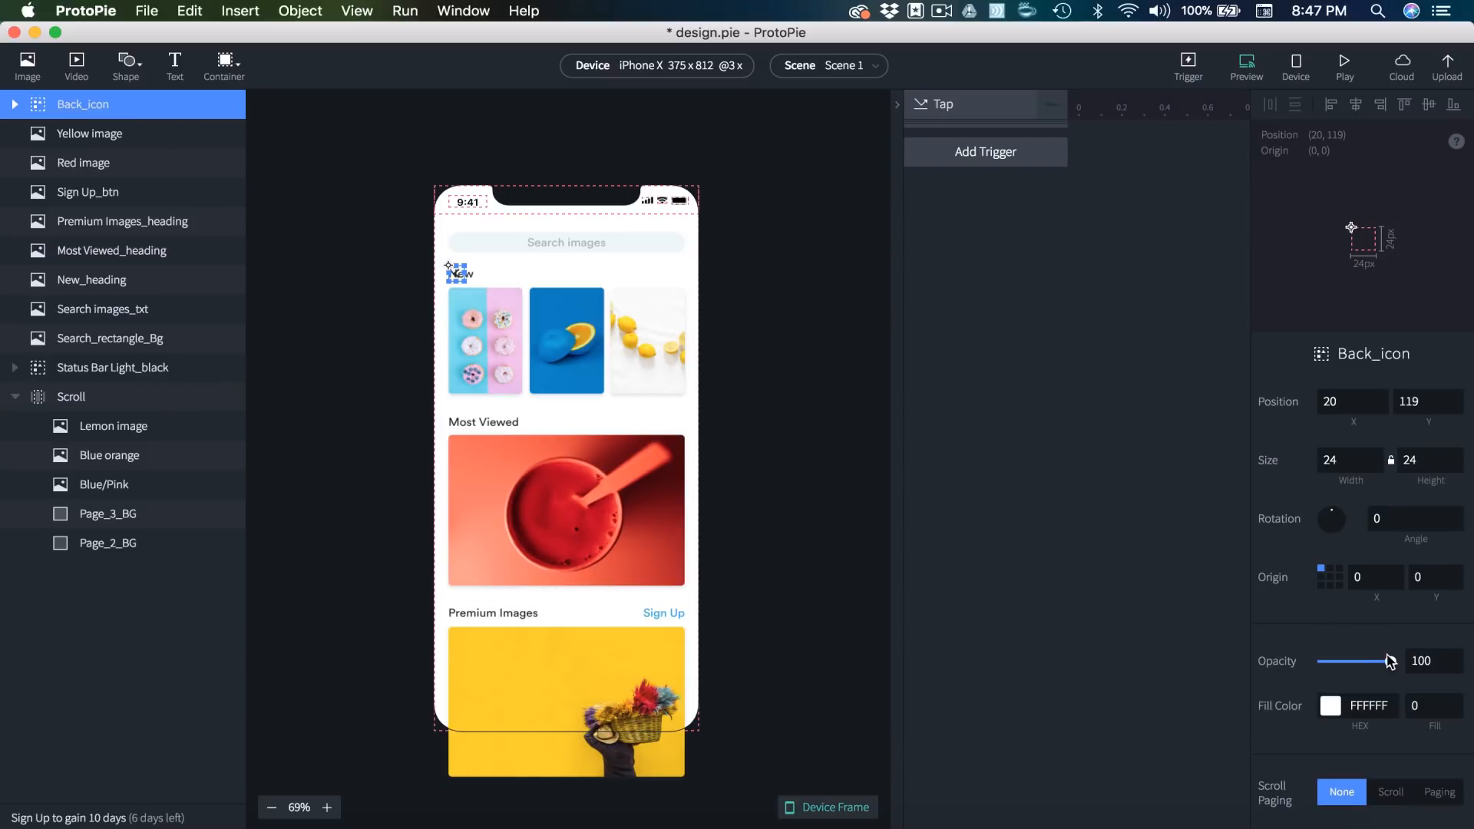
{"action": "left_click_drag", "start_coordinate": [1389, 660], "coordinate": [1274, 666]}
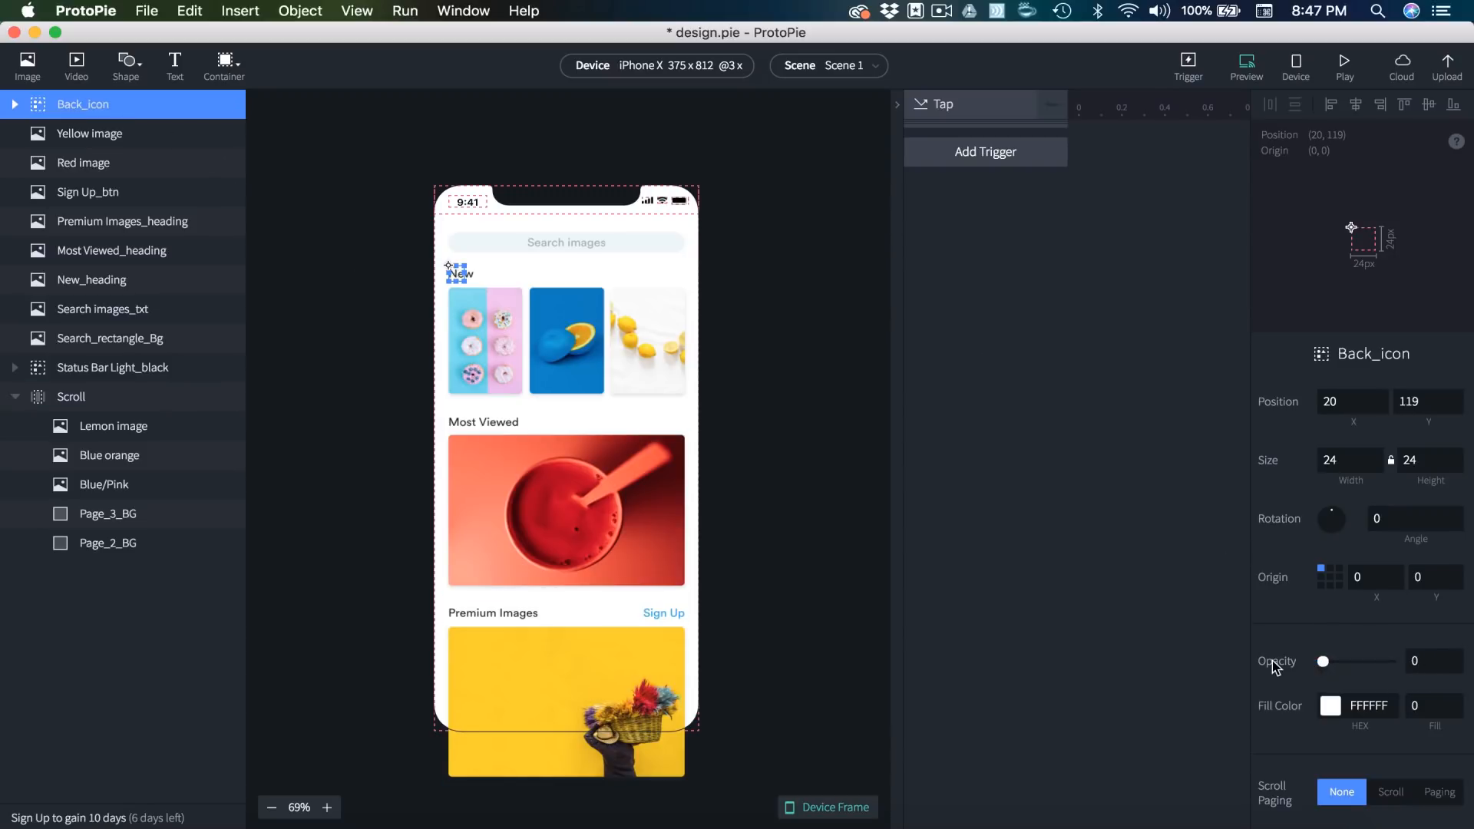
- Duplicate the last Opacity response of the Tap trigger and set the copy to change Back_icon to 100
{"action": "left_click", "coordinate": [835, 307]}
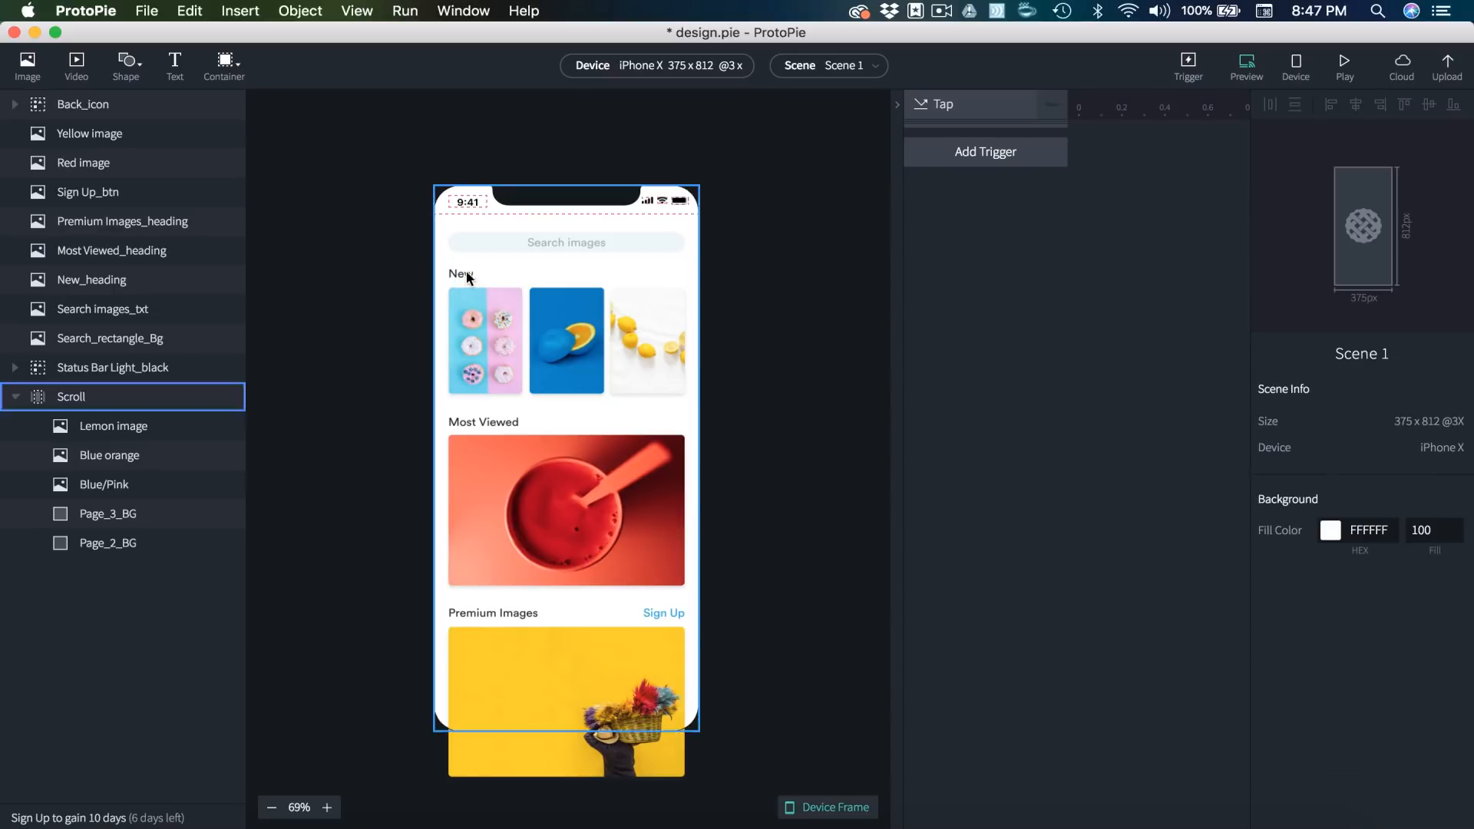
{"action": "left_click", "coordinate": [897, 105]}
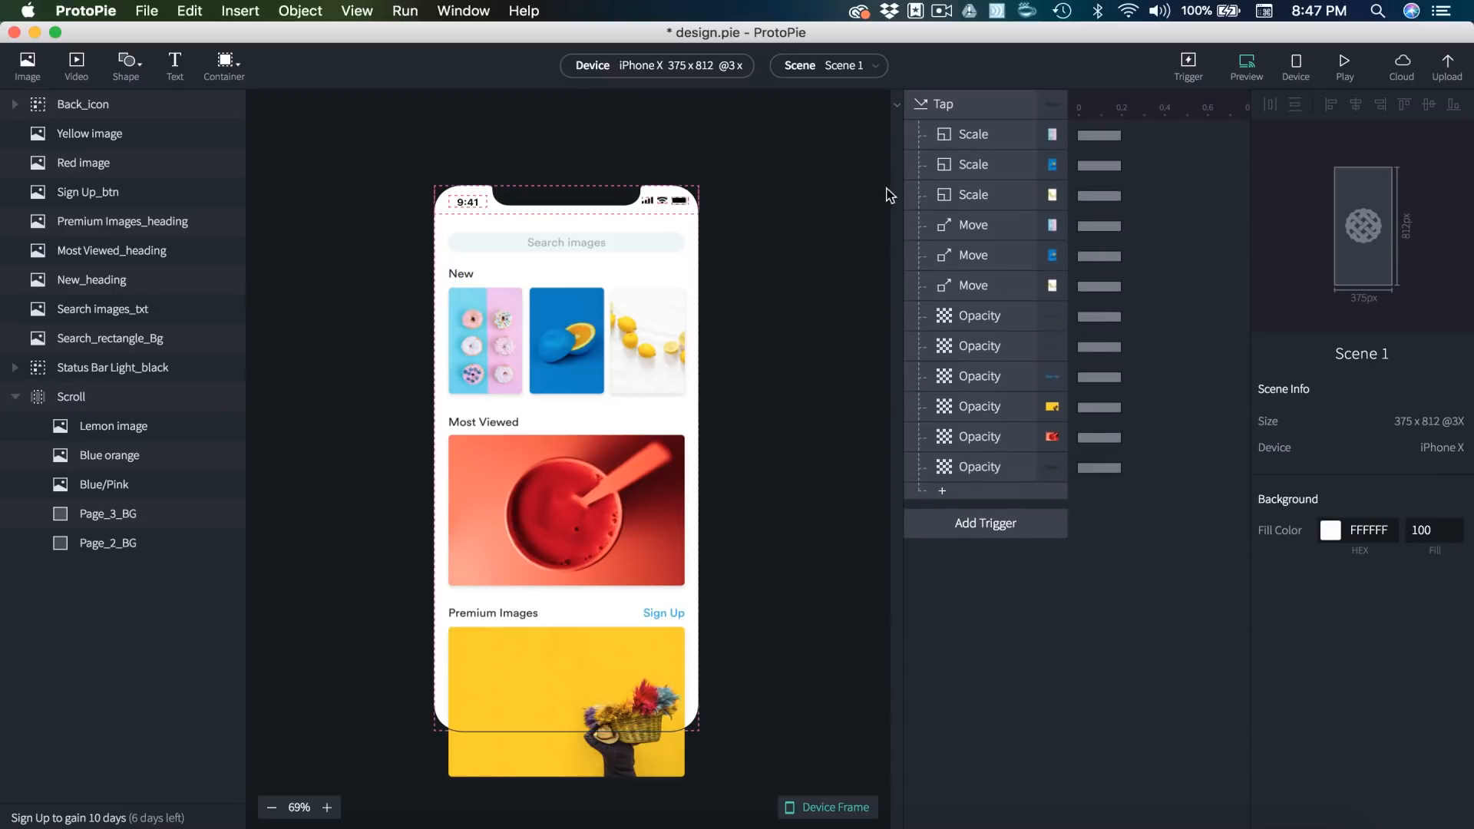
{"action": "left_click", "coordinate": [974, 470]}
{"action": "key", "text": "super+d"}
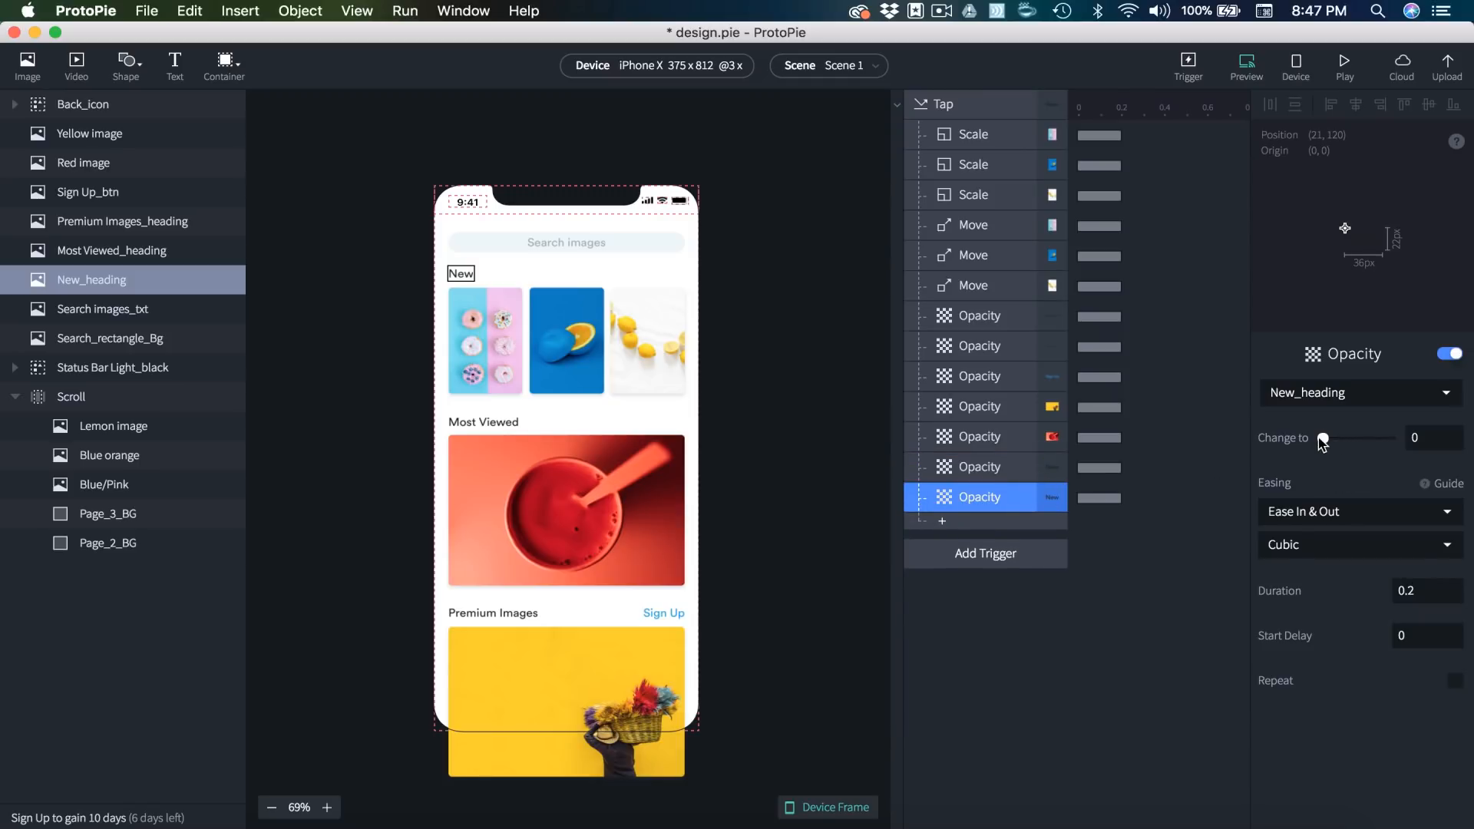
{"action": "left_click_drag", "start_coordinate": [1324, 438], "coordinate": [1413, 439]}
{"action": "left_click", "coordinate": [1324, 393]}
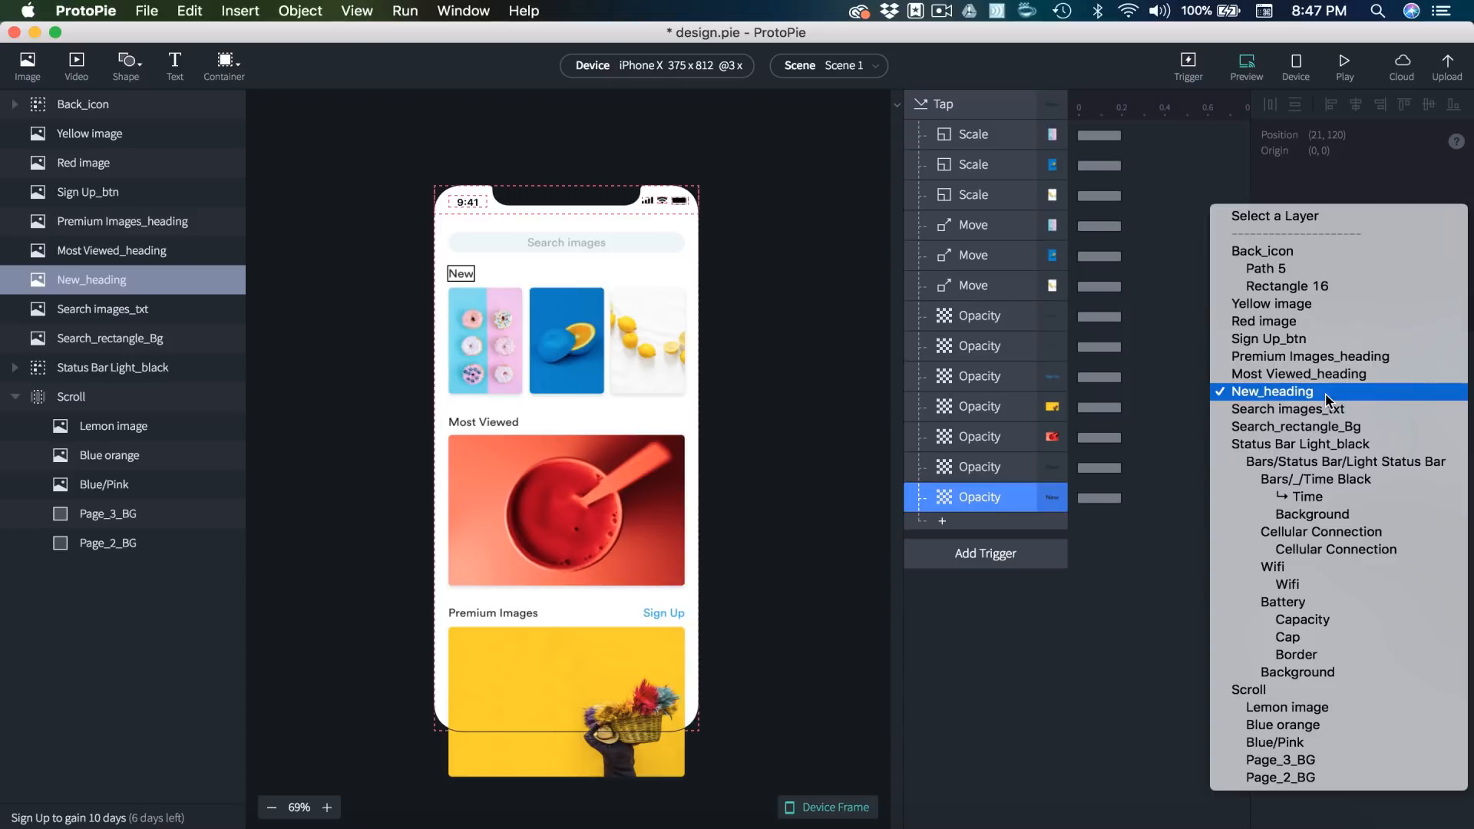
{"action": "left_click", "coordinate": [1276, 256]}
- Preview tapping the New heading to check how the back icon appears with the expanded images
{"action": "key", "text": "super+p"}
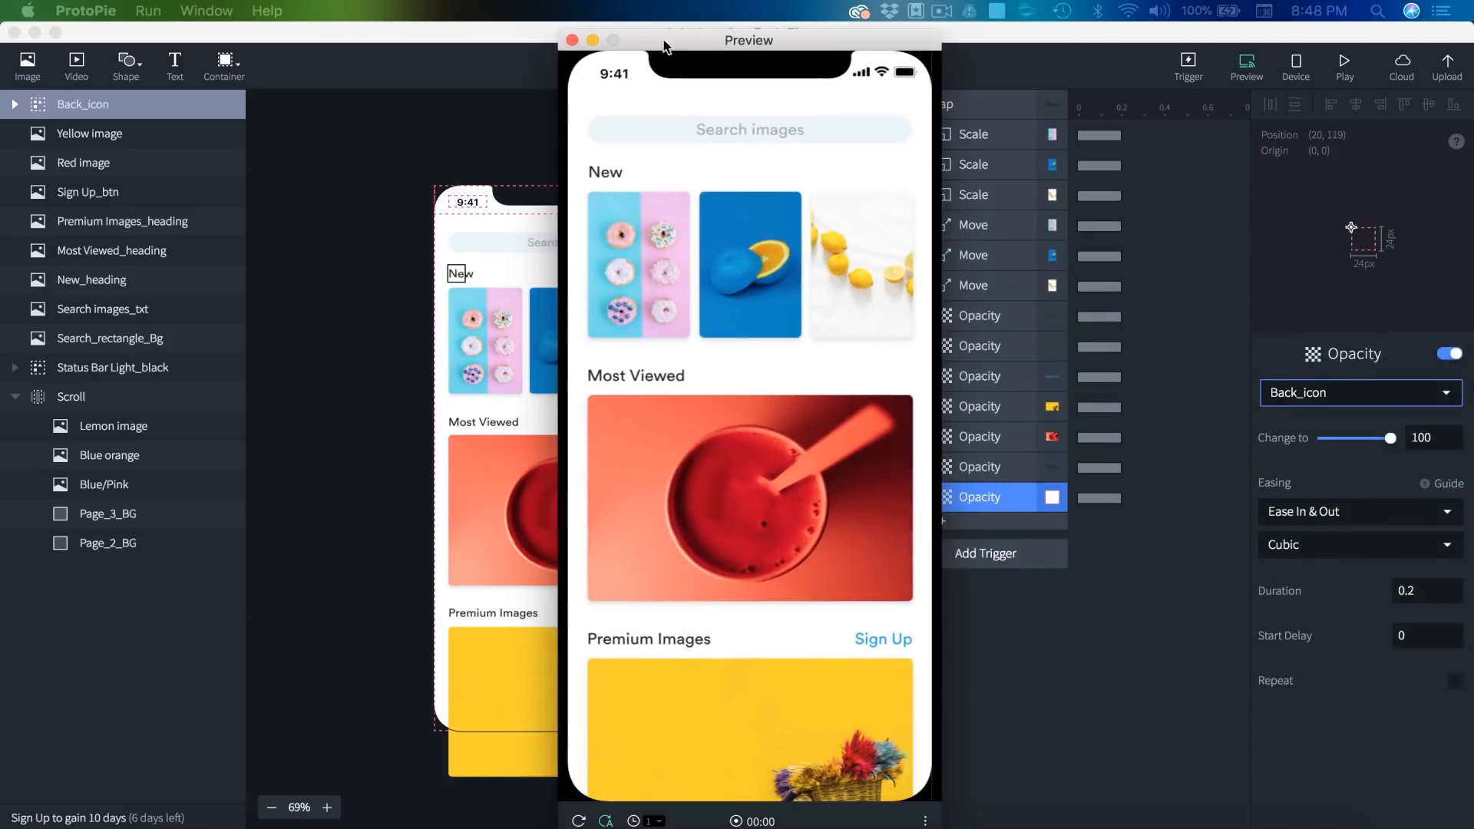
{"action": "left_click", "coordinate": [641, 198]}
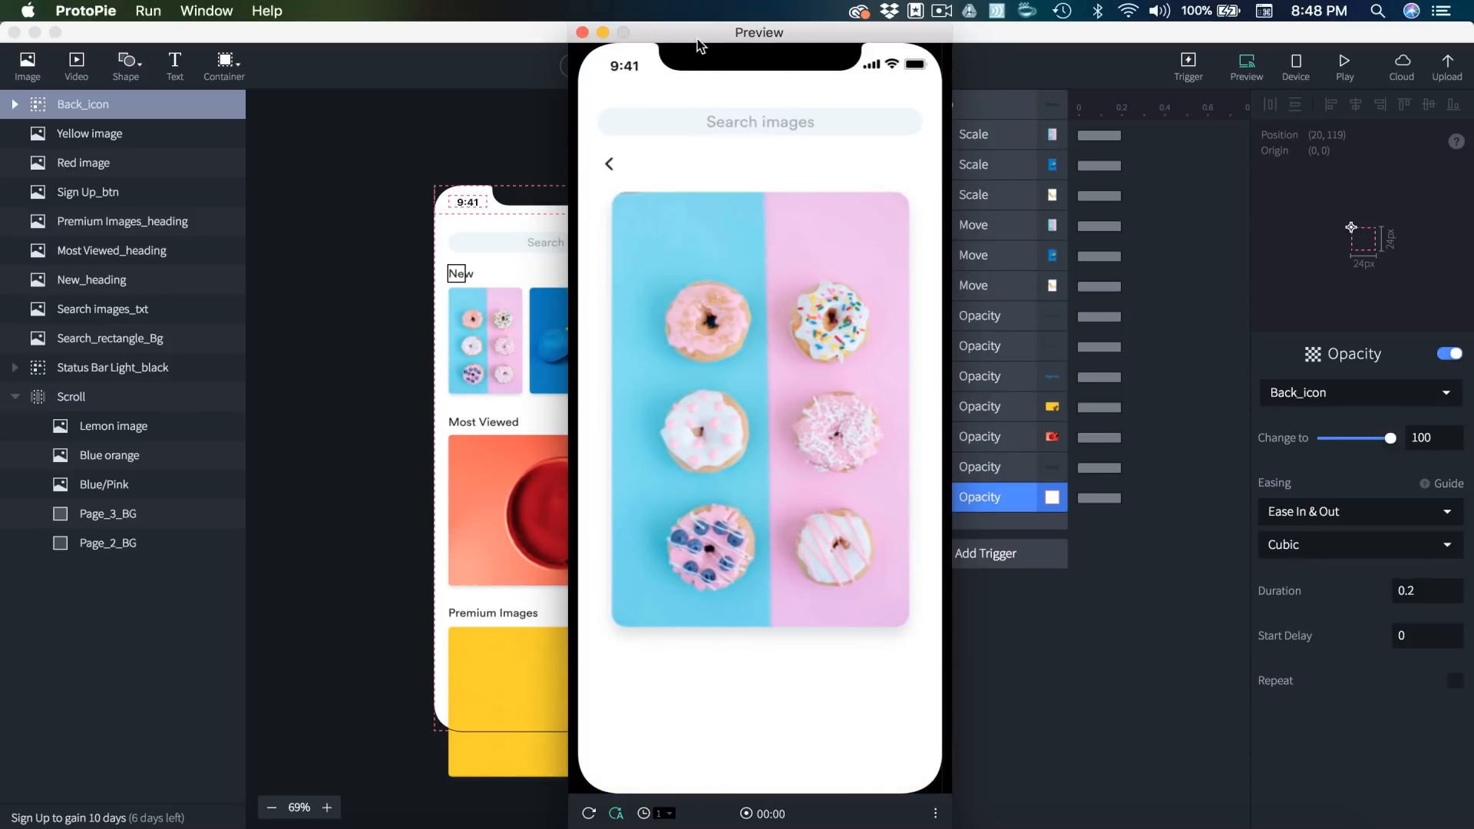
{"action": "key", "text": "super+w"}
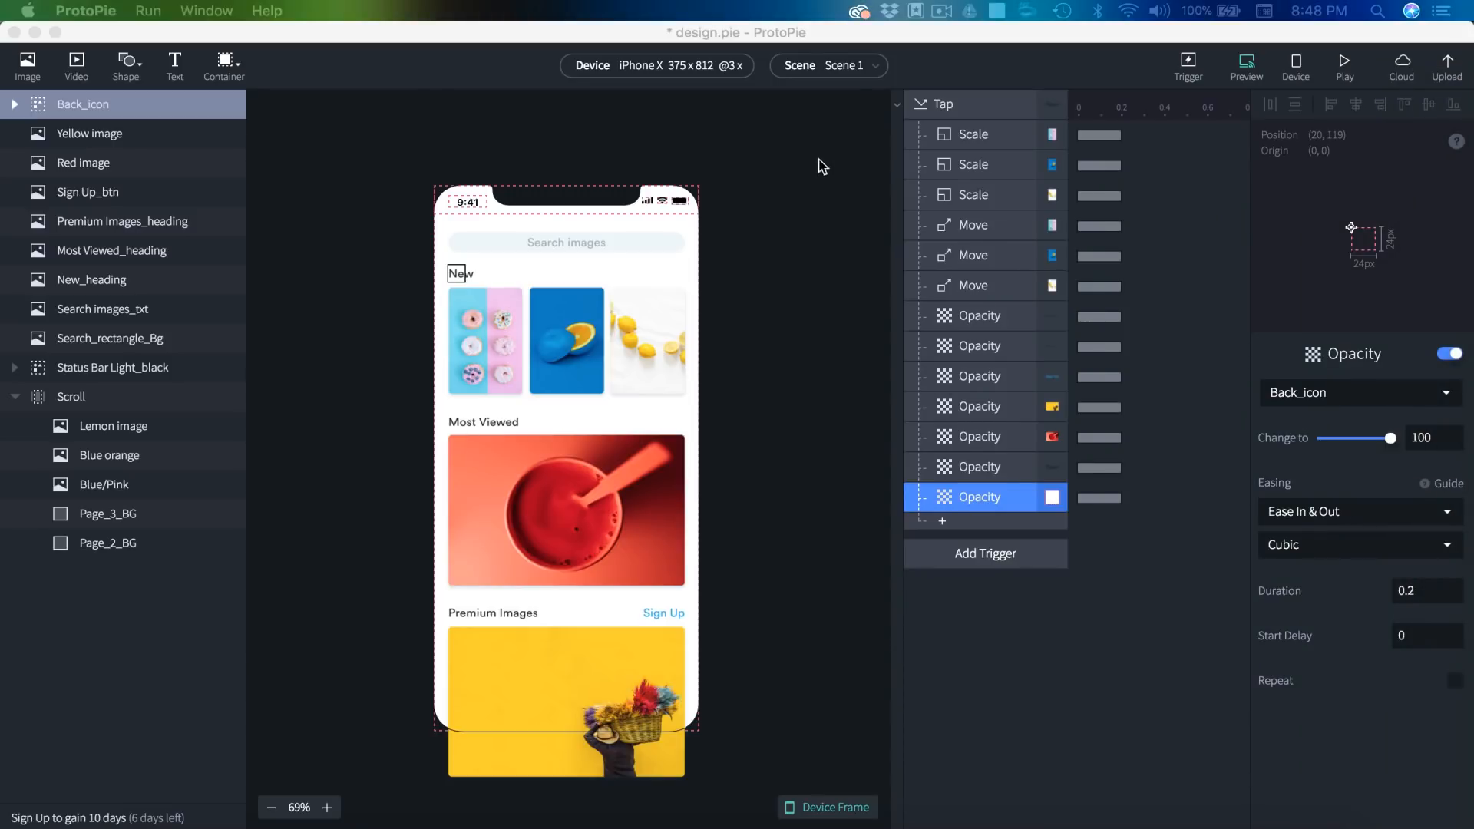
- Copy the three page indicator bars, Rectangle 17, 18 and 19, from Scene 2 and paste them into Scene 1
{"action": "left_click", "coordinate": [841, 65]}
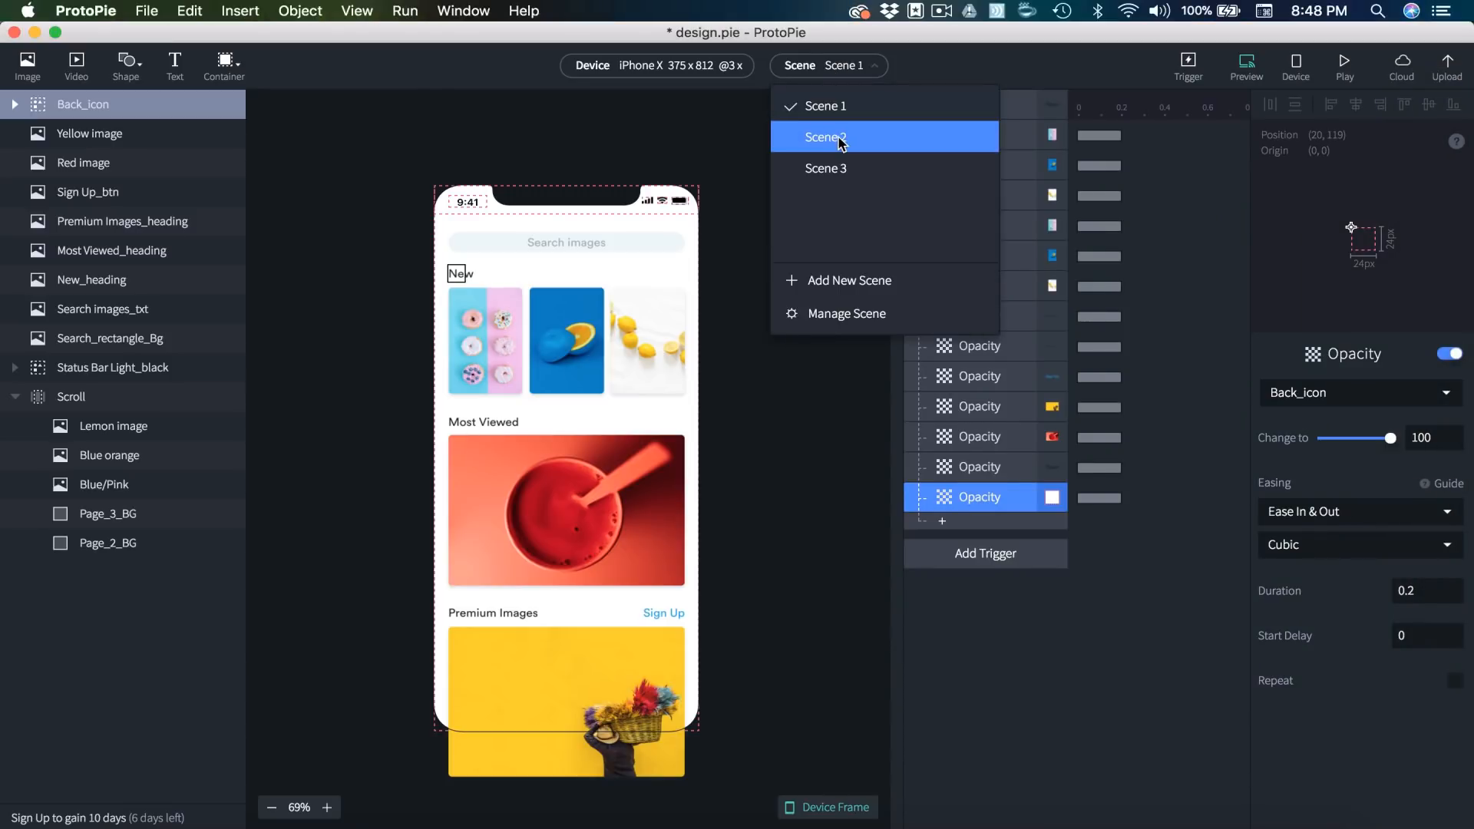
{"action": "left_click", "coordinate": [841, 137]}
{"action": "scroll", "coordinate": [629, 647], "scroll_direction": "up", "scroll_amount": 5}
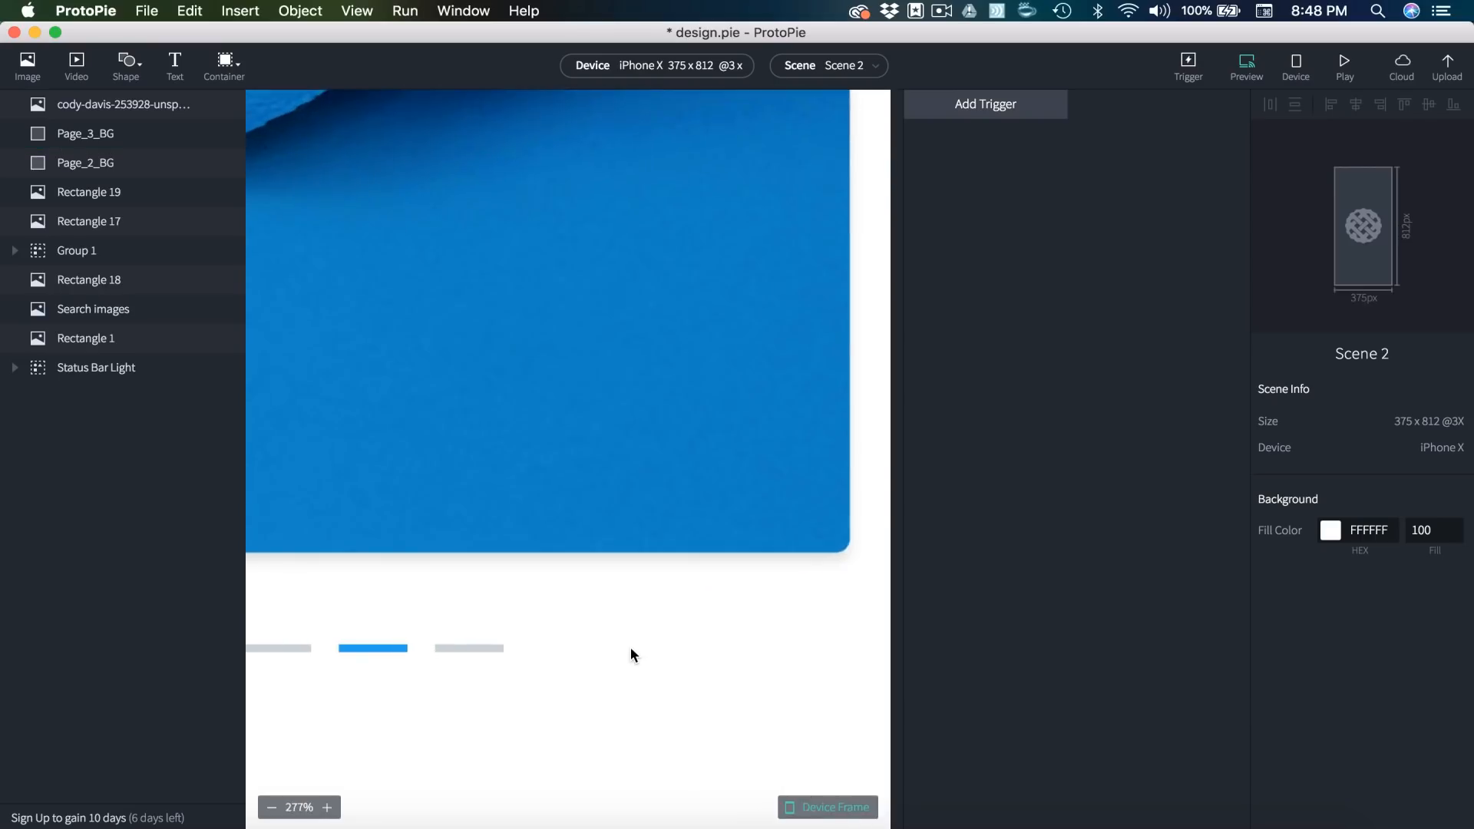
{"action": "left_click", "coordinate": [410, 650]}
{"action": "left_click", "coordinate": [508, 651], "text": "shift"}
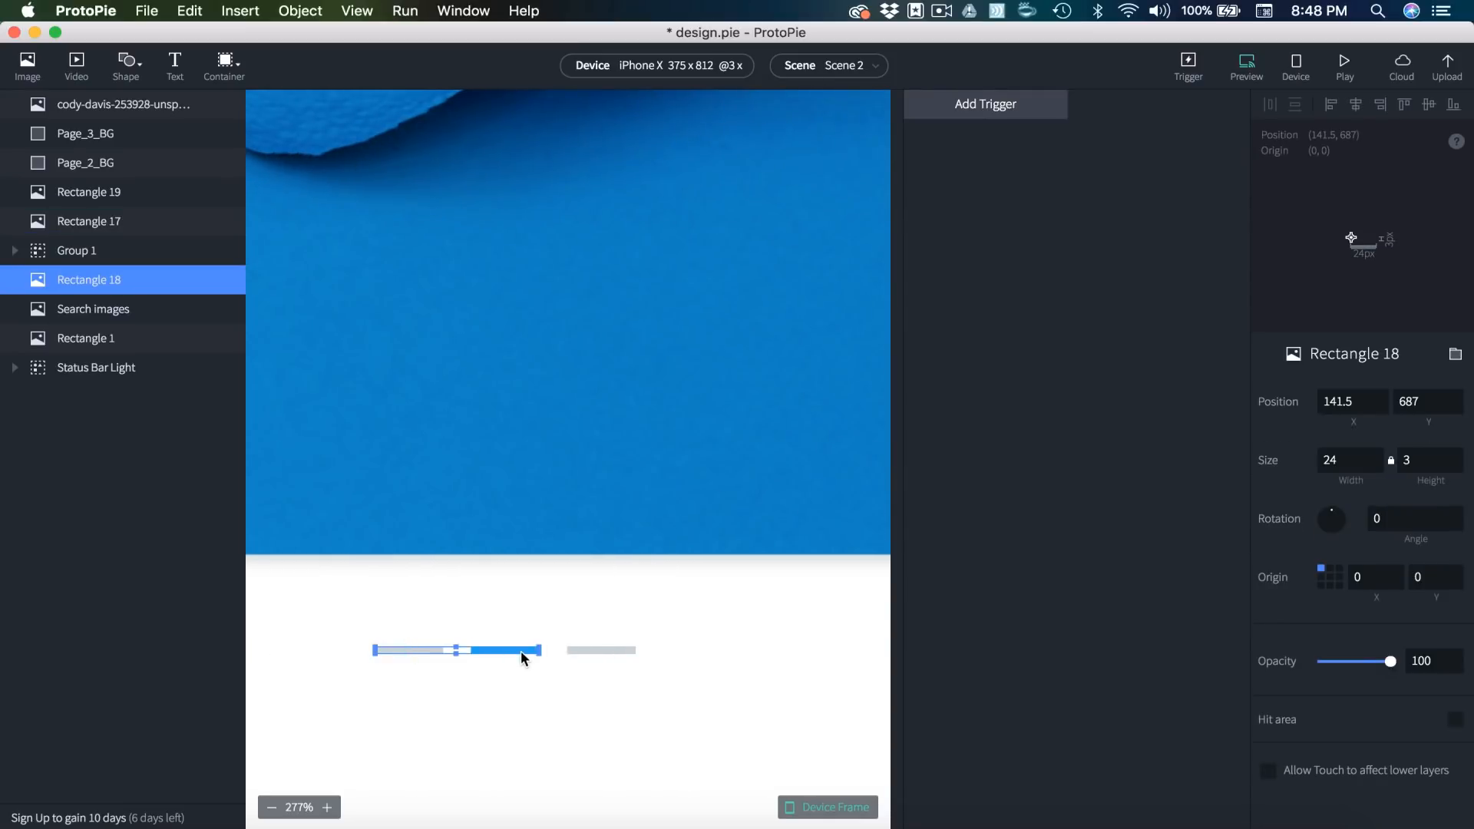
{"action": "left_click", "coordinate": [597, 647], "text": "shift"}
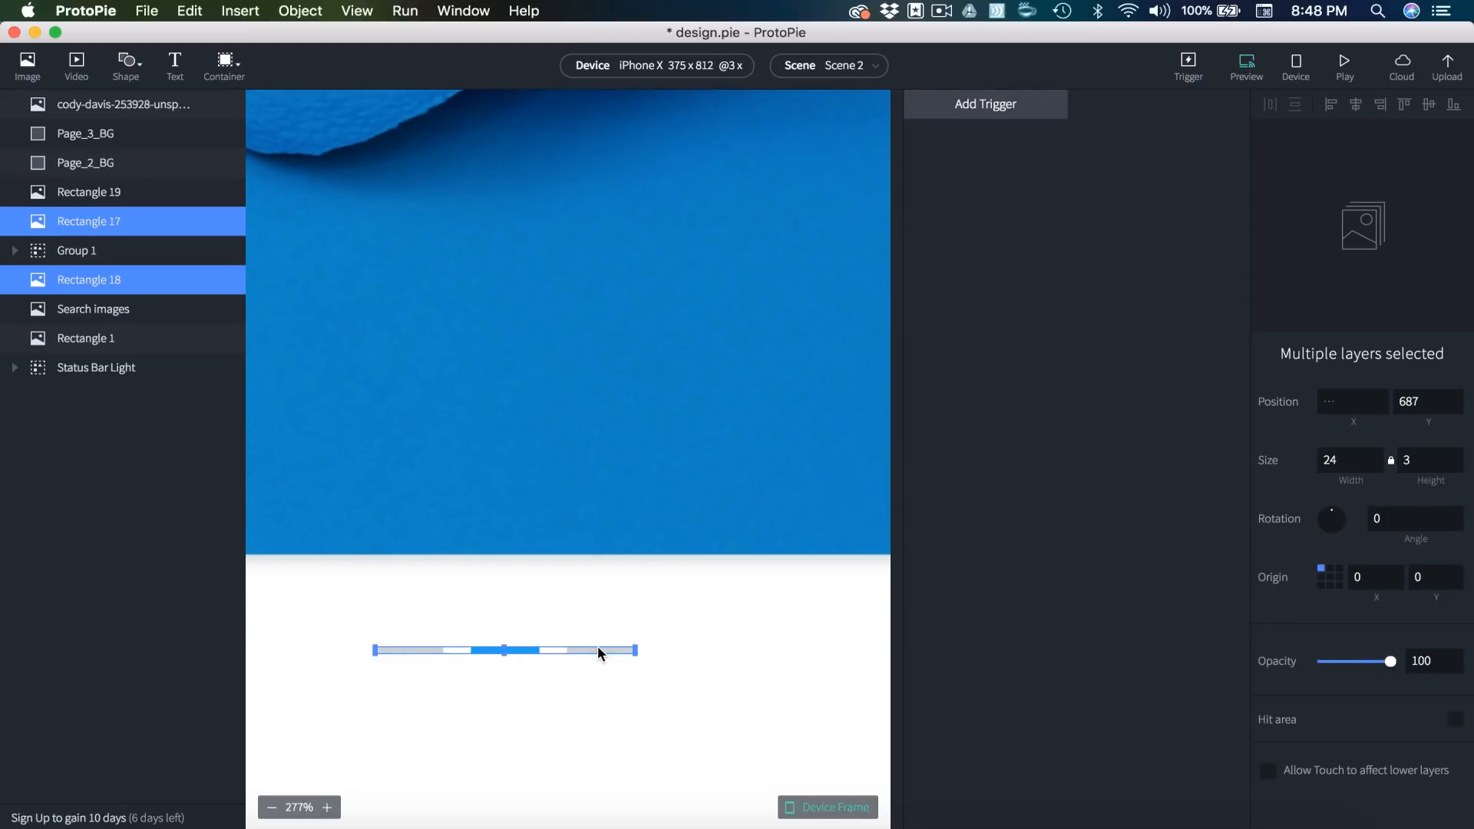
{"action": "left_click", "coordinate": [842, 66]}
{"action": "left_click", "coordinate": [825, 103]}
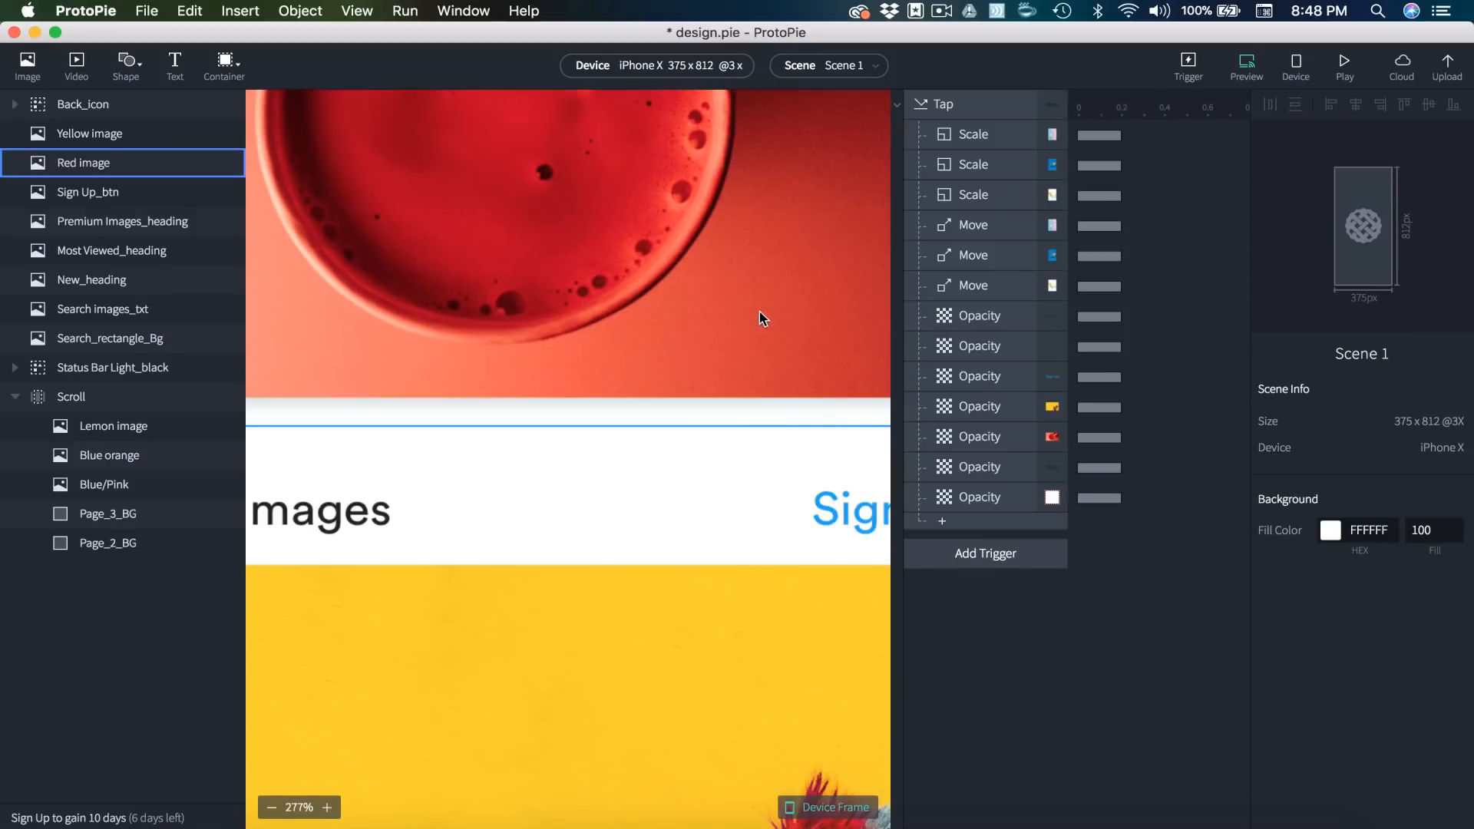
{"action": "scroll", "coordinate": [762, 317], "scroll_direction": "down", "scroll_amount": 5}
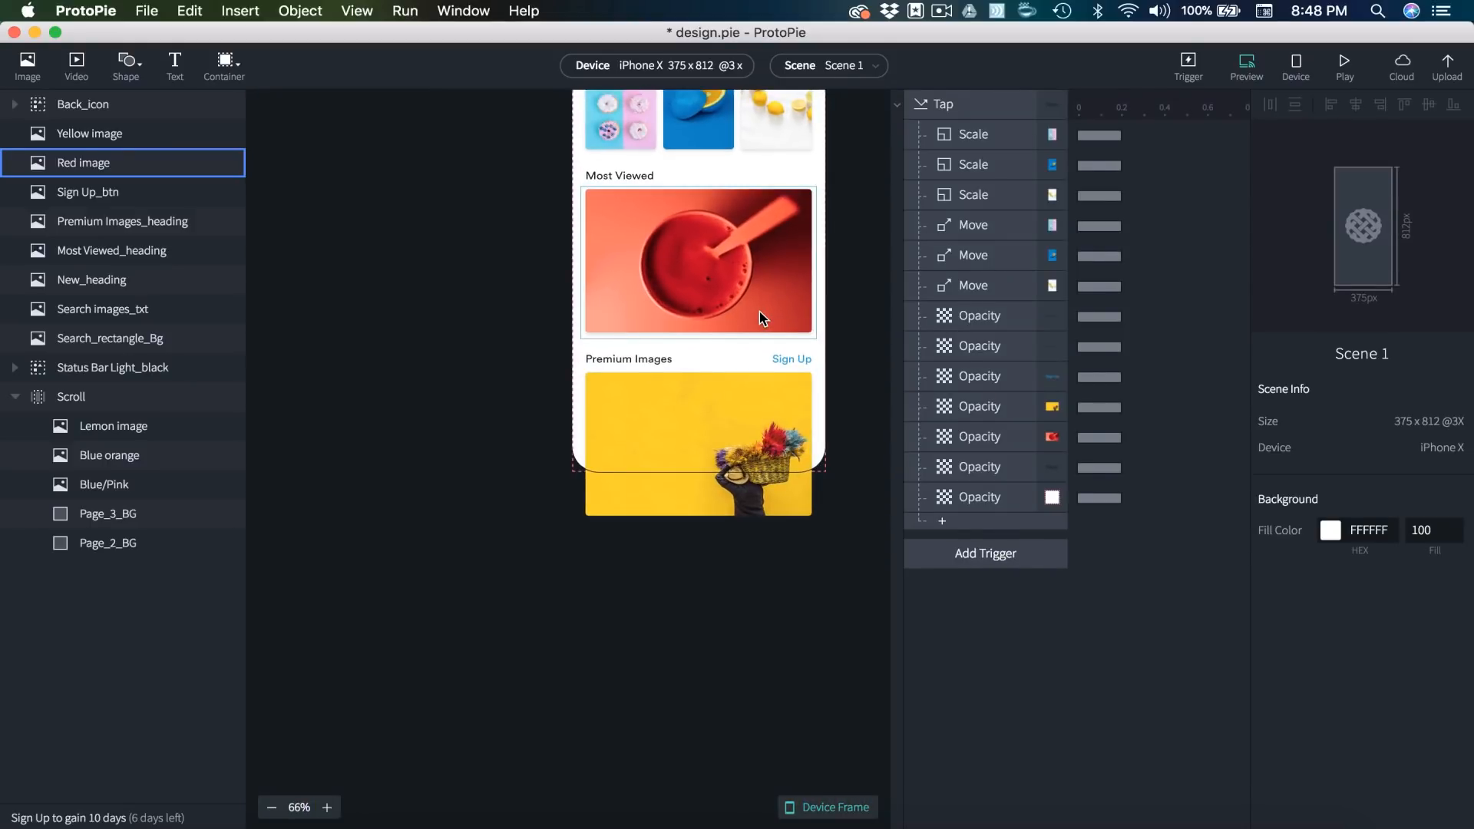
{"action": "scroll", "coordinate": [758, 312], "scroll_direction": "up", "scroll_amount": 3}
{"action": "scroll", "coordinate": [758, 311], "scroll_direction": "right", "scroll_amount": 3}
{"action": "key", "text": "super+v"}
{"action": "left_click", "coordinate": [759, 311]}
- Duplicate the first gray indicator bar, Rectangle 18, and move the original onto the blue middle bar at X 175.5, Y 687
{"action": "scroll", "coordinate": [648, 448], "scroll_direction": "up", "scroll_amount": 5}
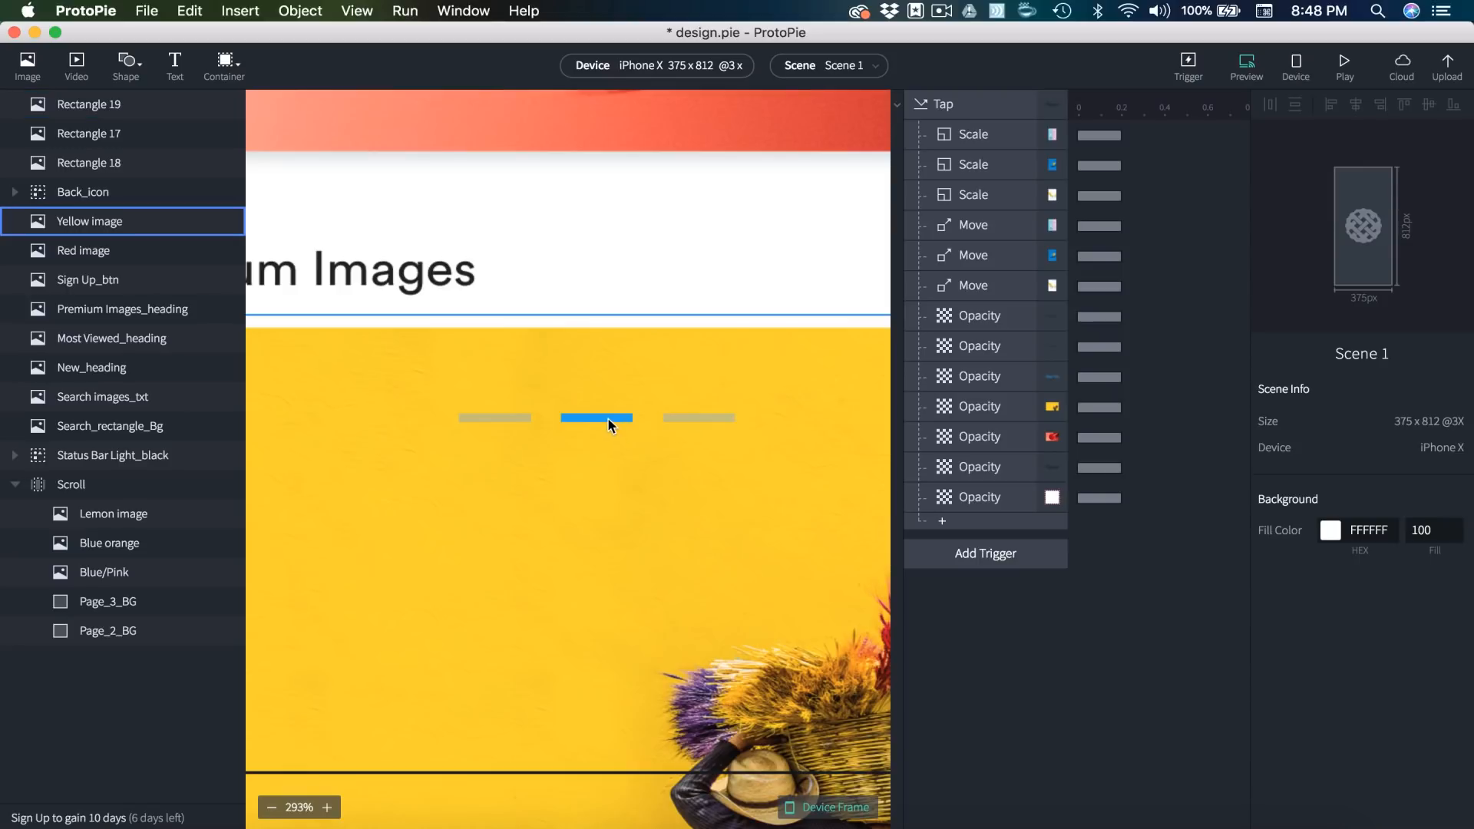
{"action": "left_click", "coordinate": [505, 415]}
{"action": "key", "text": "super+c"}
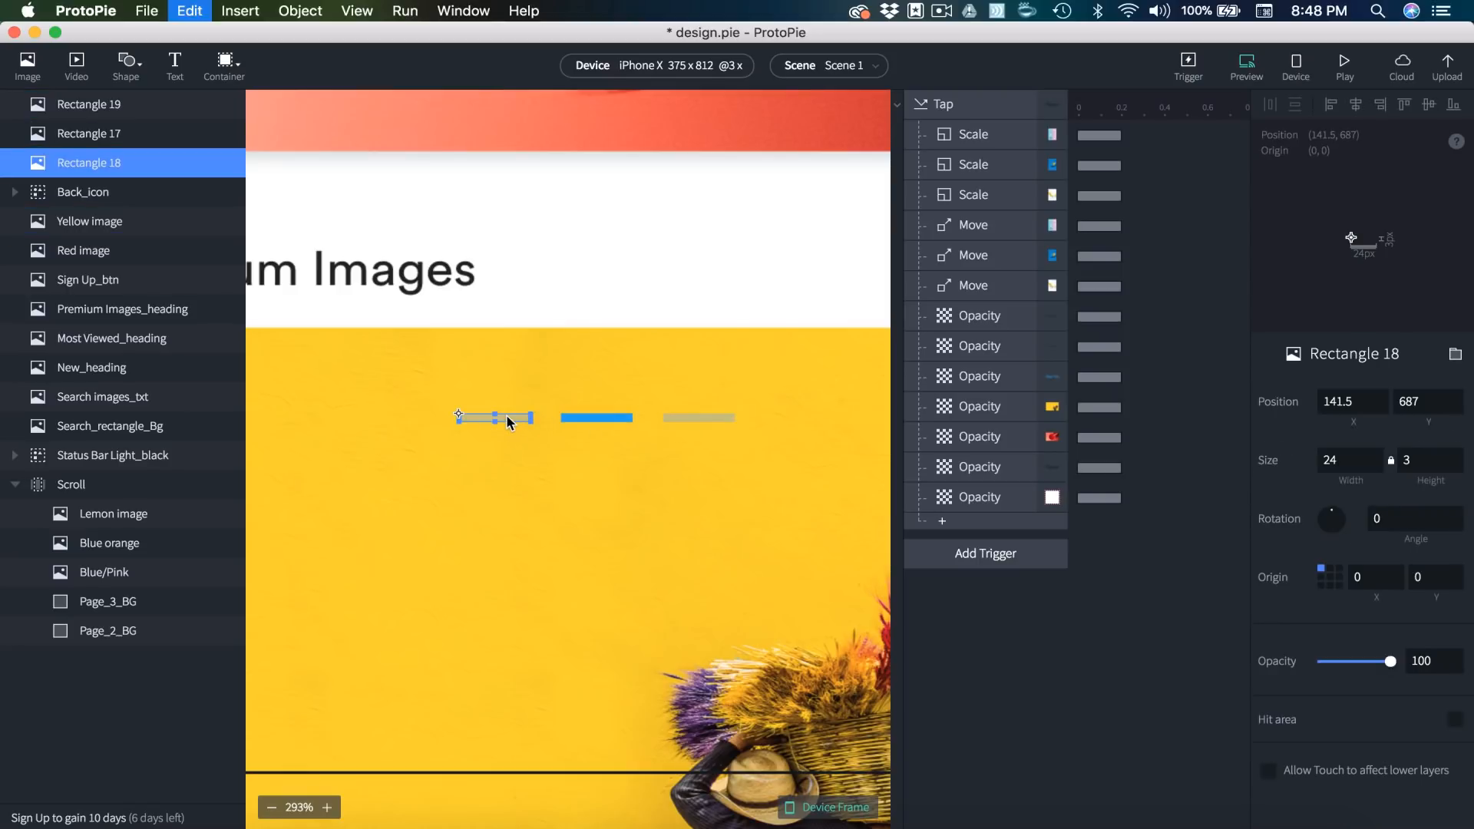
{"action": "key", "text": "super+v"}
{"action": "left_click_drag", "start_coordinate": [505, 414], "coordinate": [609, 416]}
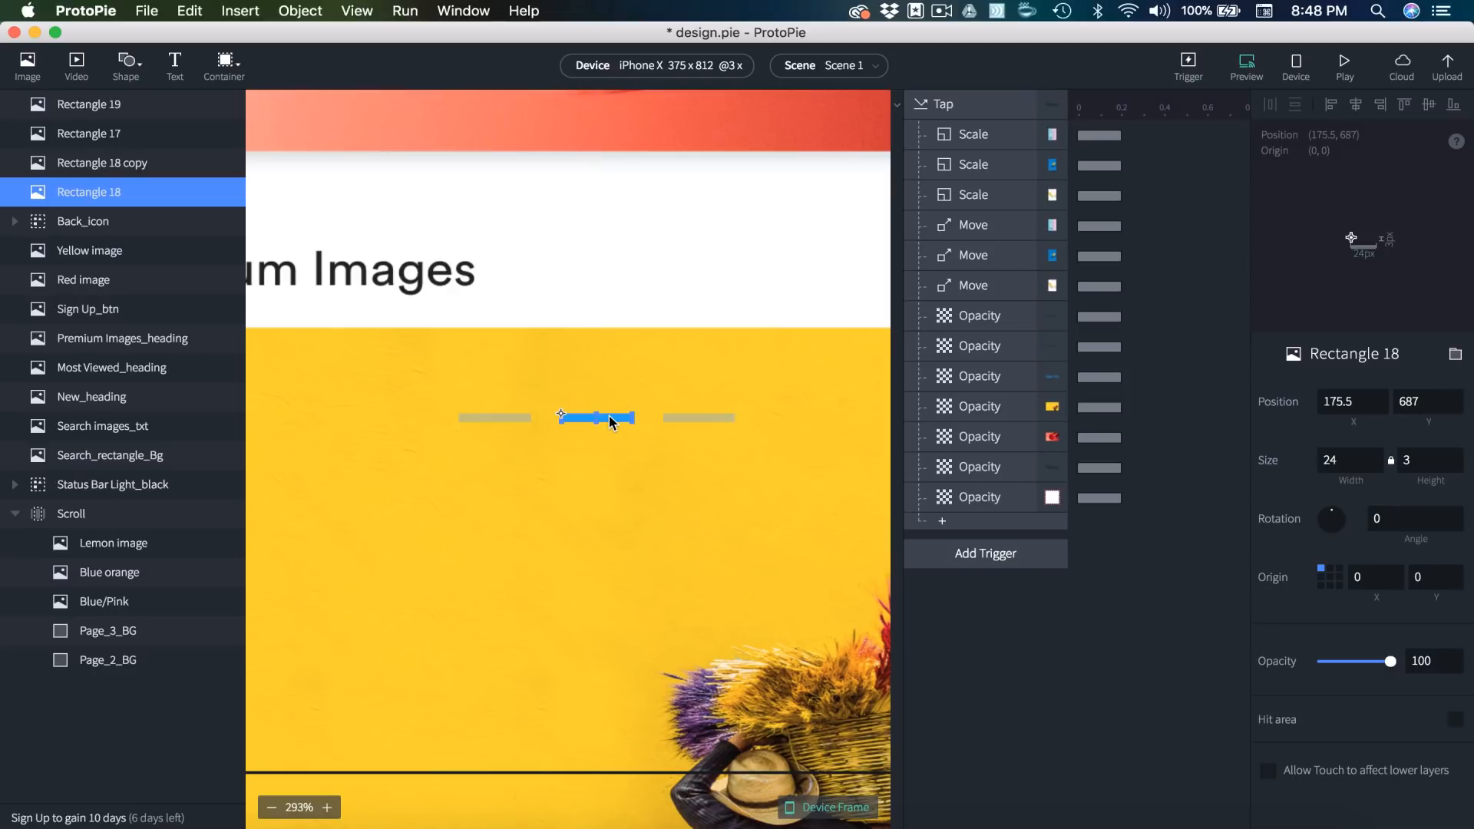
- Rename the gray bar placed over the middle indicator Gray_Middle
{"action": "double_click", "coordinate": [86, 193]}
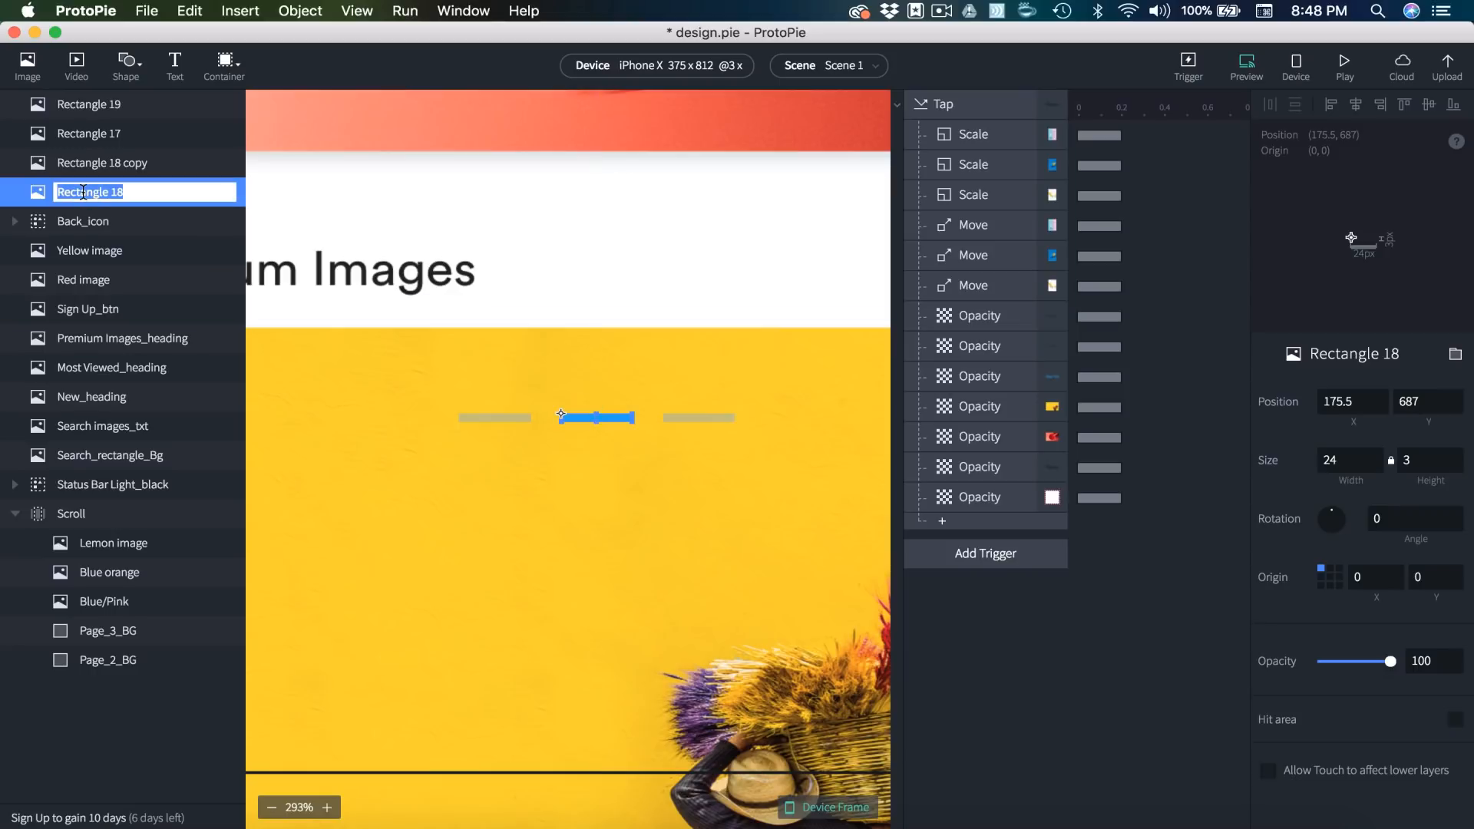
{"action": "type", "text": "Gray_Middle"}
{"action": "key", "text": "Return"}
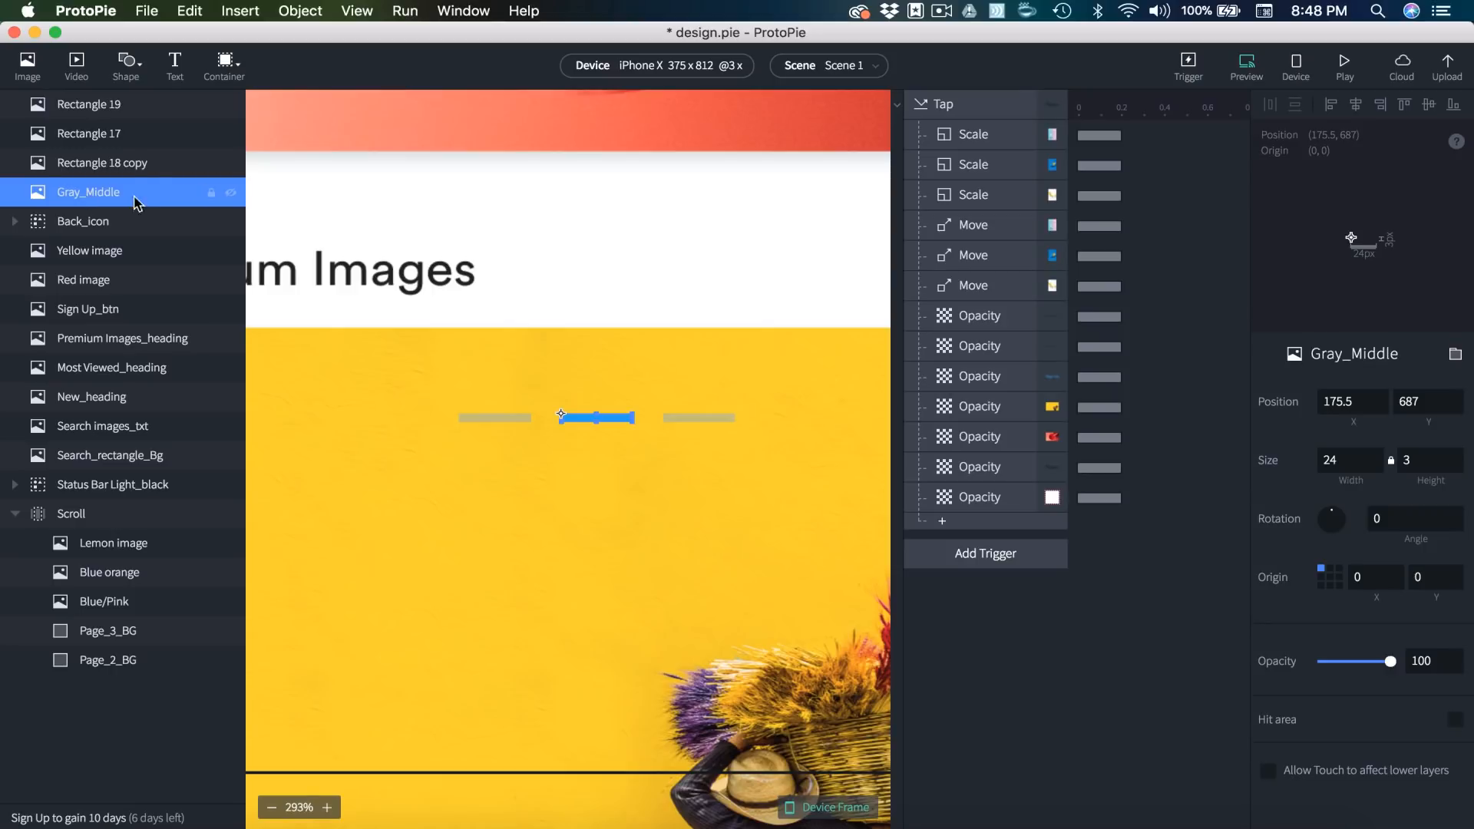
- Select the Rectangle 18 copy layer, the first gray indicator bar
{"action": "left_click", "coordinate": [135, 170]}
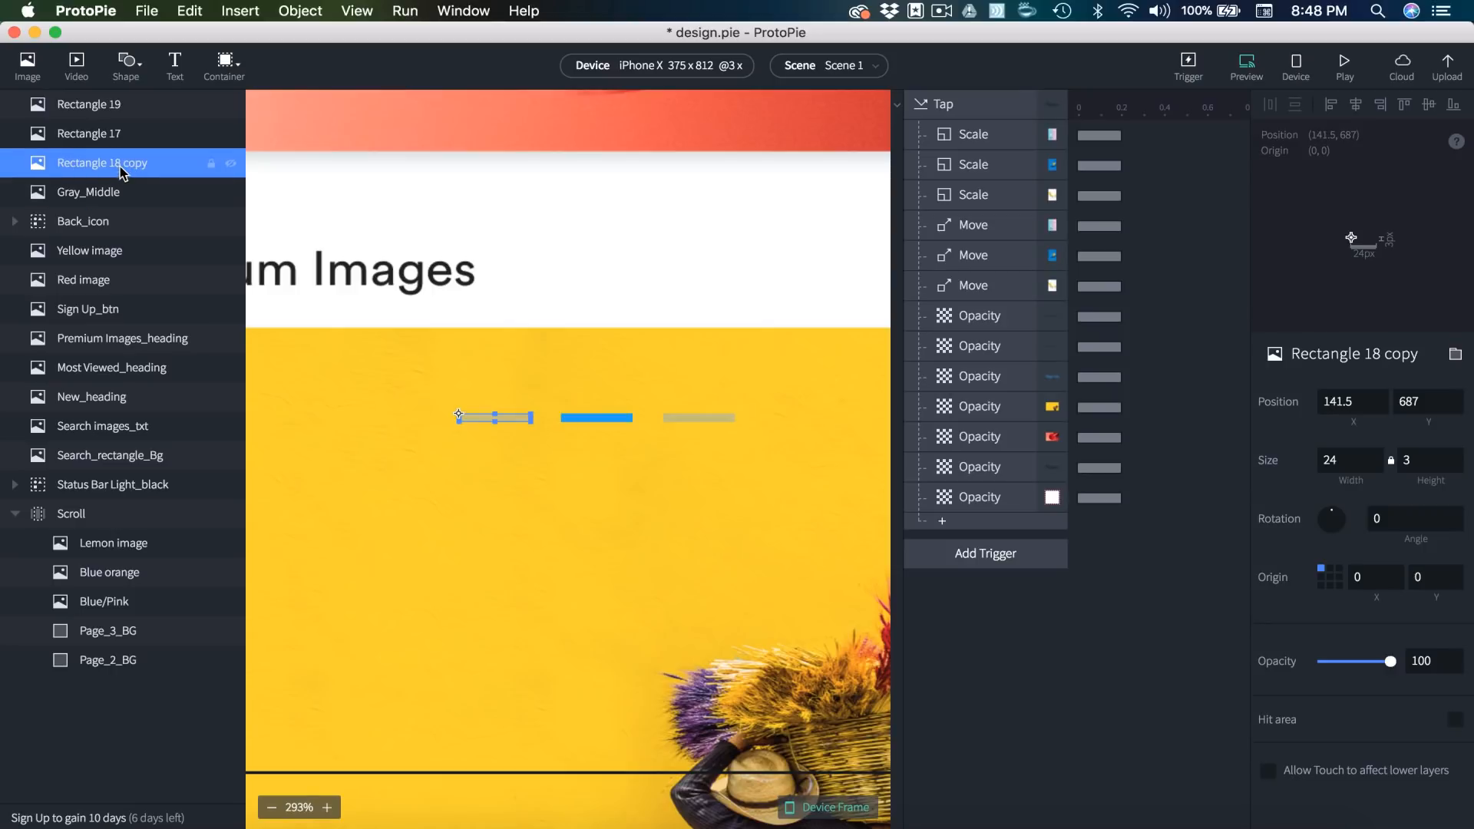
- Rename the layer Rectangle 18 copy as Gray_1 and the layer Gray_Middle as Gray_2
{"action": "double_click", "coordinate": [120, 168]}
{"action": "type", "text": "Gray_1"}
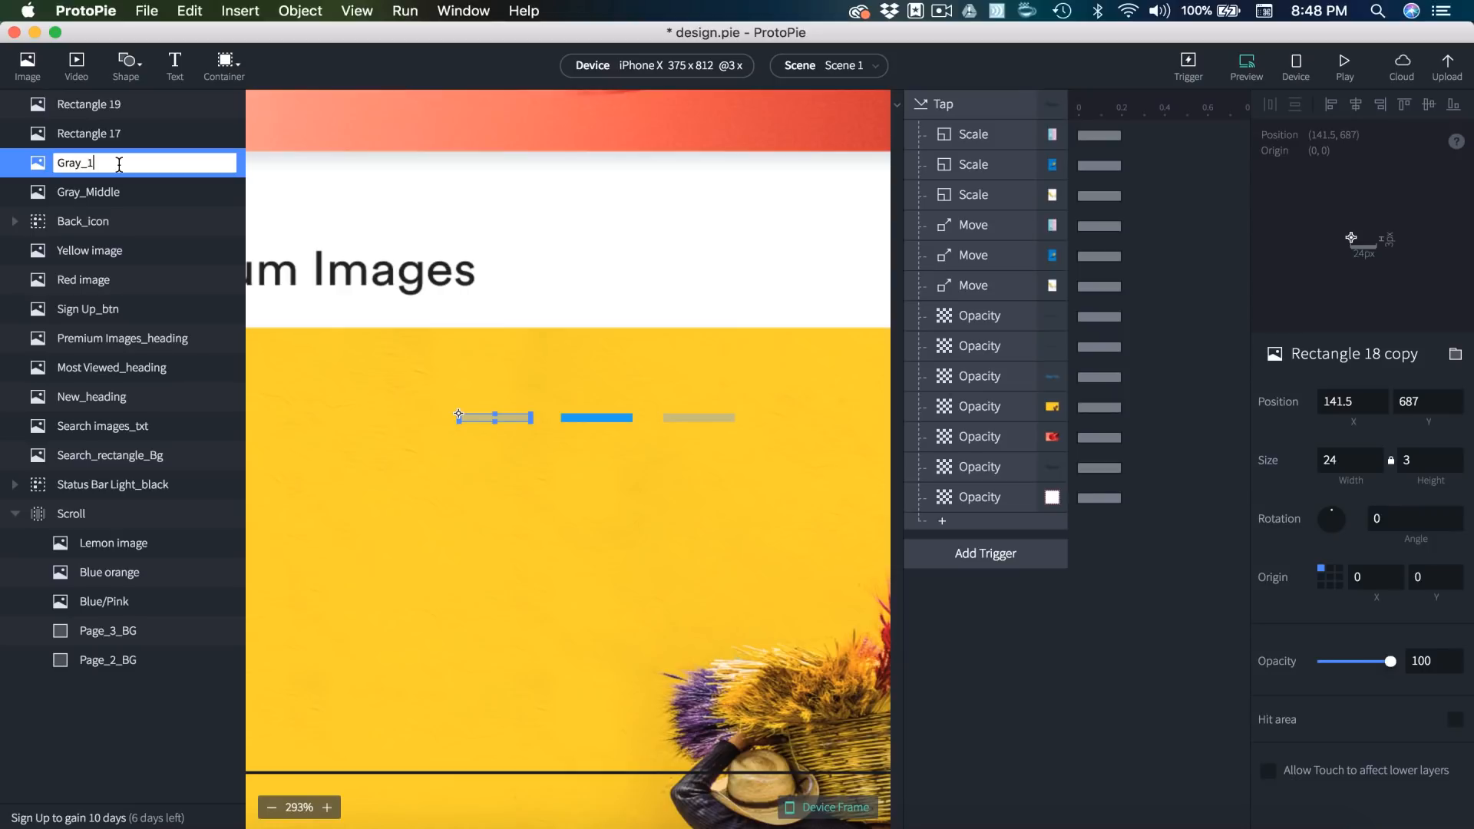
{"action": "key", "text": "Return"}
{"action": "left_click", "coordinate": [92, 192]}
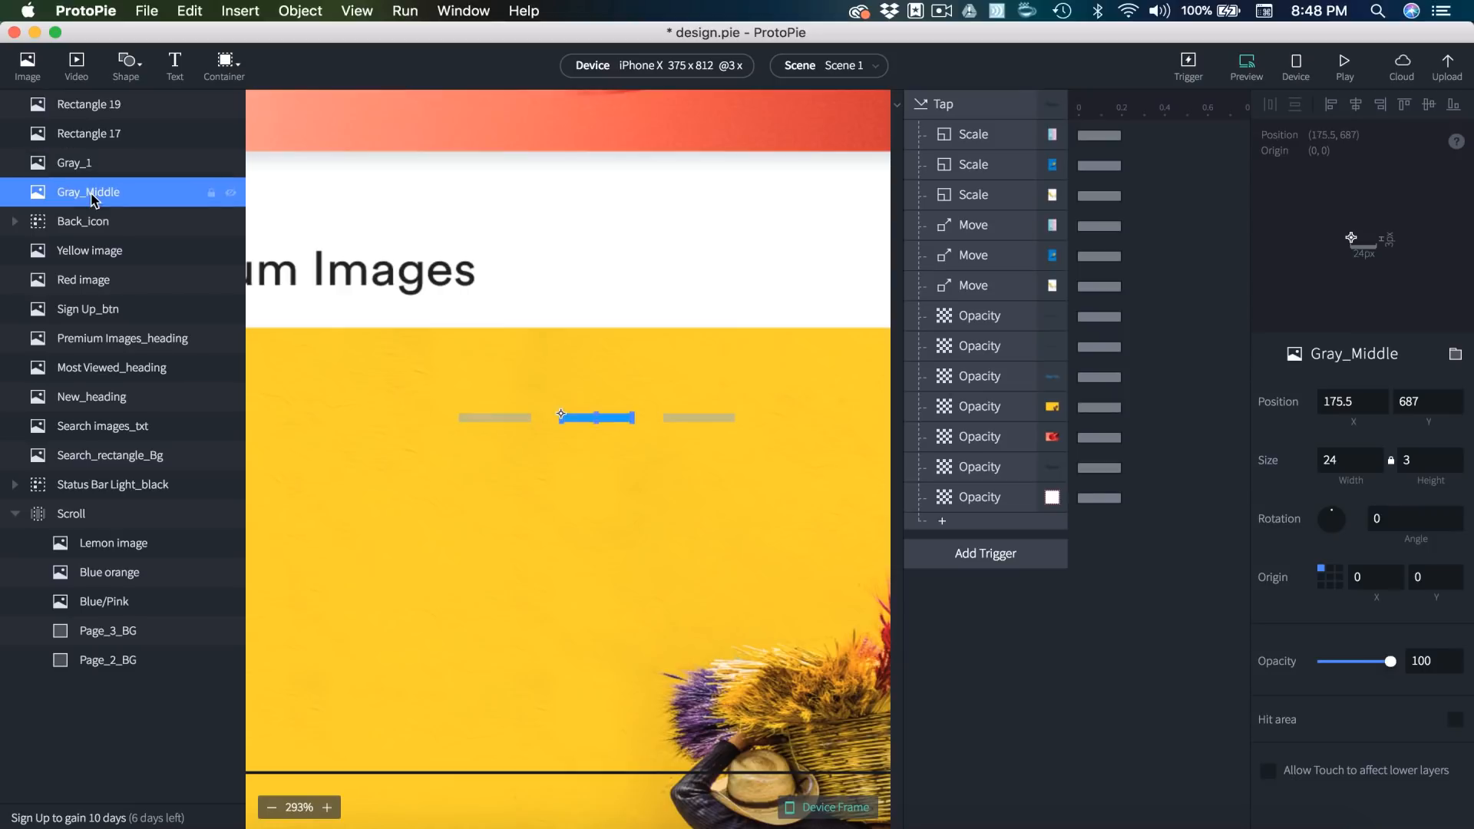
{"action": "left_click", "coordinate": [91, 193]}
{"action": "key", "text": "BackSpace"}
{"action": "type", "text": "2"}
{"action": "key", "text": "Return"}
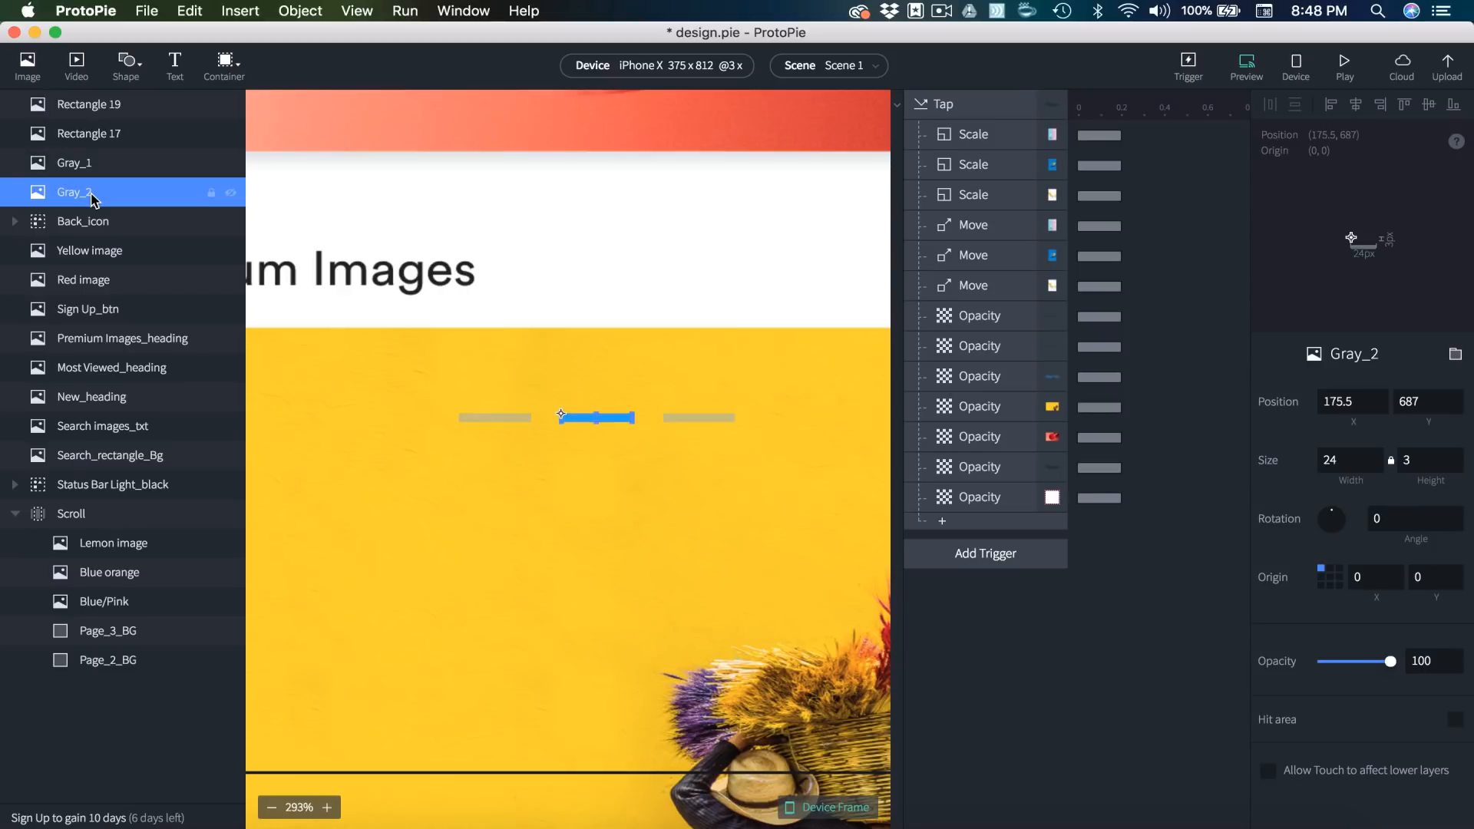
- Move the Rectangle 19 layer below Rectangle 17 and rename it Gray_3
{"action": "left_click", "coordinate": [80, 135]}
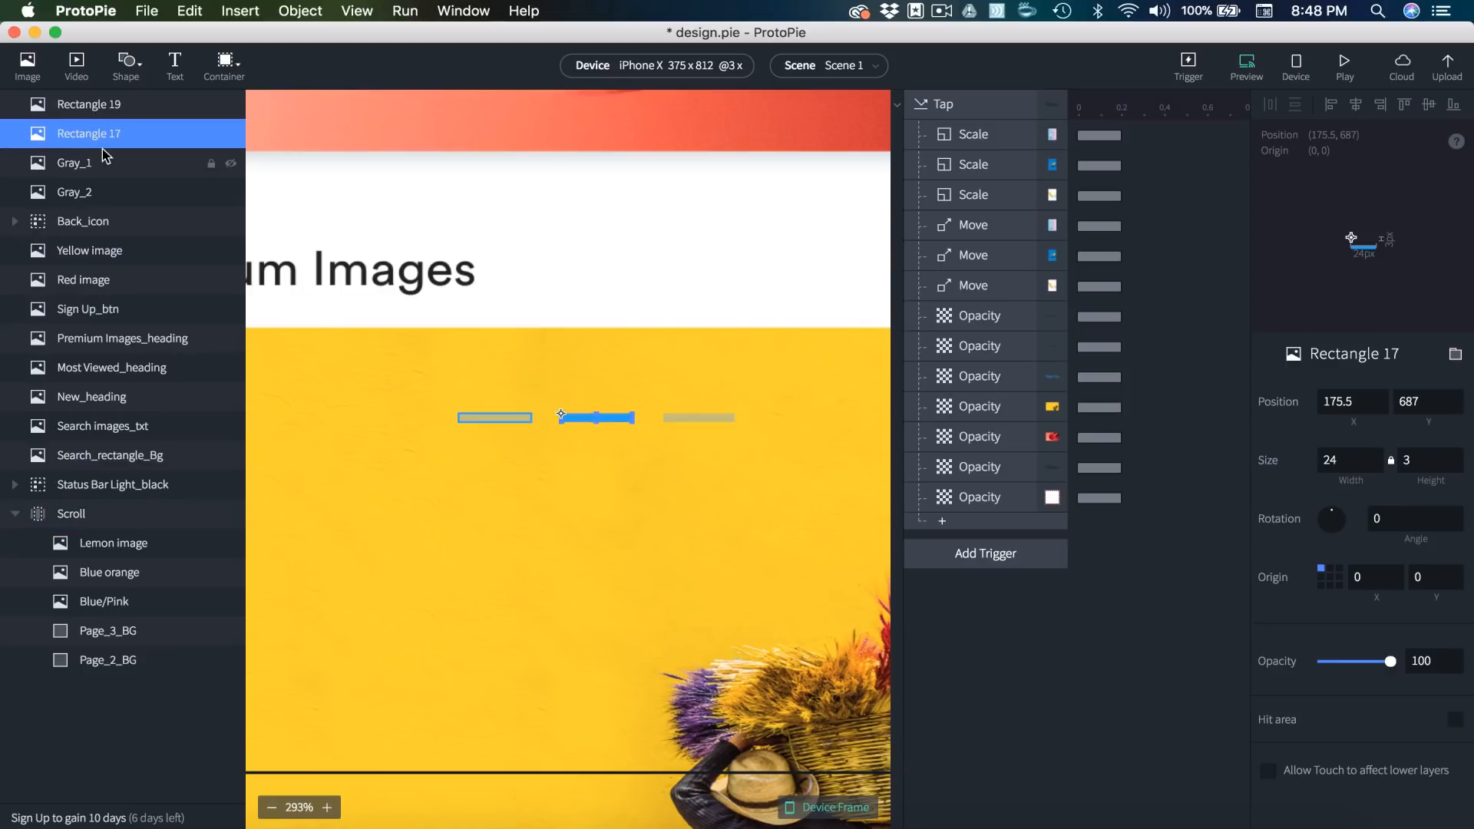
{"action": "left_click_drag", "start_coordinate": [92, 106], "coordinate": [106, 141]}
{"action": "left_click", "coordinate": [105, 138]}
{"action": "type", "text": "Gray"}
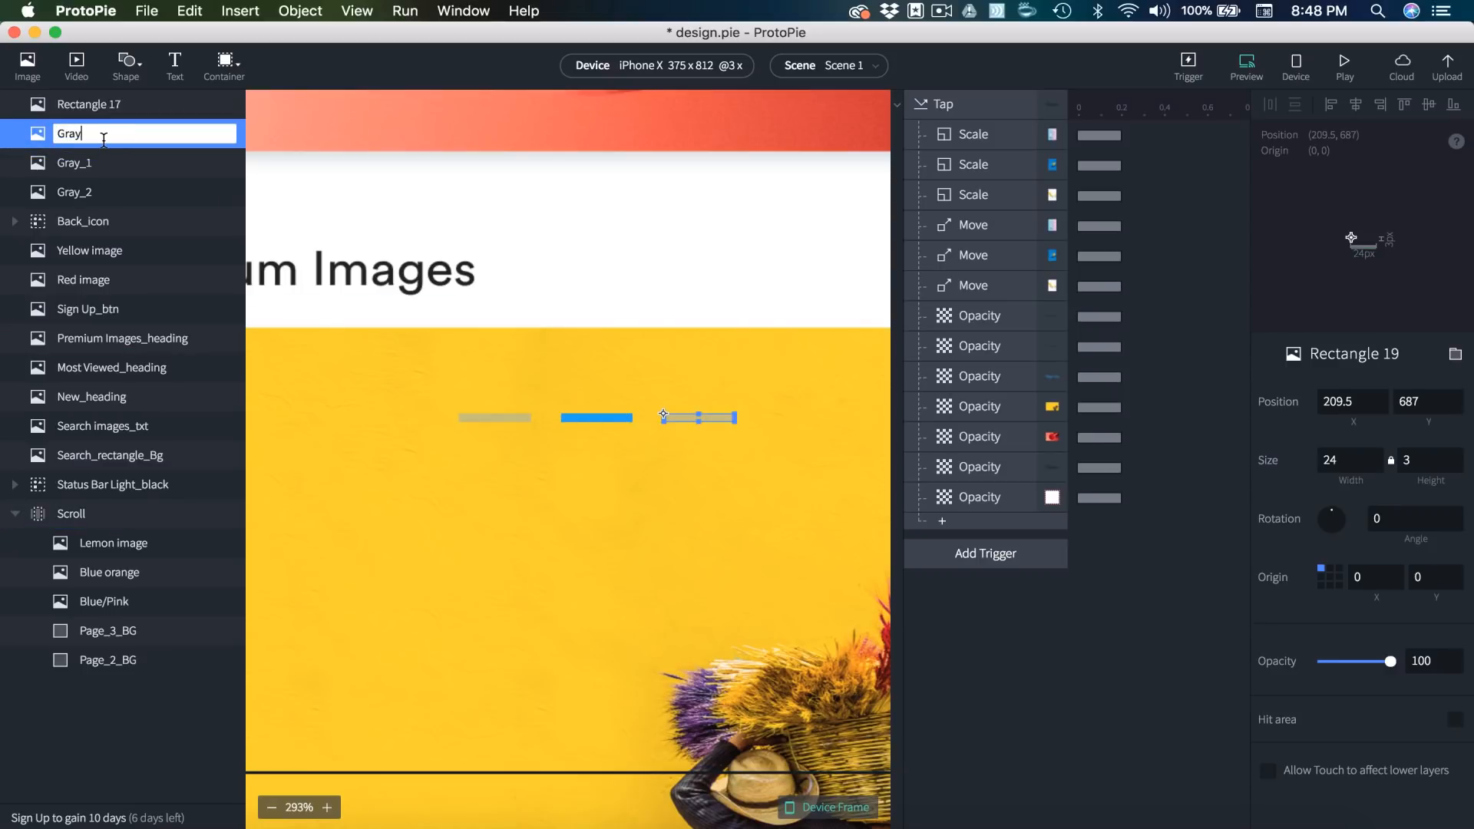
{"action": "type", "text": "_3"}
{"action": "key", "text": "Return"}
- Rename the Rectangle 17 layer as Blue_1
{"action": "double_click", "coordinate": [81, 104]}
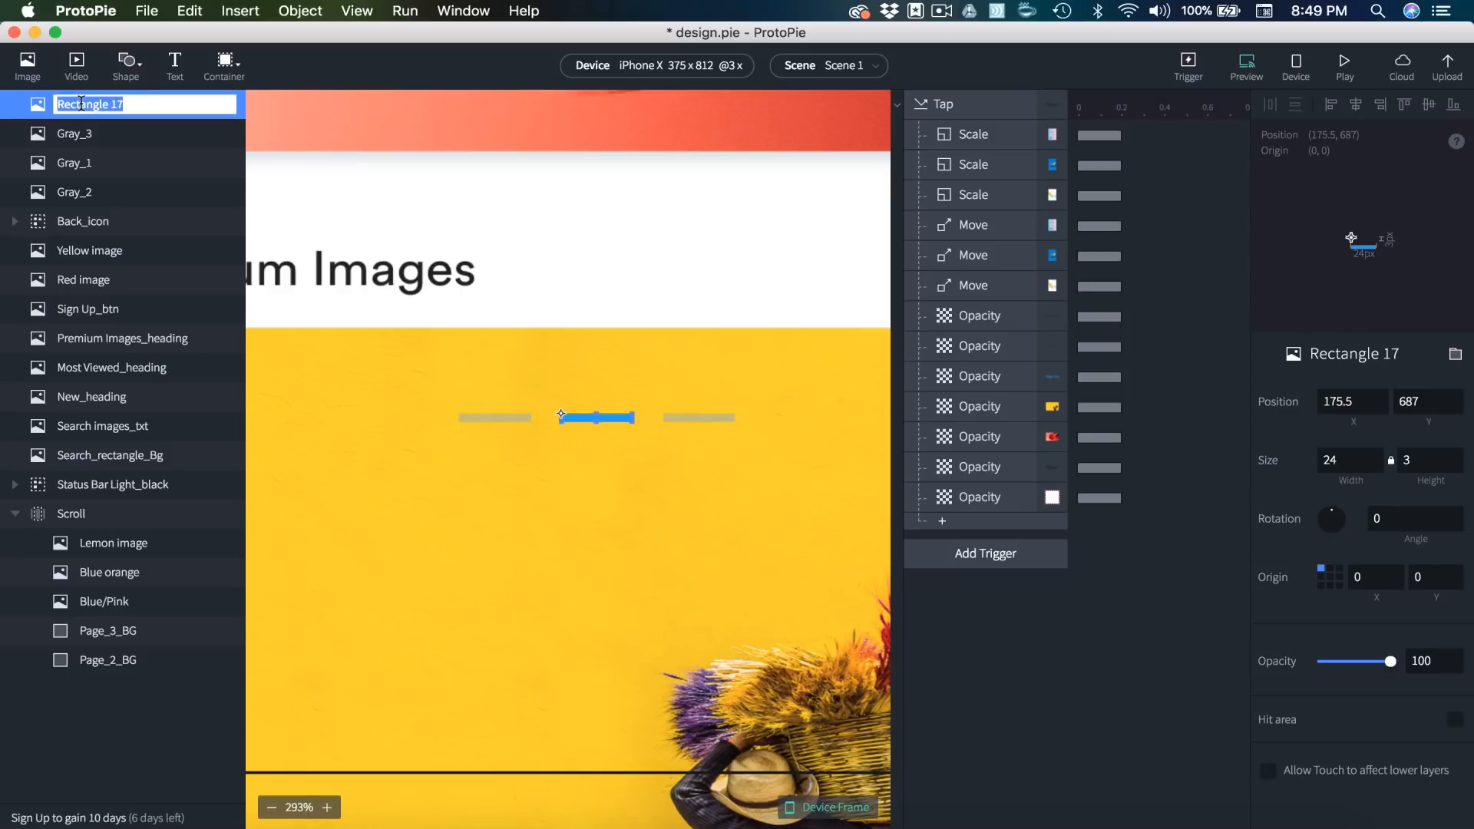
{"action": "type", "text": "Blue_1"}
{"action": "key", "text": "Return"}
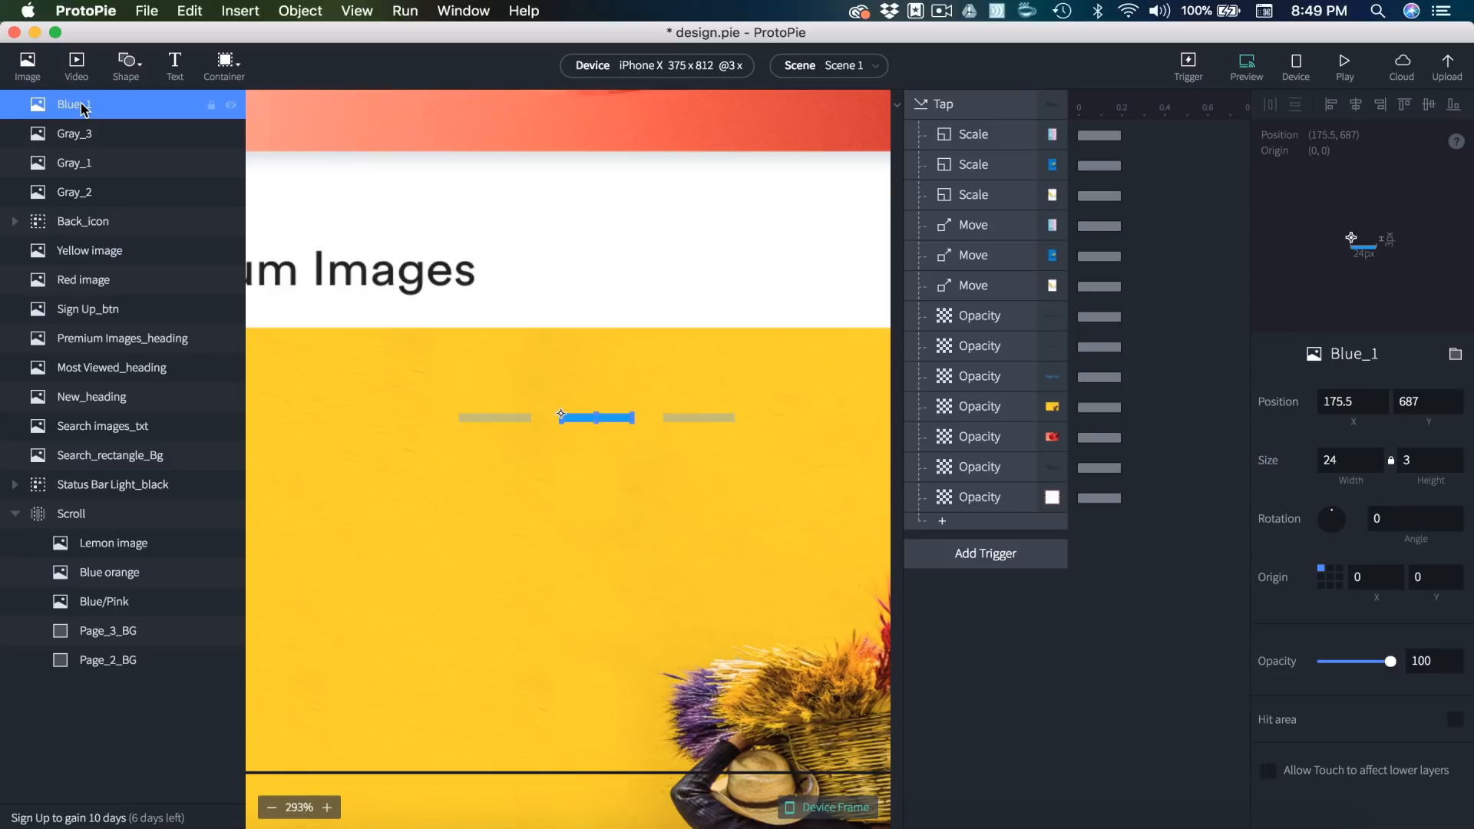
- Group Blue_1, Gray_3, Gray_1 and Gray_2 into one container and name it Paging
{"action": "left_click", "coordinate": [69, 196], "text": "shift"}
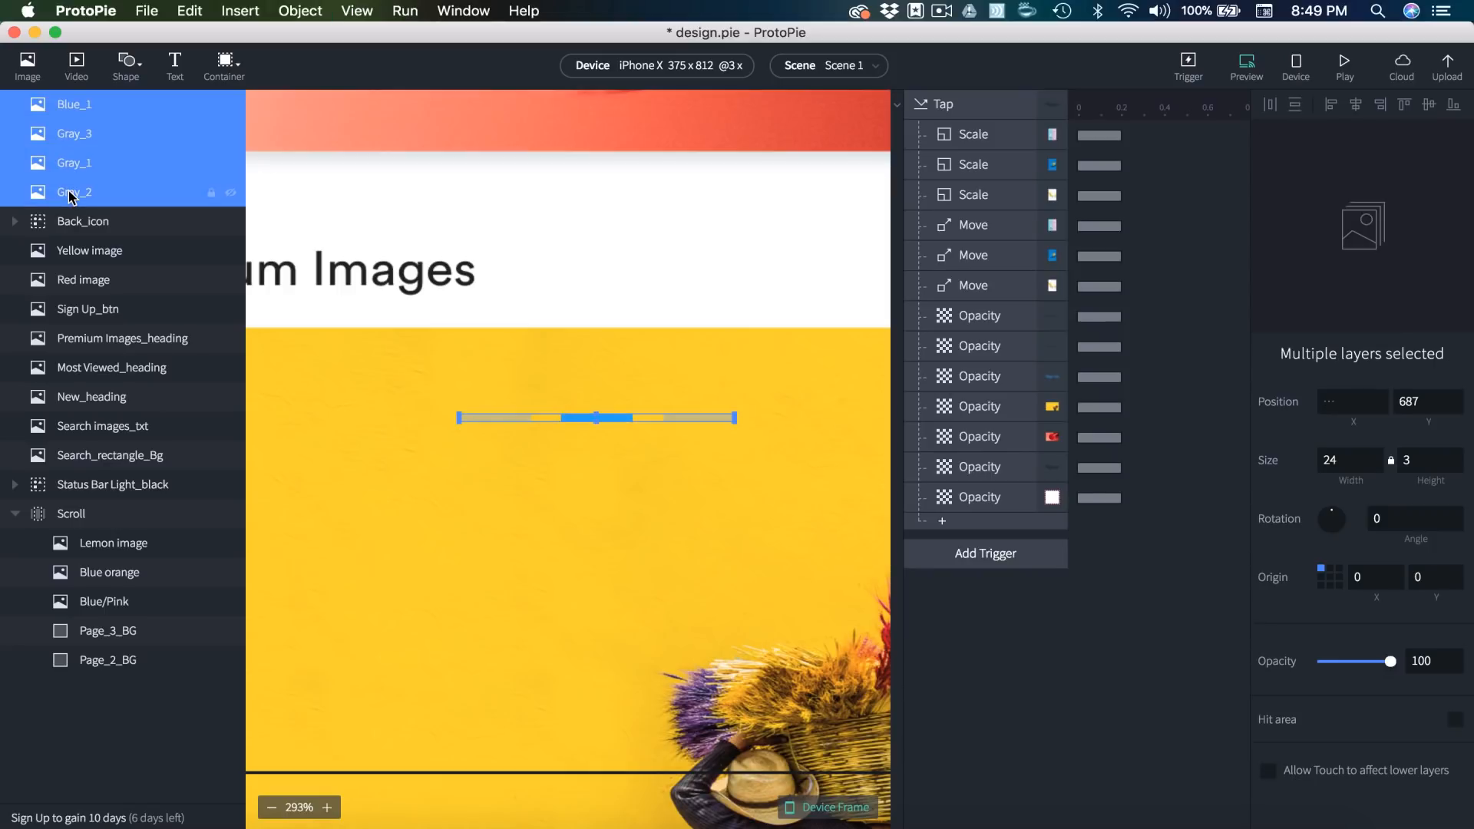
{"action": "key", "text": "super+g"}
{"action": "double_click", "coordinate": [75, 103]}
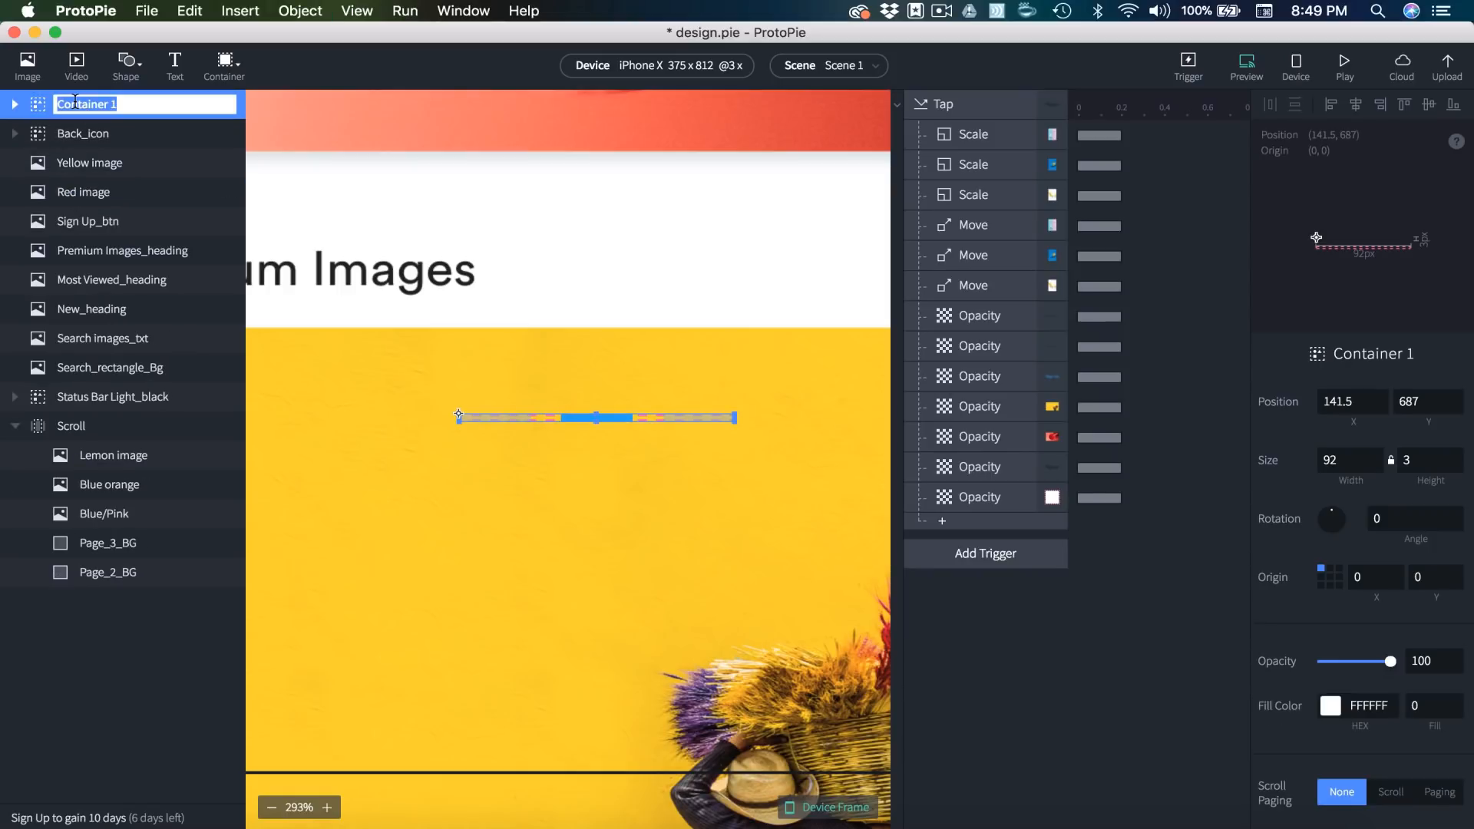
{"action": "type", "text": "Paging"}
{"action": "key", "text": "Return"}
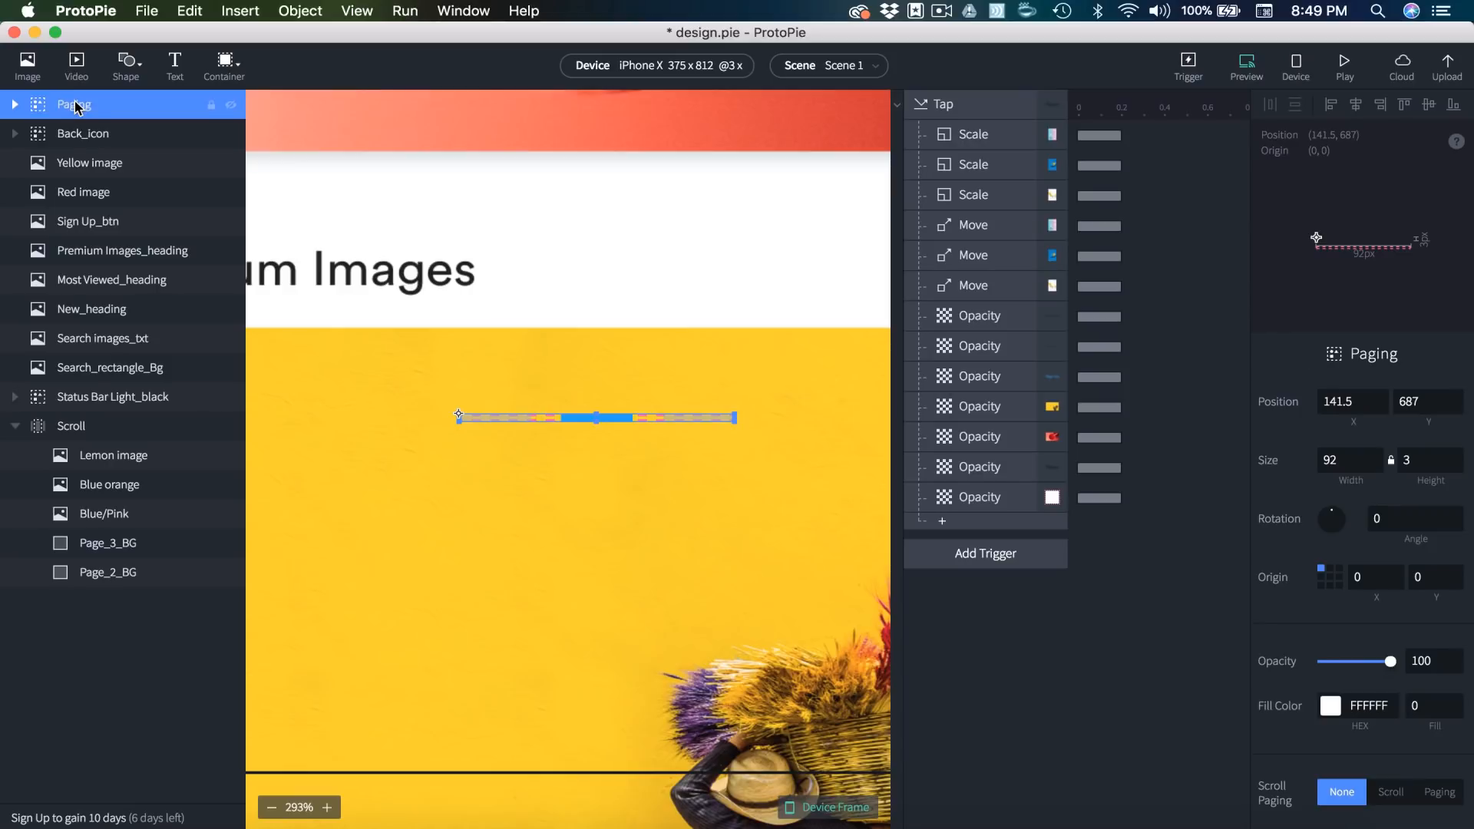
- Move Blue_1 inside the Paging container to position X 0, Y 0, covering the first gray bar
{"action": "left_click", "coordinate": [14, 106]}
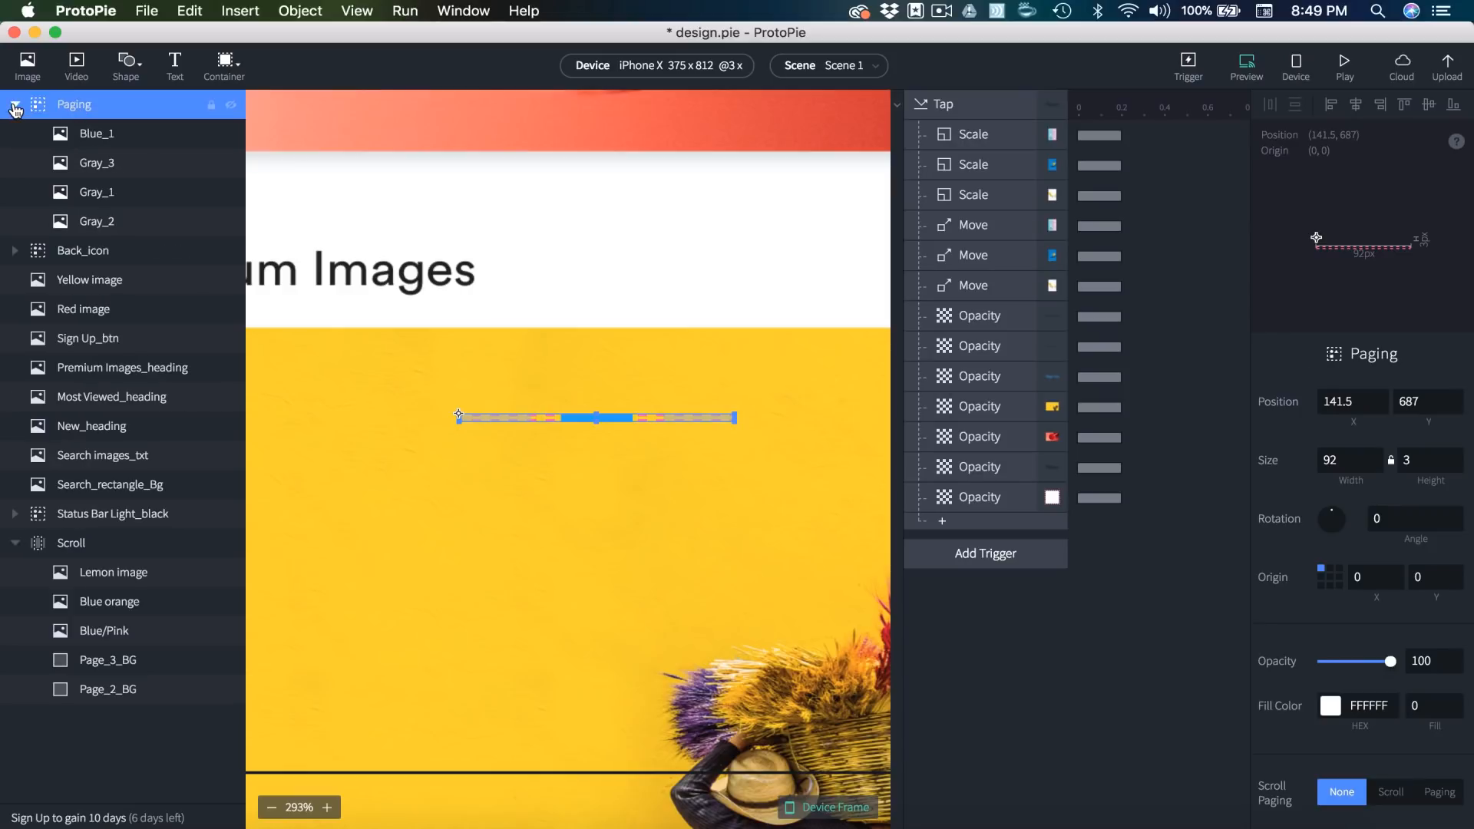
{"action": "left_click", "coordinate": [95, 135]}
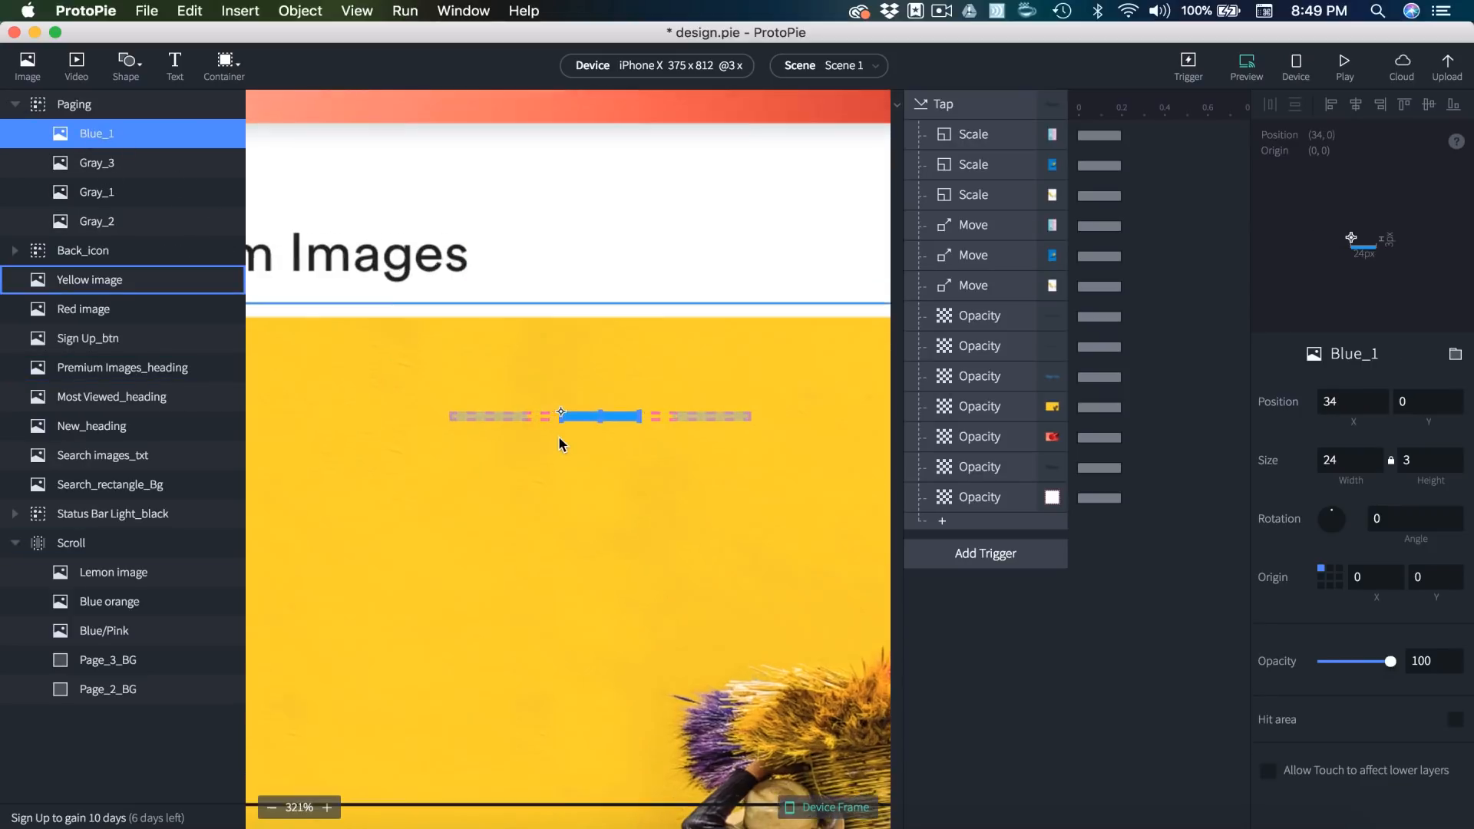
{"action": "scroll", "coordinate": [559, 435], "scroll_direction": "up", "scroll_amount": 5}
{"action": "key", "text": "shift+Left"}
{"action": "key", "text": "shift+Left"}
{"action": "key", "text": "shift+Left"}
{"action": "key", "text": "shift+Left"}
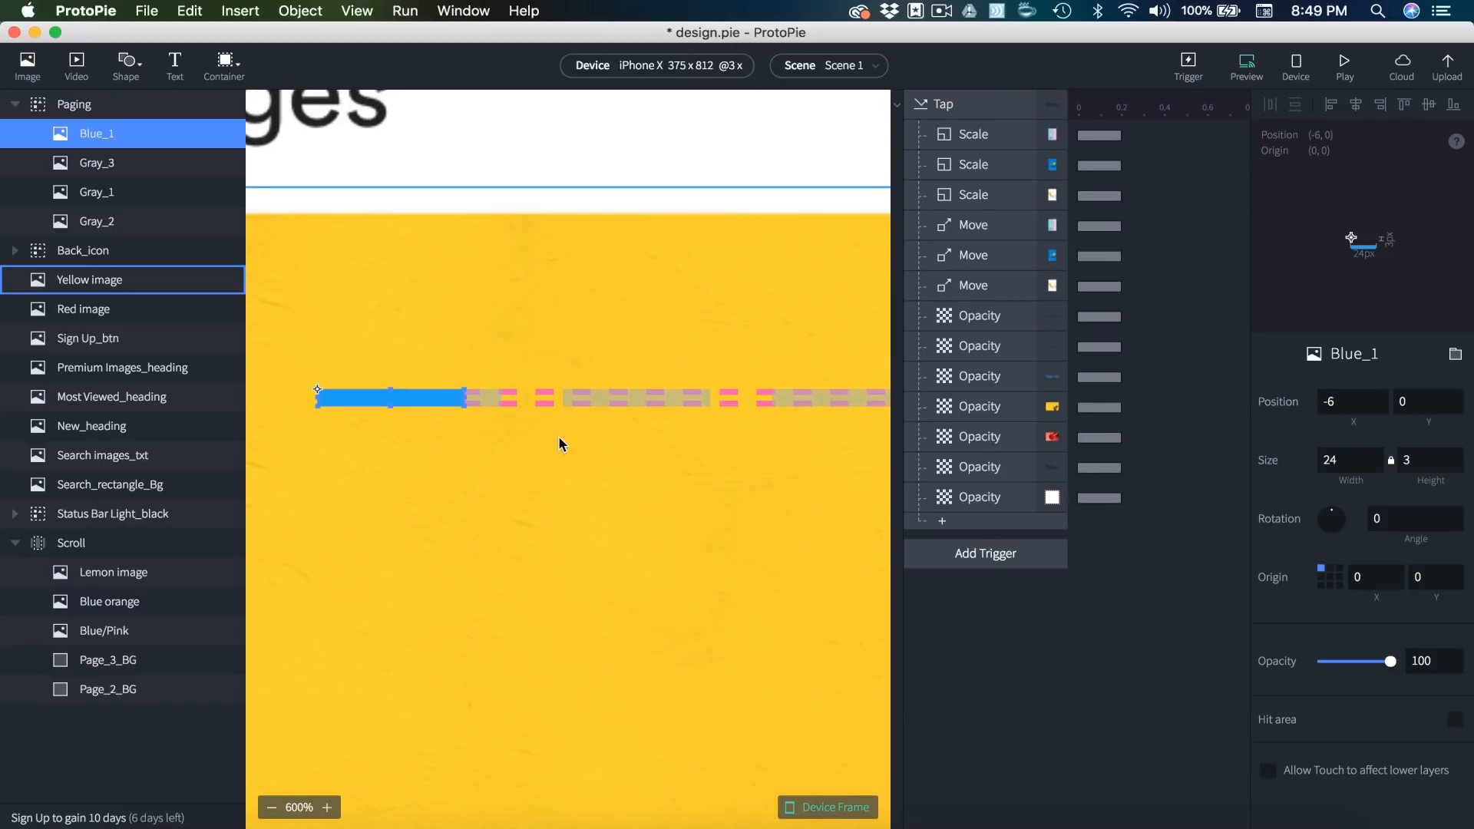
{"action": "left_click_drag", "start_coordinate": [428, 396], "coordinate": [465, 393]}
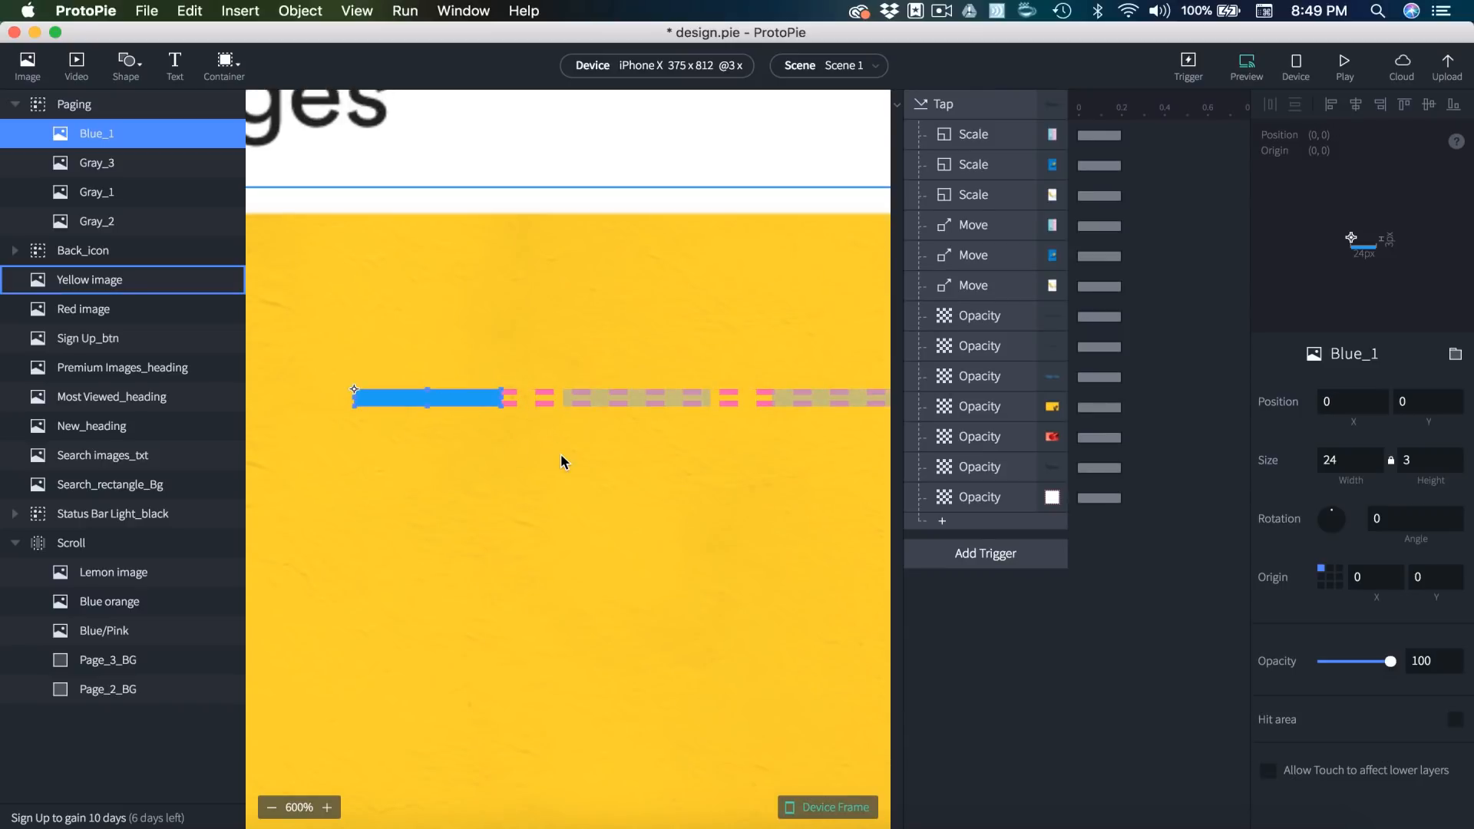
{"action": "scroll", "coordinate": [561, 457], "scroll_direction": "down", "scroll_amount": 1}
{"action": "scroll", "coordinate": [561, 454], "scroll_direction": "down", "scroll_amount": 5}
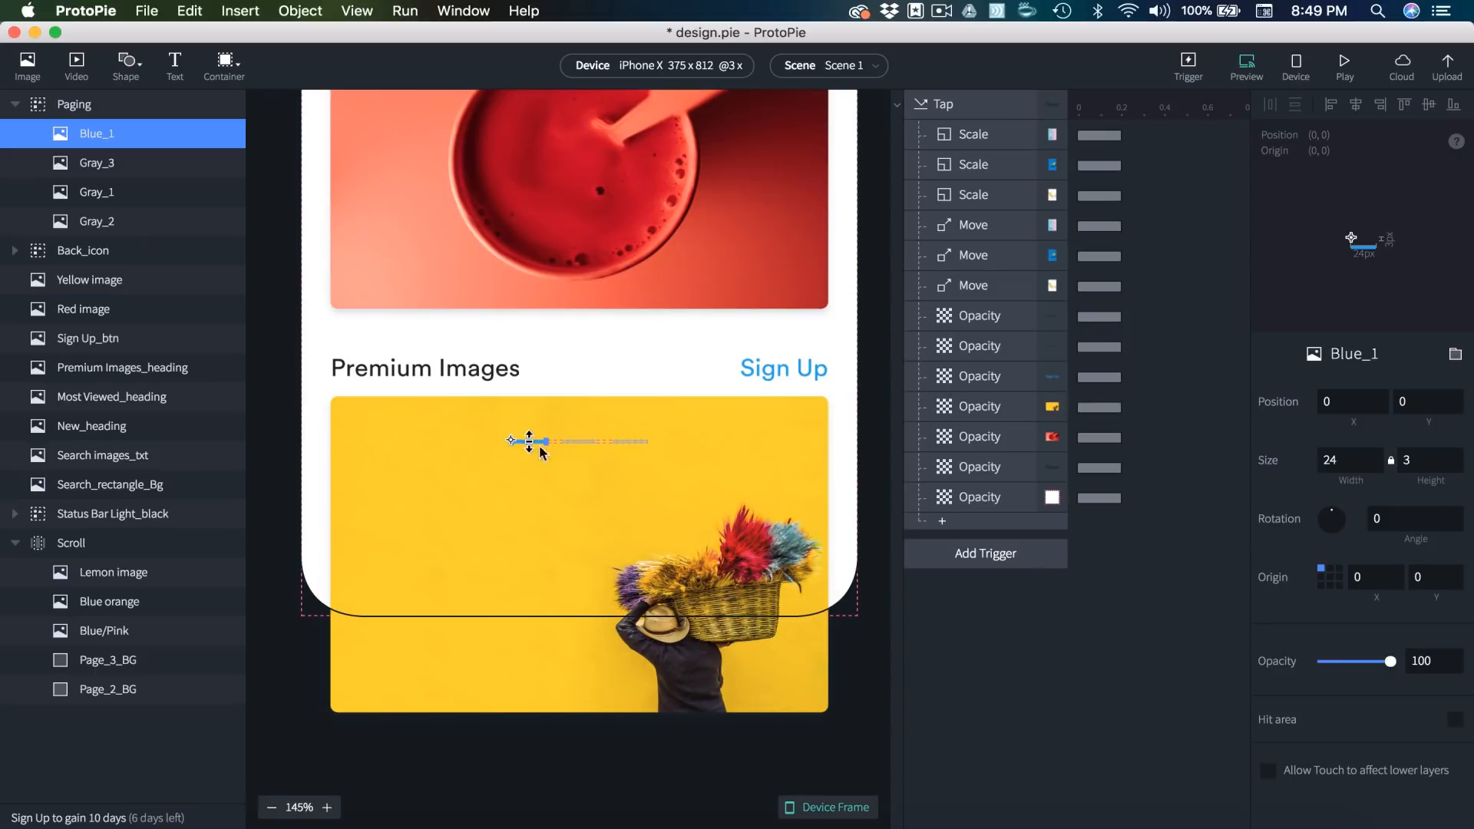
{"action": "scroll", "coordinate": [581, 453], "scroll_direction": "up", "scroll_amount": 5}
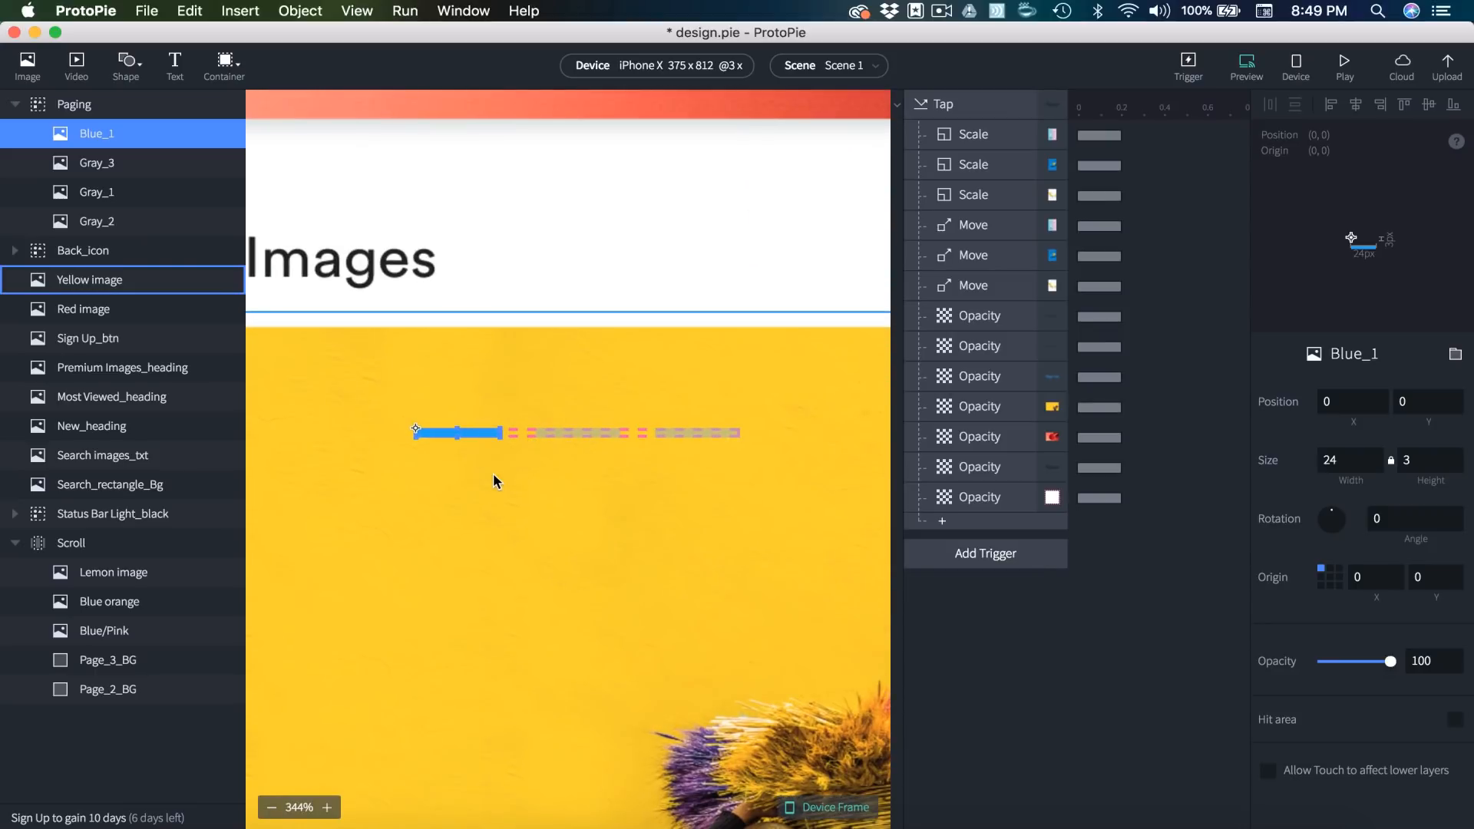
{"action": "scroll", "coordinate": [493, 475], "scroll_direction": "down", "scroll_amount": 5}
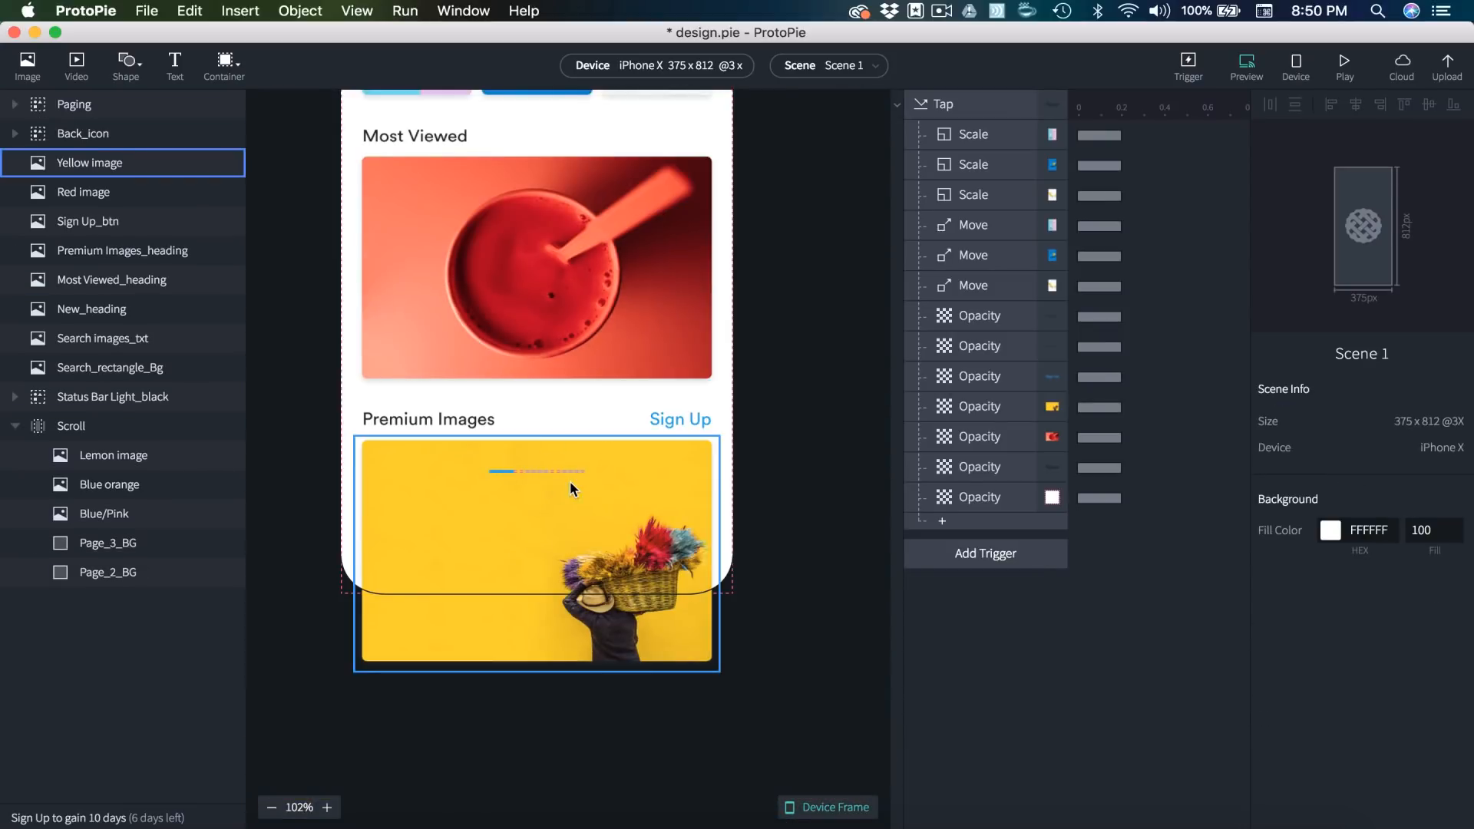
- Set the Paging container's opacity to 0 and duplicate the Tap trigger's Back_icon Opacity response with Paging as its target
{"action": "left_click", "coordinate": [66, 104]}
{"action": "left_click_drag", "start_coordinate": [1391, 663], "coordinate": [1268, 664]}
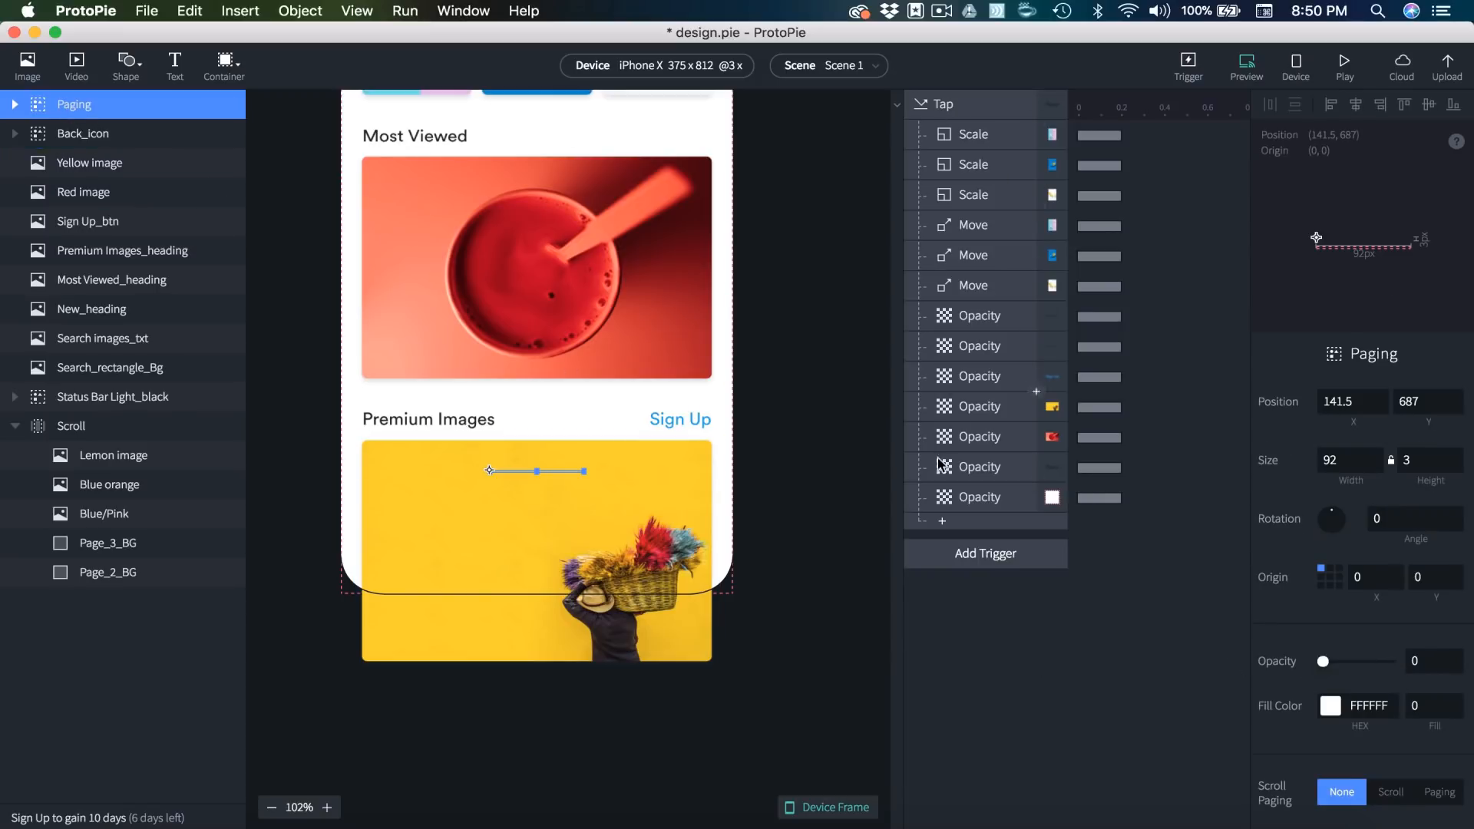
{"action": "left_click", "coordinate": [969, 502]}
{"action": "key", "text": "super+d"}
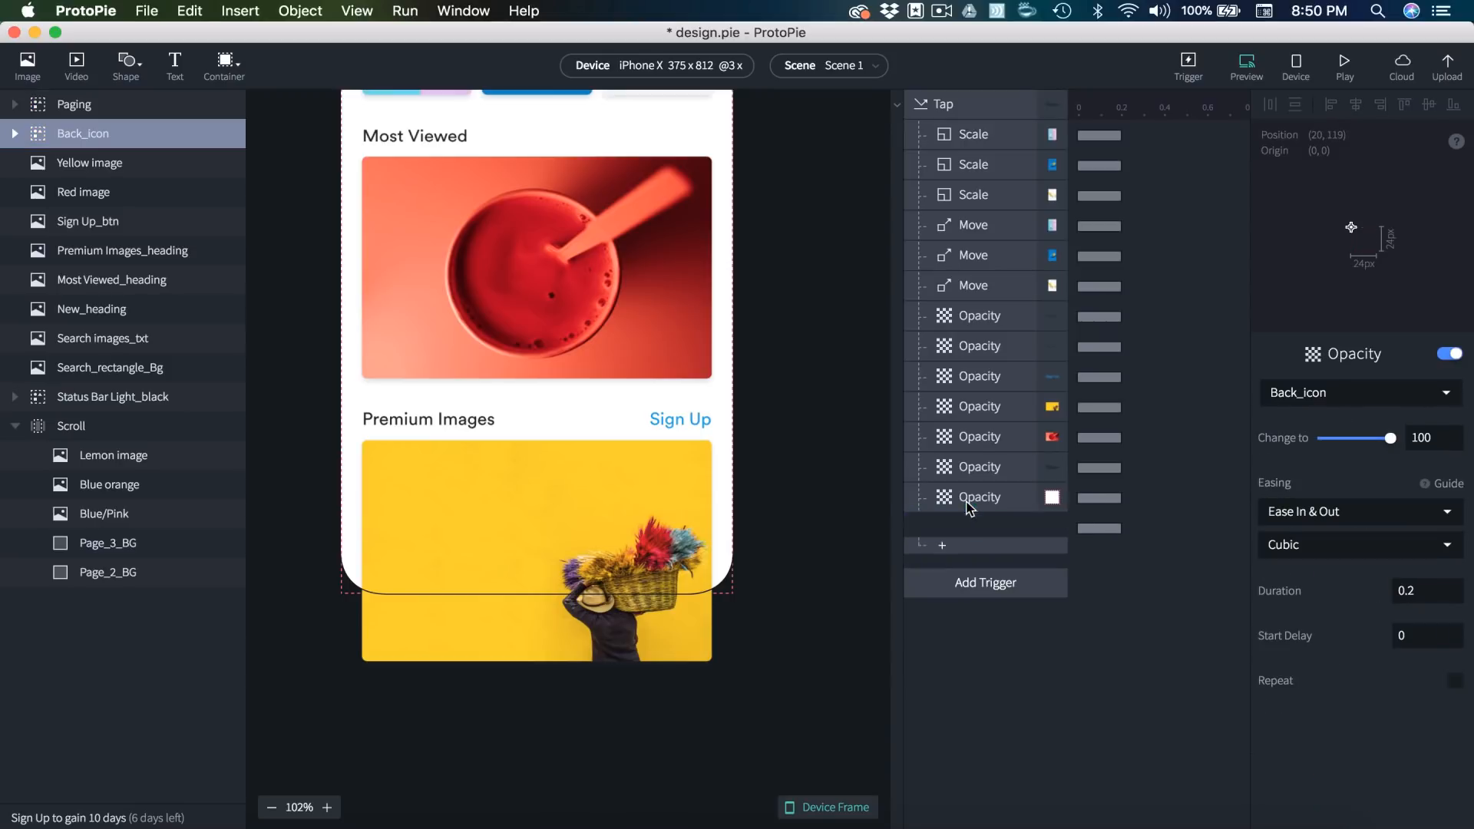
{"action": "left_click", "coordinate": [1362, 407]}
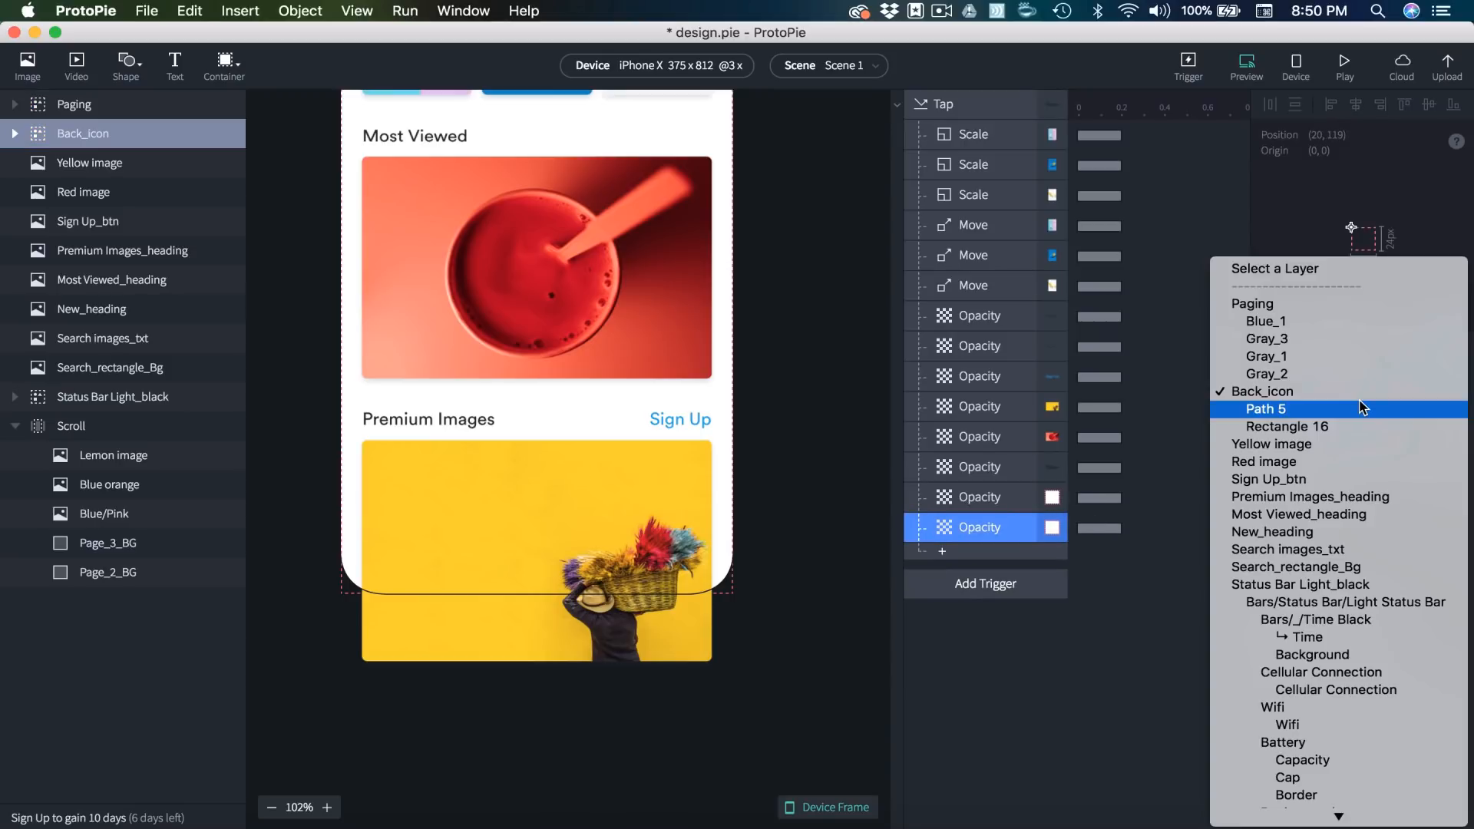
{"action": "left_click", "coordinate": [1254, 305]}
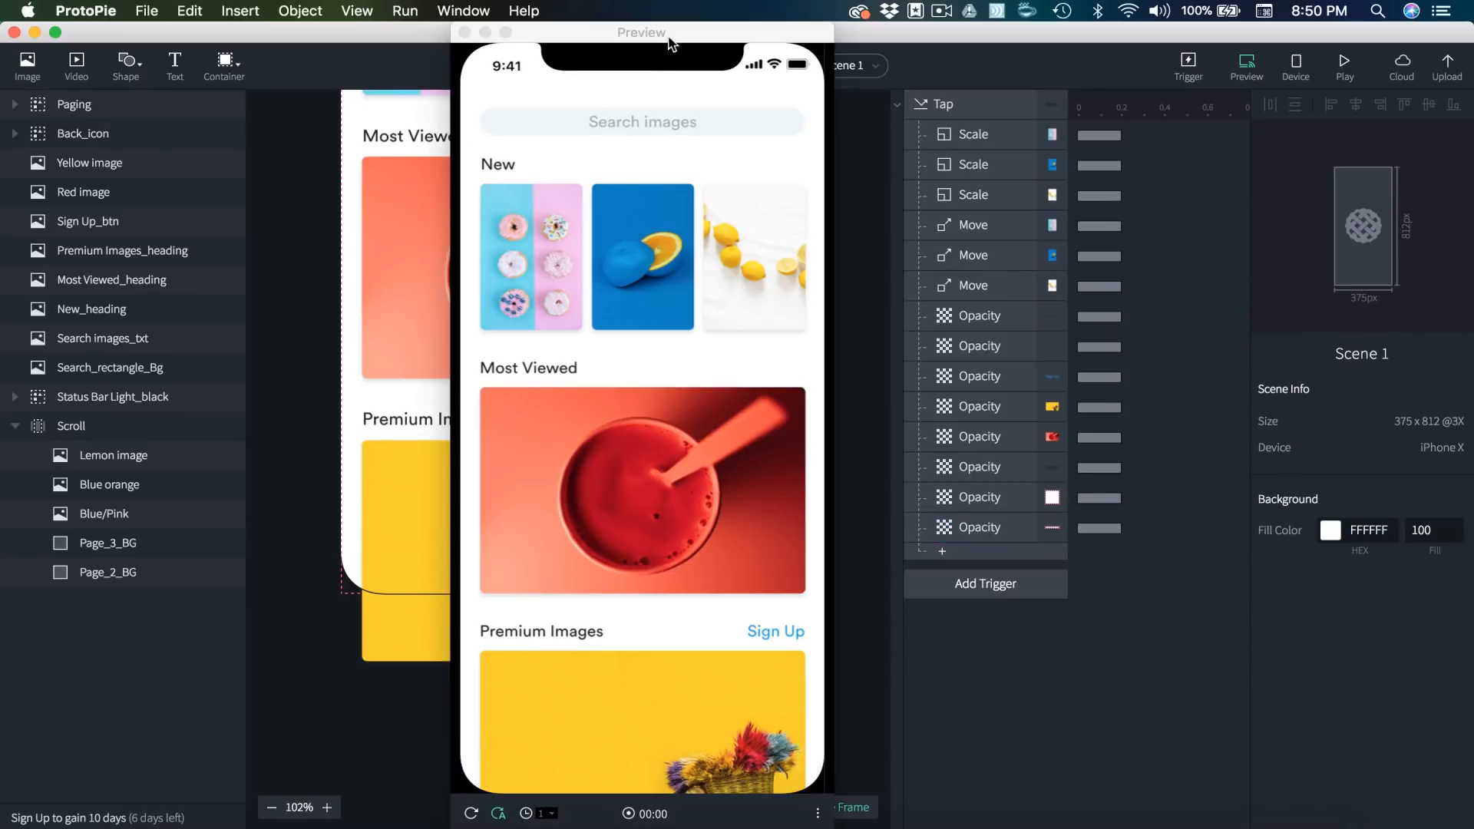
- Test the prototype in the preview by opening the New images and swiping through the enlarged pictures
{"action": "left_click_drag", "start_coordinate": [672, 43], "coordinate": [807, 44]}
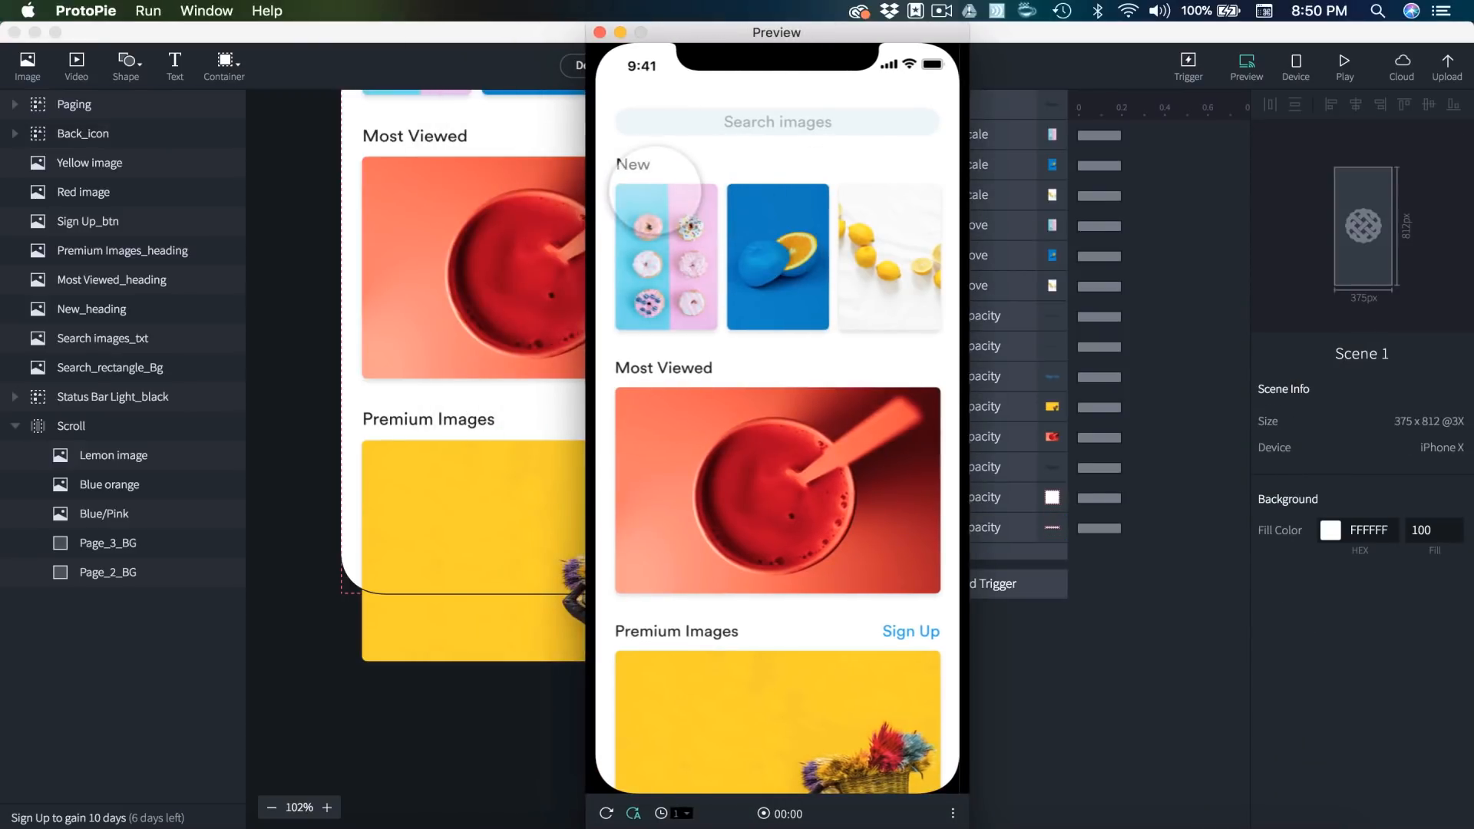
{"action": "left_click", "coordinate": [654, 192]}
{"action": "left_click_drag", "start_coordinate": [916, 517], "coordinate": [637, 546]}
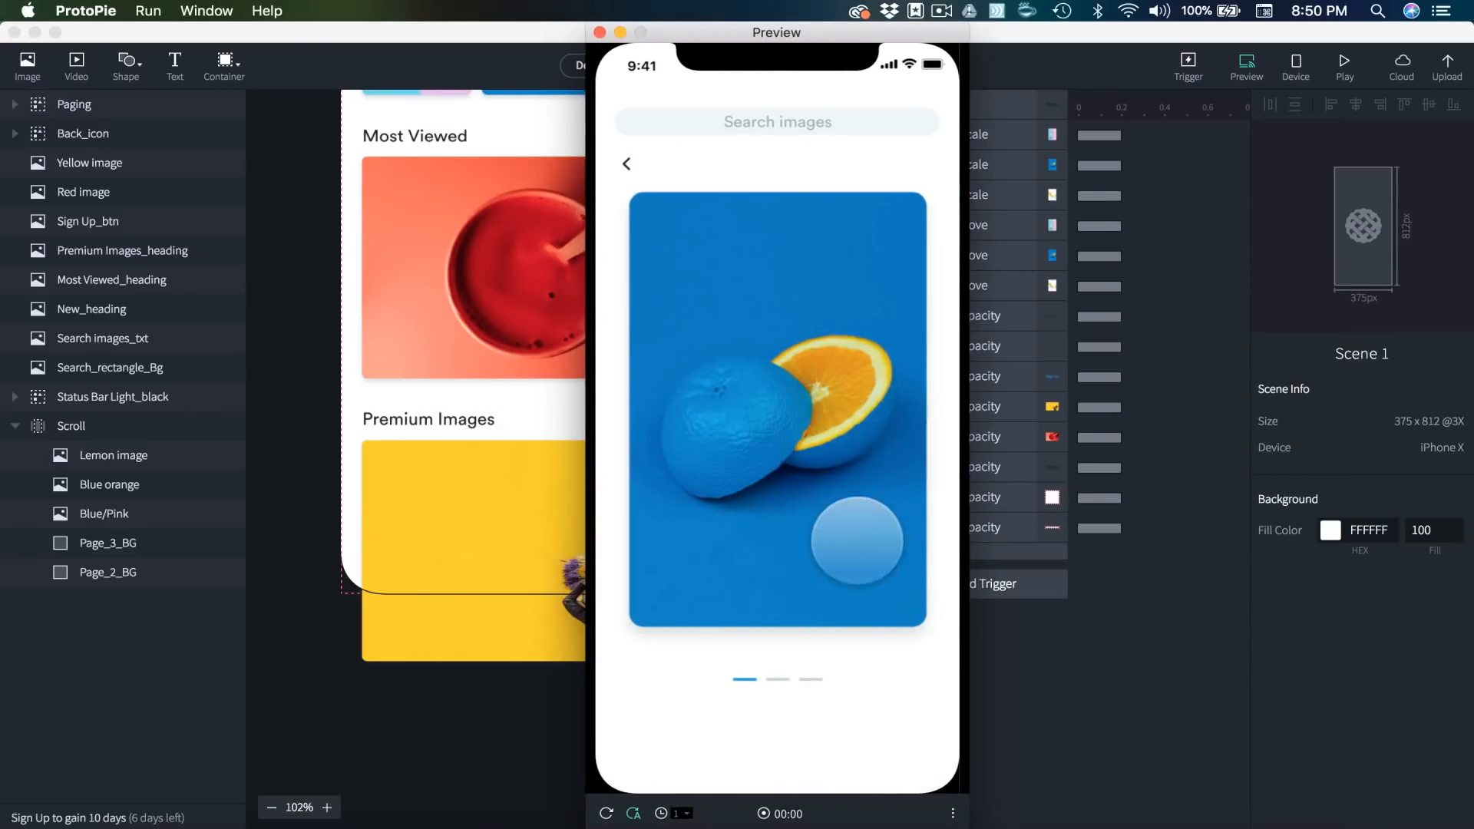
{"action": "left_click_drag", "start_coordinate": [883, 537], "coordinate": [737, 508]}
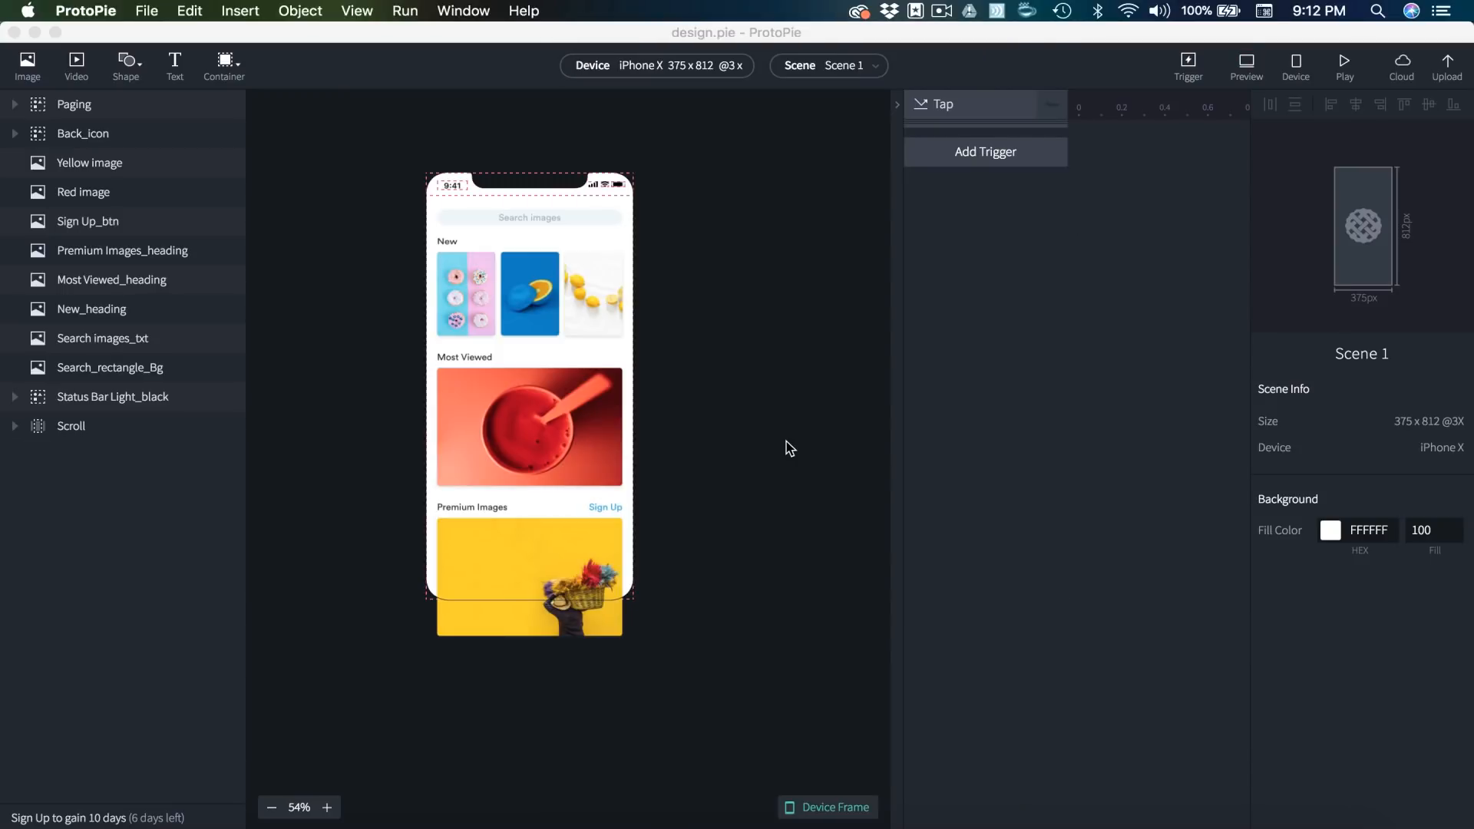
- Add a Chain trigger for the Scroll layer with its property set to Scroll
{"action": "left_click", "coordinate": [790, 449]}
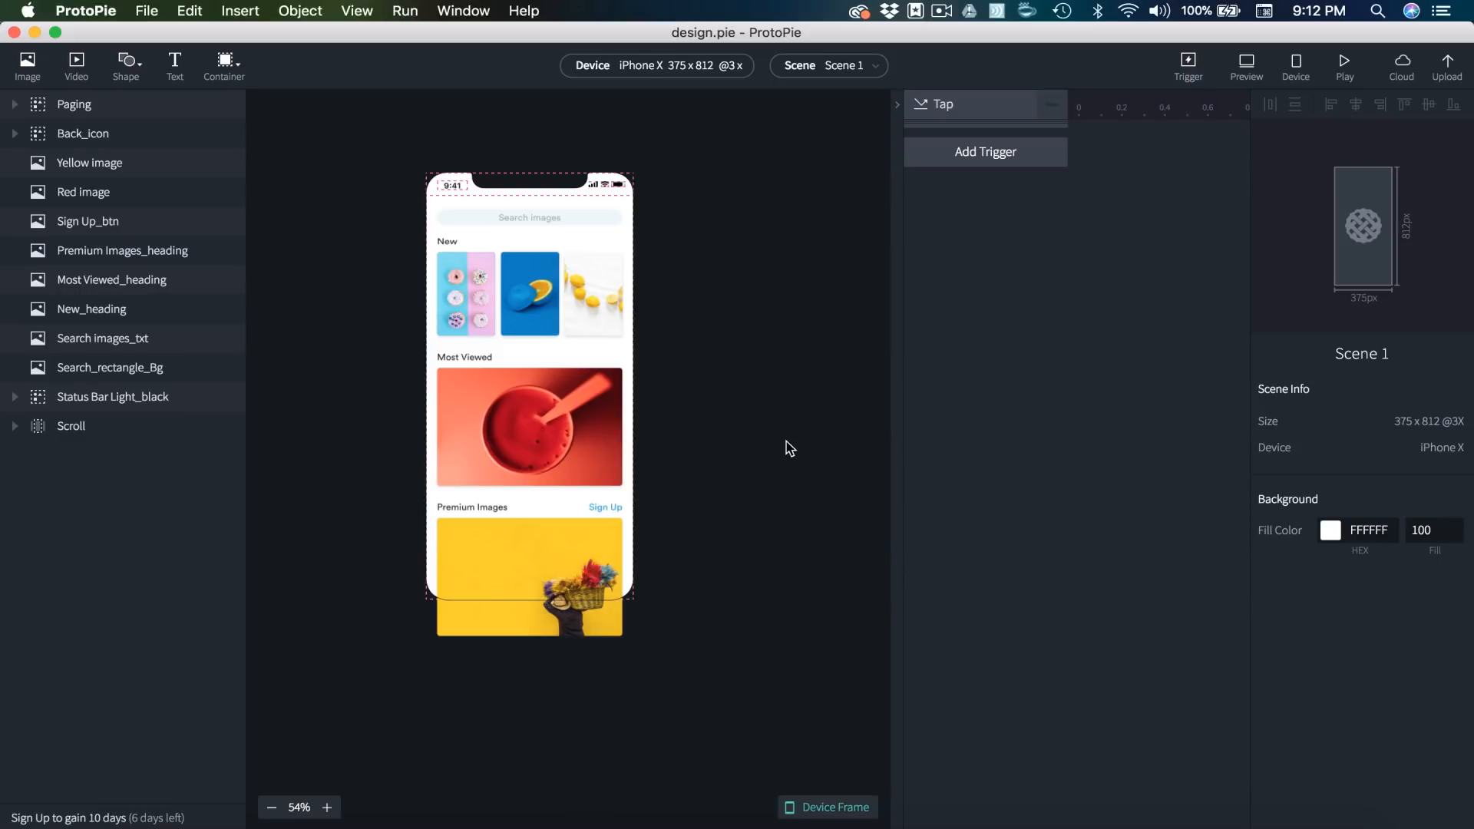
{"action": "left_click", "coordinate": [994, 153]}
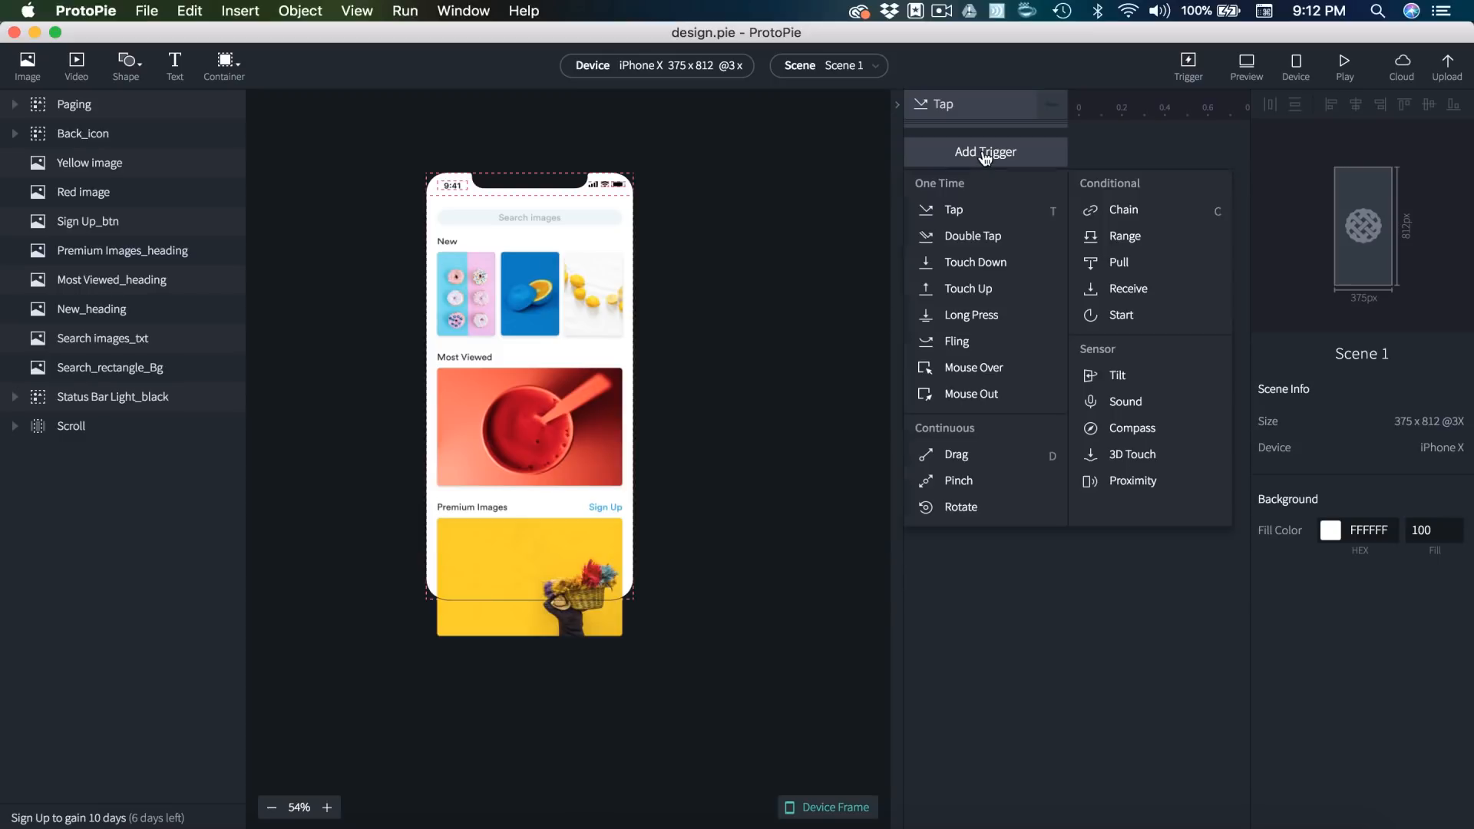
{"action": "left_click", "coordinate": [1129, 216]}
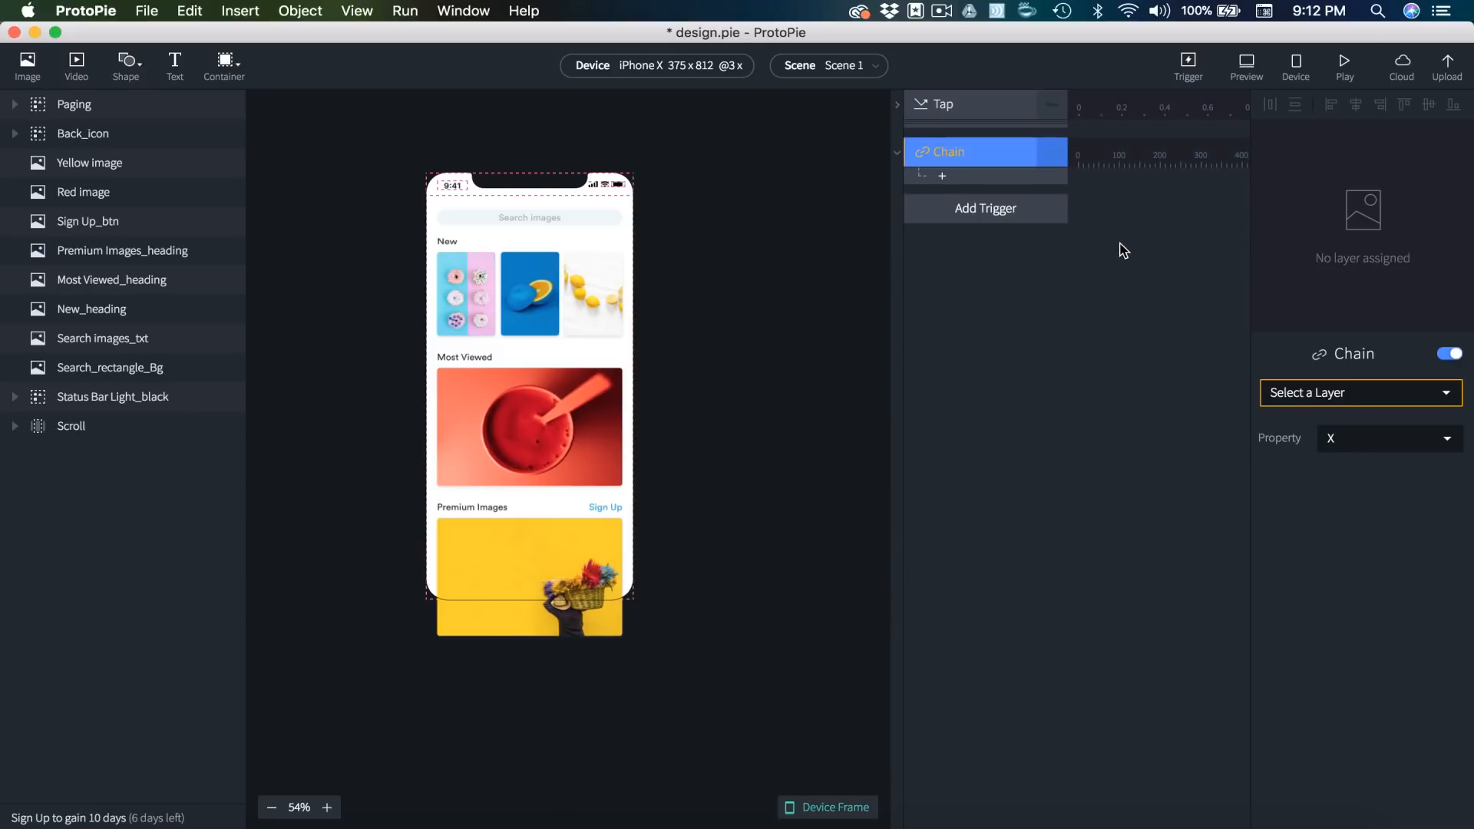
{"action": "left_click", "coordinate": [1331, 393]}
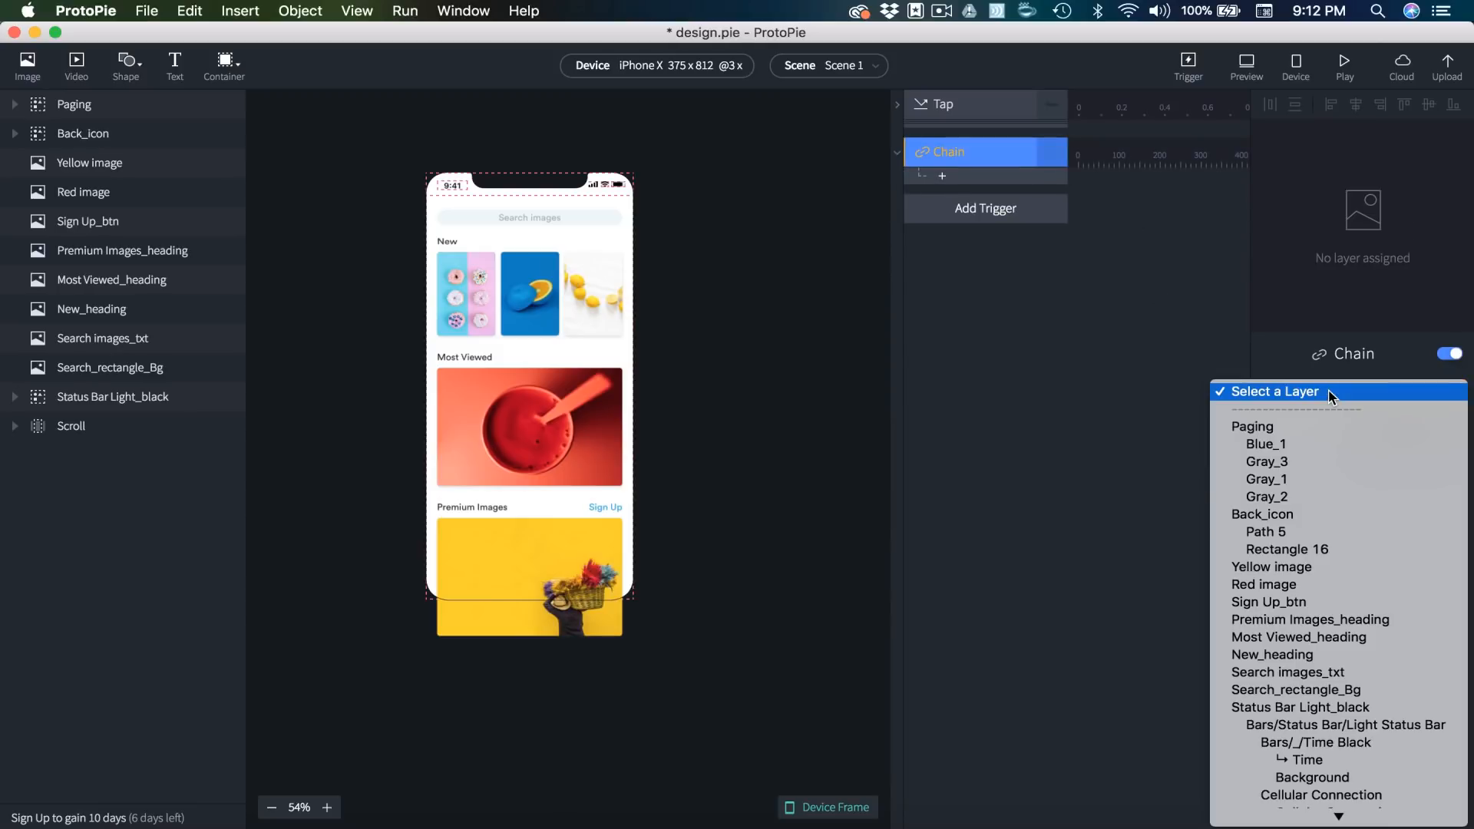
{"action": "left_click", "coordinate": [1253, 728]}
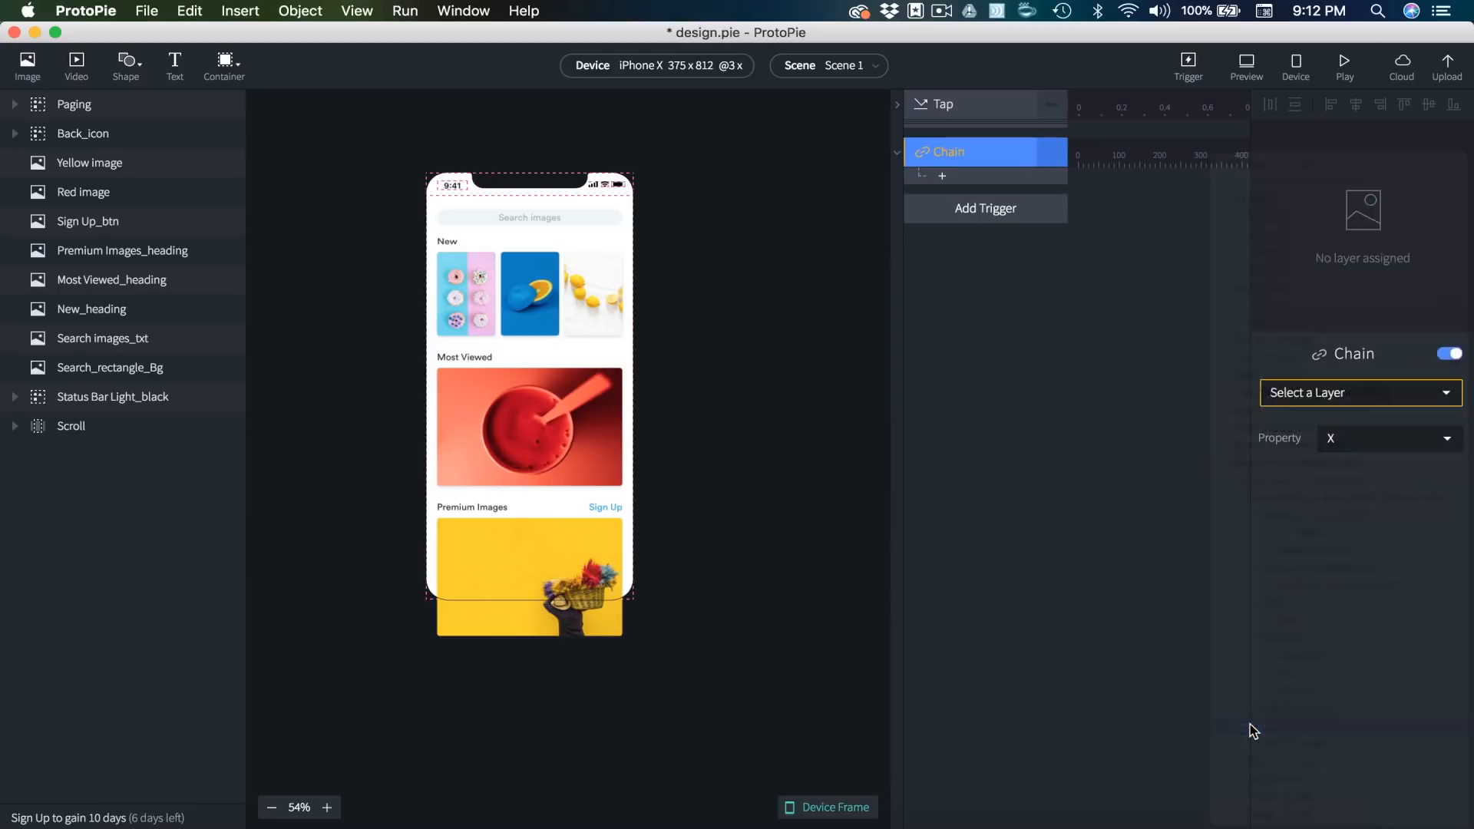
{"action": "left_click", "coordinate": [1370, 439]}
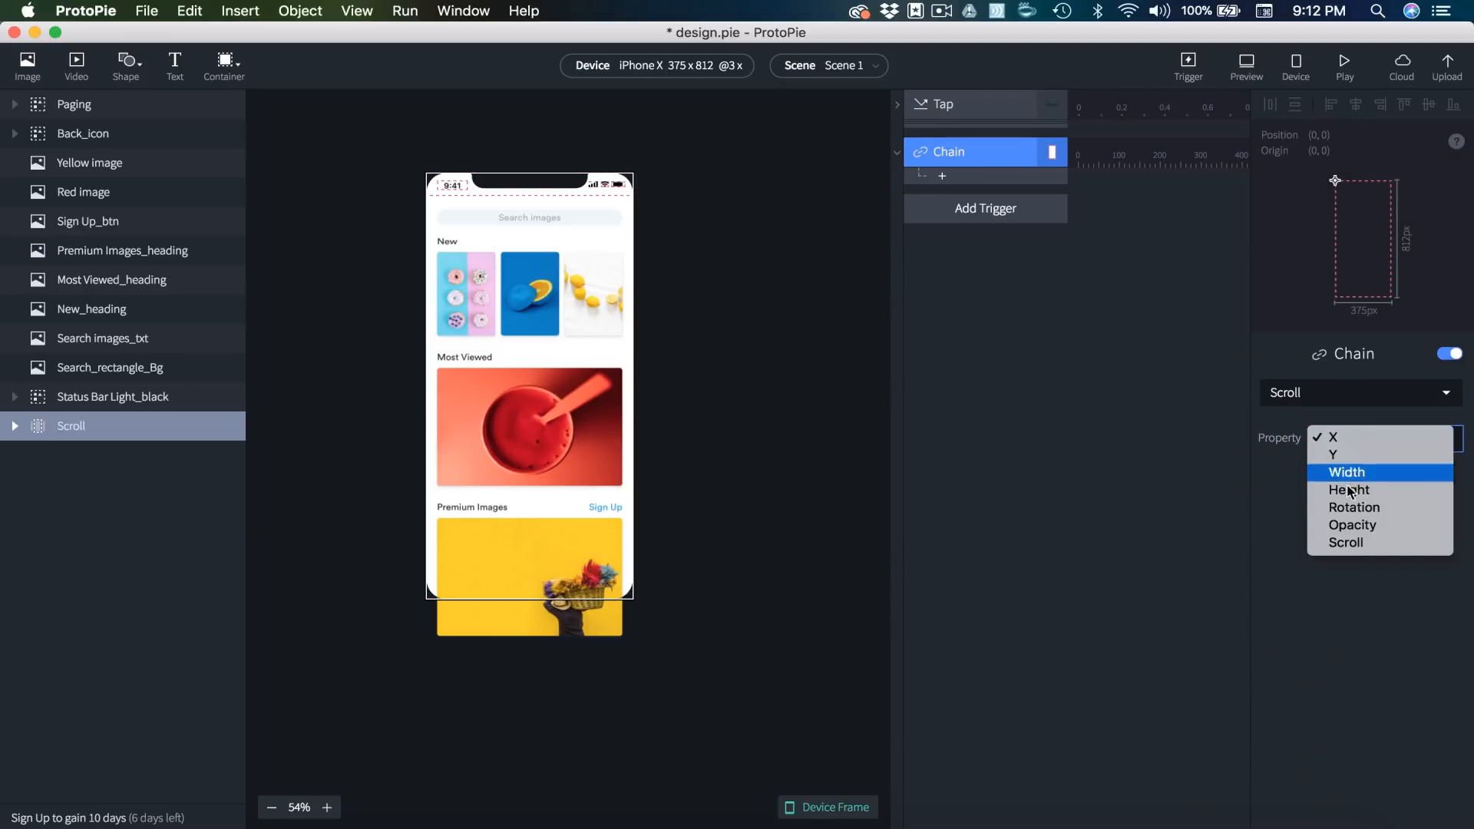
{"action": "left_click", "coordinate": [1344, 543]}
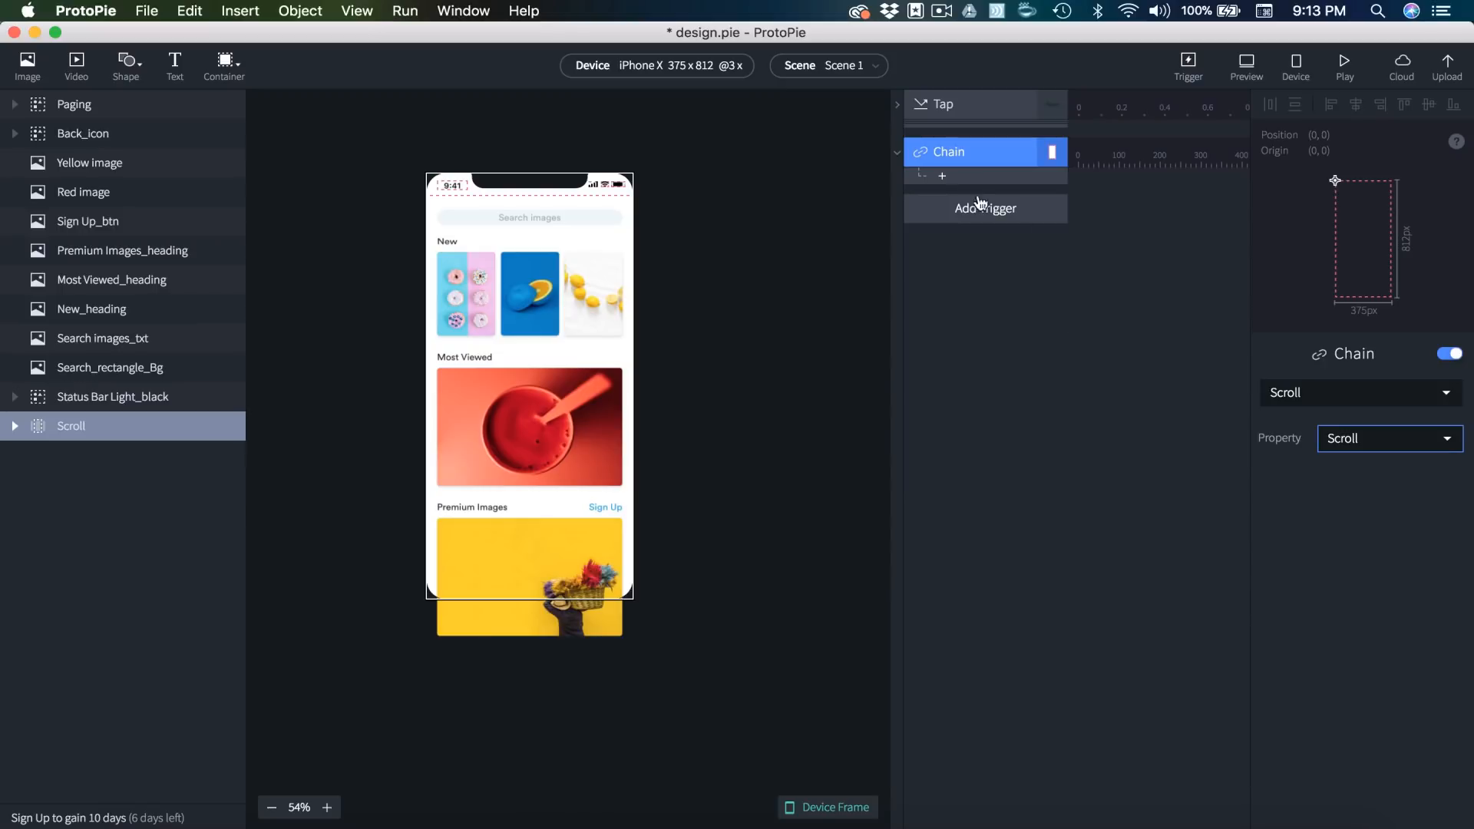
- Add a Move response to the Chain trigger with Blue_1 as its target layer
{"action": "left_click", "coordinate": [942, 175]}
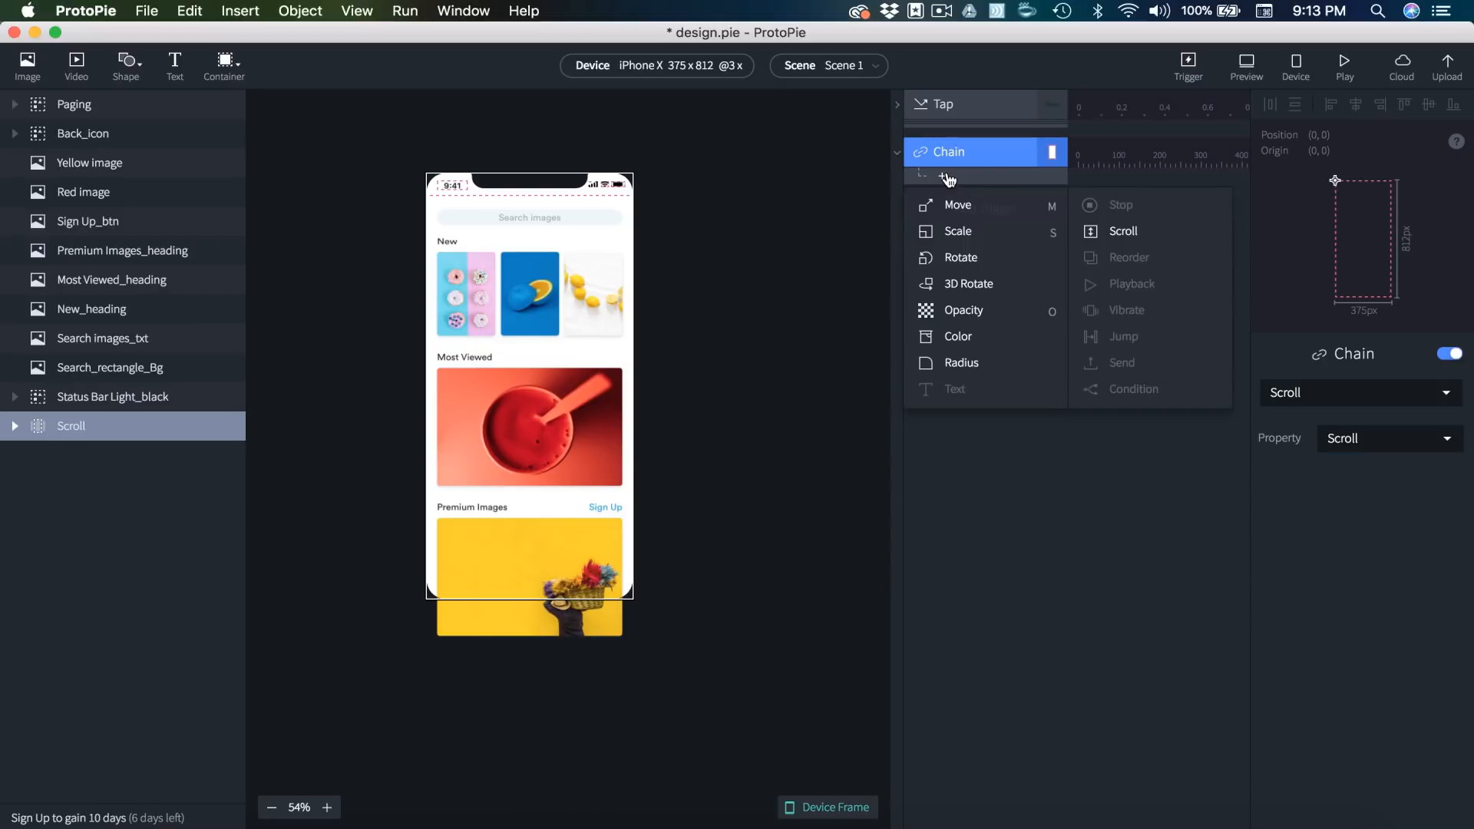
{"action": "left_click", "coordinate": [996, 207]}
{"action": "left_click", "coordinate": [1303, 392]}
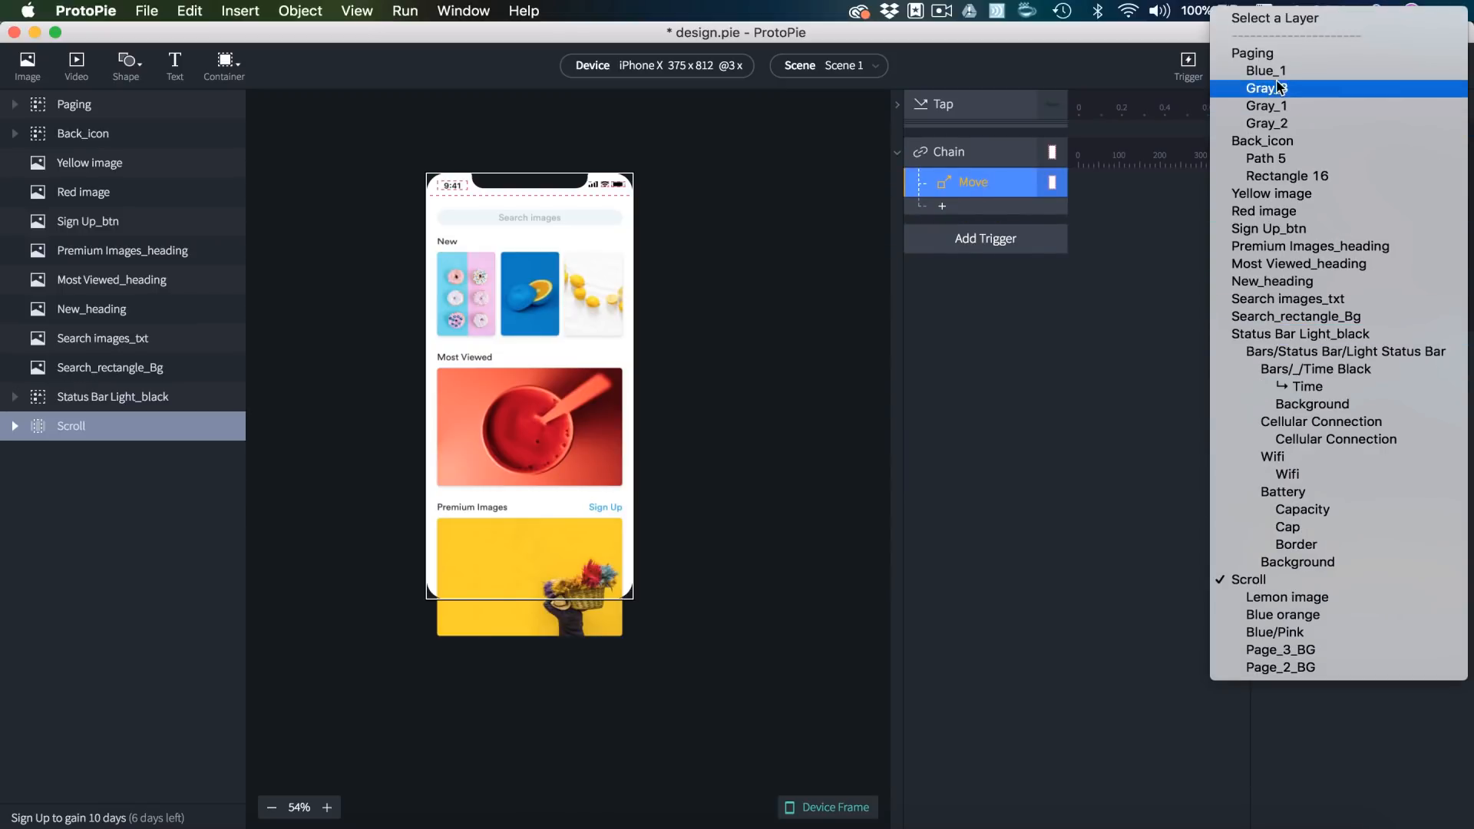
{"action": "left_click", "coordinate": [1268, 71]}
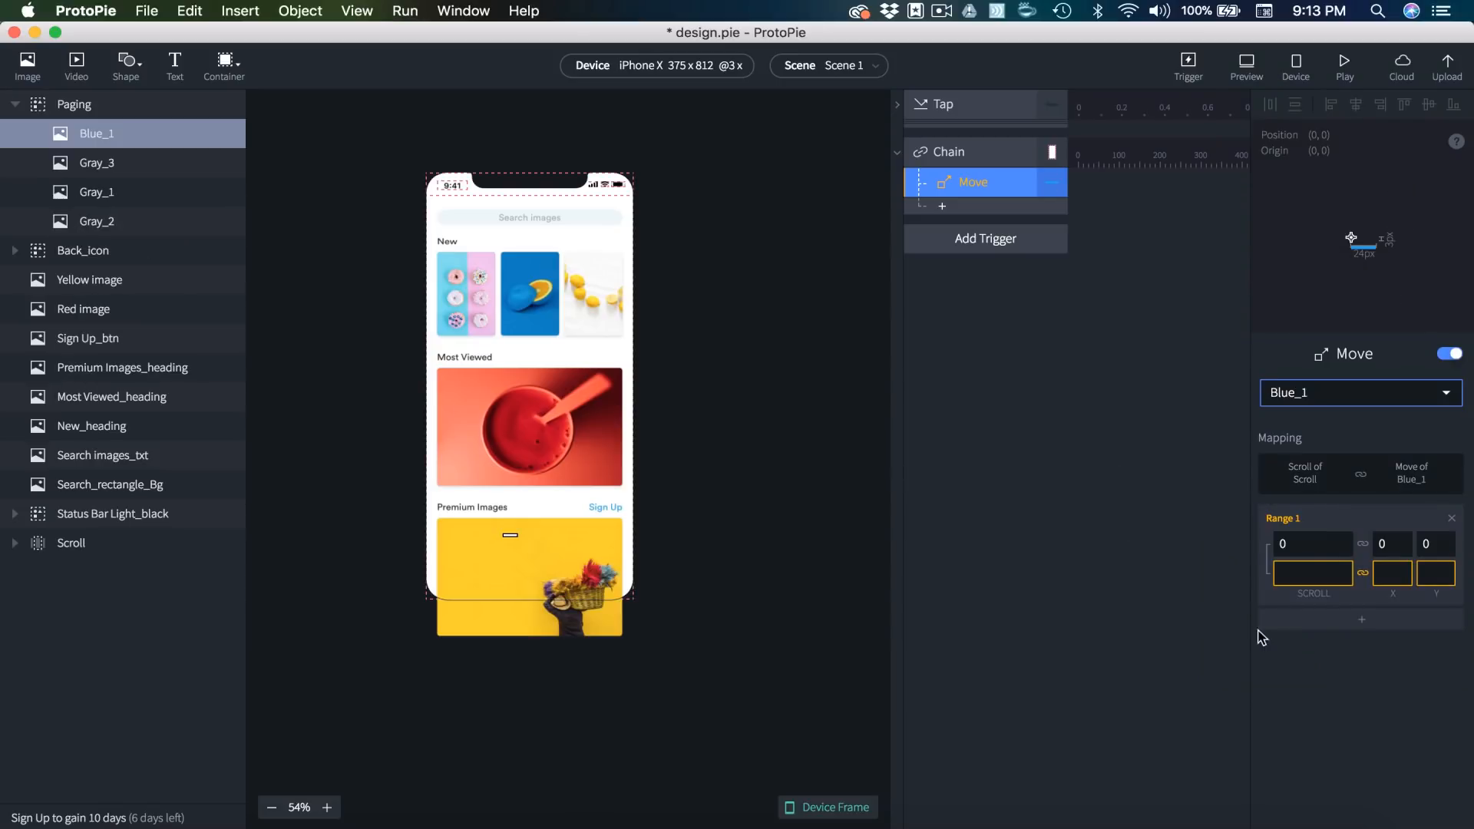
{"action": "left_click", "coordinate": [1324, 571]}
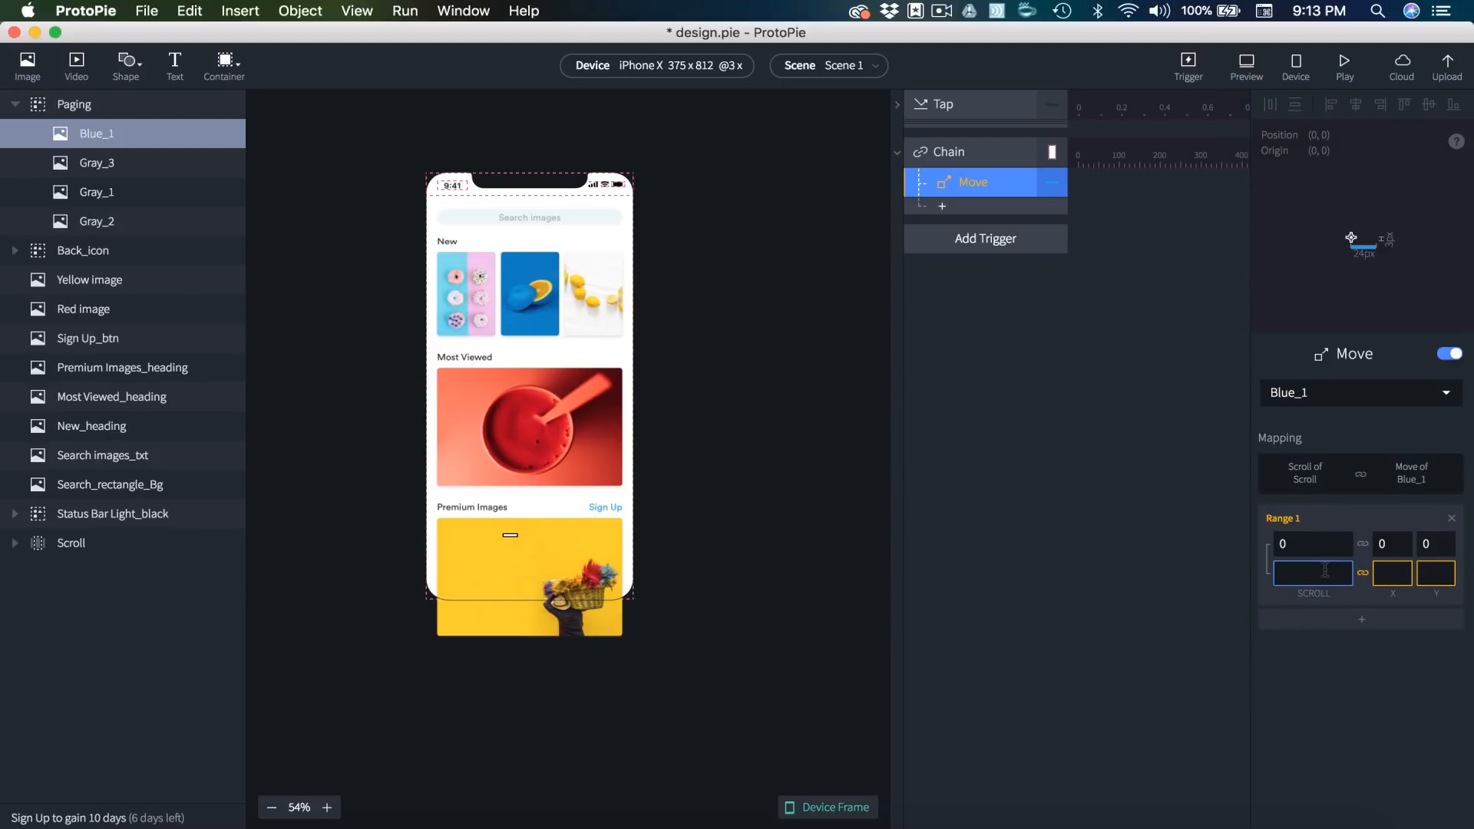
- Turn off Clip Sublayers for the Scroll layer
{"action": "left_click", "coordinate": [48, 545]}
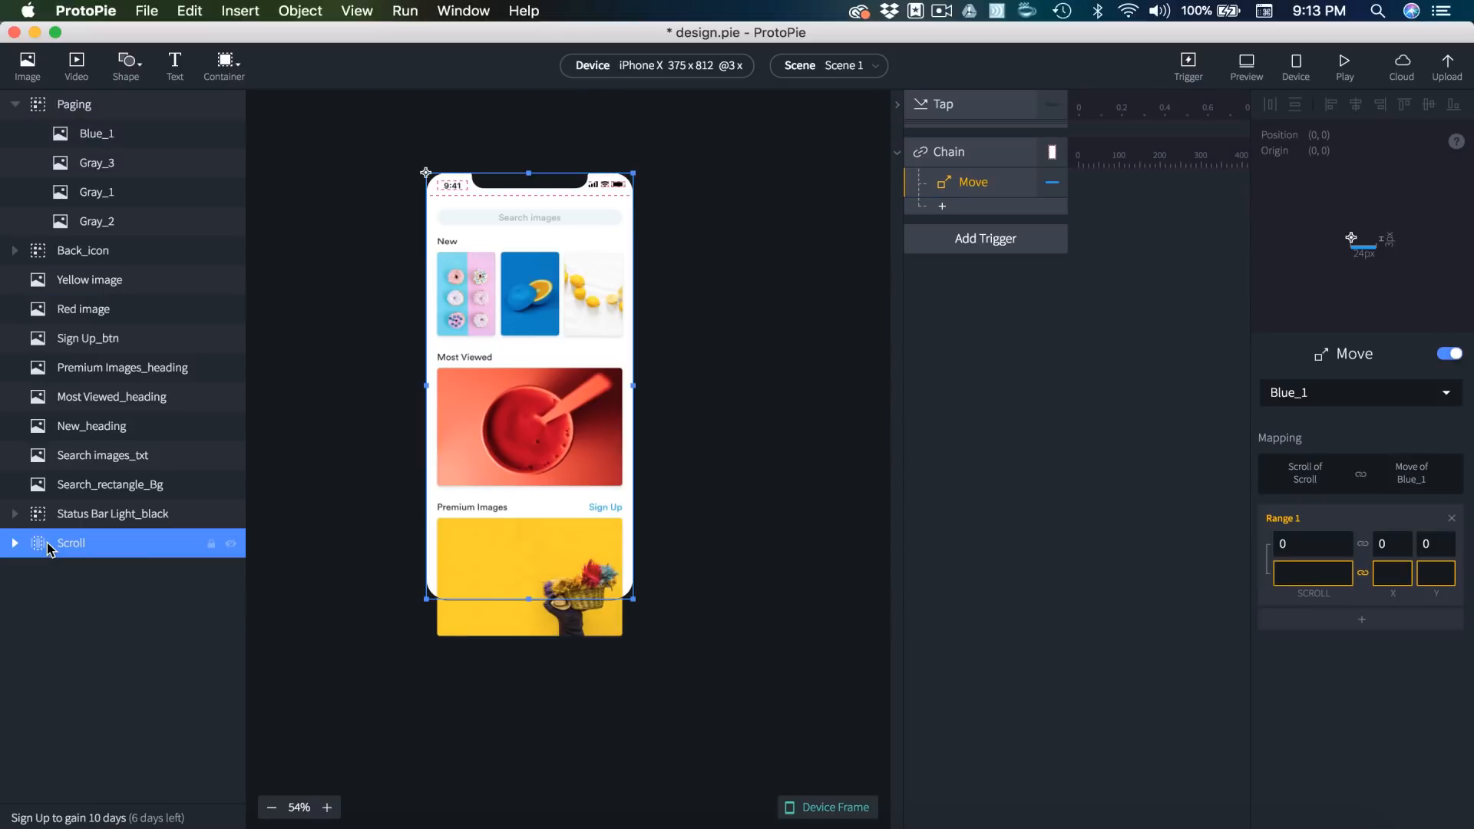
{"action": "scroll", "coordinate": [1251, 660], "scroll_direction": "down", "scroll_amount": 5}
{"action": "left_click", "coordinate": [1268, 800]}
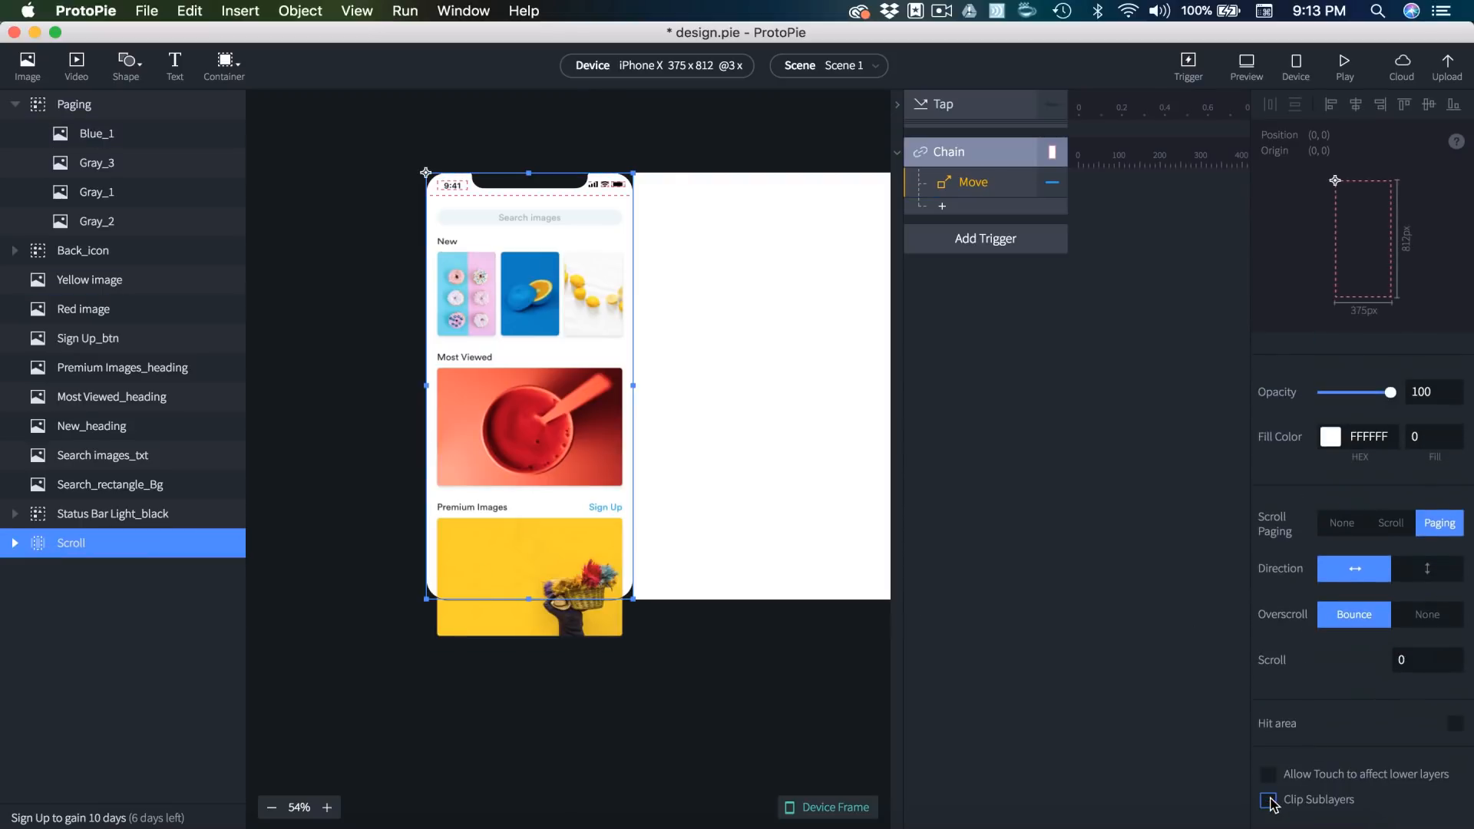
- Select Page_3_BG inside the Scroll layer and check its X position against the first page
{"action": "left_click", "coordinate": [760, 691]}
{"action": "scroll", "coordinate": [759, 691], "scroll_direction": "right", "scroll_amount": 5}
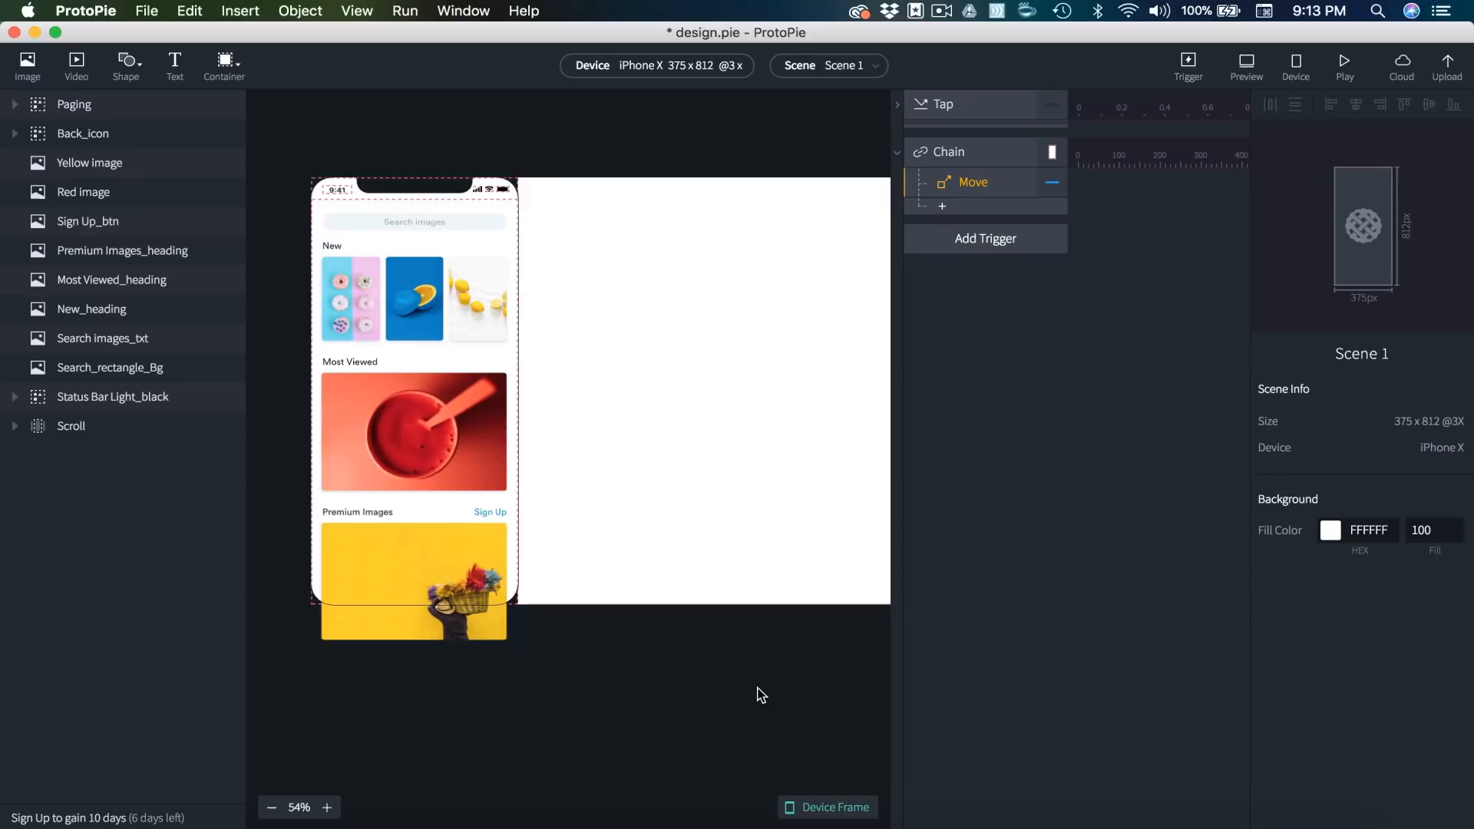
{"action": "left_click", "coordinate": [720, 573]}
{"action": "scroll", "coordinate": [786, 436], "scroll_direction": "right", "scroll_amount": 2}
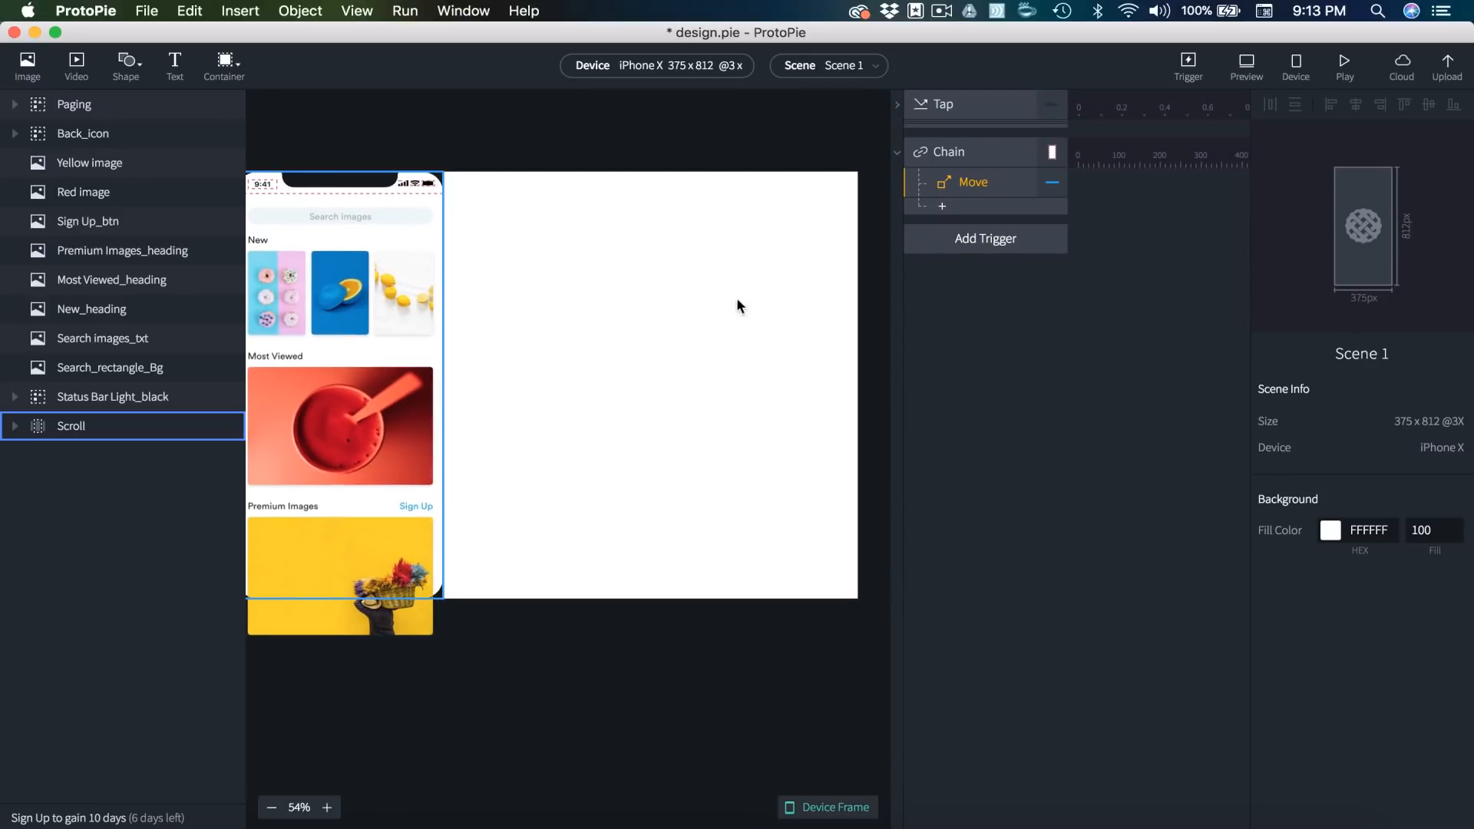
{"action": "left_click", "coordinate": [767, 351]}
{"action": "left_click", "coordinate": [767, 351]}
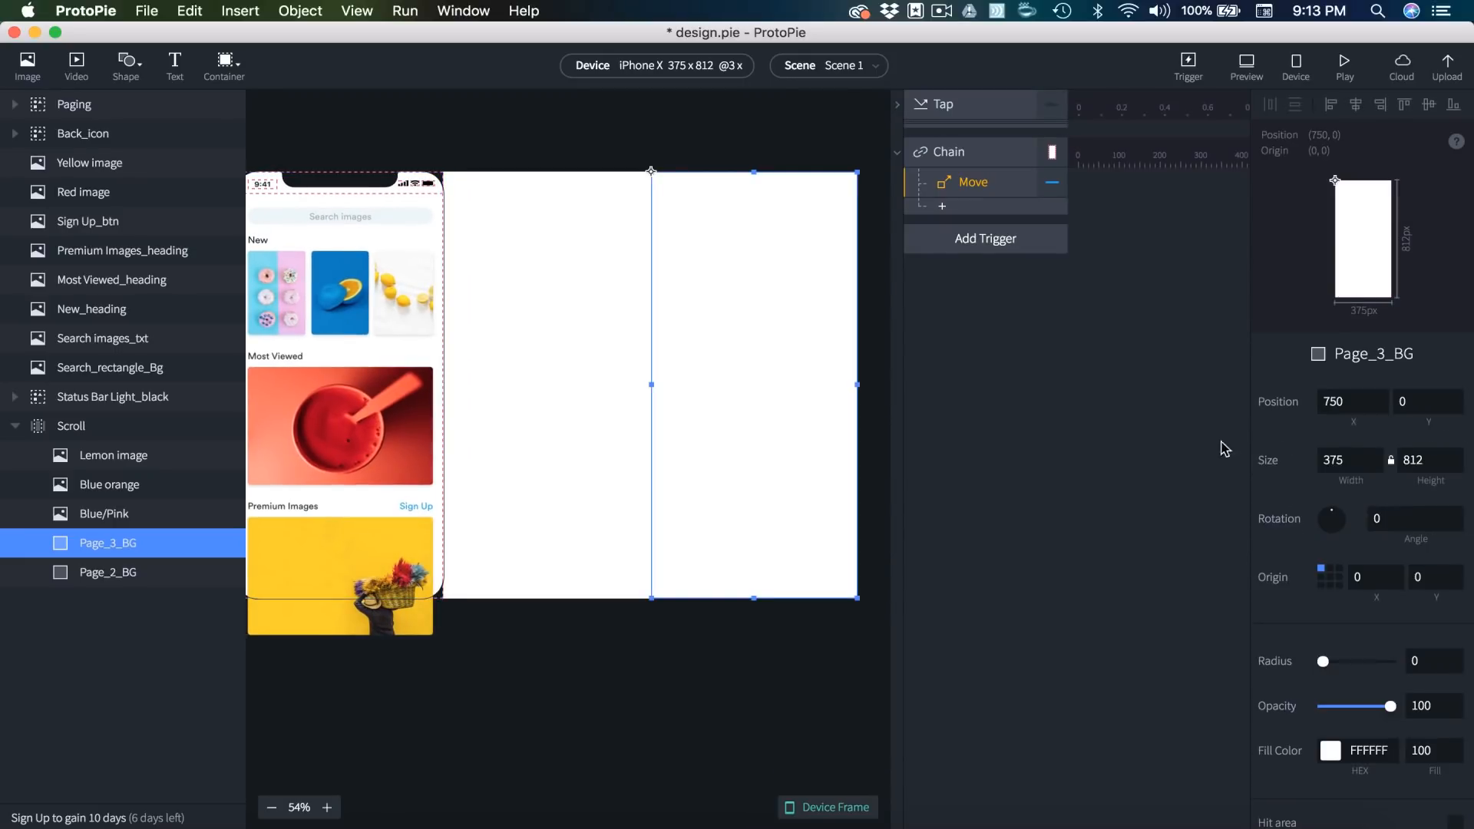
{"action": "left_click", "coordinate": [1353, 396]}
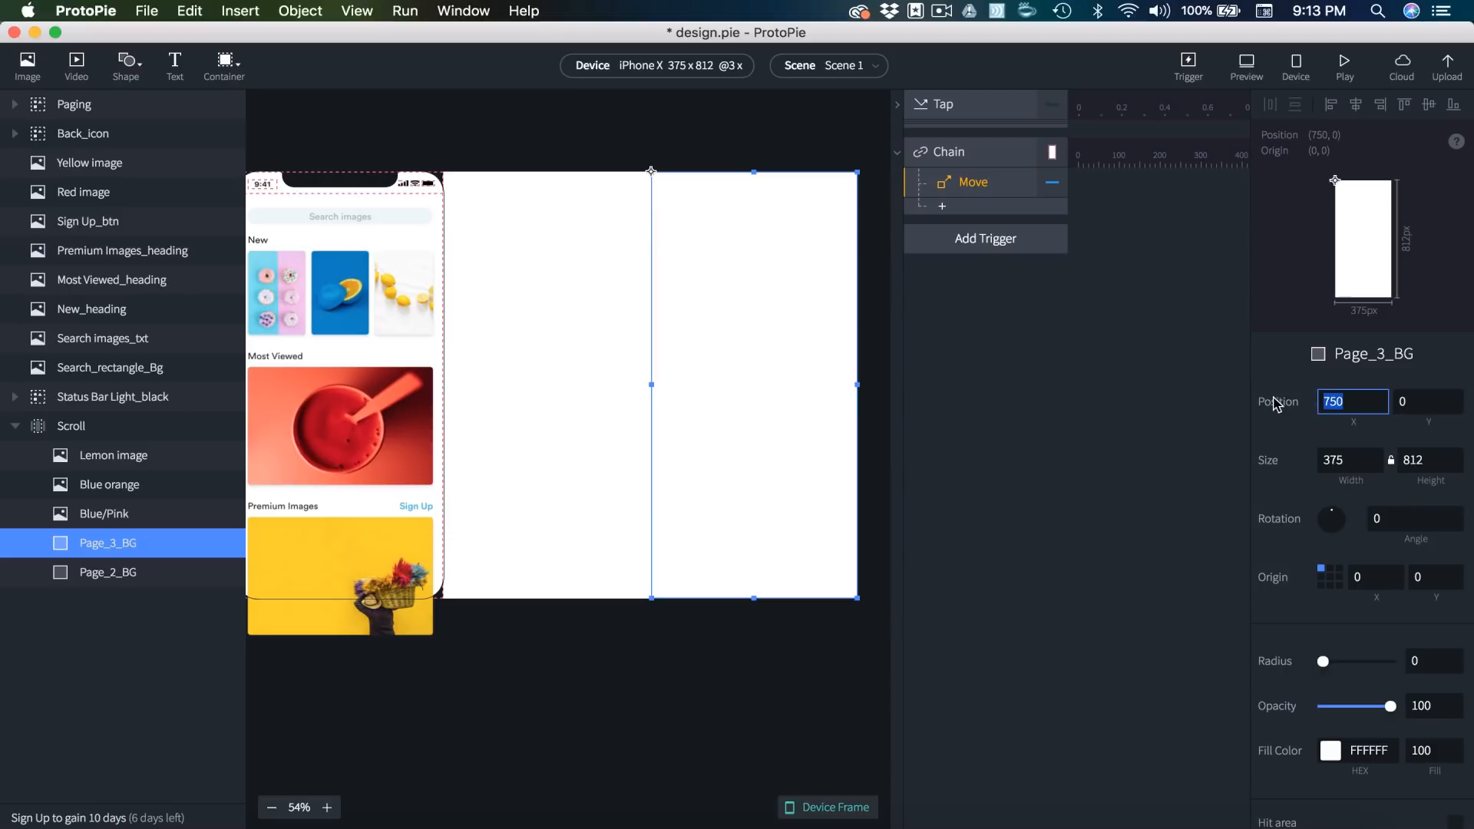
{"action": "scroll", "coordinate": [776, 476], "scroll_direction": "left", "scroll_amount": 2}
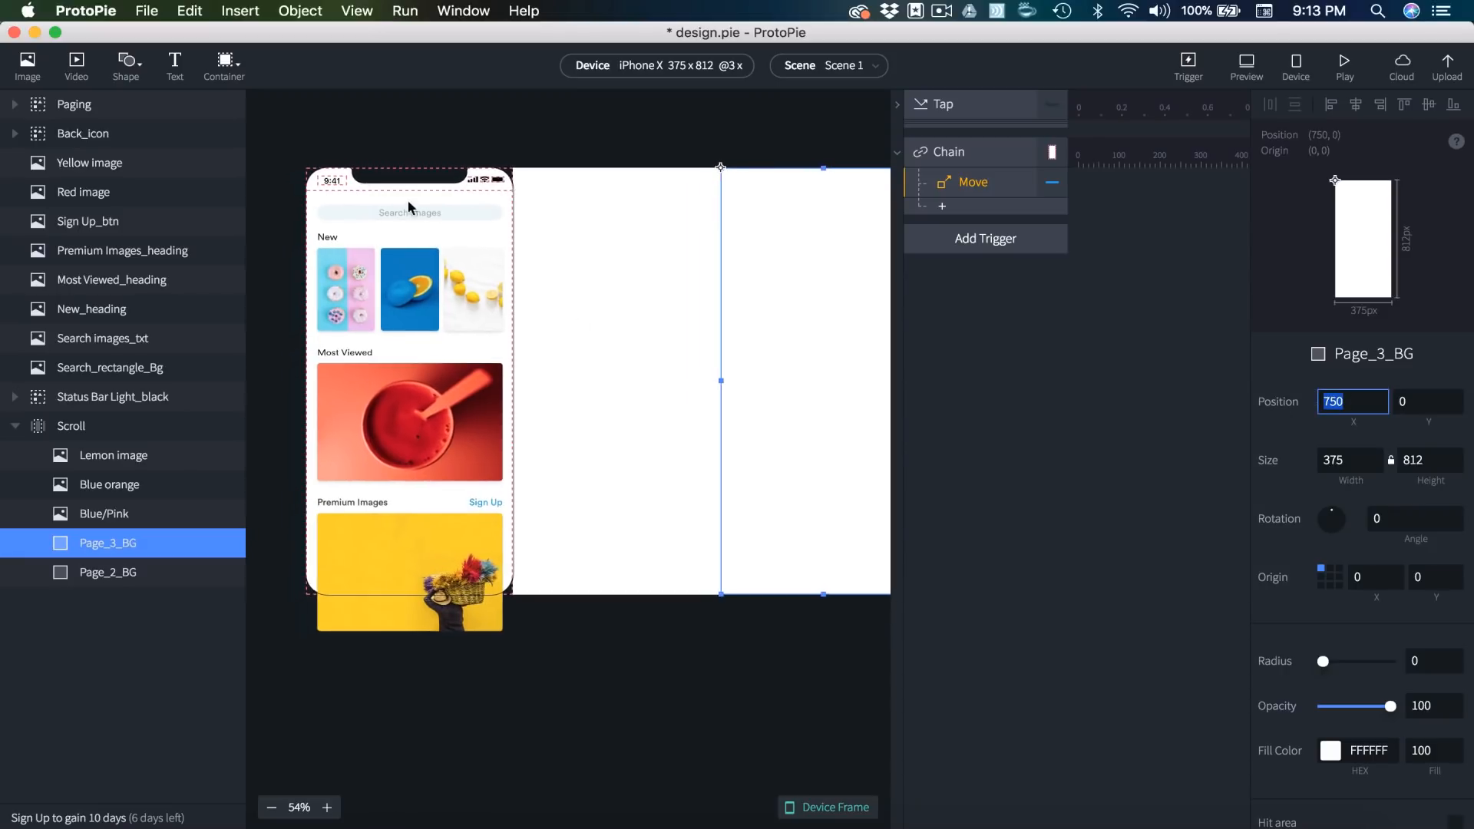
{"action": "scroll", "coordinate": [352, 396], "scroll_direction": "right", "scroll_amount": 3}
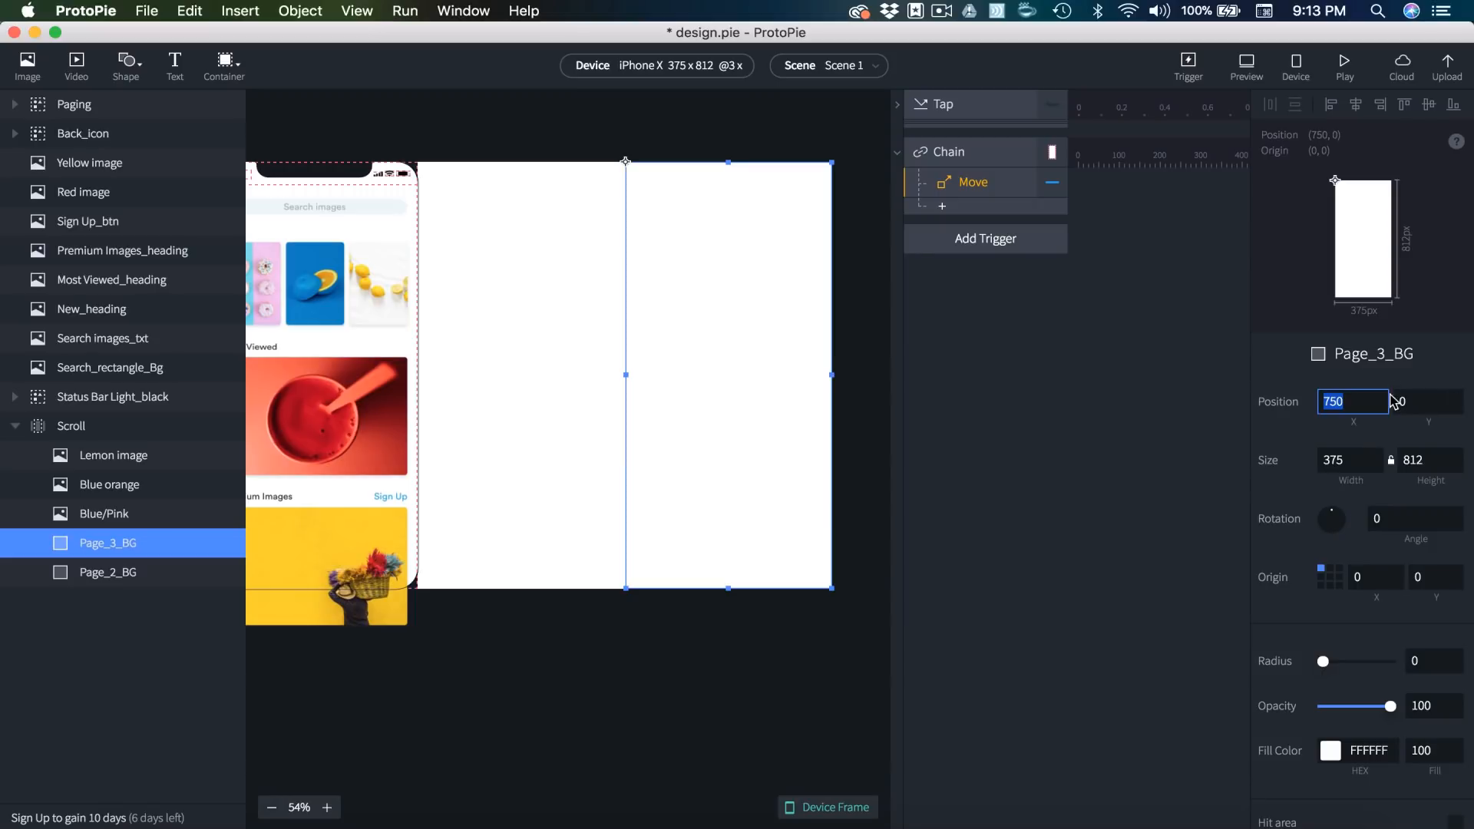
- Set the end of Range 1 in Blue_1's Move response to scroll 750 and Y 0
{"action": "left_click", "coordinate": [971, 182]}
{"action": "left_click", "coordinate": [1312, 573]}
{"action": "type", "text": "750"}
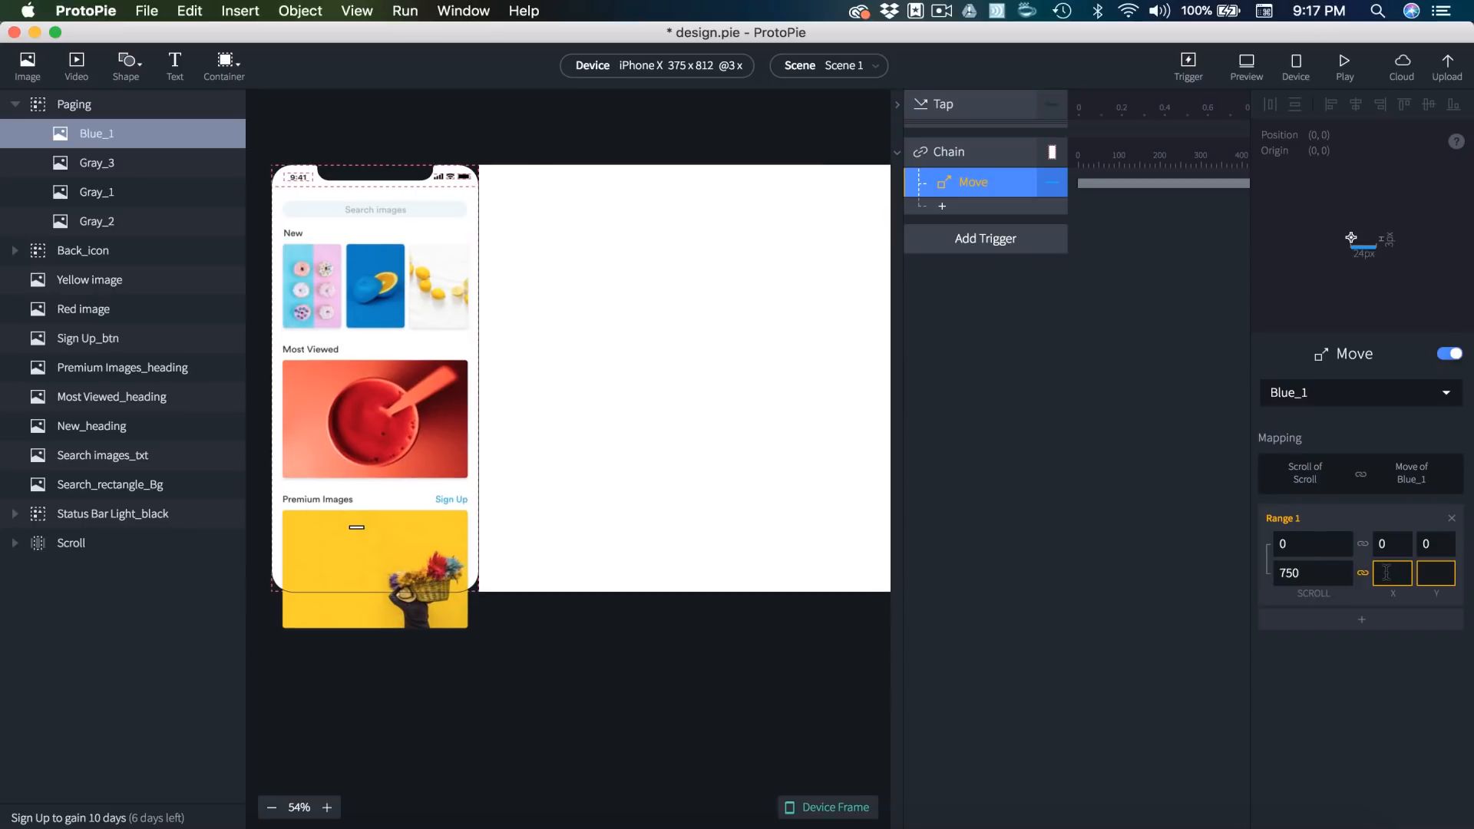
{"action": "left_click", "coordinate": [1386, 572]}
{"action": "left_click", "coordinate": [1430, 577]}
{"action": "left_click", "coordinate": [1401, 571]}
- Switch to Photoshop, brush two black vertical lines at the first two bars' left edges on a new layer, and shift them one bar to the right
{"action": "left_click", "coordinate": [264, 818]}
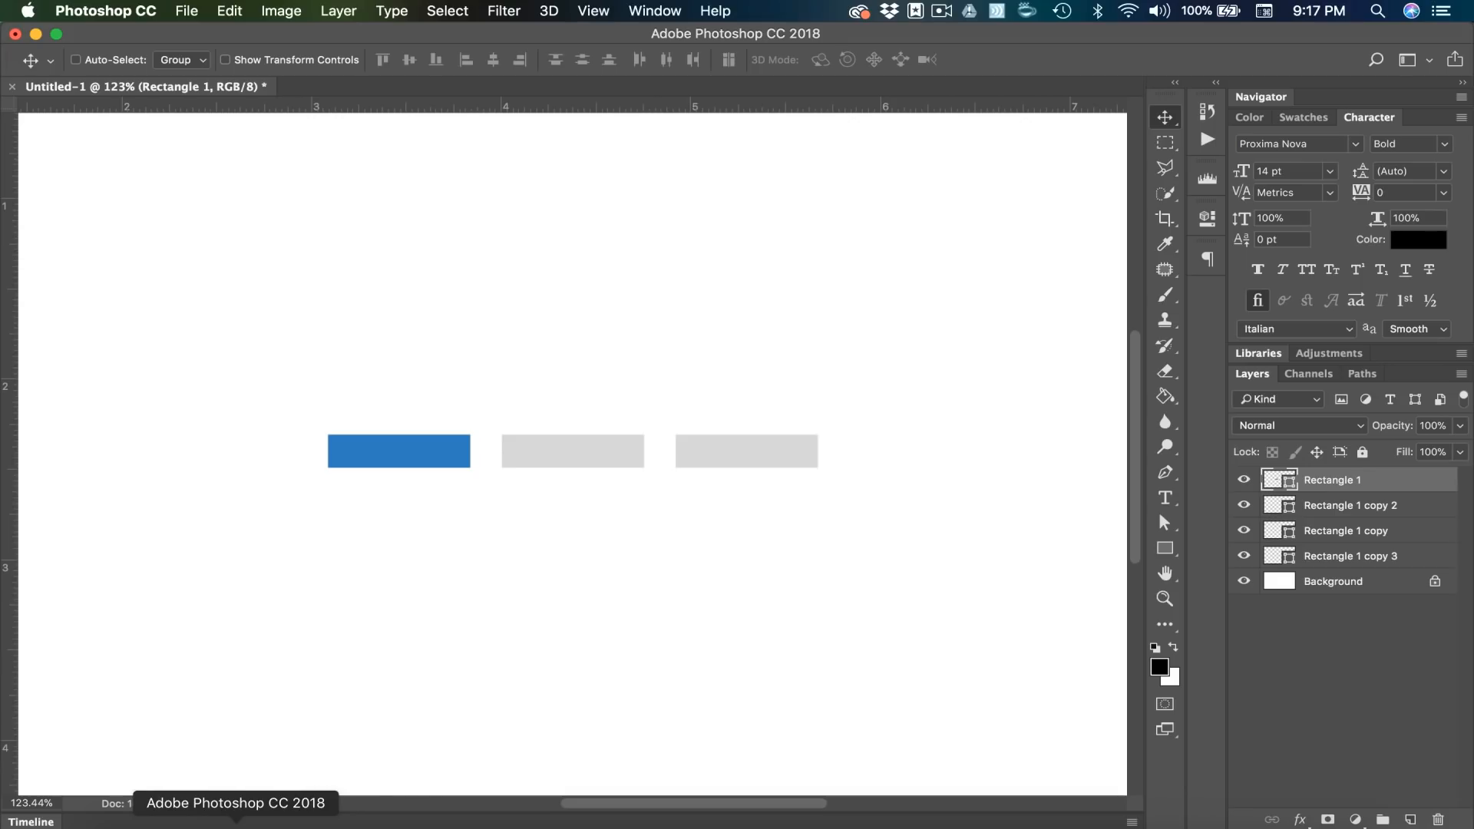
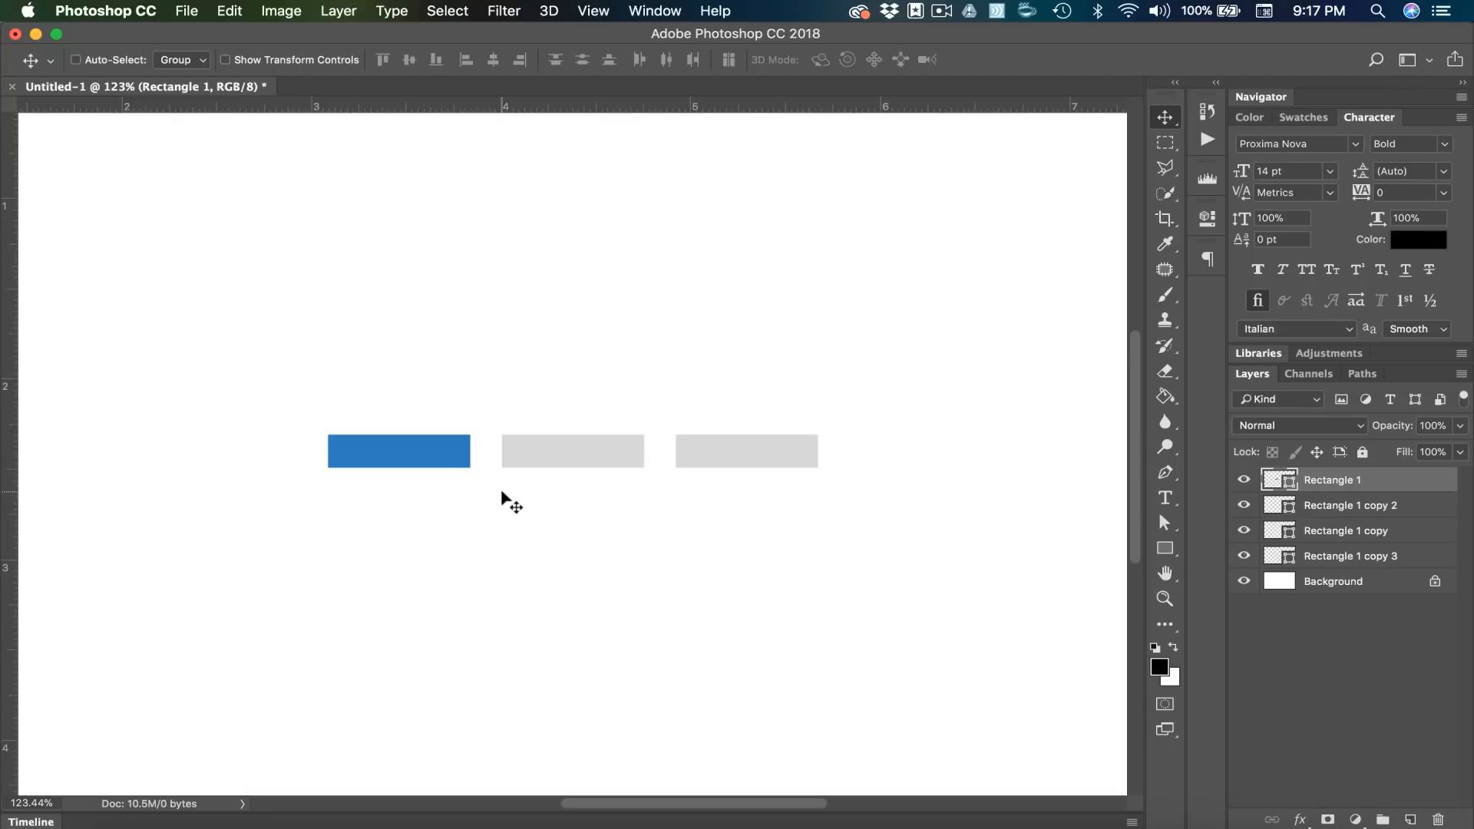
{"action": "key", "text": "alt+shift+super+n"}
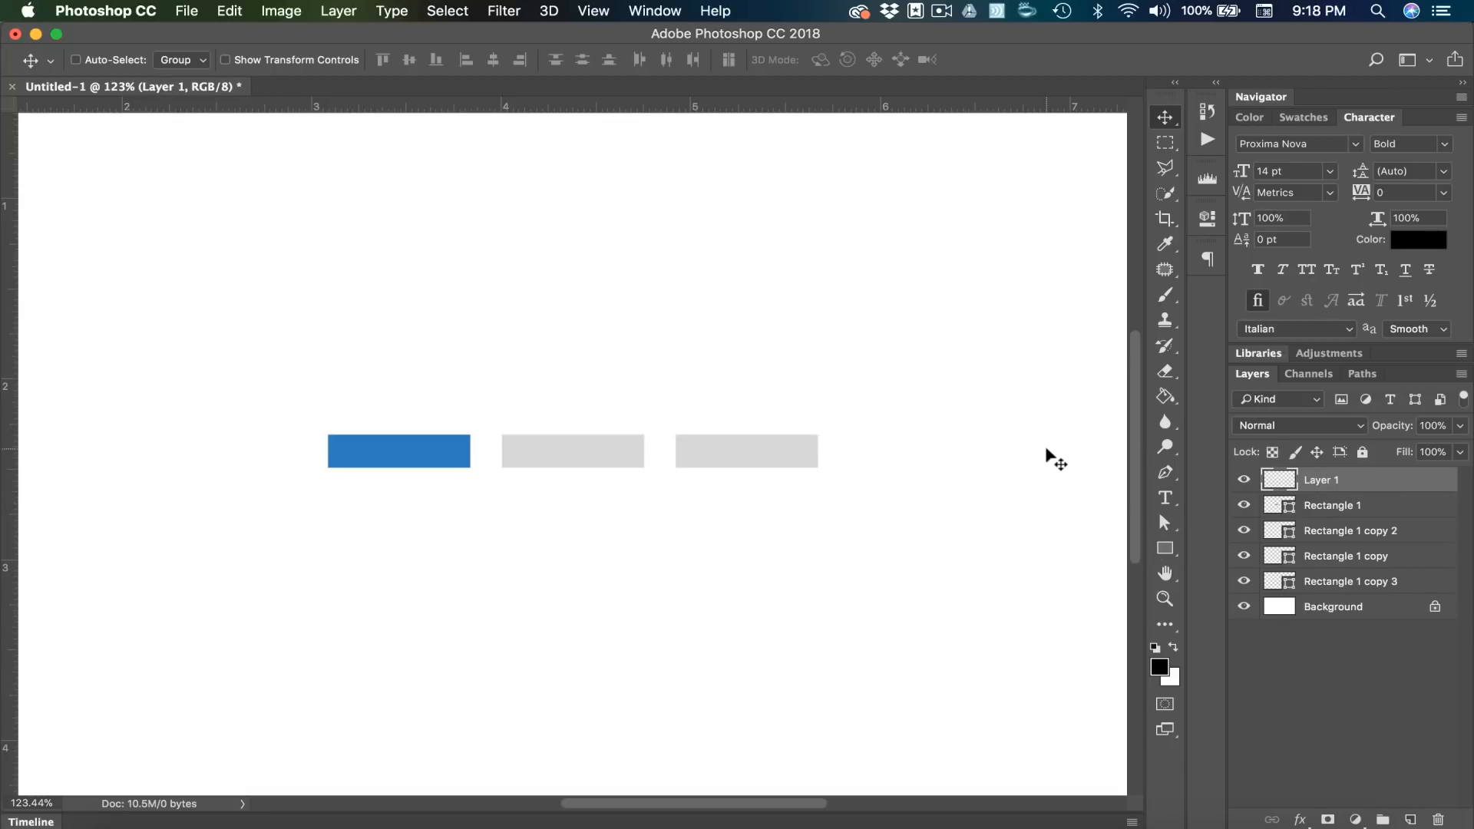
{"action": "key", "text": "b"}
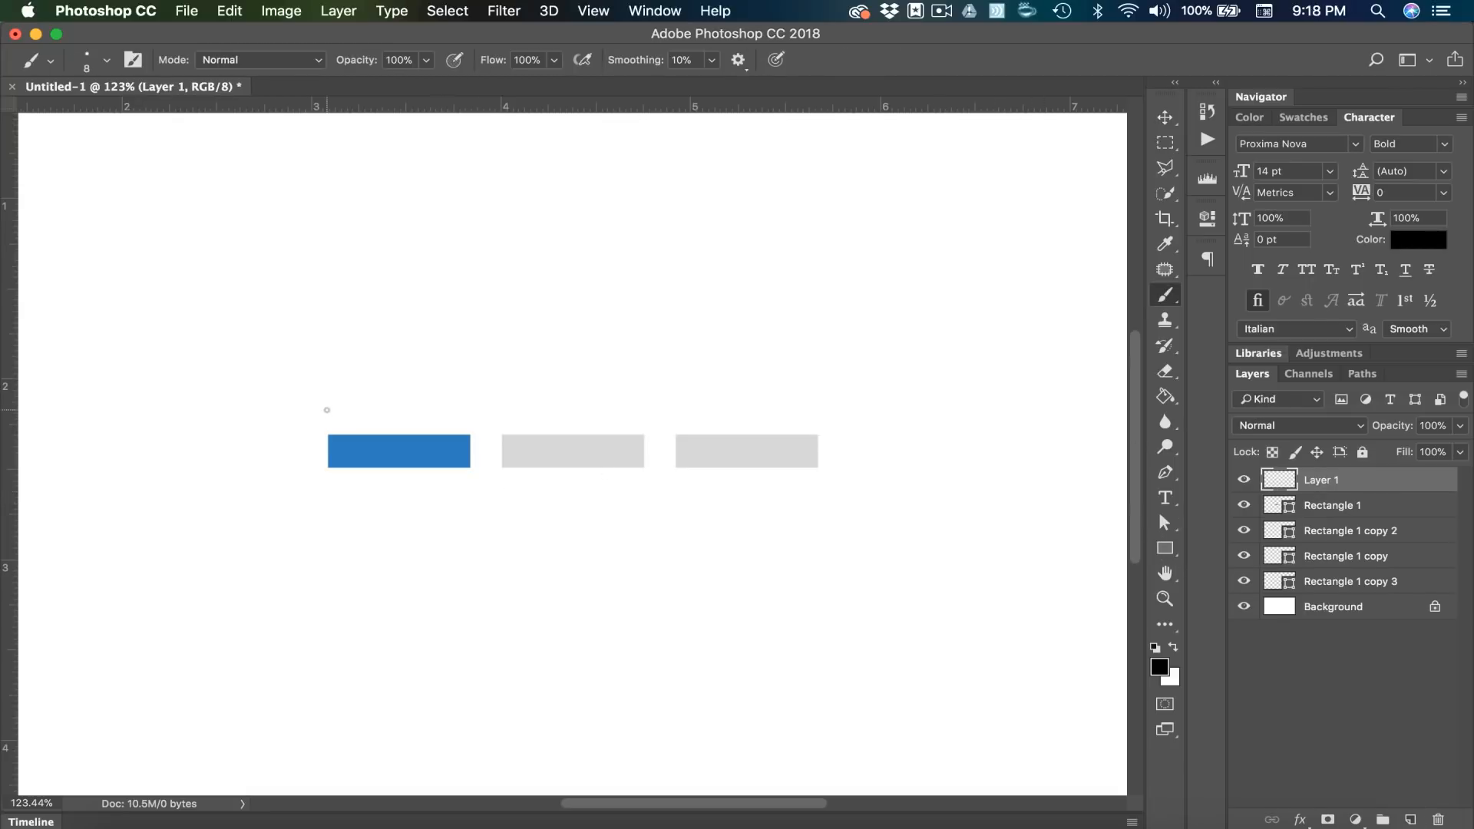
{"action": "left_click_drag", "start_coordinate": [327, 409], "coordinate": [326, 509]}
{"action": "left_click_drag", "start_coordinate": [499, 404], "coordinate": [499, 540]}
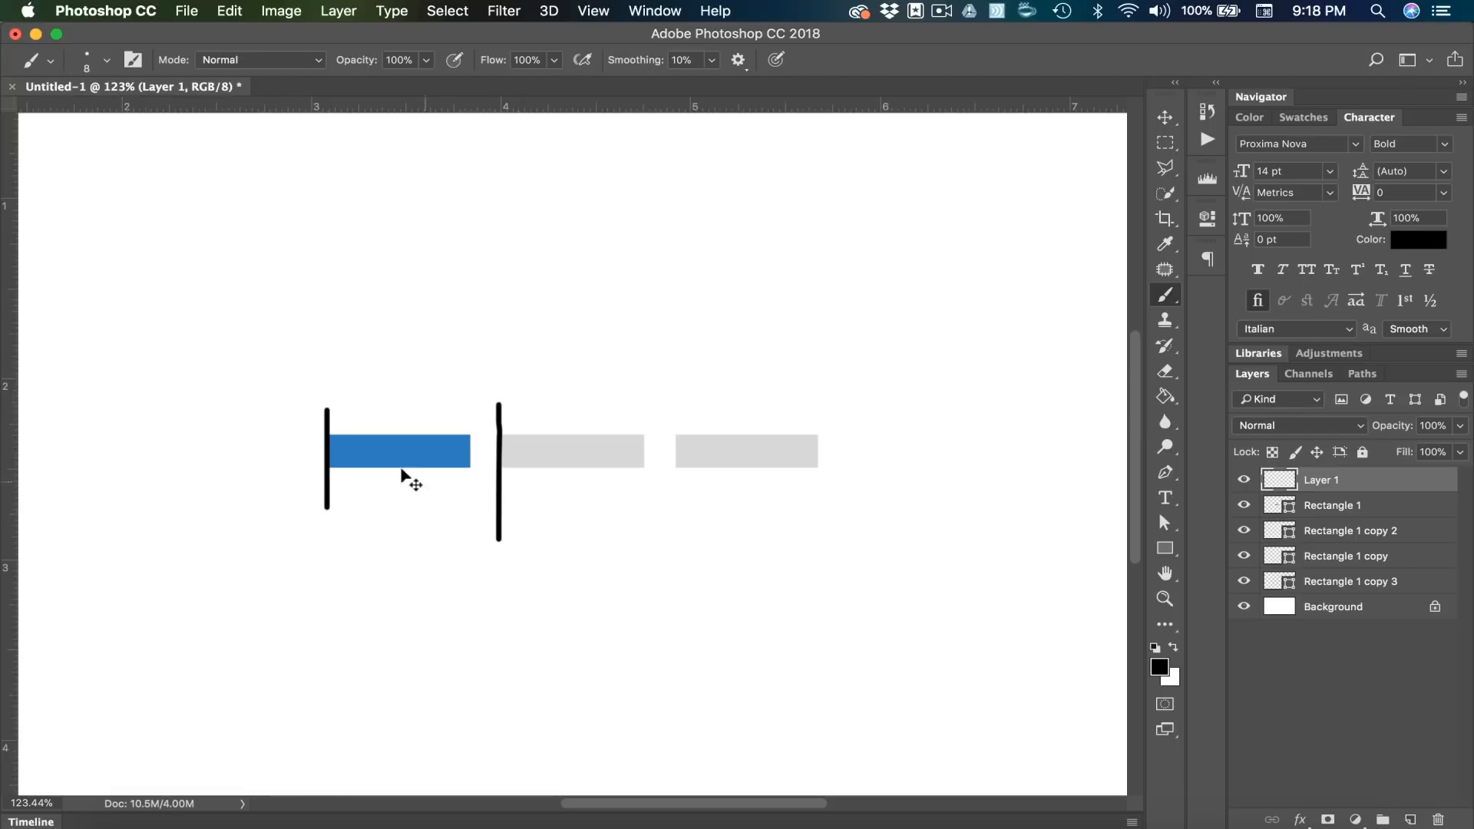
{"action": "key", "text": "v"}
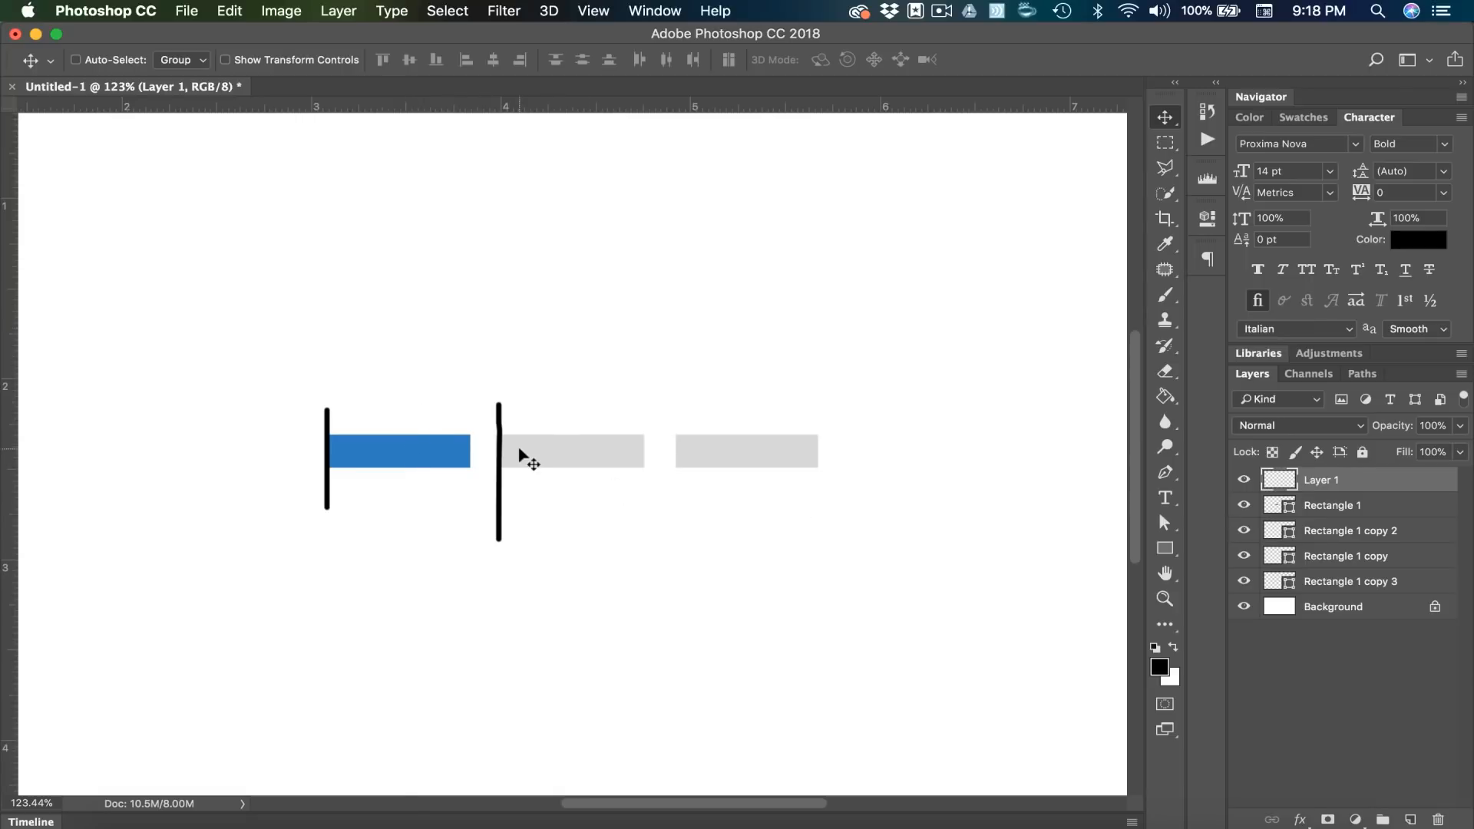
{"action": "left_click_drag", "start_coordinate": [496, 531], "coordinate": [669, 530]}
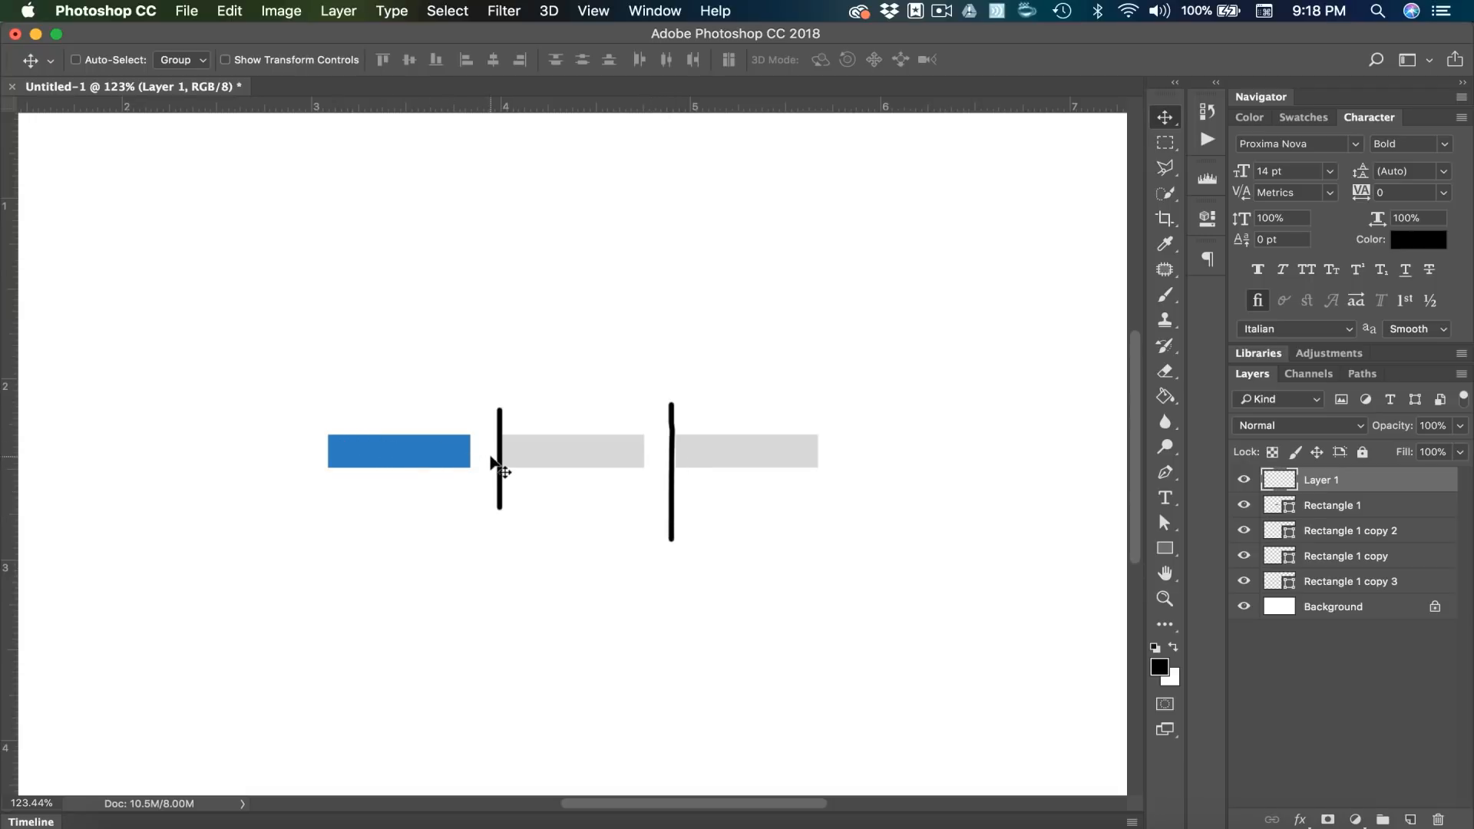
- Switch back to ProtoPie and set the end X of Blue_1's Move range to a multiple of 34
{"action": "left_click", "coordinate": [388, 813]}
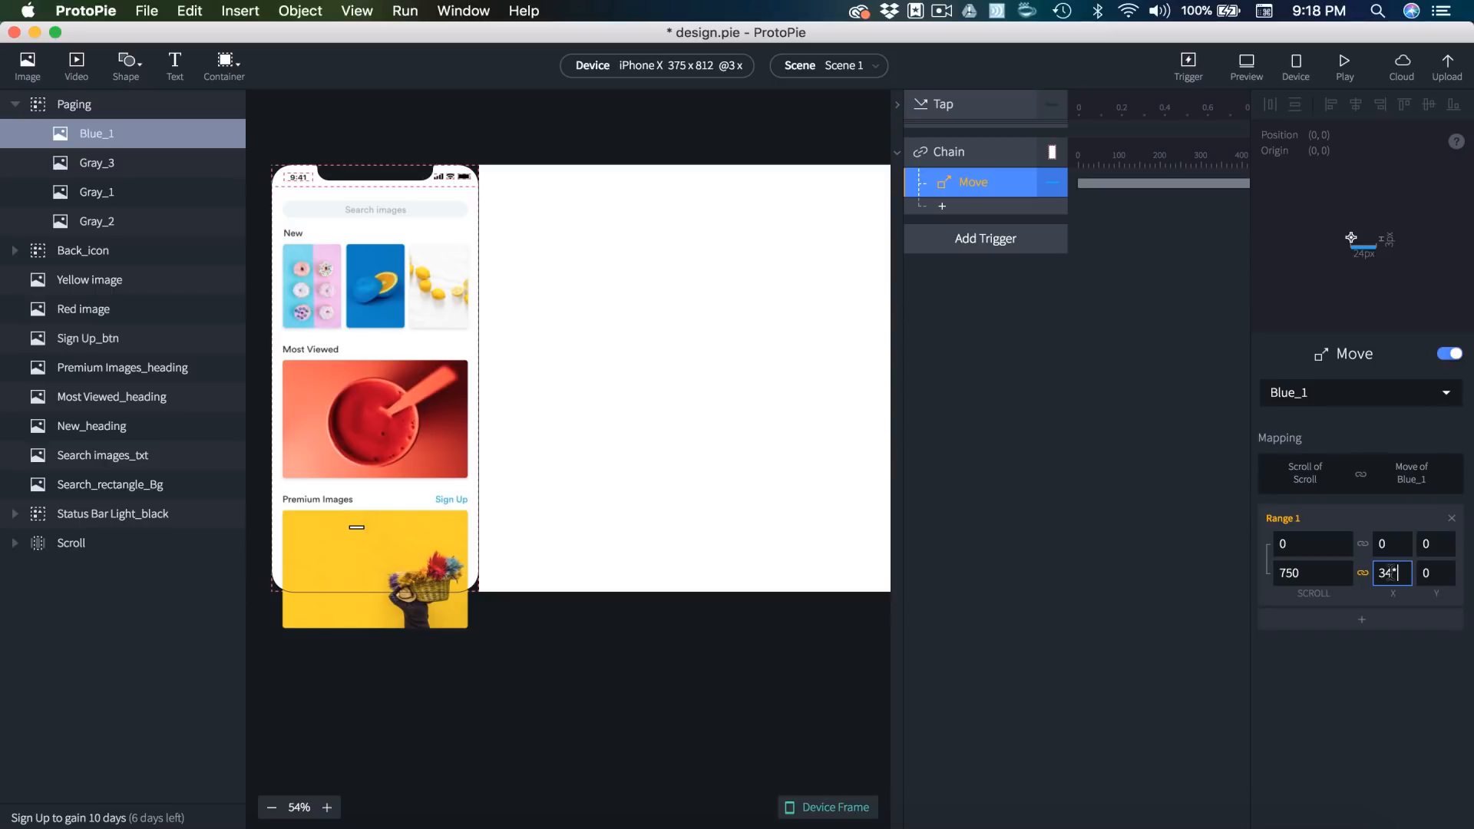
{"action": "key", "text": "Return"}
{"action": "left_click", "coordinate": [1077, 580]}
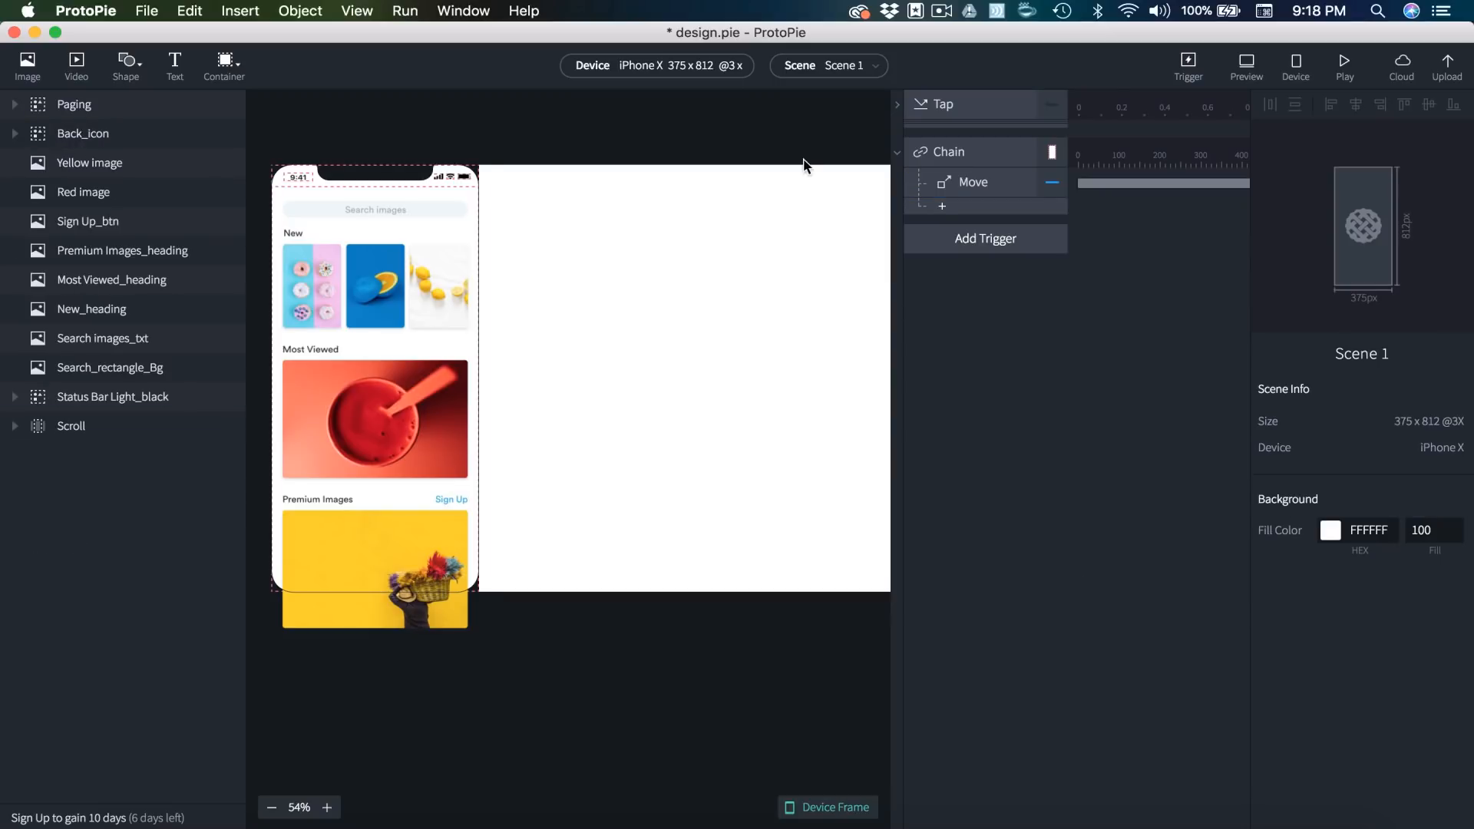
- Test the paging bar in the preview by tapping the New images and swiping between pages in both directions
{"action": "left_click", "coordinate": [1245, 66]}
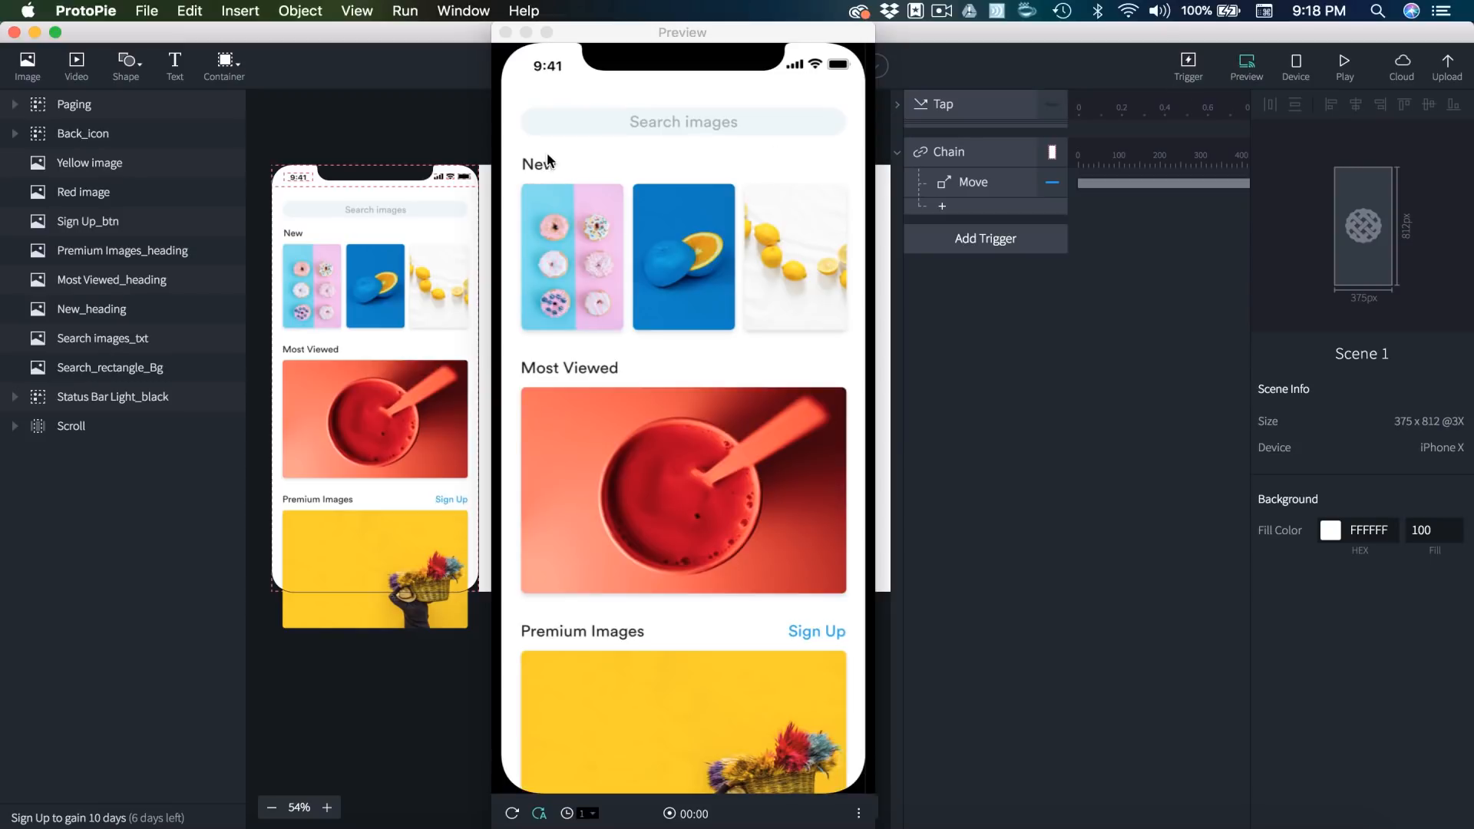
{"action": "left_click", "coordinate": [568, 184]}
{"action": "mouse_move", "coordinate": [783, 507]}
{"action": "left_mouse_down"}
{"action": "mouse_move", "coordinate": [658, 510]}
{"action": "mouse_move", "coordinate": [757, 509]}
{"action": "left_mouse_up"}
{"action": "left_click_drag", "start_coordinate": [662, 503], "coordinate": [750, 494]}
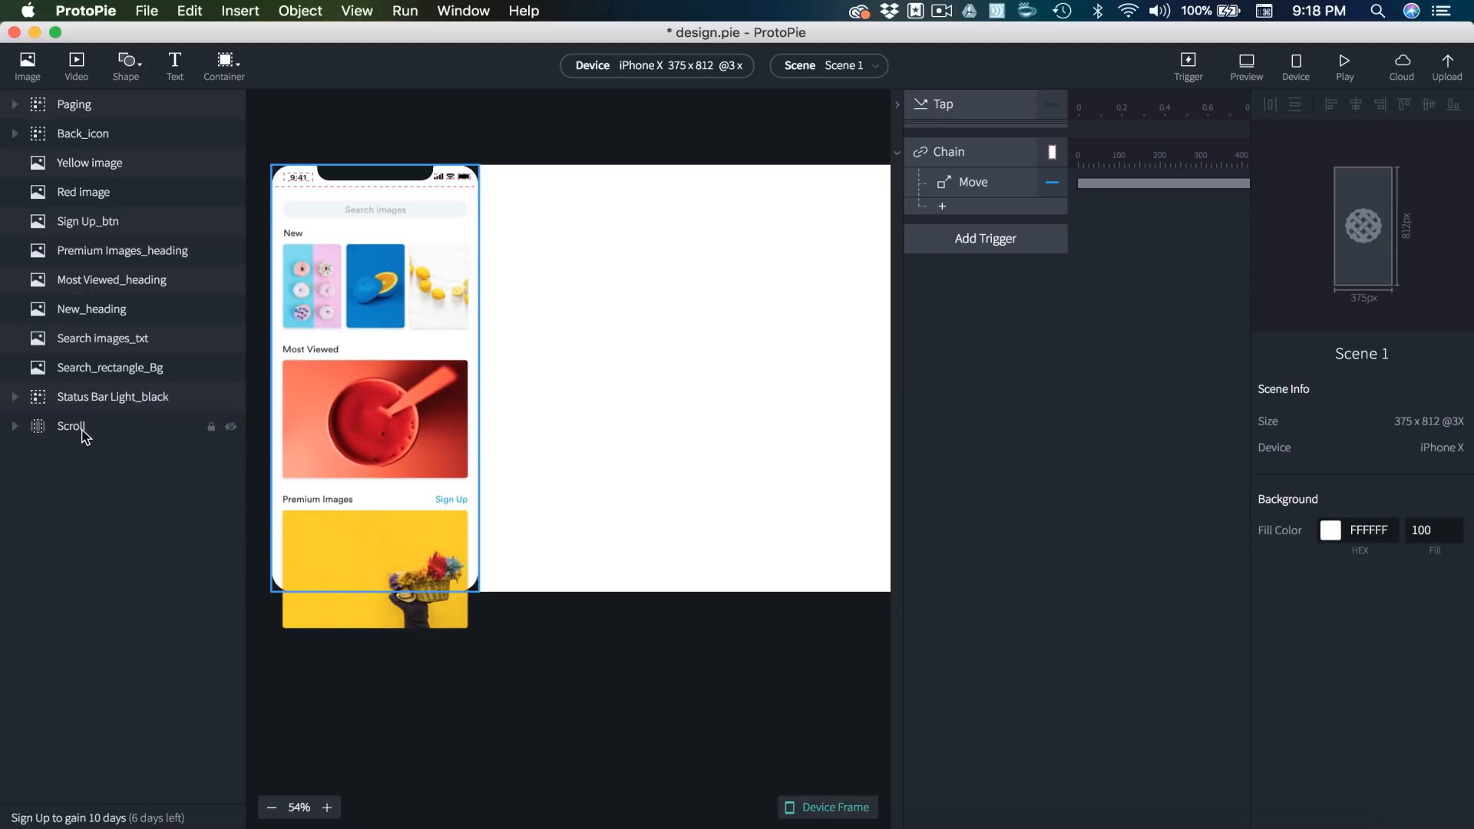
- Turn Clip Sublayers back on for the Scroll layer
{"action": "left_click", "coordinate": [58, 428]}
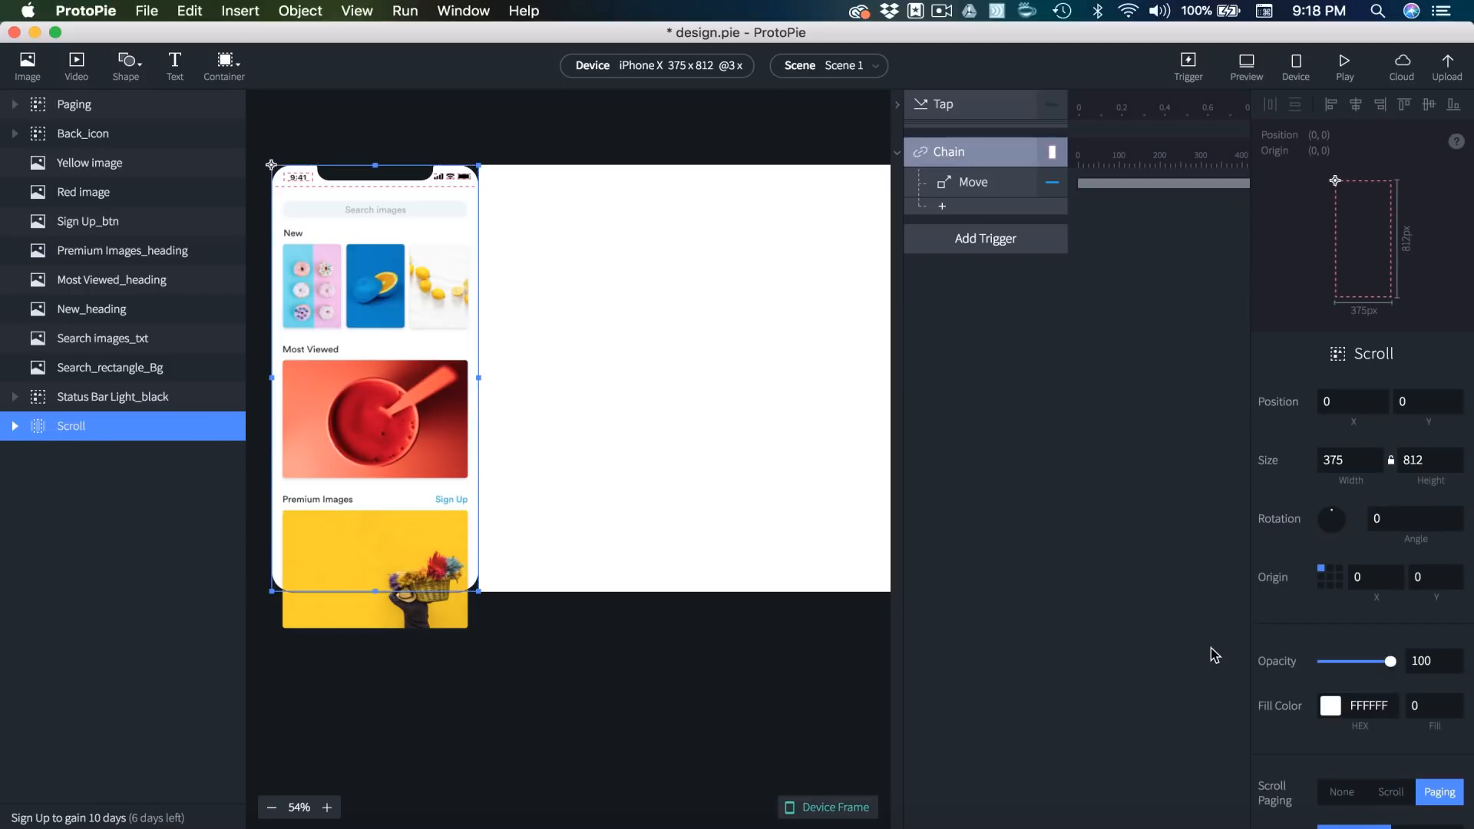
{"action": "scroll", "coordinate": [1268, 661], "scroll_direction": "down", "scroll_amount": 5}
{"action": "left_click", "coordinate": [1268, 799]}
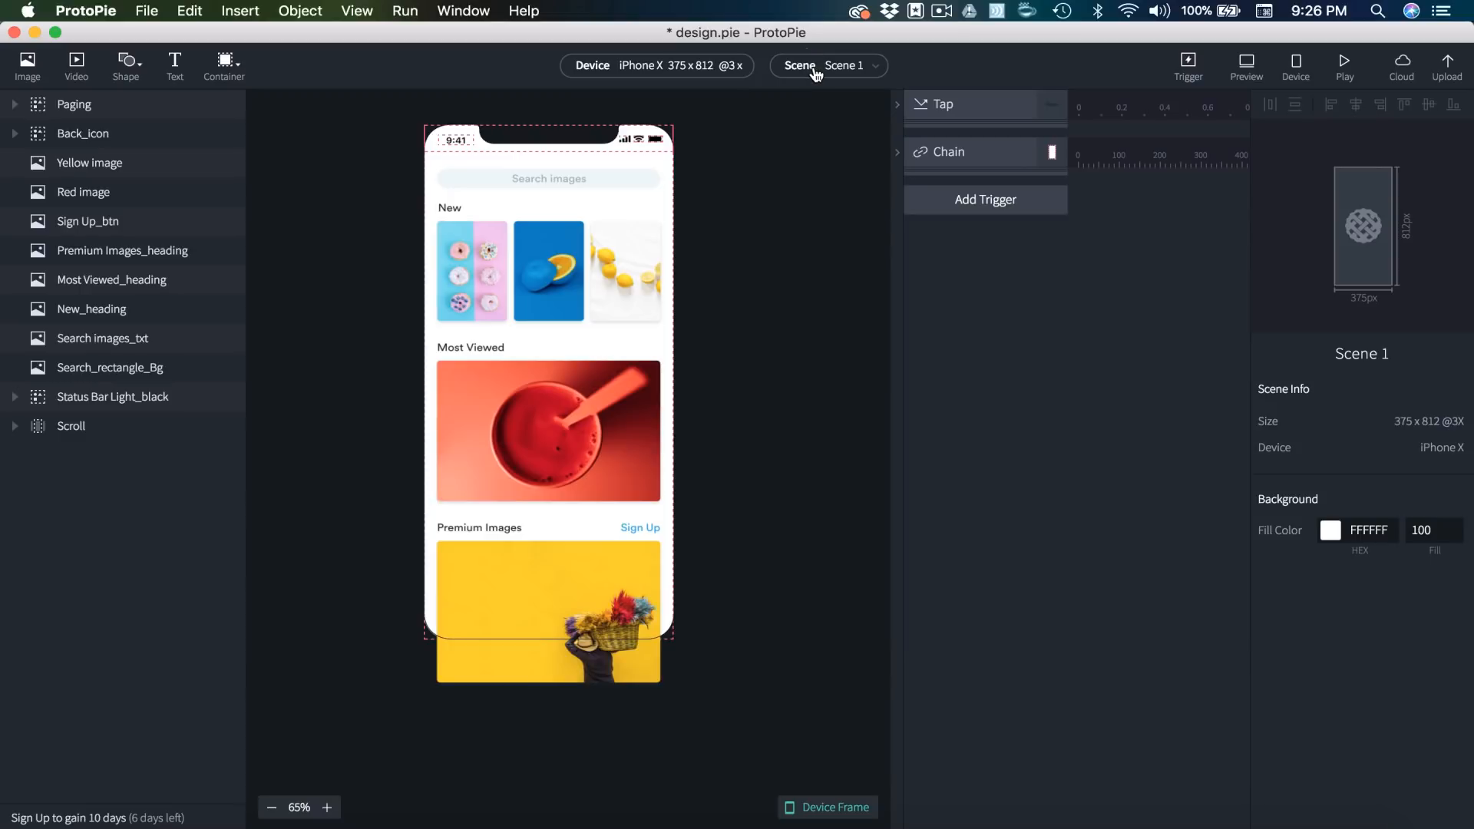
- Look at the Blue Orange detail page in Scene 3 and return to Scene 1
{"action": "left_click", "coordinate": [815, 73]}
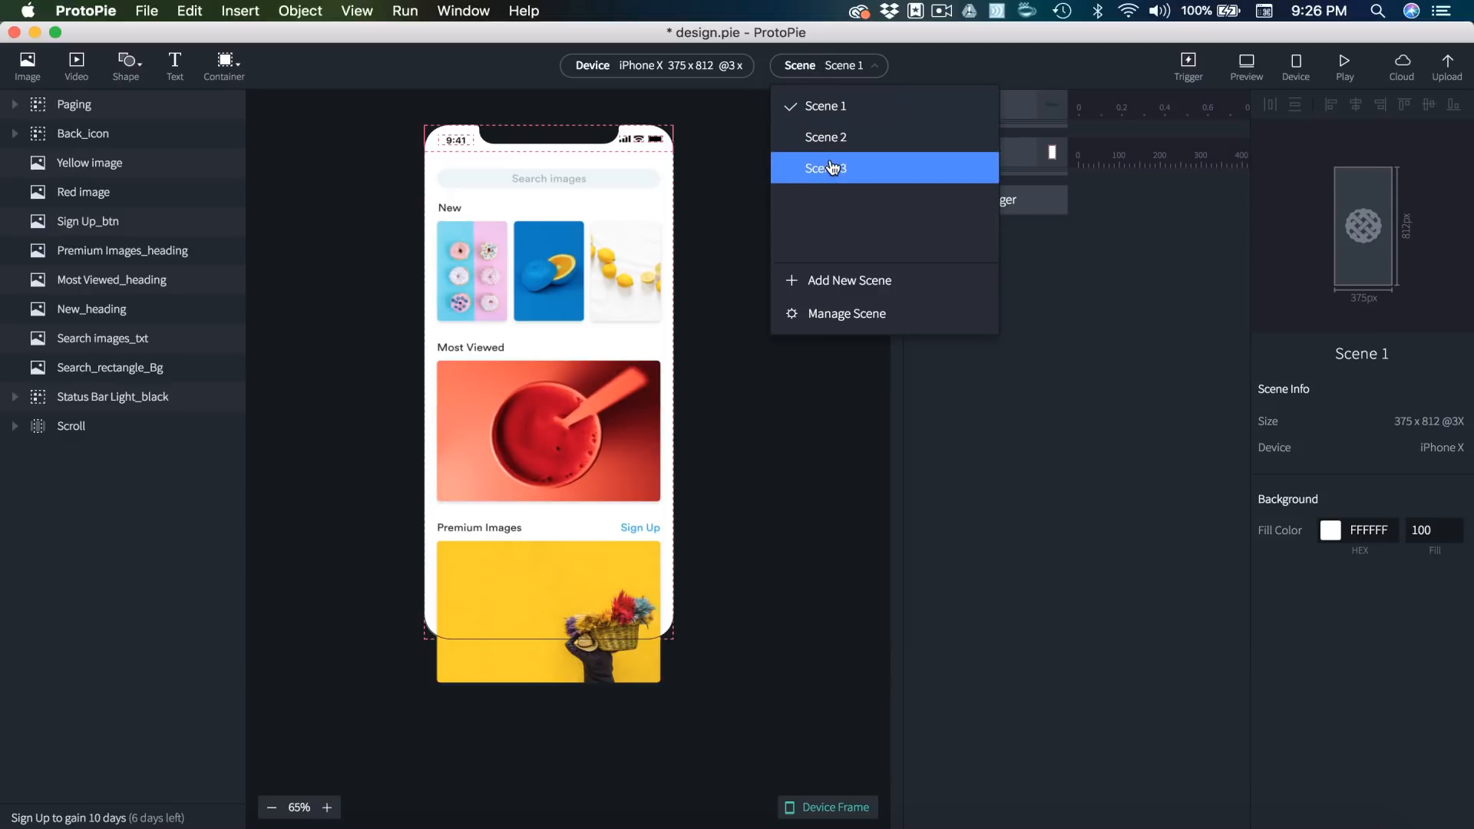
{"action": "left_click", "coordinate": [831, 165]}
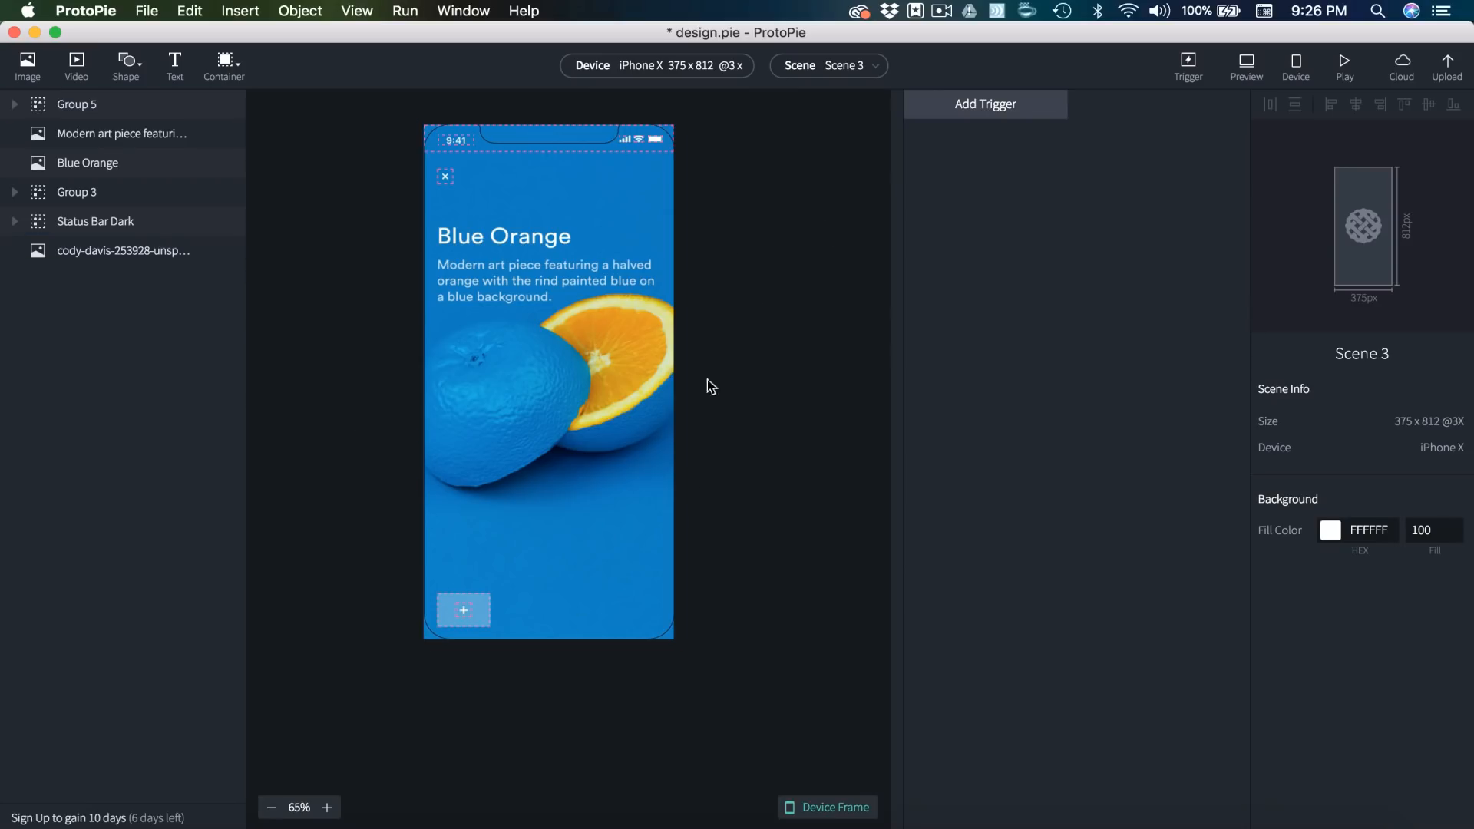
{"action": "left_click", "coordinate": [826, 73]}
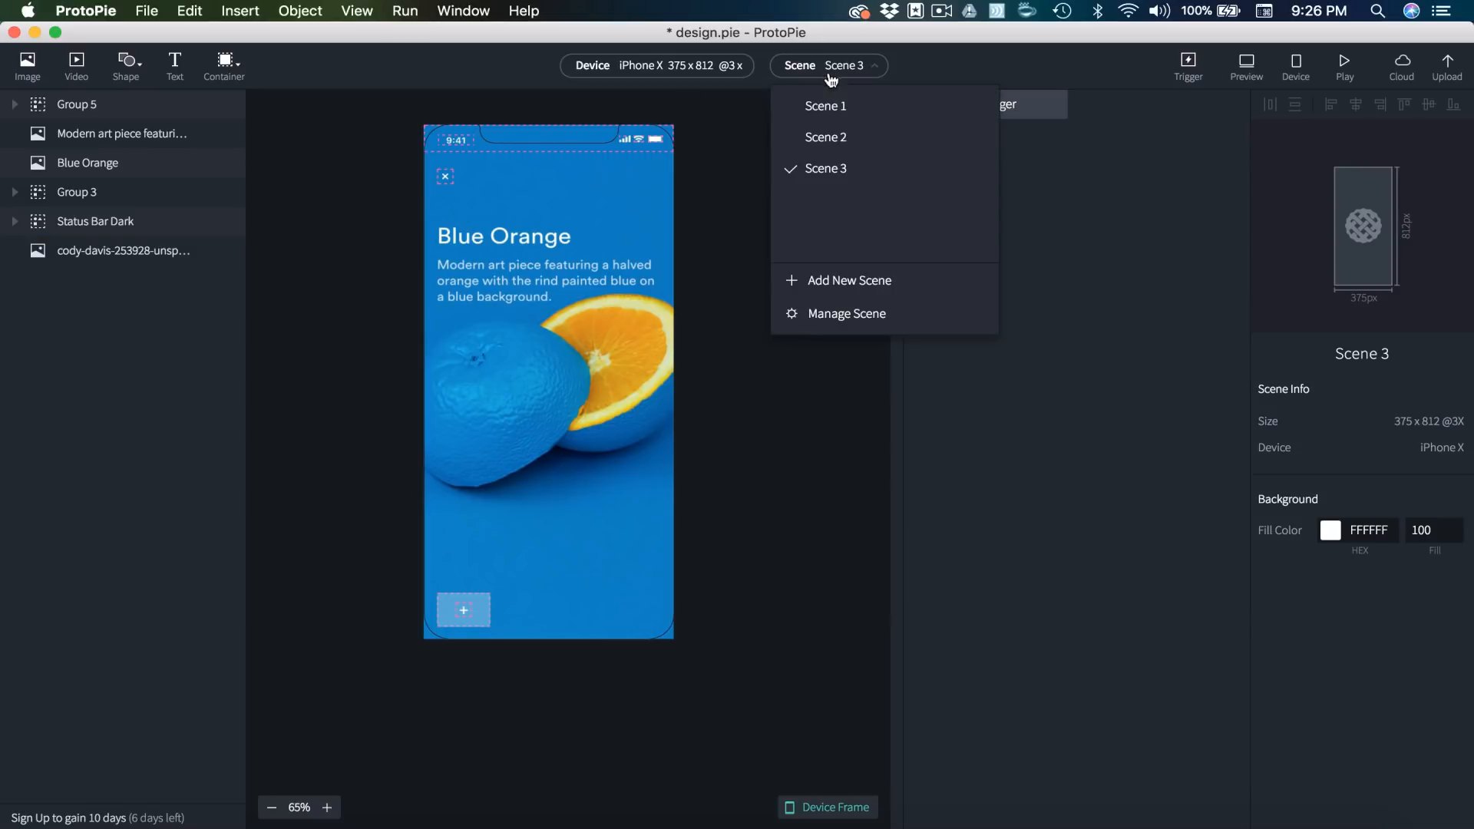
{"action": "left_click", "coordinate": [823, 103]}
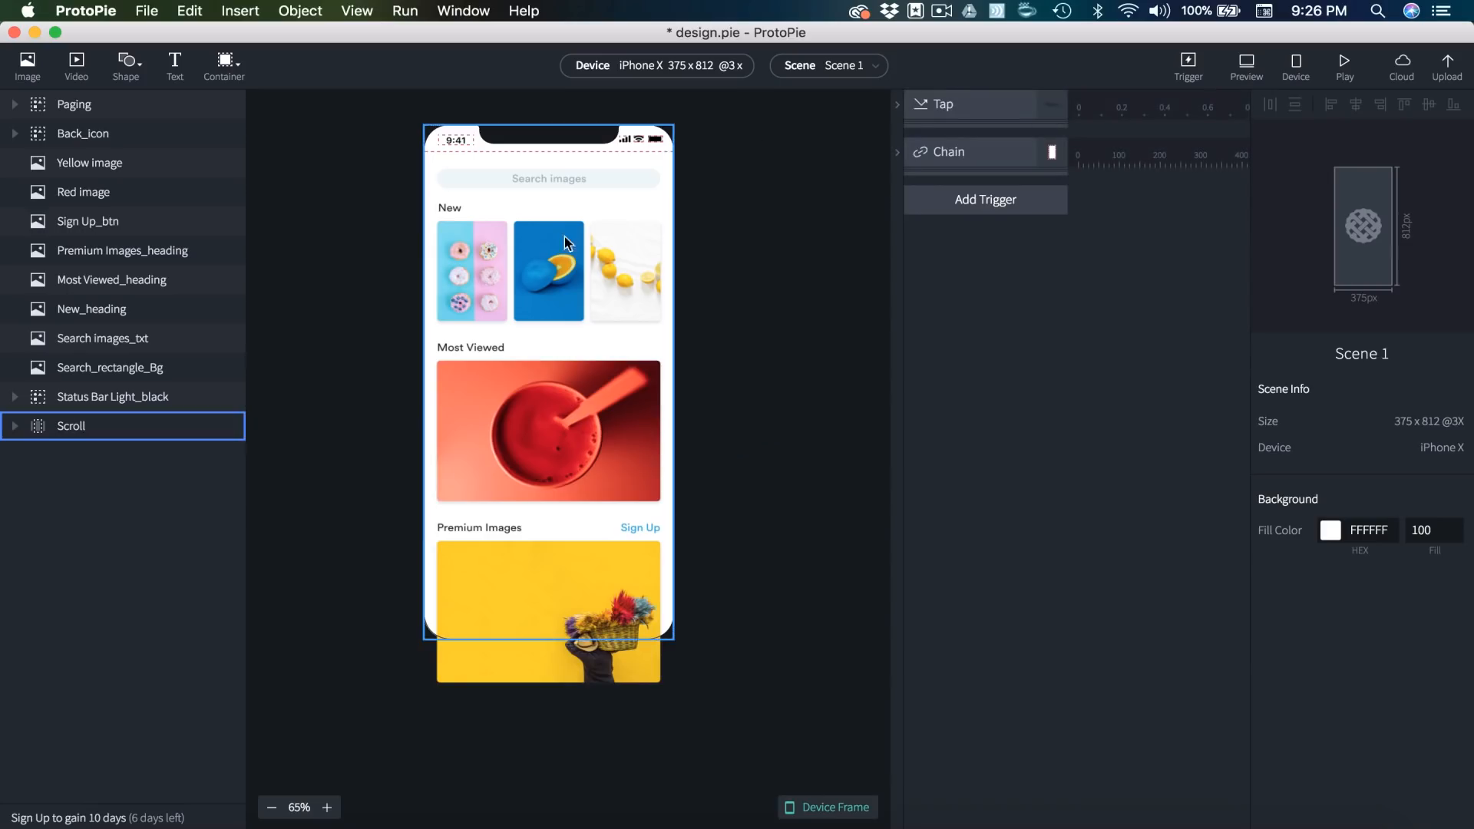
- Add a Double Tap trigger for the Blue orange layer
{"action": "left_click", "coordinate": [1029, 200]}
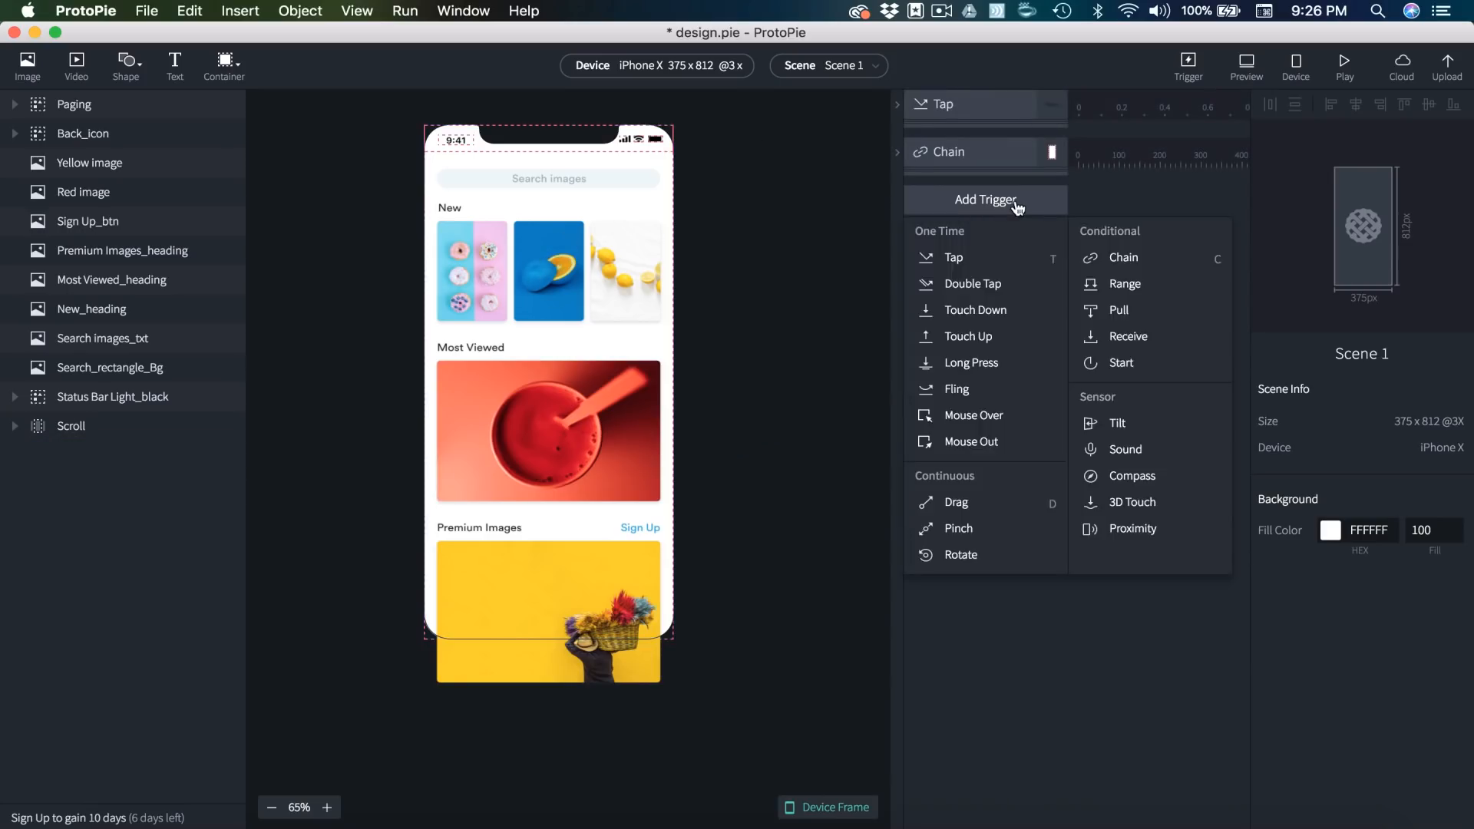
{"action": "left_click", "coordinate": [970, 284]}
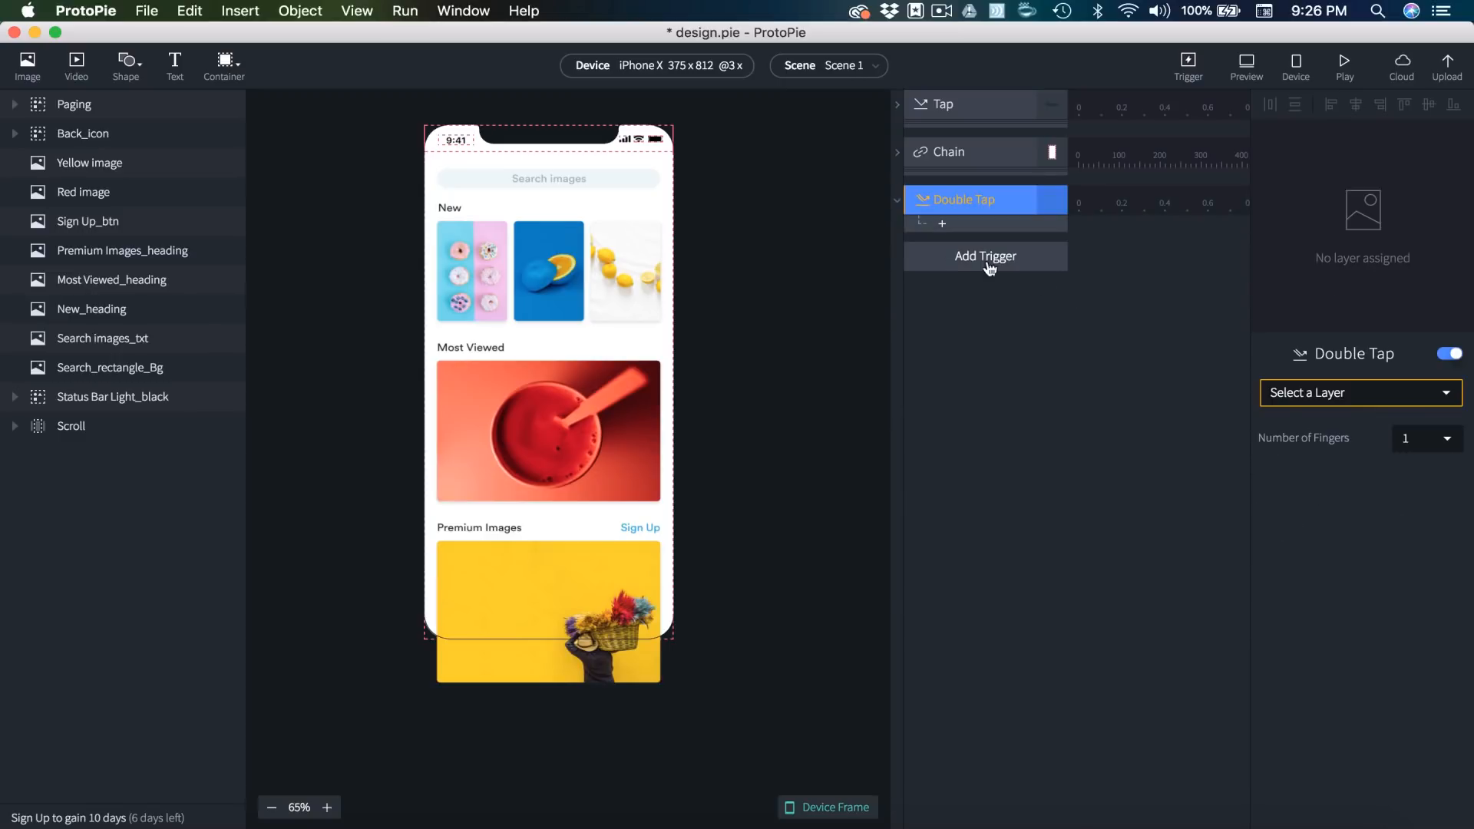
{"action": "left_click", "coordinate": [1279, 394]}
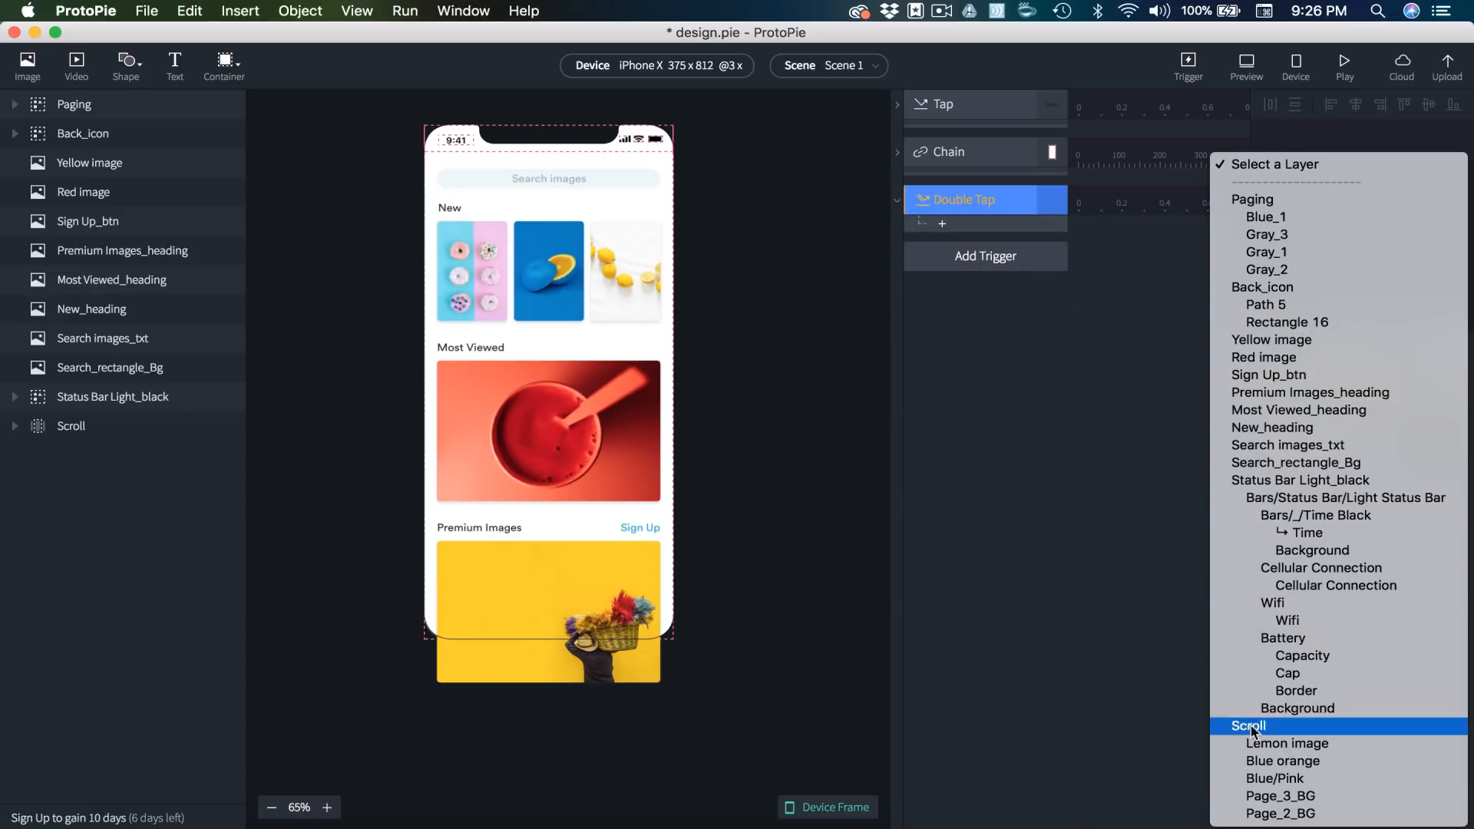
{"action": "left_click", "coordinate": [1300, 762]}
- Add Scale and Move responses for the Blue orange layer to the Double Tap trigger
{"action": "left_click", "coordinate": [942, 223]}
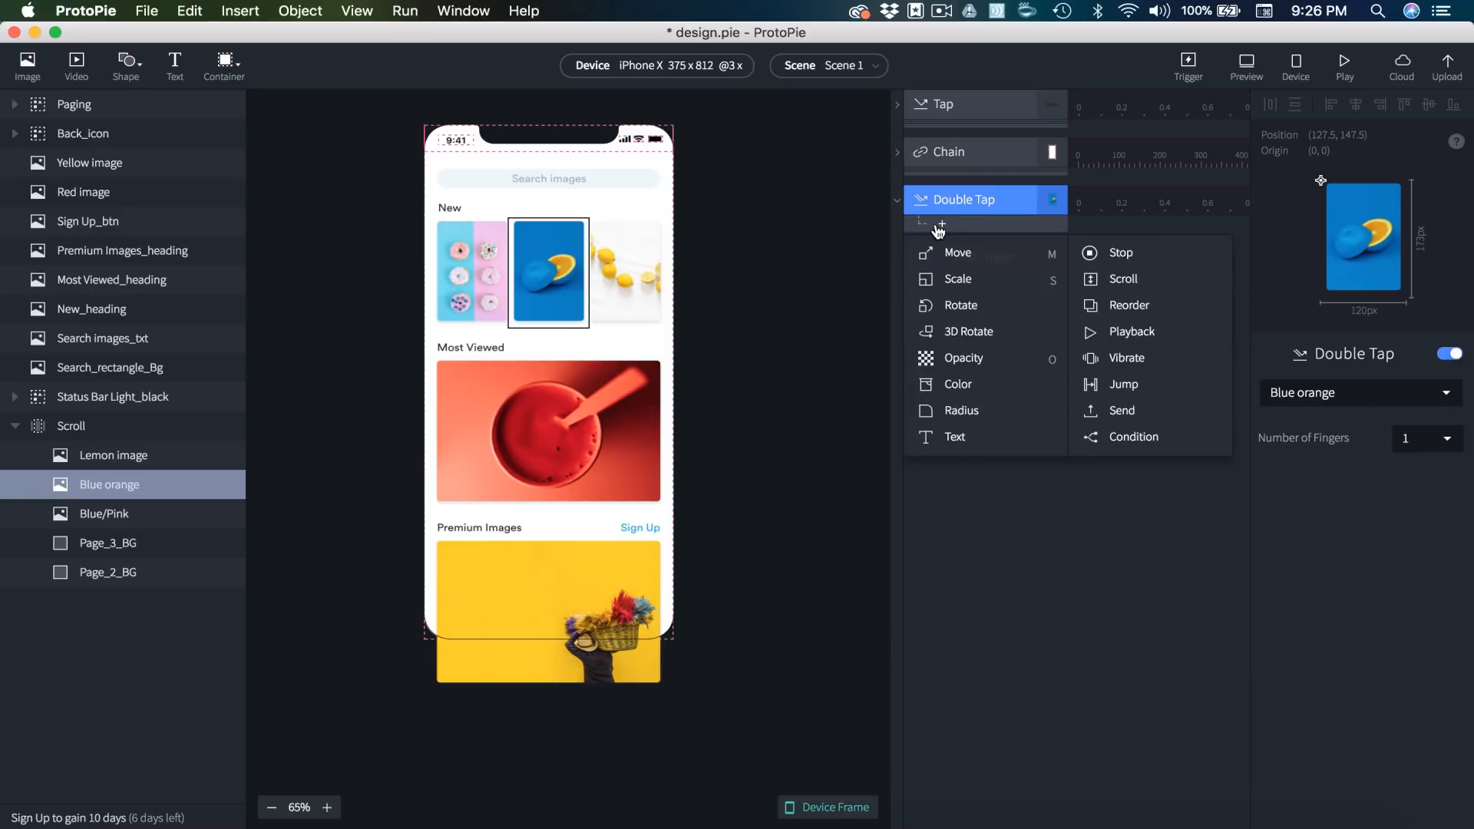
{"action": "left_click", "coordinate": [967, 280]}
{"action": "left_click", "coordinate": [941, 251]}
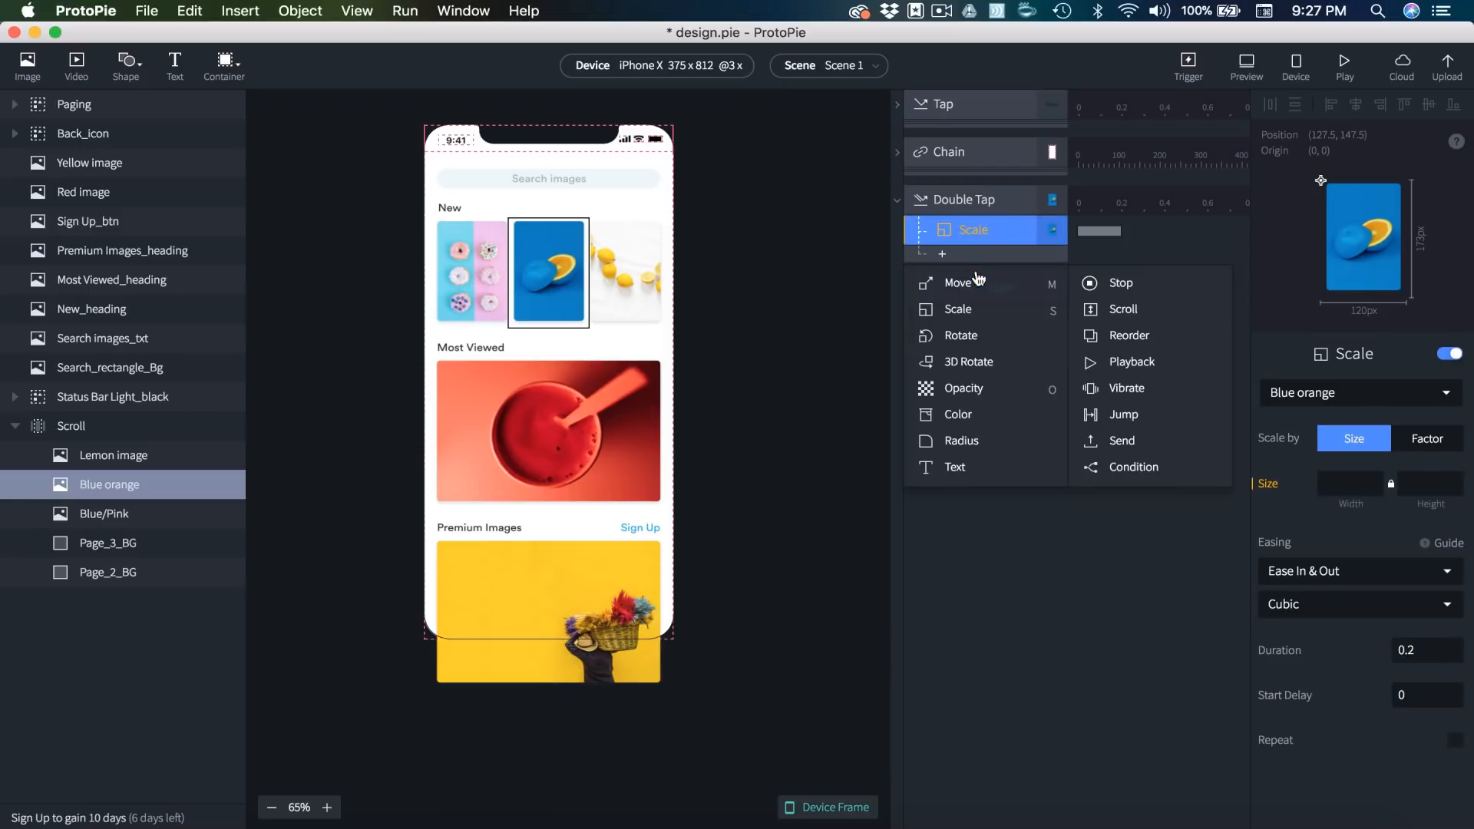
{"action": "left_click", "coordinate": [975, 283]}
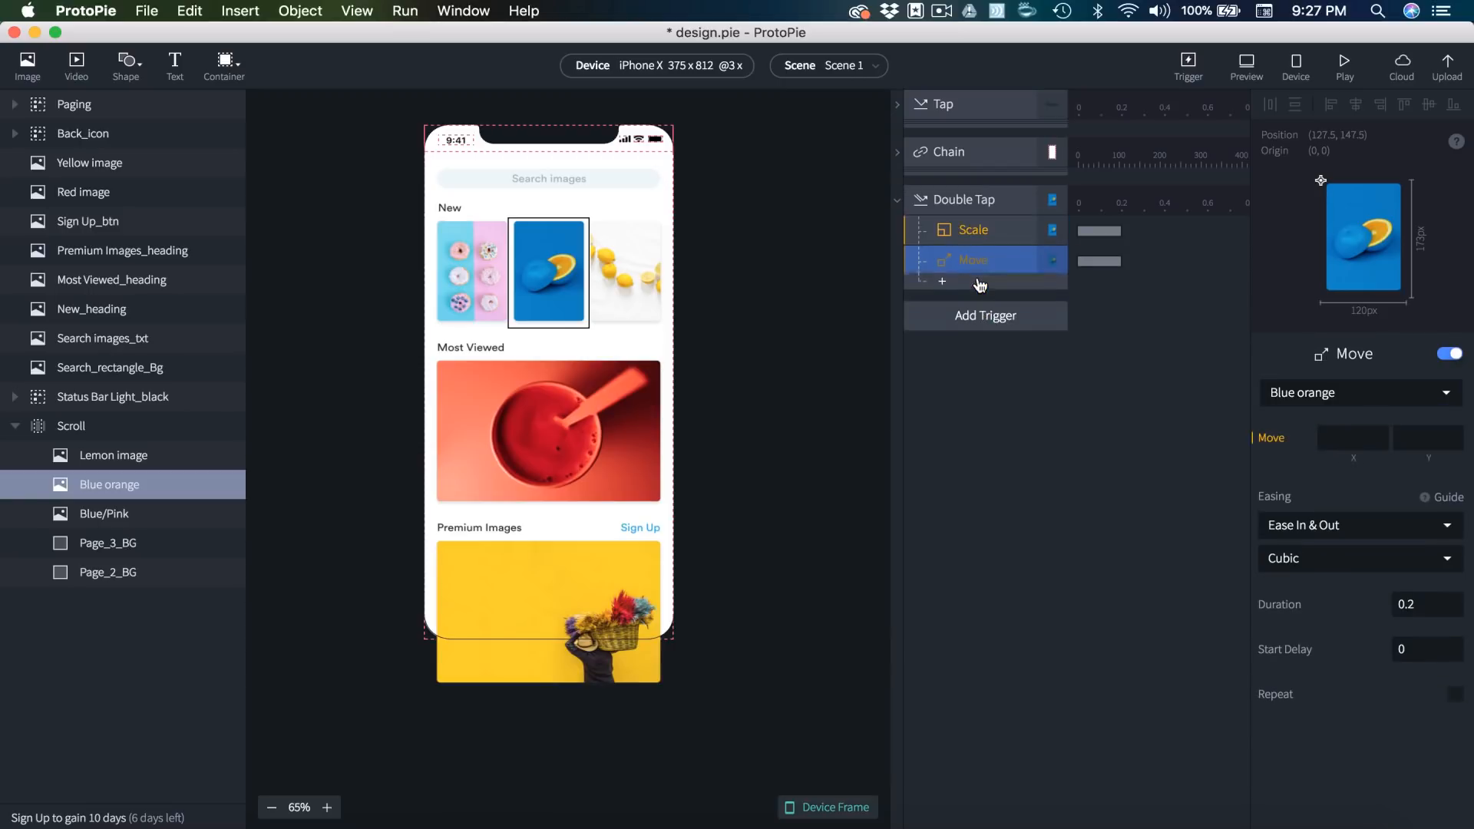
{"action": "left_click", "coordinate": [820, 380]}
- Copy the Blue orange image from Scene 1 into Scene 3, hiding the full-screen orange photo there
{"action": "left_click", "coordinate": [543, 270]}
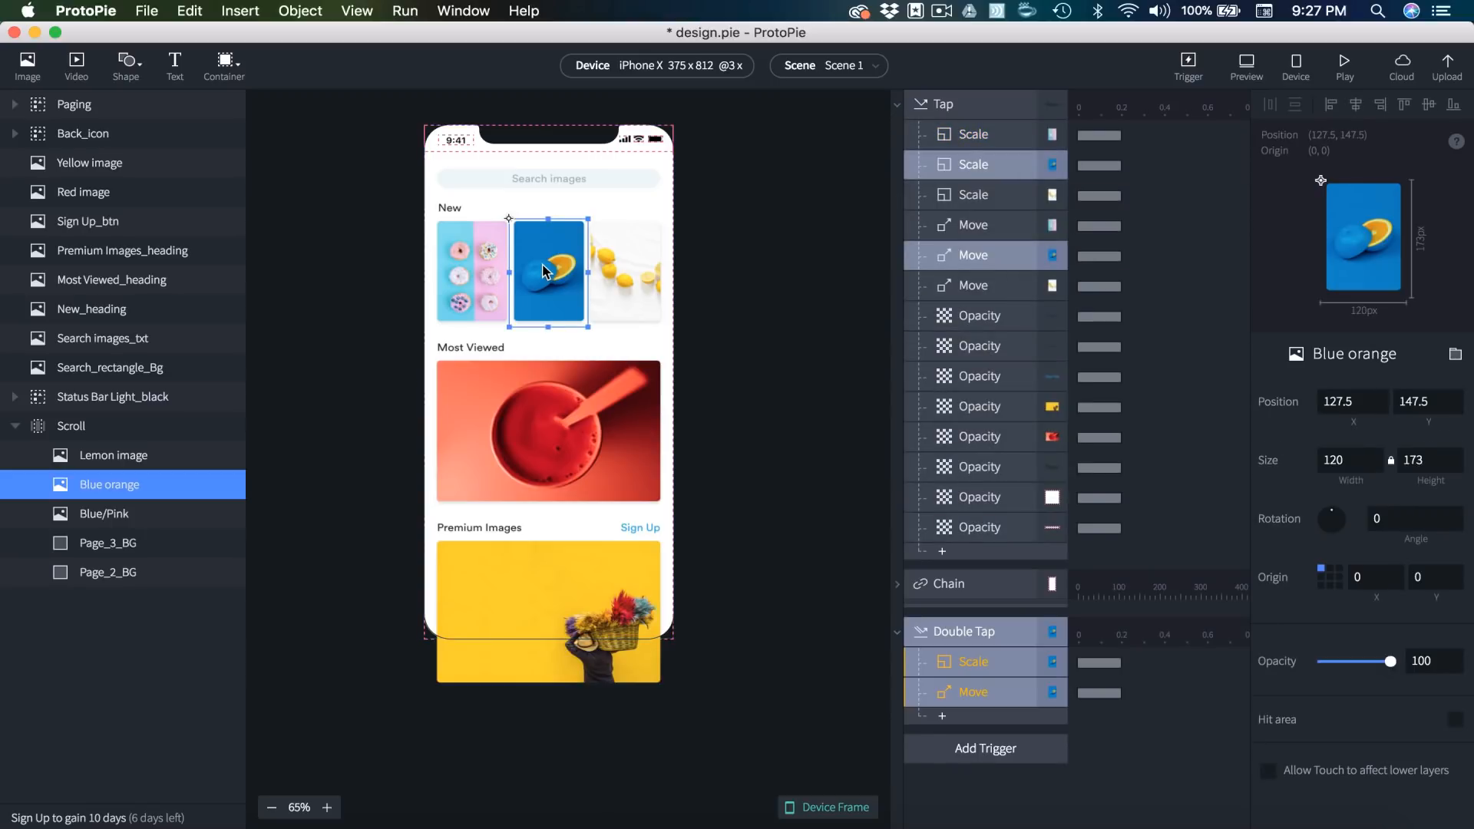
{"action": "left_click", "coordinate": [821, 66]}
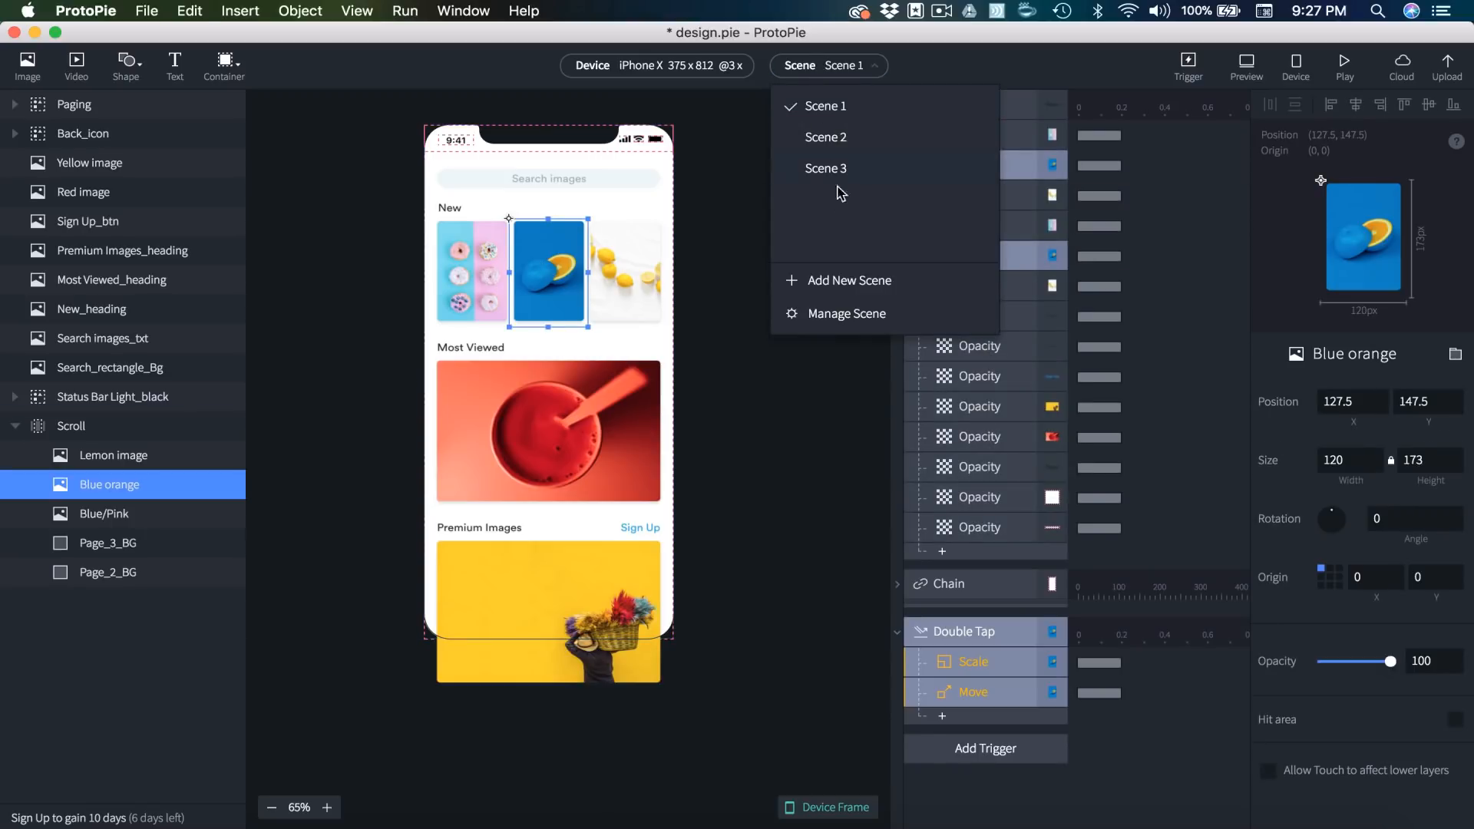
{"action": "left_click", "coordinate": [841, 175]}
{"action": "left_click", "coordinate": [532, 468]}
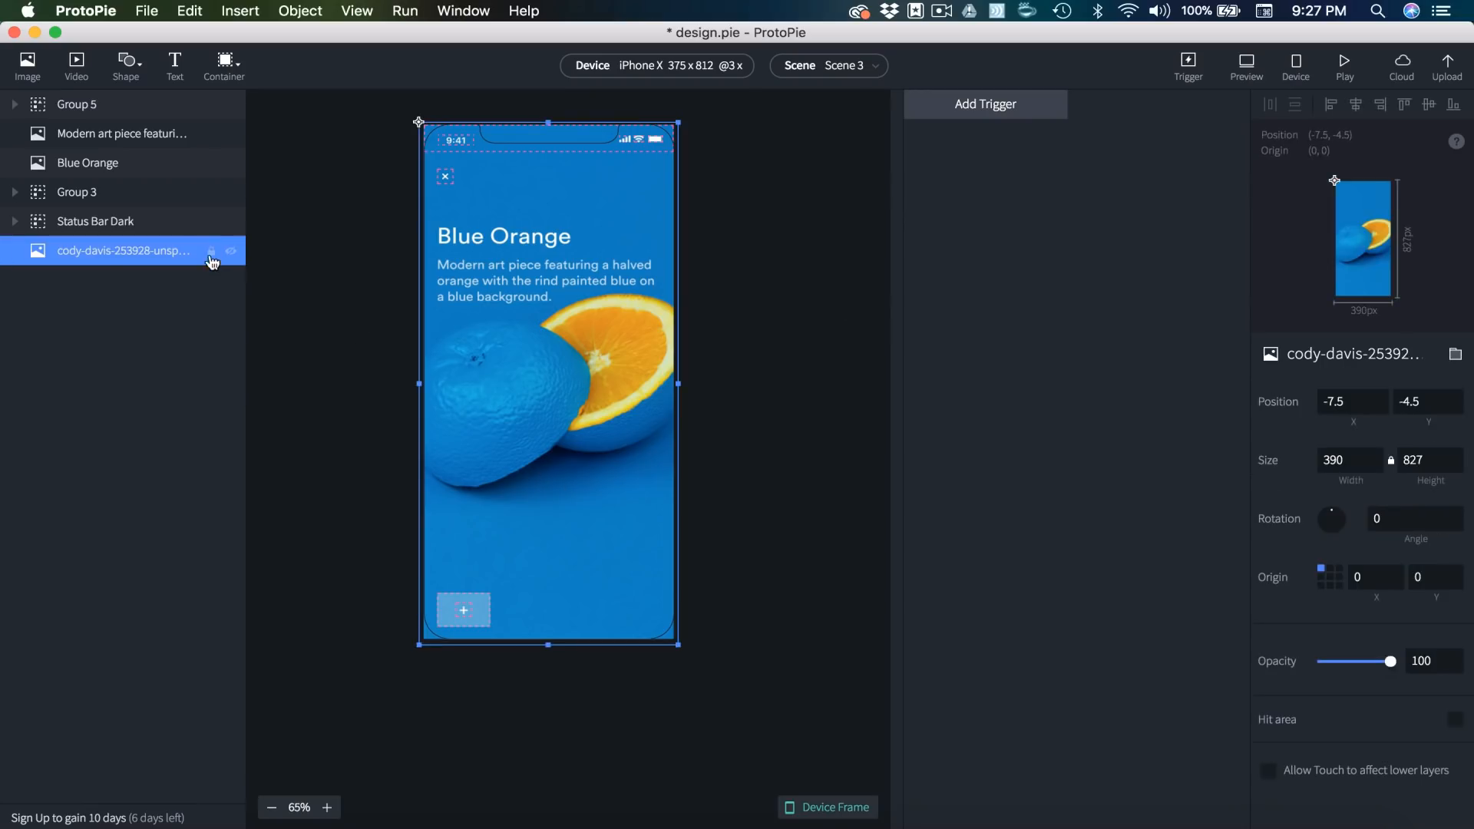
{"action": "left_click", "coordinate": [232, 253]}
{"action": "key", "text": "super+v"}
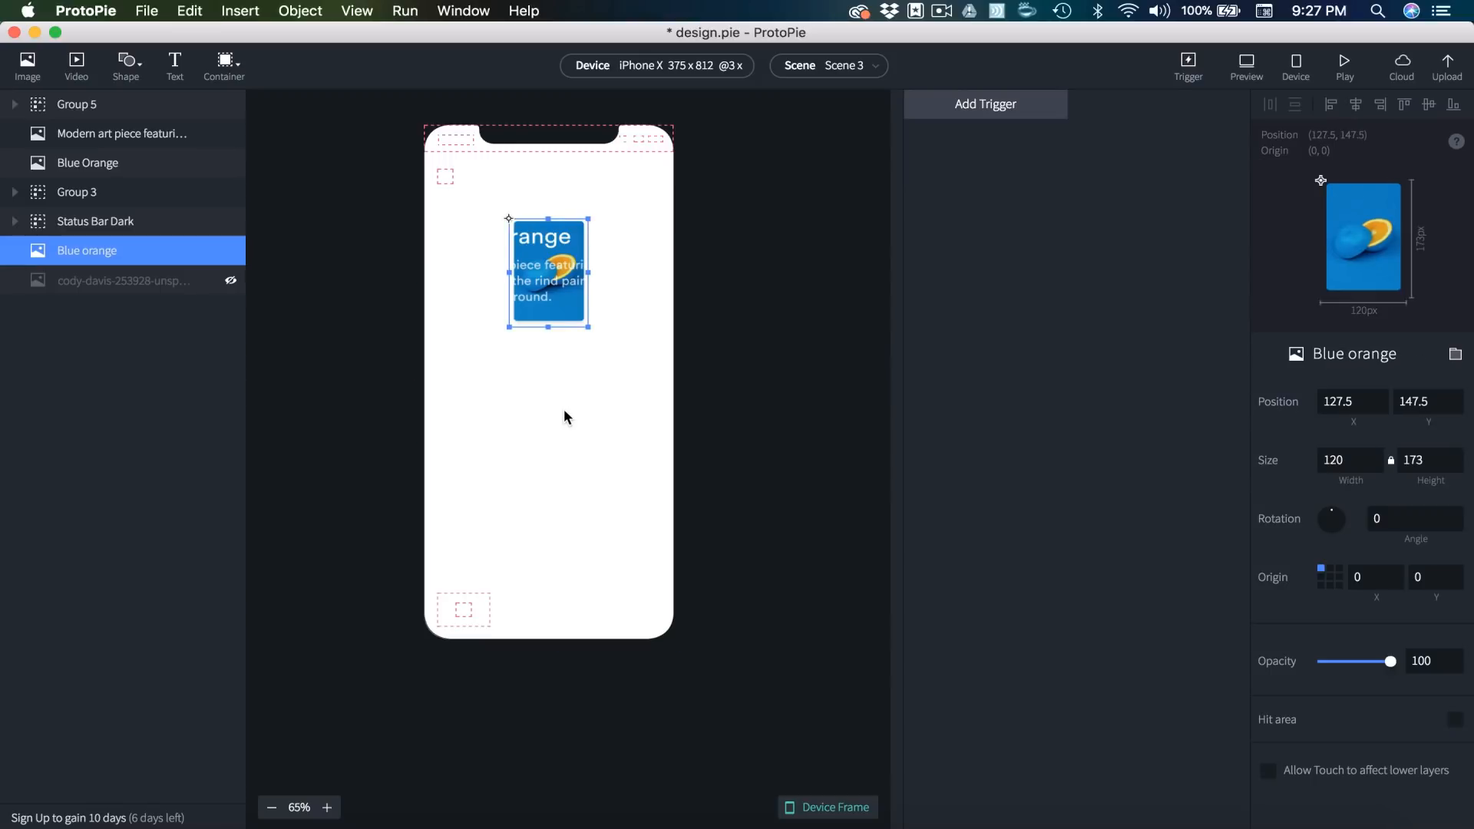
- Set the pasted Blue orange image's height to 900, keeping its proportions, and place it behind the page text at X -124.64, Y -28
{"action": "left_click", "coordinate": [1431, 459]}
{"action": "type", "text": "900"}
{"action": "key", "text": "Return"}
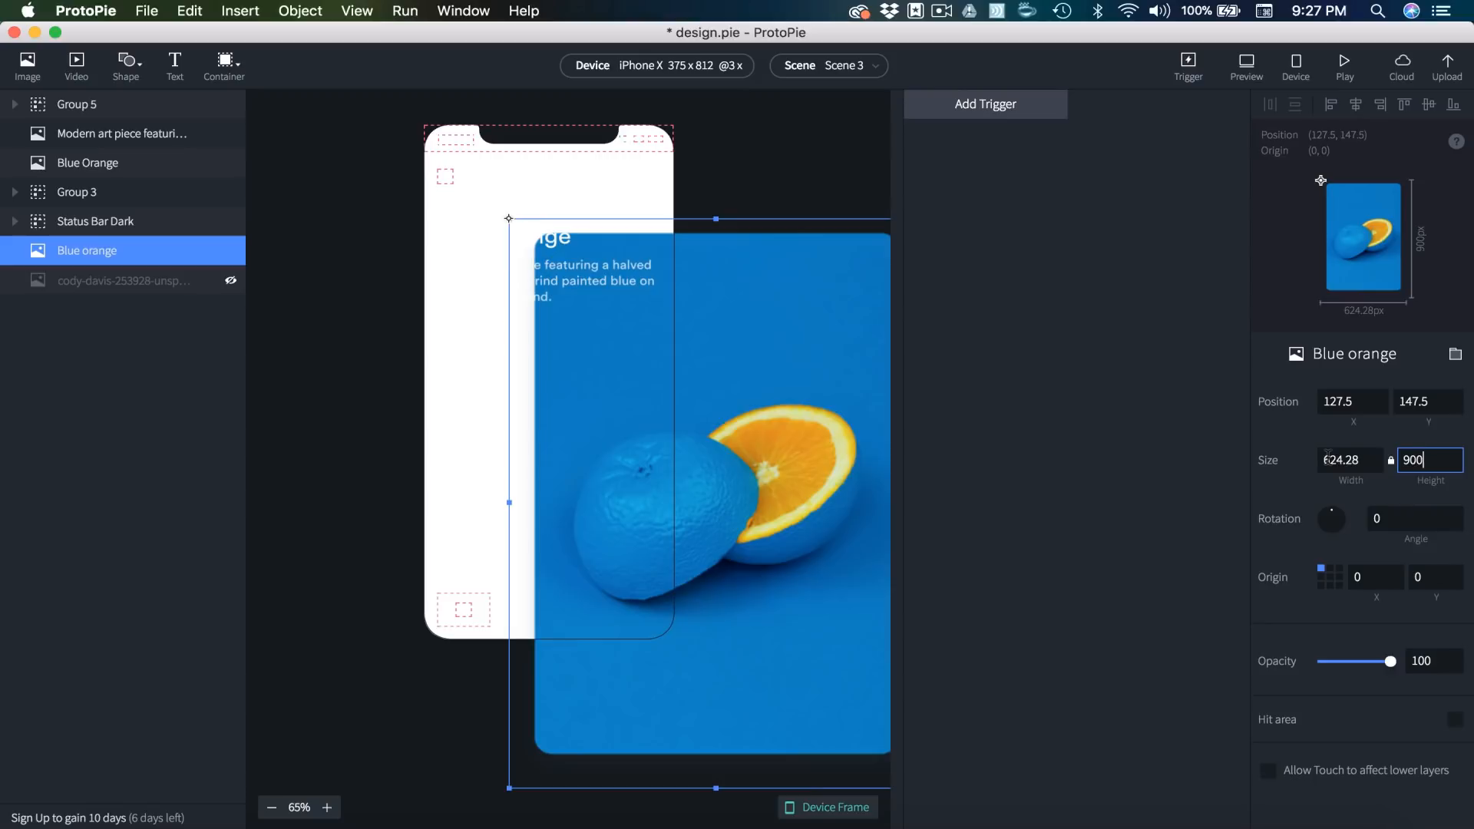
{"action": "left_click_drag", "start_coordinate": [851, 536], "coordinate": [675, 430]}
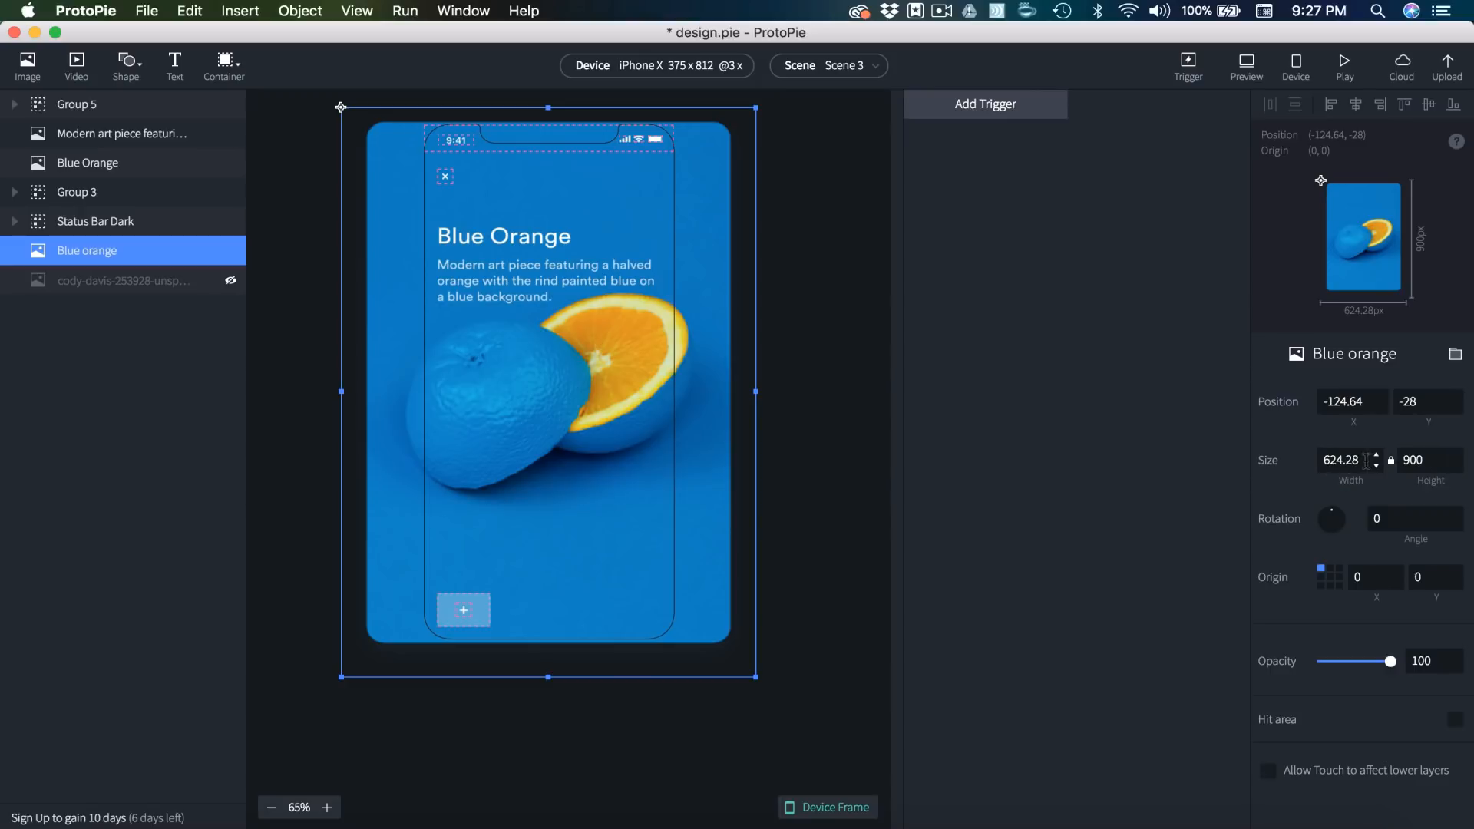
- Set the Double Tap Scale response in Scene 1 to 624.28 wide and 900 high, matching the enlarged image in Scene 3
{"action": "left_click_drag", "start_coordinate": [1362, 461], "coordinate": [1257, 462]}
{"action": "key", "text": "super+c"}
{"action": "left_click", "coordinate": [847, 77]}
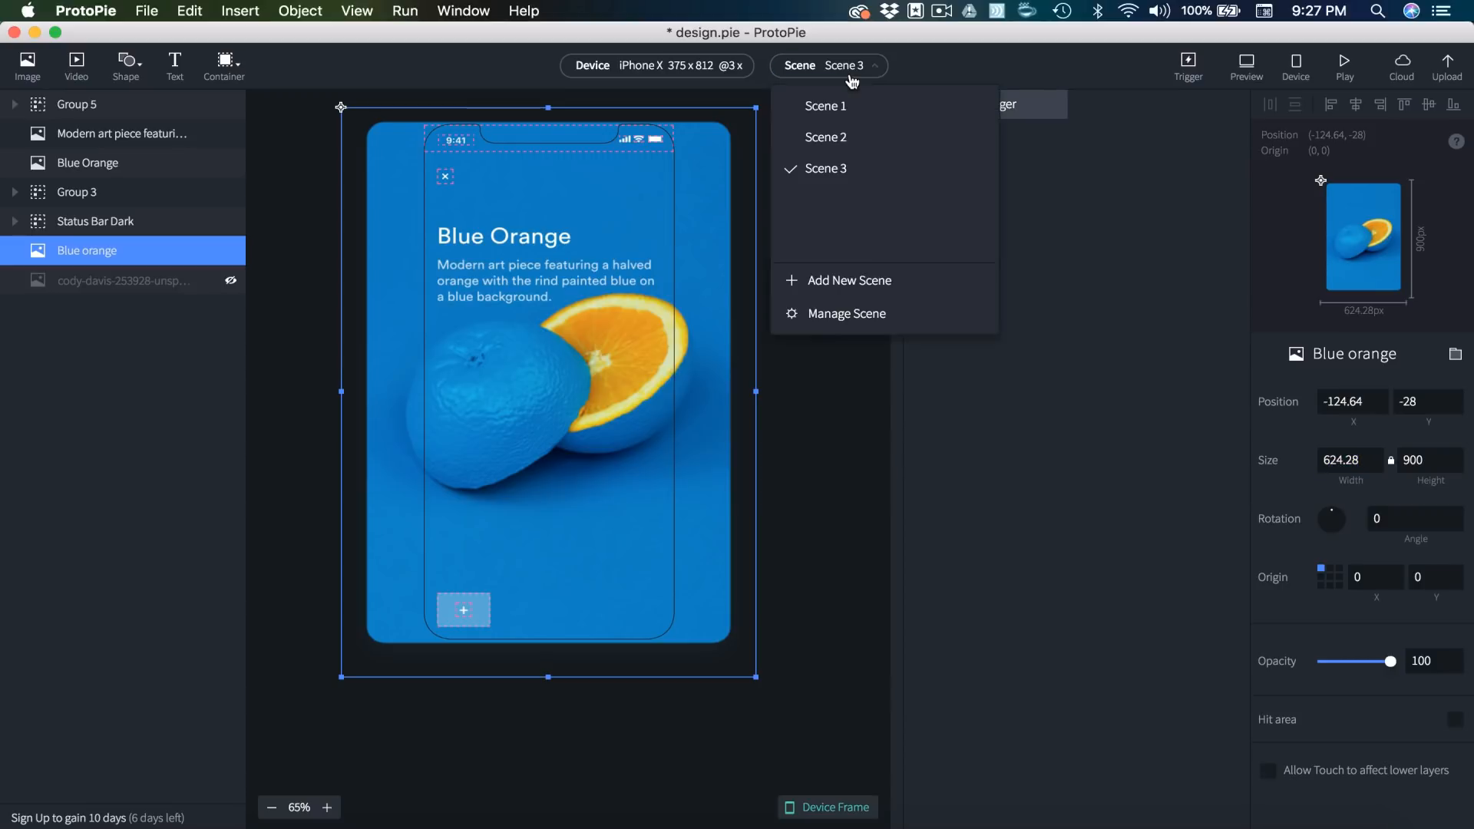
{"action": "left_click", "coordinate": [835, 110]}
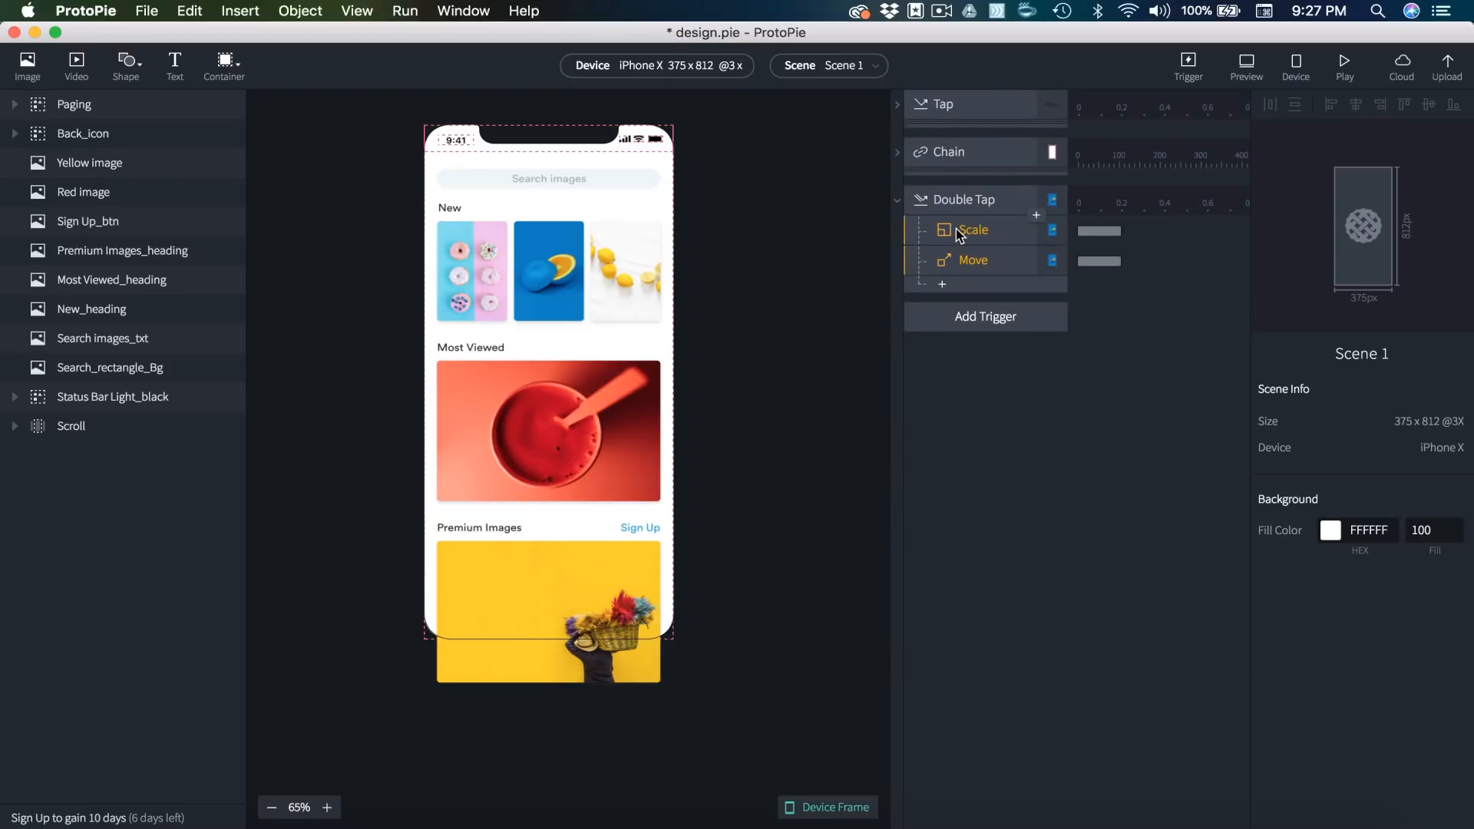
{"action": "left_click", "coordinate": [955, 229]}
{"action": "left_click", "coordinate": [1358, 487]}
{"action": "key", "text": "super+v"}
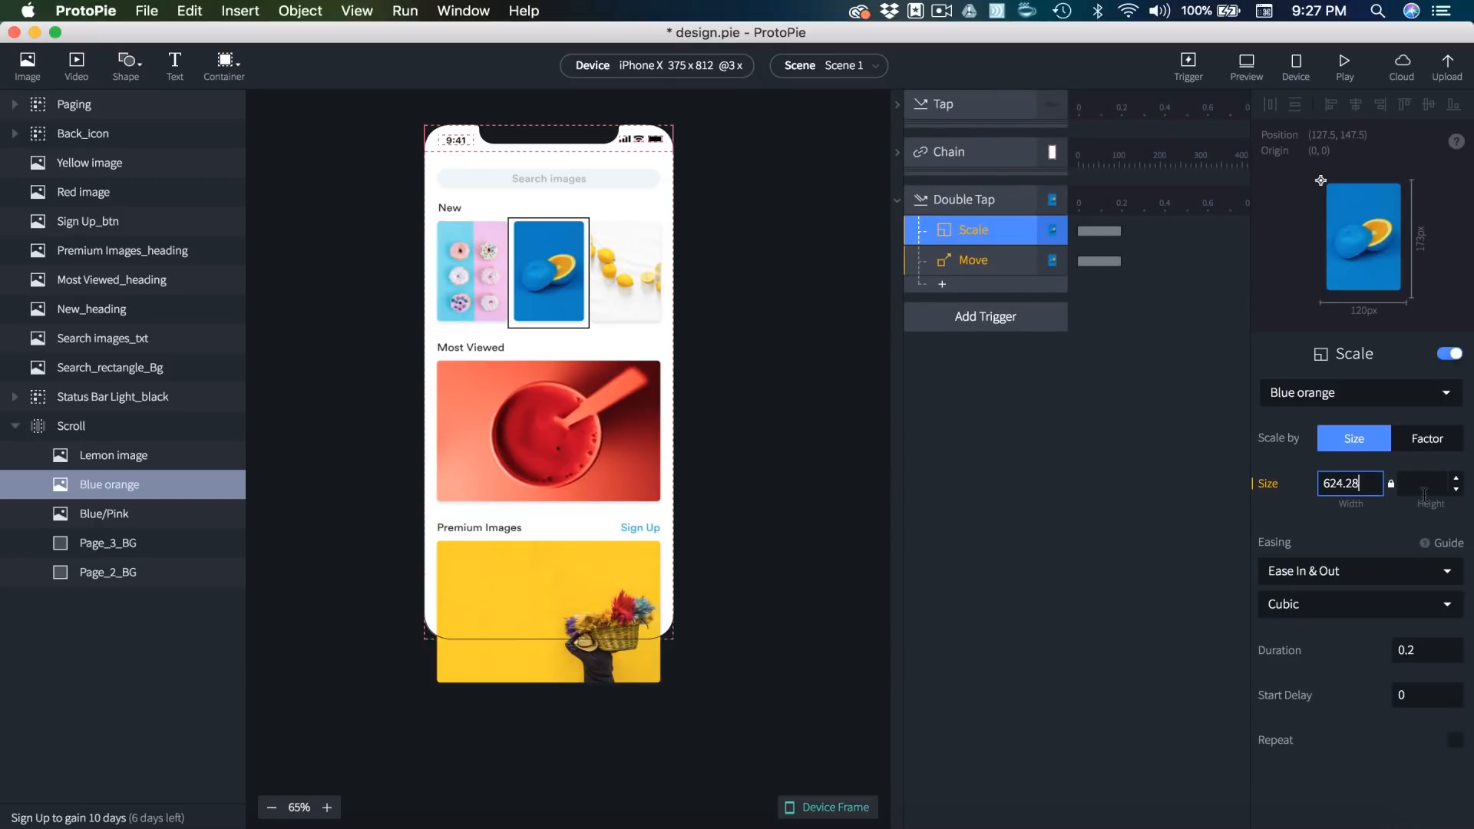
{"action": "left_click", "coordinate": [1424, 483]}
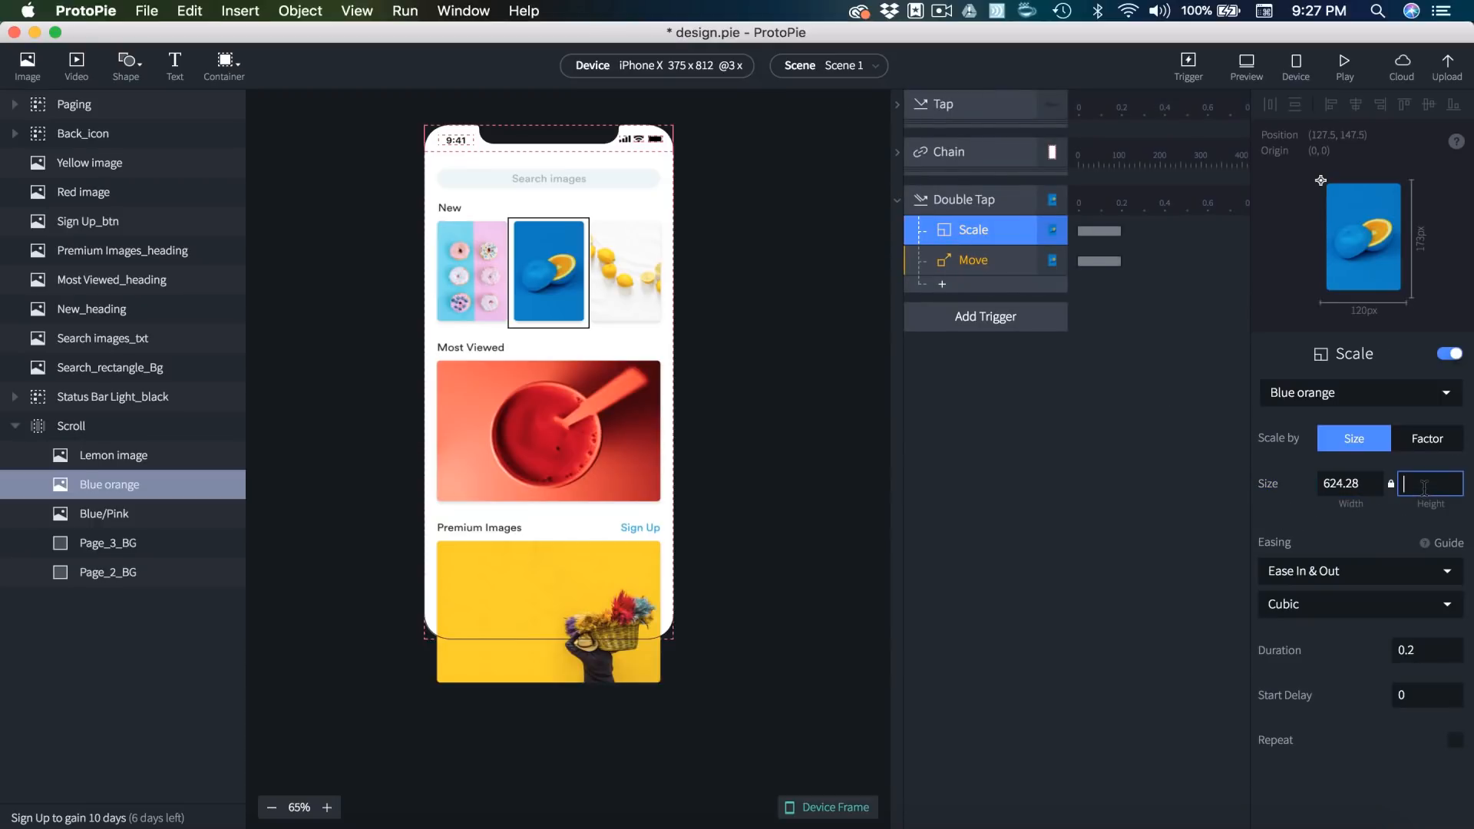
{"action": "left_click", "coordinate": [1347, 524]}
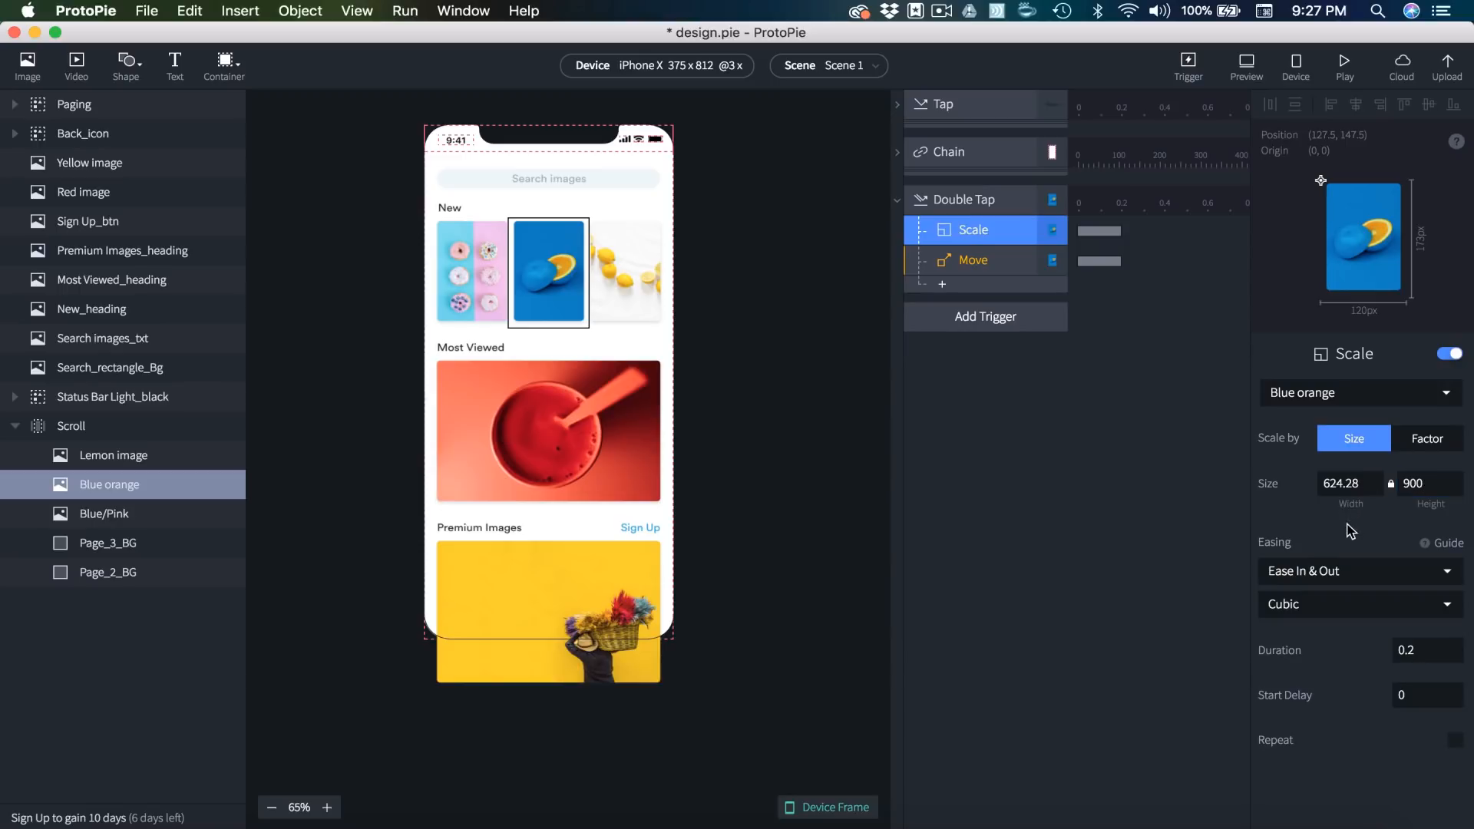
- Set the Double Tap Move response to X -124.64 and Y -28, using the image's position from Scene 3
{"action": "left_click", "coordinate": [975, 260]}
{"action": "left_click", "coordinate": [830, 67]}
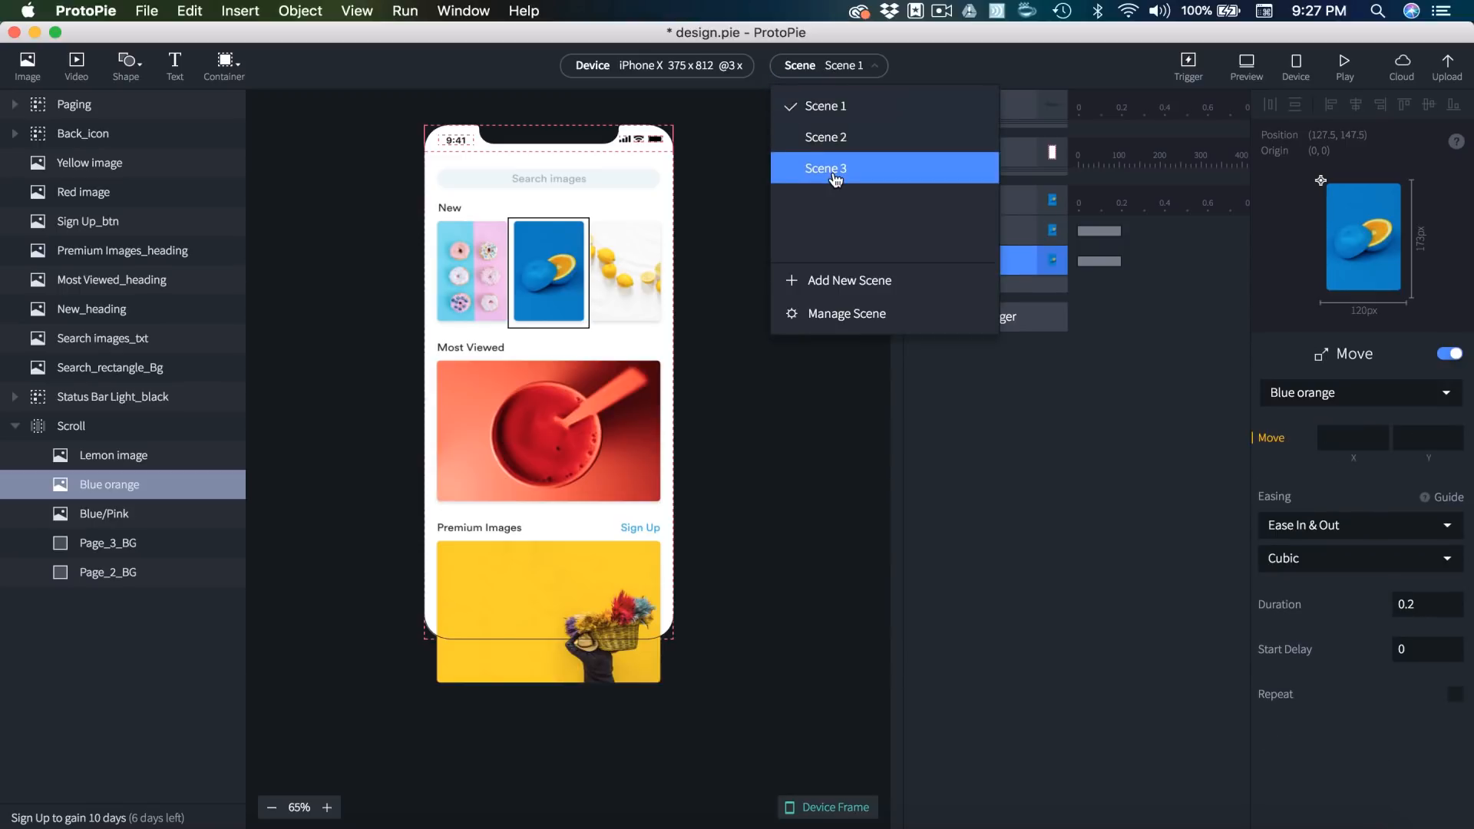
{"action": "left_click", "coordinate": [835, 174]}
{"action": "left_click", "coordinate": [755, 473]}
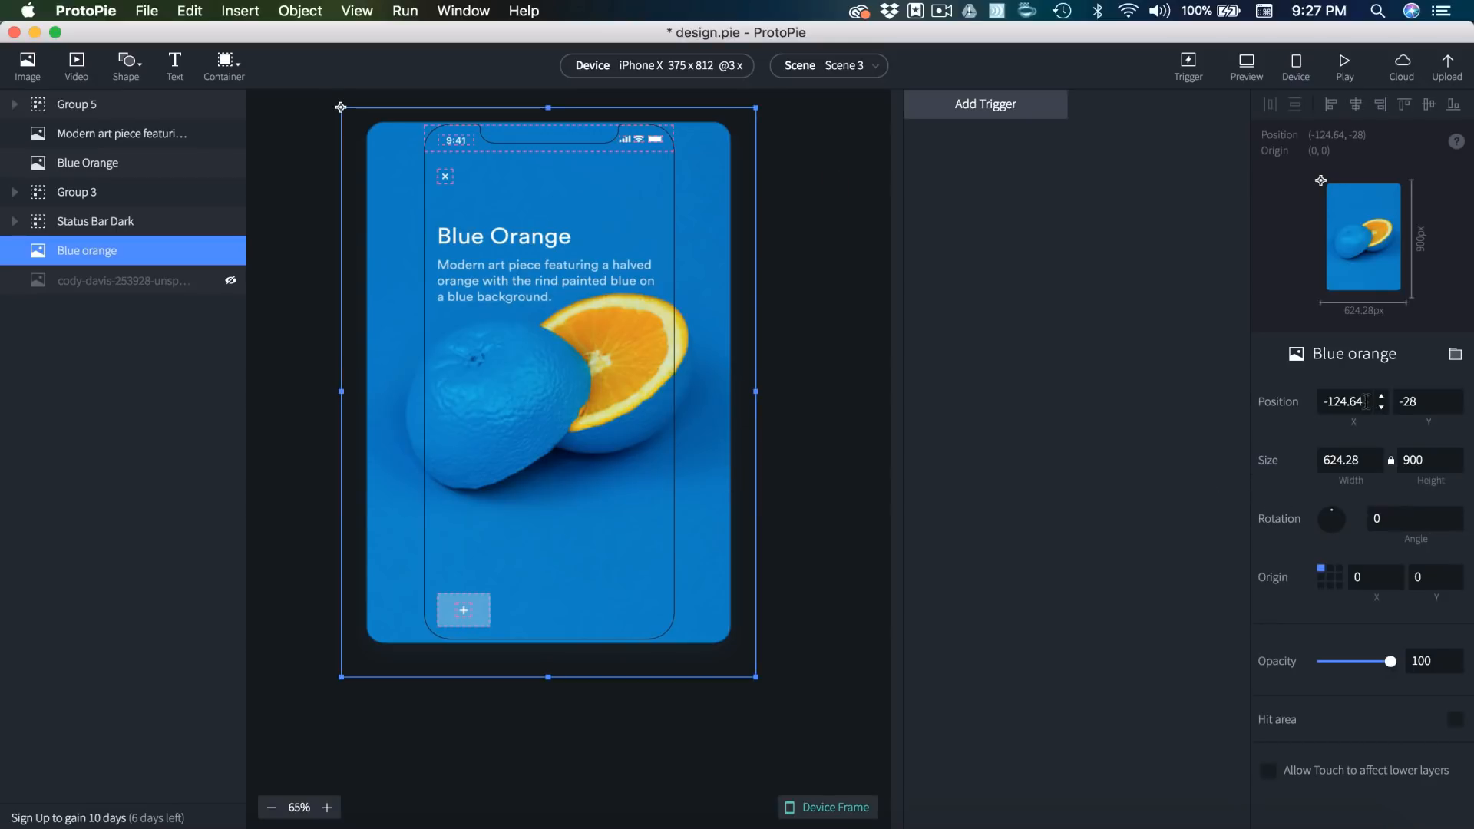
{"action": "left_click", "coordinate": [1328, 401]}
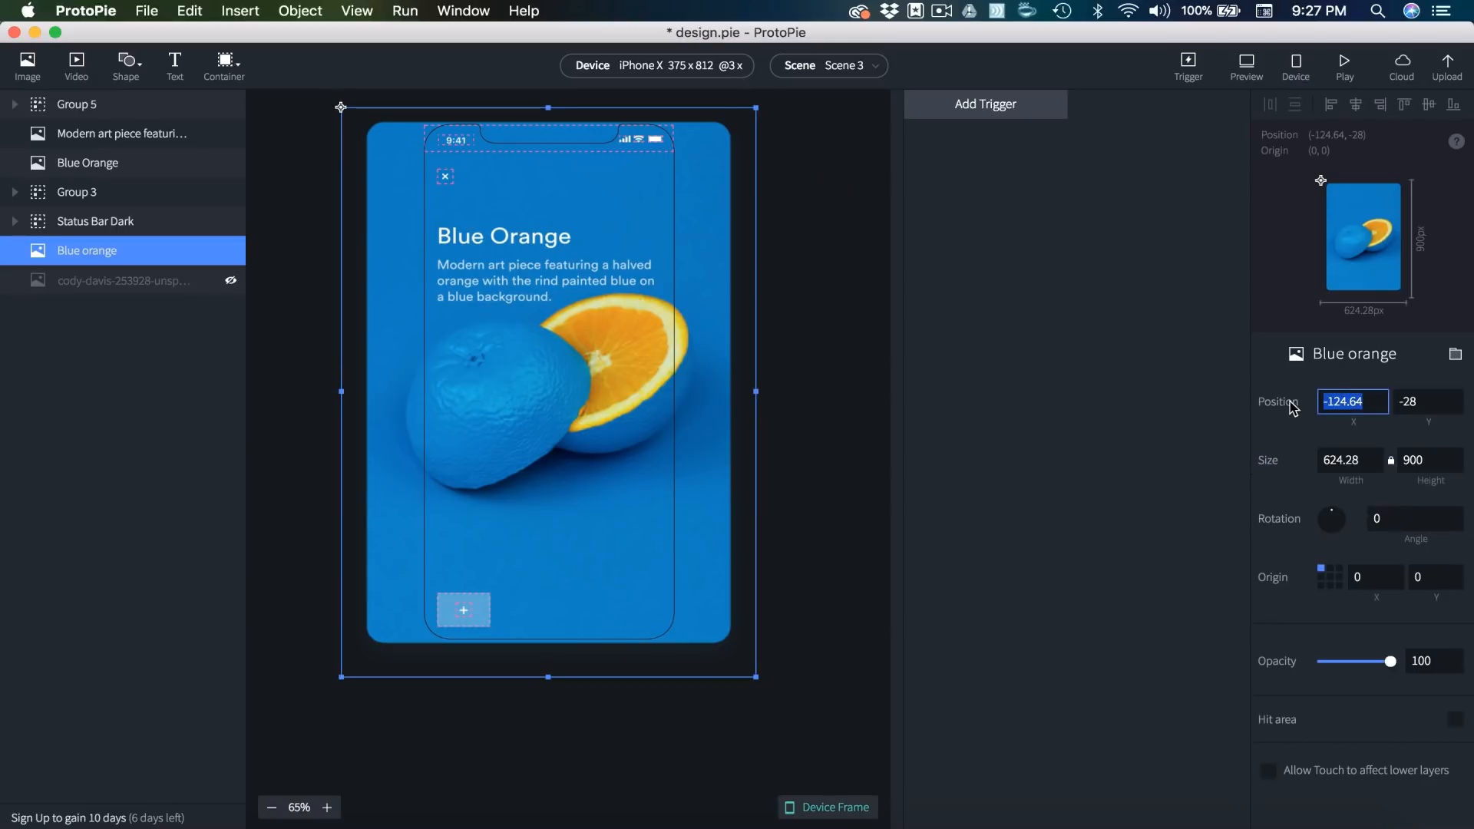
{"action": "left_click", "coordinate": [798, 67]}
{"action": "left_click", "coordinate": [848, 138]}
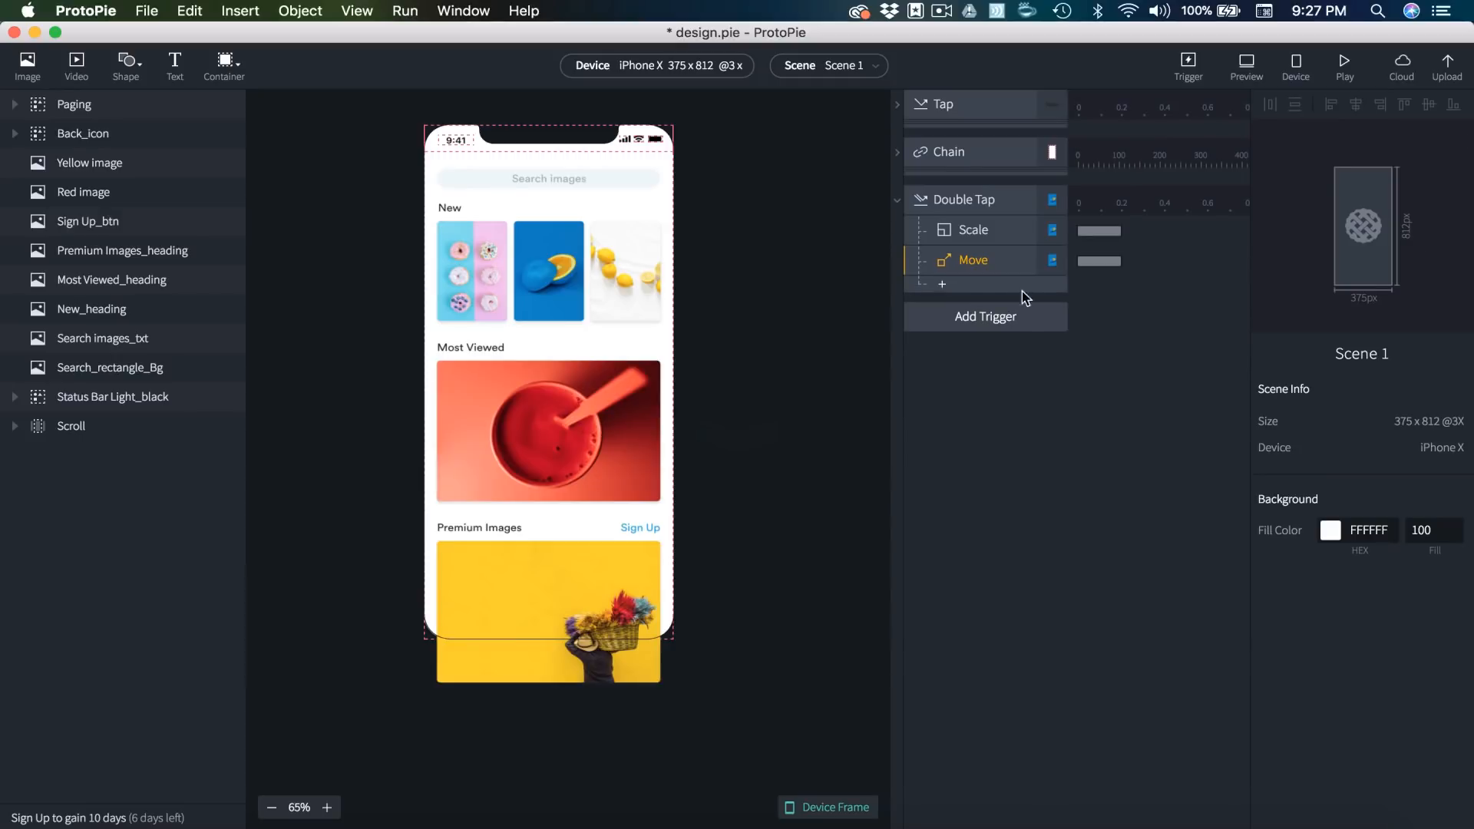
{"action": "left_click", "coordinate": [973, 260]}
{"action": "left_click", "coordinate": [1357, 437]}
{"action": "left_click", "coordinate": [1411, 437]}
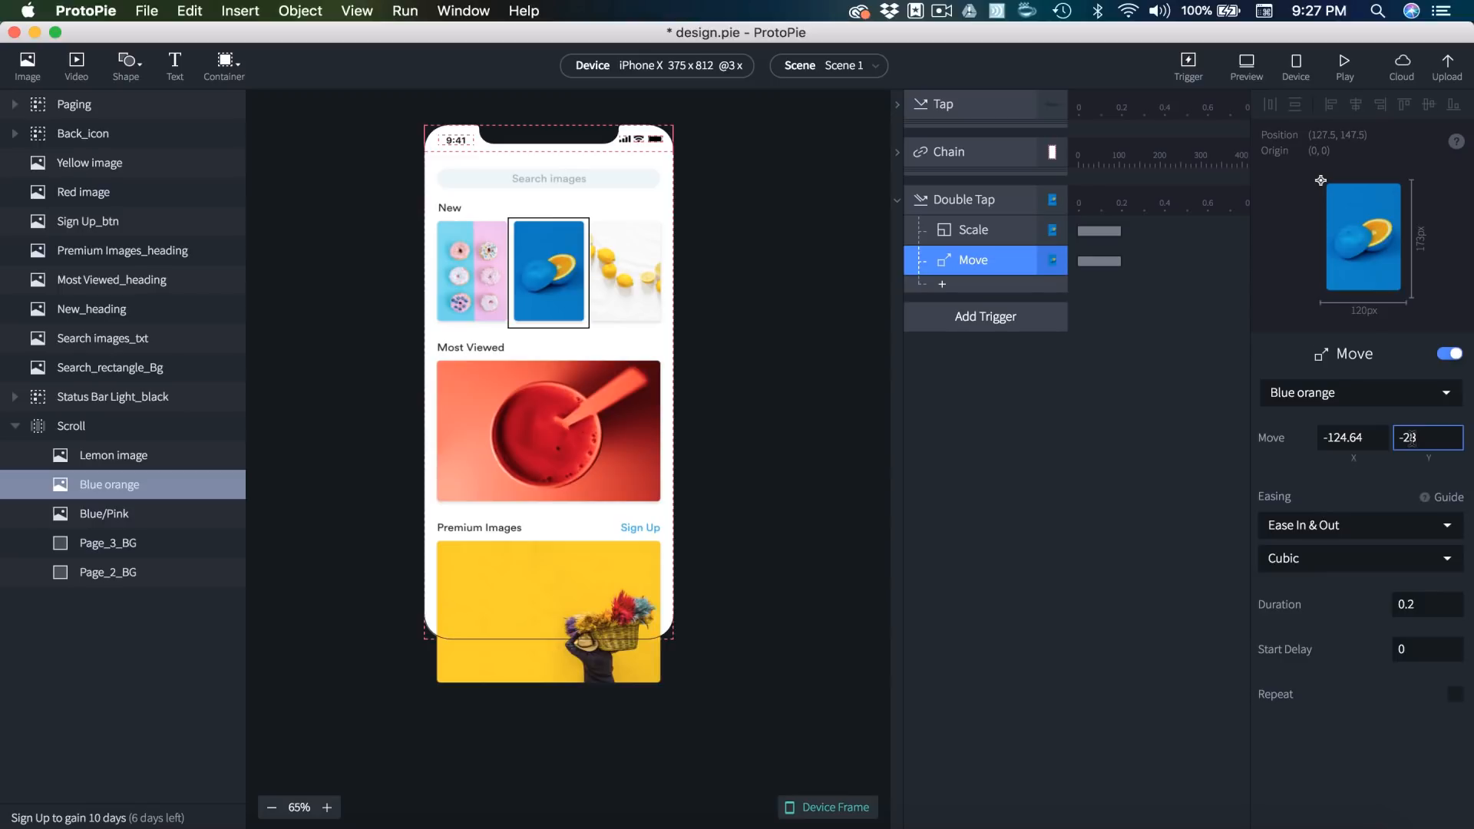
{"action": "left_click", "coordinate": [1022, 514]}
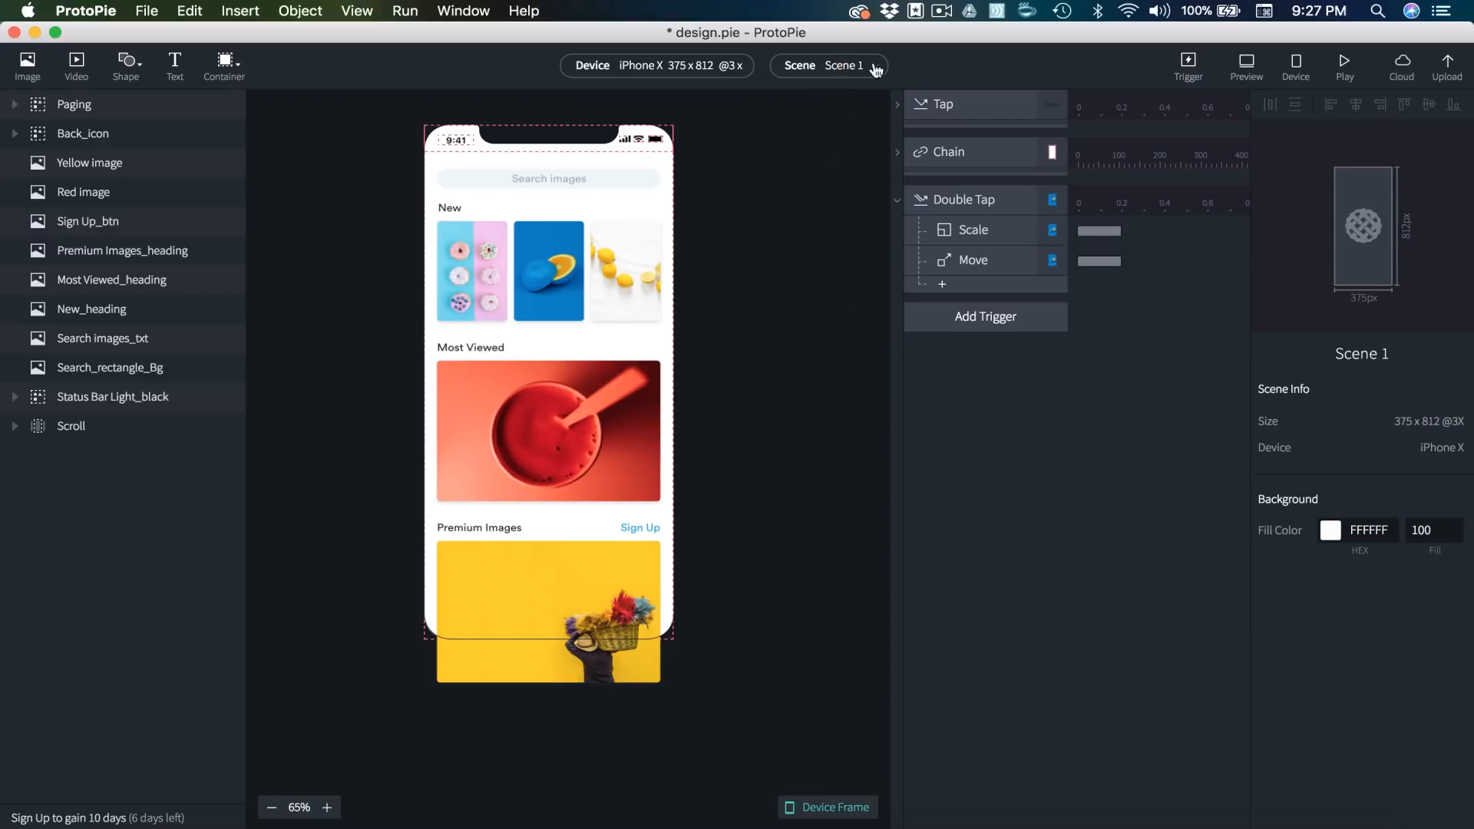
- Preview the prototype, swipe from the donut image to Blue orange, double-tap it to test the enlargement, and close the preview
{"action": "left_click", "coordinate": [1246, 65]}
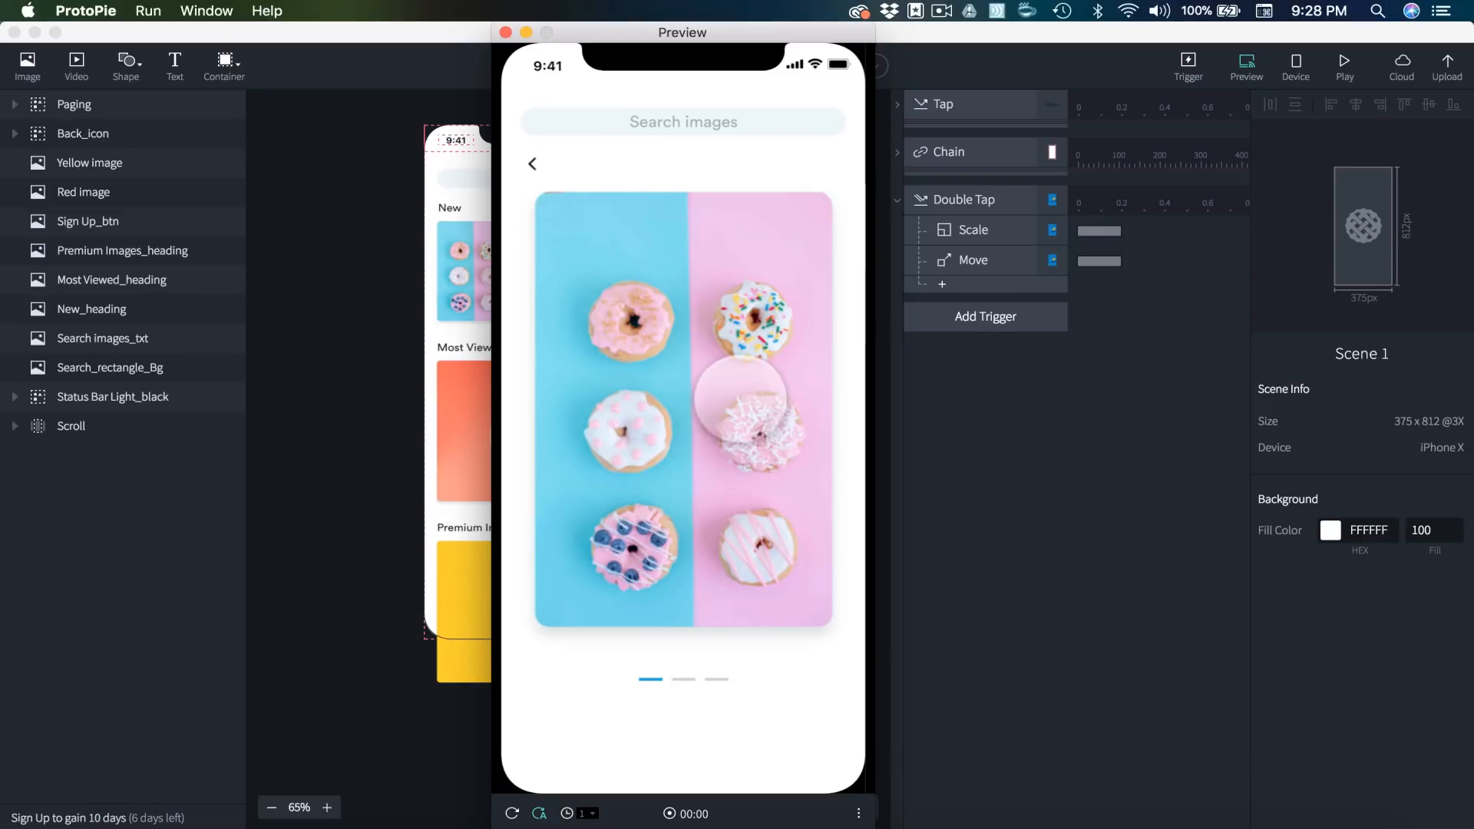
{"action": "left_click_drag", "start_coordinate": [765, 413], "coordinate": [526, 411]}
{"action": "double_click", "coordinate": [712, 402]}
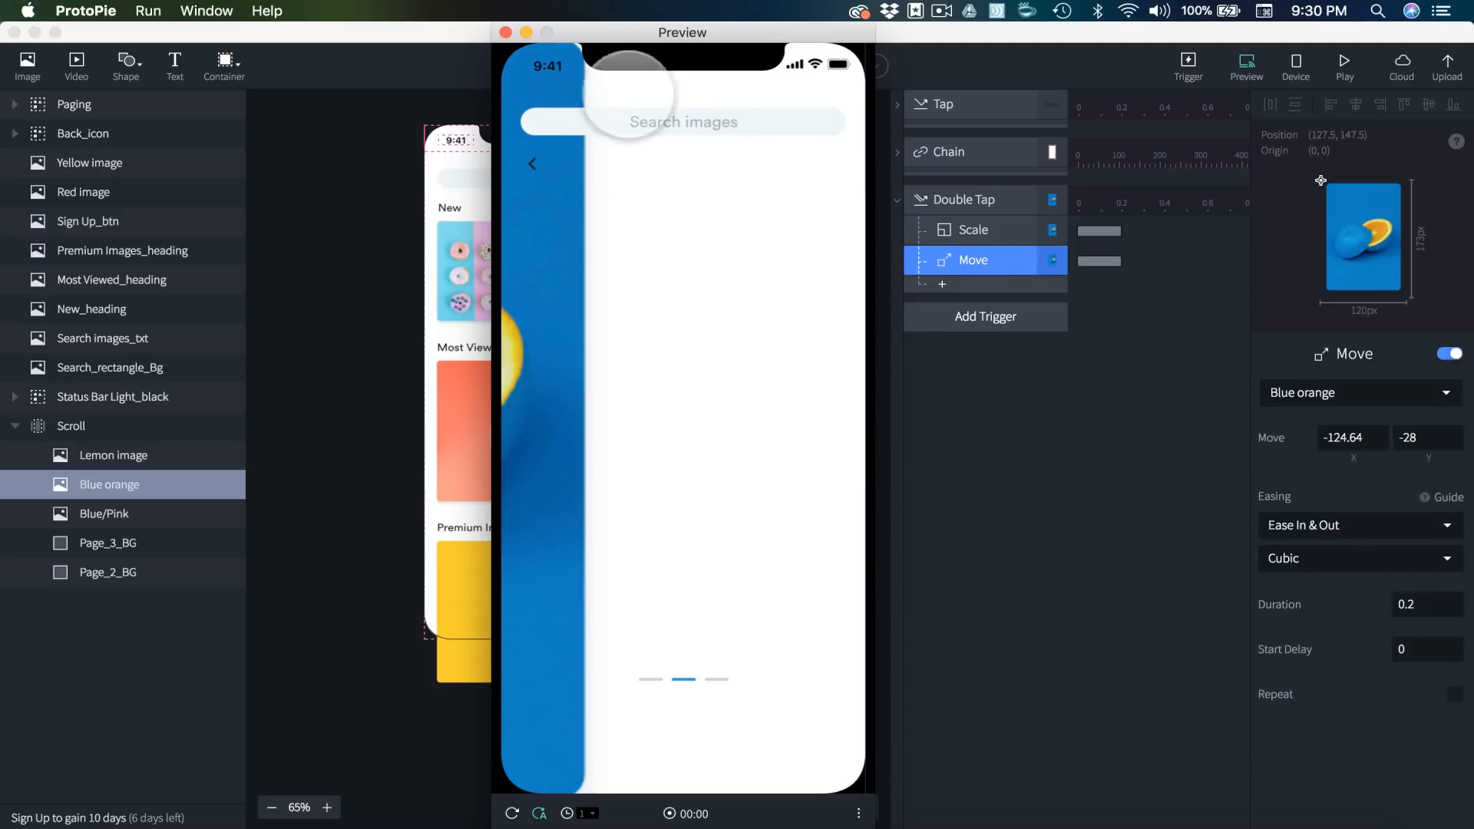
{"action": "left_click", "coordinate": [505, 32]}
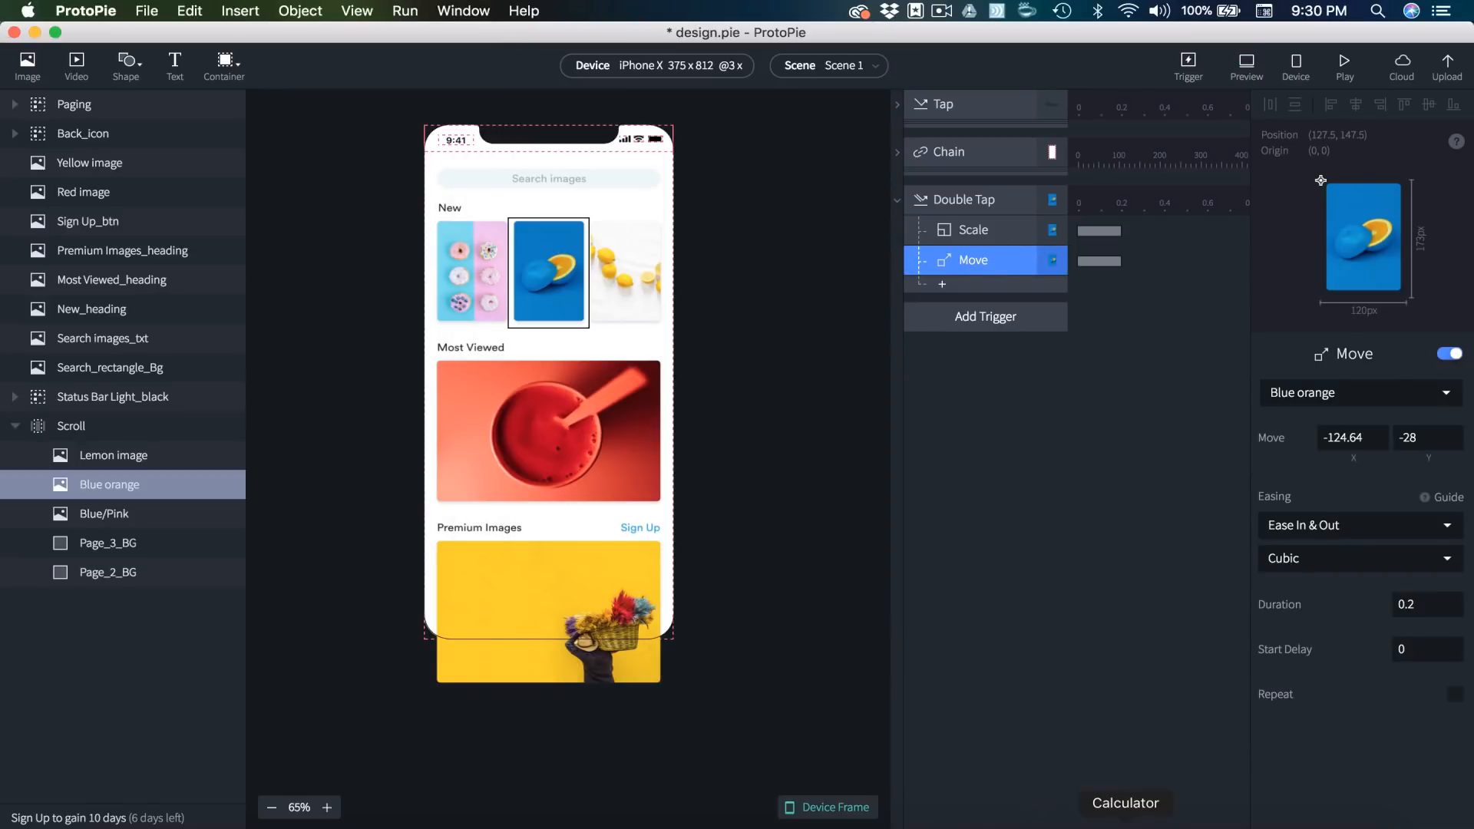
- Calculate -124.64 plus 375 in Calculator to offset the image's X position by one screen width
{"action": "left_click", "coordinate": [1127, 819]}
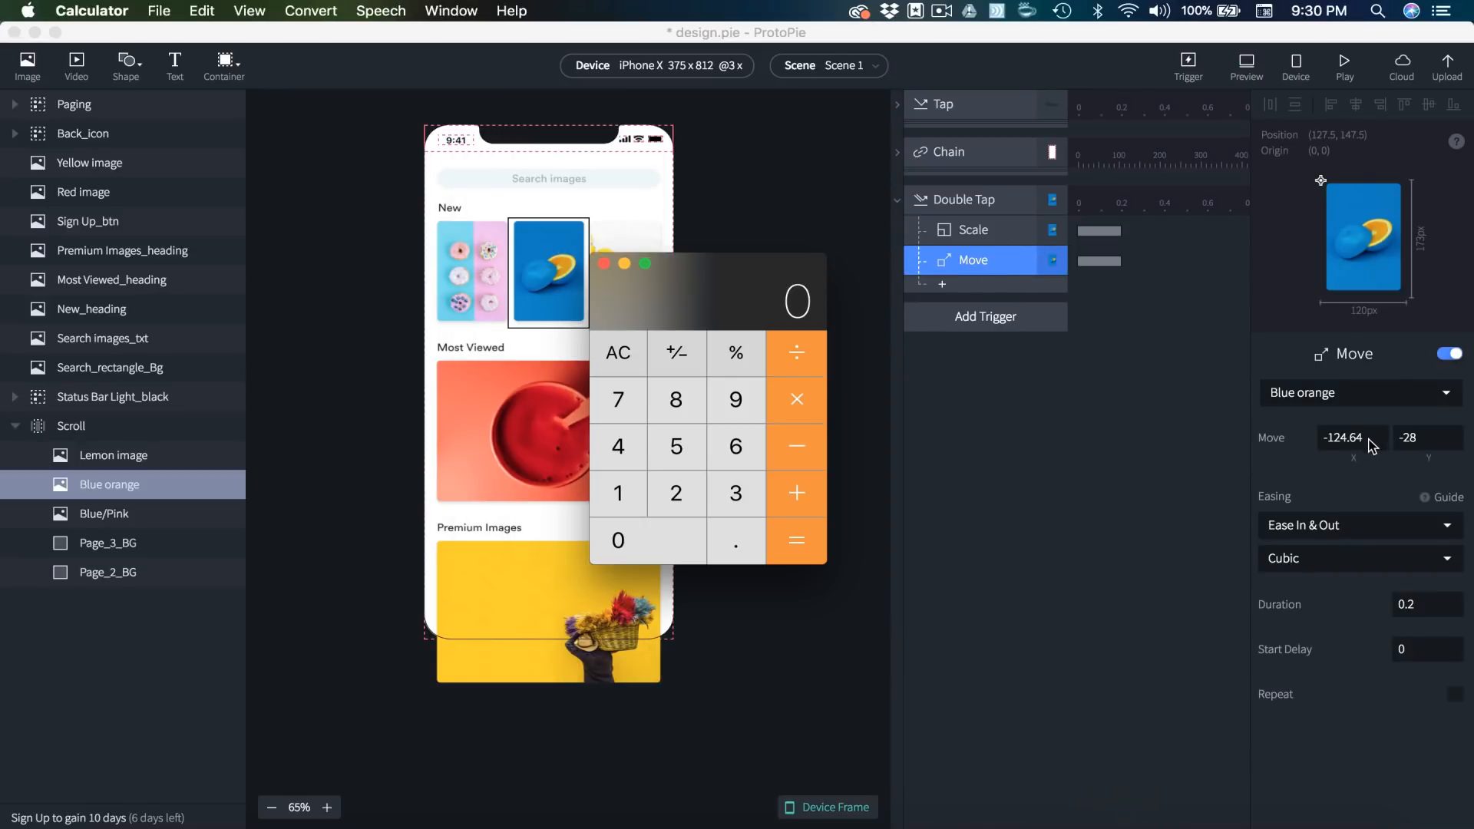
{"action": "left_click", "coordinate": [633, 494]}
{"action": "left_click", "coordinate": [672, 497]}
{"action": "left_click", "coordinate": [623, 454]}
{"action": "left_click", "coordinate": [733, 536]}
{"action": "left_click", "coordinate": [737, 457]}
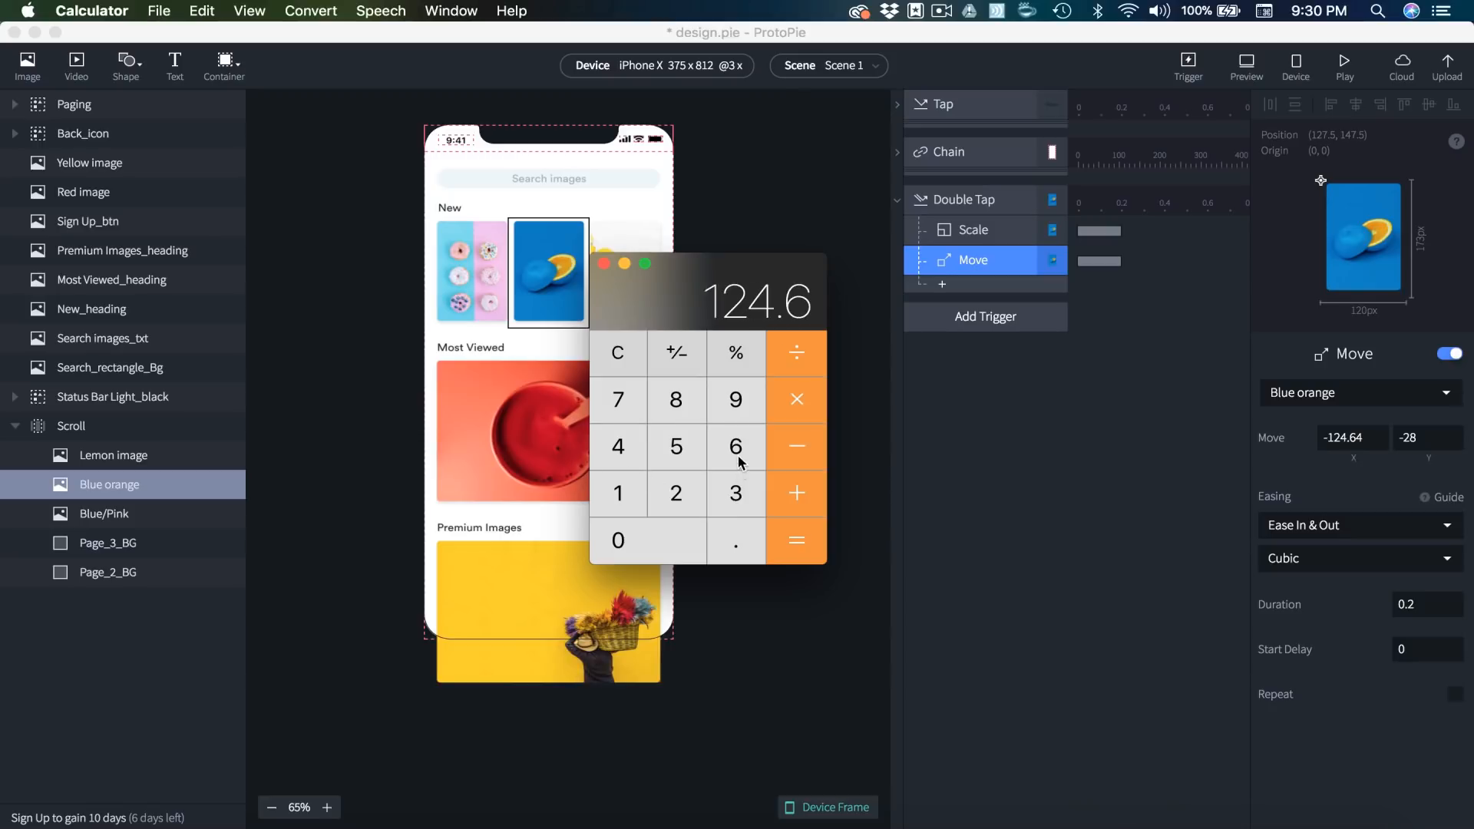
{"action": "left_click", "coordinate": [601, 459]}
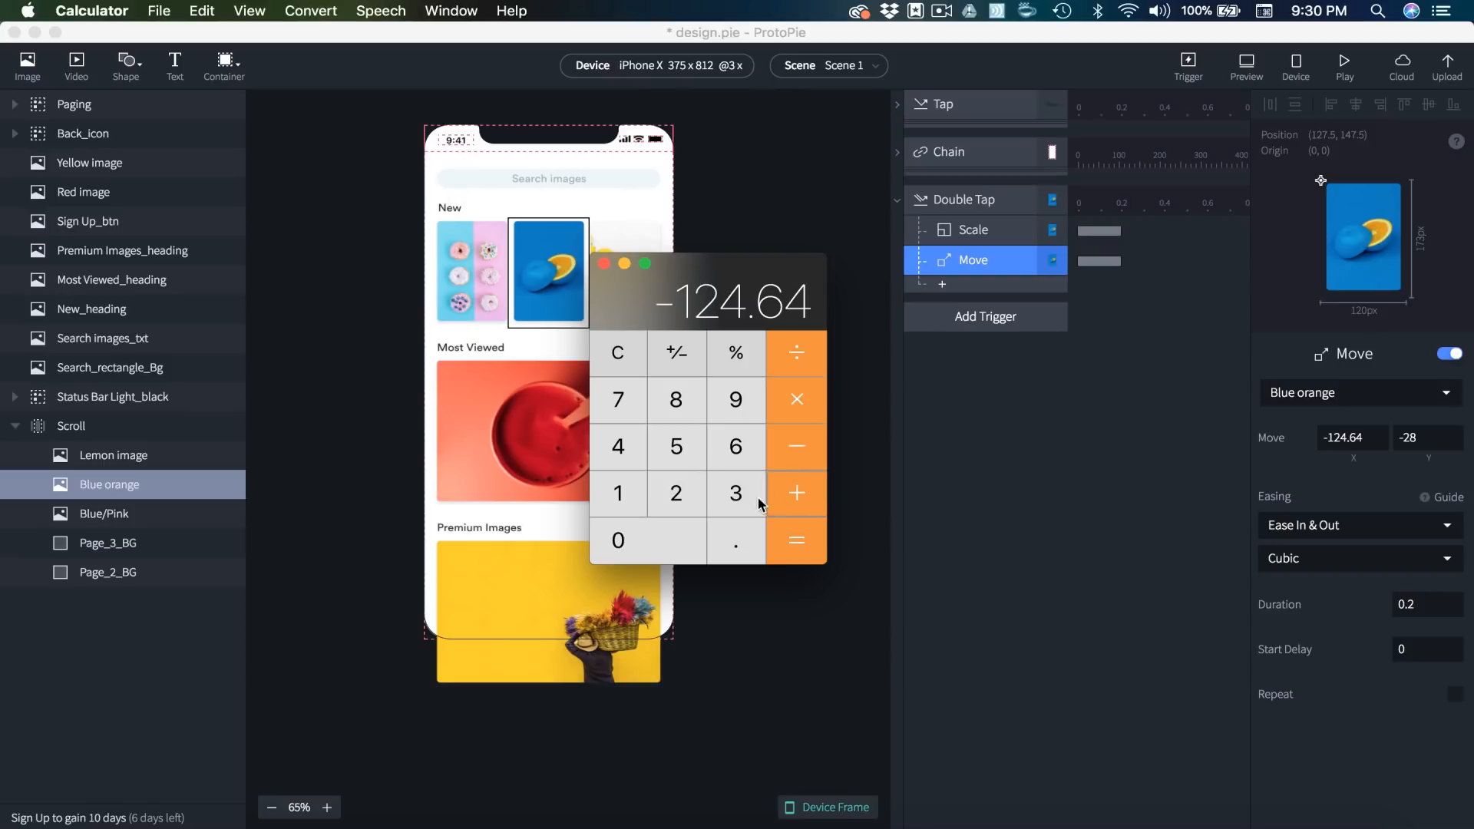
{"action": "left_click", "coordinate": [733, 498]}
{"action": "left_click", "coordinate": [618, 400]}
{"action": "left_click", "coordinate": [675, 447]}
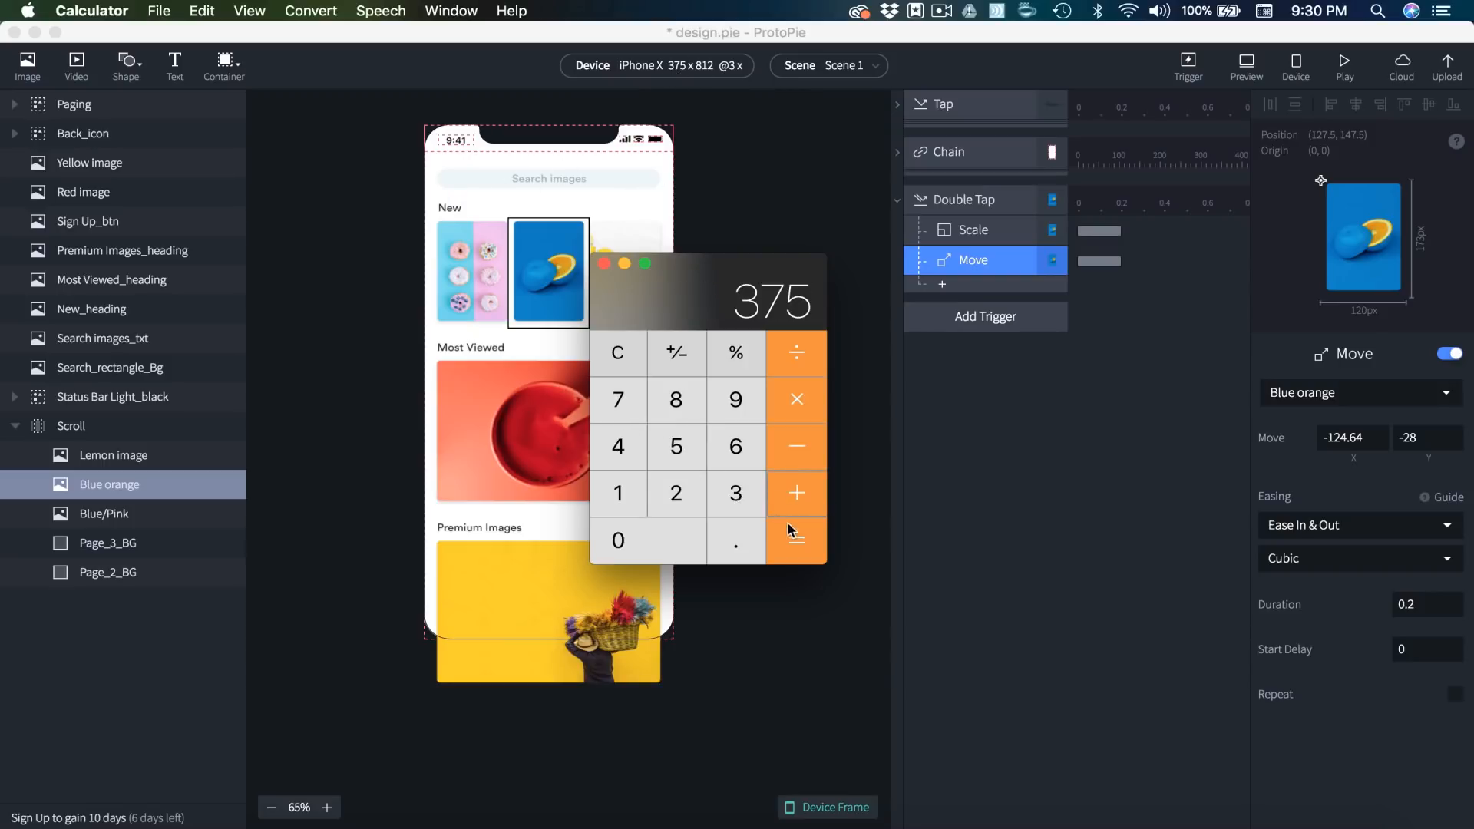
{"action": "left_click", "coordinate": [797, 541]}
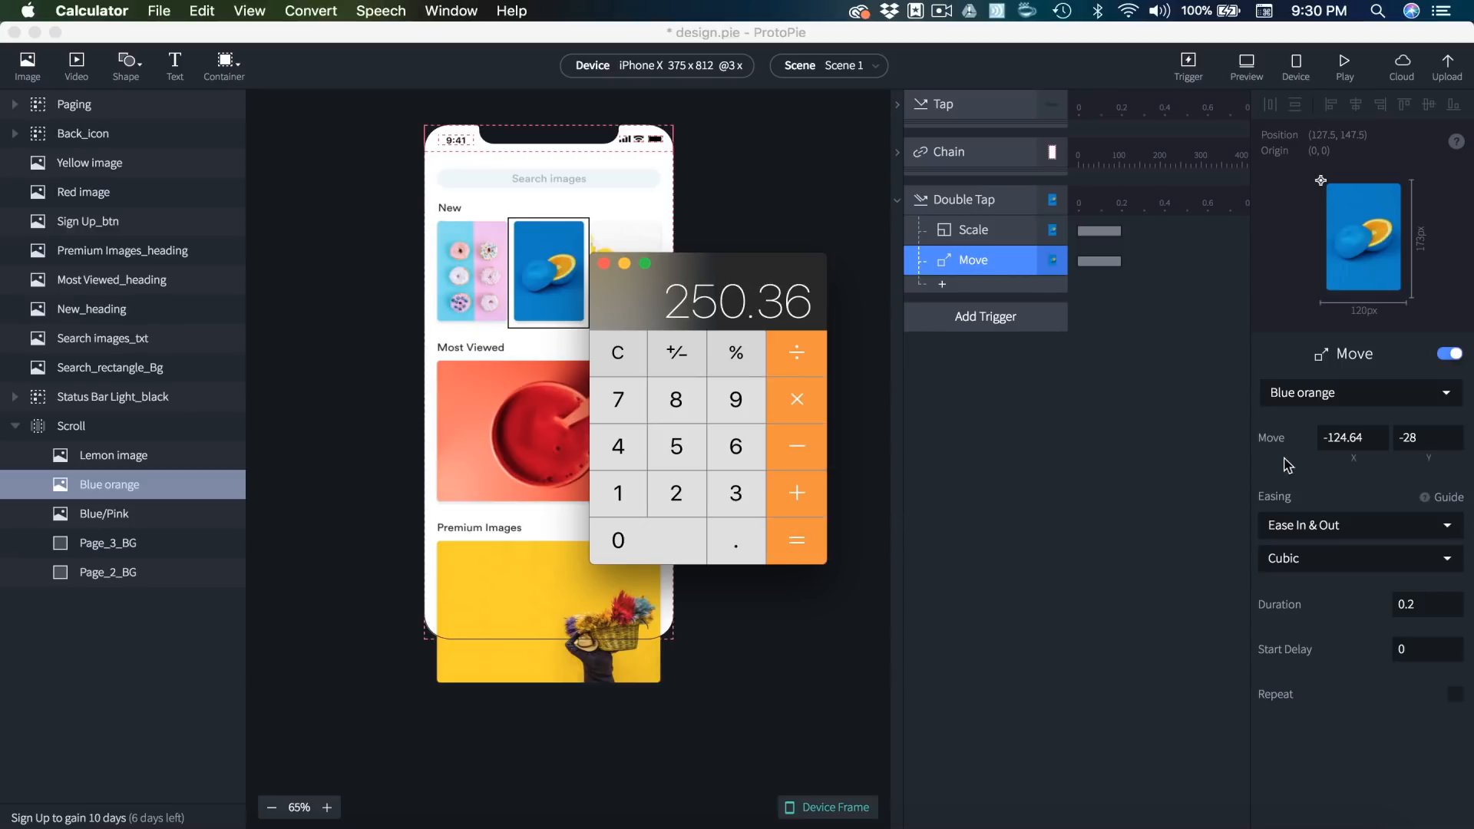
- Set the X value of the Double Tap Move response to 250.36
{"action": "double_click", "coordinate": [1349, 438]}
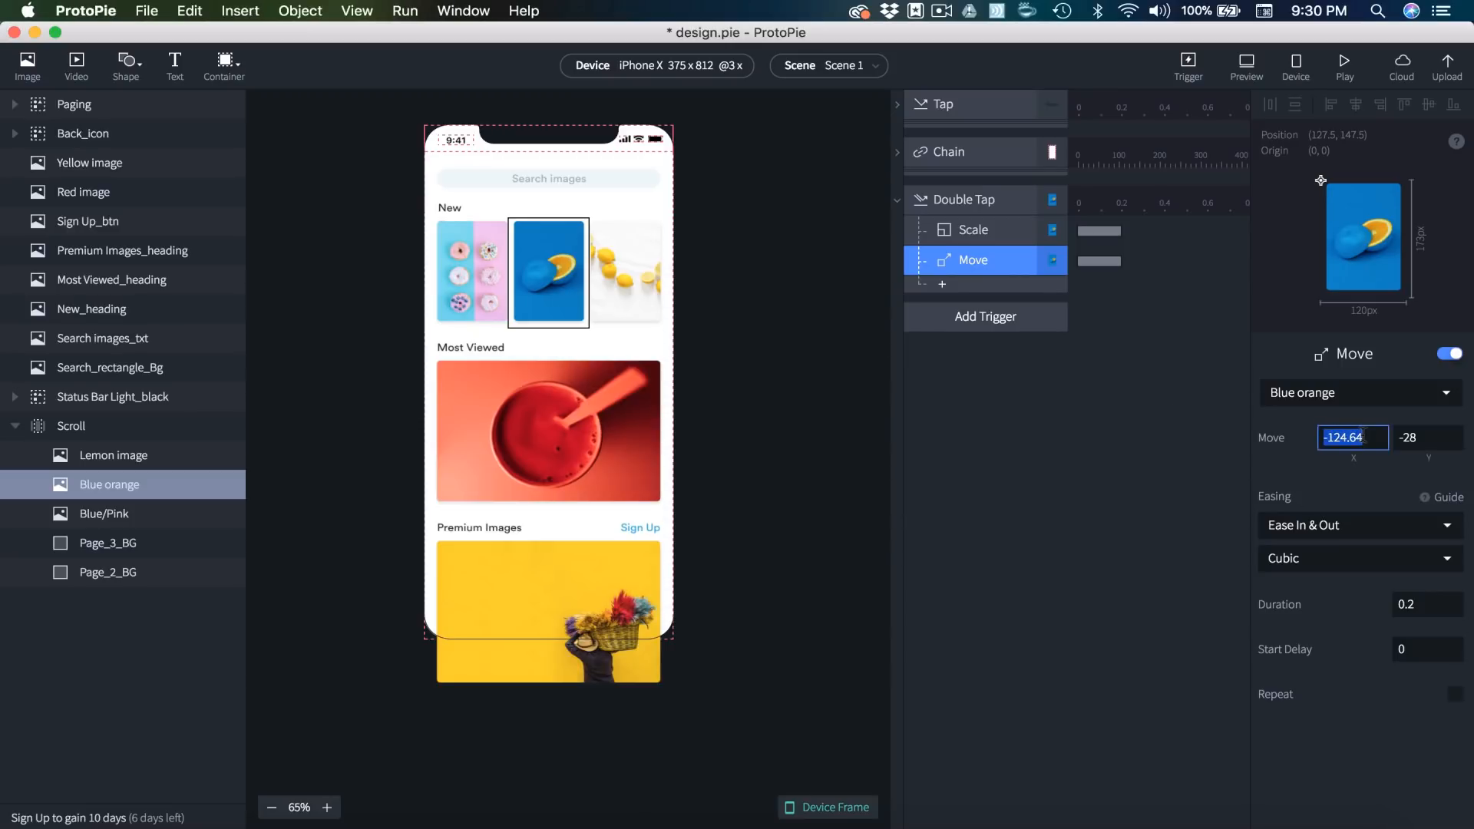
{"action": "type", "text": "250.36"}
{"action": "left_click", "coordinate": [1329, 471]}
- Retest the corrected double-tap enlargement of the Blue orange image in the preview
{"action": "left_click", "coordinate": [1254, 56]}
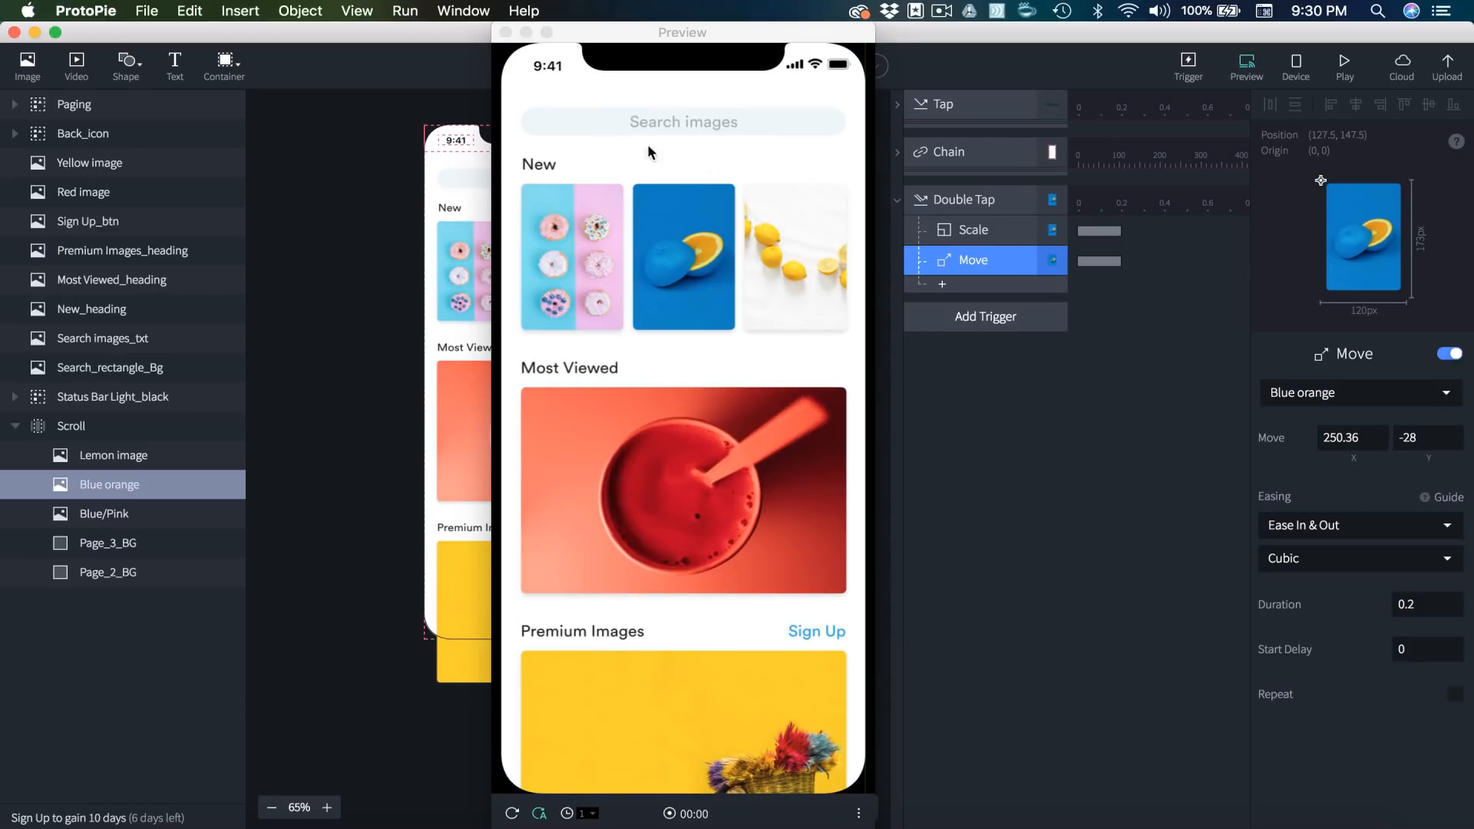
{"action": "left_click", "coordinate": [531, 168]}
{"action": "left_click_drag", "start_coordinate": [697, 445], "coordinate": [674, 450]}
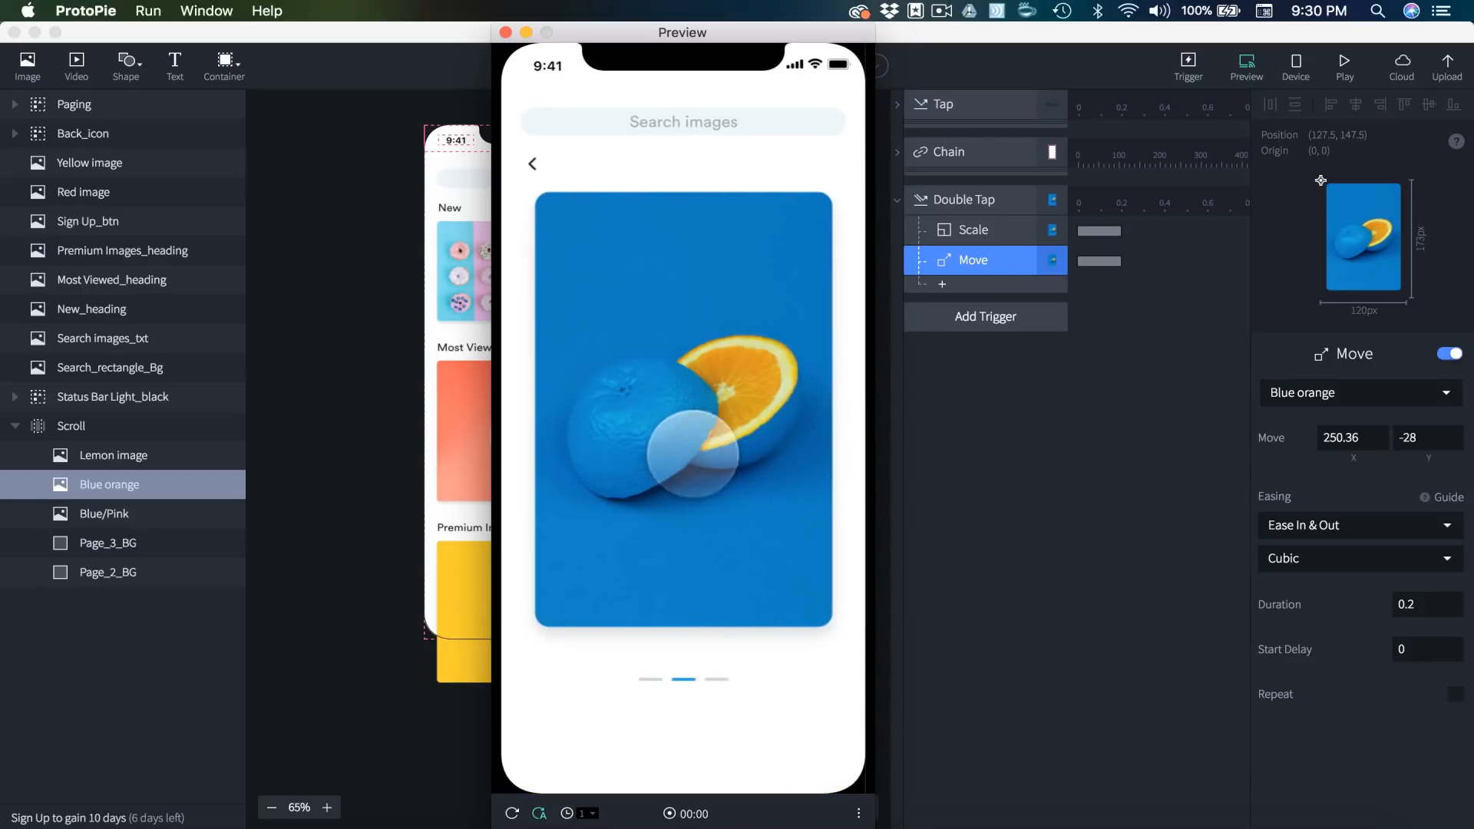
{"action": "double_click", "coordinate": [705, 452]}
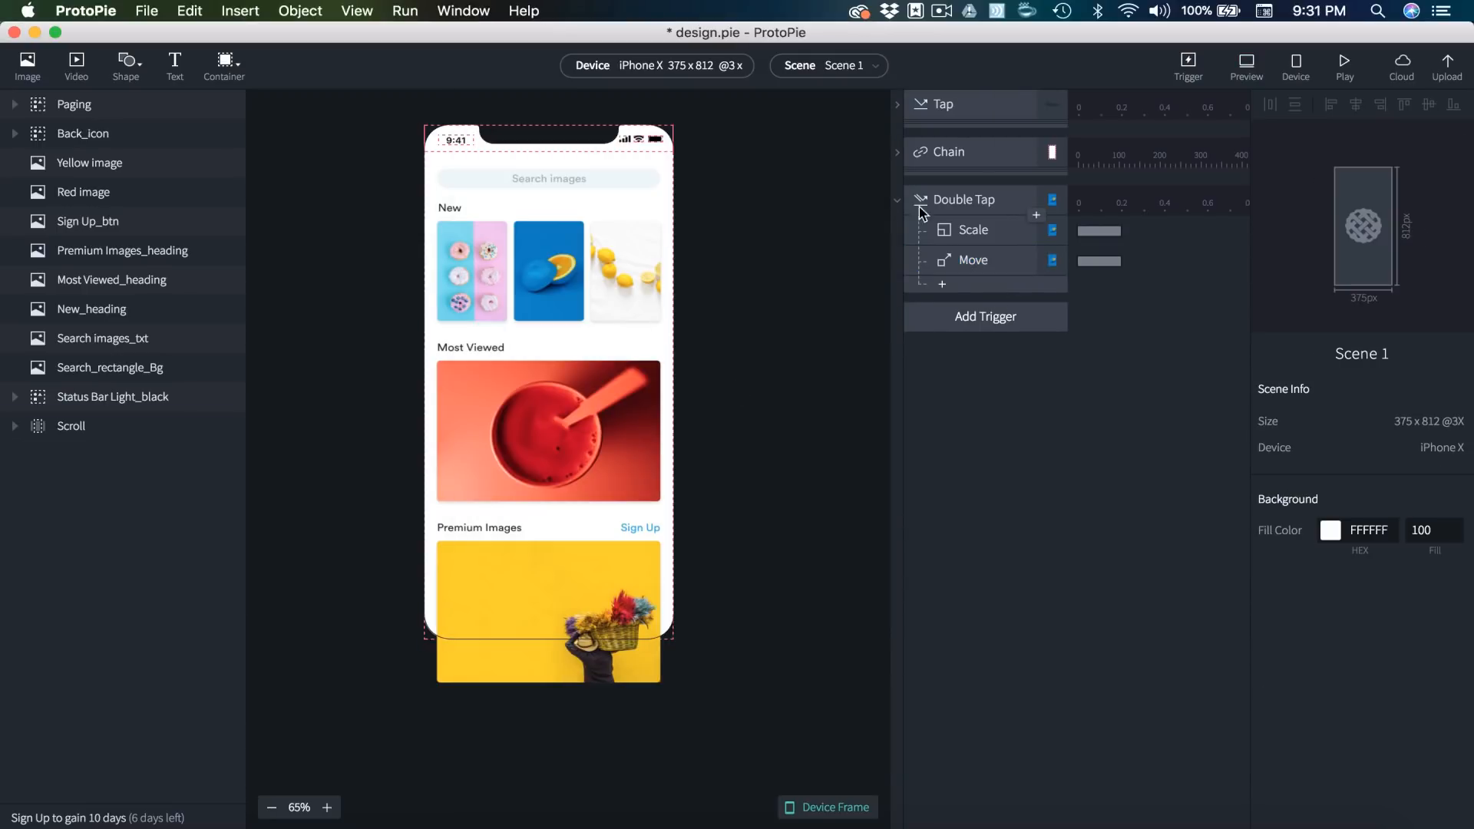
- Add an Opacity response changing to 0 for Search_rectangle_Bg under the Double Tap trigger, and duplicate it for Search images_txt
{"action": "left_click", "coordinate": [943, 289]}
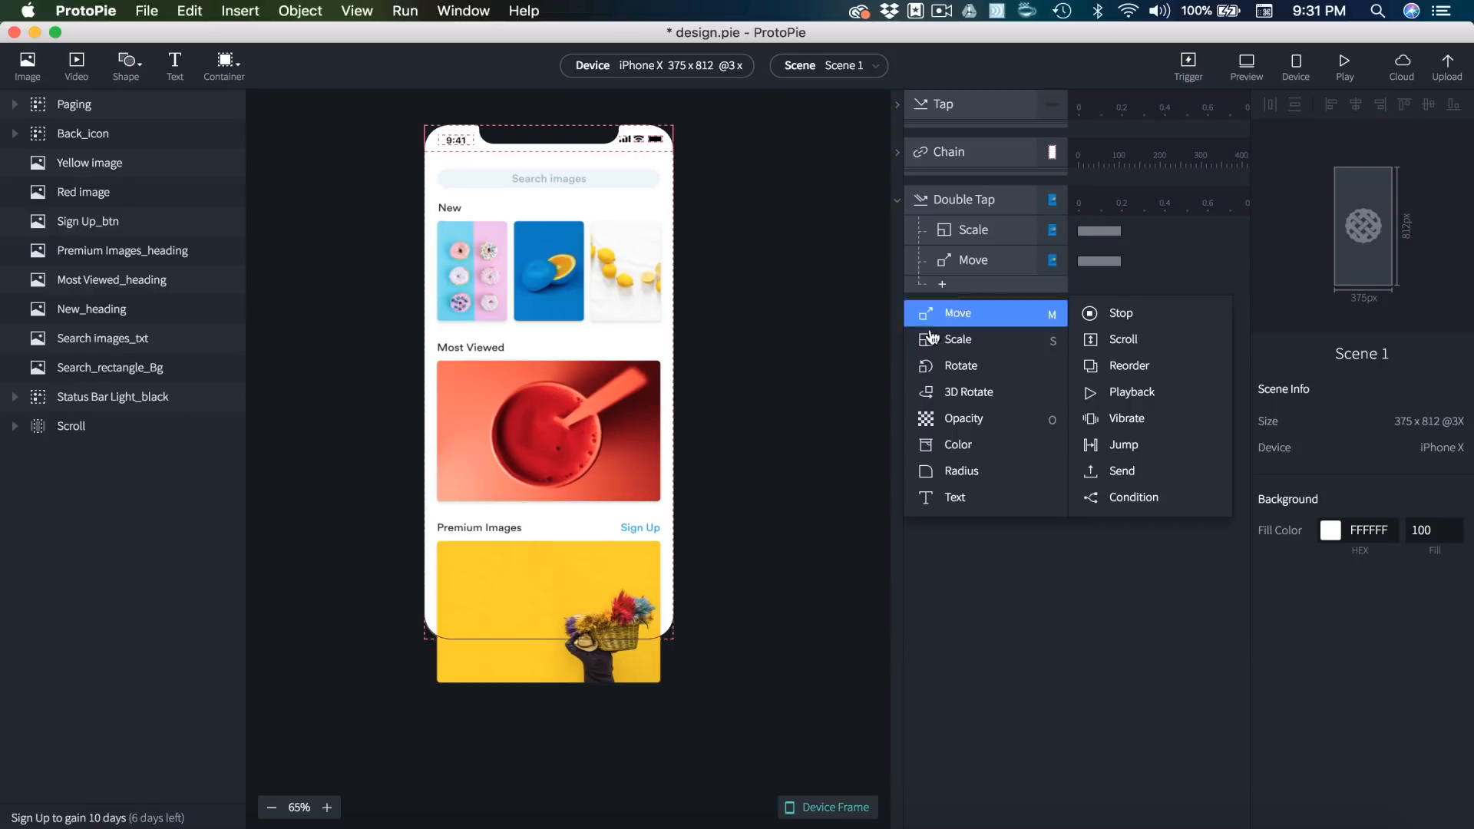
{"action": "left_click", "coordinate": [981, 419]}
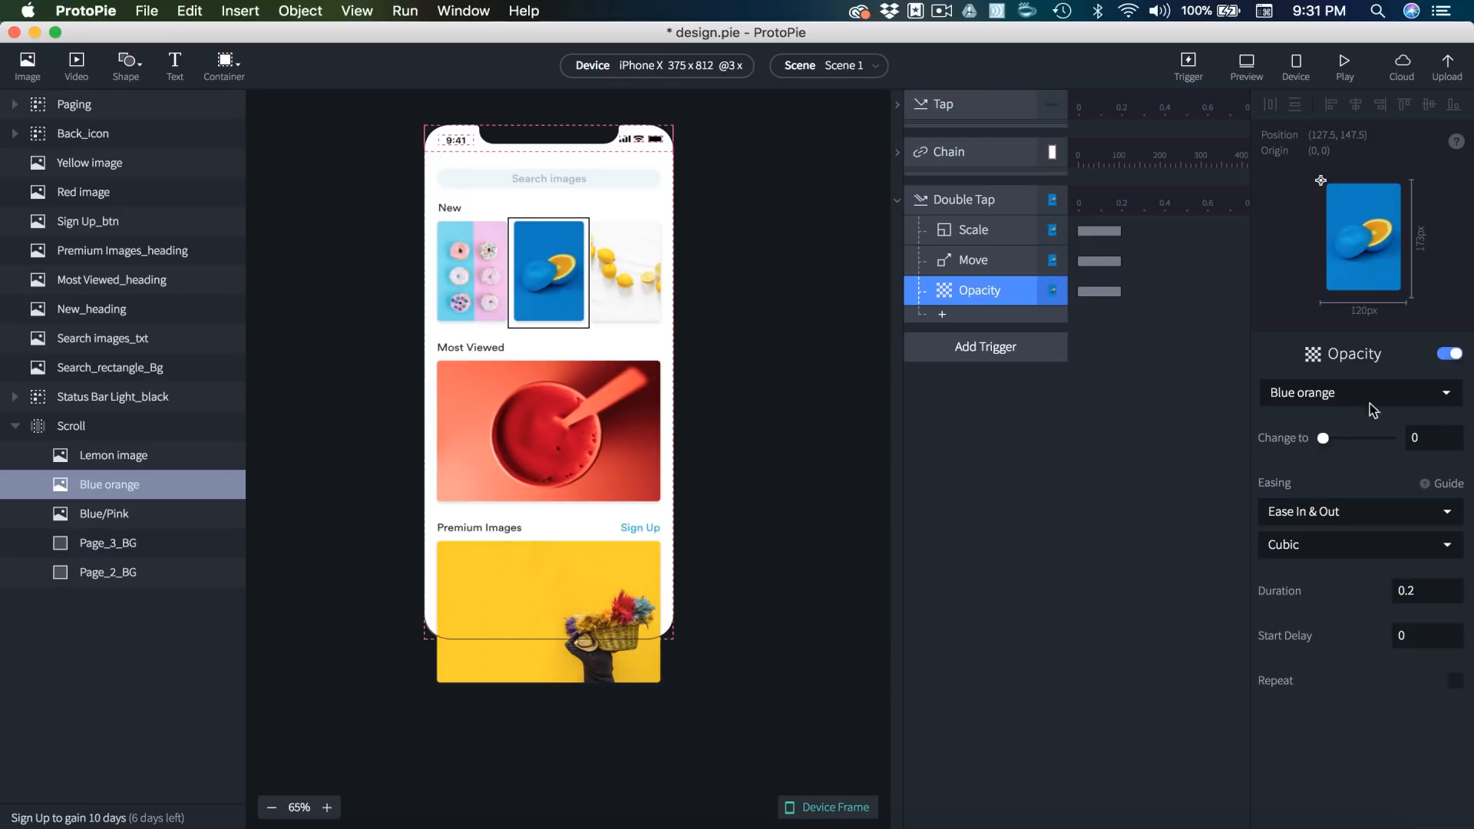
{"action": "left_click", "coordinate": [1336, 394]}
{"action": "scroll", "coordinate": [1314, 390], "scroll_direction": "up", "scroll_amount": 4}
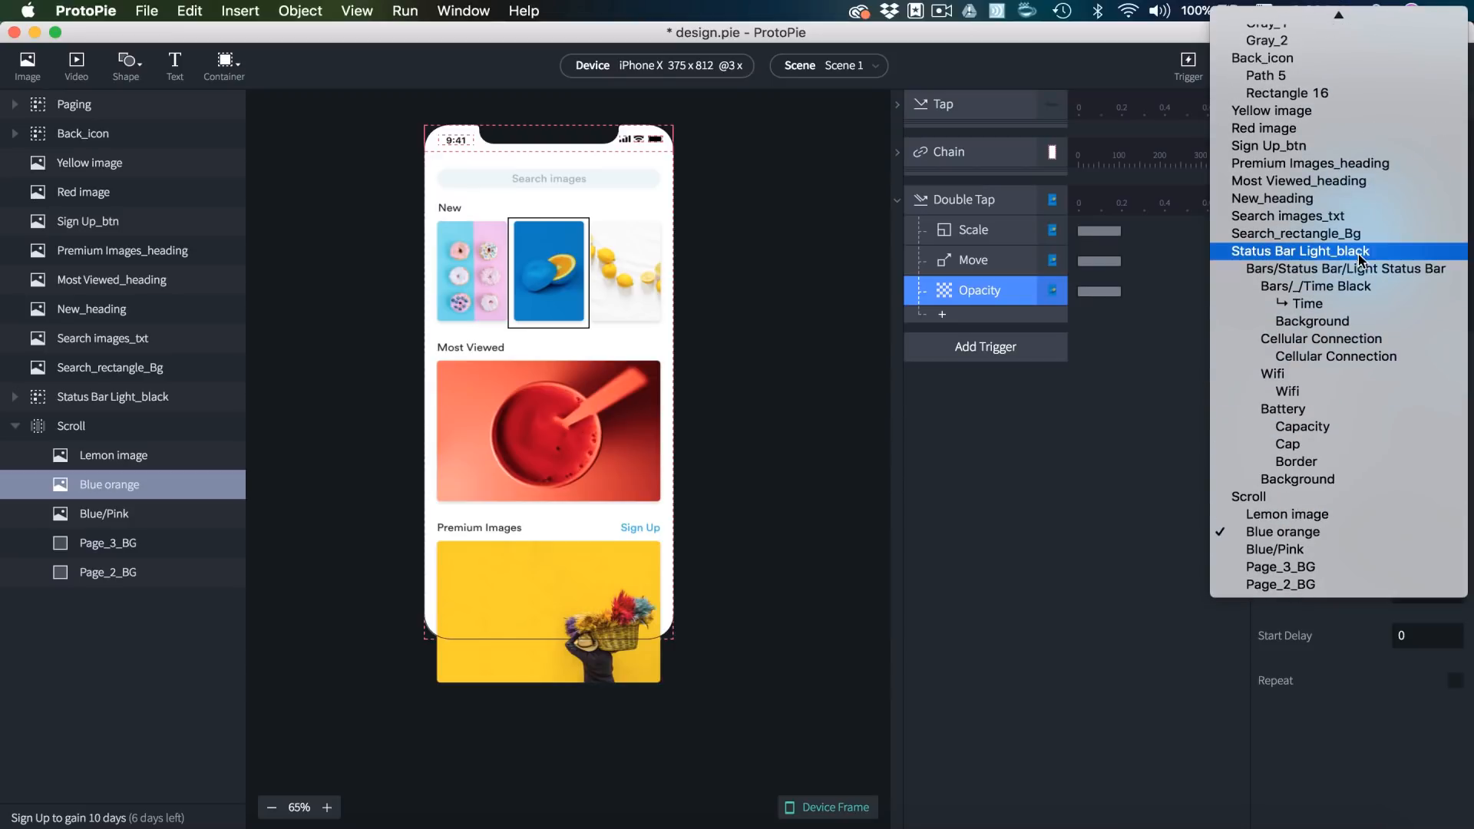
{"action": "left_click", "coordinate": [1318, 234]}
{"action": "key", "text": "super+d"}
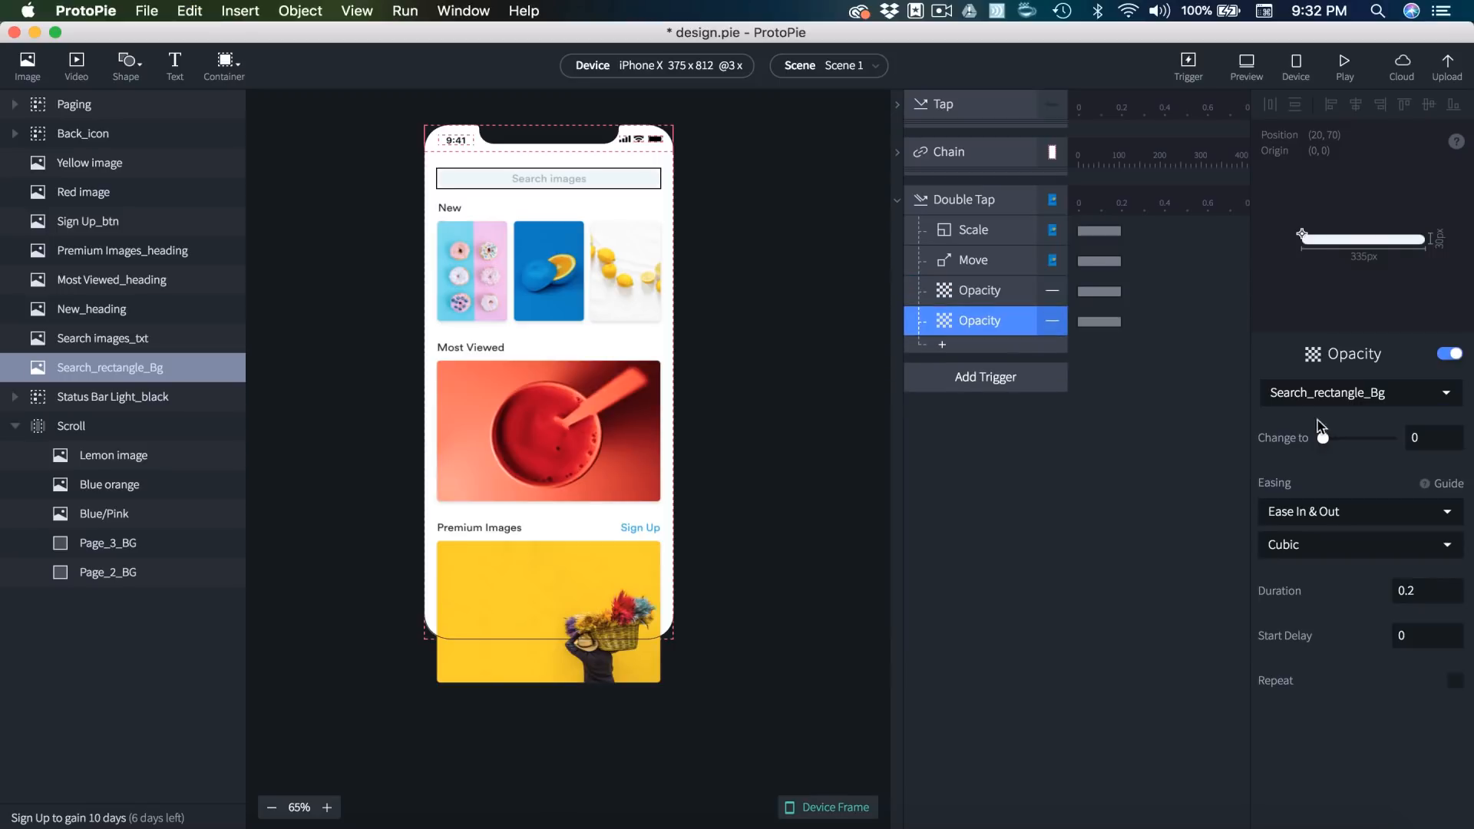
{"action": "left_click", "coordinate": [1339, 393]}
{"action": "left_click", "coordinate": [1305, 374]}
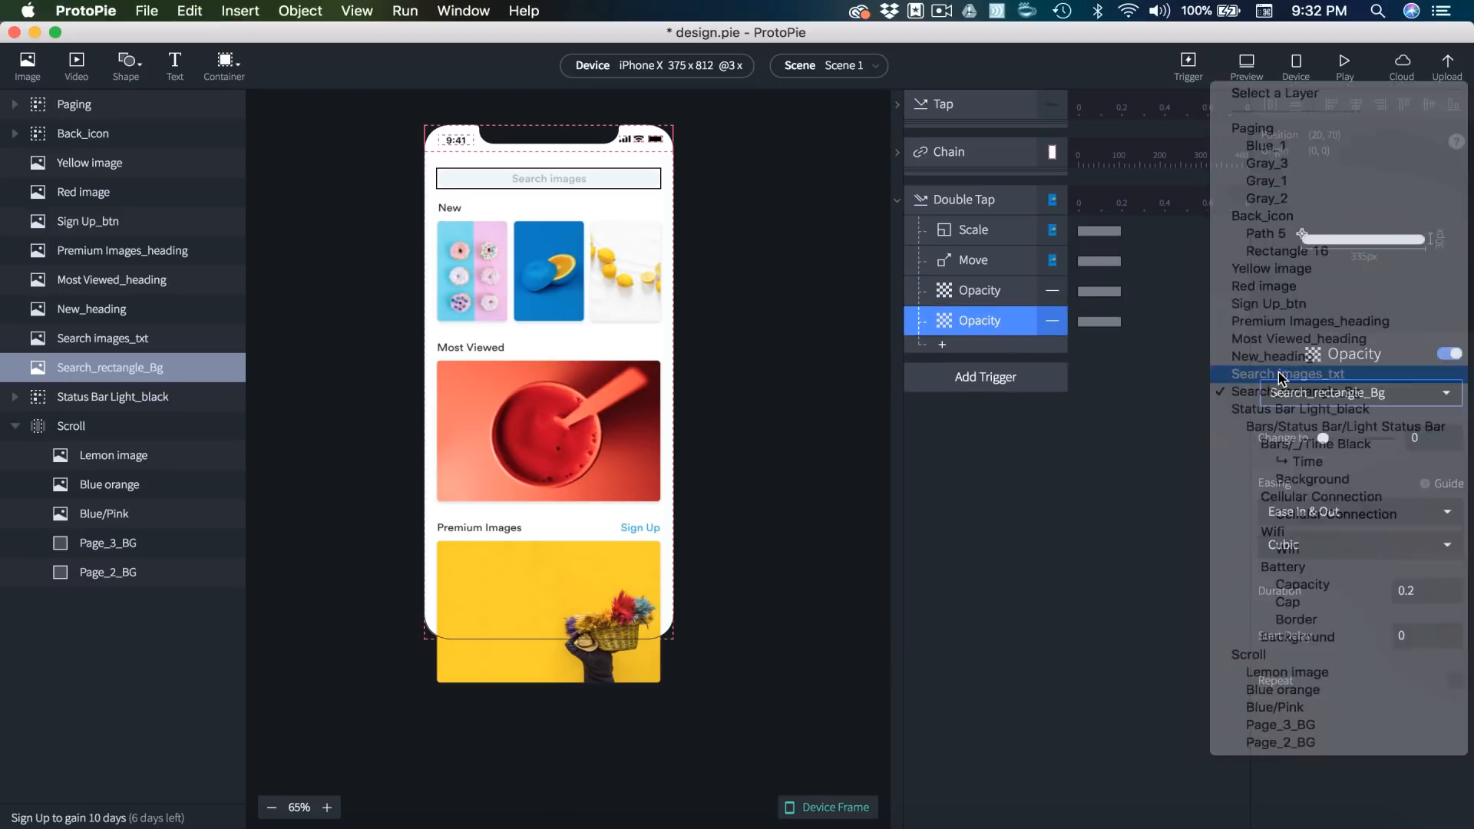
- Duplicate the Double Tap Opacity response for the Paging layer and again for Back_icon, both changing to 0
{"action": "left_click", "coordinate": [987, 326]}
{"action": "key", "text": "super+d"}
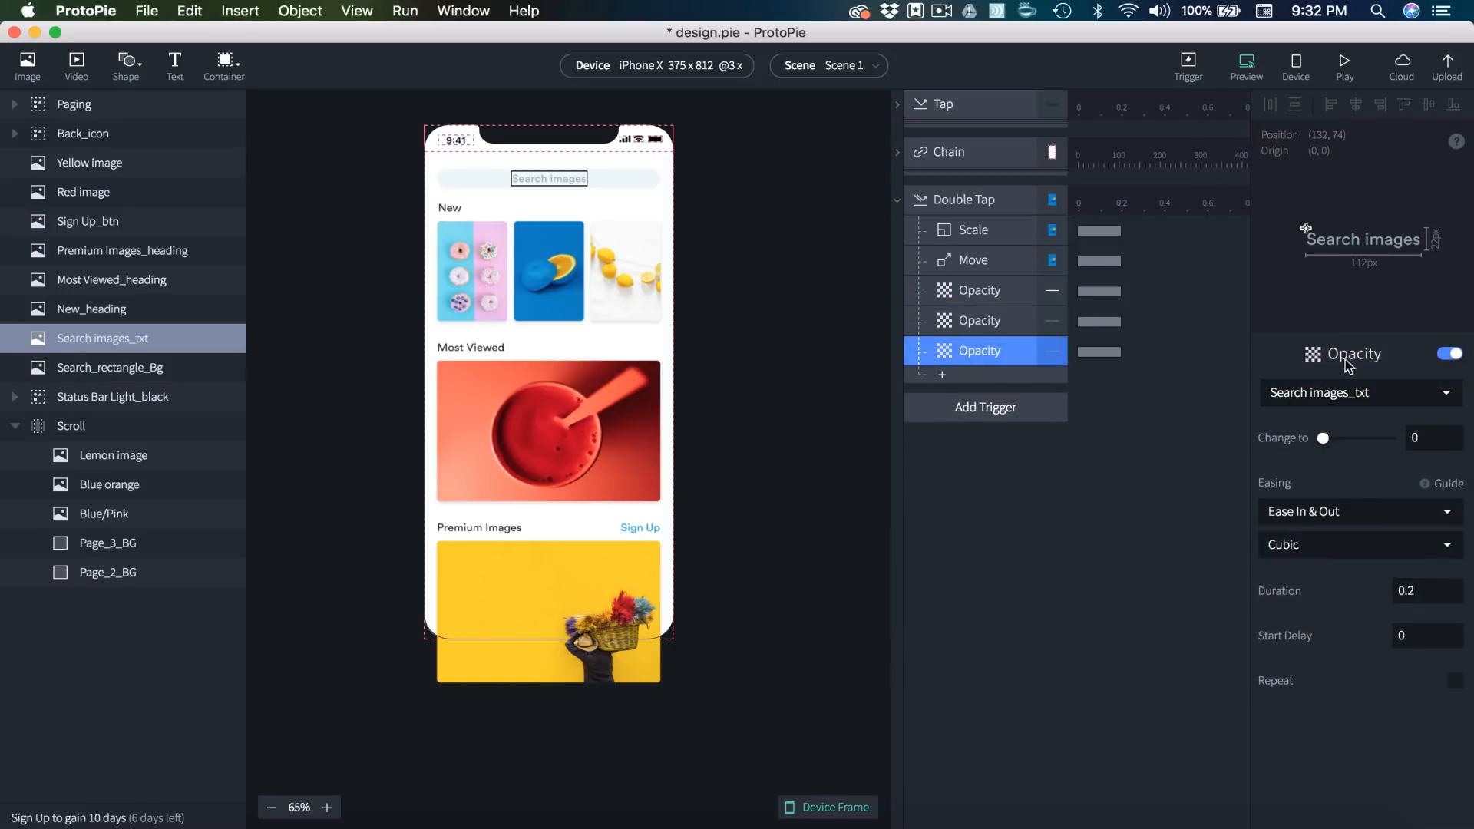
{"action": "left_click", "coordinate": [1344, 393]}
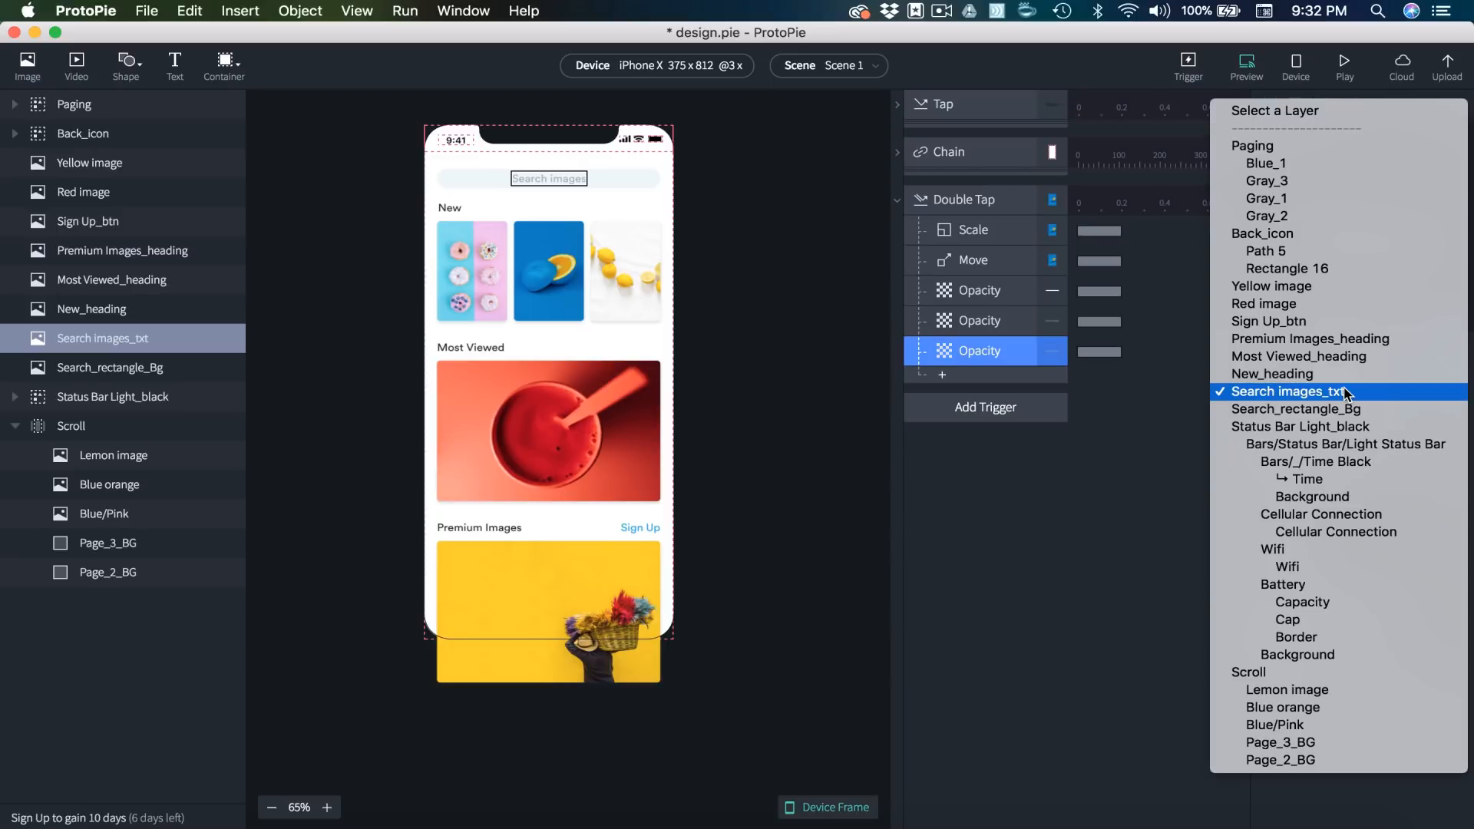
{"action": "left_click", "coordinate": [1251, 146]}
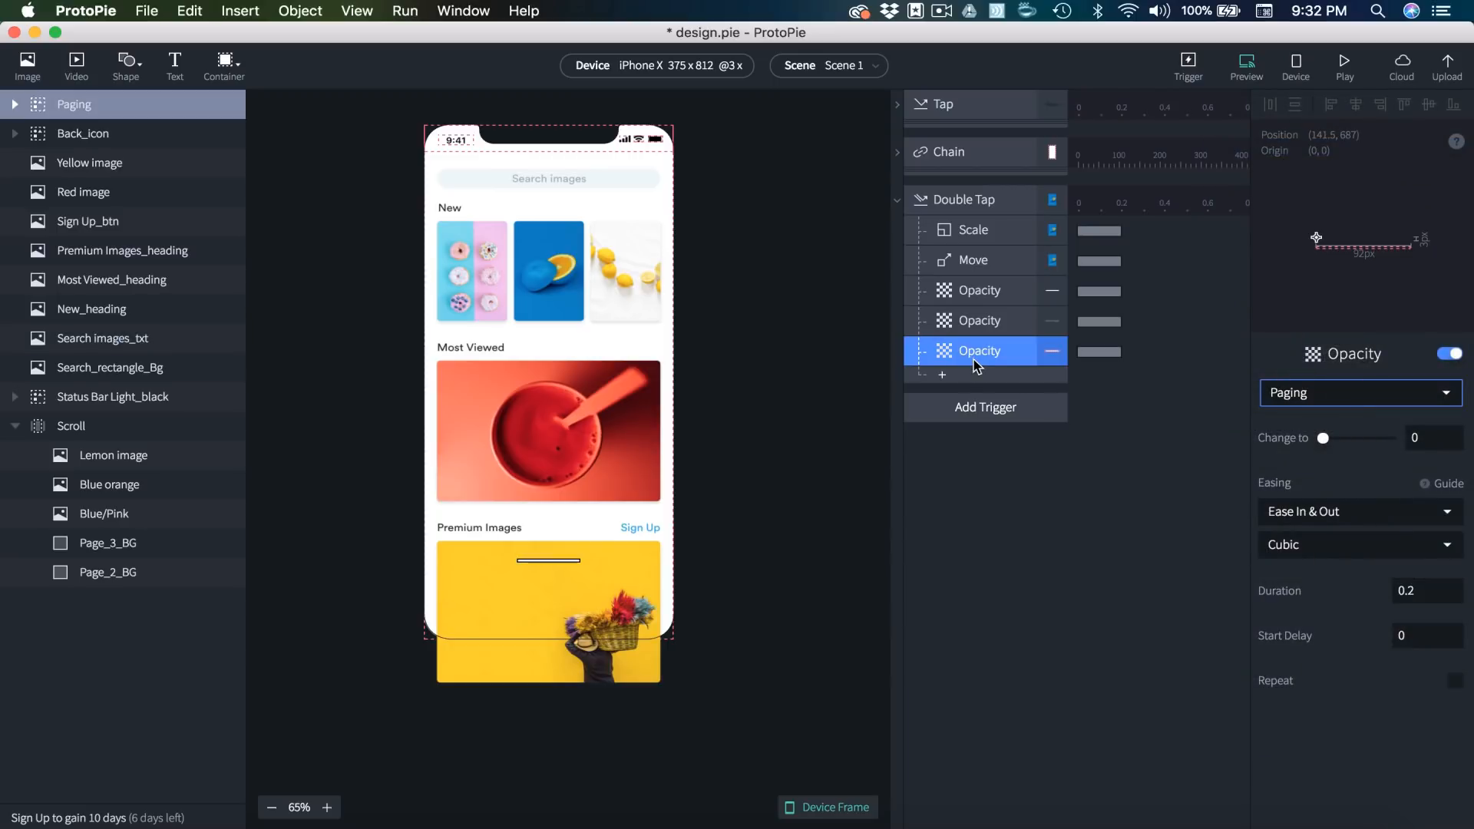
{"action": "key", "text": "super+d"}
{"action": "left_click", "coordinate": [1298, 398]}
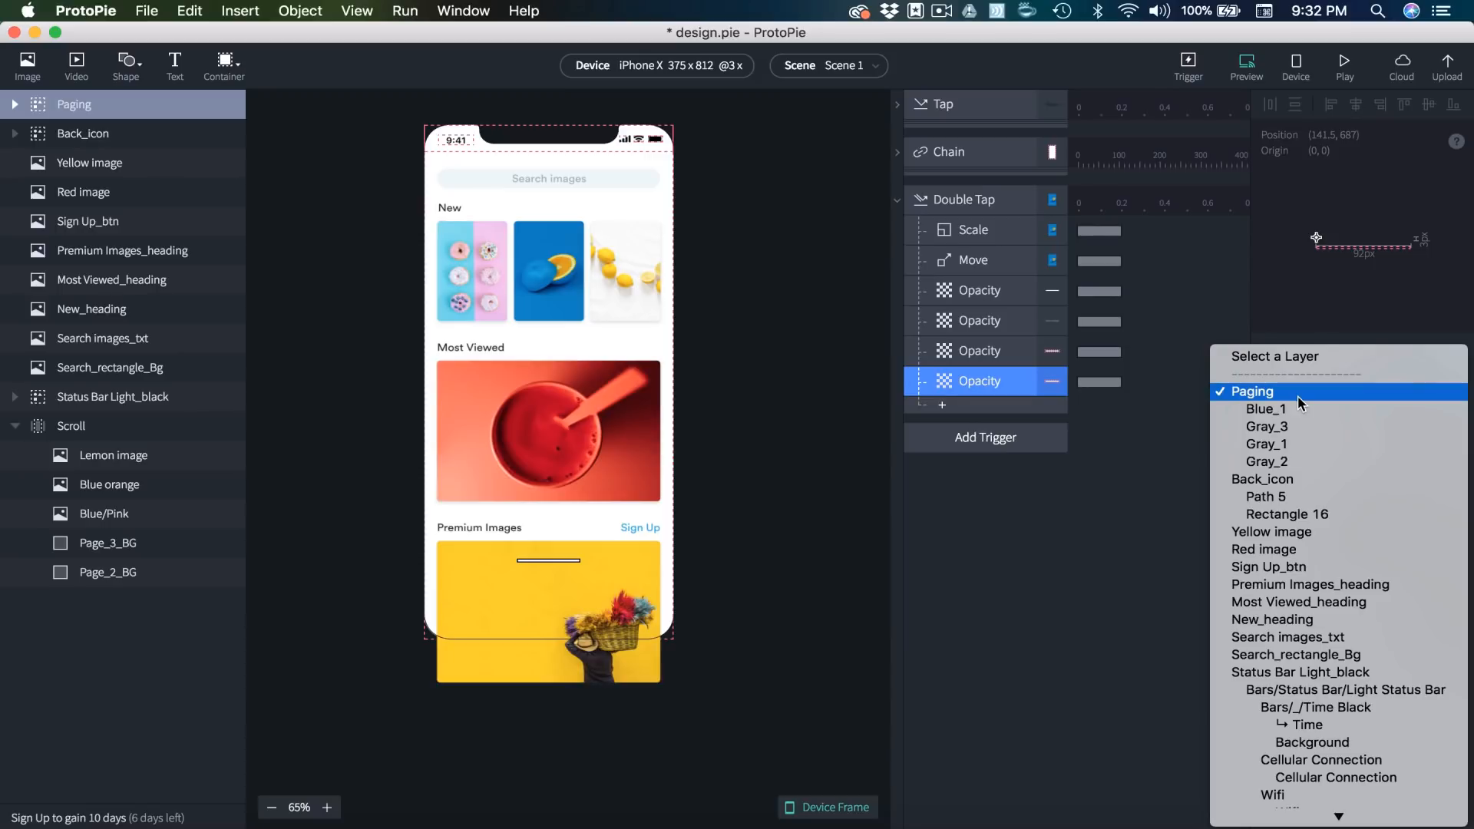
{"action": "left_click", "coordinate": [1299, 479]}
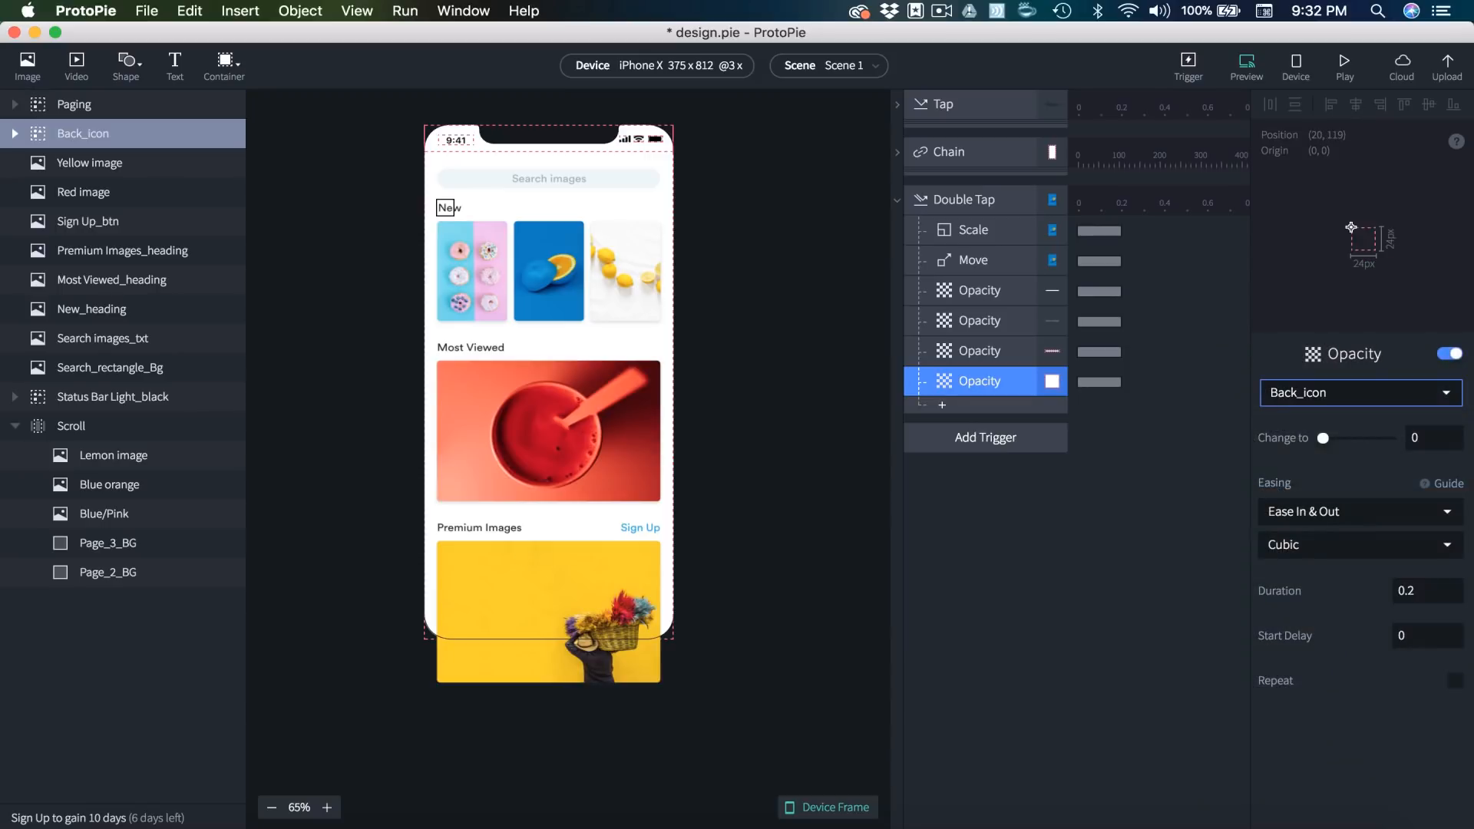
- Preview the prototype, swipe to the Blue orange image and double-tap it to test the layer fades
{"action": "key", "text": "super+p"}
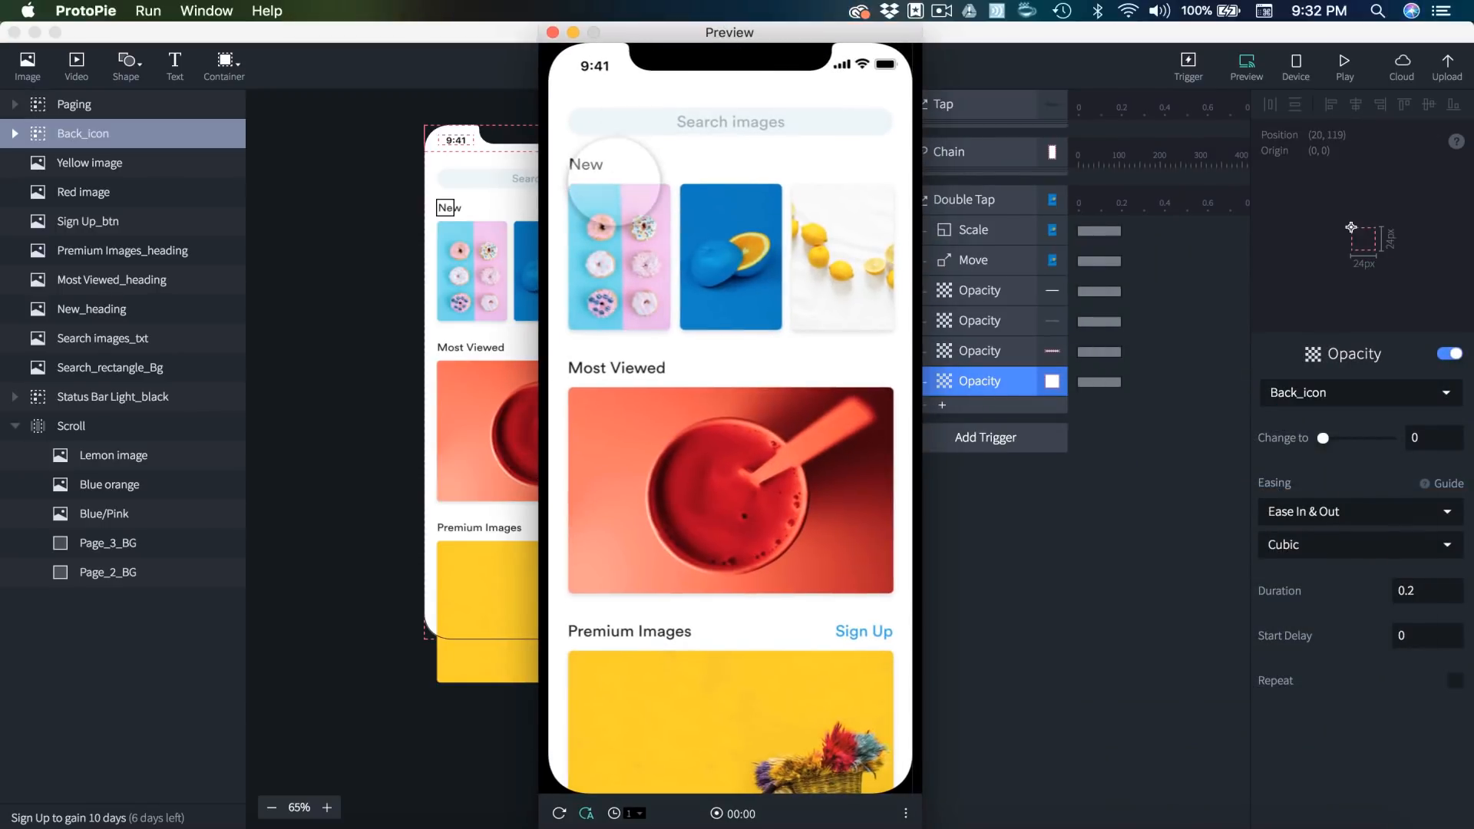
{"action": "left_click_drag", "start_coordinate": [801, 335], "coordinate": [691, 380]}
{"action": "double_click", "coordinate": [754, 399]}
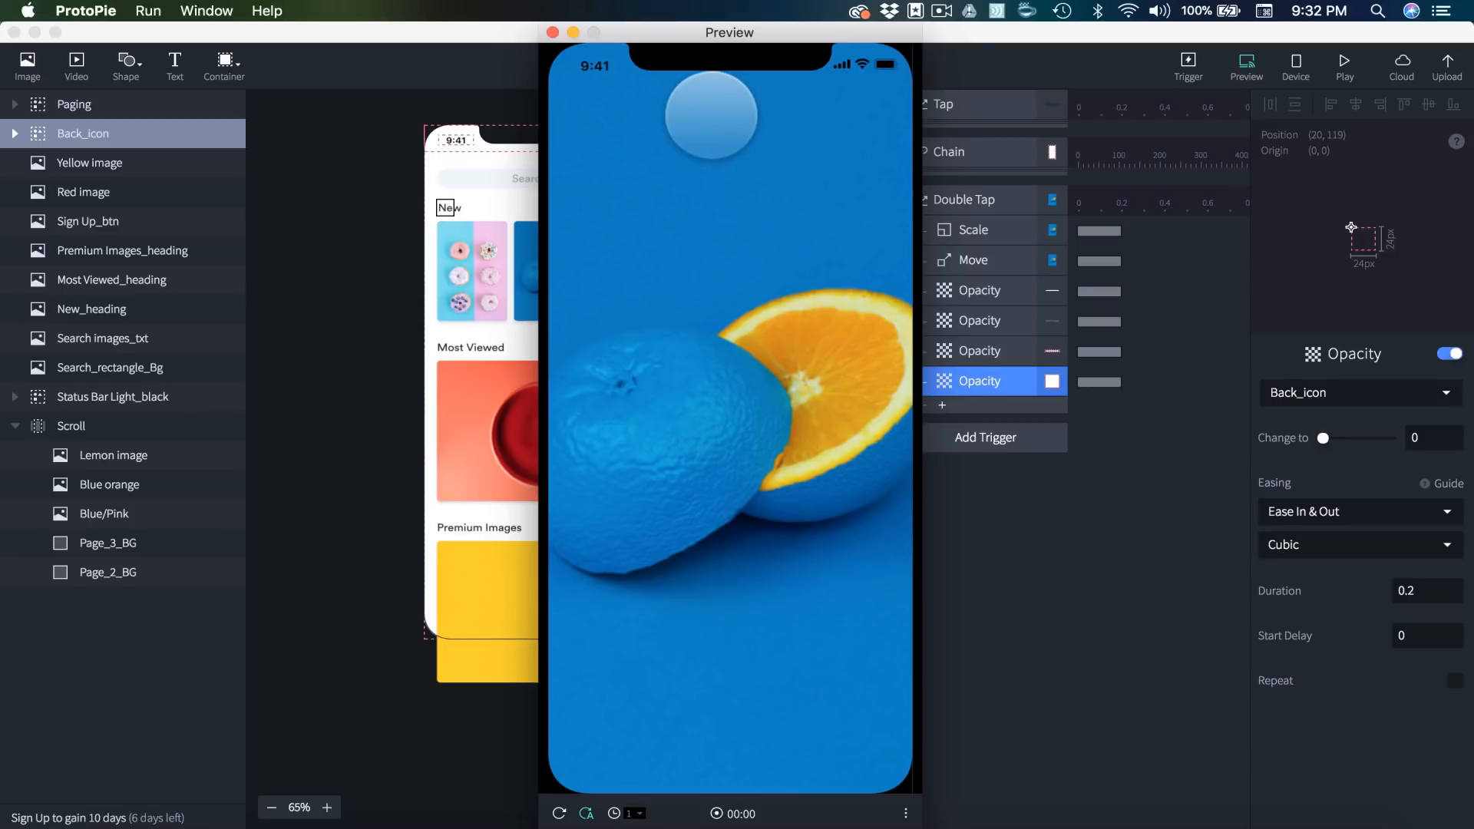
{"action": "left_click", "coordinate": [378, 207]}
- Copy the Status Bar Dark group from Scene 3 into Scene 1 and set its opacity to 0
{"action": "left_click", "coordinate": [827, 65]}
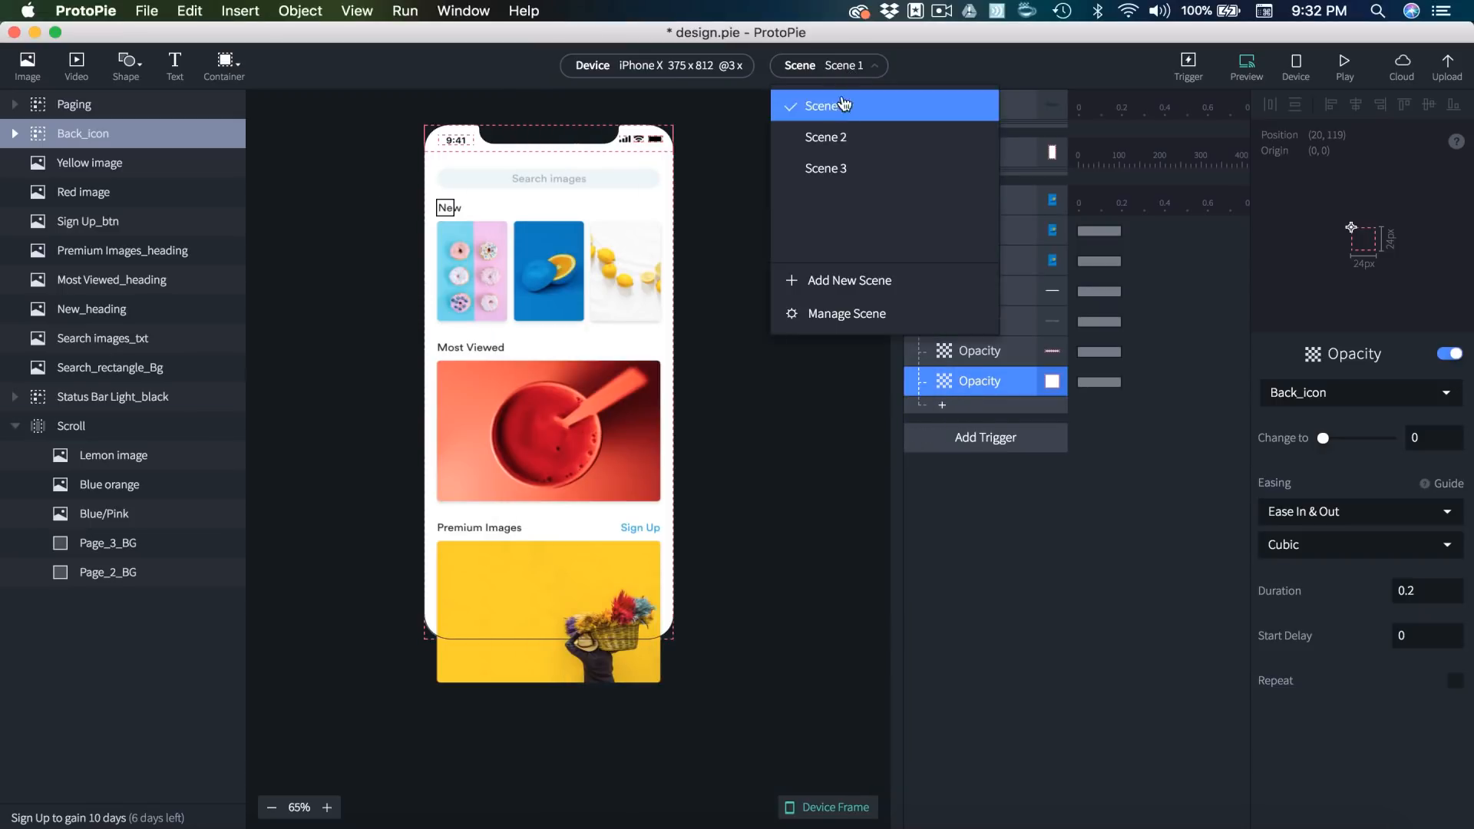
{"action": "left_click", "coordinate": [828, 164]}
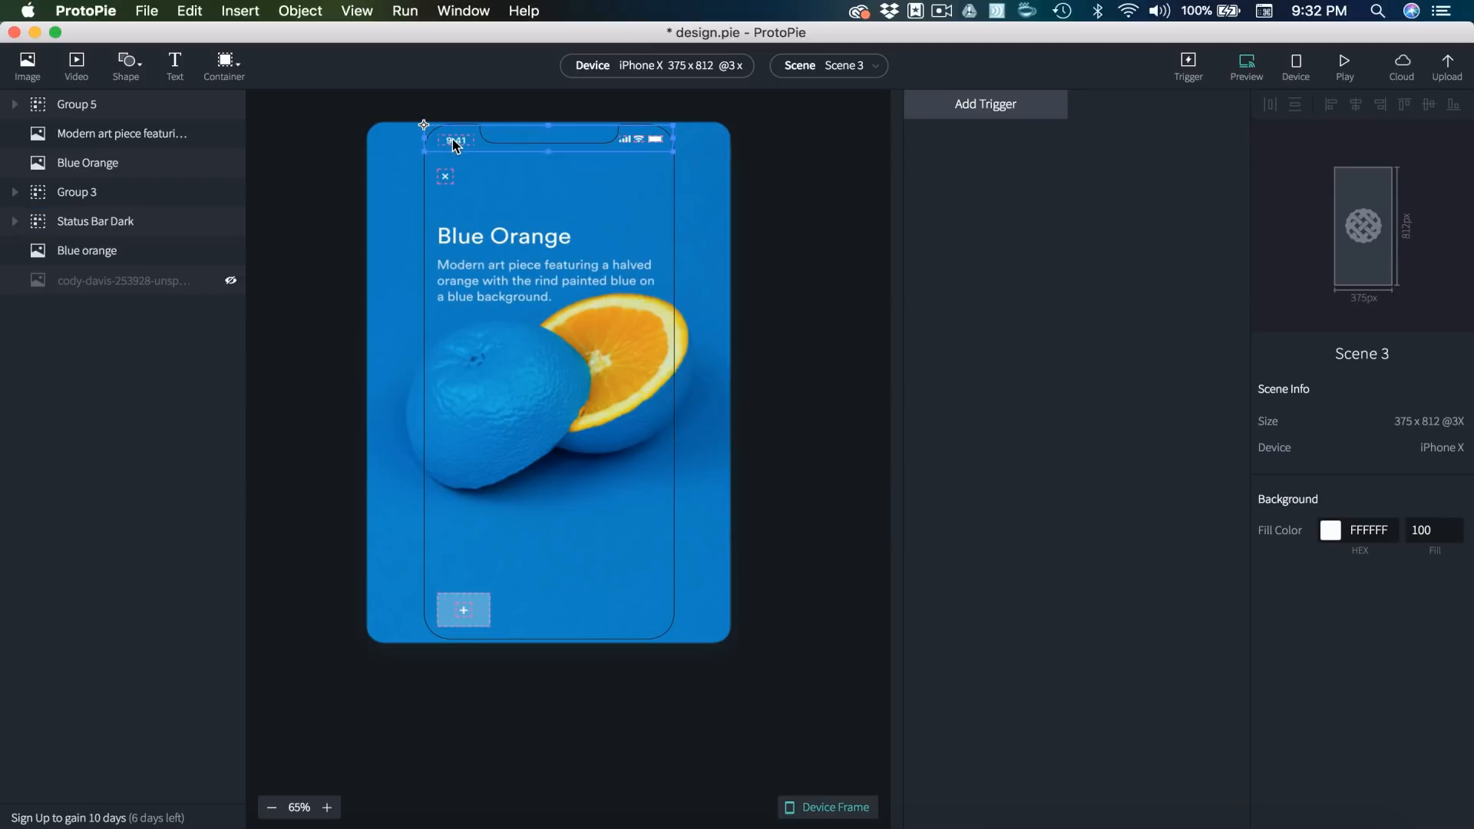
{"action": "left_click", "coordinate": [455, 144]}
{"action": "left_click", "coordinate": [829, 69]}
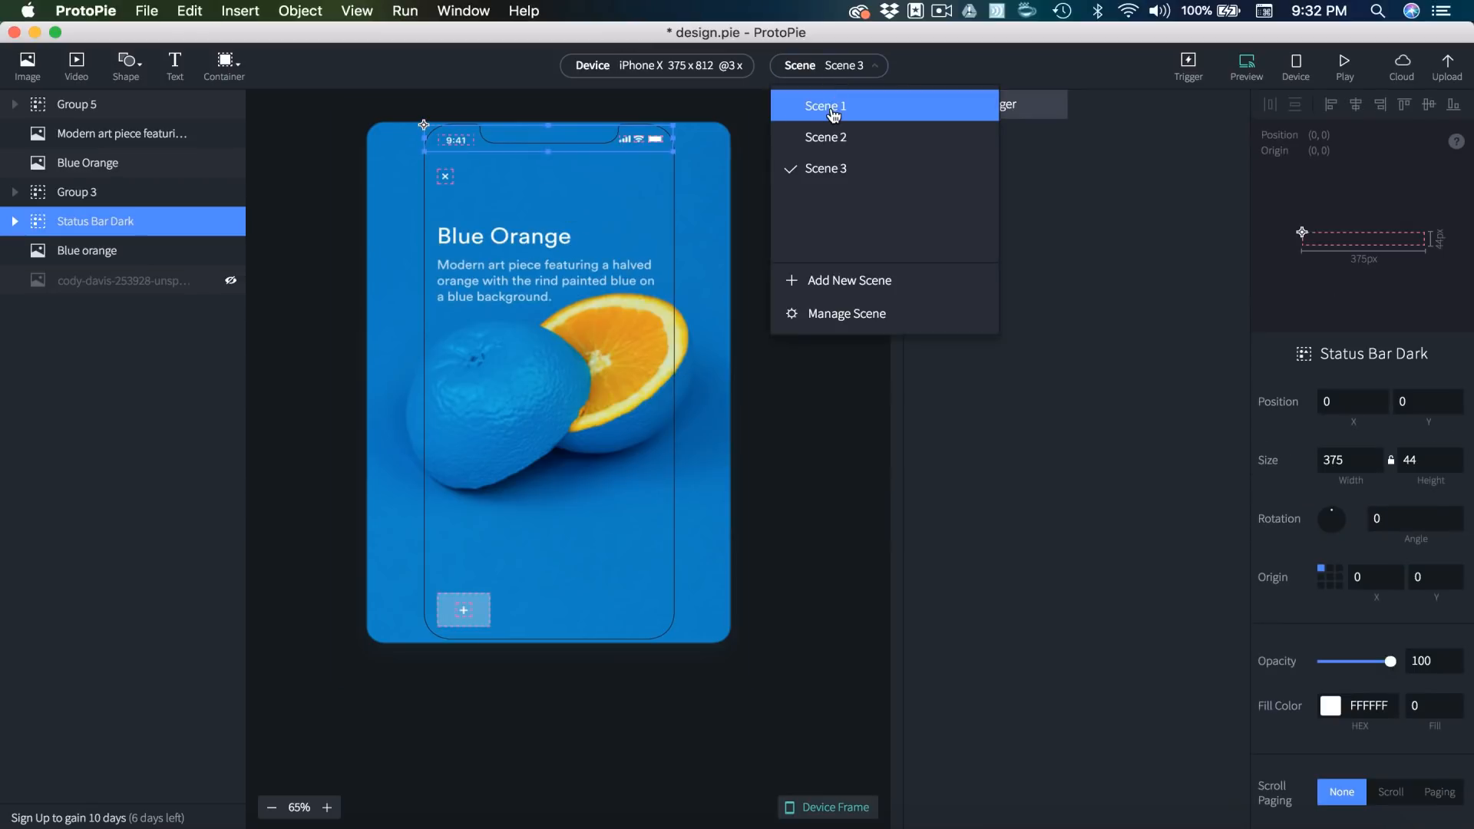
{"action": "left_click", "coordinate": [799, 105]}
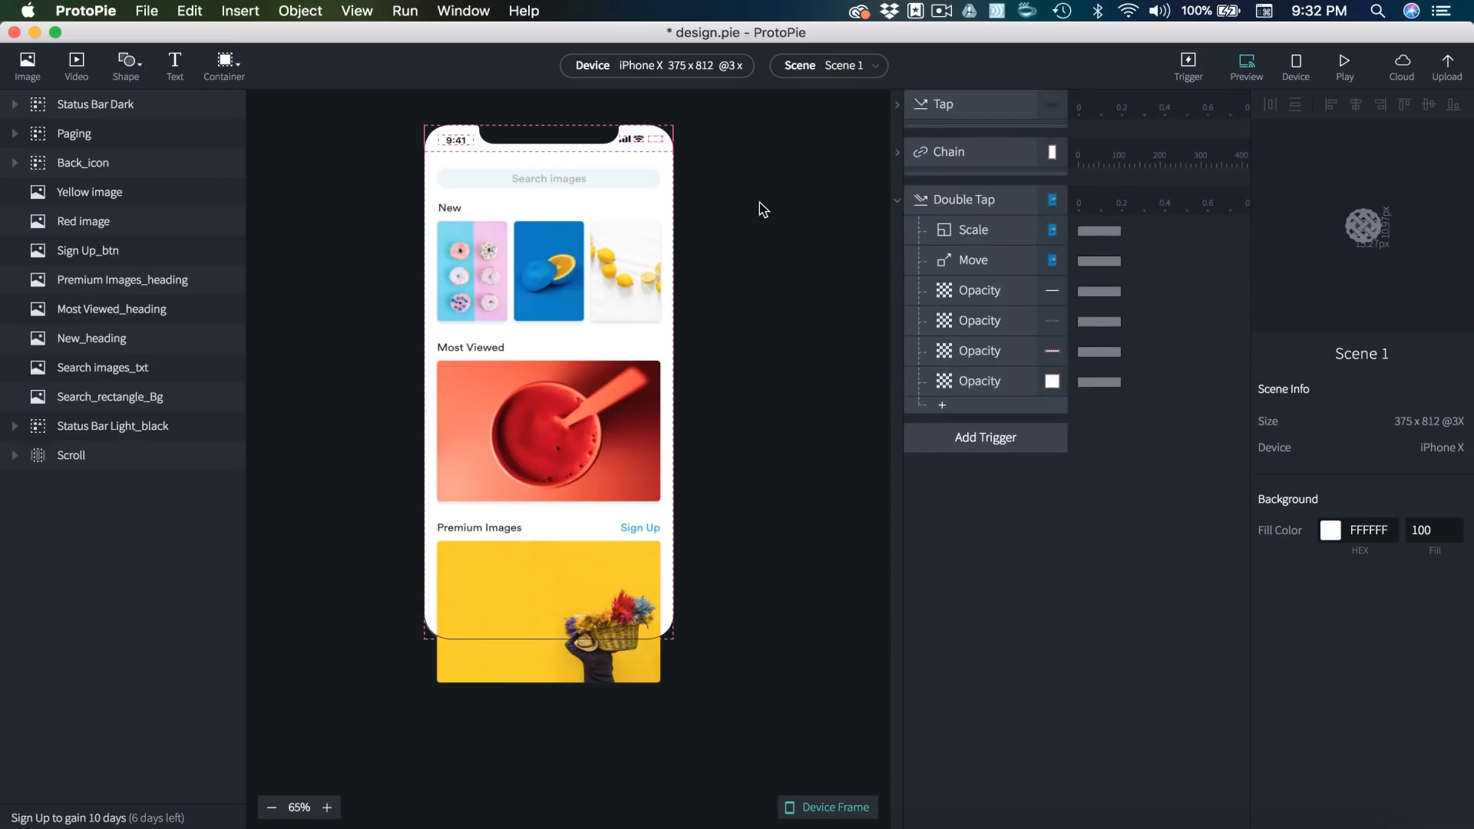
{"action": "left_click_drag", "start_coordinate": [1390, 661], "coordinate": [1265, 668]}
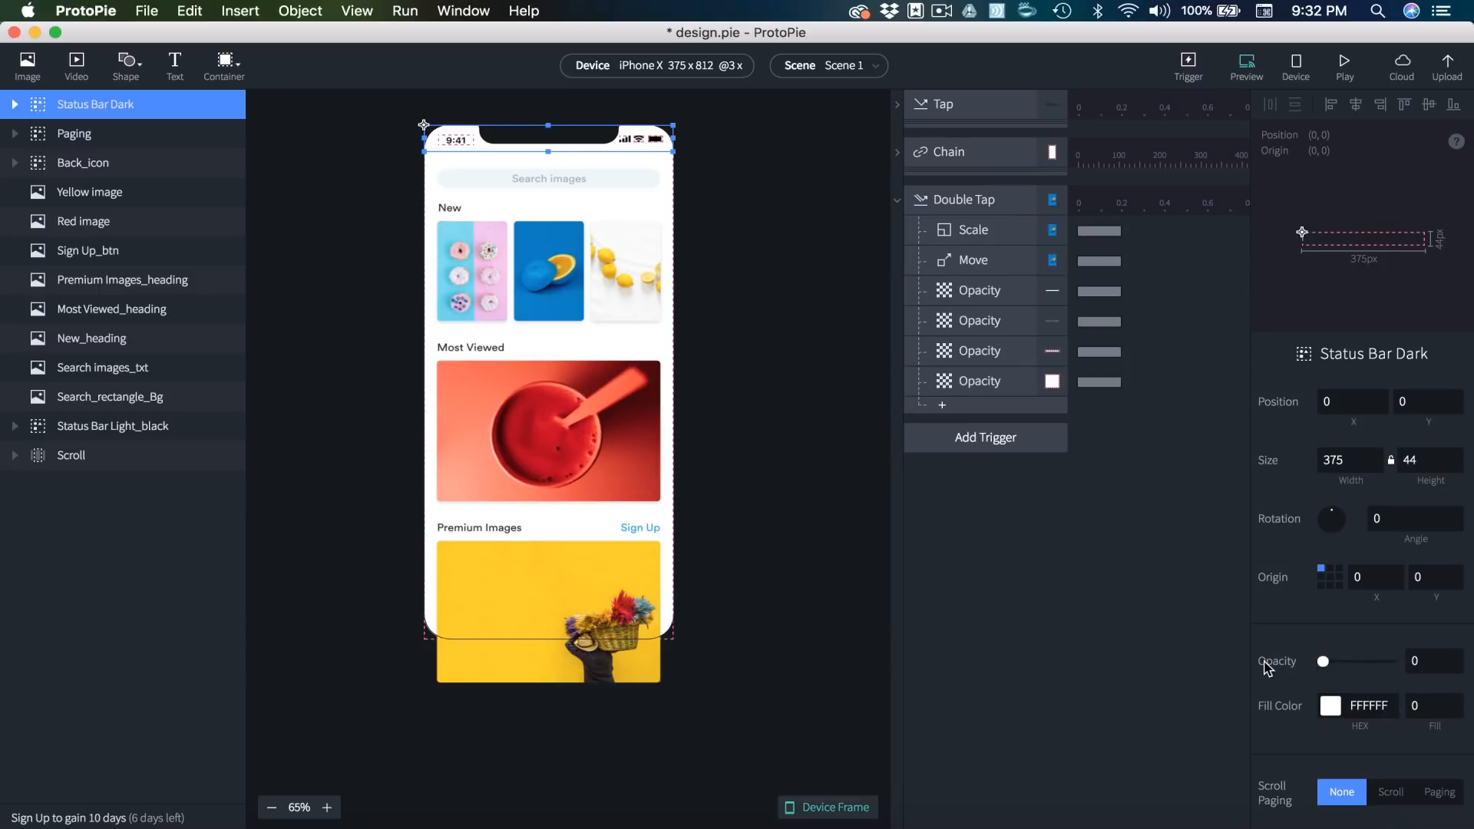
- Rename the pasted status bar group to Status Bar Dark_white and place it directly above Status Bar Light_black in the layer order
{"action": "double_click", "coordinate": [84, 105]}
{"action": "key", "text": "Right"}
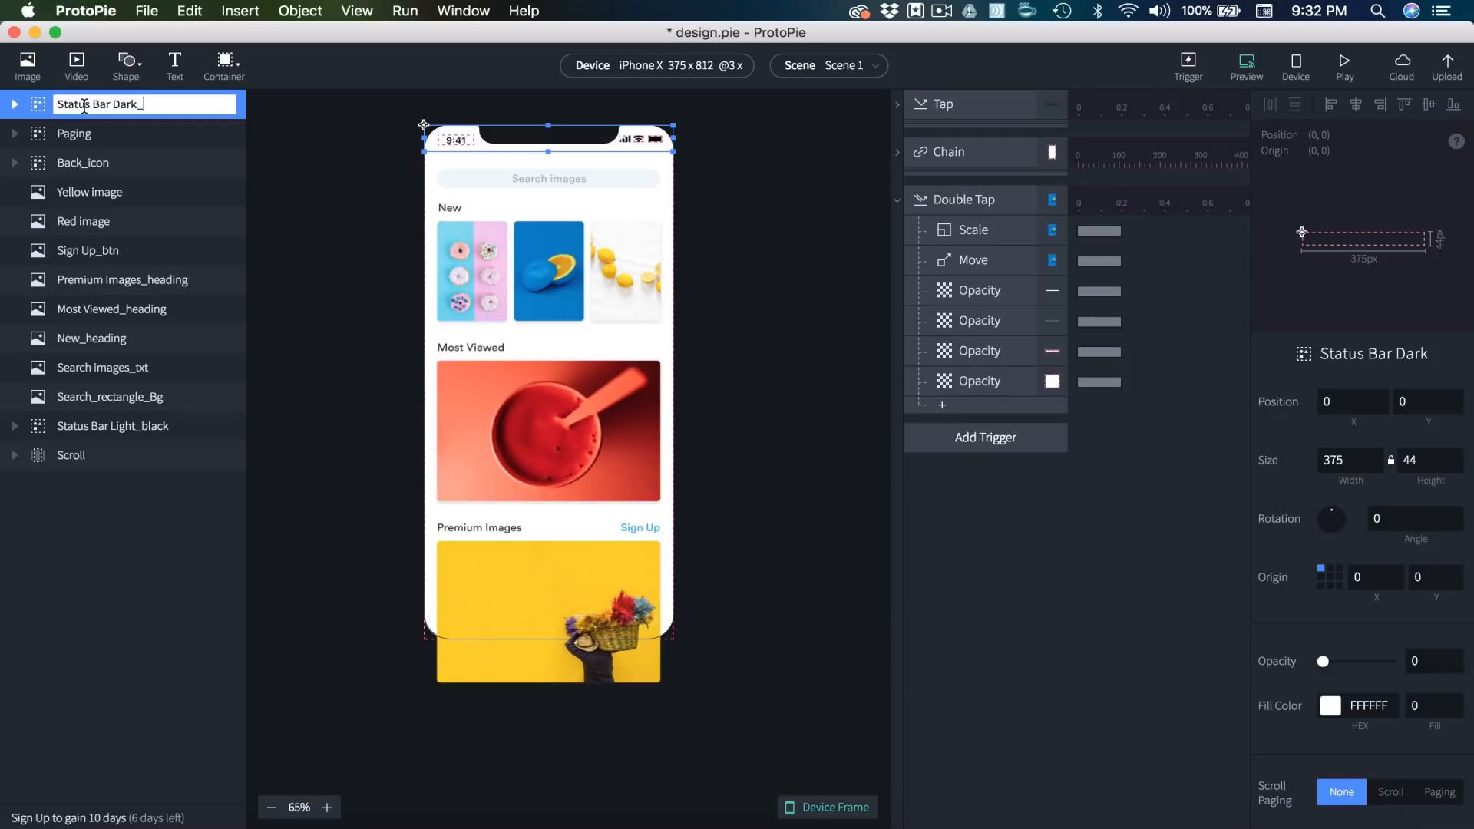
{"action": "key", "text": "Return"}
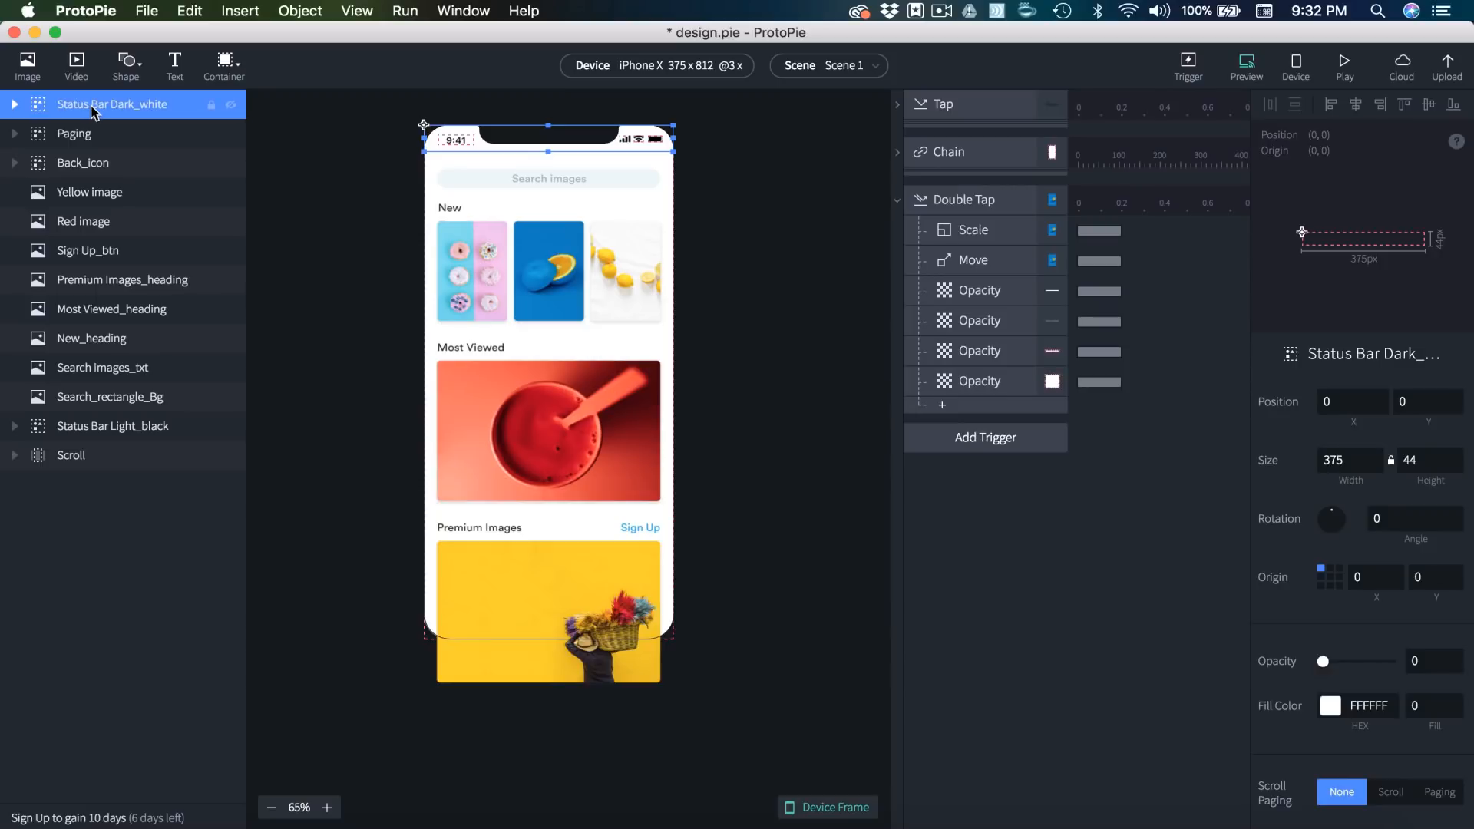
{"action": "left_click_drag", "start_coordinate": [90, 112], "coordinate": [106, 418]}
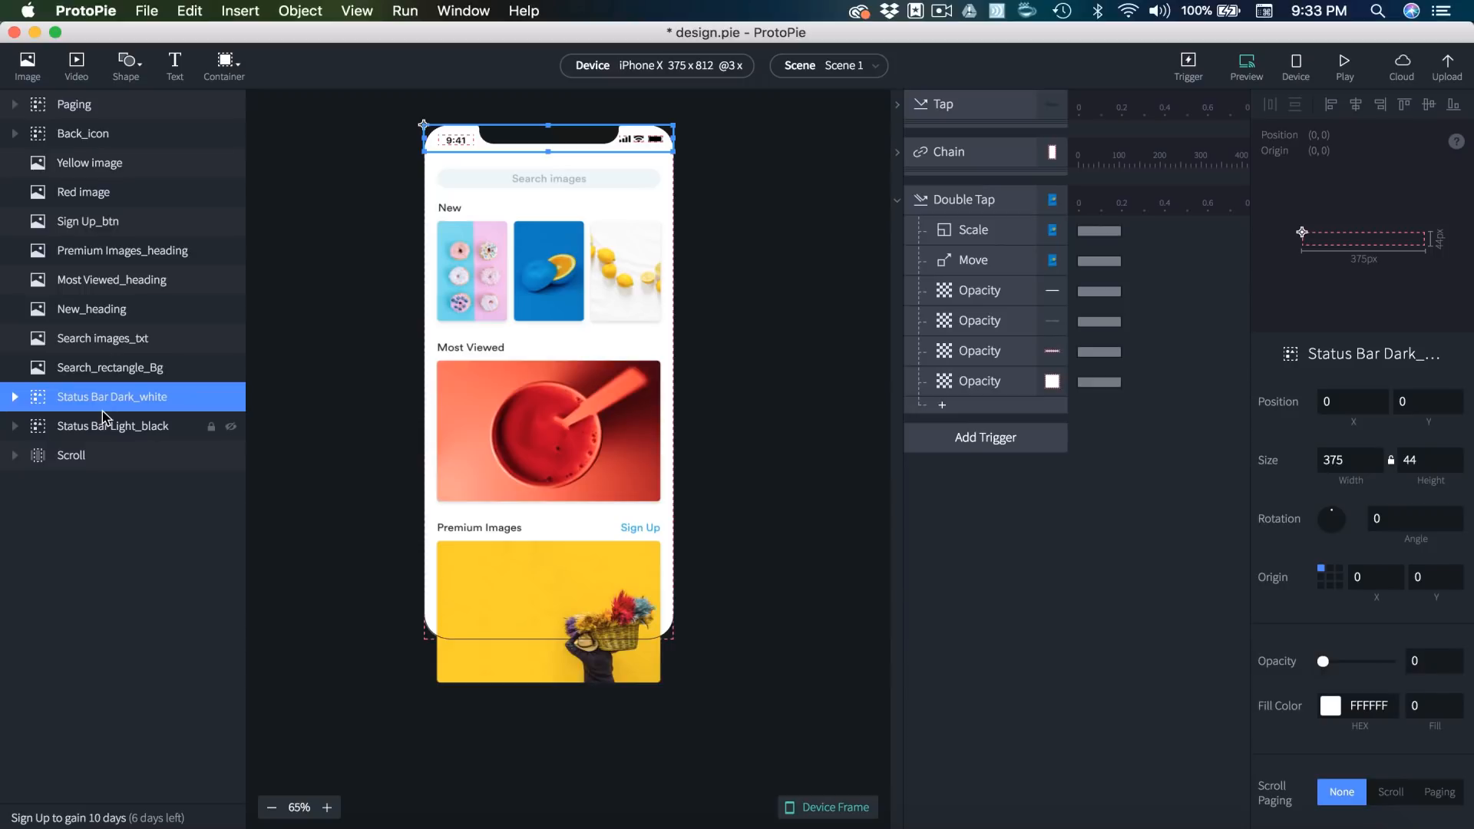
- Duplicate the Back_icon Opacity response and assign the copy to Status Bar Light_black, changing to 0
{"action": "left_click", "coordinate": [979, 382]}
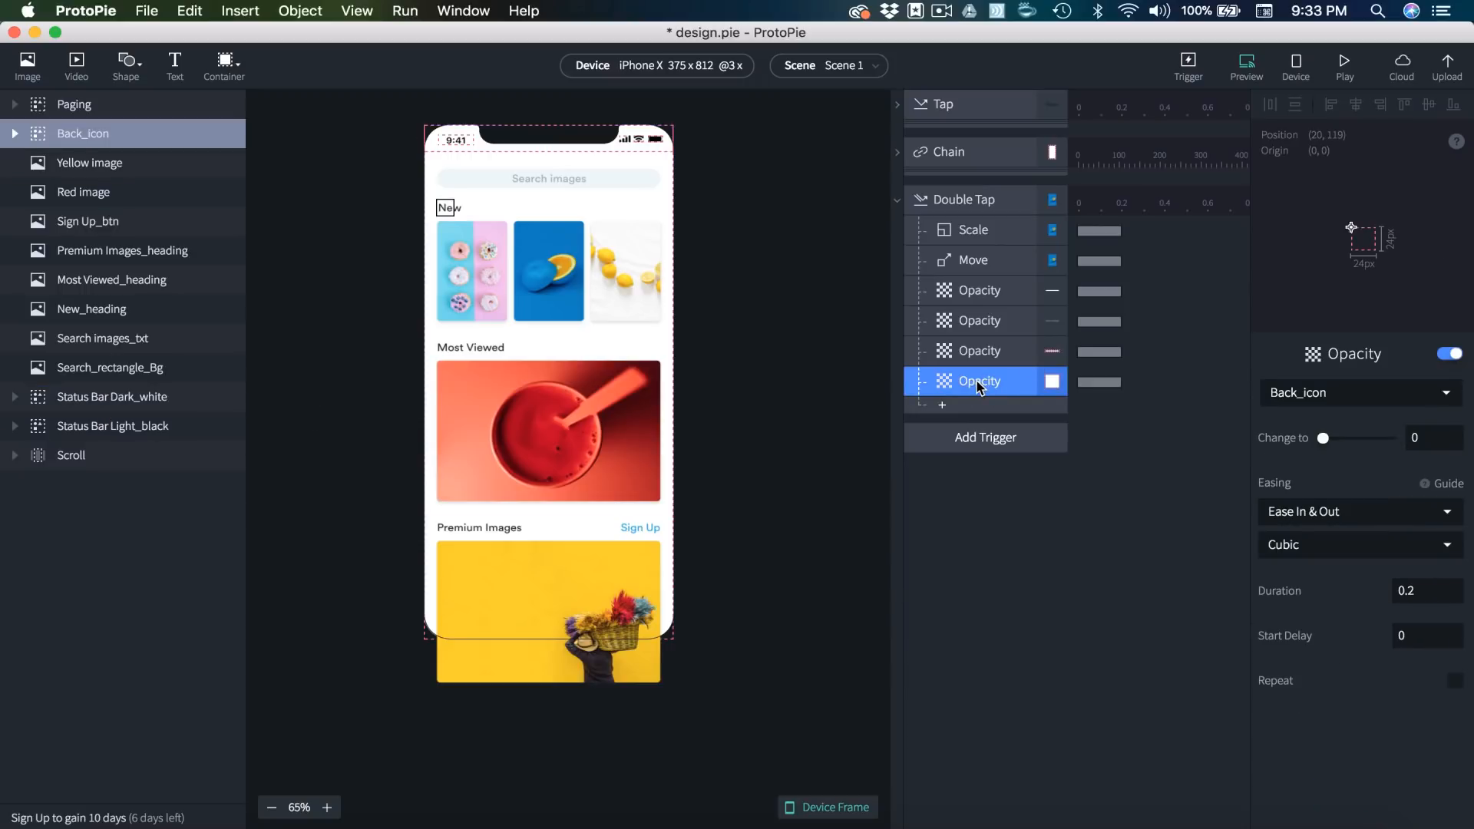
{"action": "key", "text": "super+d"}
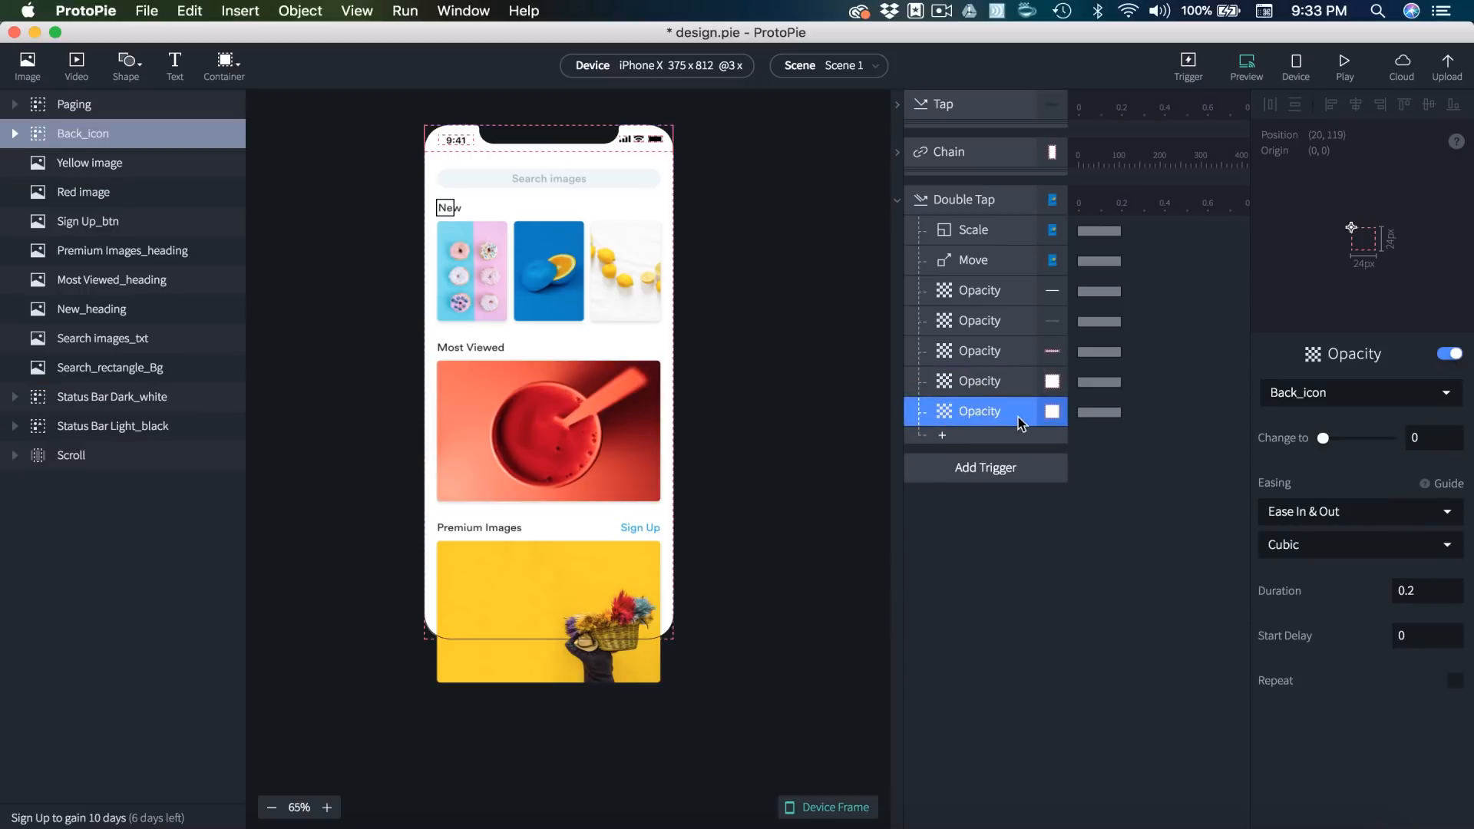
{"action": "left_click", "coordinate": [1303, 396]}
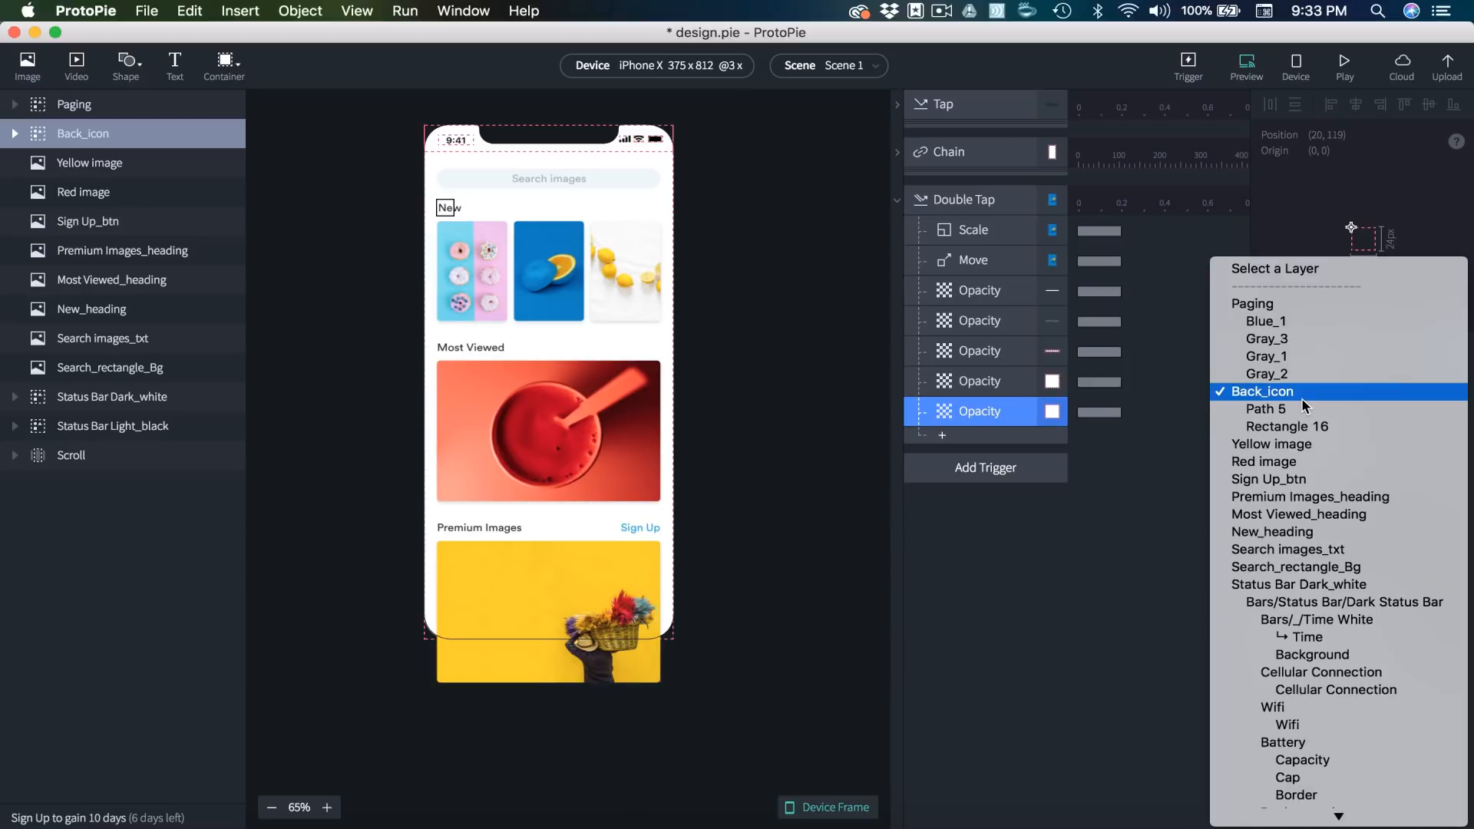
{"action": "scroll", "coordinate": [1301, 397], "scroll_direction": "down", "scroll_amount": 10}
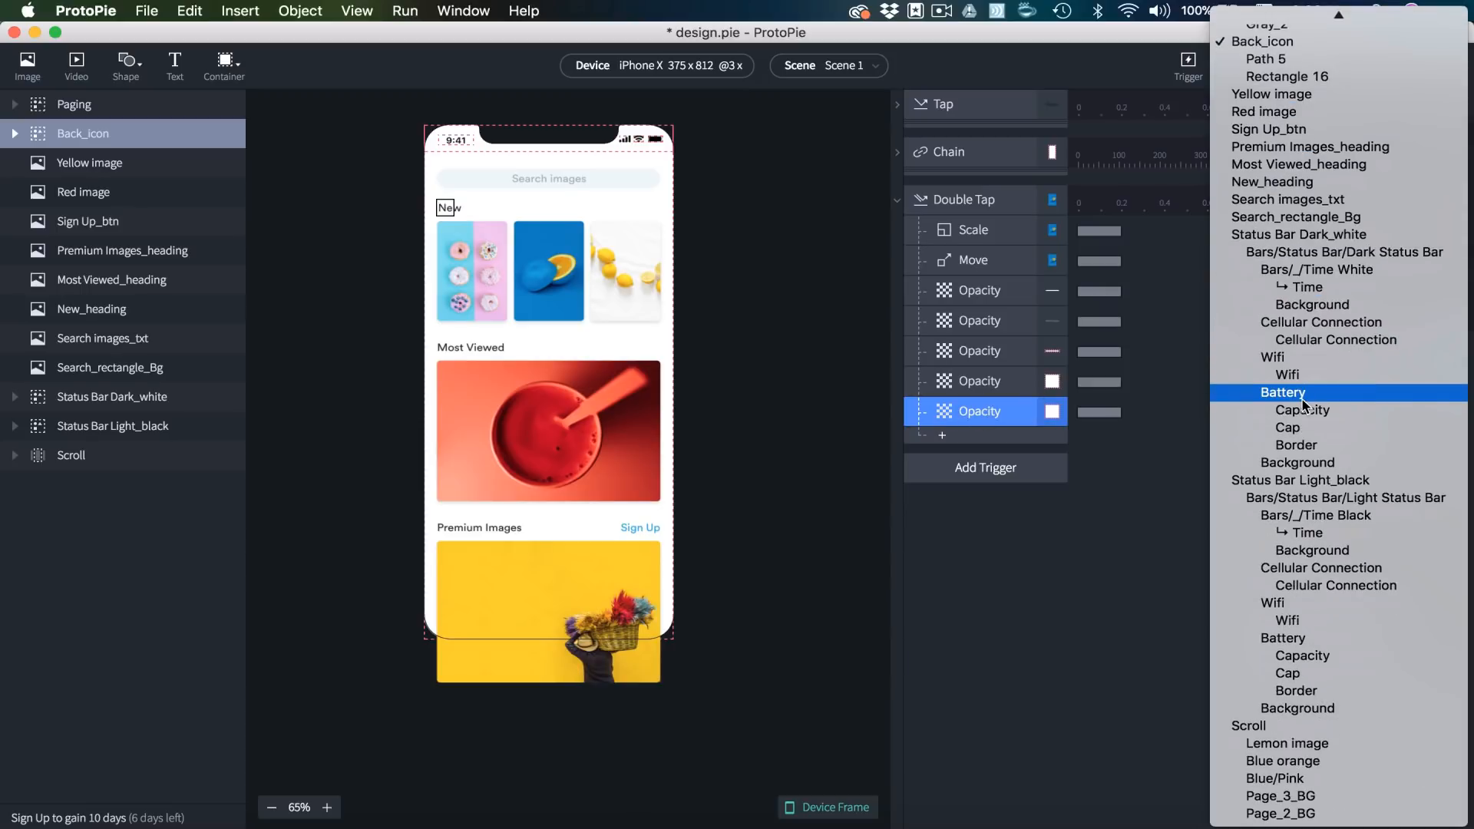
{"action": "left_click", "coordinate": [1287, 480]}
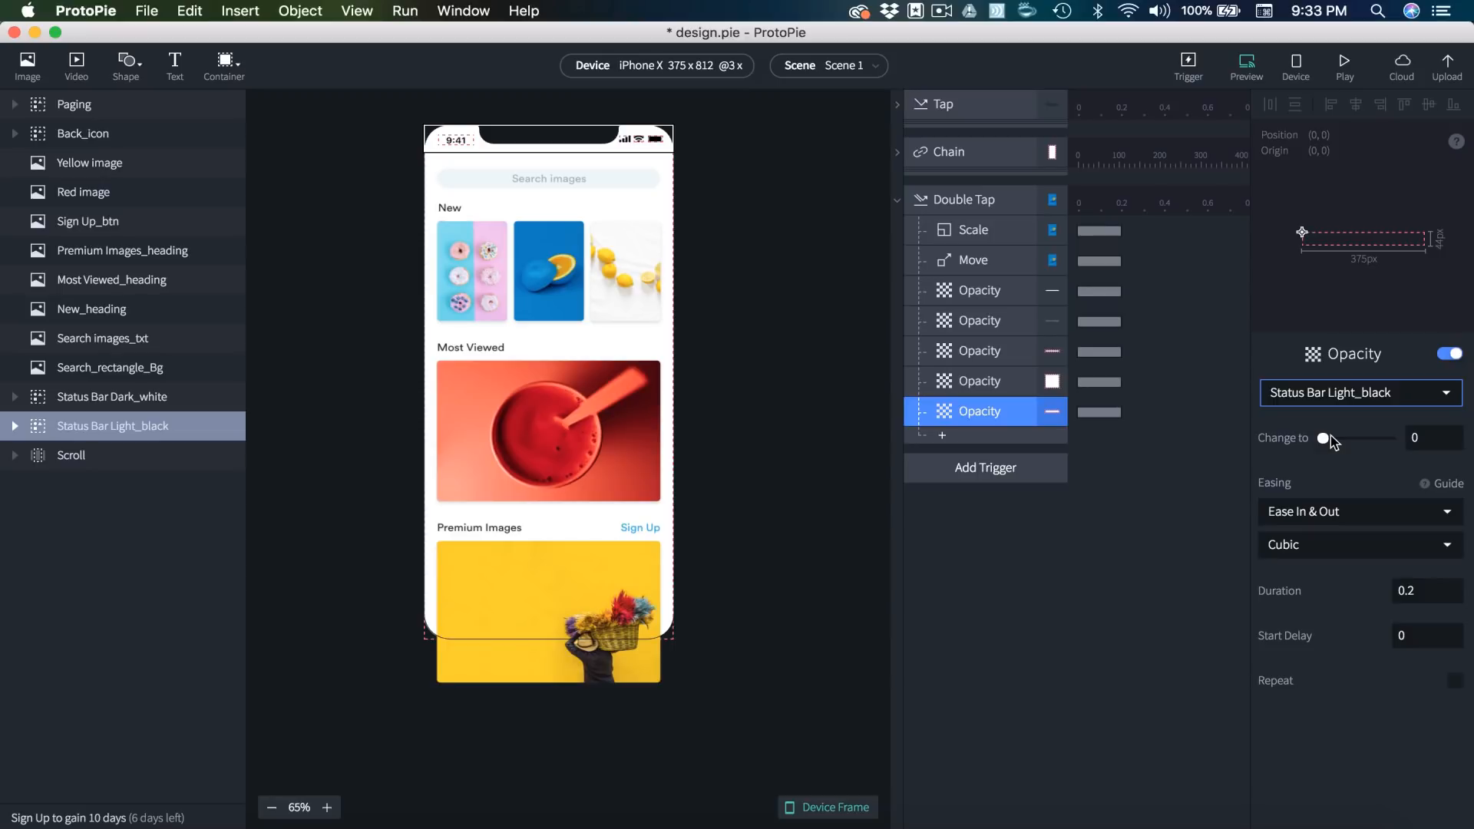
- Duplicate the Status Bar Light_black Opacity response for Status Bar Dark_white and set its target opacity to 100
{"action": "key", "text": "super+d"}
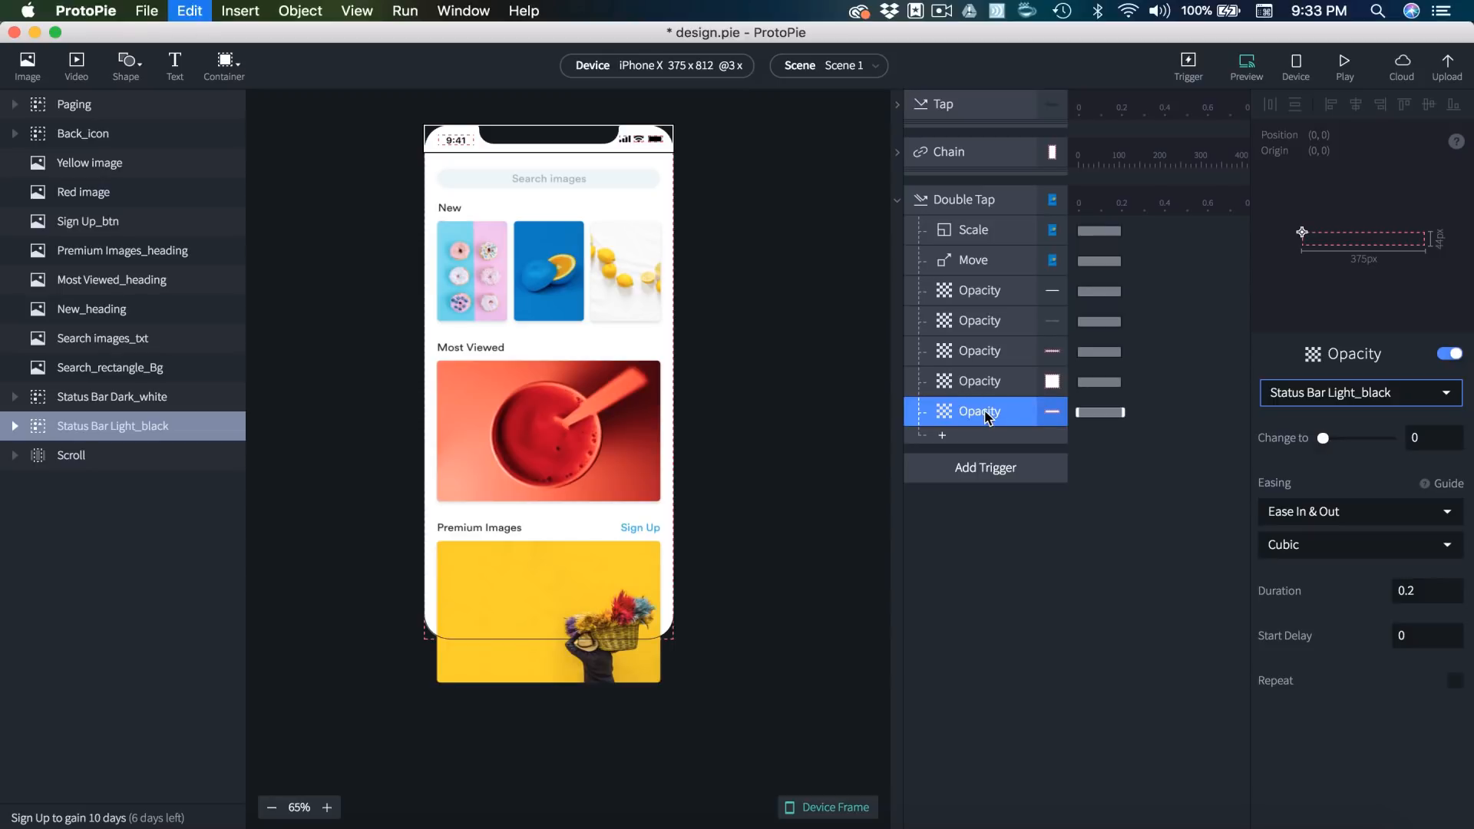
{"action": "left_click", "coordinate": [1374, 395]}
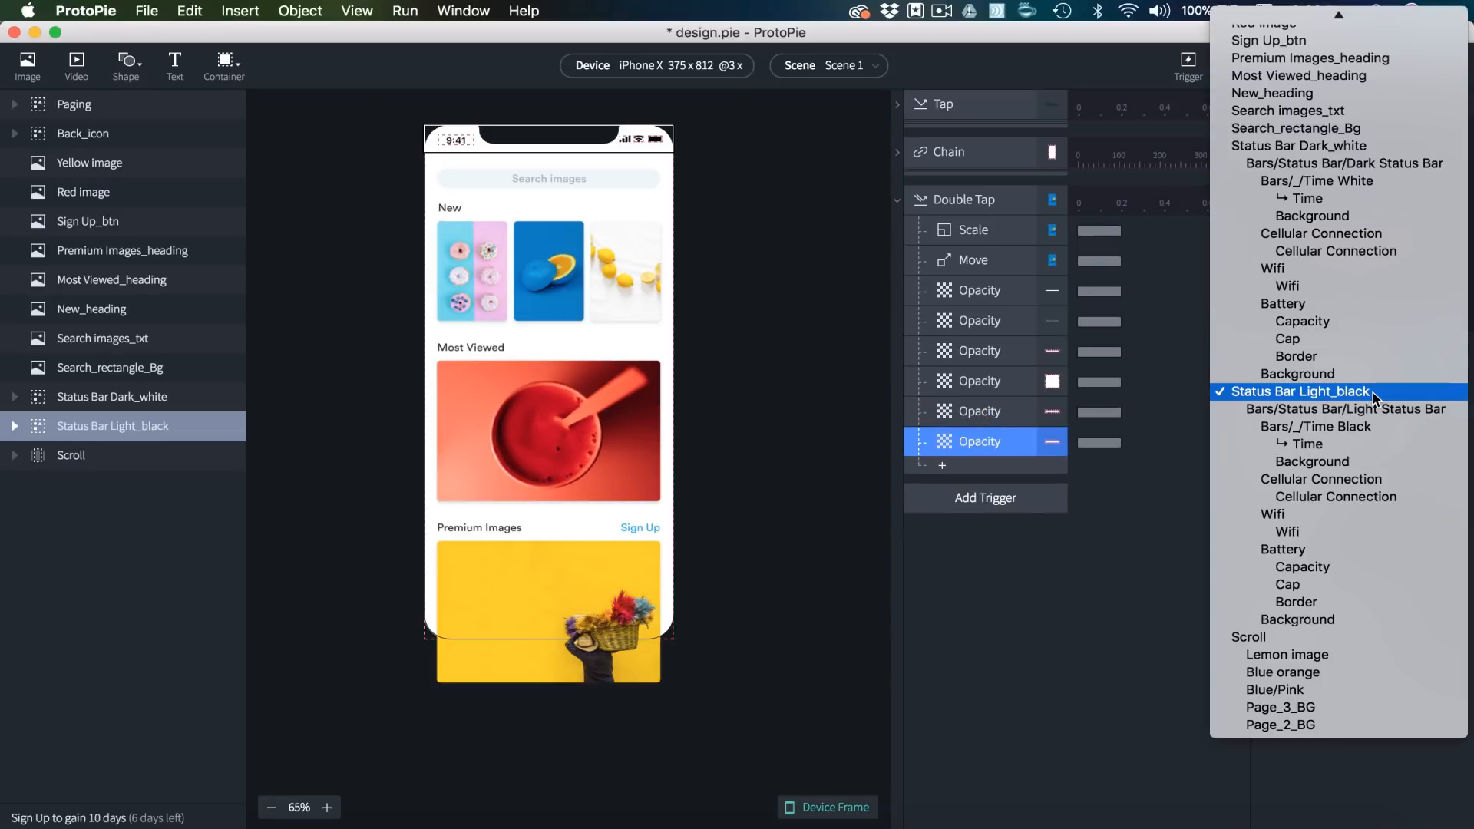
{"action": "left_click", "coordinate": [1320, 145]}
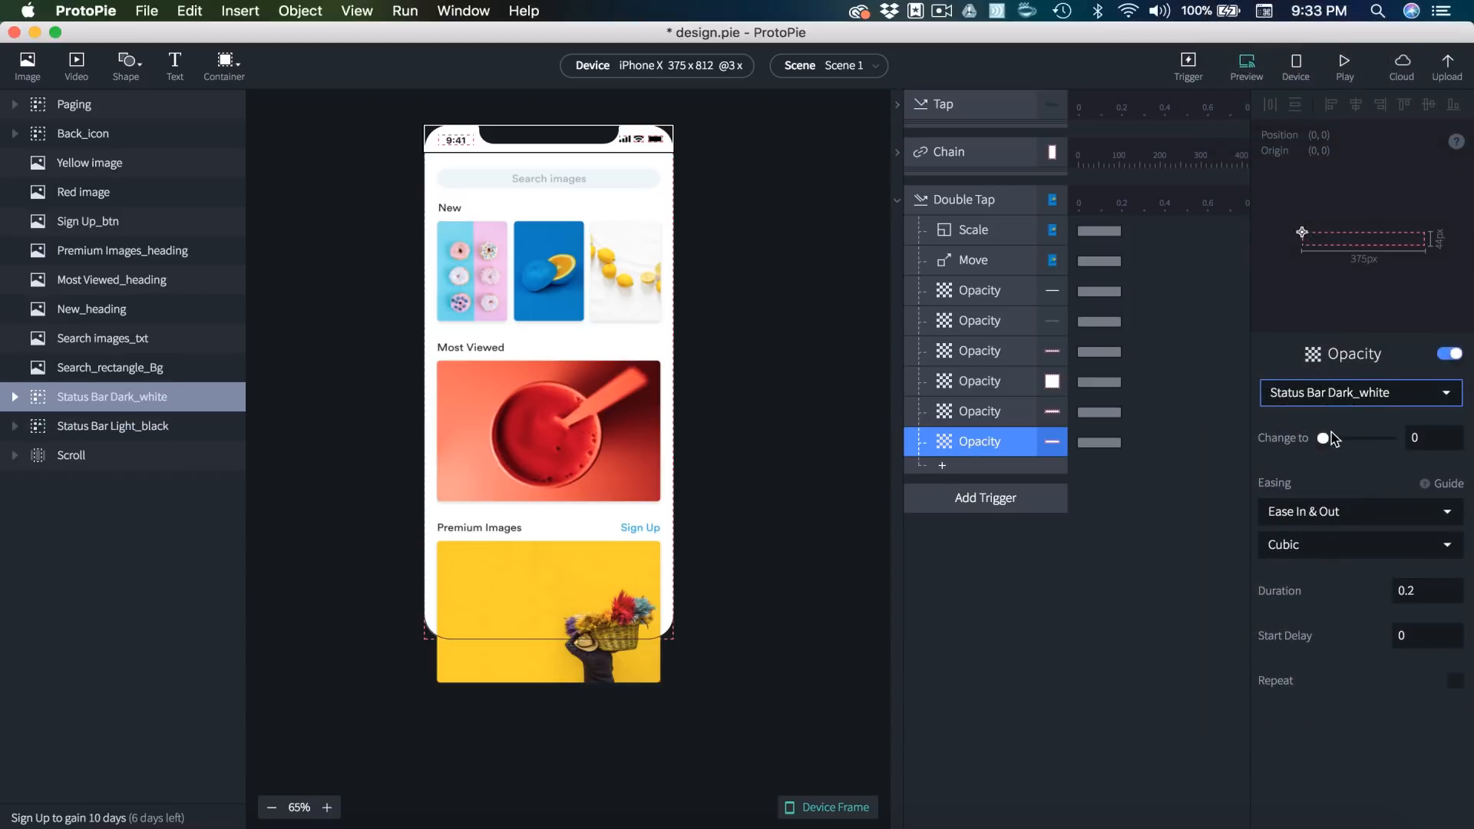
{"action": "left_click_drag", "start_coordinate": [1330, 436], "coordinate": [1420, 436]}
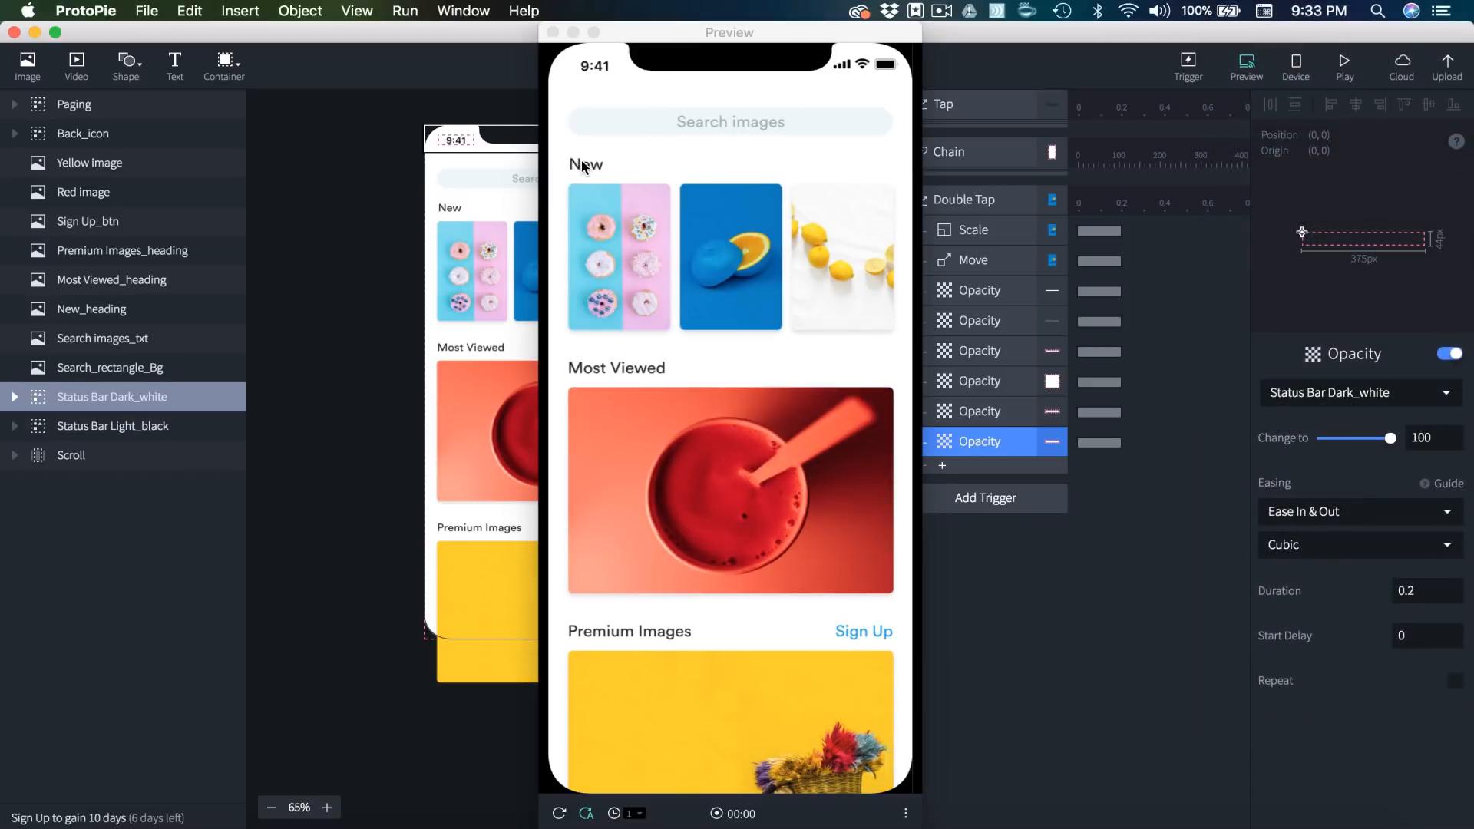
- Preview the prototype and double-tap the Blue orange image to test the switch from black to white status bar
{"action": "double_click", "coordinate": [608, 192]}
{"action": "left_click_drag", "start_coordinate": [787, 367], "coordinate": [629, 384]}
{"action": "double_click", "coordinate": [735, 417]}
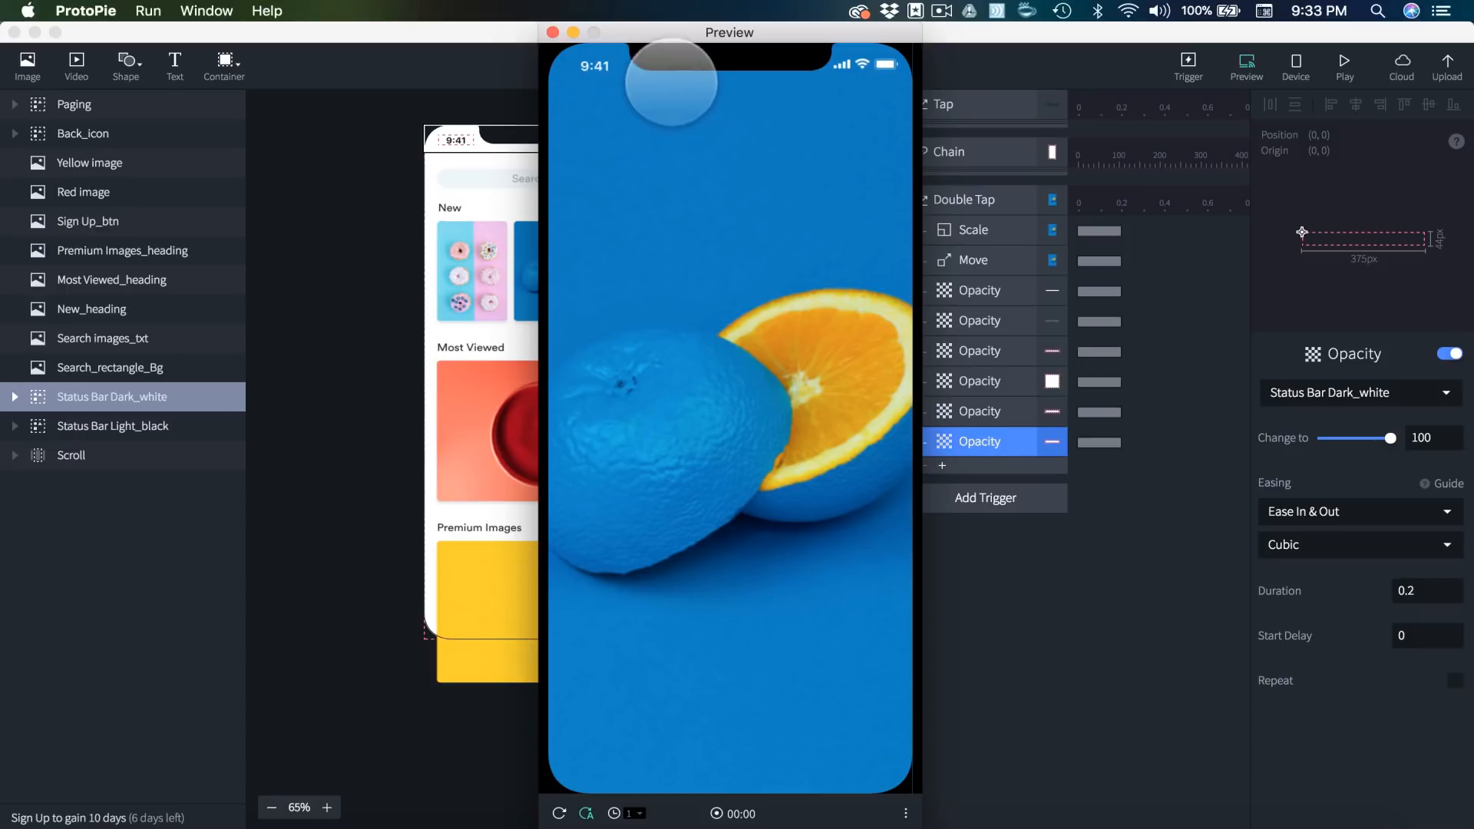
{"action": "left_click", "coordinate": [362, 158]}
- Copy the close icon group, Blue Orange title, description text and plus button group from Scene 3 into Scene 1
{"action": "left_click", "coordinate": [827, 66]}
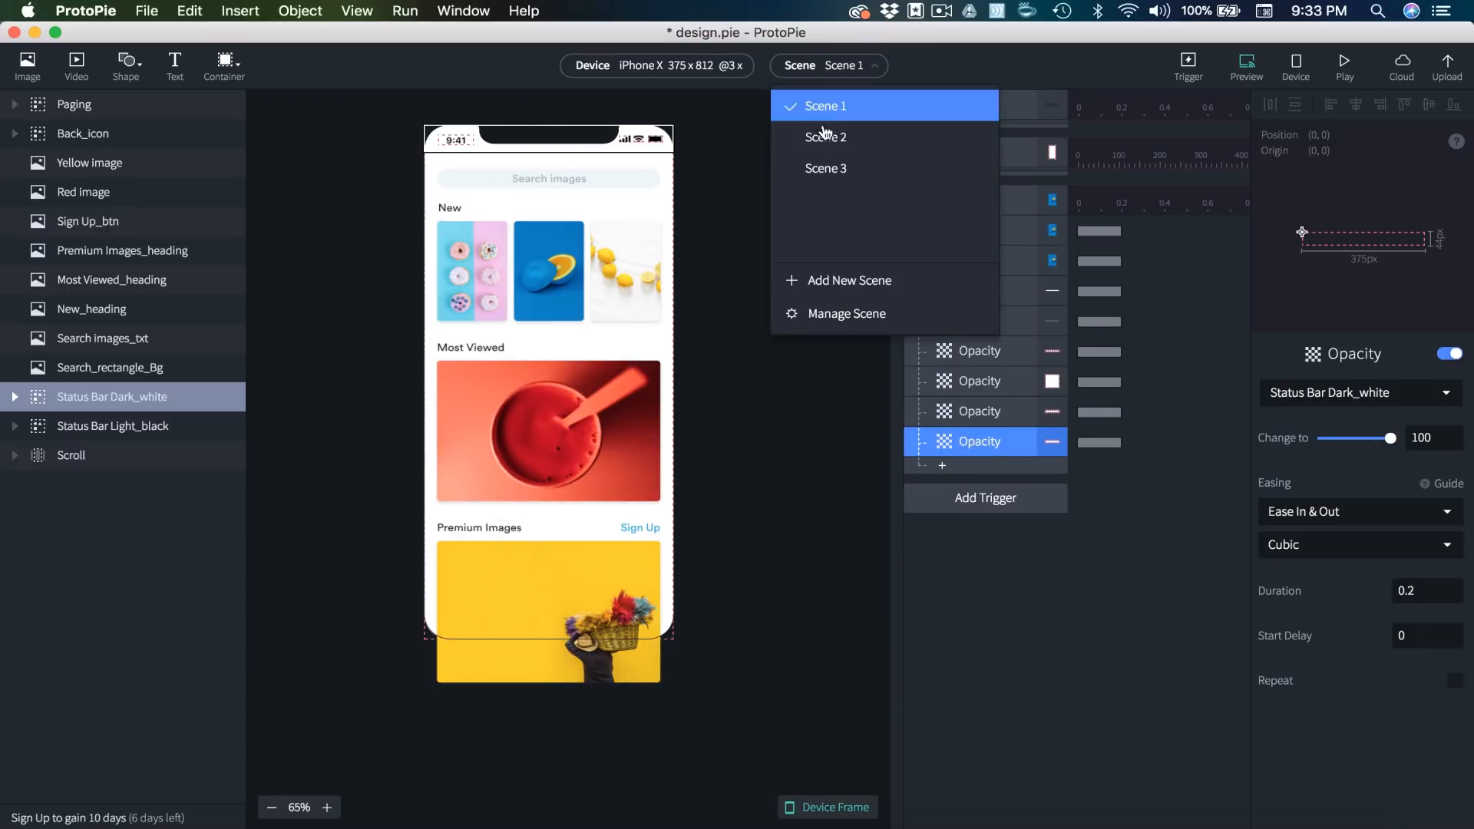
{"action": "left_click", "coordinate": [819, 169]}
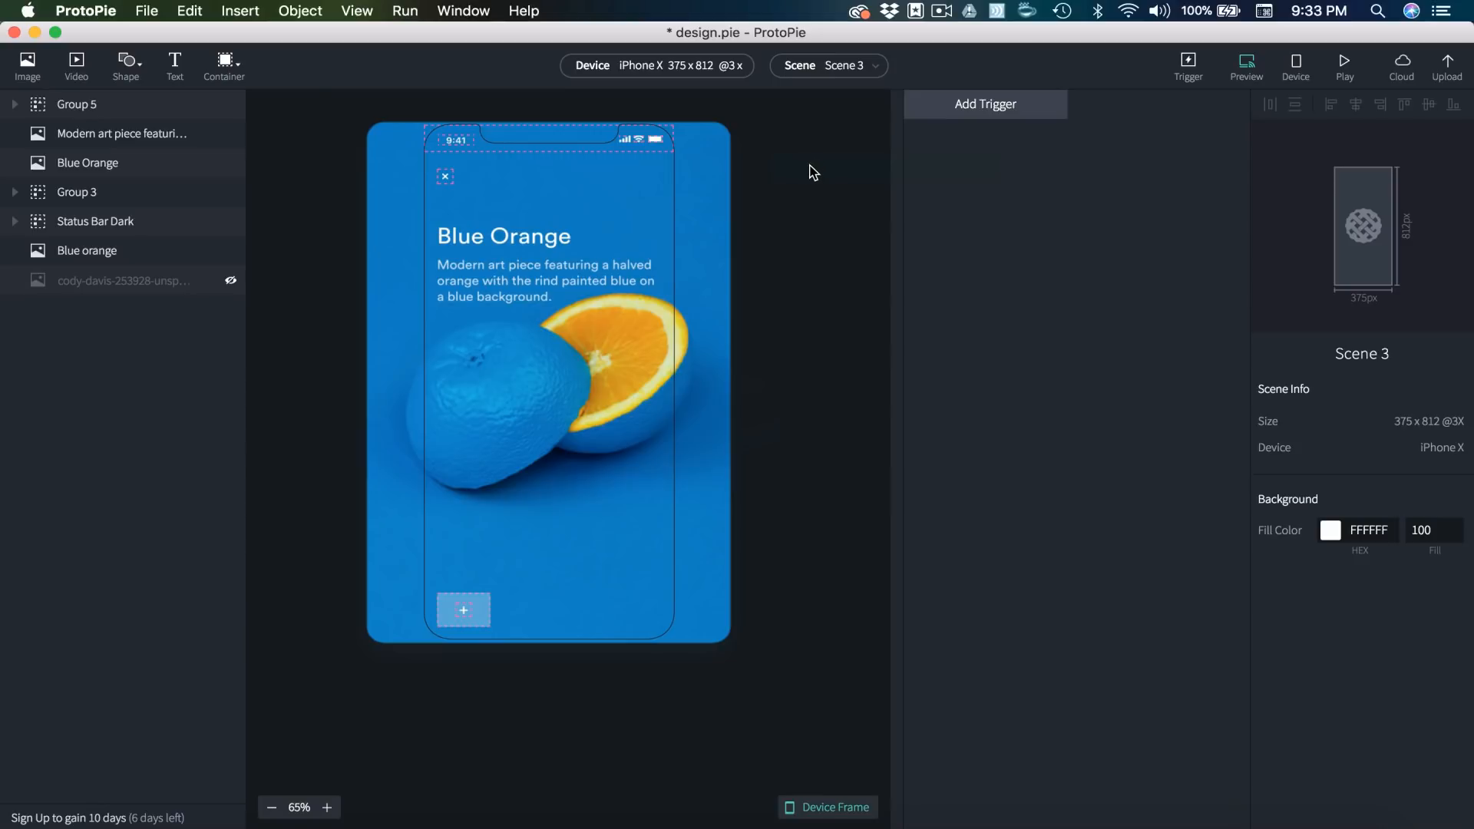
{"action": "left_click", "coordinate": [443, 184]}
{"action": "left_click", "coordinate": [500, 237], "text": "shift"}
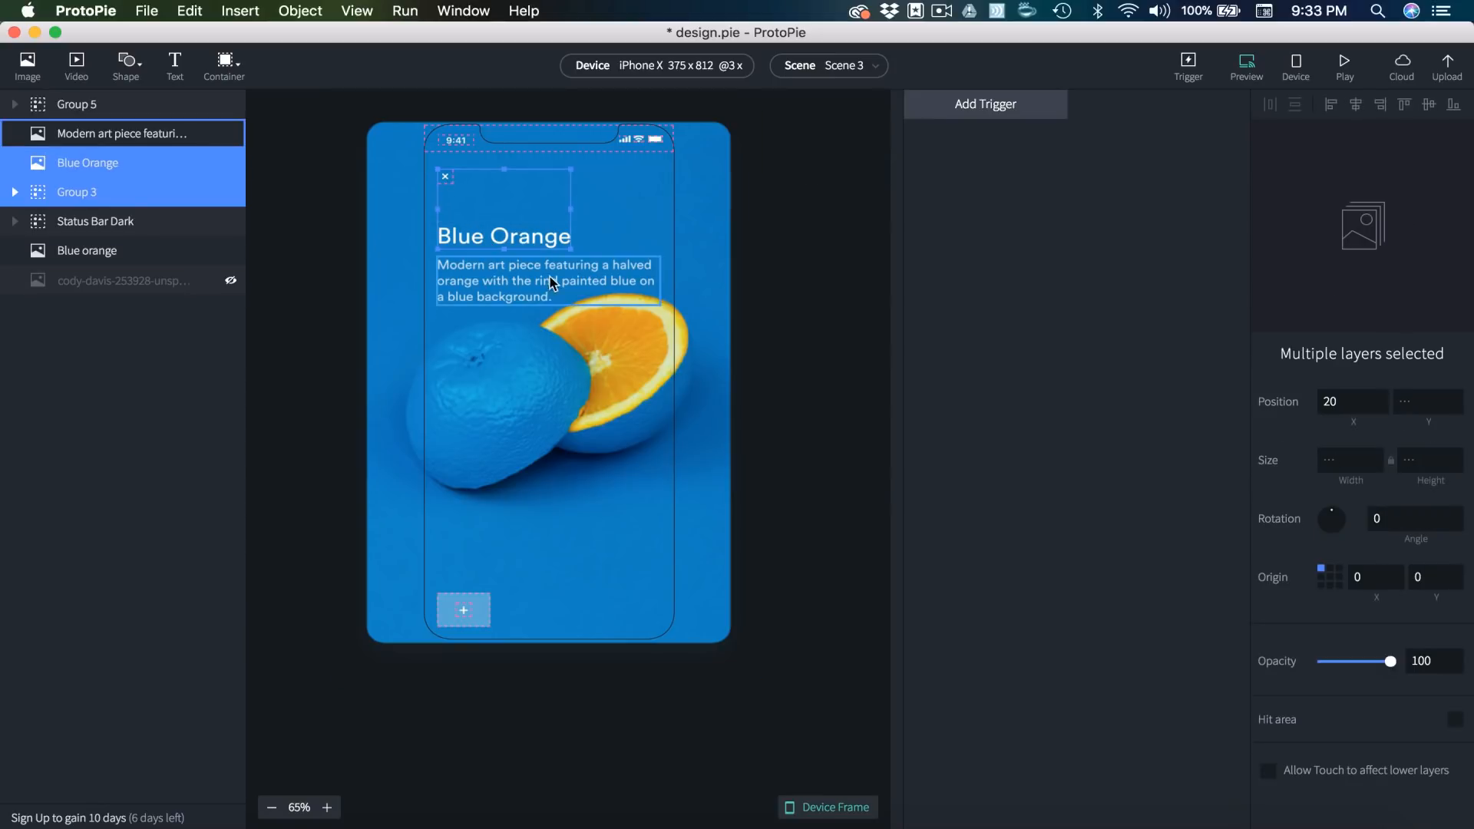
{"action": "left_click", "coordinate": [504, 274], "text": "shift"}
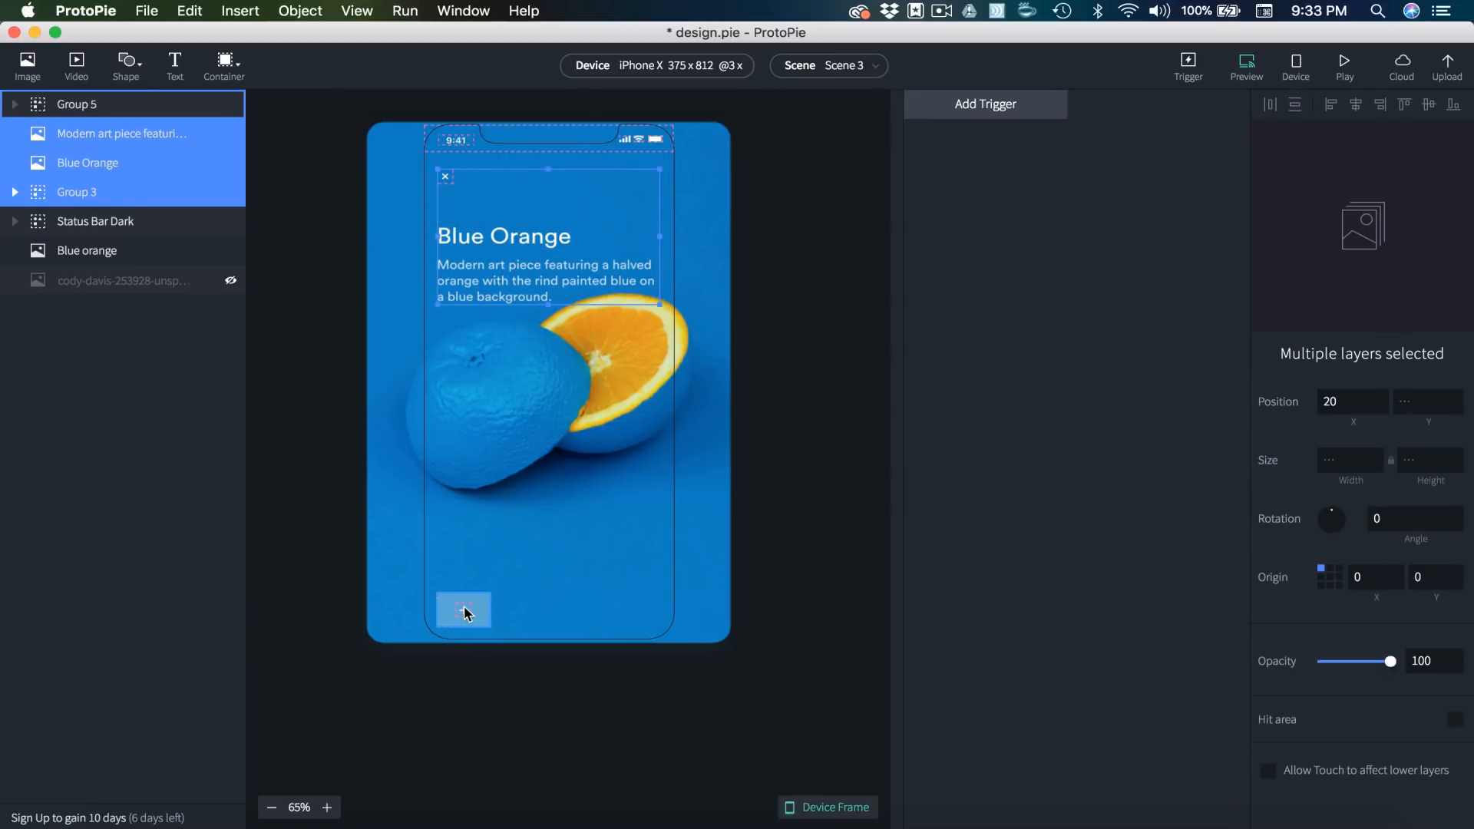
{"action": "left_click", "coordinate": [463, 606], "text": "shift"}
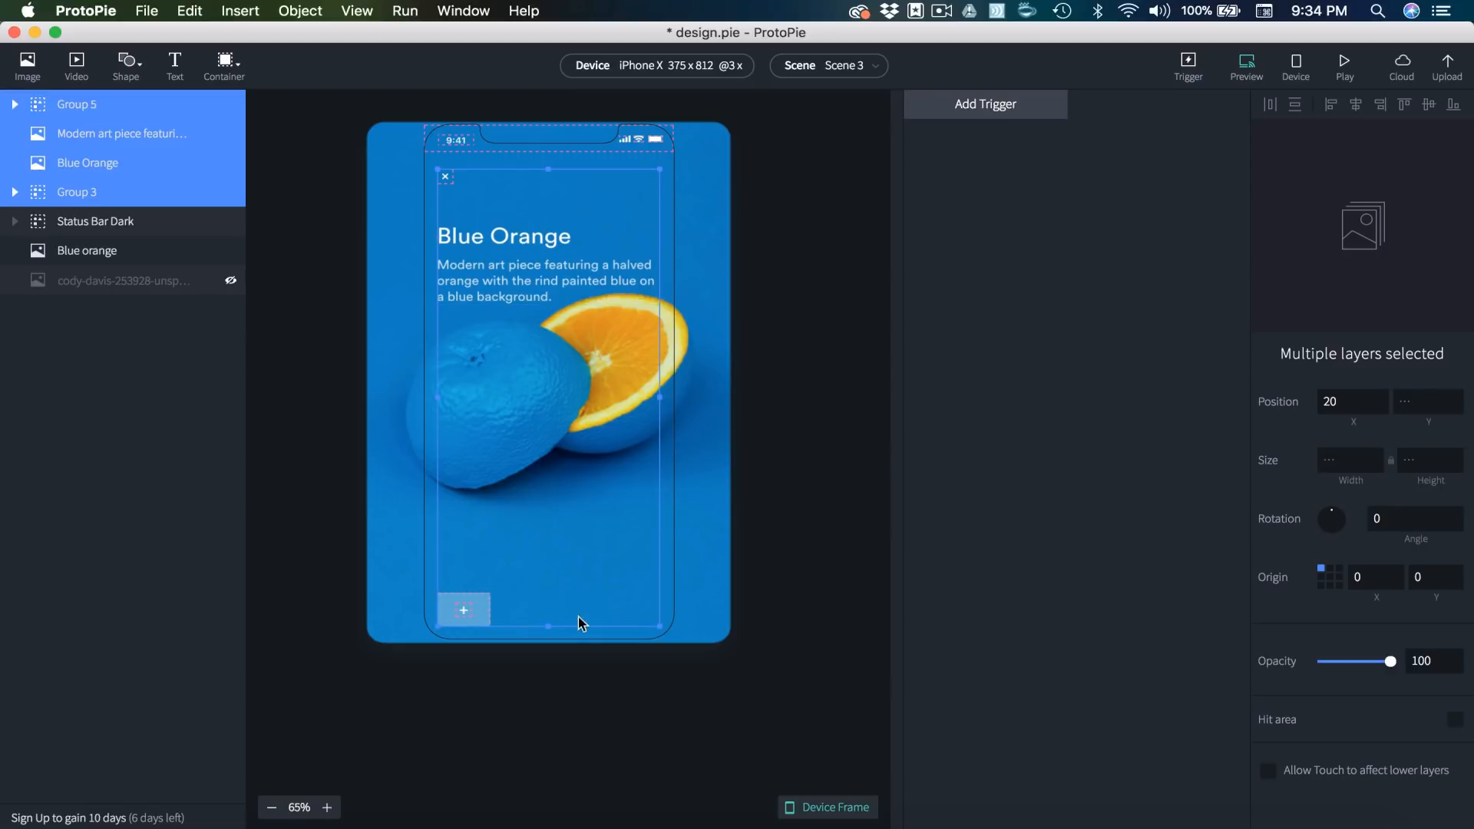
{"action": "left_click", "coordinate": [835, 75]}
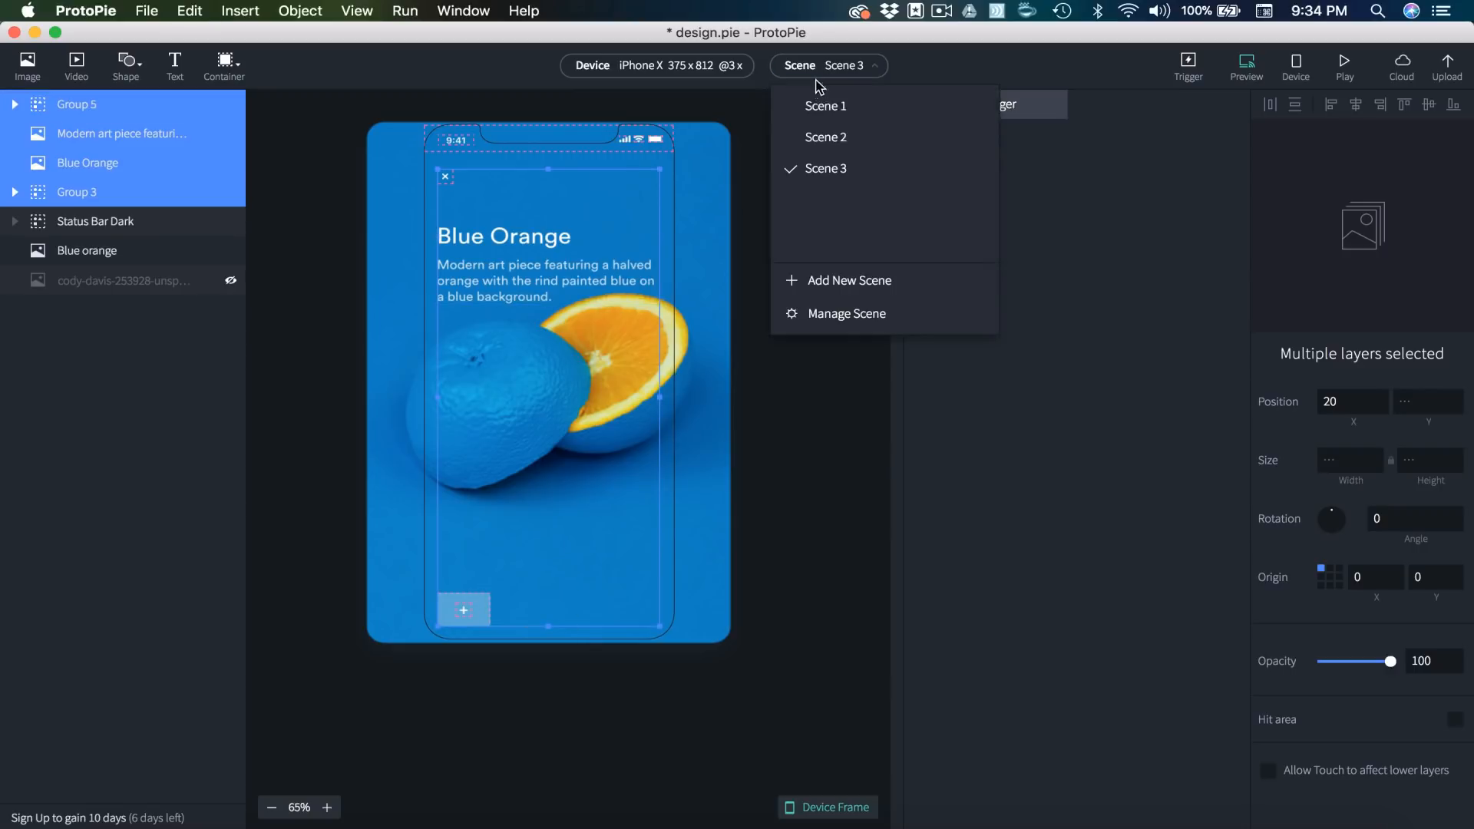
{"action": "left_click", "coordinate": [822, 105]}
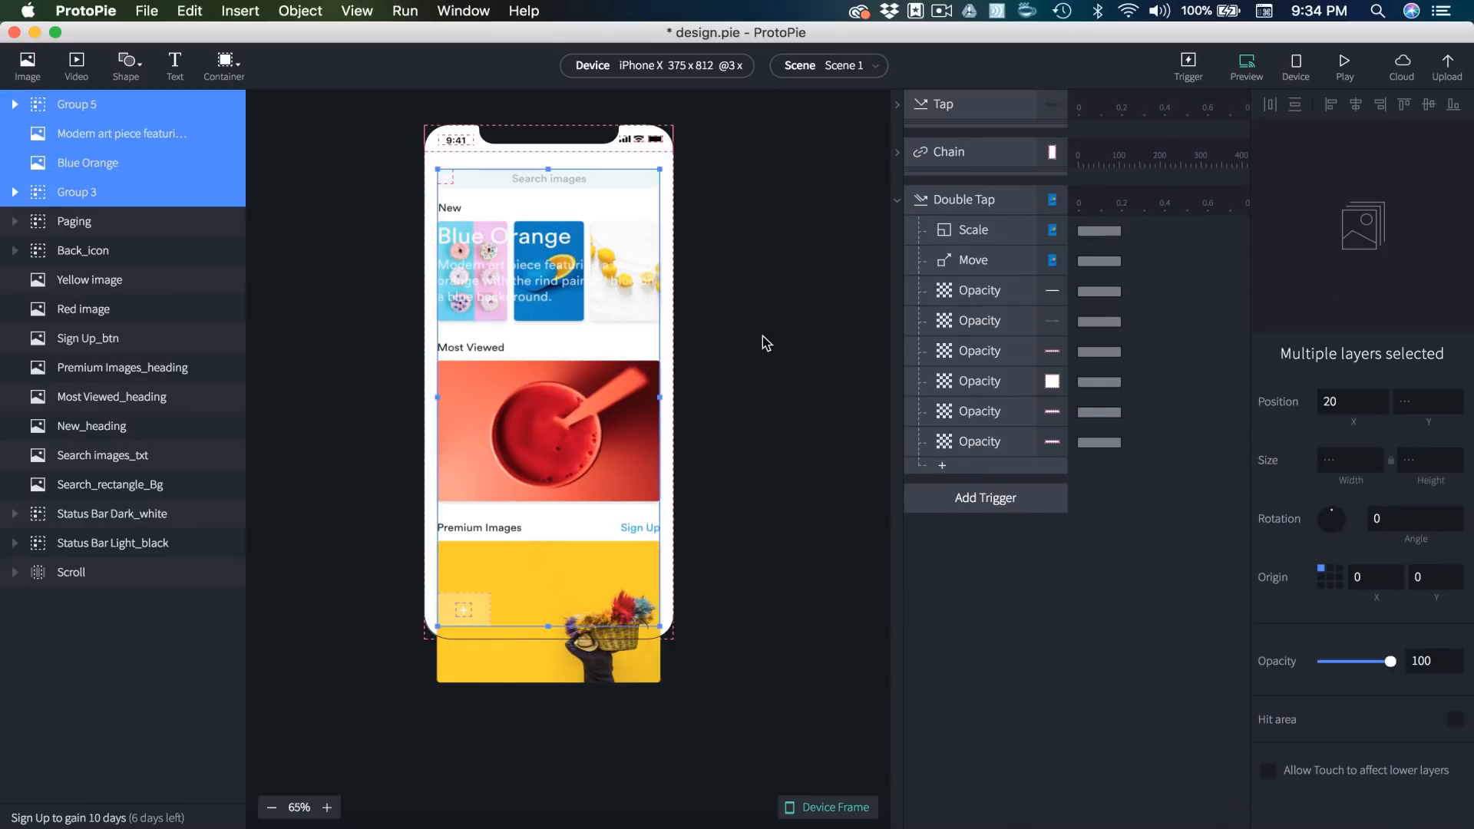
- Group the pasted detail-page layers into a container named Page_3_Stuff and set its opacity to 0
{"action": "key", "text": "super+alt+g"}
{"action": "left_click", "coordinate": [74, 106]}
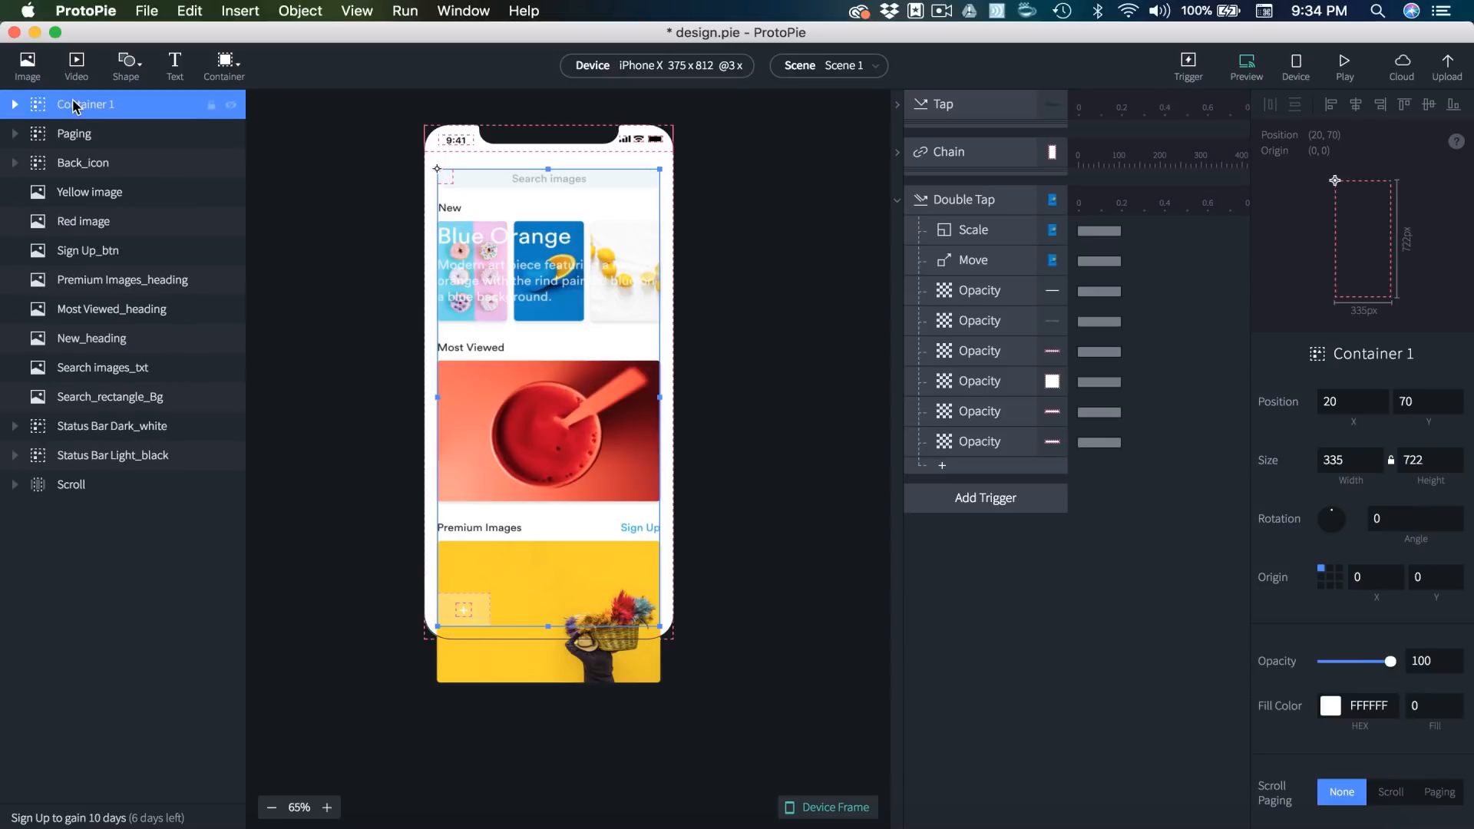
{"action": "double_click", "coordinate": [75, 105]}
{"action": "type", "text": "Page_"}
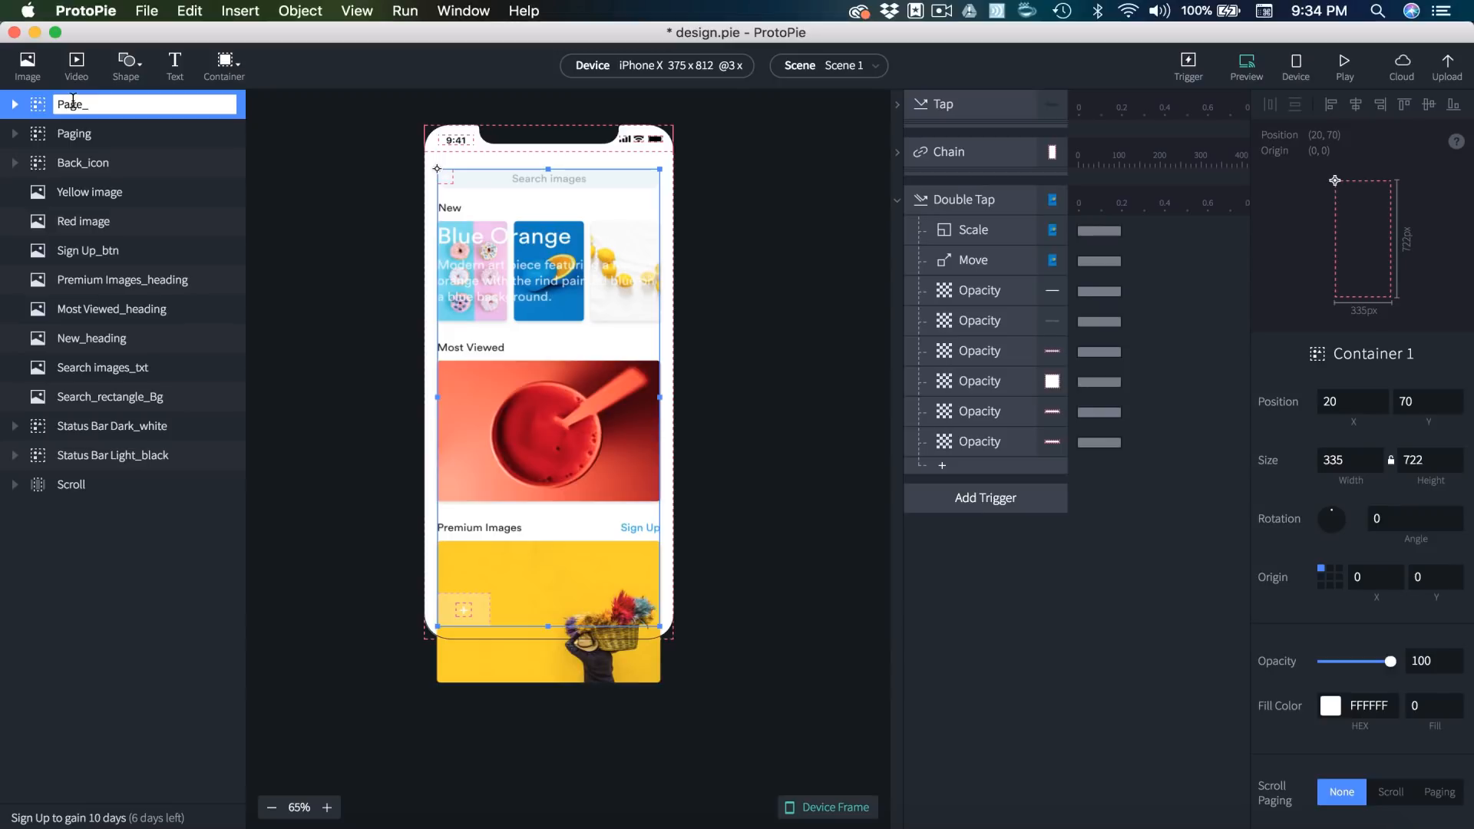
{"action": "type", "text": "3_Stuff"}
{"action": "key", "text": "Return"}
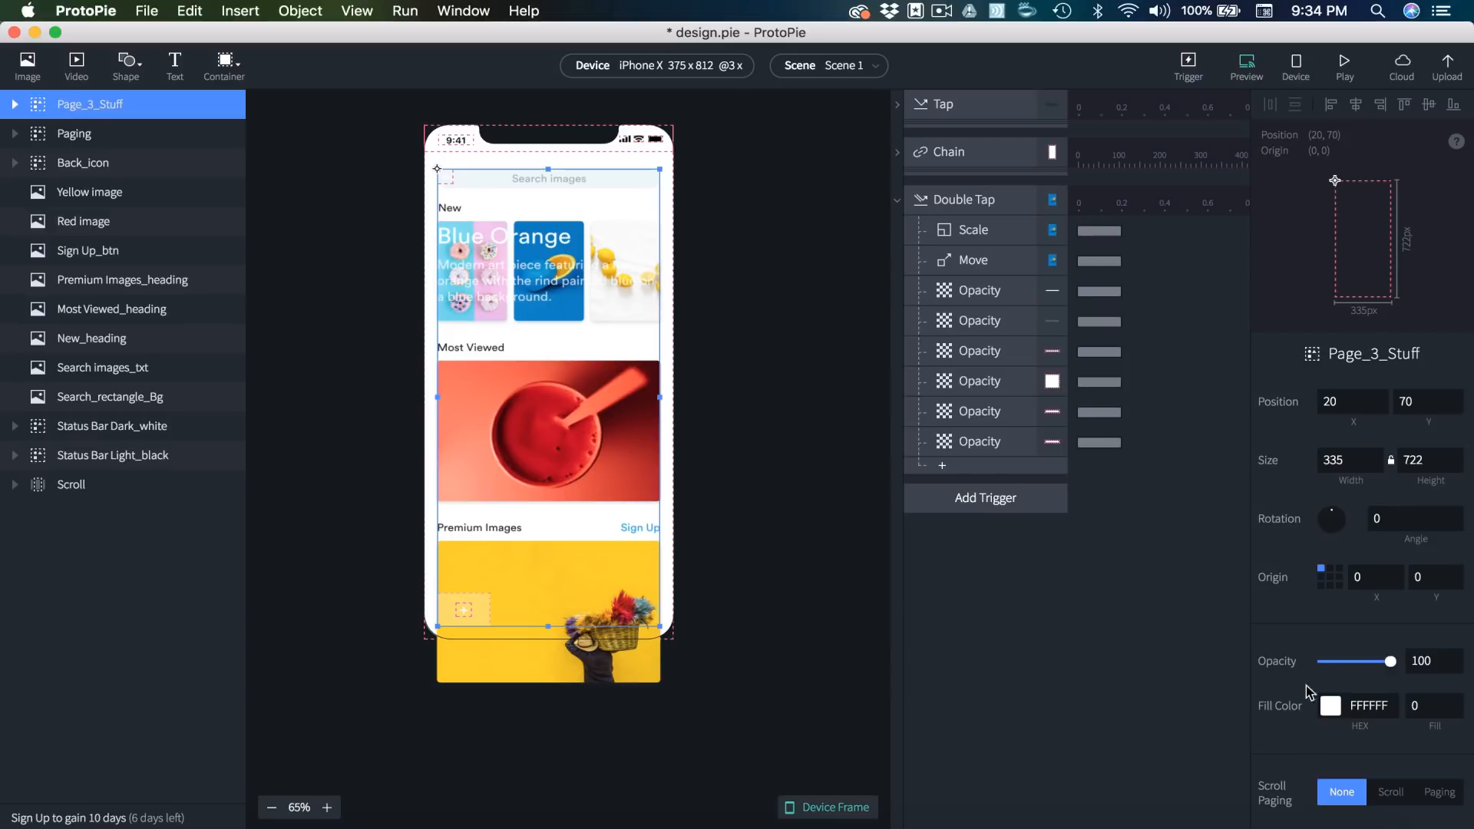
{"action": "left_click_drag", "start_coordinate": [1390, 660], "coordinate": [1268, 665]}
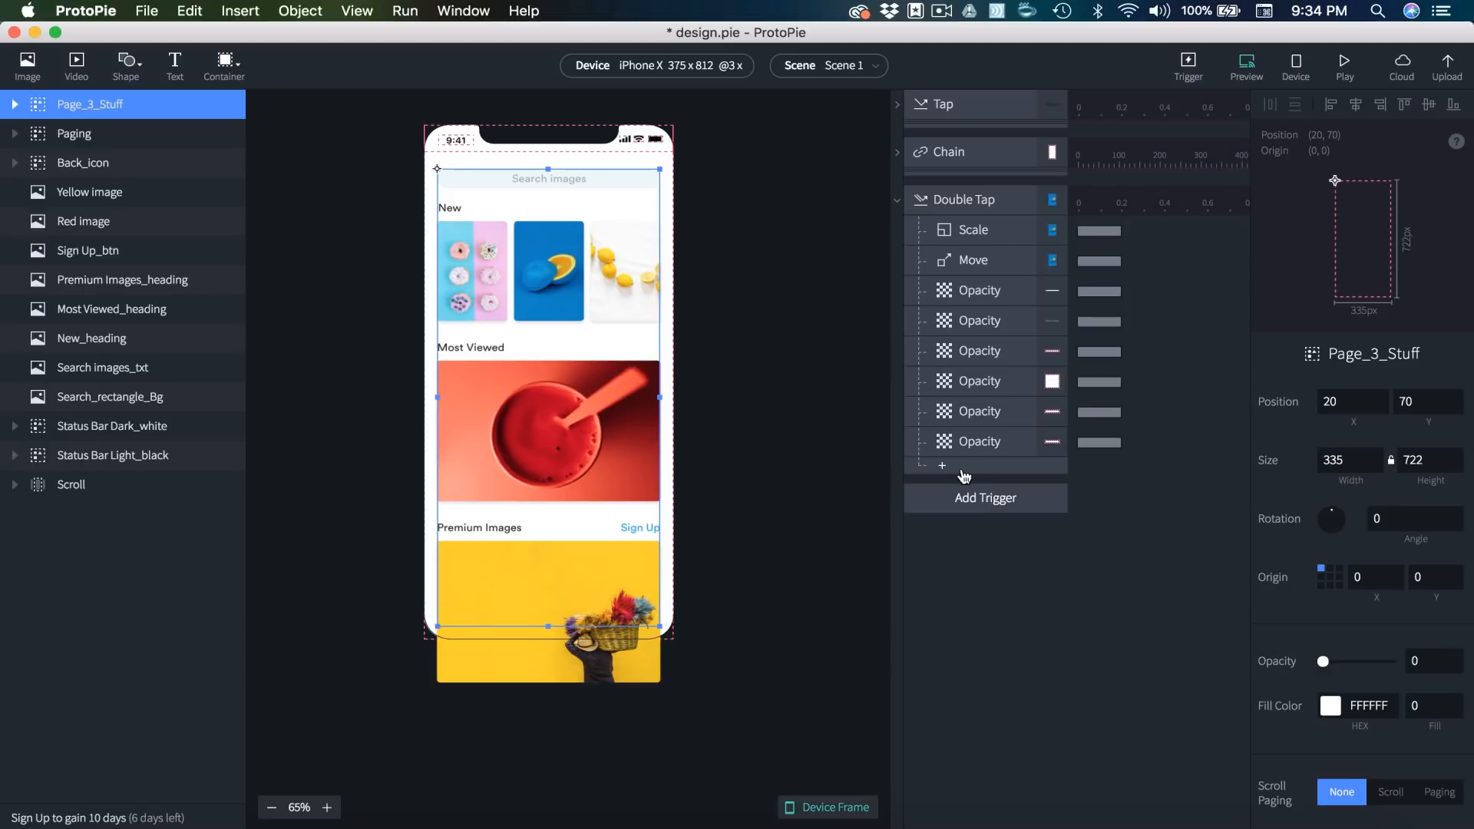
- Duplicate the Status Bar Dark_white Opacity response under Double Tap and assign the copy to Page_3_Stuff, changing to 100
{"action": "left_click", "coordinate": [964, 445]}
{"action": "key", "text": "super+d"}
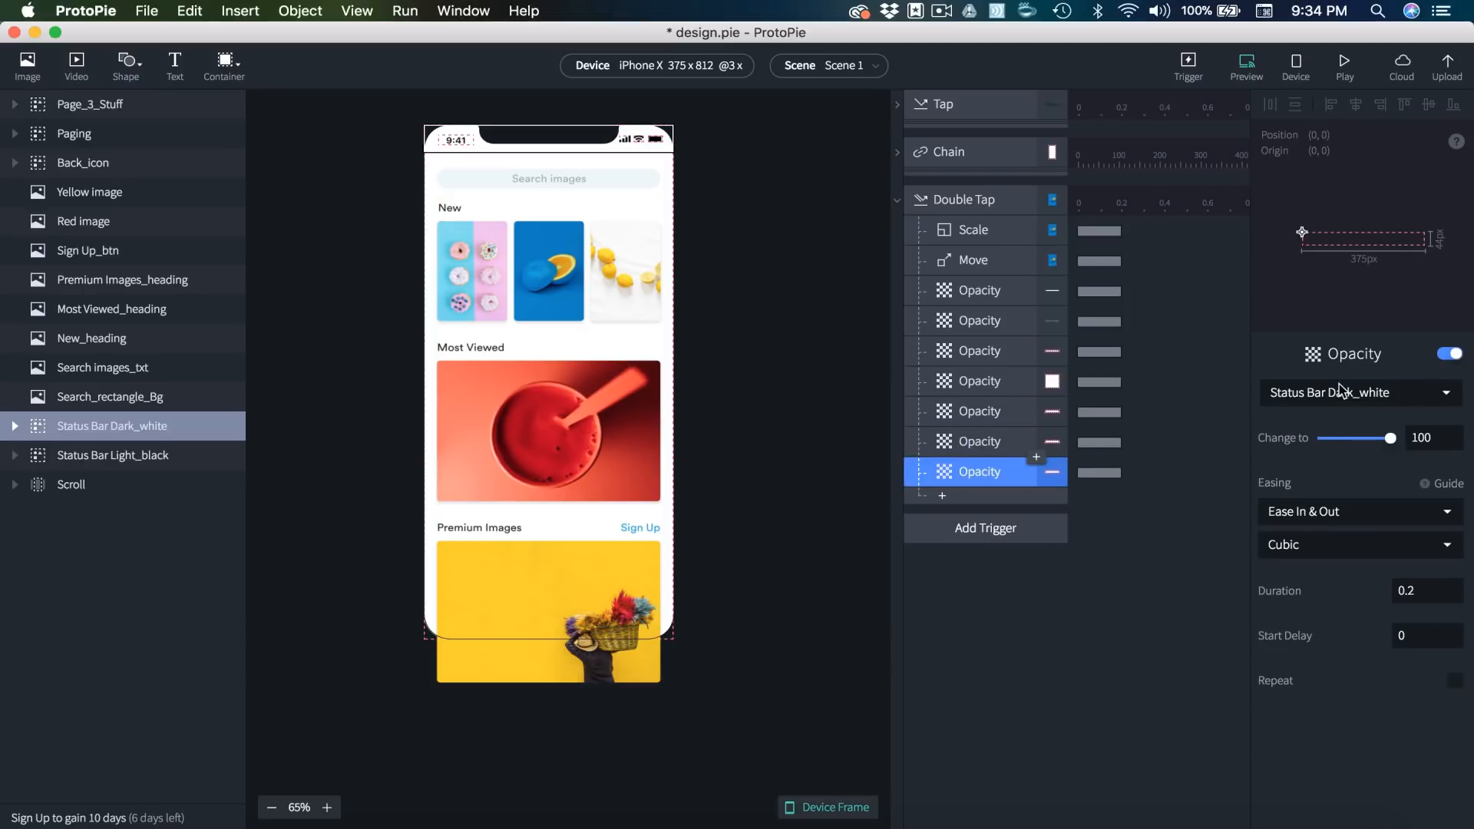
{"action": "left_click", "coordinate": [1343, 392]}
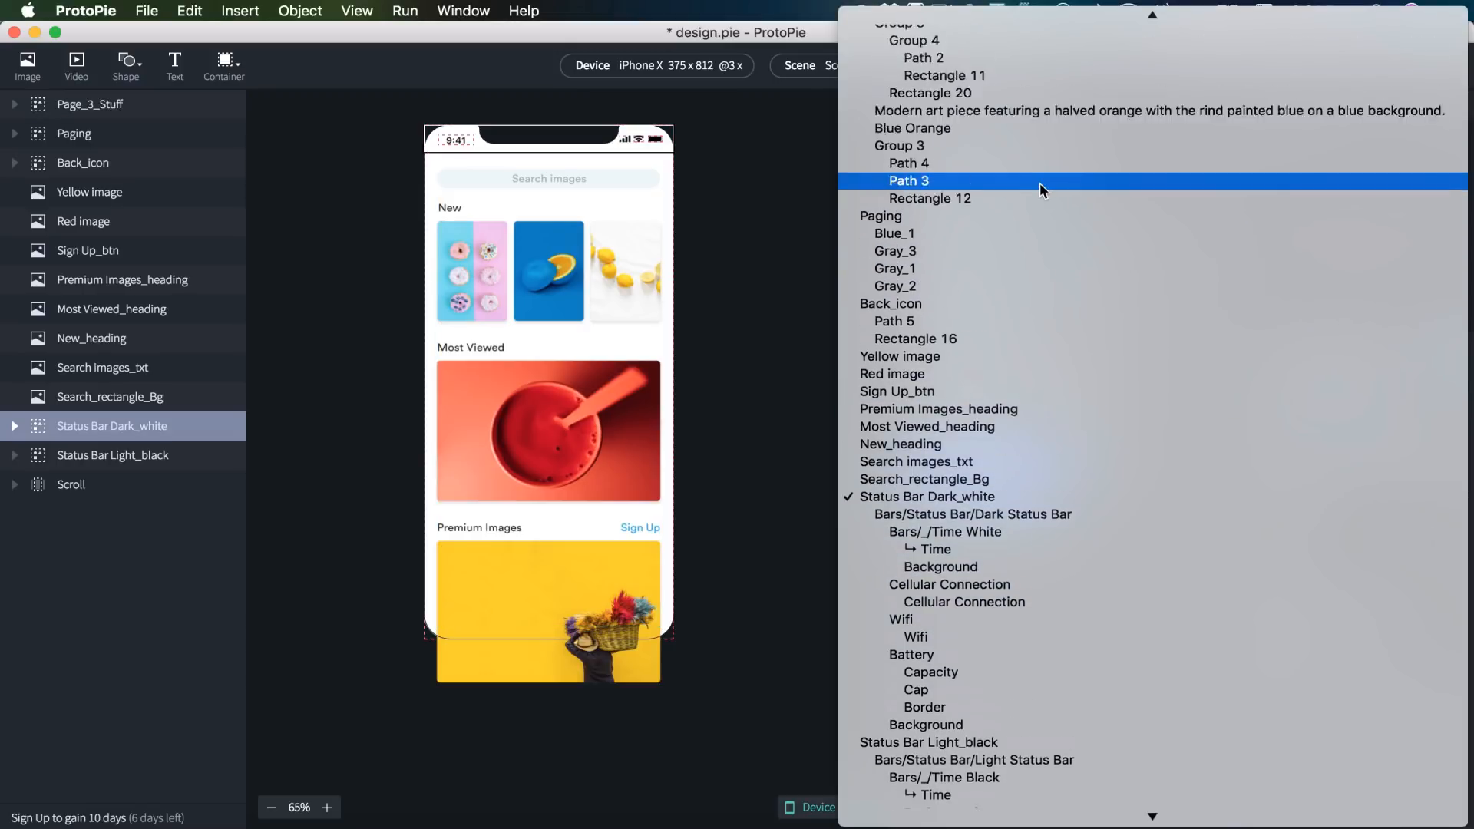
{"action": "scroll", "coordinate": [1040, 182], "scroll_direction": "up", "scroll_amount": 3}
{"action": "left_click", "coordinate": [898, 50]}
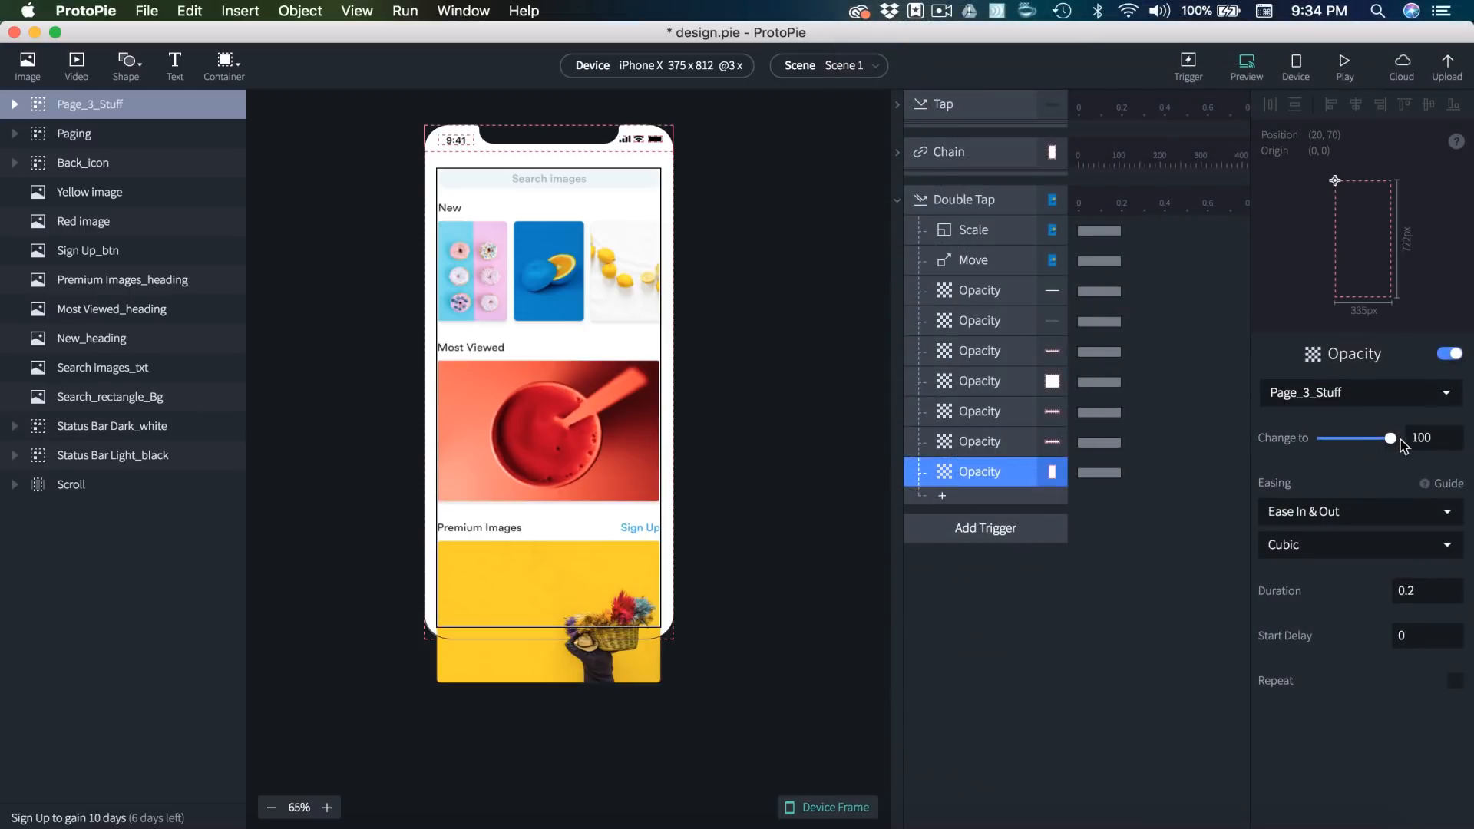
- Preview the prototype, swipe to the Blue orange image and double-tap it to test the Page_3_Stuff fade-in
{"action": "left_click", "coordinate": [1251, 68]}
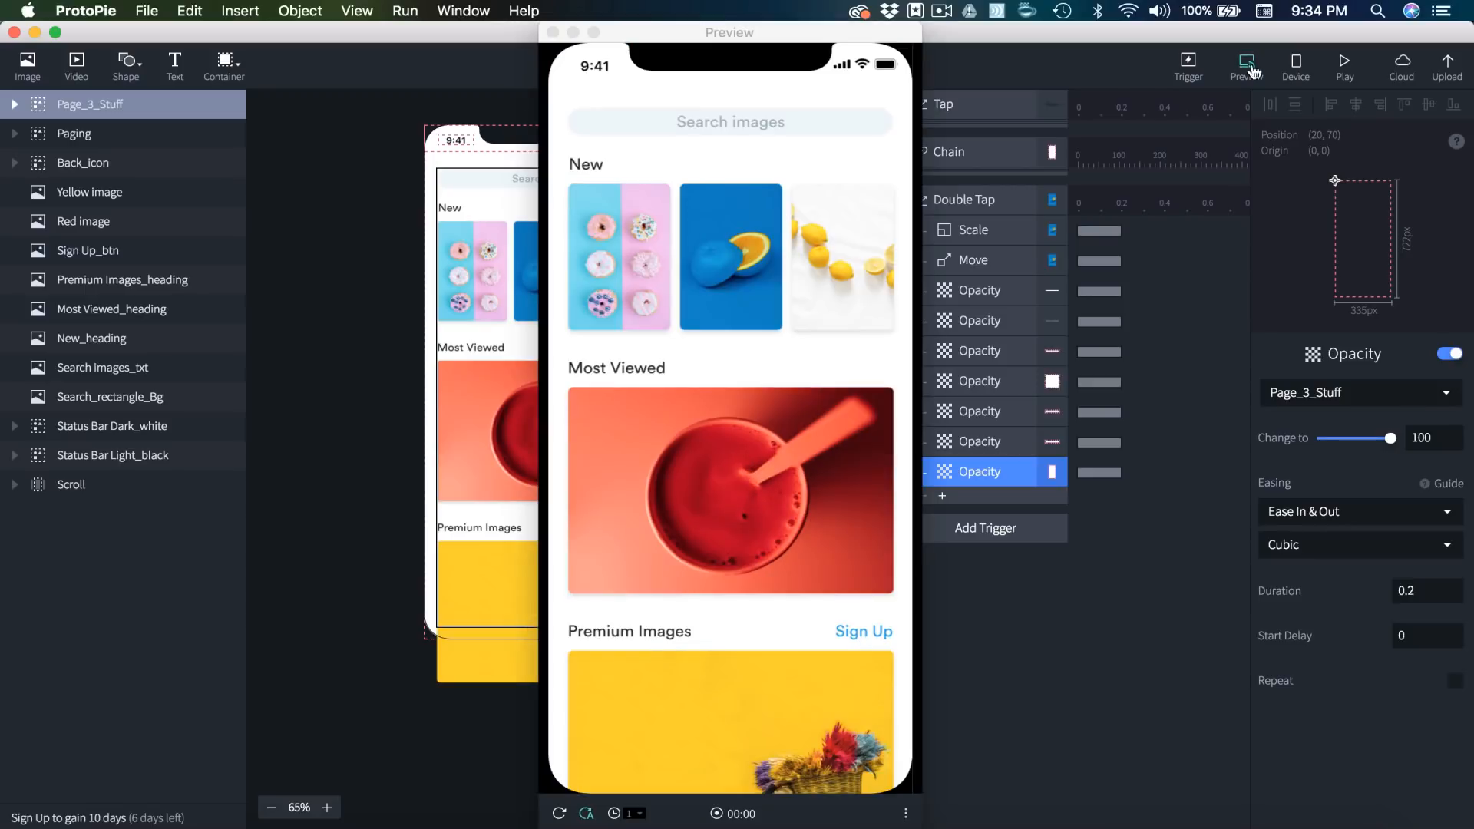
{"action": "left_click", "coordinate": [607, 193]}
{"action": "left_click_drag", "start_coordinate": [781, 355], "coordinate": [653, 392]}
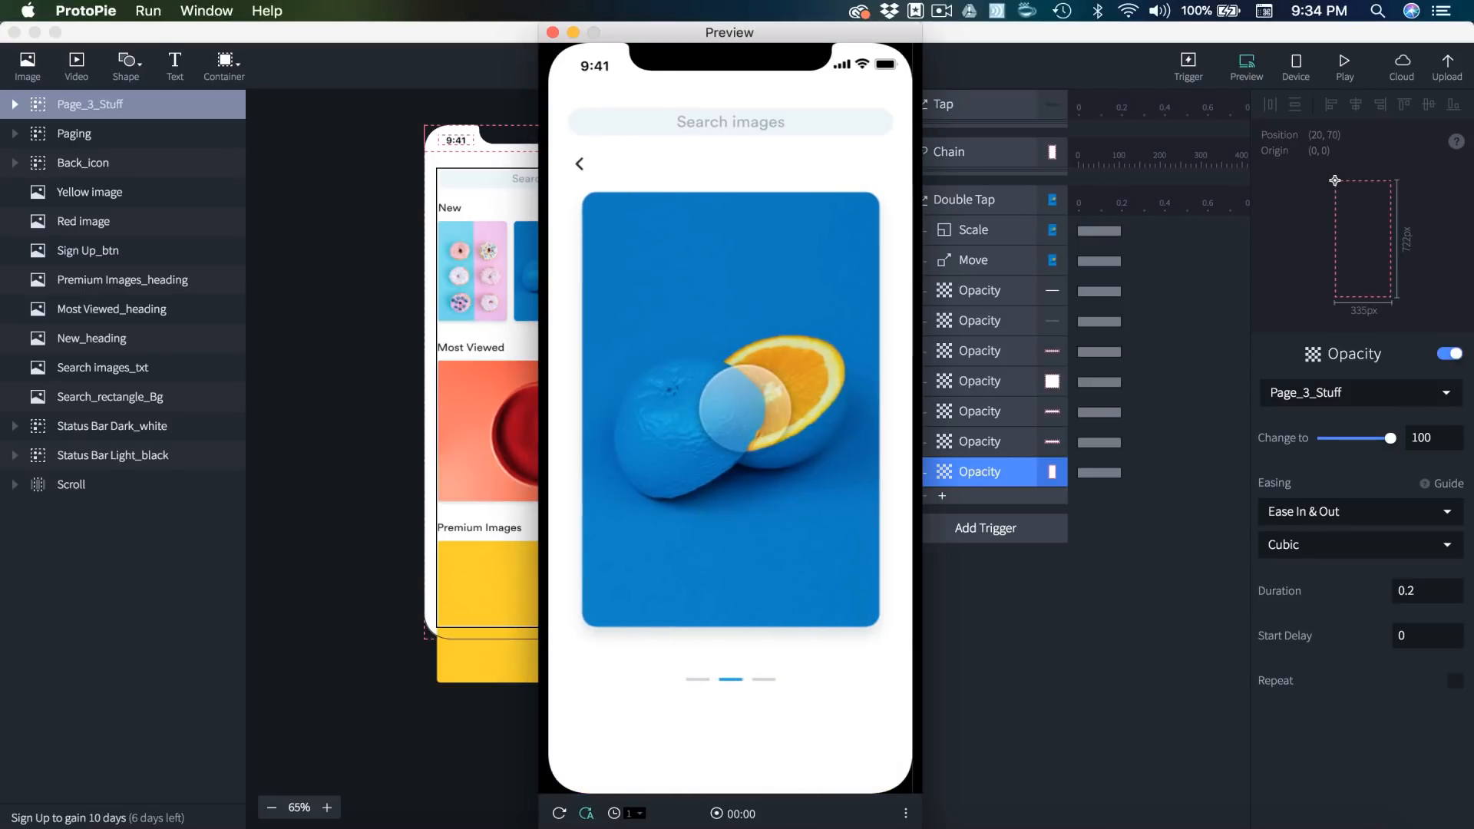
{"action": "double_click", "coordinate": [744, 407]}
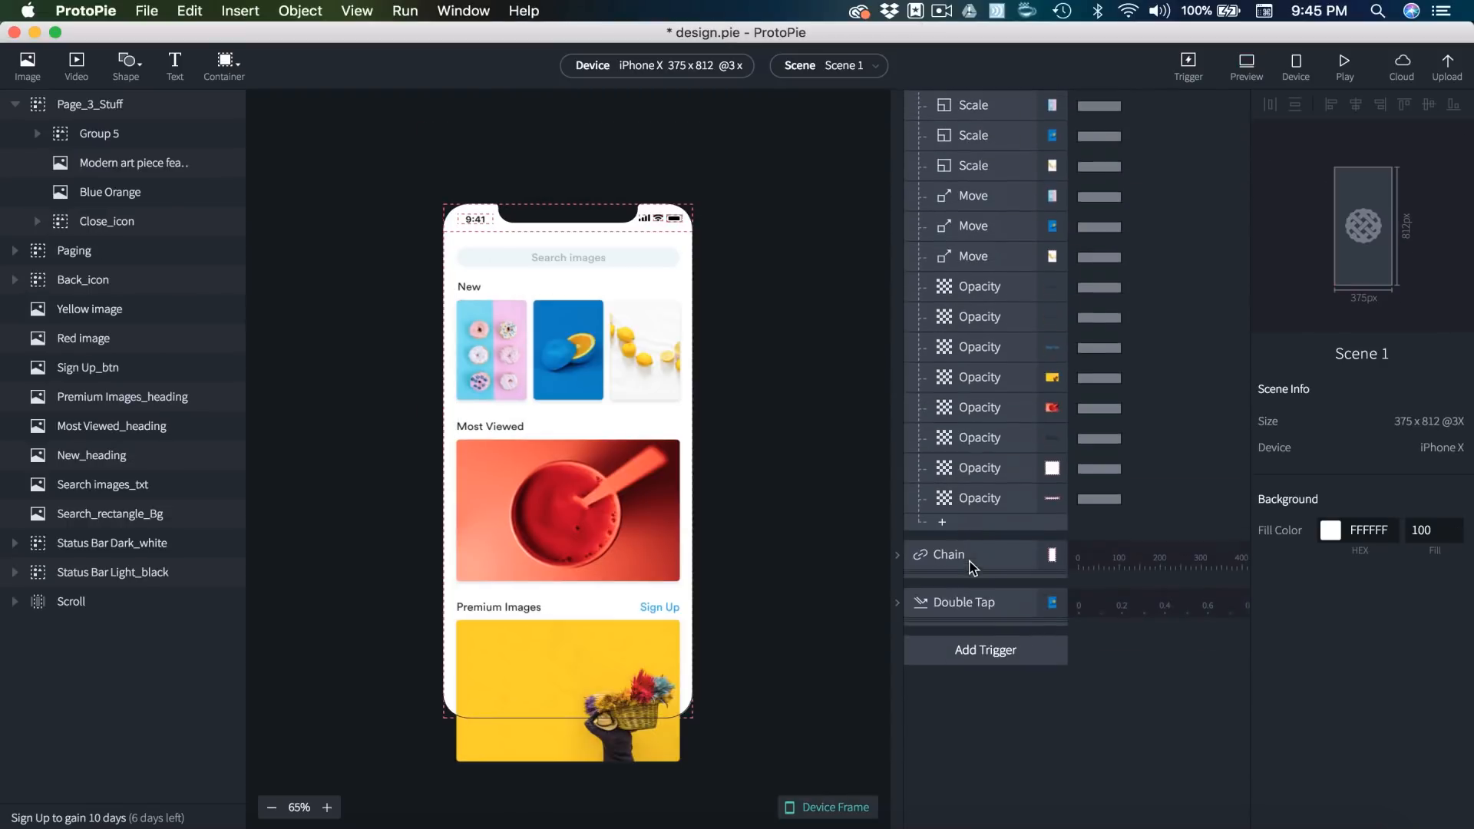
- Collapse the Tap trigger's responses and add a Fling trigger assigned to the Page_3_Stuff layer
{"action": "scroll", "coordinate": [941, 330], "scroll_direction": "up", "scroll_amount": 1}
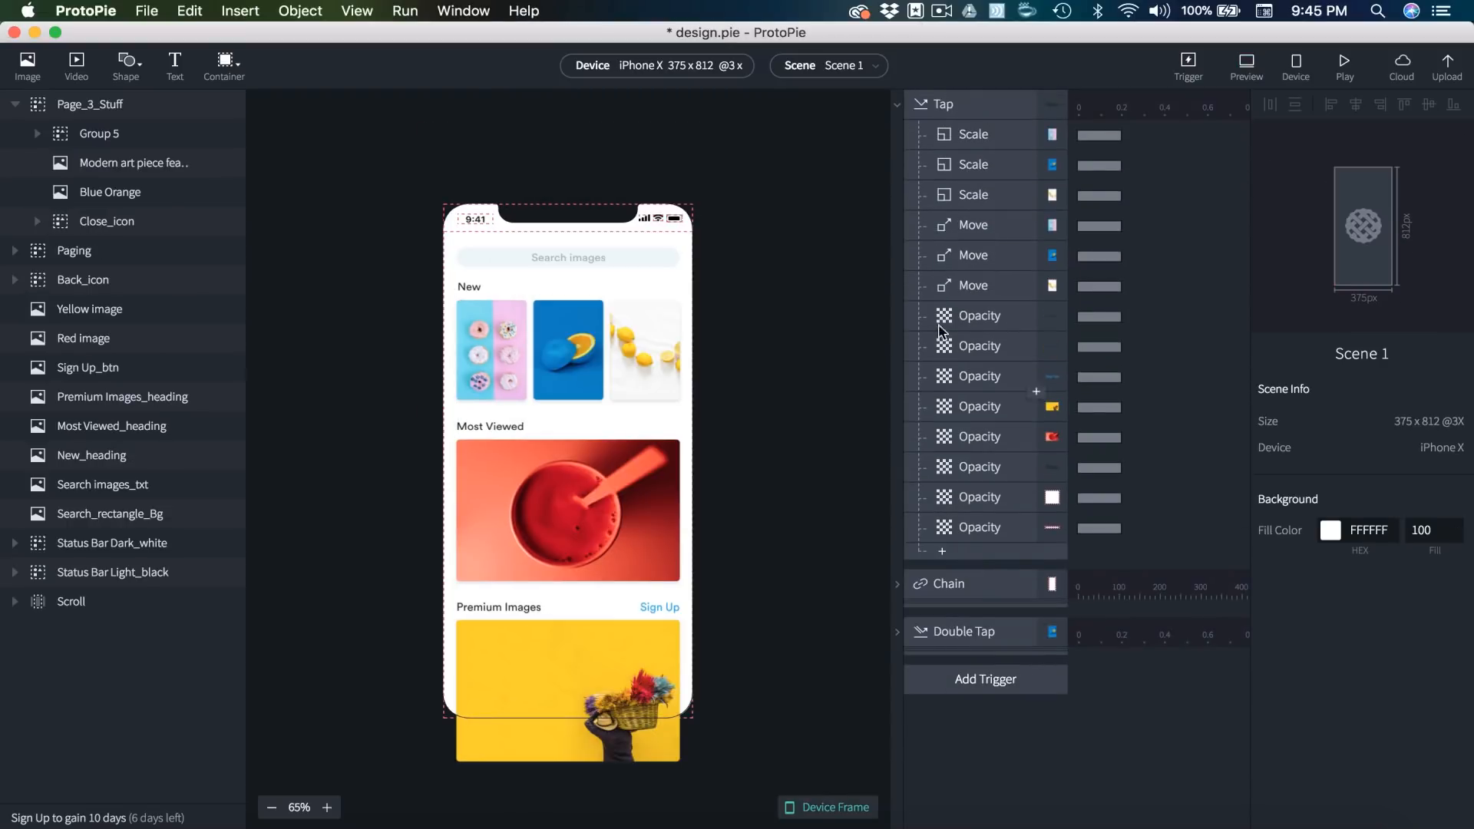
{"action": "left_click", "coordinate": [896, 106]}
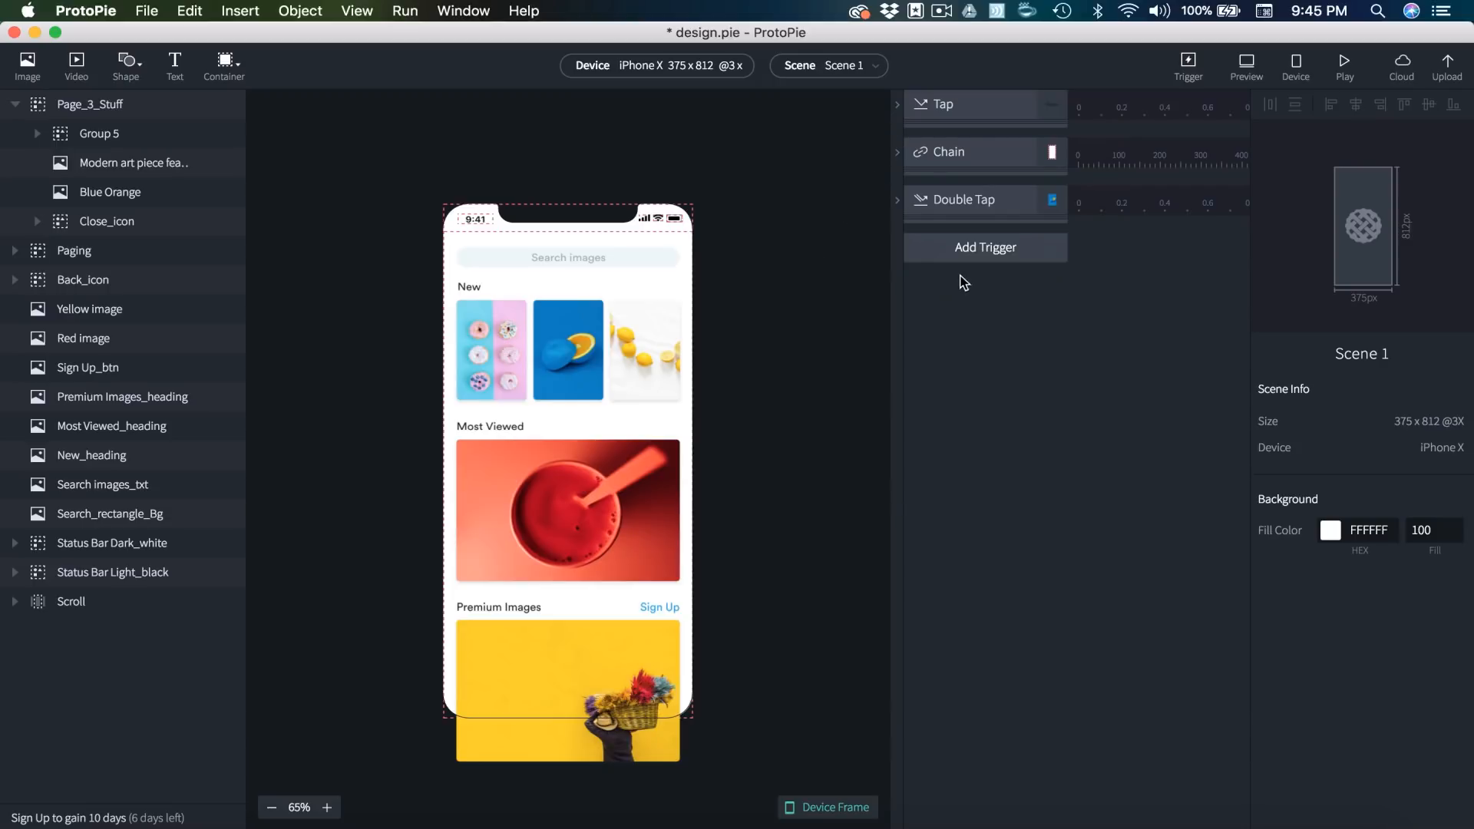
{"action": "left_click", "coordinate": [970, 253]}
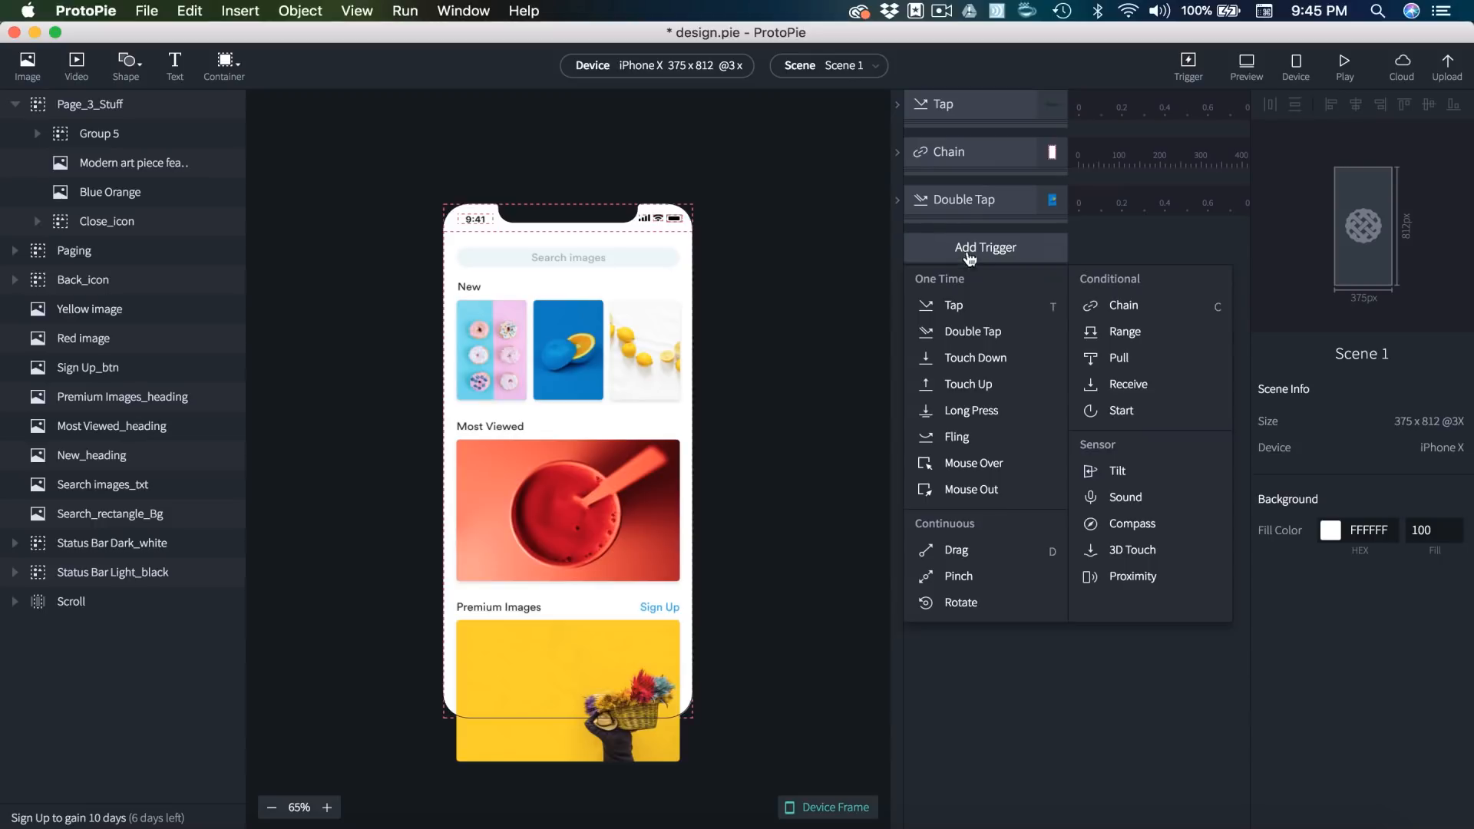
{"action": "left_click", "coordinate": [956, 436]}
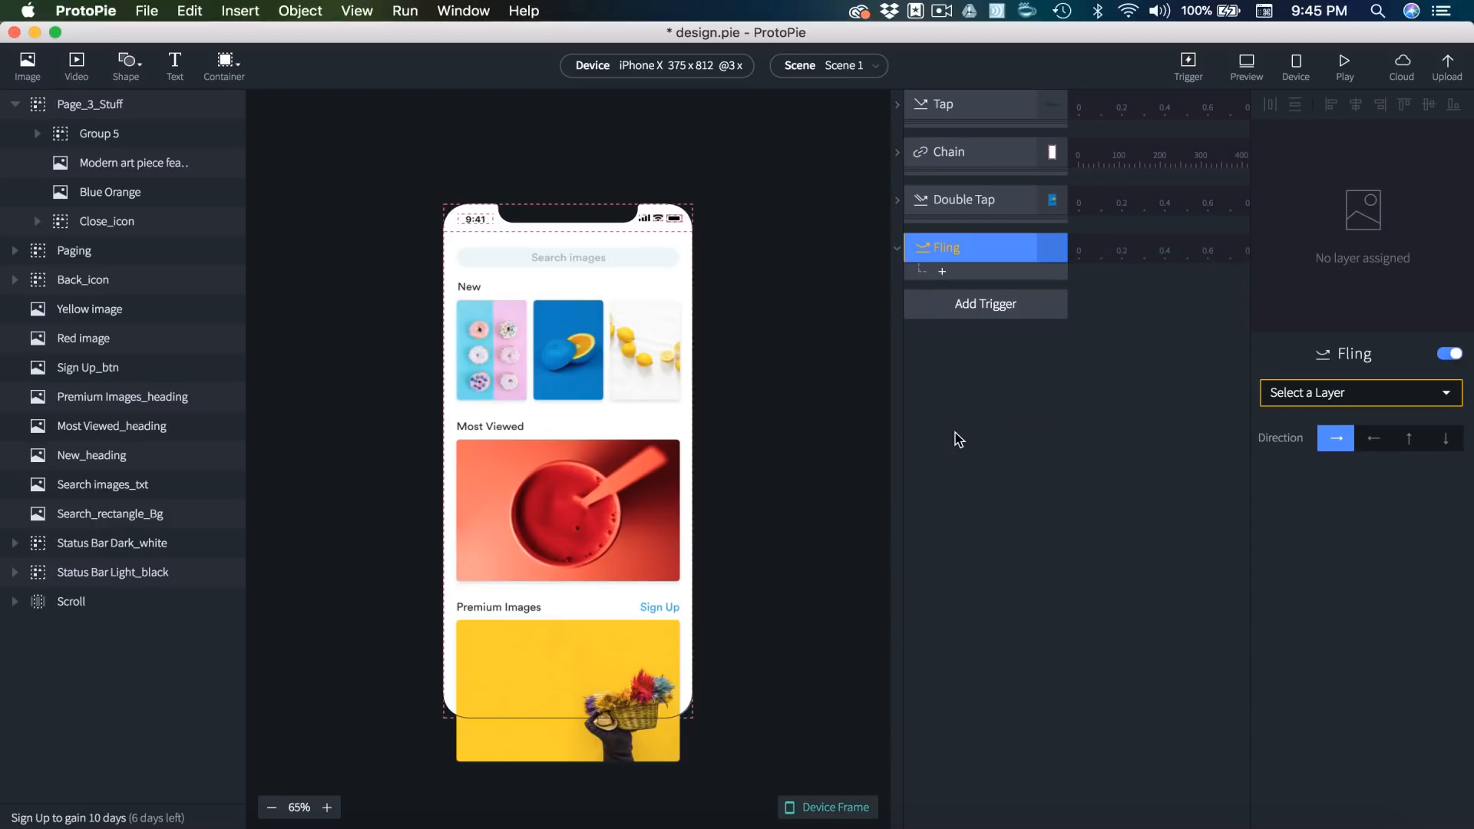
{"action": "left_click", "coordinate": [1388, 392]}
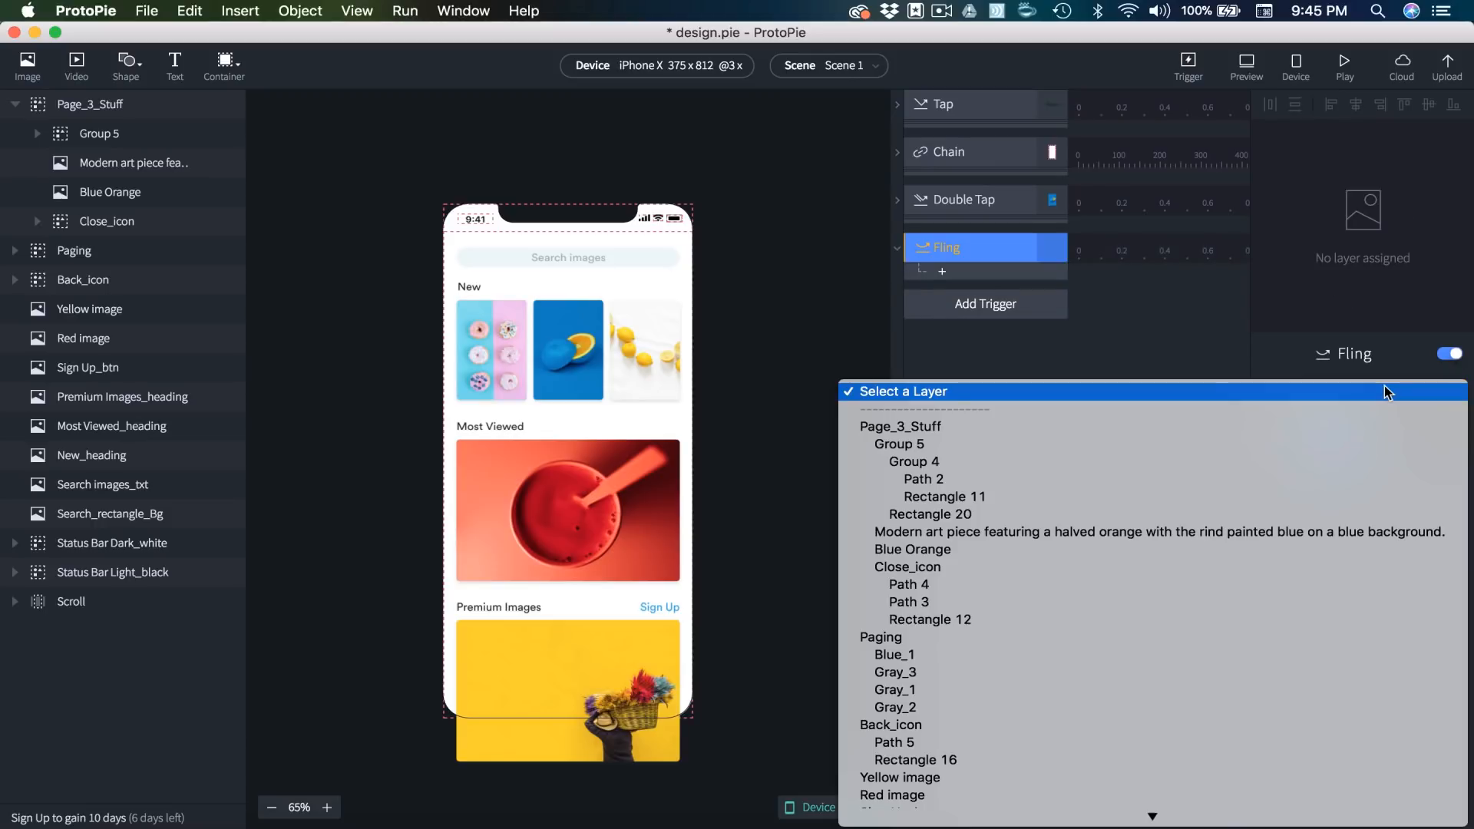
{"action": "left_click", "coordinate": [912, 434]}
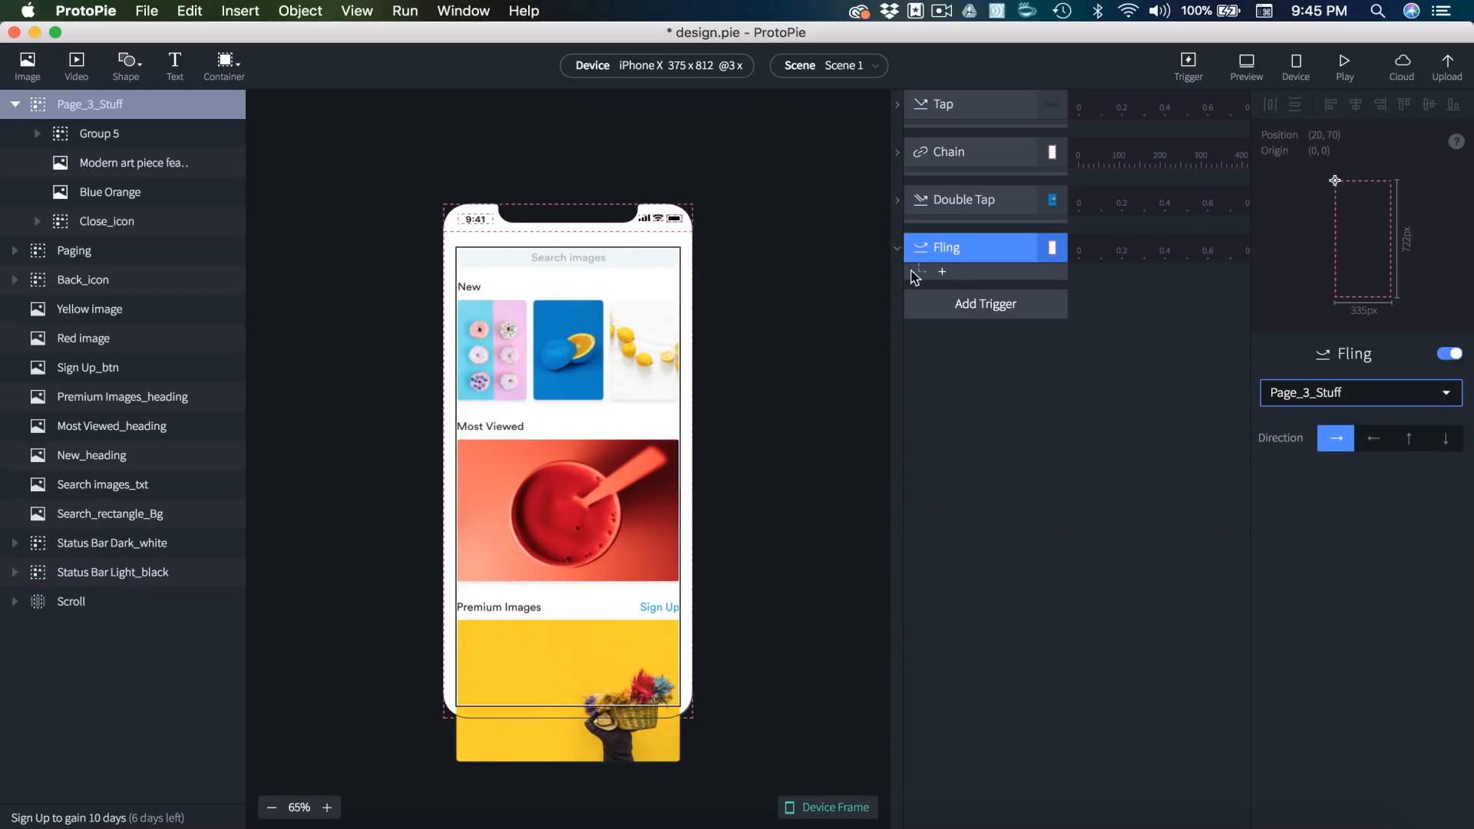
- Preview the Blue orange image's double-tap transition to its detail page, then close the preview
{"action": "left_click", "coordinate": [1245, 65]}
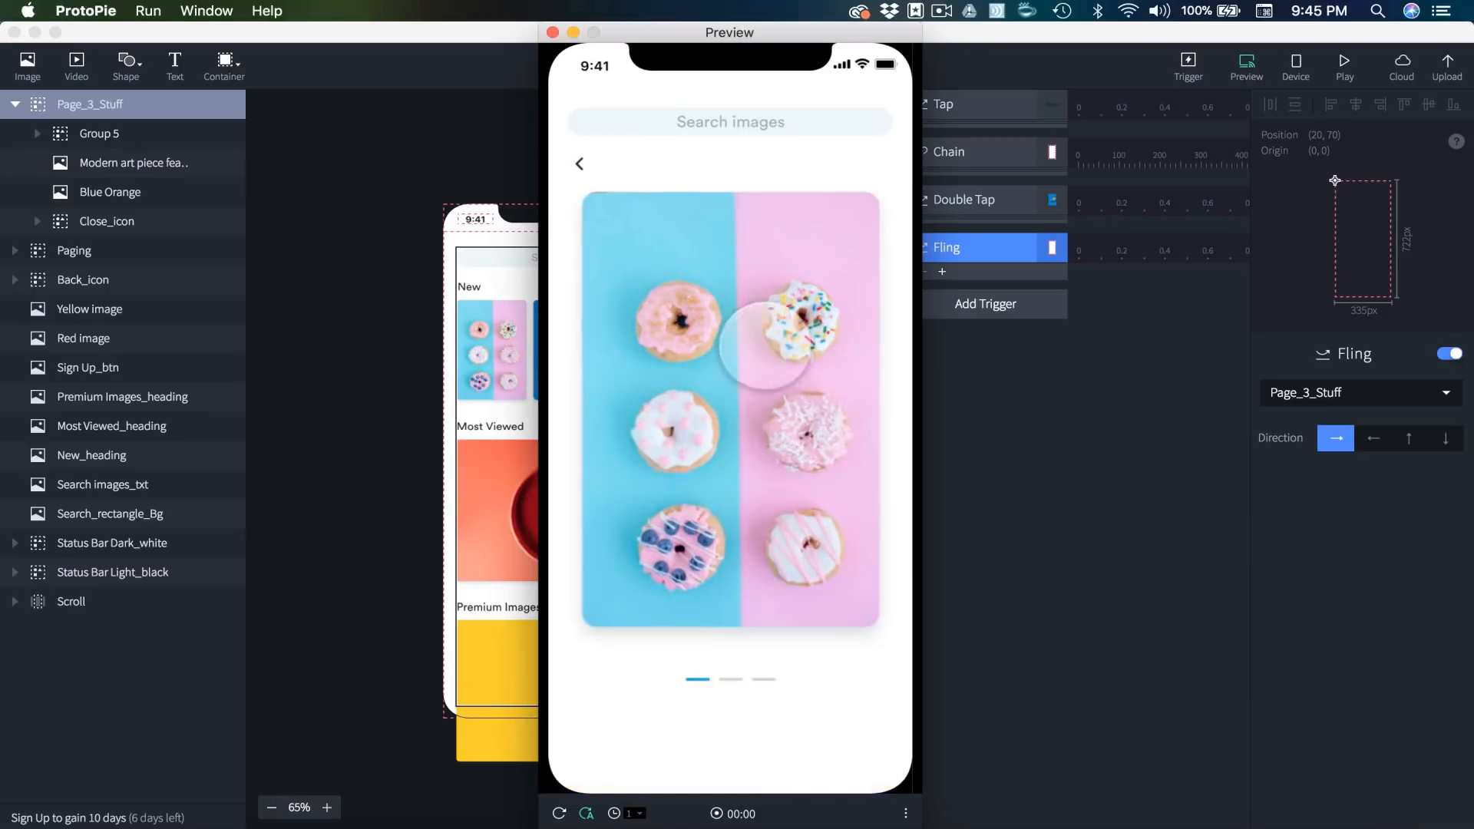
{"action": "left_click_drag", "start_coordinate": [765, 343], "coordinate": [668, 347]}
{"action": "left_click", "coordinate": [775, 405]}
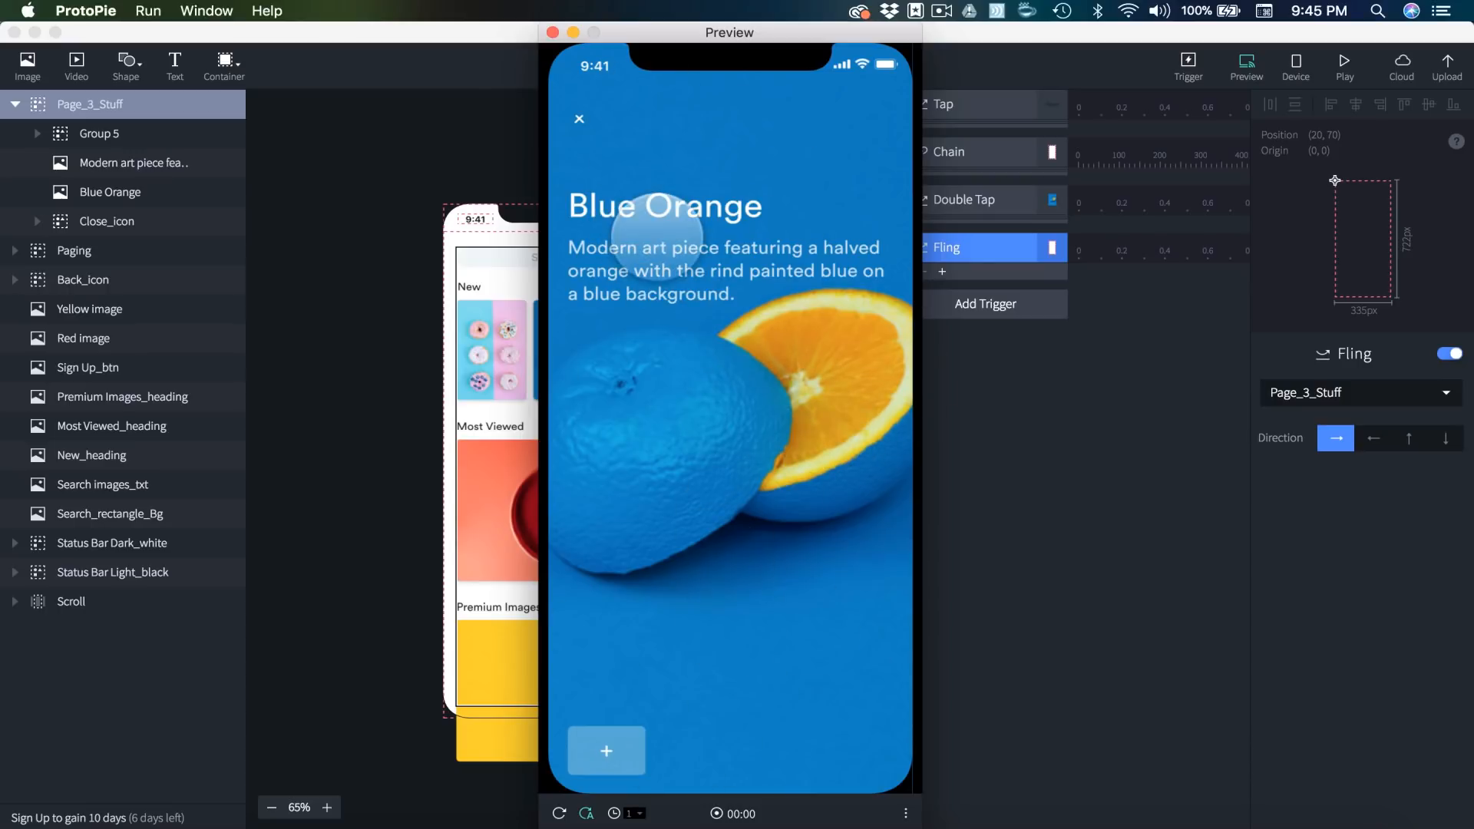
{"action": "left_click", "coordinate": [552, 33]}
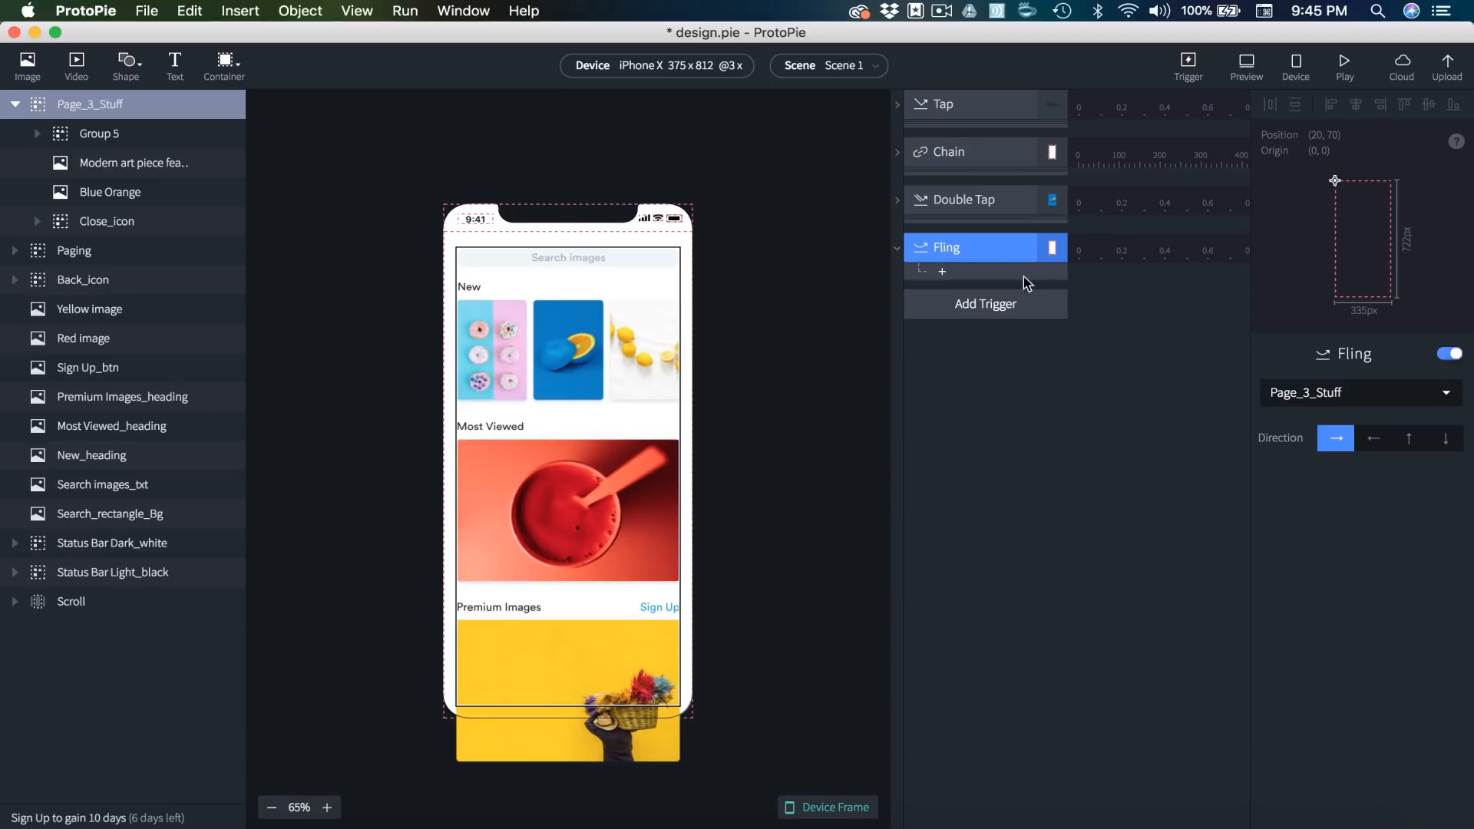
- Set the Fling direction to down and copy all nine Double Tap responses into the Fling trigger
{"action": "left_click", "coordinate": [1446, 440]}
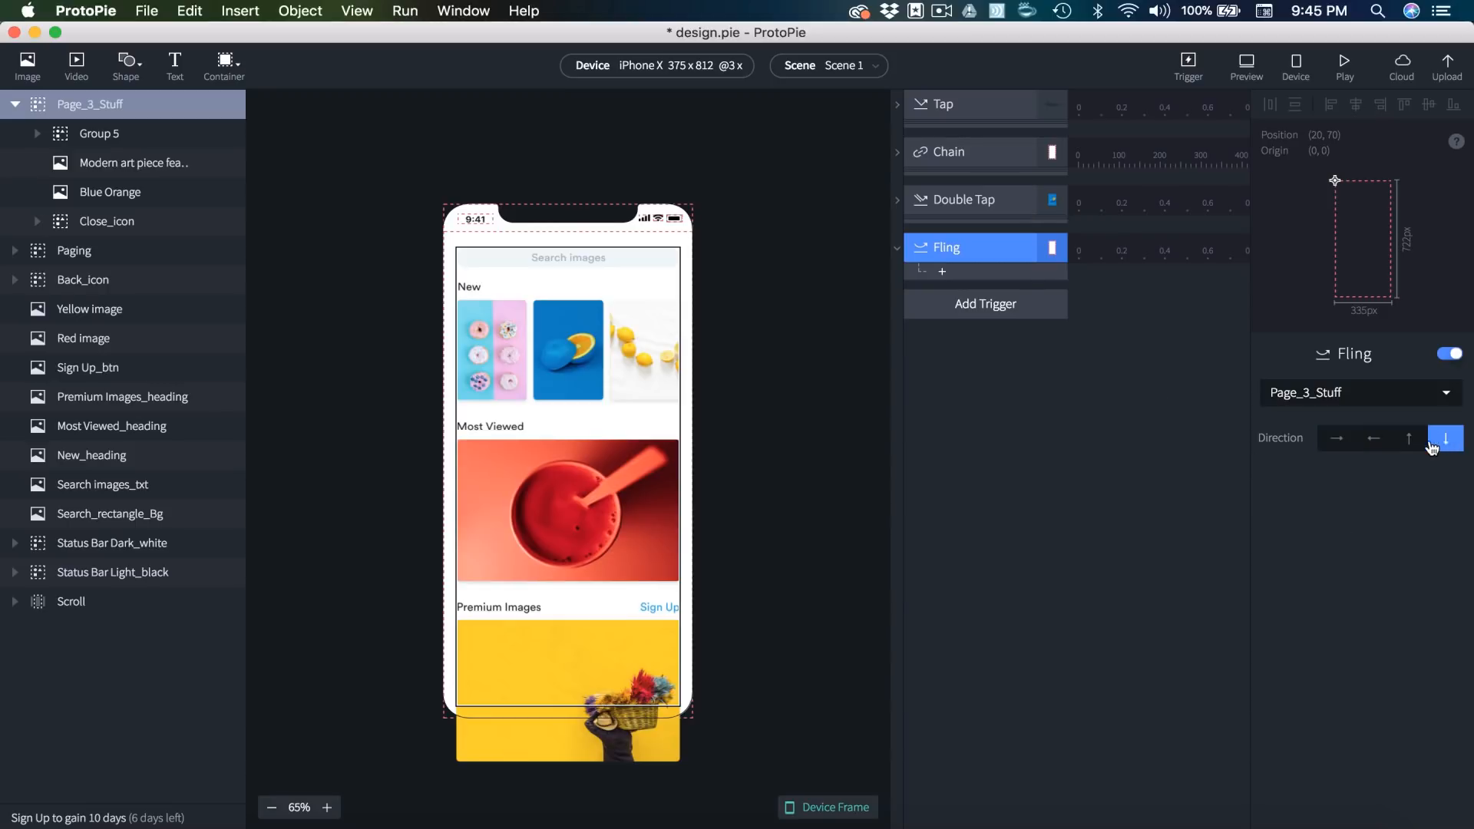
{"action": "left_click", "coordinate": [897, 200]}
{"action": "left_click", "coordinate": [969, 230]}
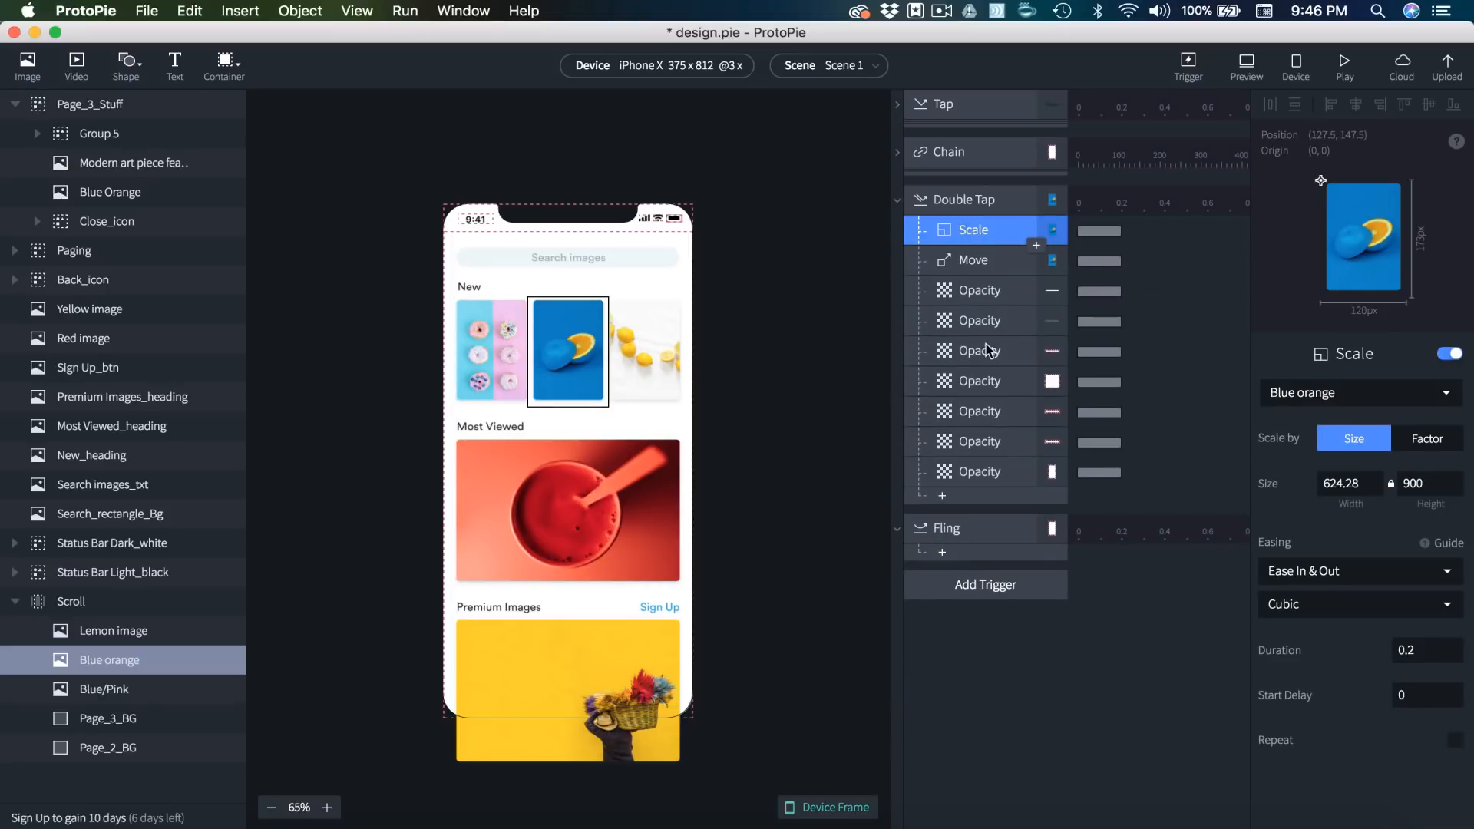
{"action": "left_click", "coordinate": [994, 477], "text": "shift"}
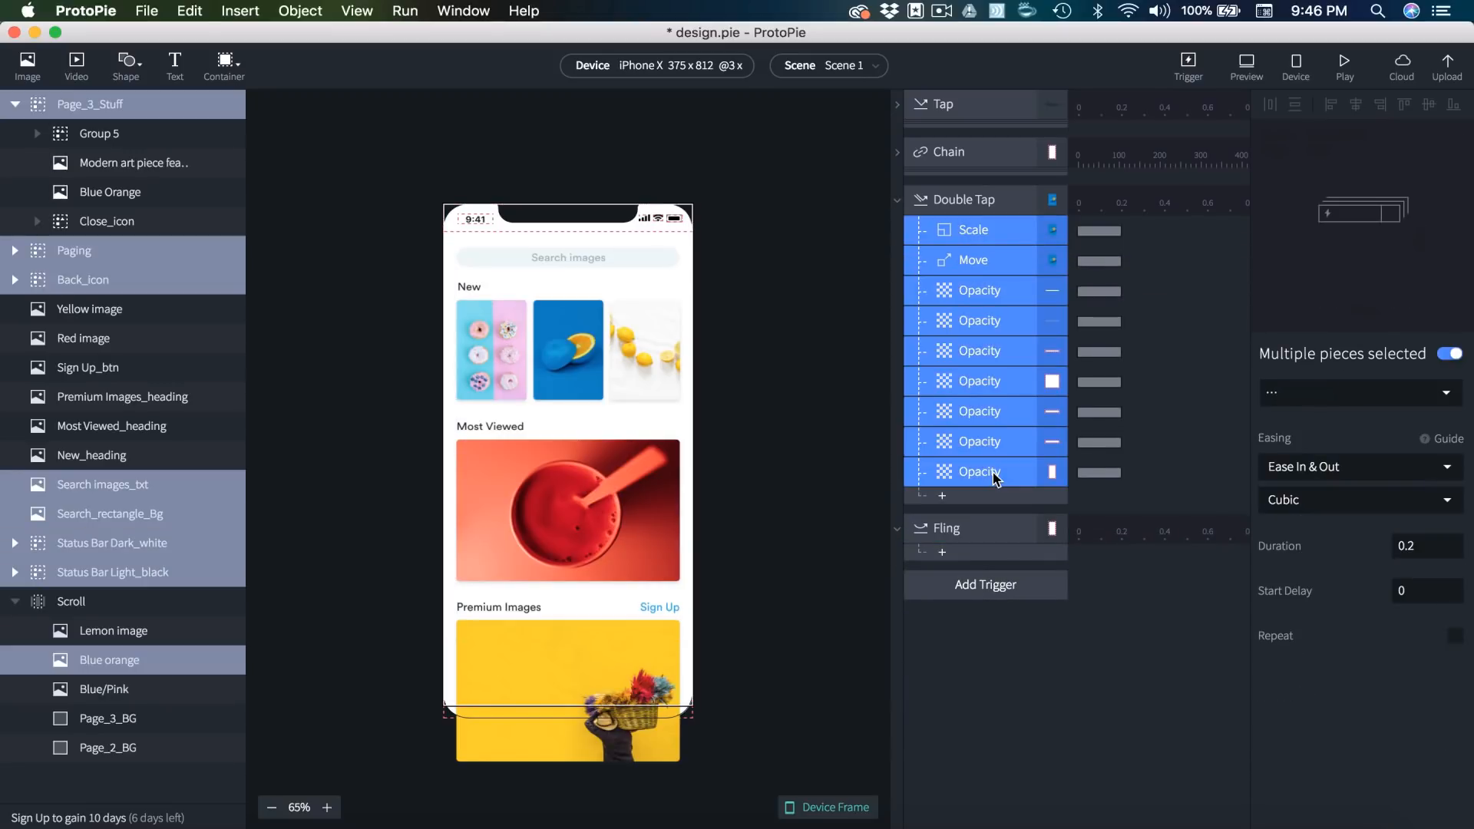
{"action": "left_click", "coordinate": [898, 206]}
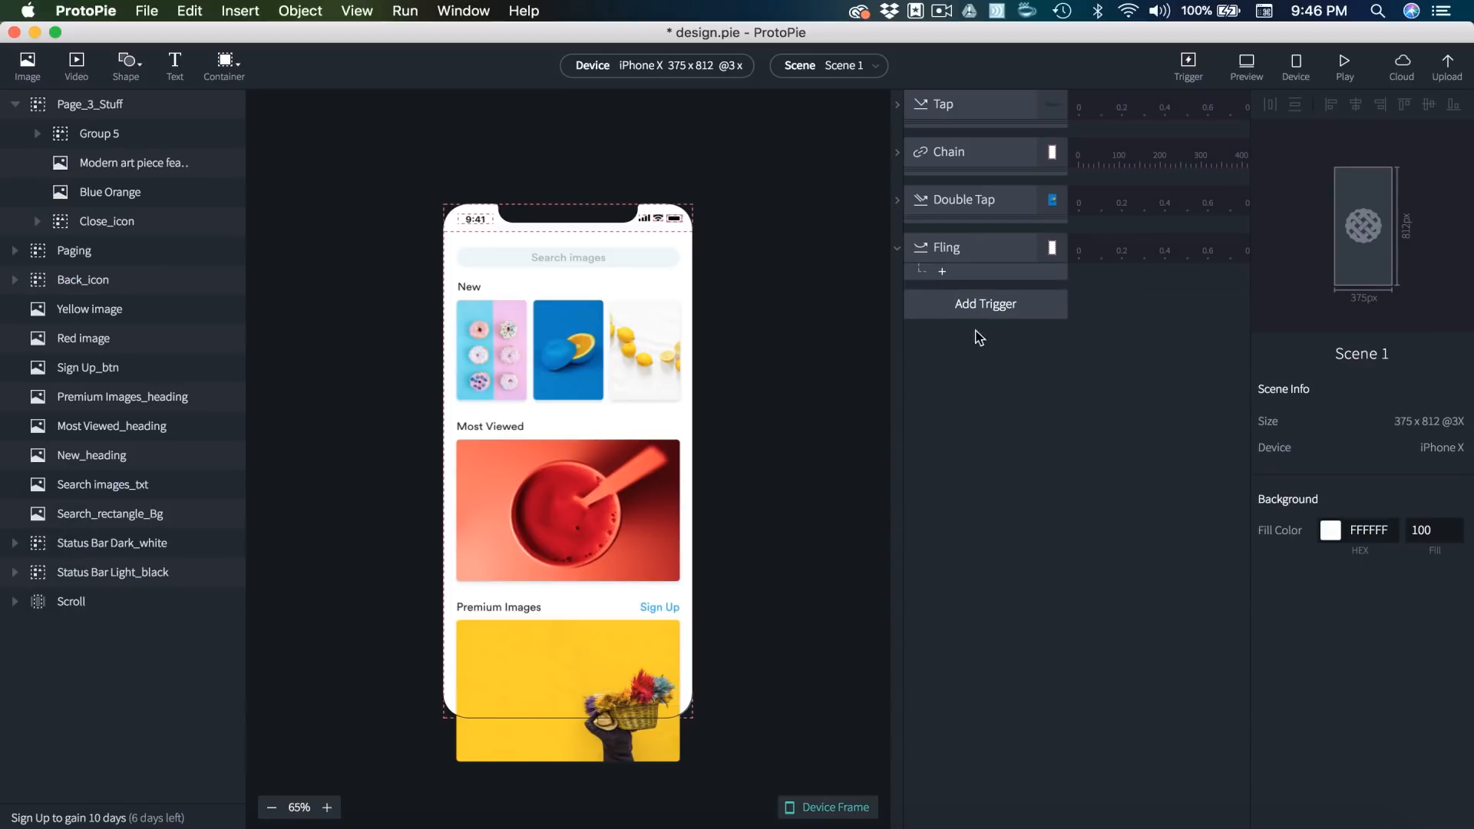
{"action": "left_click", "coordinate": [941, 247]}
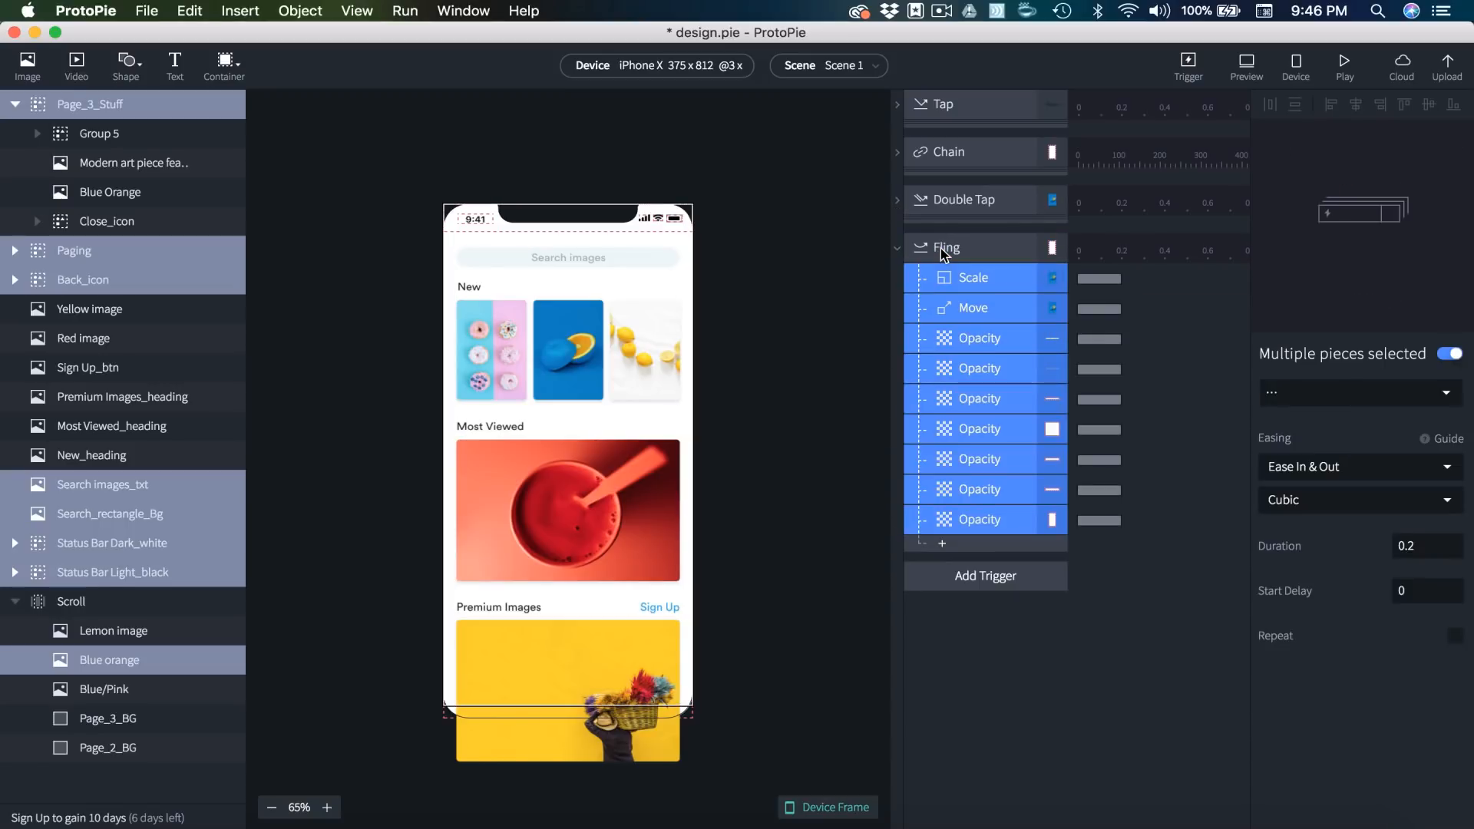
{"action": "left_click", "coordinate": [1159, 584]}
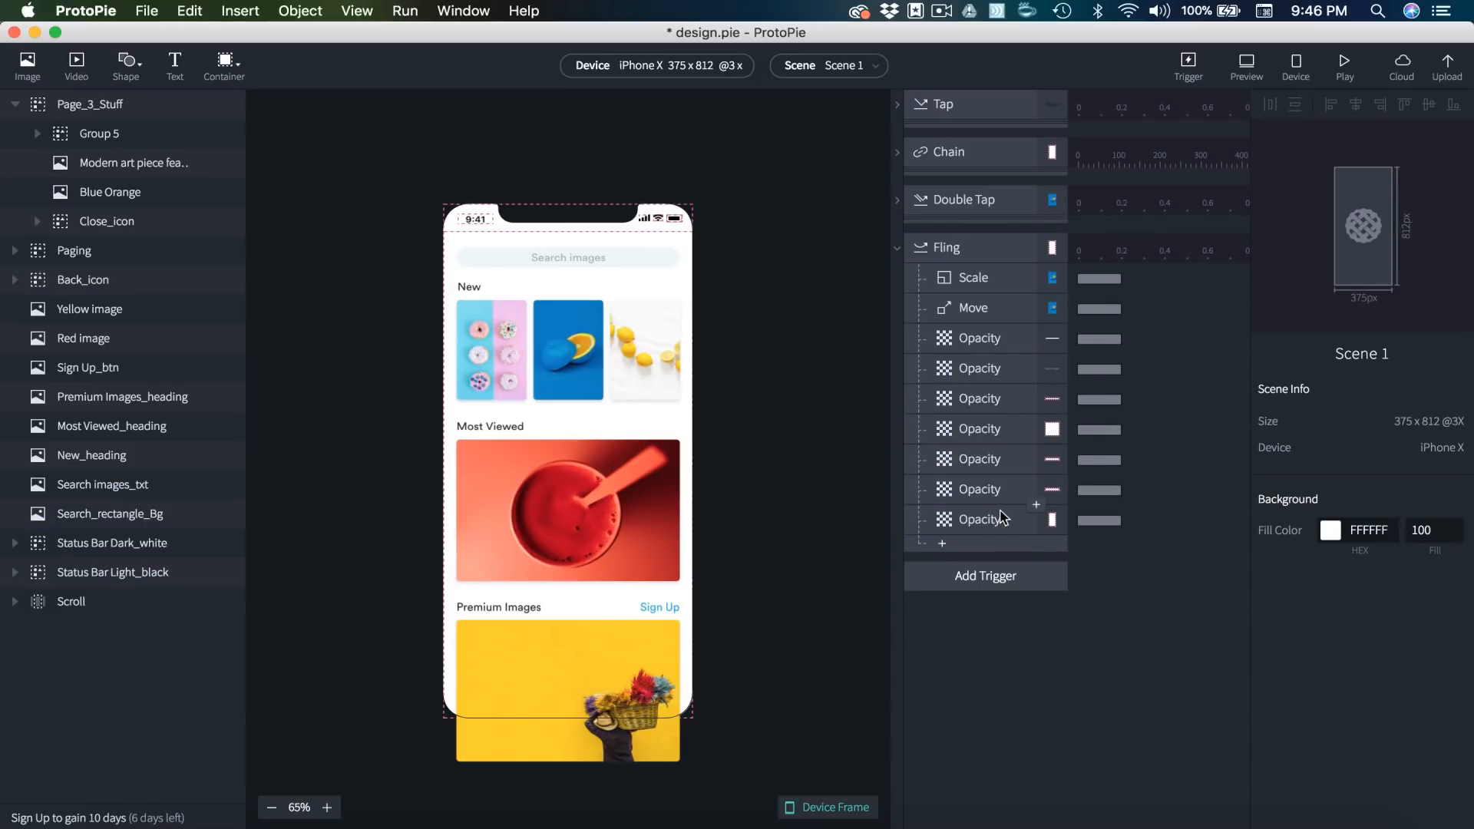
- In the Fling trigger, set the opacity of Page_3_Stuff and Status Bar Dark_white to 0 and Status Bar Light_black to 100
{"action": "left_click", "coordinate": [971, 525]}
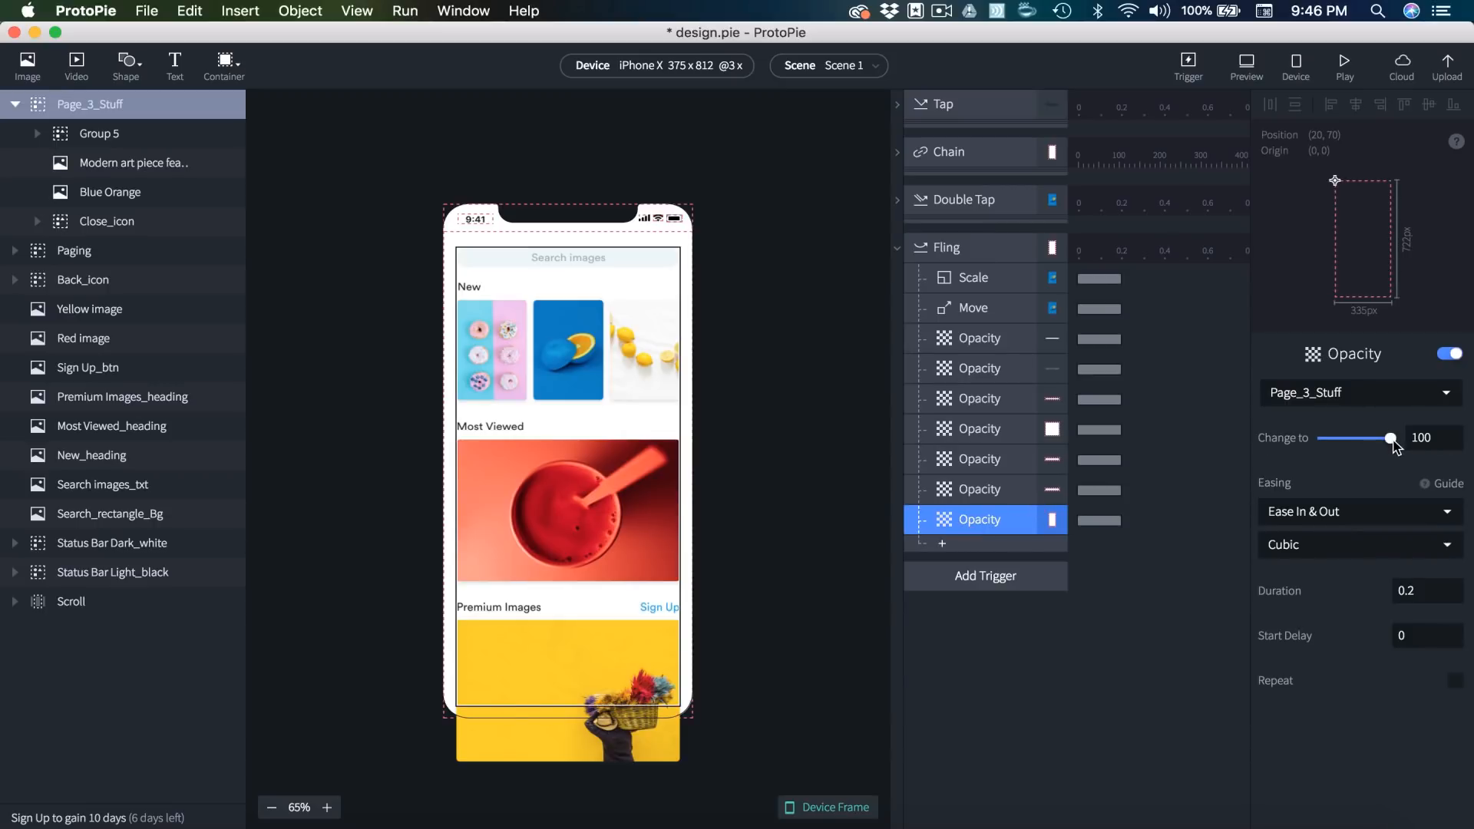
{"action": "left_click", "coordinate": [998, 490]}
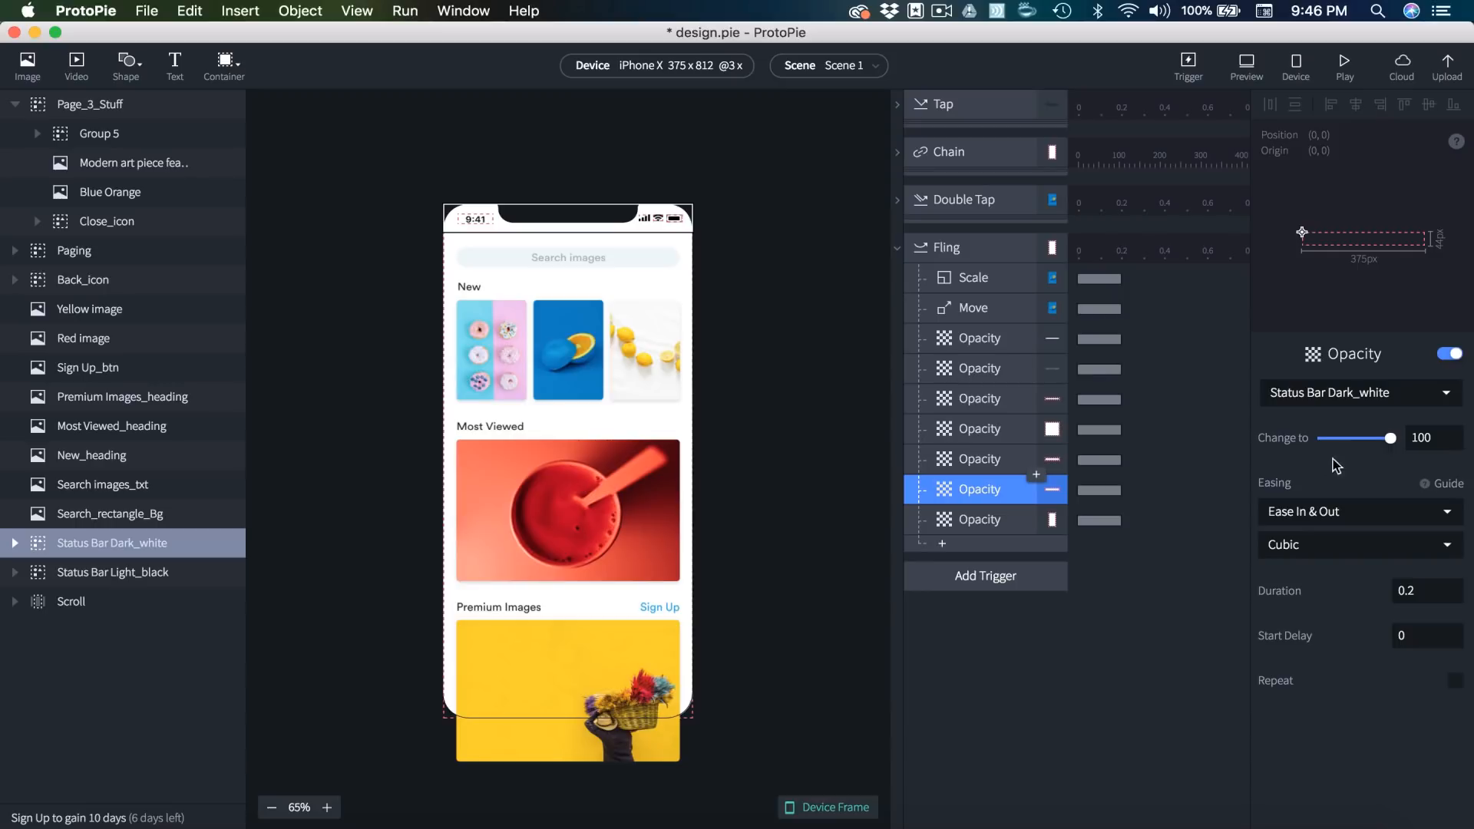
{"action": "left_click", "coordinate": [1025, 459]}
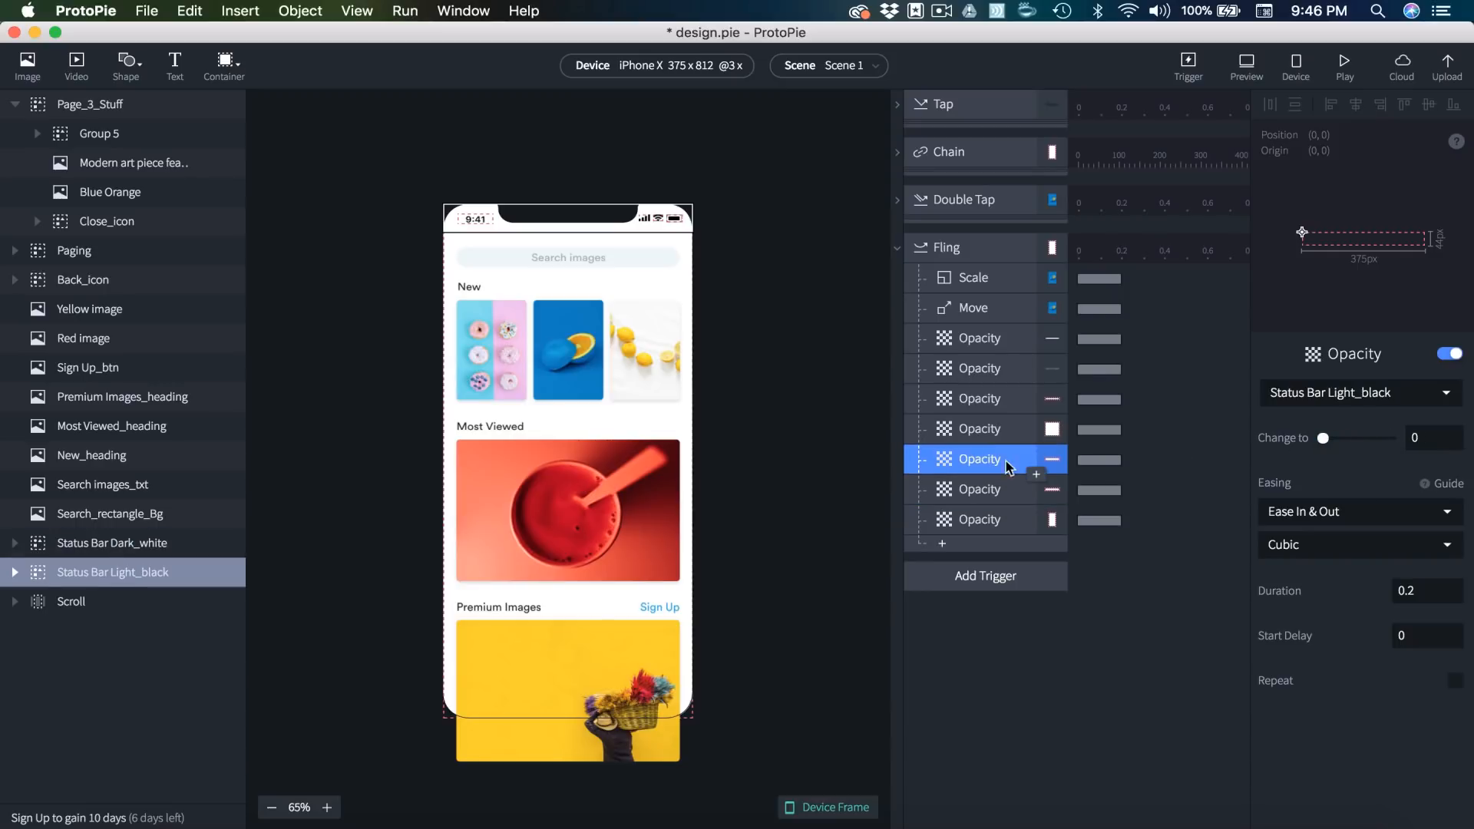
{"action": "left_click_drag", "start_coordinate": [1322, 438], "coordinate": [1408, 438]}
- Set the Fling trigger's opacity responses for Back_icon, Paging, Search images_txt and Search_rectangle_Bg to 100
{"action": "left_click", "coordinate": [1028, 428]}
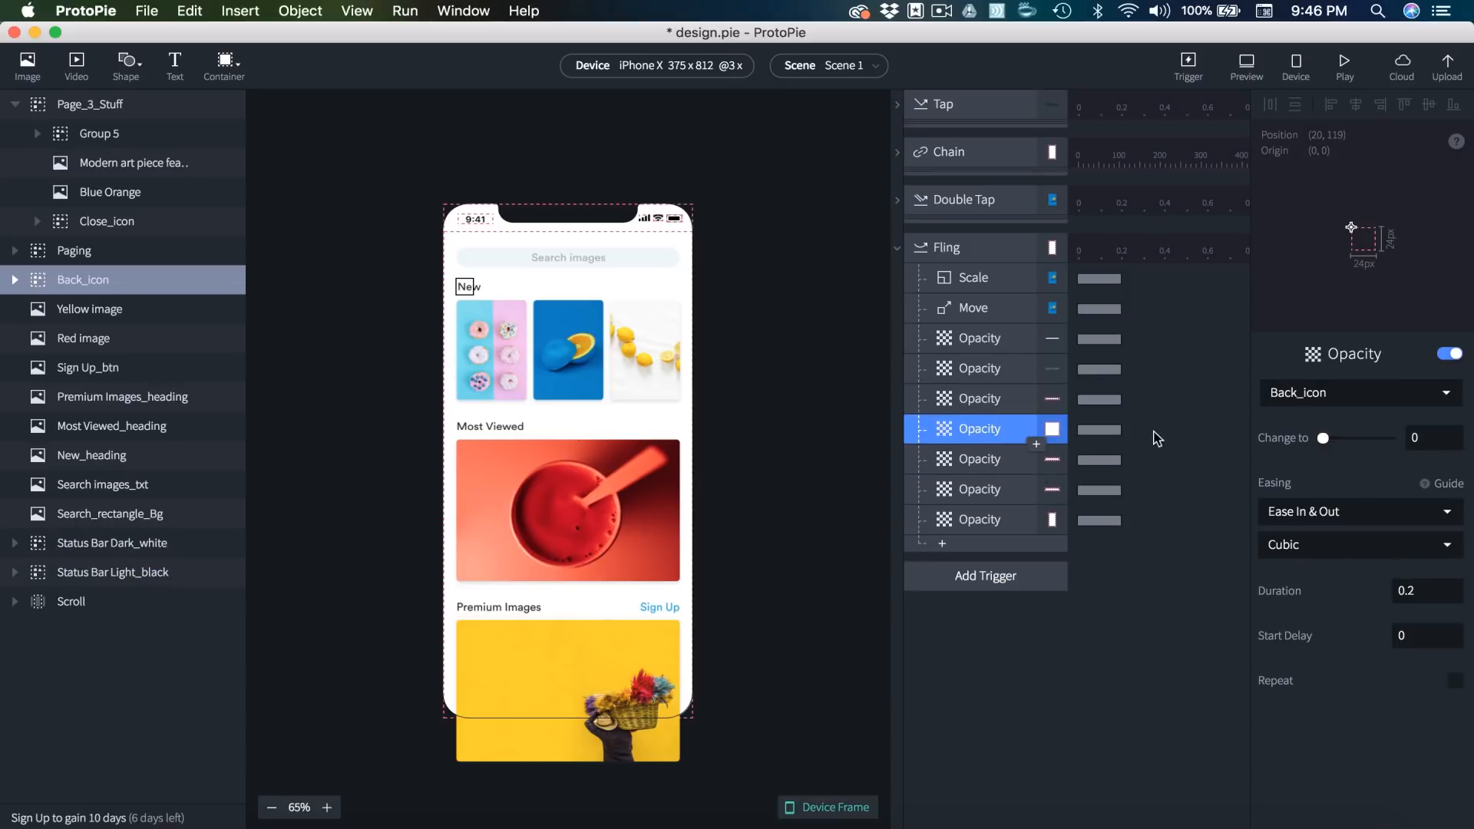
{"action": "left_click_drag", "start_coordinate": [1312, 438], "coordinate": [1414, 437]}
{"action": "left_click", "coordinate": [1029, 398]}
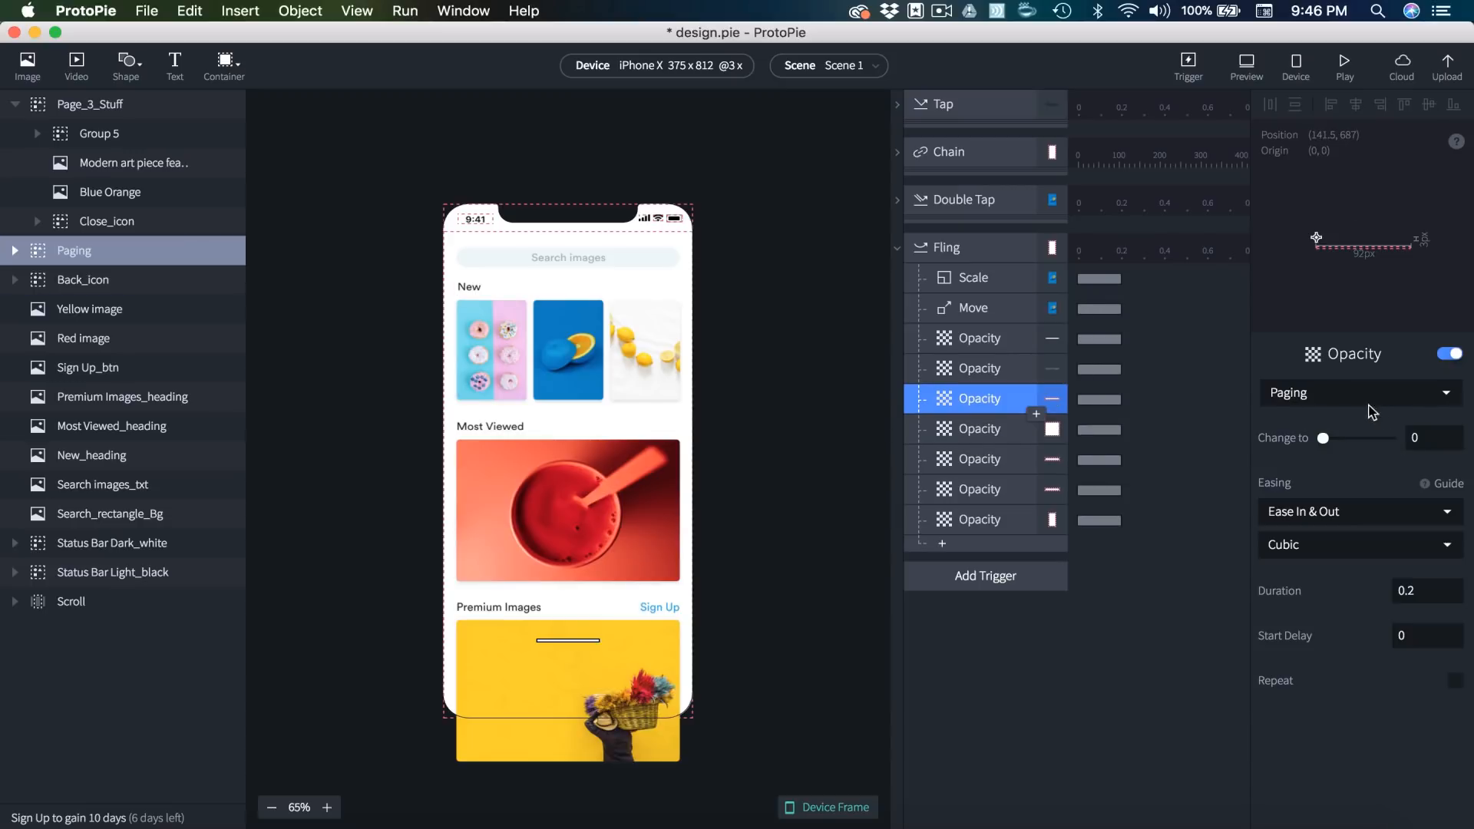
{"action": "left_click_drag", "start_coordinate": [1323, 438], "coordinate": [1409, 437]}
{"action": "left_click", "coordinate": [1025, 369]}
{"action": "left_click", "coordinate": [973, 338]}
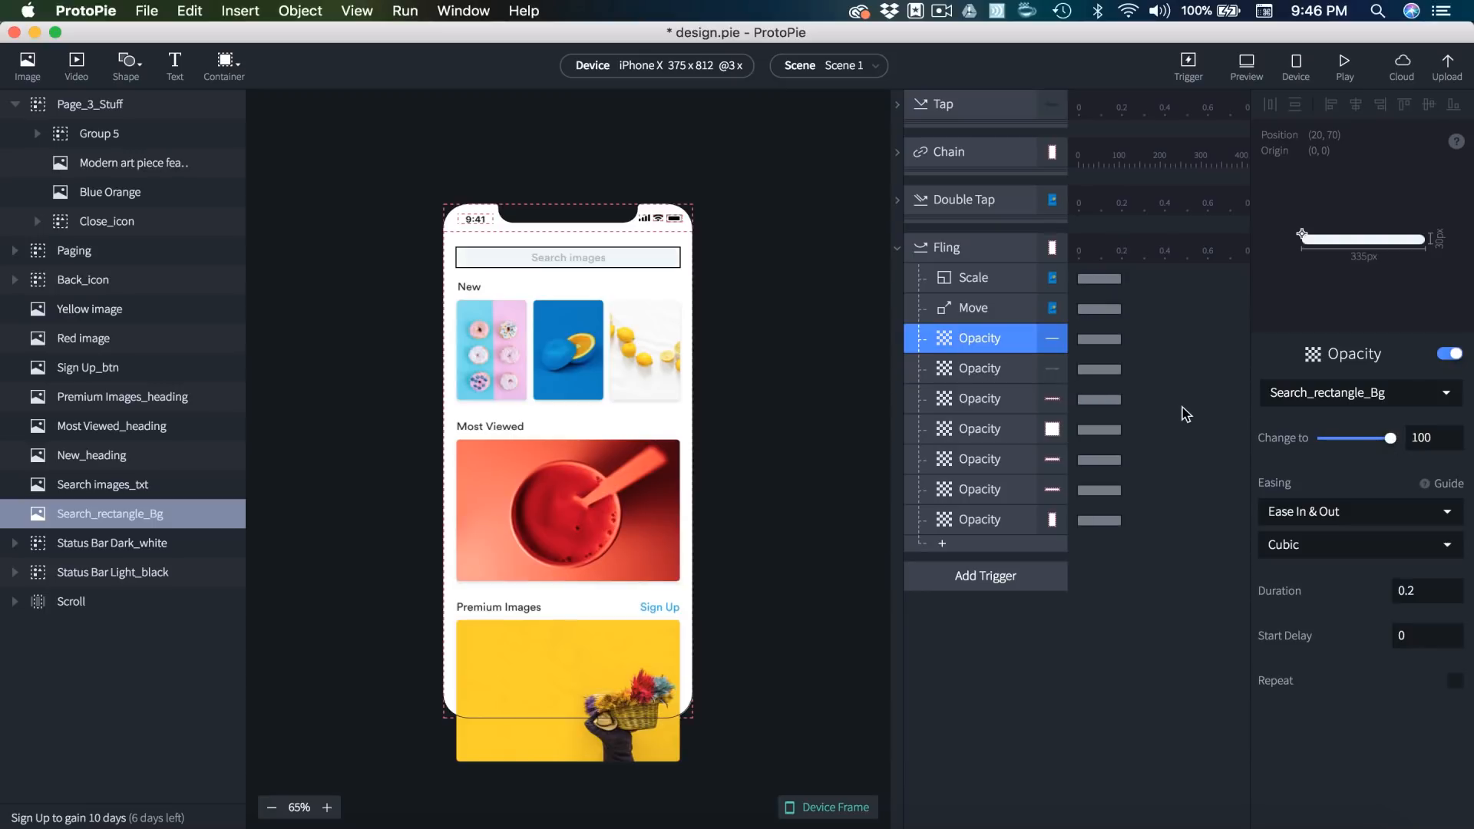
- Set the Fling trigger's Blue orange Scale size to 350 by 515, matching the gallery size used in the Tap trigger
{"action": "left_click", "coordinate": [973, 278]}
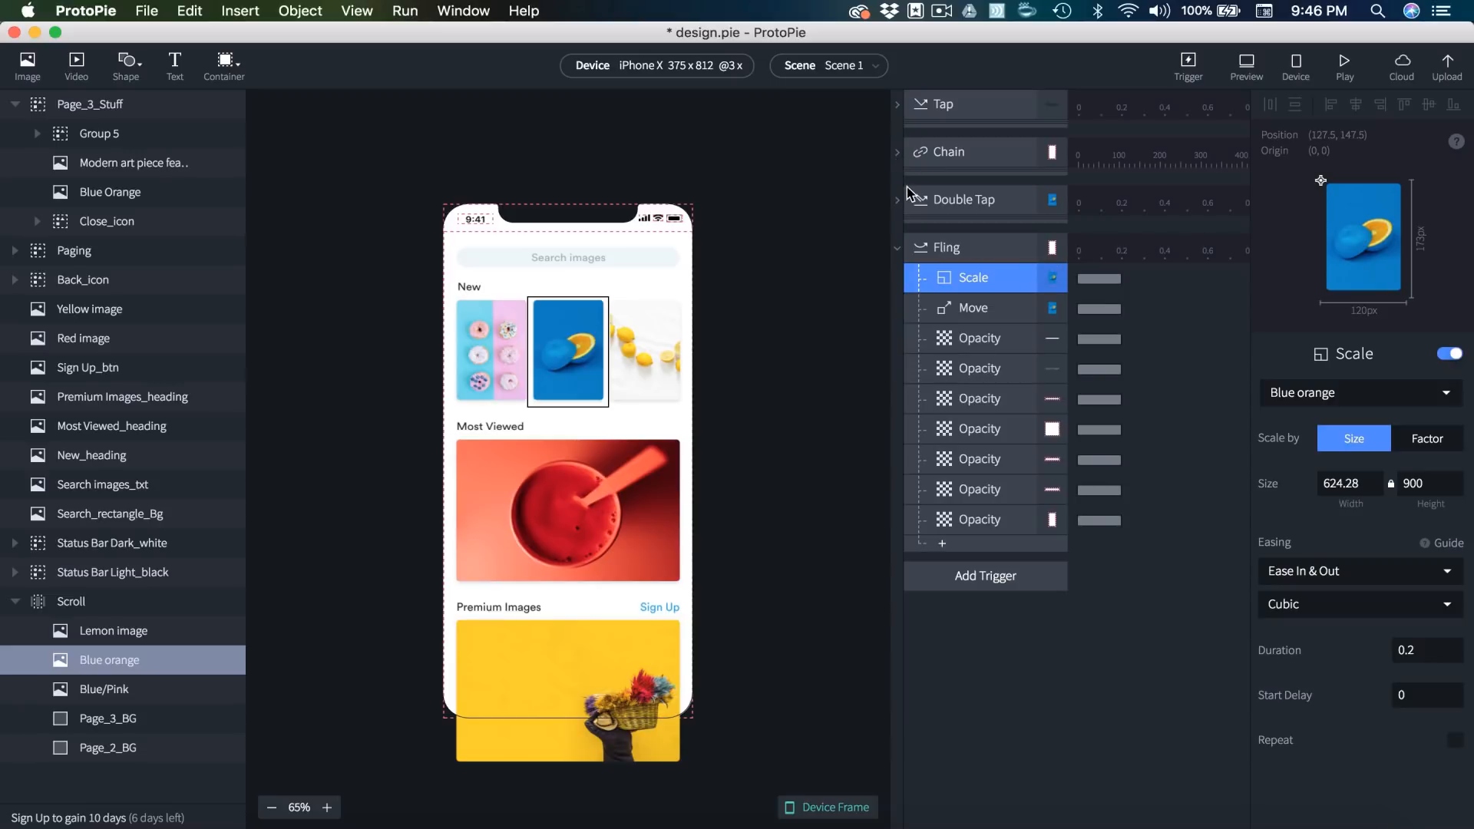
{"action": "left_click", "coordinate": [897, 105]}
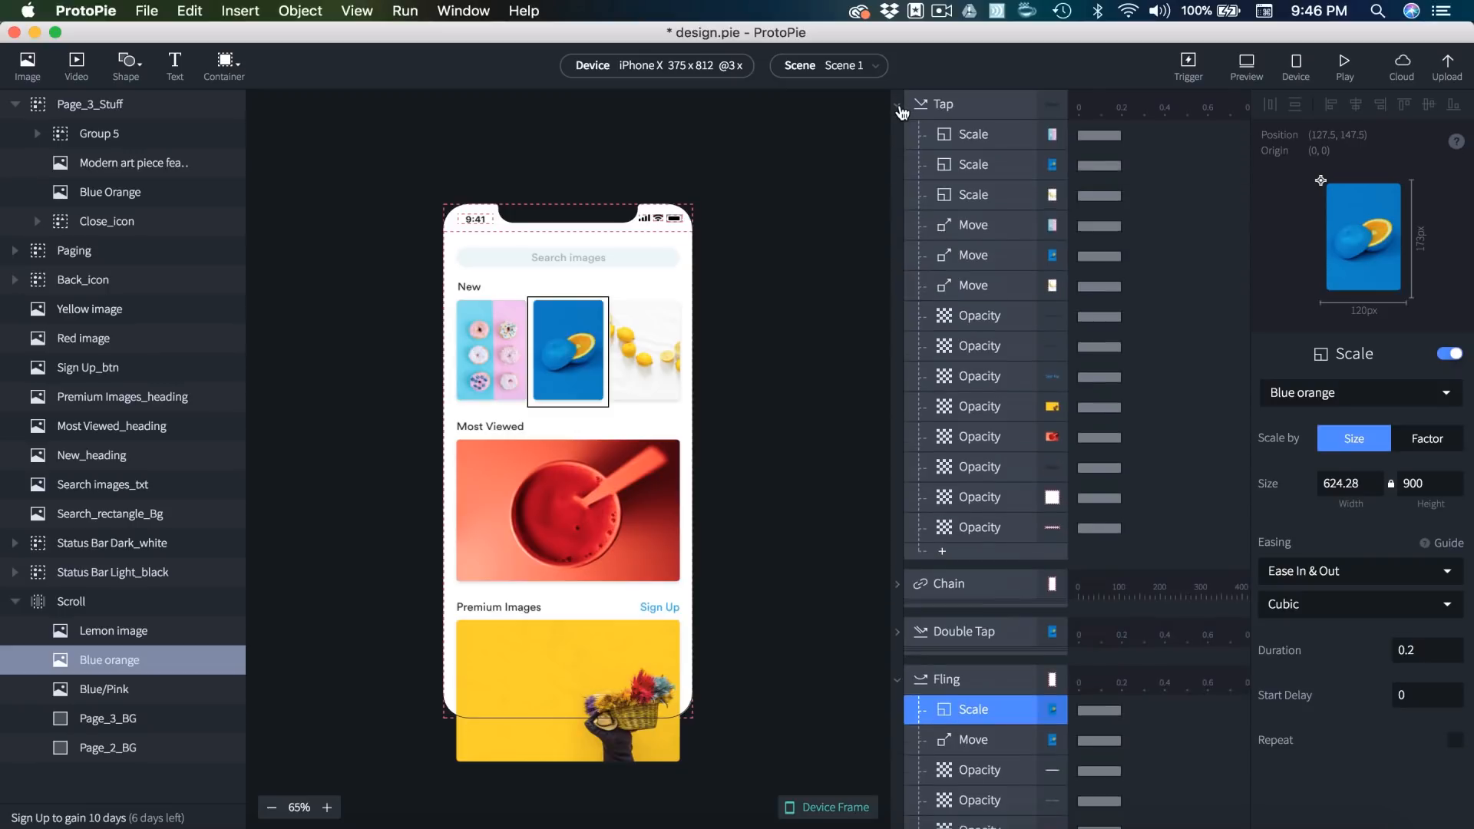
{"action": "left_click", "coordinate": [976, 167]}
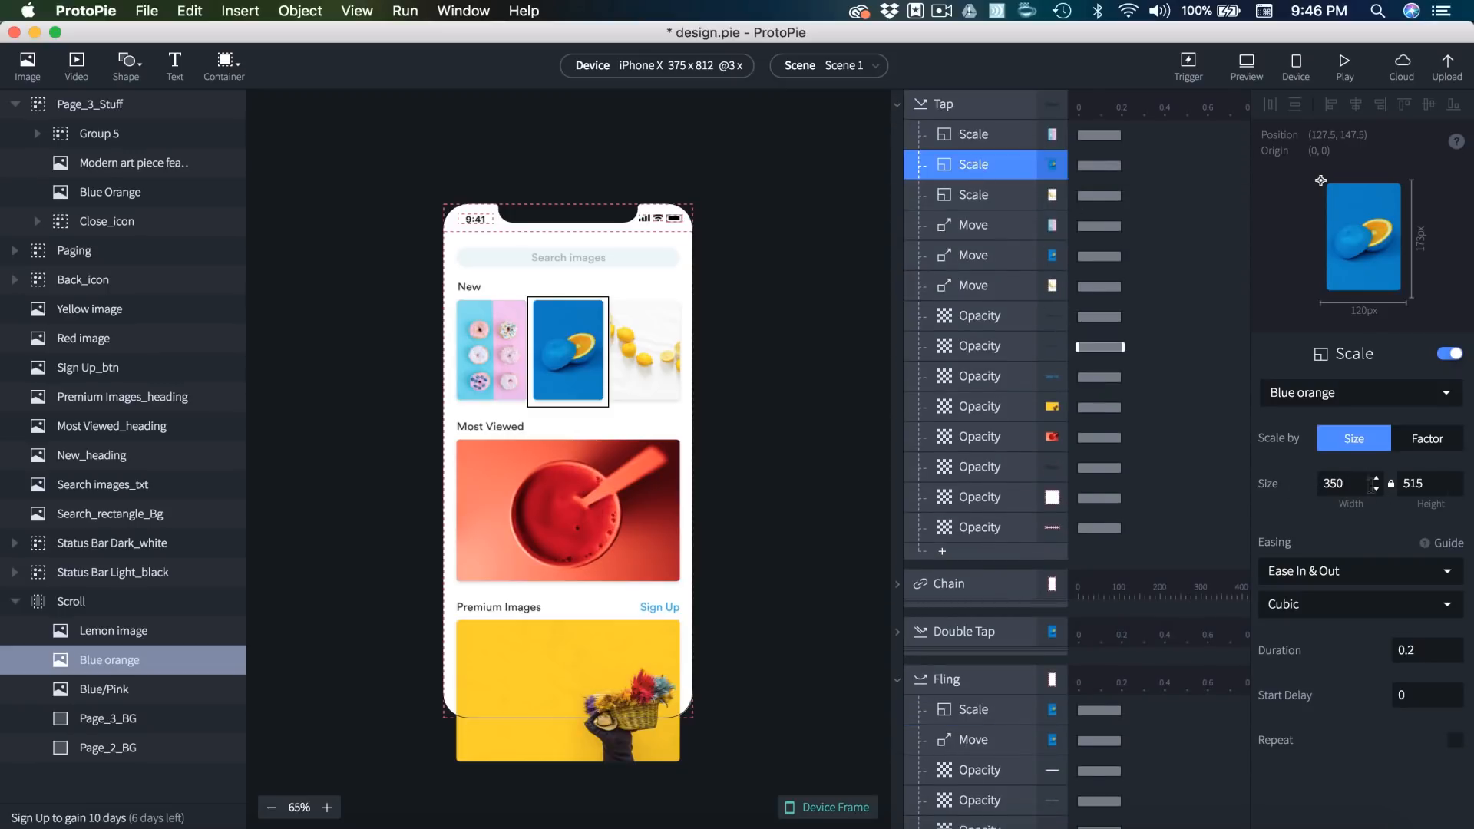
{"action": "scroll", "coordinate": [998, 614], "scroll_direction": "down", "scroll_amount": 8}
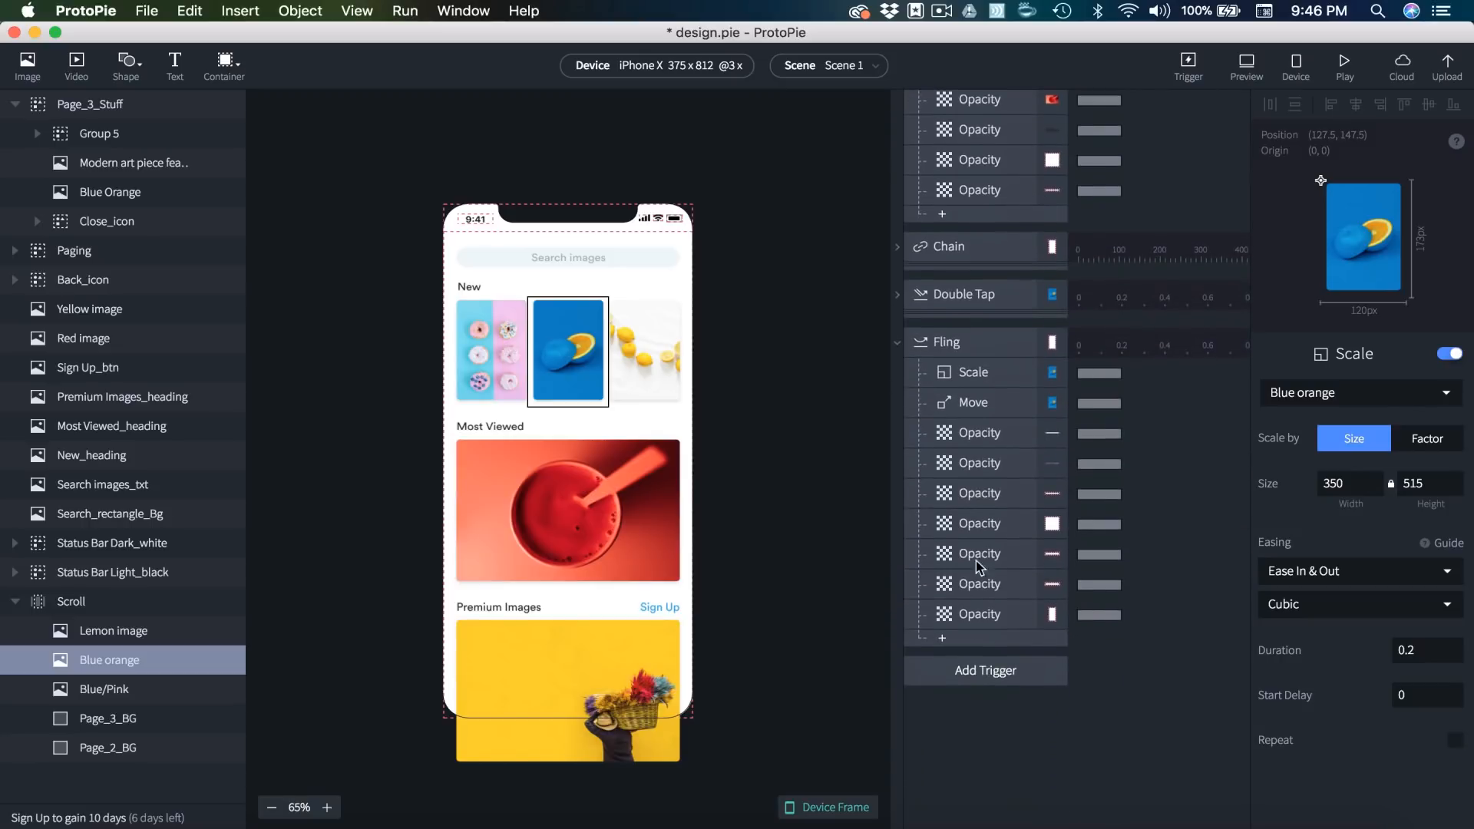
{"action": "left_click", "coordinate": [980, 387]}
{"action": "left_click", "coordinate": [1339, 483]}
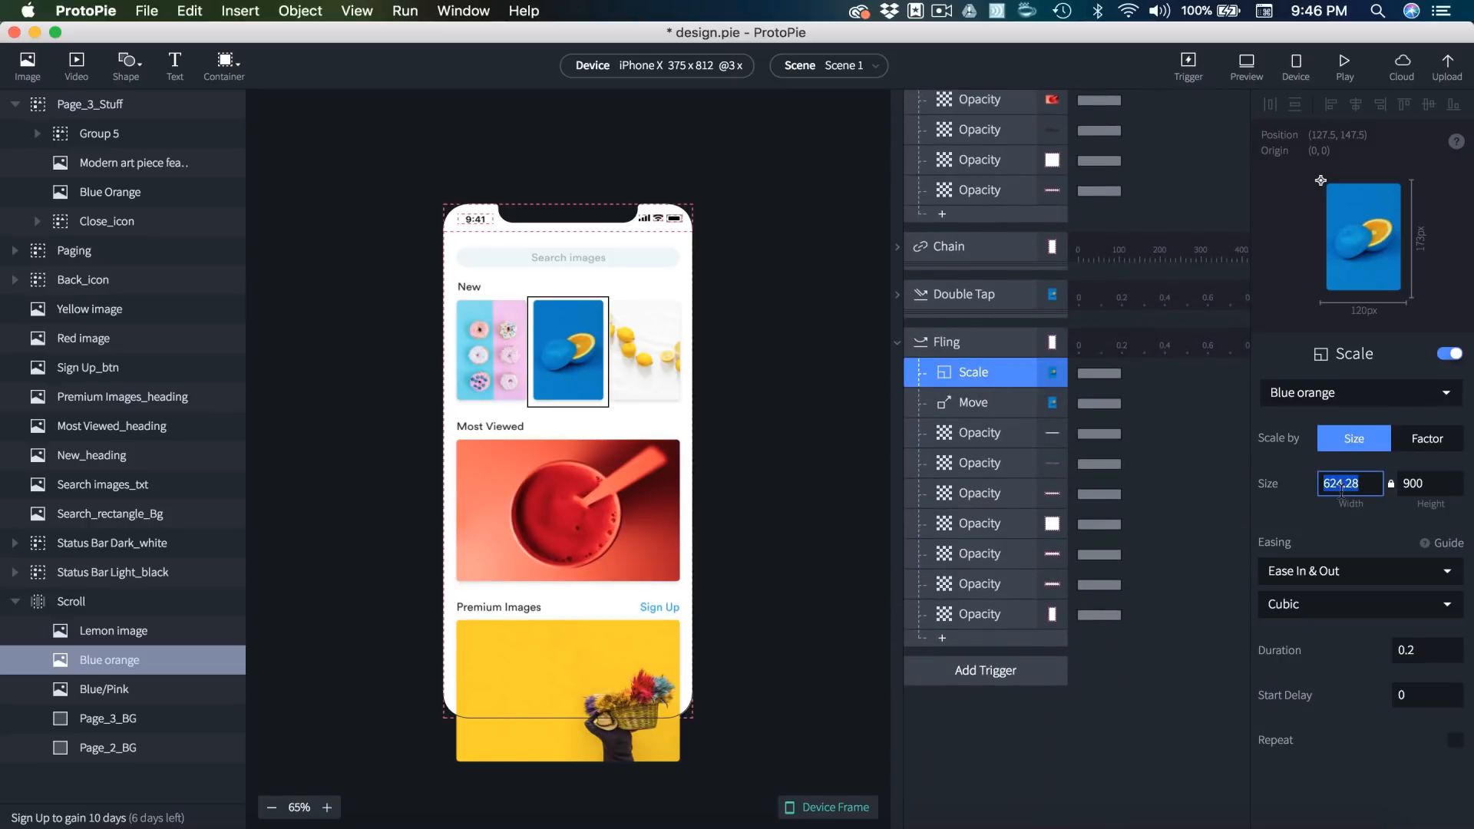
{"action": "type", "text": "350"}
{"action": "left_click", "coordinate": [1429, 483]}
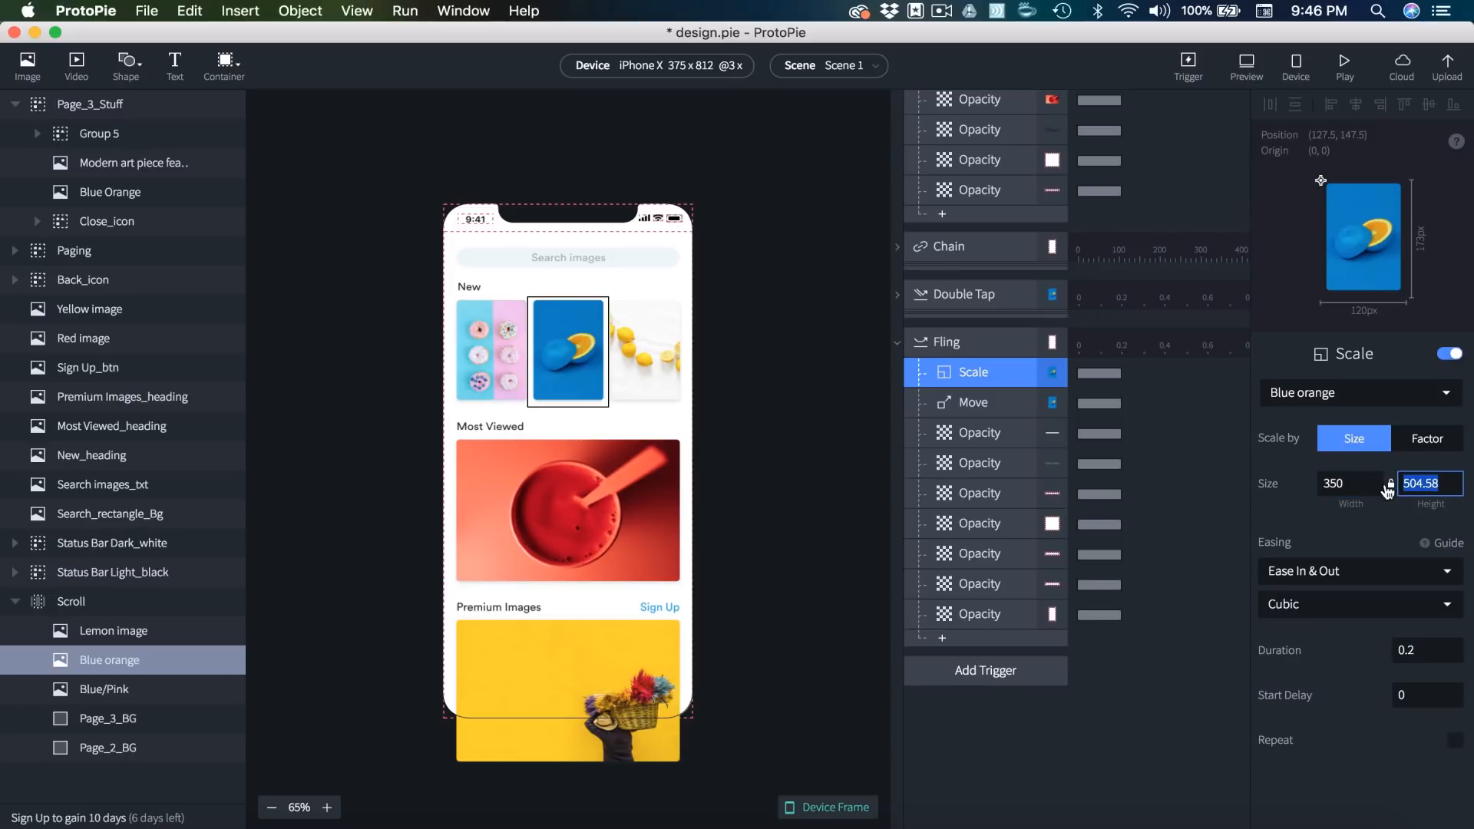
{"action": "type", "text": "515"}
{"action": "key", "text": "Return"}
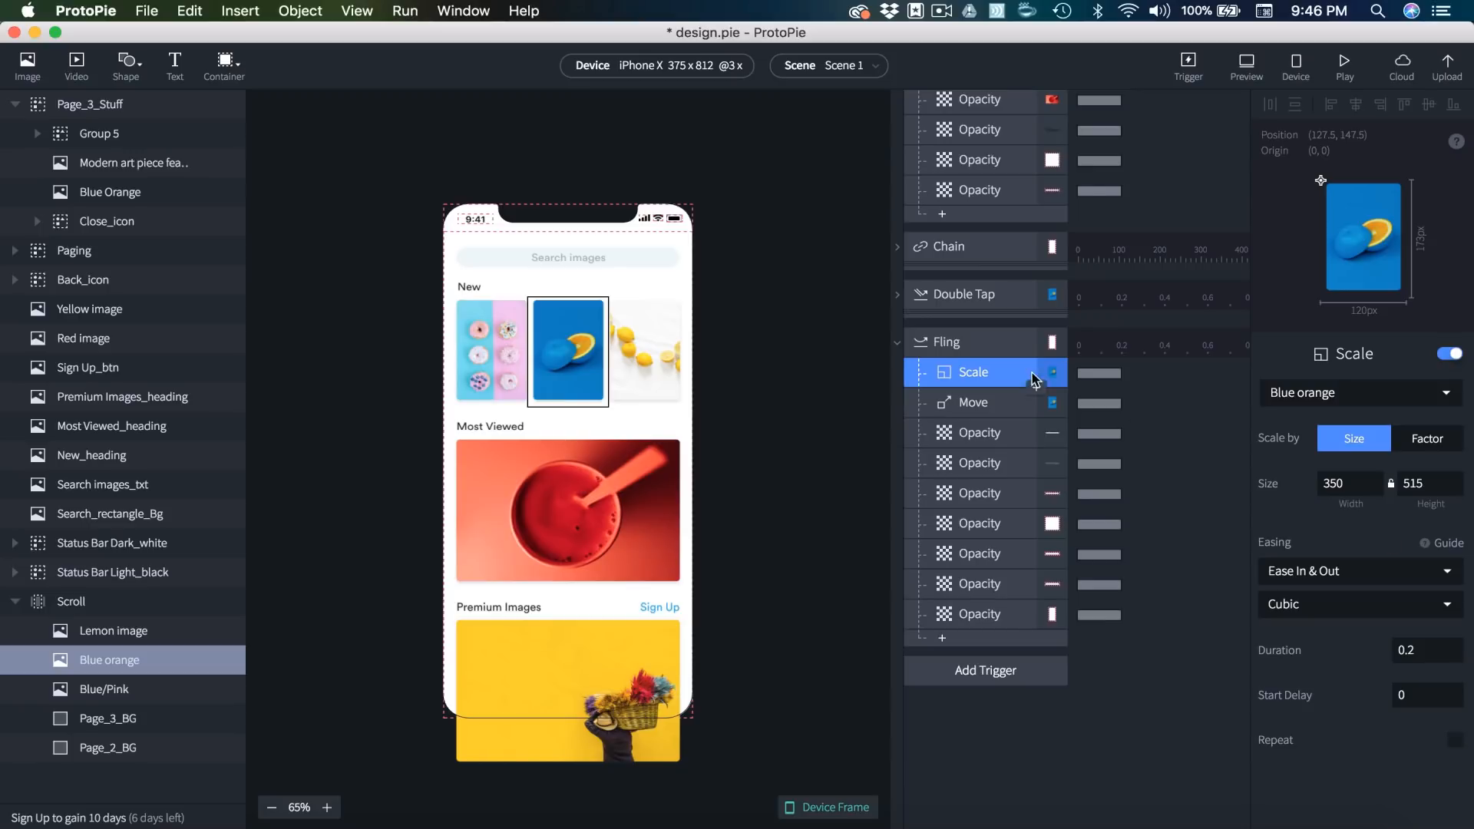
- Copy the Tap trigger's Blue orange Move position into the Fling trigger's Move response, setting X to 387.5 and Y to 147.5
{"action": "left_click", "coordinate": [958, 404]}
{"action": "scroll", "coordinate": [959, 403], "scroll_direction": "up", "scroll_amount": 8}
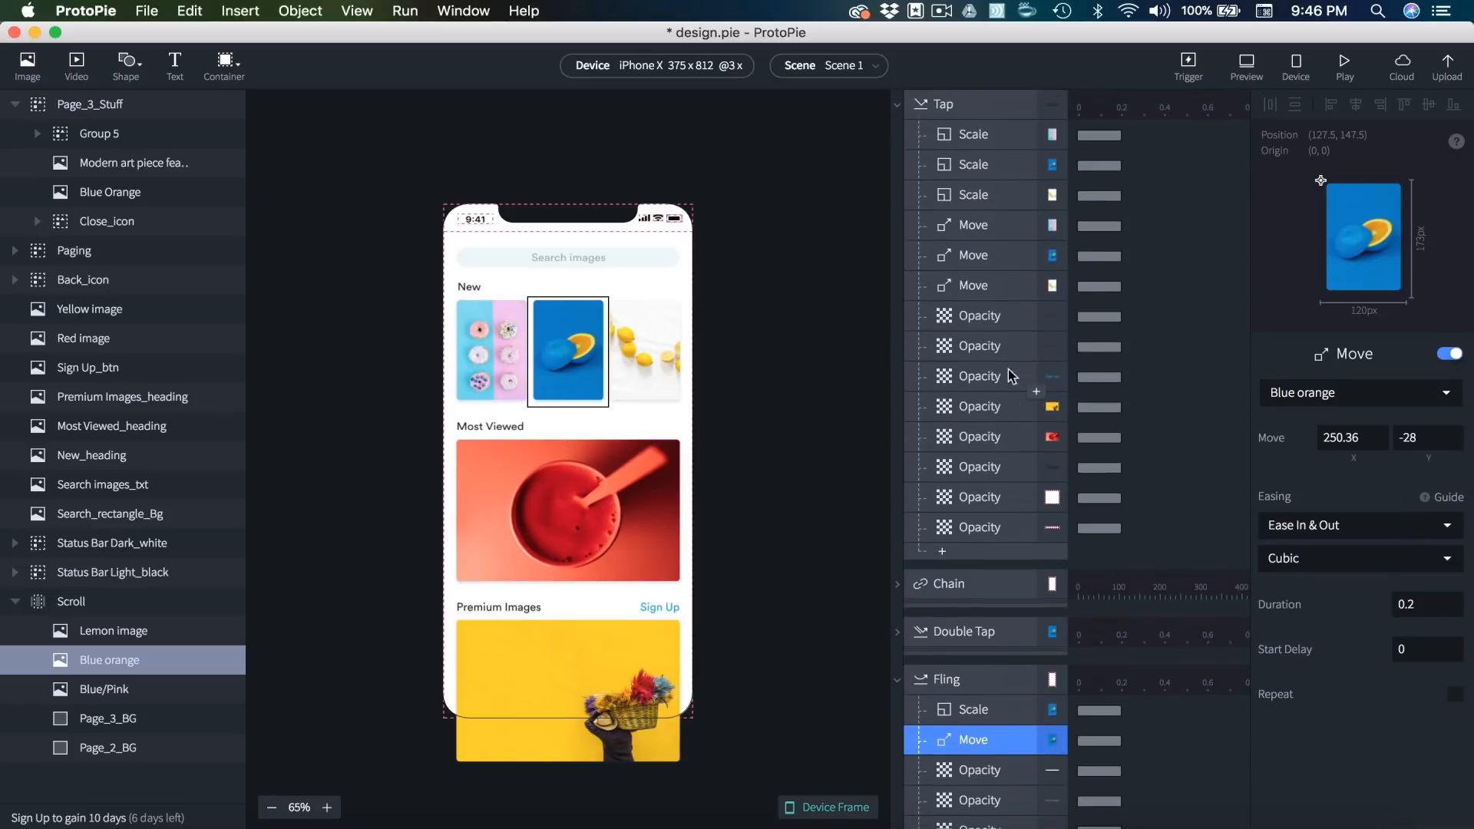
{"action": "left_click", "coordinate": [957, 259]}
{"action": "left_click_drag", "start_coordinate": [1434, 439], "coordinate": [1367, 438]}
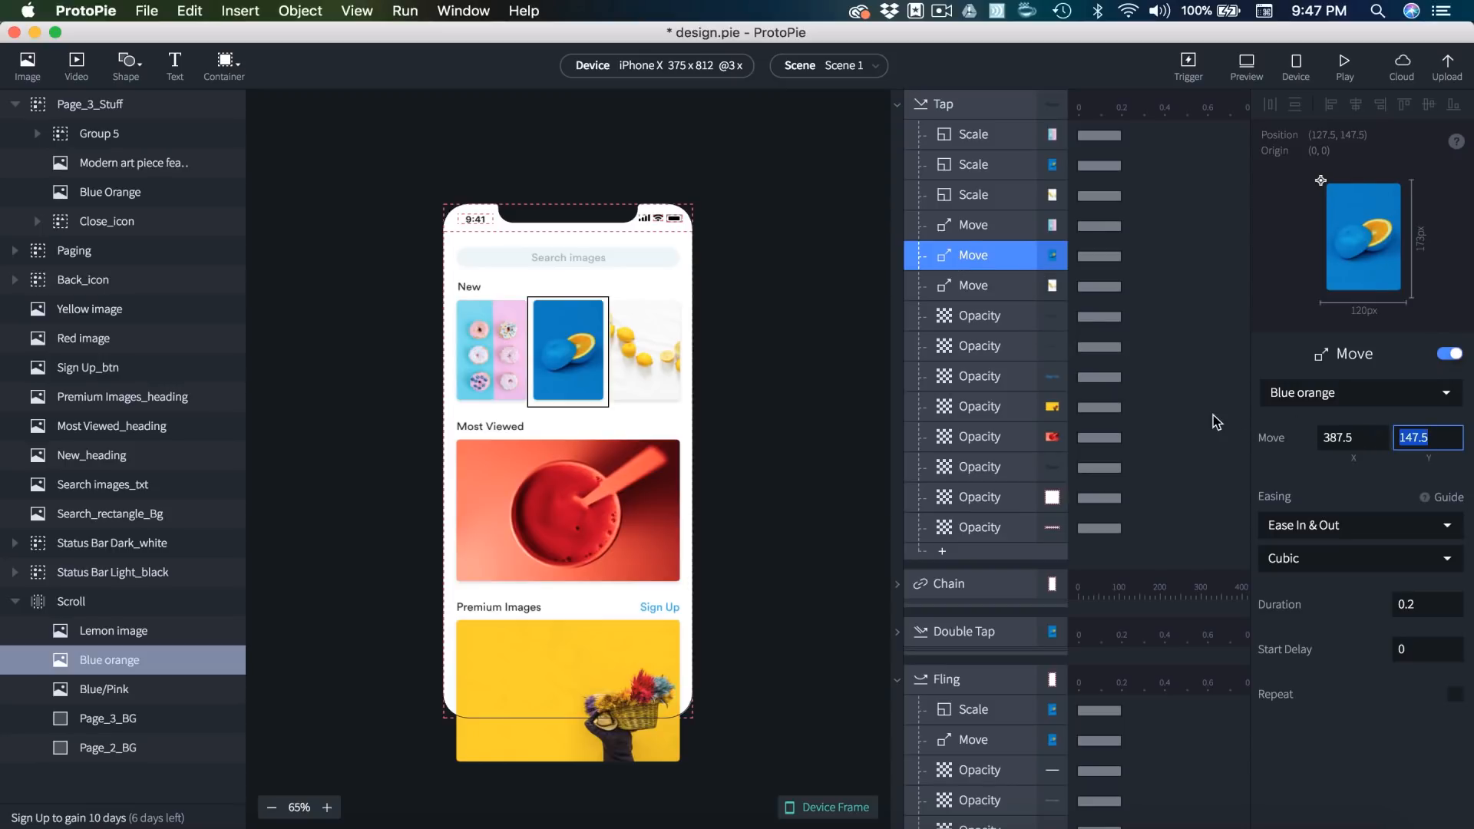
{"action": "scroll", "coordinate": [1118, 422], "scroll_direction": "down", "scroll_amount": 10}
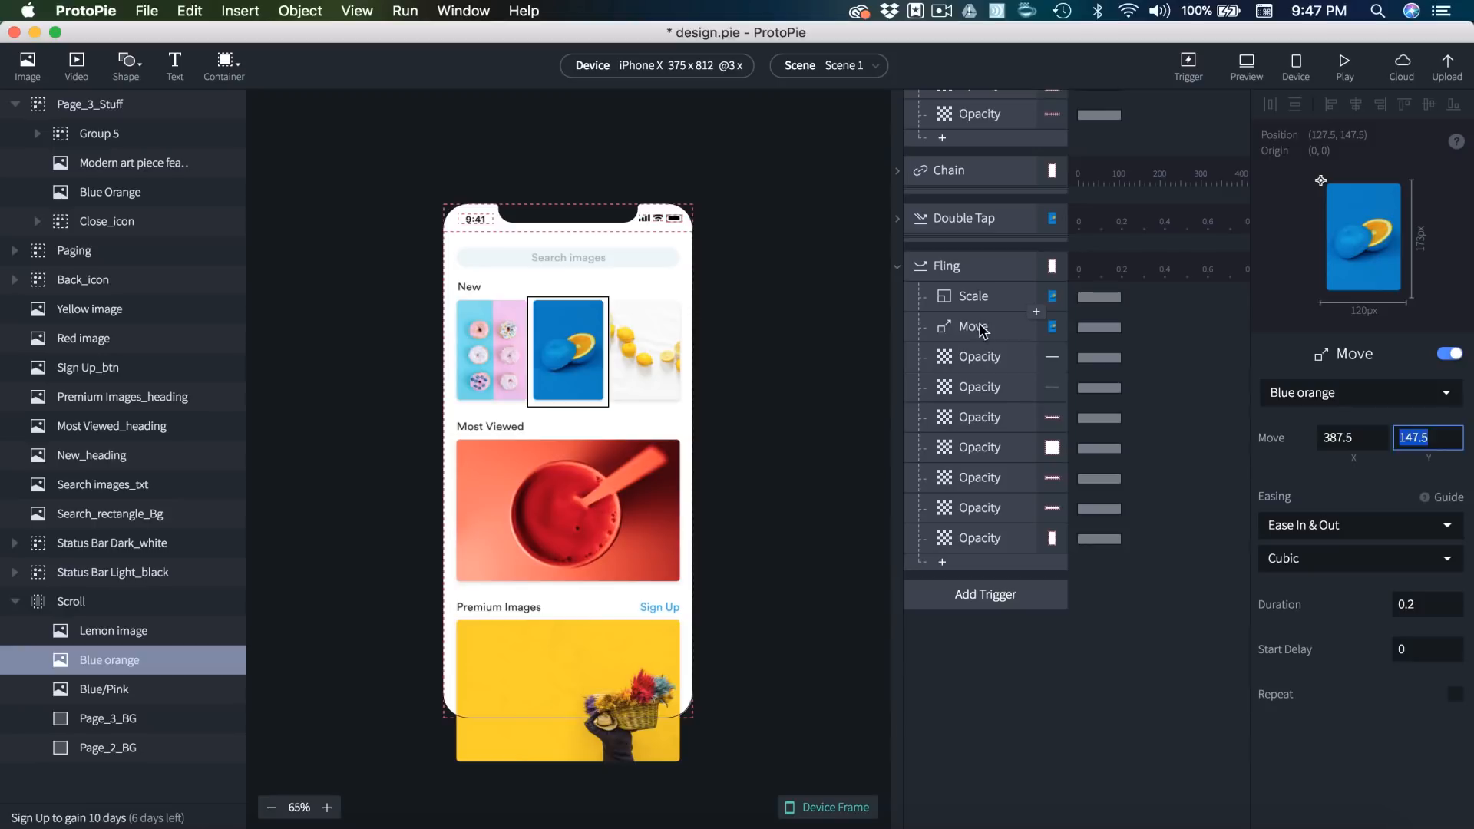
{"action": "left_click", "coordinate": [982, 330]}
{"action": "left_click", "coordinate": [1371, 443]}
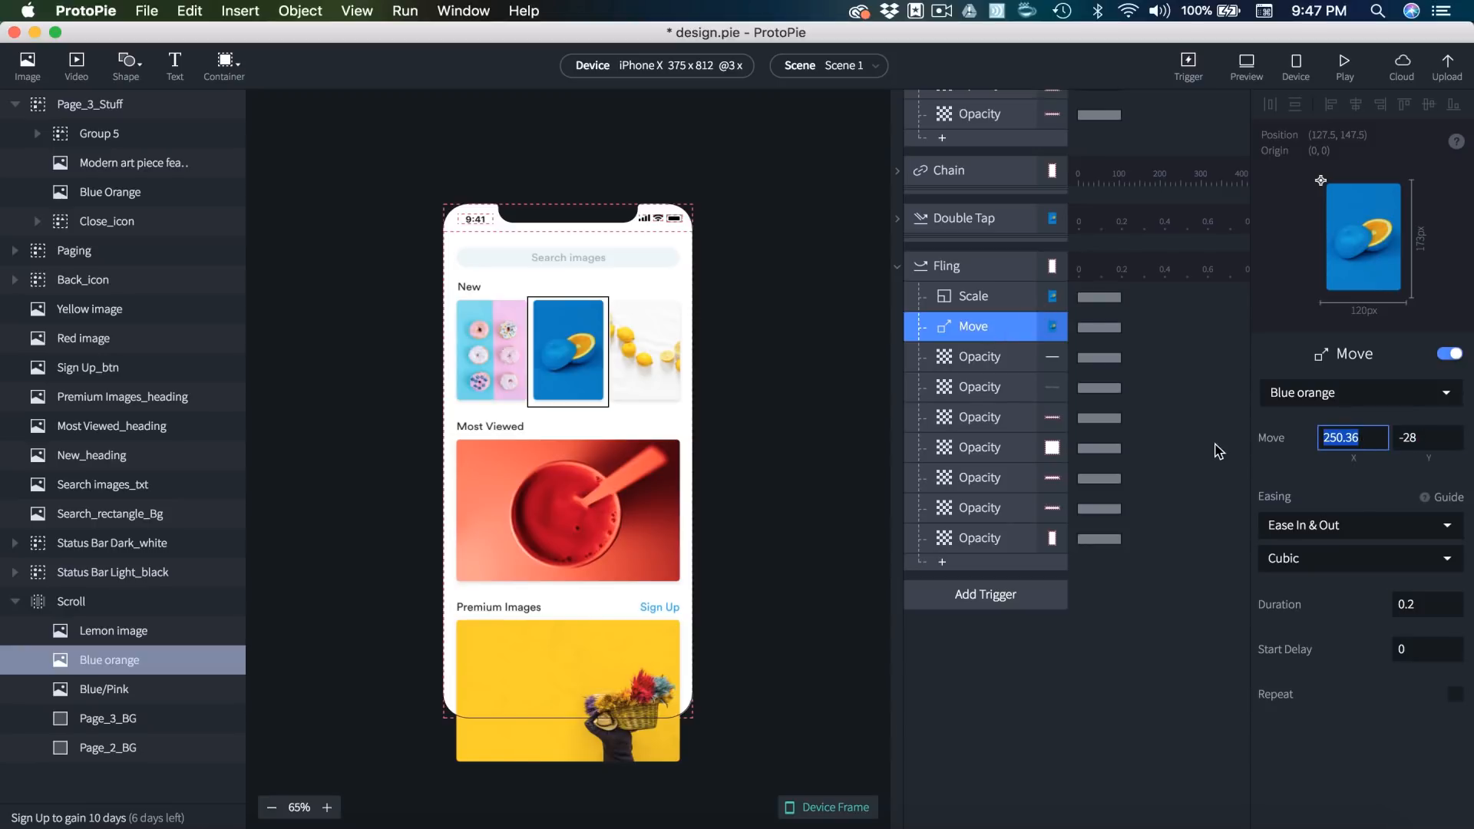
{"action": "type", "text": "387.5"}
{"action": "left_click", "coordinate": [1431, 442]}
{"action": "type", "text": "147.5"}
{"action": "key", "text": "Return"}
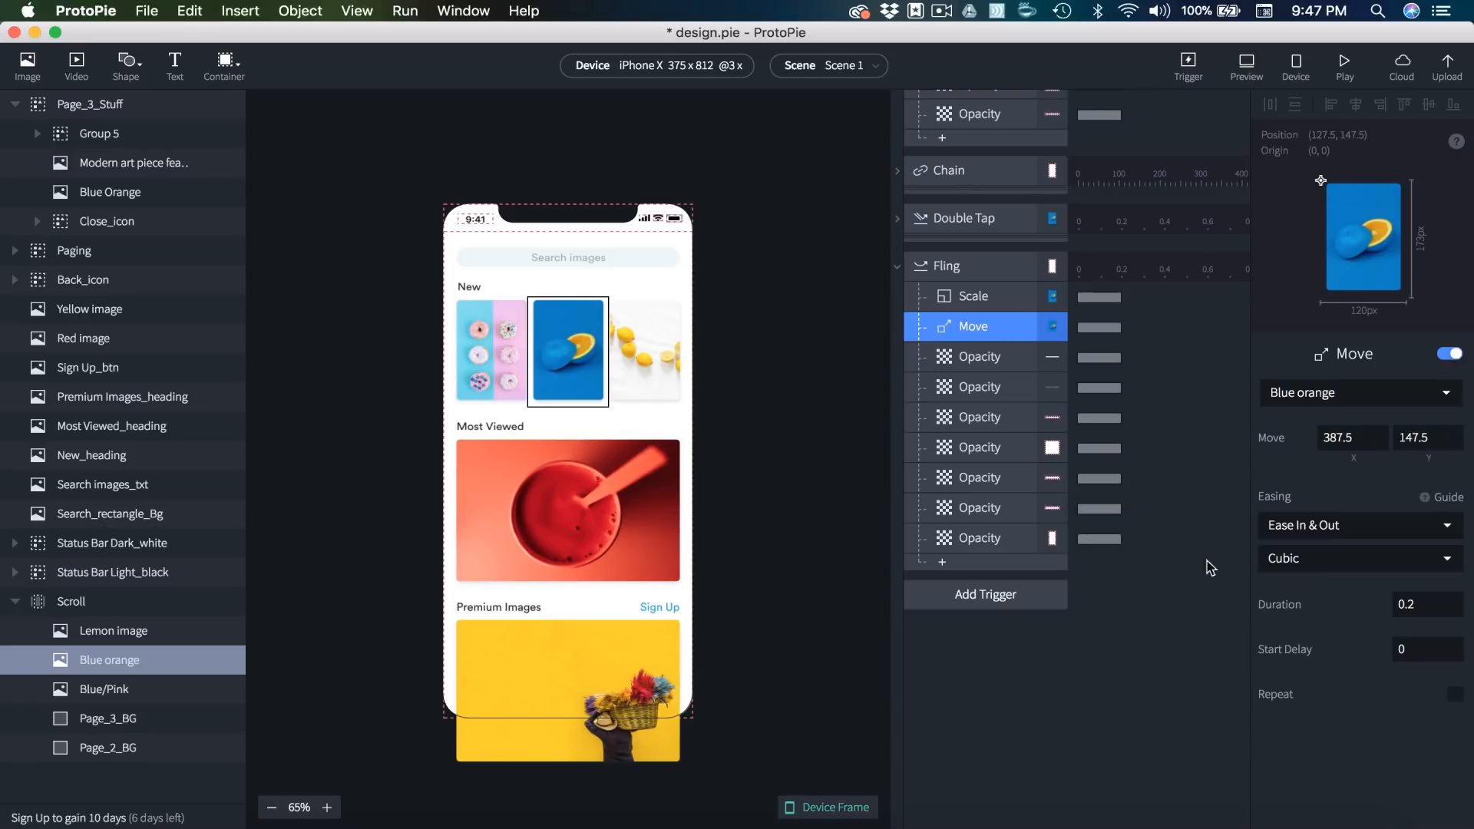
- Preview the prototype, enlarge the gallery, swipe to Blue orange, double-tap it and fling down to test the return transition
{"action": "left_click", "coordinate": [1130, 591]}
{"action": "left_click", "coordinate": [1247, 65]}
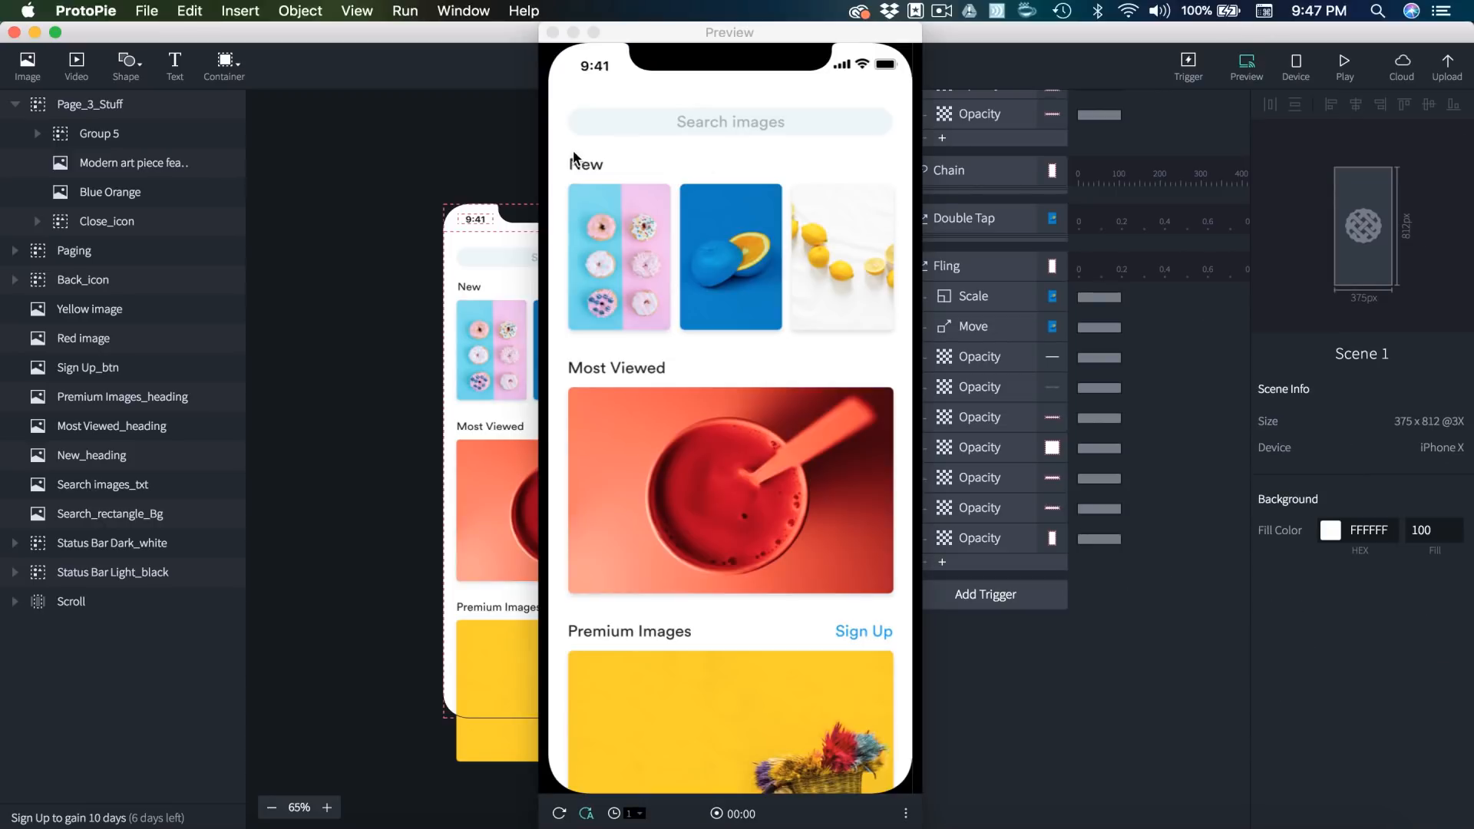
{"action": "left_click", "coordinate": [631, 241]}
{"action": "left_click_drag", "start_coordinate": [789, 347], "coordinate": [601, 355]}
{"action": "double_click", "coordinate": [743, 408]}
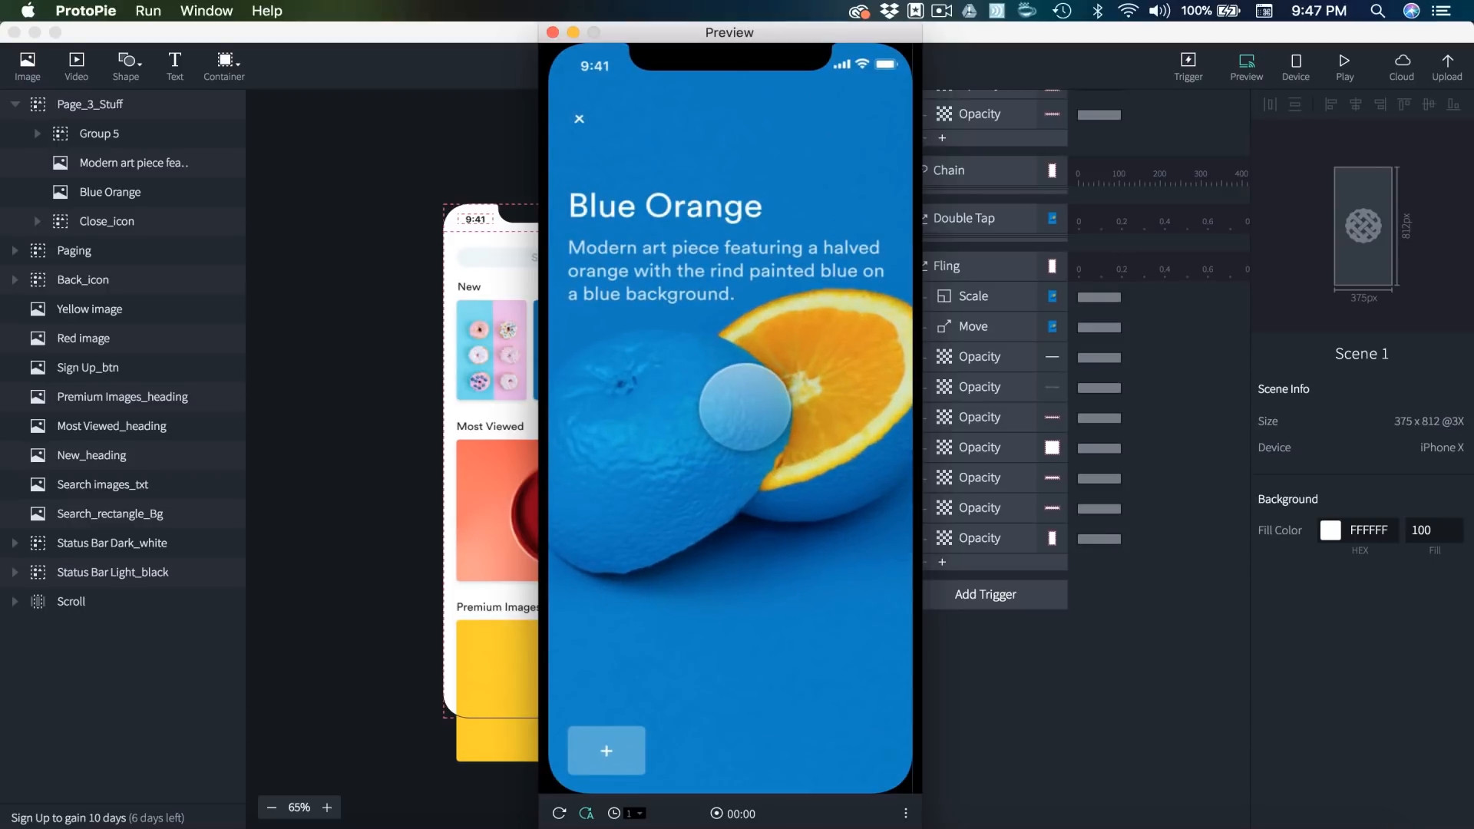
{"action": "left_click_drag", "start_coordinate": [764, 366], "coordinate": [770, 541]}
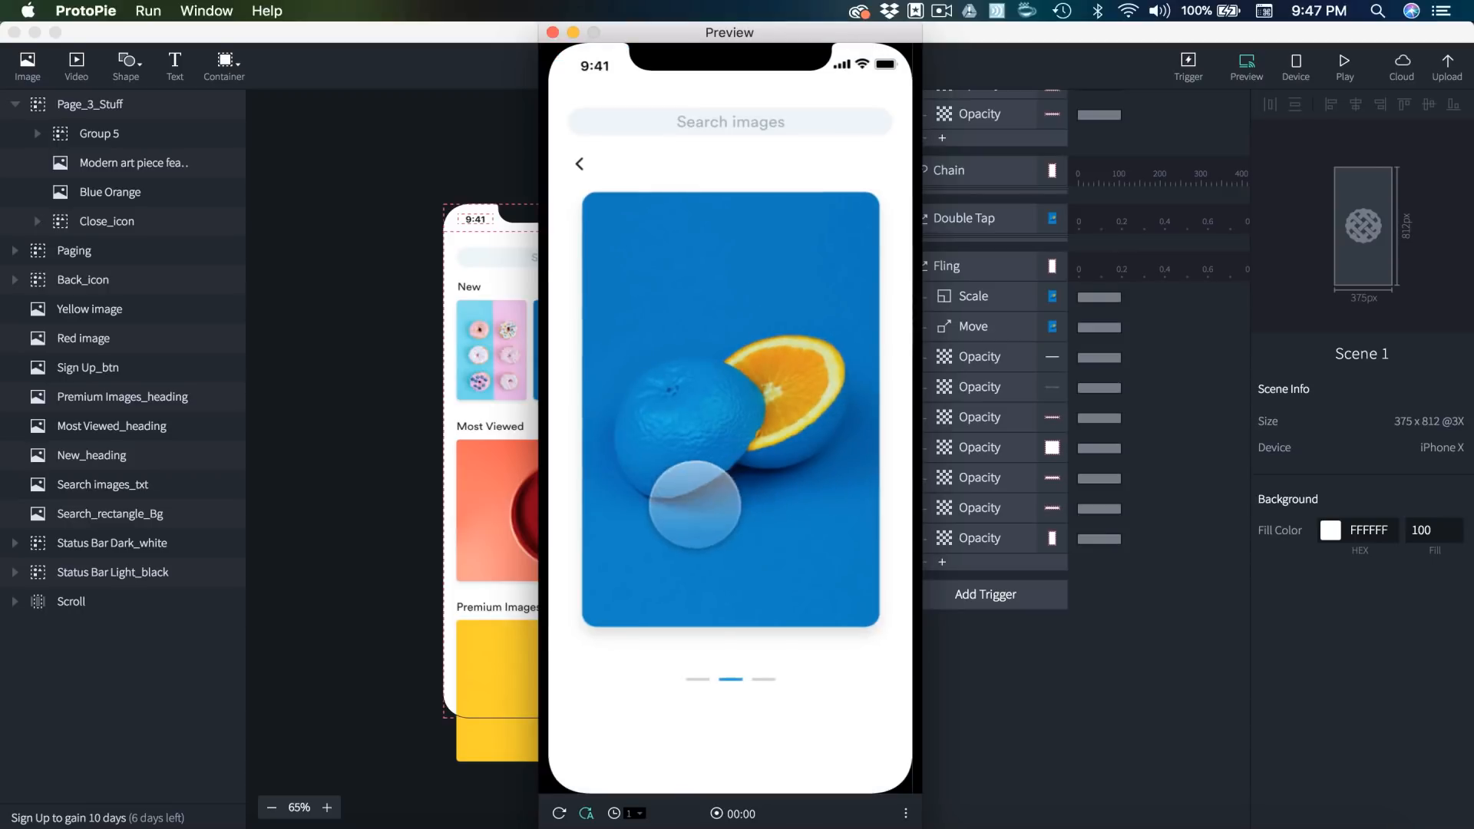
- Swipe through the gallery images, retest the Blue orange double-tap and downward fling, and close the preview
{"action": "mouse_move", "coordinate": [693, 504]}
{"action": "left_mouse_down"}
{"action": "mouse_move", "coordinate": [832, 504]}
{"action": "mouse_move", "coordinate": [683, 507]}
{"action": "left_mouse_up"}
{"action": "mouse_move", "coordinate": [832, 513]}
{"action": "left_mouse_down"}
{"action": "mouse_move", "coordinate": [732, 515]}
{"action": "mouse_move", "coordinate": [813, 511]}
{"action": "left_mouse_up"}
{"action": "mouse_move", "coordinate": [671, 504]}
{"action": "left_mouse_down"}
{"action": "mouse_move", "coordinate": [806, 497]}
{"action": "mouse_move", "coordinate": [690, 505]}
{"action": "left_mouse_up"}
{"action": "left_click_drag", "start_coordinate": [813, 508], "coordinate": [675, 512]}
{"action": "left_click_drag", "start_coordinate": [672, 512], "coordinate": [845, 512]}
{"action": "double_click", "coordinate": [750, 400]}
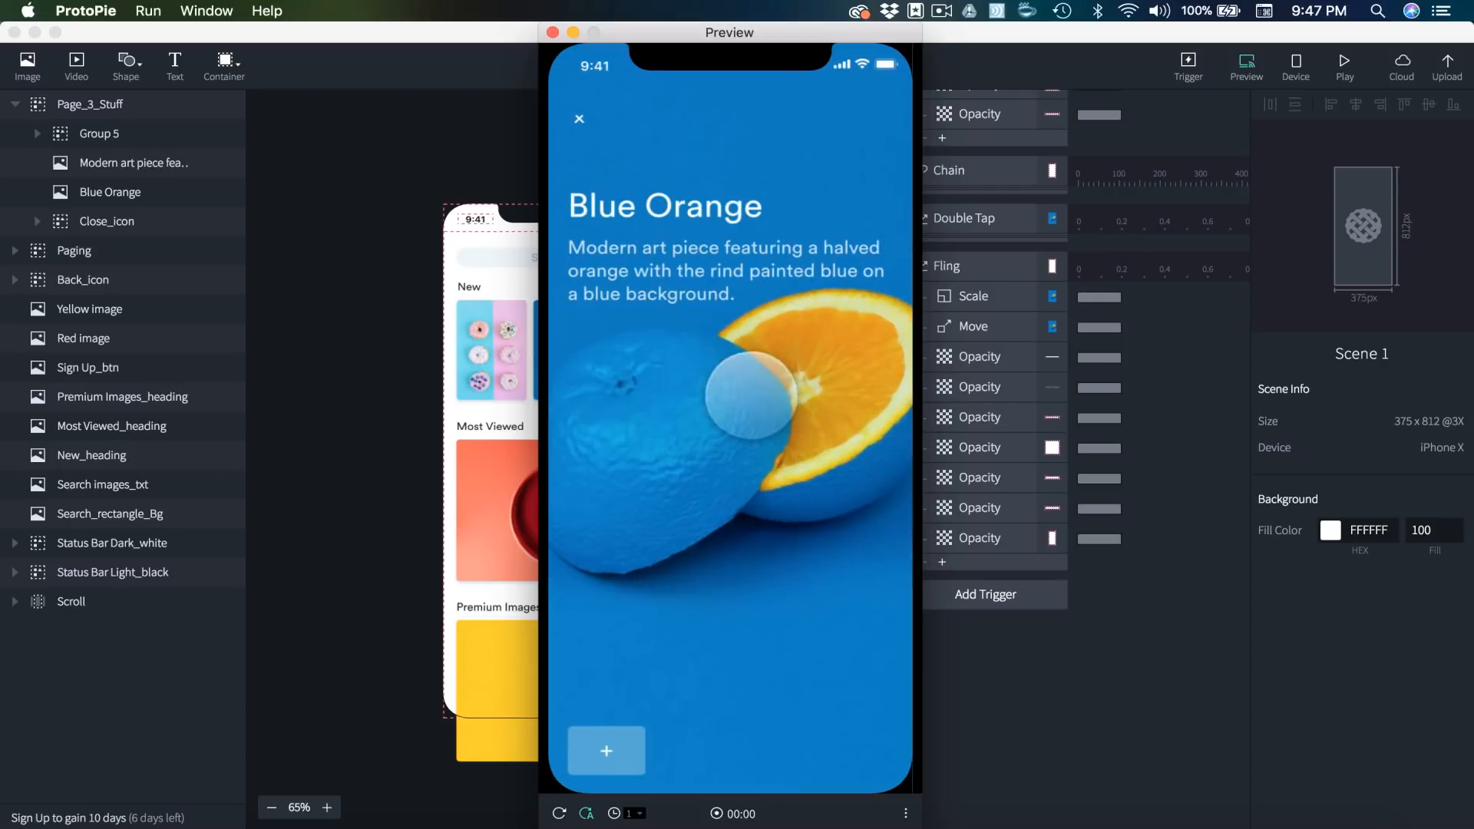
{"action": "left_click_drag", "start_coordinate": [750, 398], "coordinate": [751, 604]}
{"action": "left_click_drag", "start_coordinate": [702, 510], "coordinate": [820, 491]}
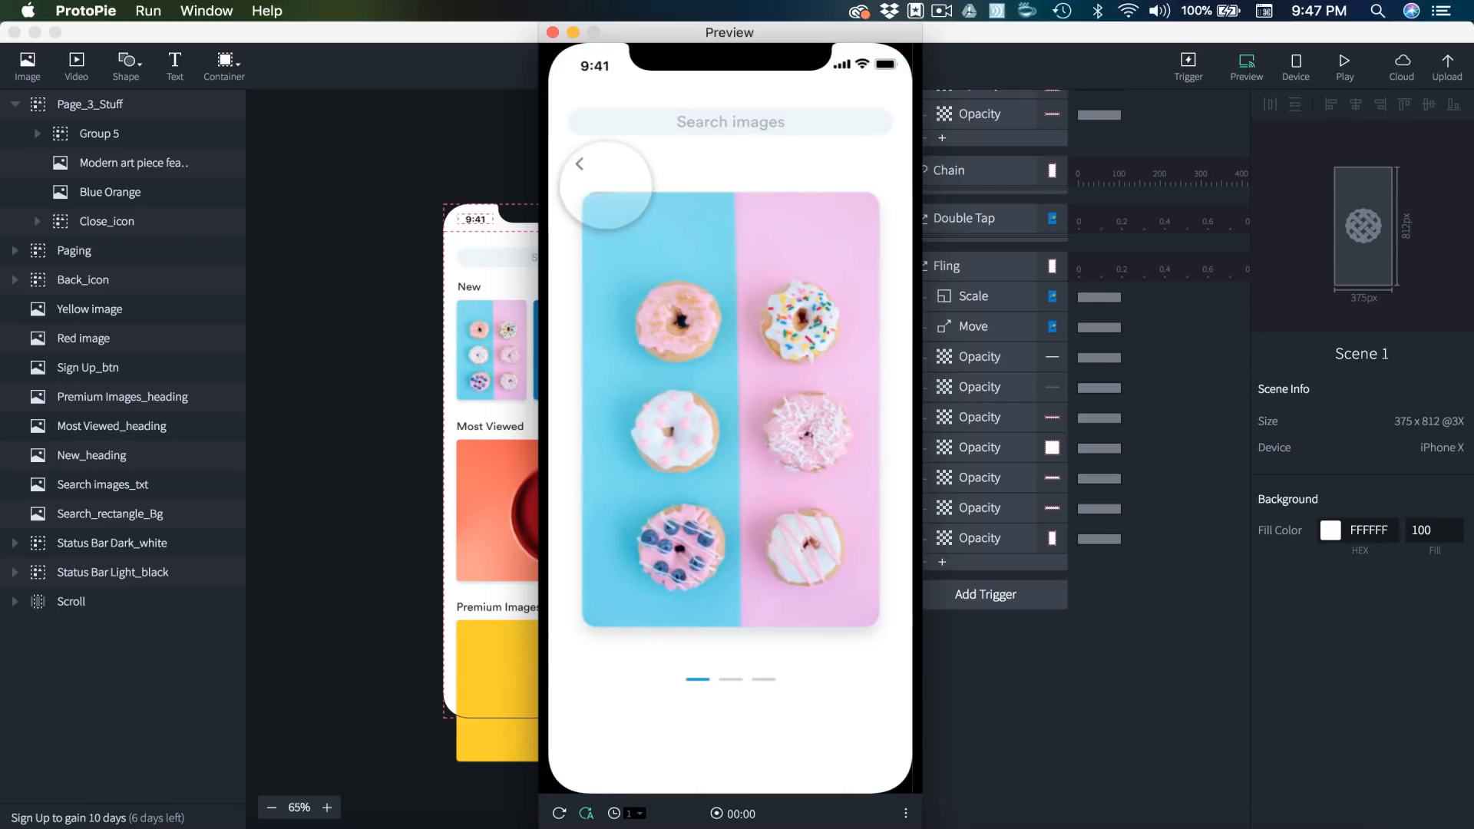
{"action": "left_click", "coordinate": [552, 33]}
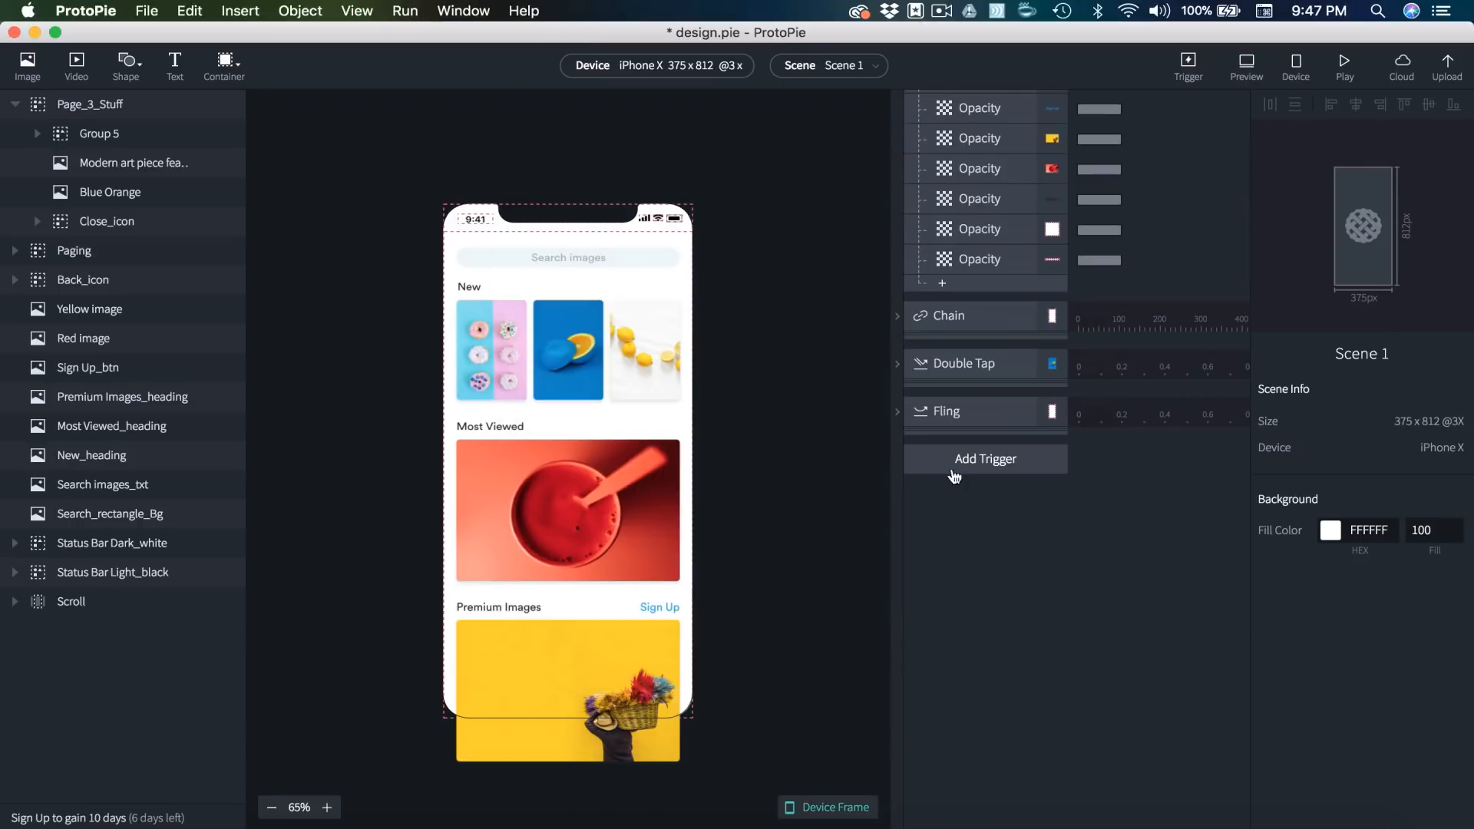
- Add a new Tap trigger and assign it to the Back_icon layer
{"action": "left_click", "coordinate": [958, 467]}
{"action": "left_click", "coordinate": [959, 516]}
{"action": "left_click", "coordinate": [1299, 402]}
{"action": "scroll", "coordinate": [1060, 481], "scroll_direction": "down", "scroll_amount": 2}
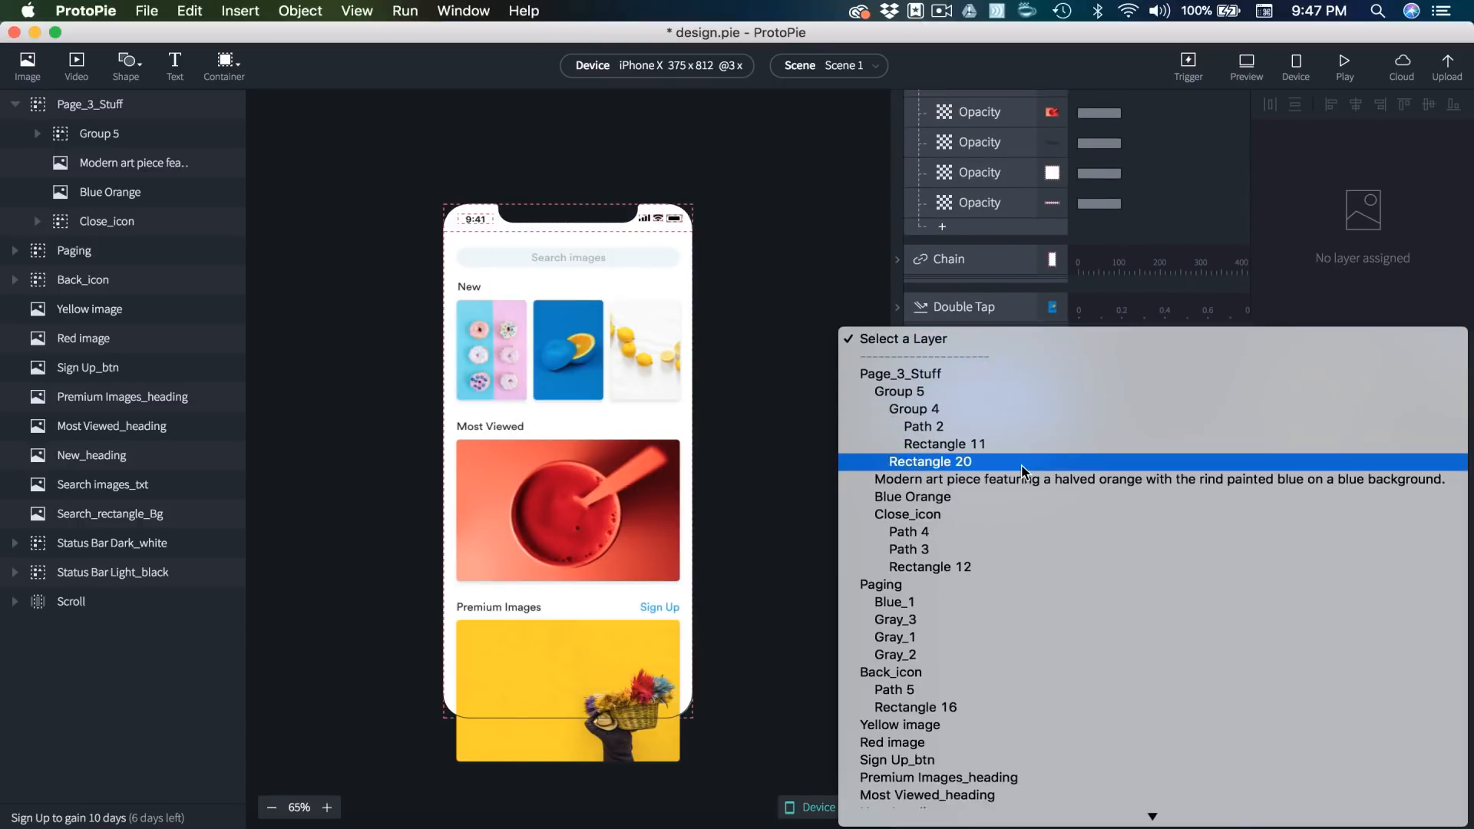
{"action": "left_click", "coordinate": [894, 654]}
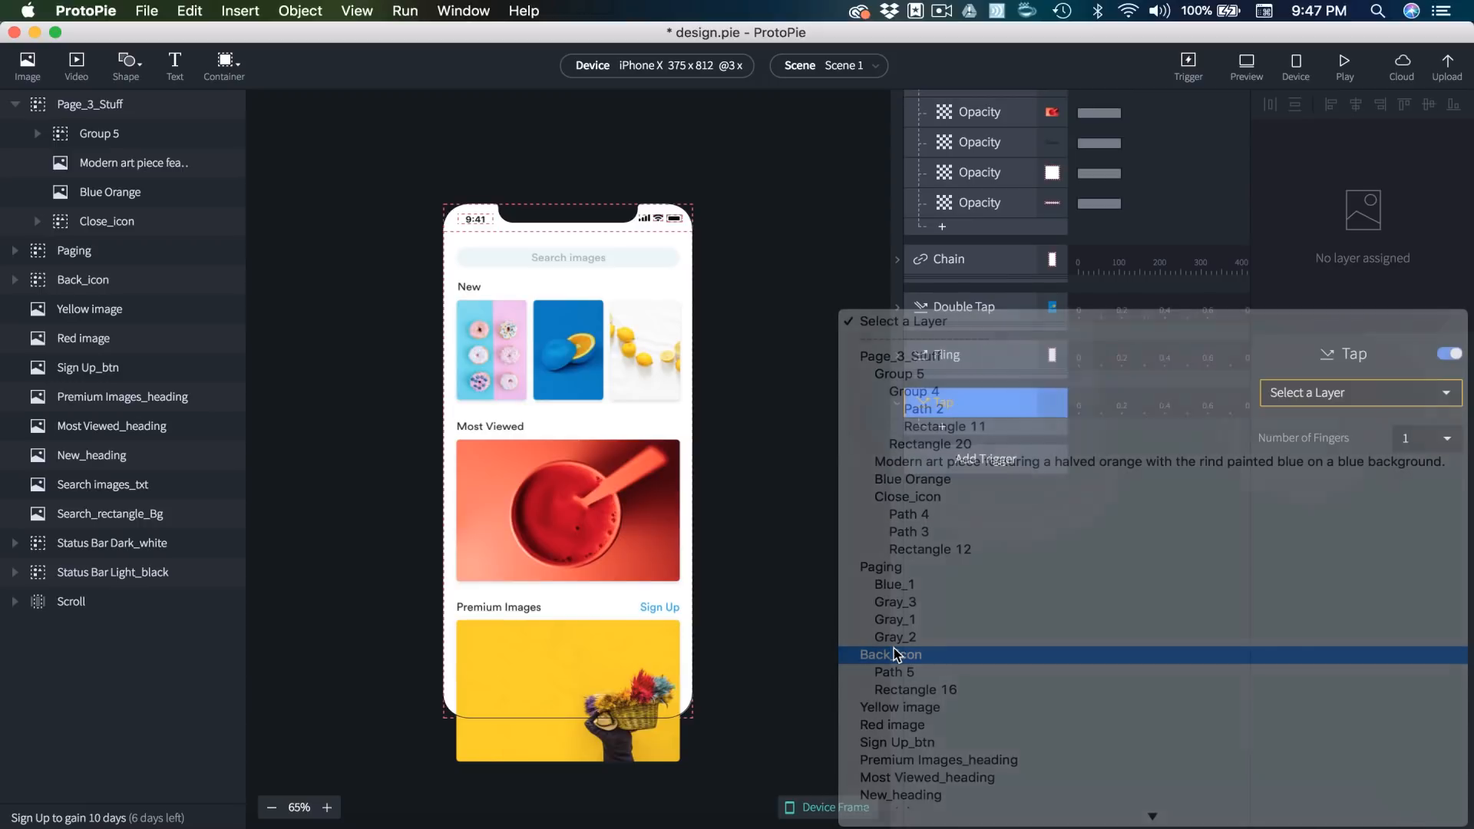
- Copy all the Scale, Move and Opacity responses from the first Tap trigger into the Back_icon Tap trigger
{"action": "scroll", "coordinate": [1057, 522], "scroll_direction": "up", "scroll_amount": 3}
{"action": "scroll", "coordinate": [1057, 516], "scroll_direction": "up", "scroll_amount": 3}
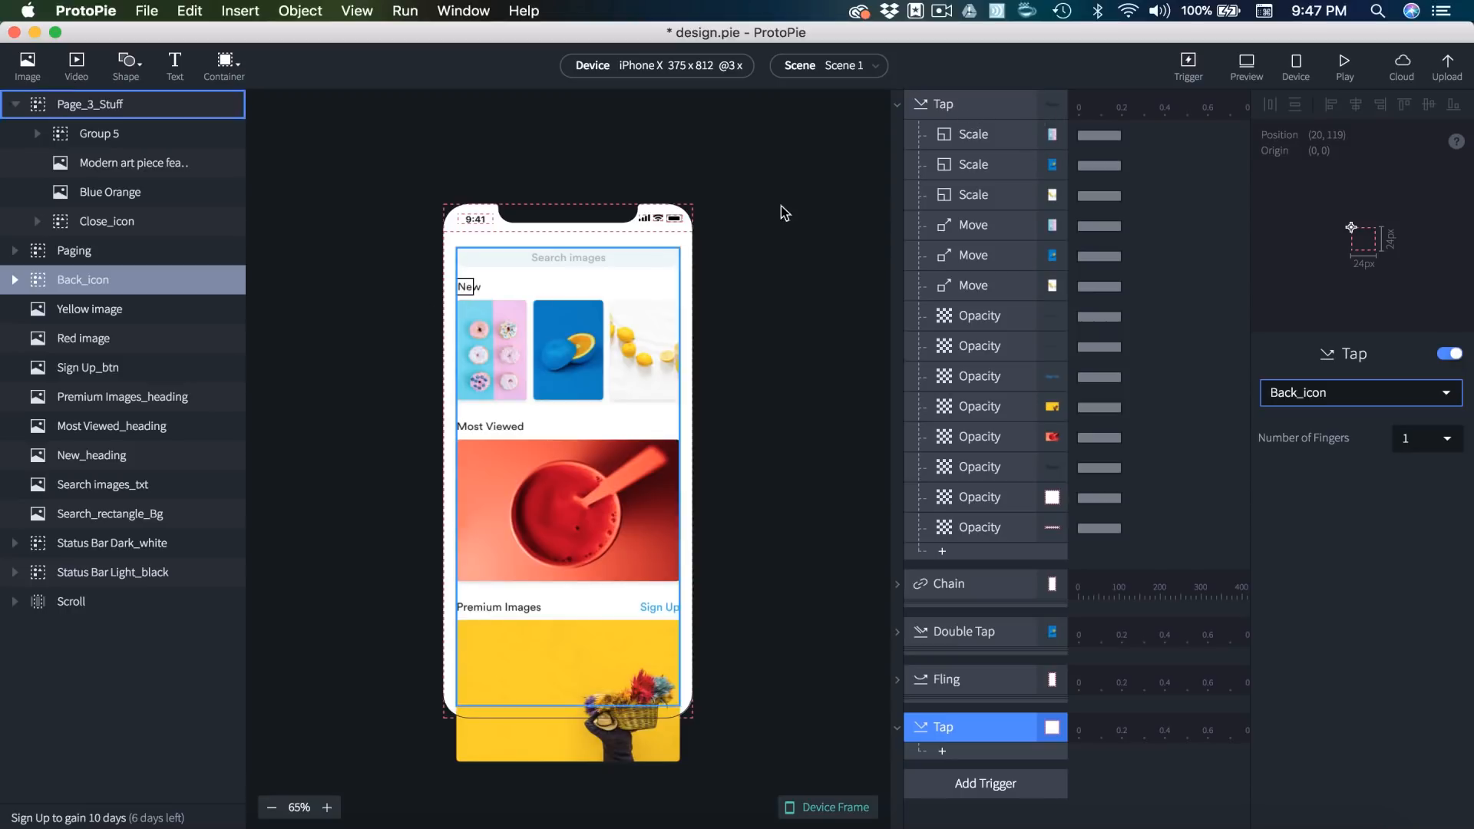
{"action": "left_click", "coordinate": [974, 143]}
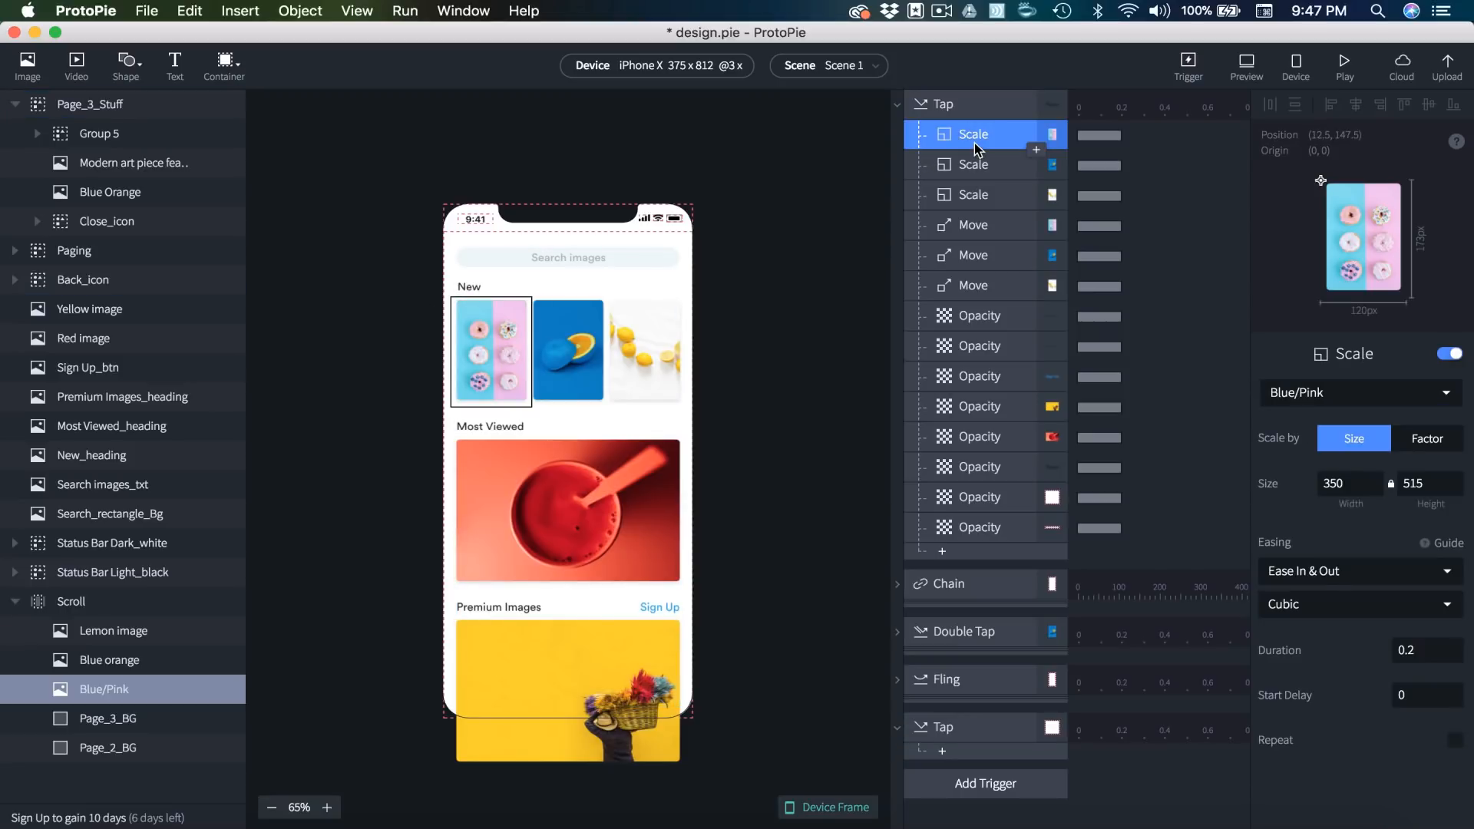
{"action": "left_click", "coordinate": [980, 528], "text": "shift"}
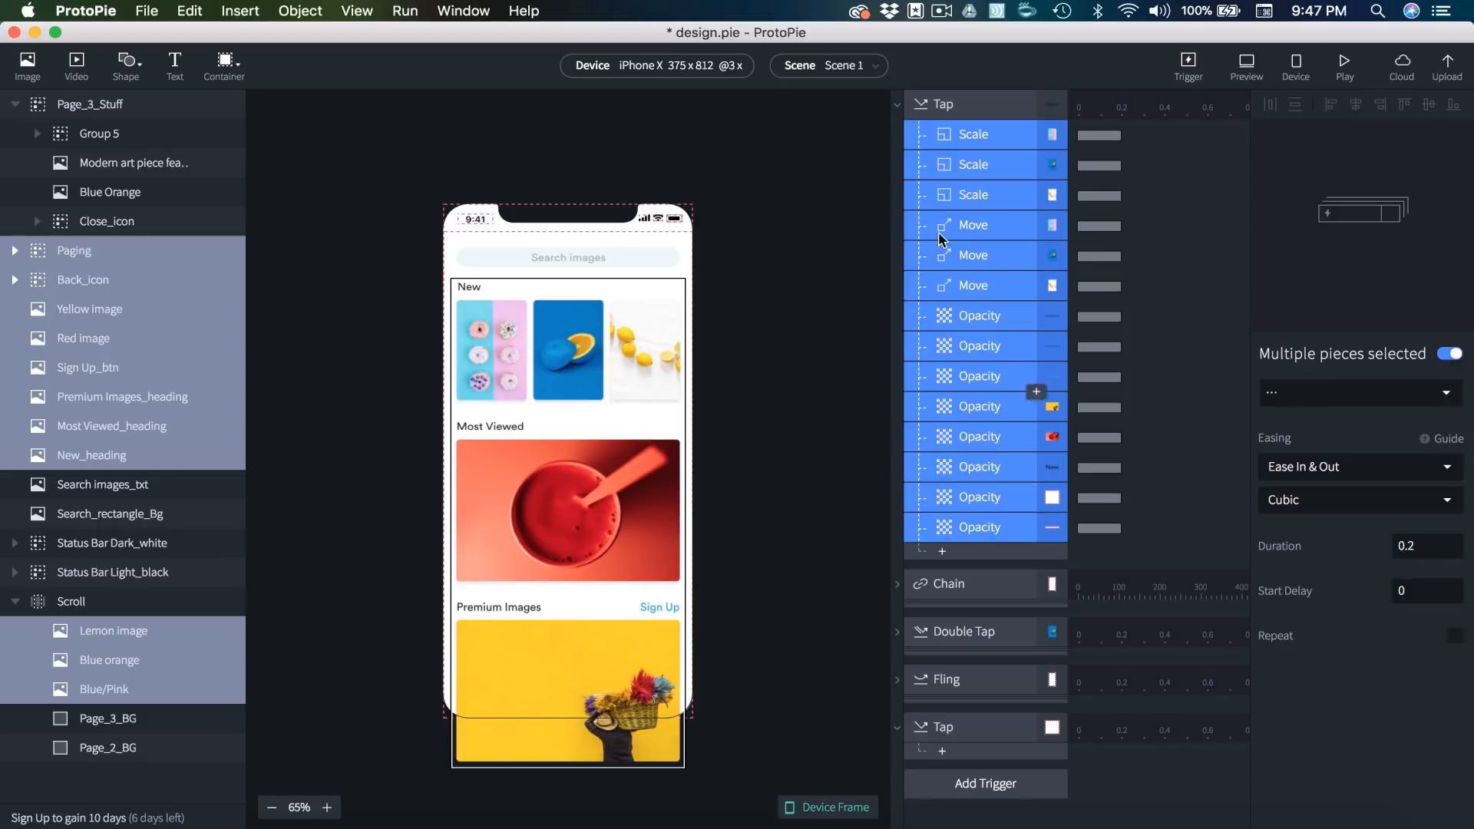
{"action": "left_click", "coordinate": [898, 106]}
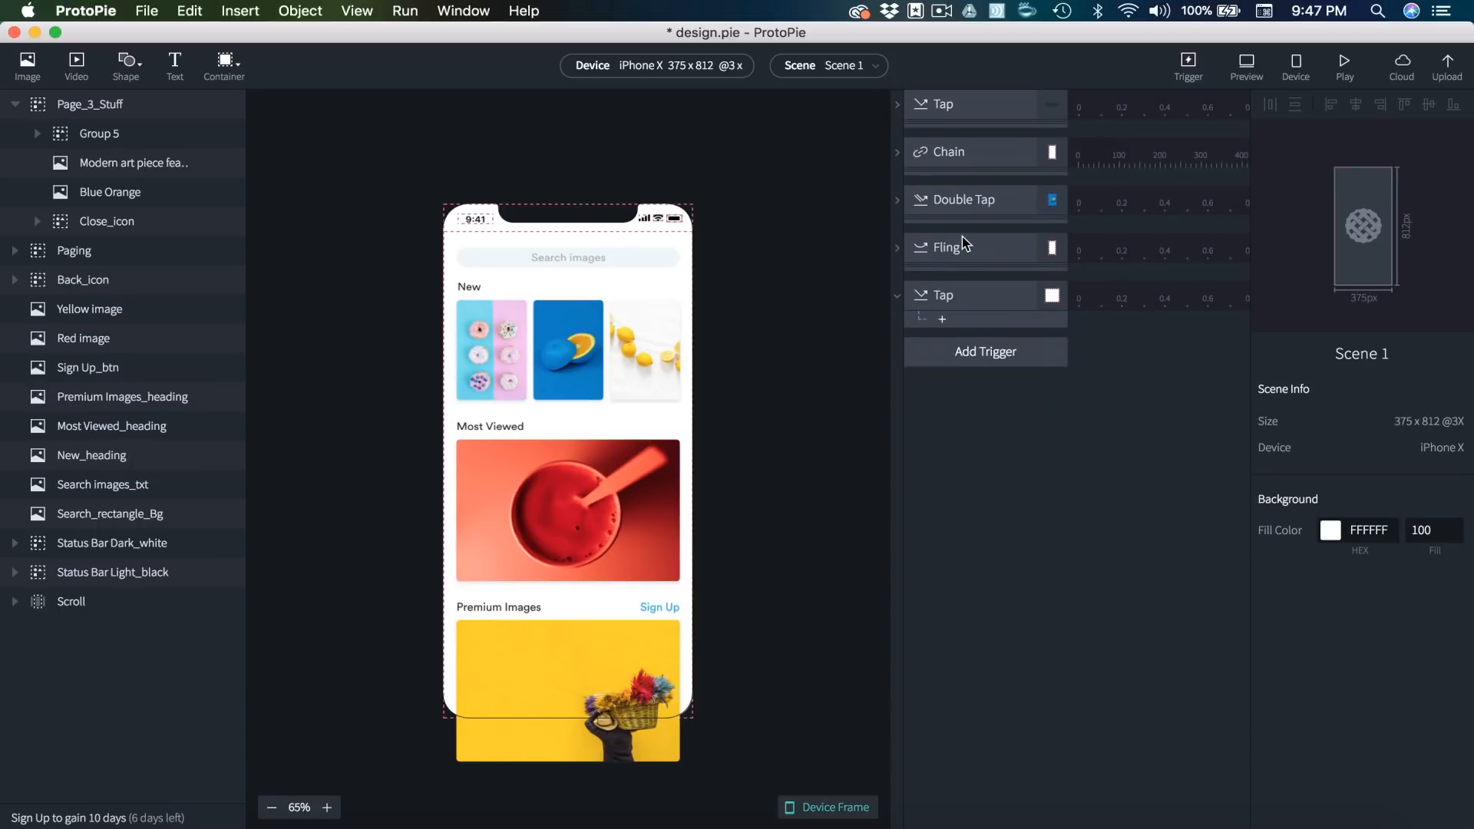
{"action": "left_click", "coordinate": [946, 298]}
{"action": "key", "text": "super+v"}
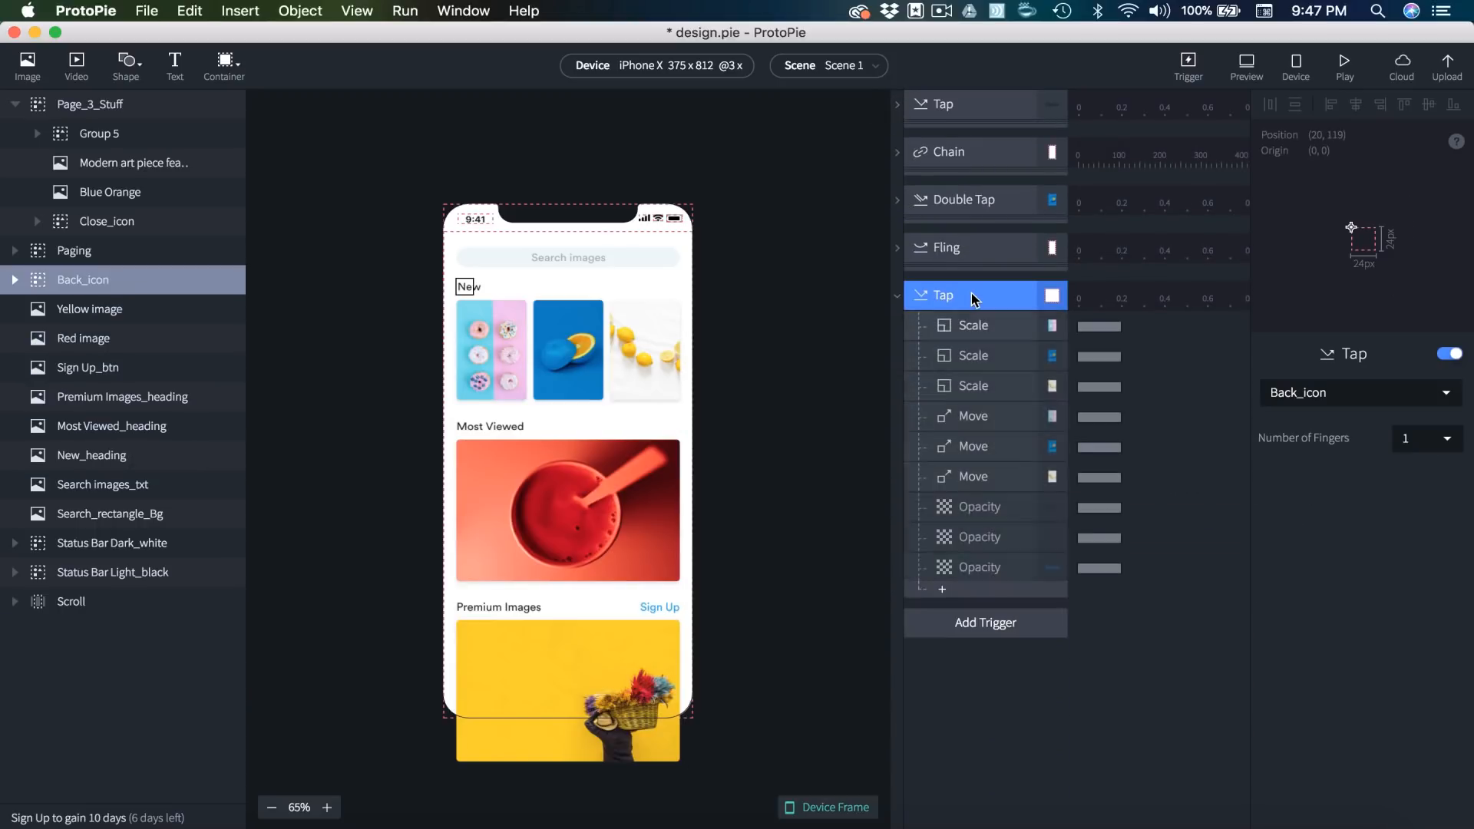
{"action": "scroll", "coordinate": [1151, 388], "scroll_direction": "down", "scroll_amount": 1}
{"action": "scroll", "coordinate": [1151, 388], "scroll_direction": "down", "scroll_amount": 2}
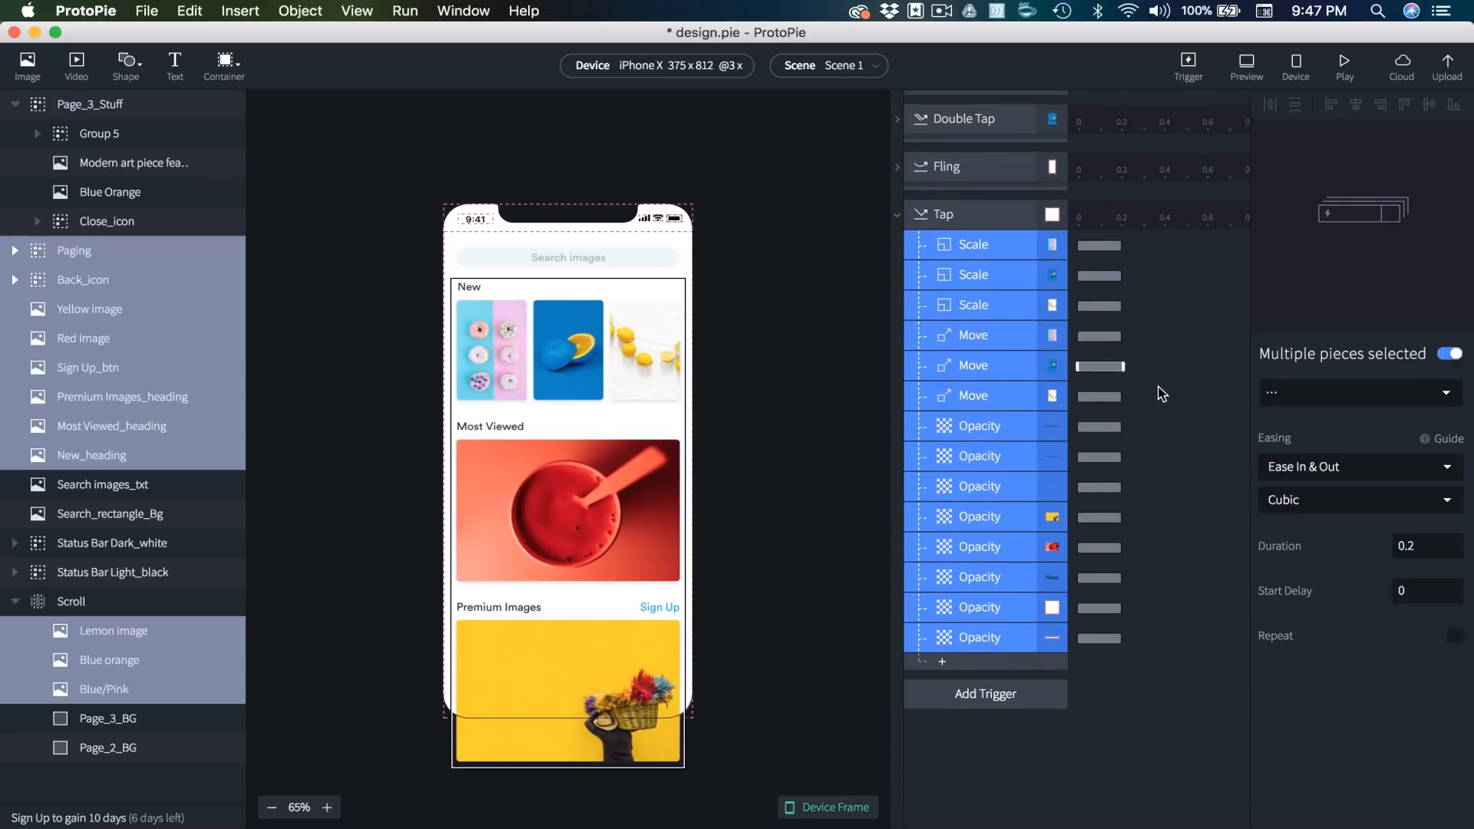
- In the Back_icon Tap trigger, set the Paging and Back_icon opacity to 0 and the New_heading opacity to 100
{"action": "left_click", "coordinate": [972, 634]}
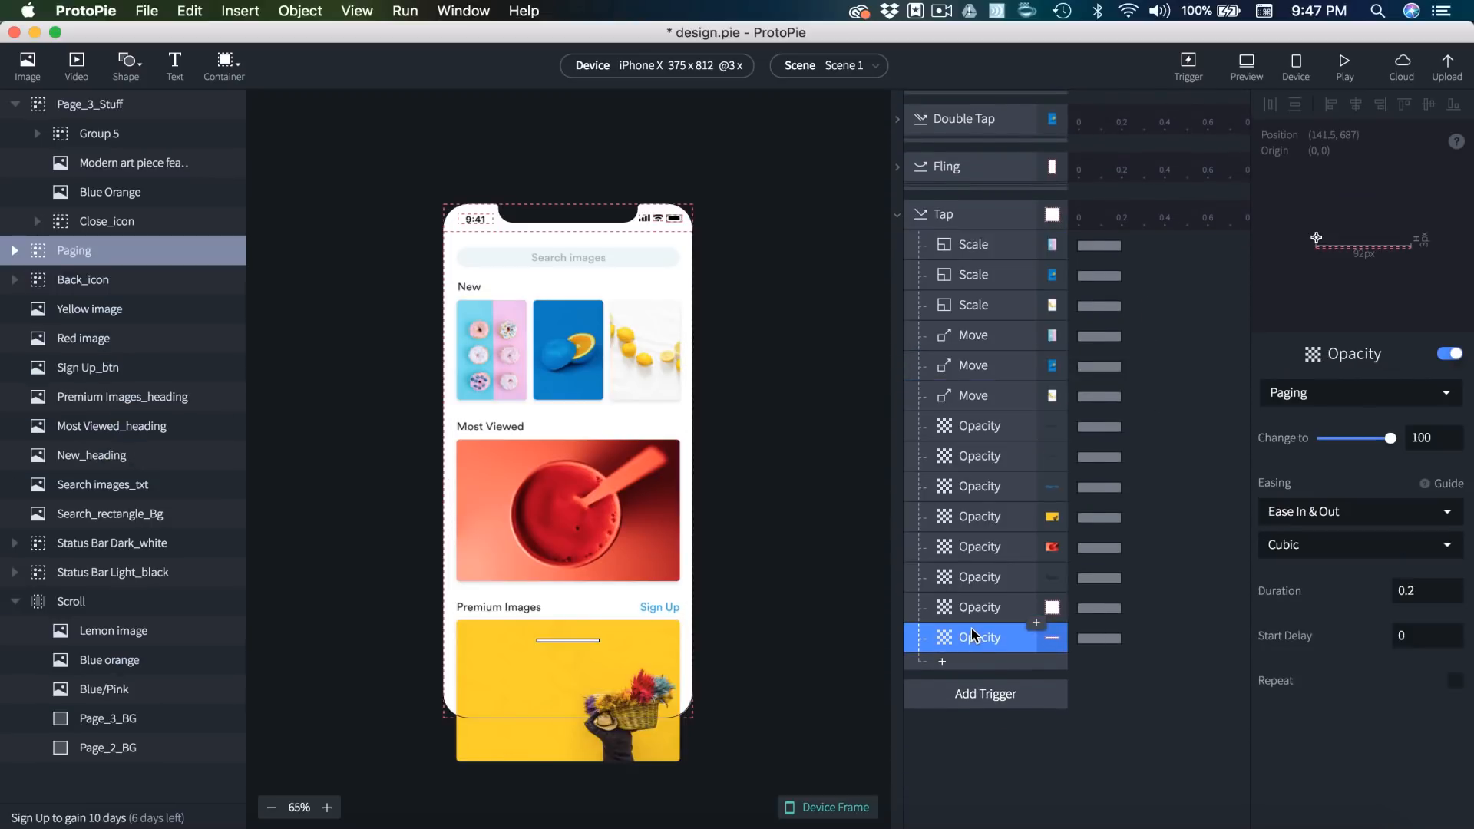
{"action": "left_click_drag", "start_coordinate": [1390, 439], "coordinate": [1274, 445]}
{"action": "left_click", "coordinate": [982, 606]}
{"action": "left_click_drag", "start_coordinate": [1390, 439], "coordinate": [1228, 458]}
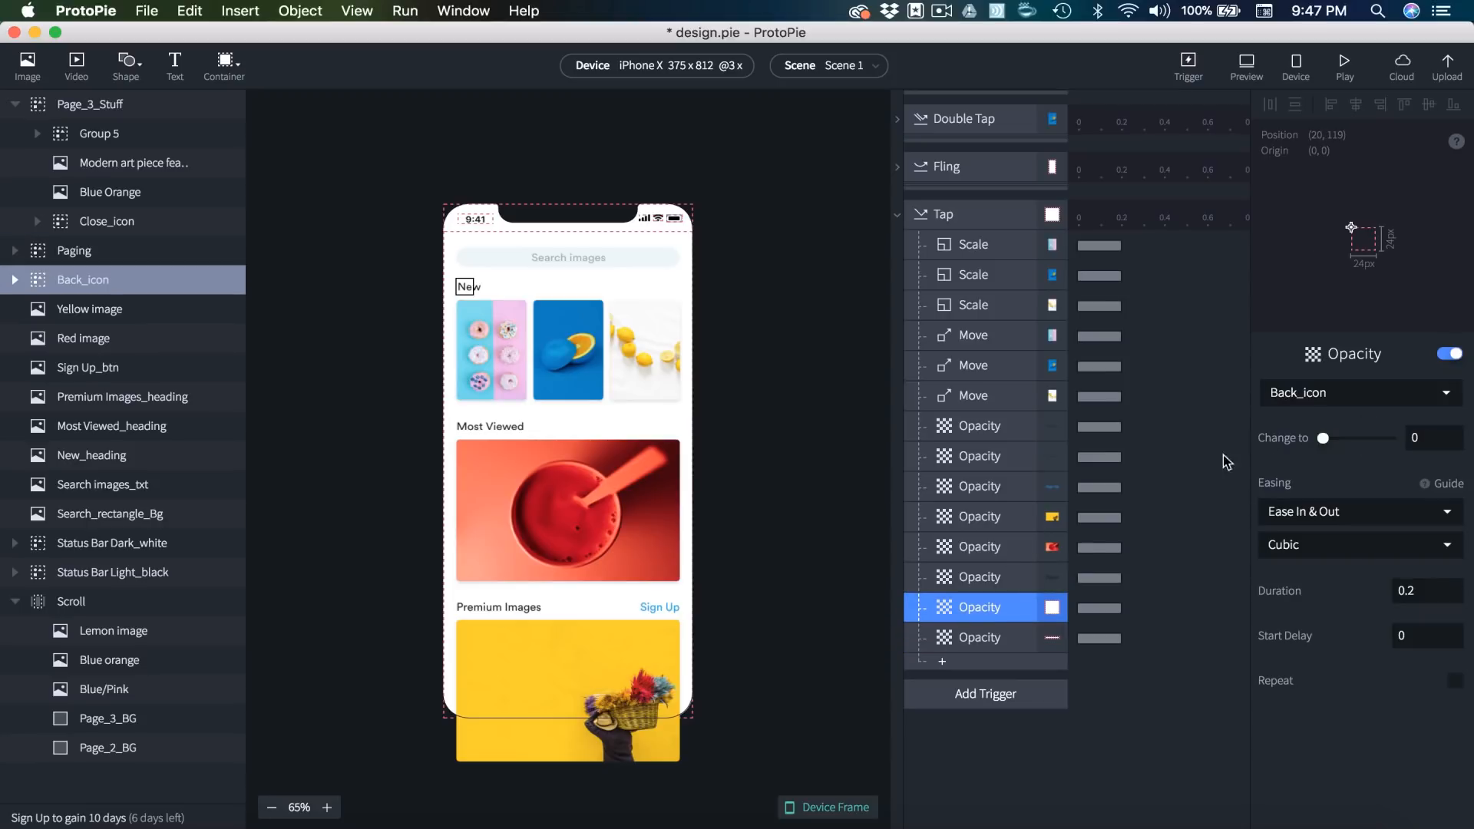
{"action": "left_click", "coordinate": [993, 583]}
{"action": "left_click_drag", "start_coordinate": [1322, 438], "coordinate": [1389, 439]}
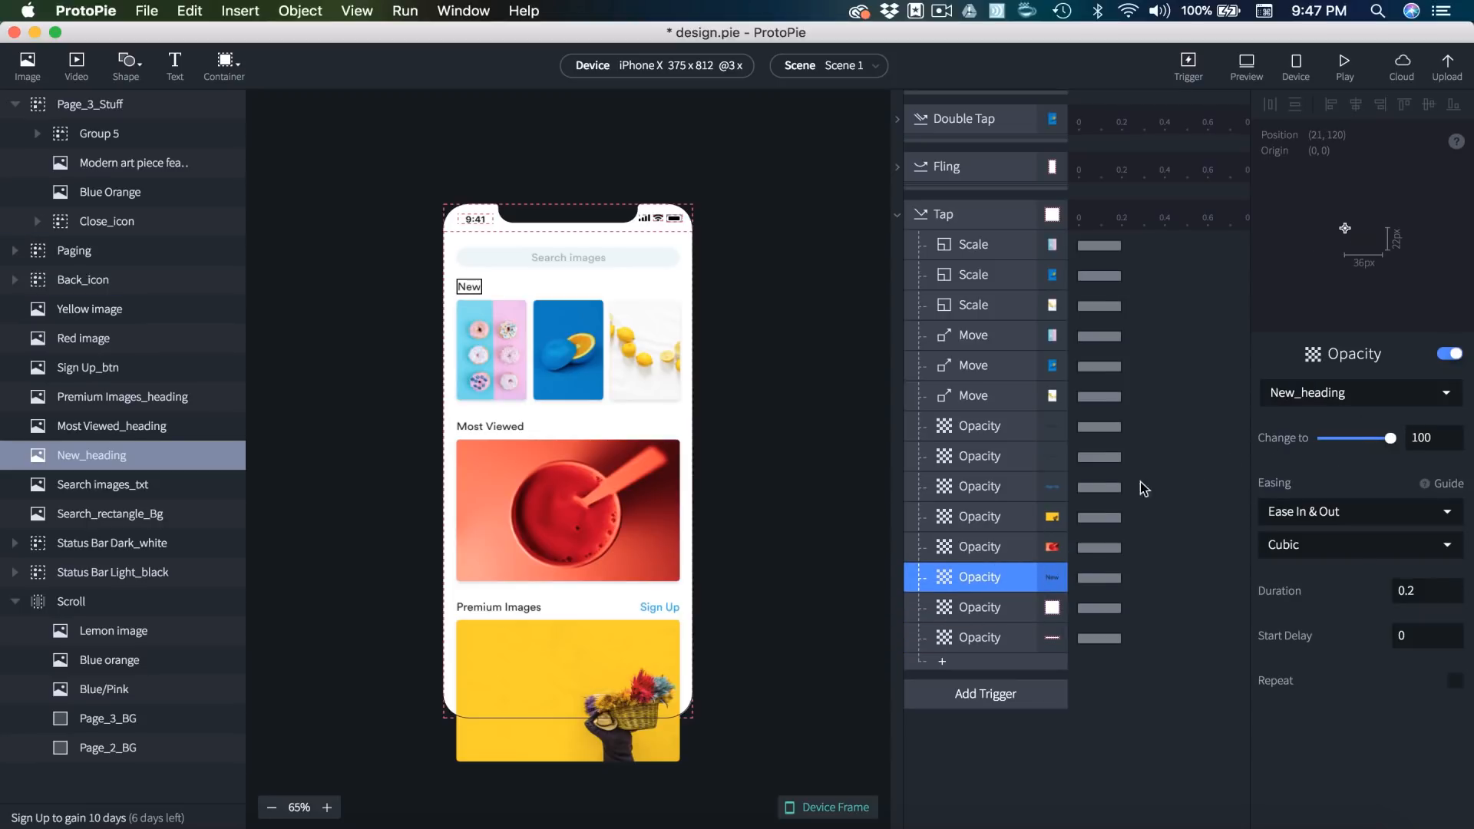
- In the Back_icon Tap trigger, set the Red image, Yellow image and Most Viewed_heading opacity to 100
{"action": "left_click", "coordinate": [1016, 548]}
{"action": "left_click", "coordinate": [1016, 517]}
{"action": "left_click", "coordinate": [1016, 426]}
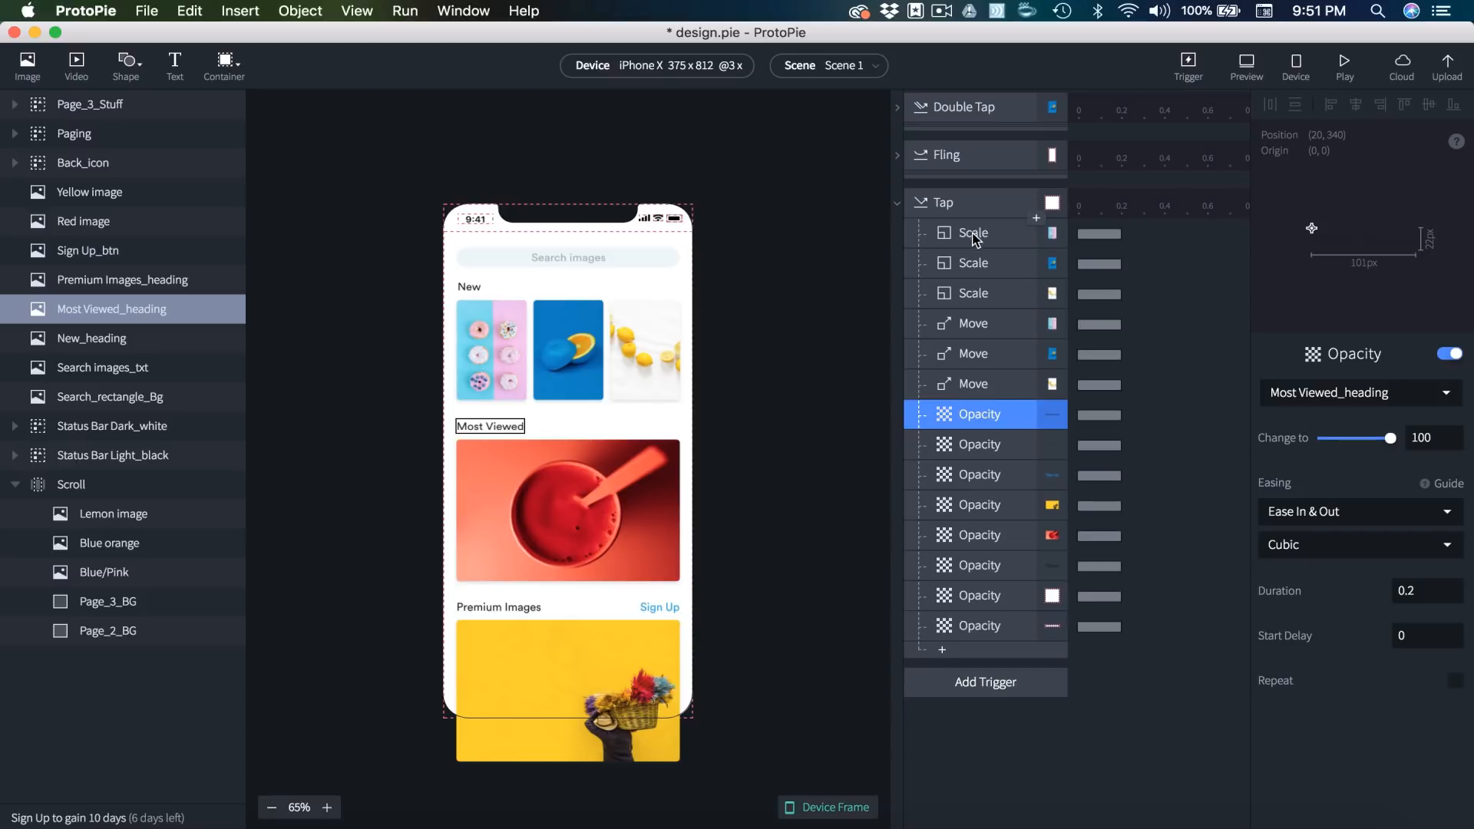
- Unlock the aspect ratio of the Blue/Pink Scale response and set its size to 120 wide by 173 high, matching the layer
{"action": "left_click", "coordinate": [114, 577]}
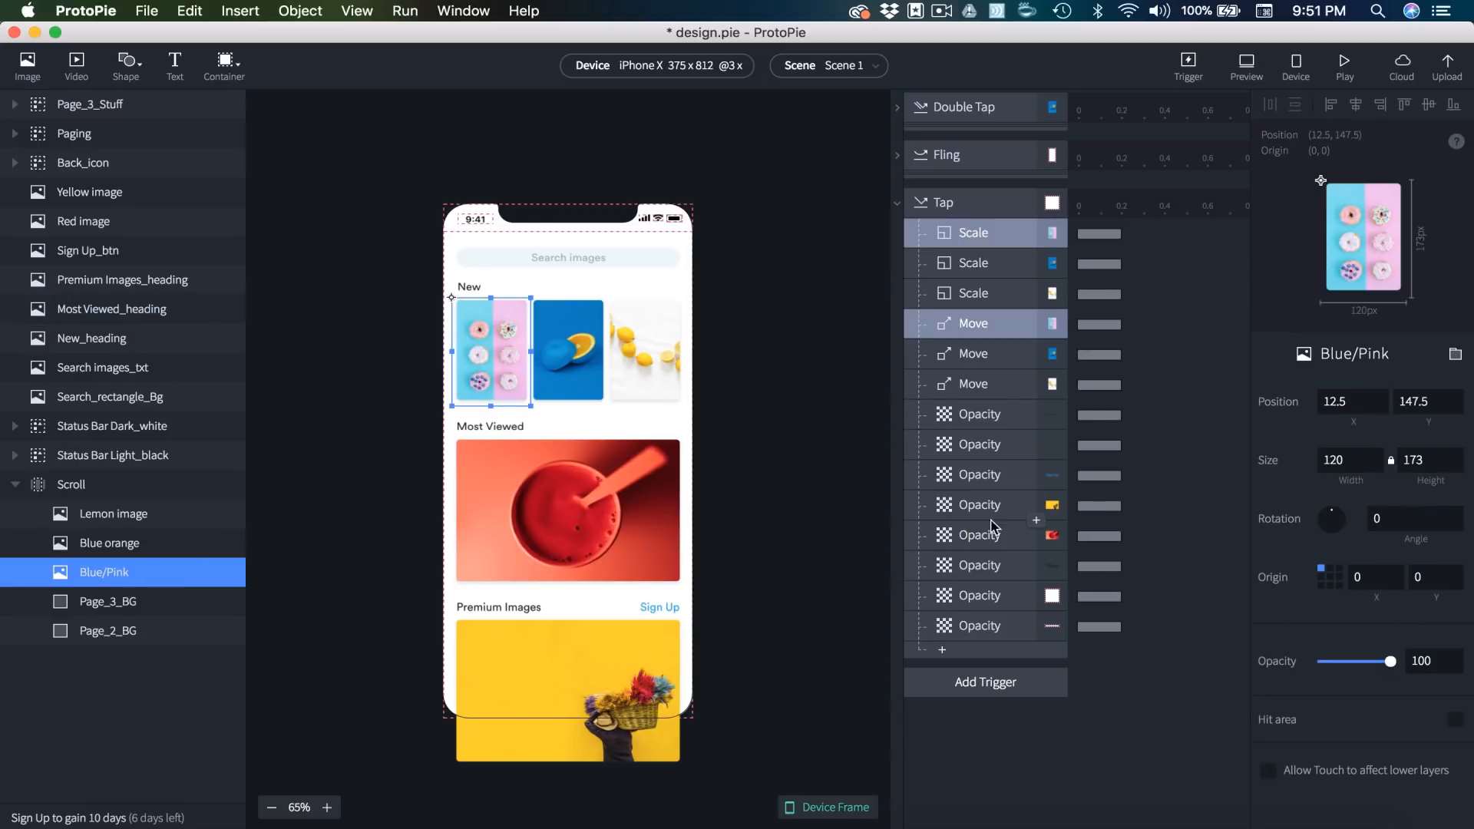
{"action": "left_click", "coordinate": [1432, 461]}
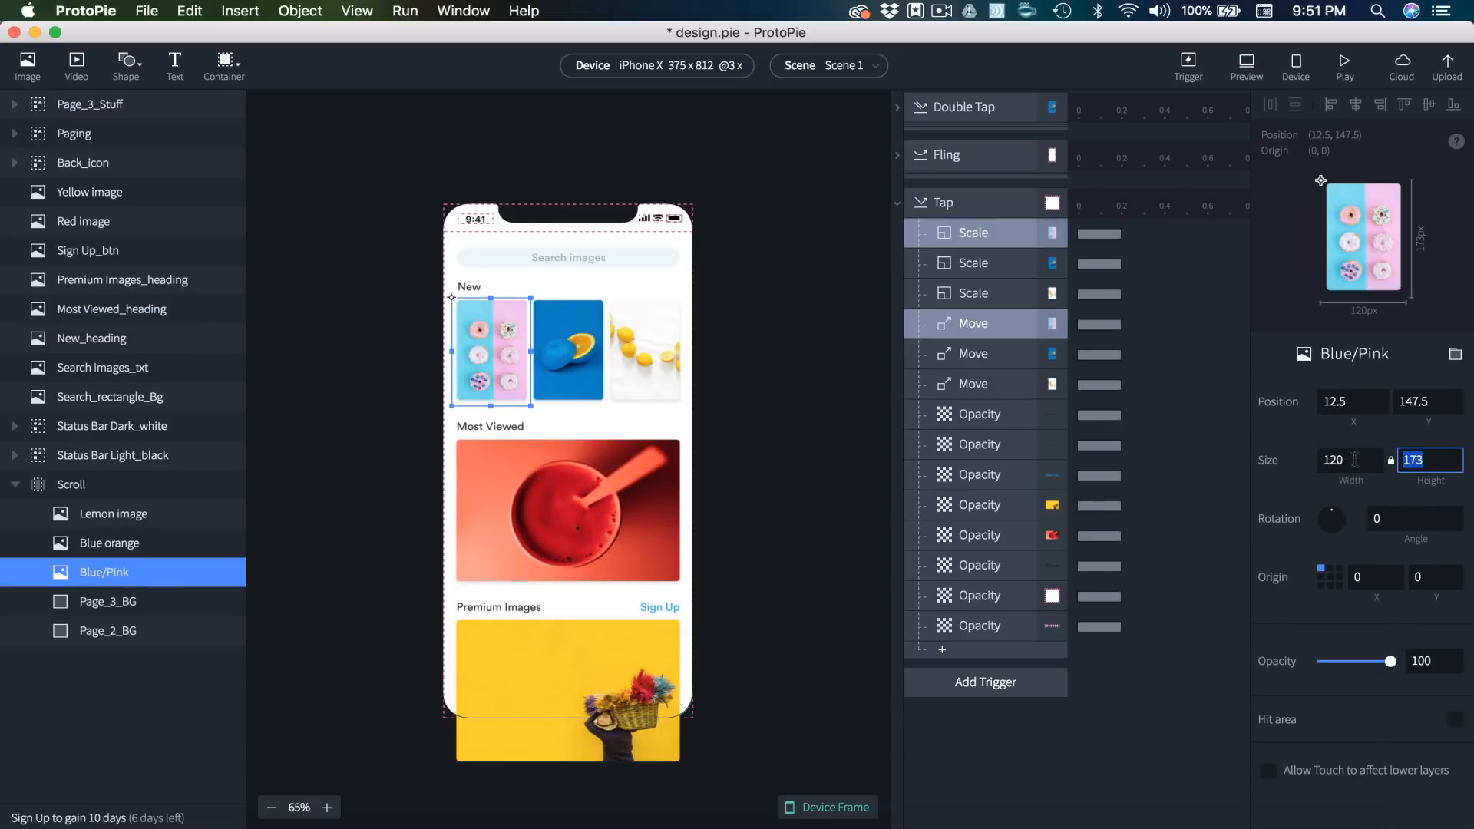
{"action": "left_click", "coordinate": [968, 243]}
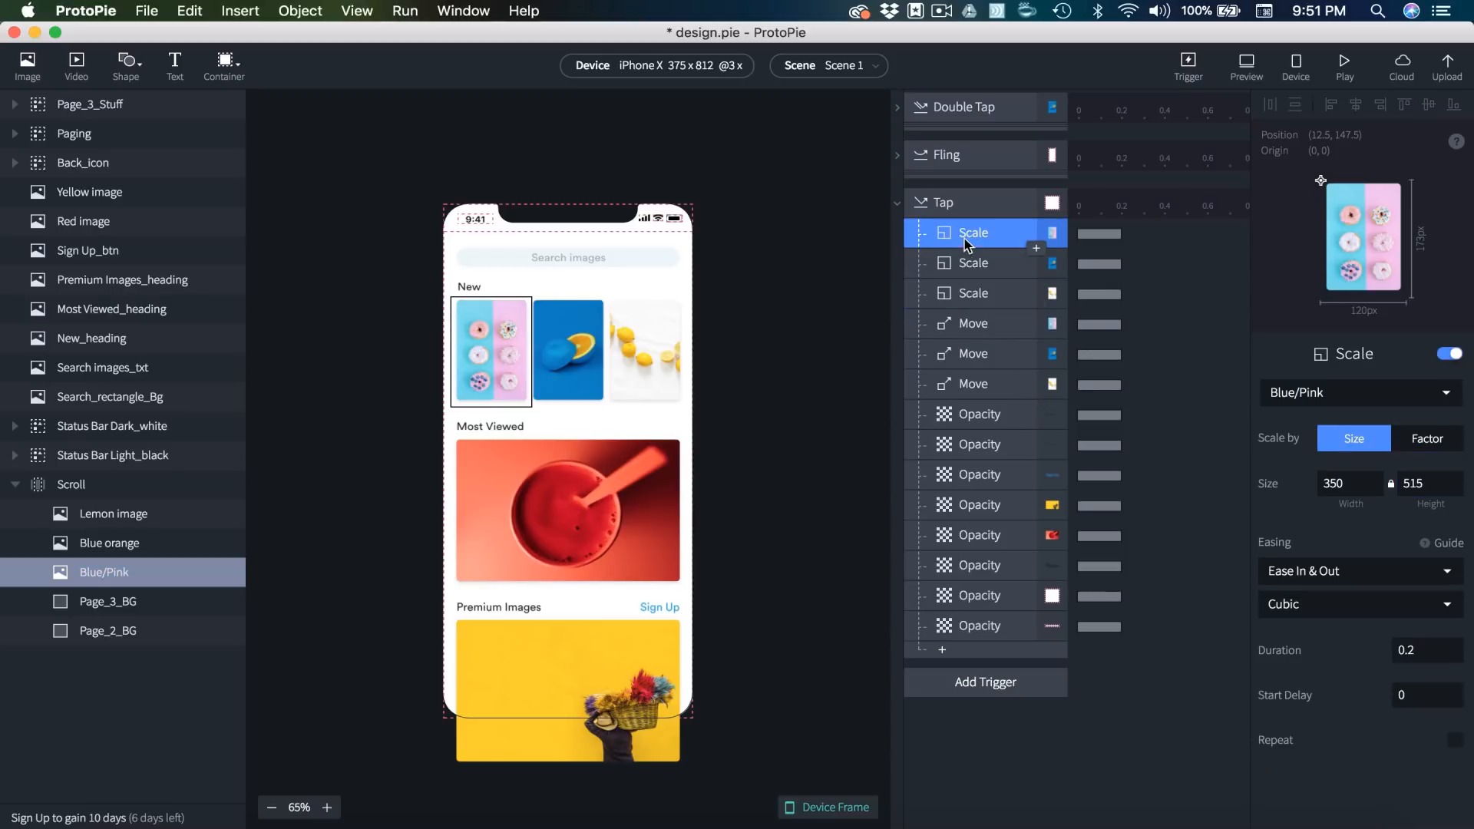
{"action": "left_click", "coordinate": [1367, 492]}
{"action": "type", "text": "120"}
{"action": "left_click", "coordinate": [1392, 486]}
{"action": "left_click_drag", "start_coordinate": [1432, 483], "coordinate": [1385, 489]}
{"action": "type", "text": "173"}
{"action": "key", "text": "Return"}
- Set the Blue orange Scale response in the Back_icon Tap trigger to 120 wide by 173 high
{"action": "left_click", "coordinate": [989, 269]}
{"action": "double_click", "coordinate": [1342, 485]}
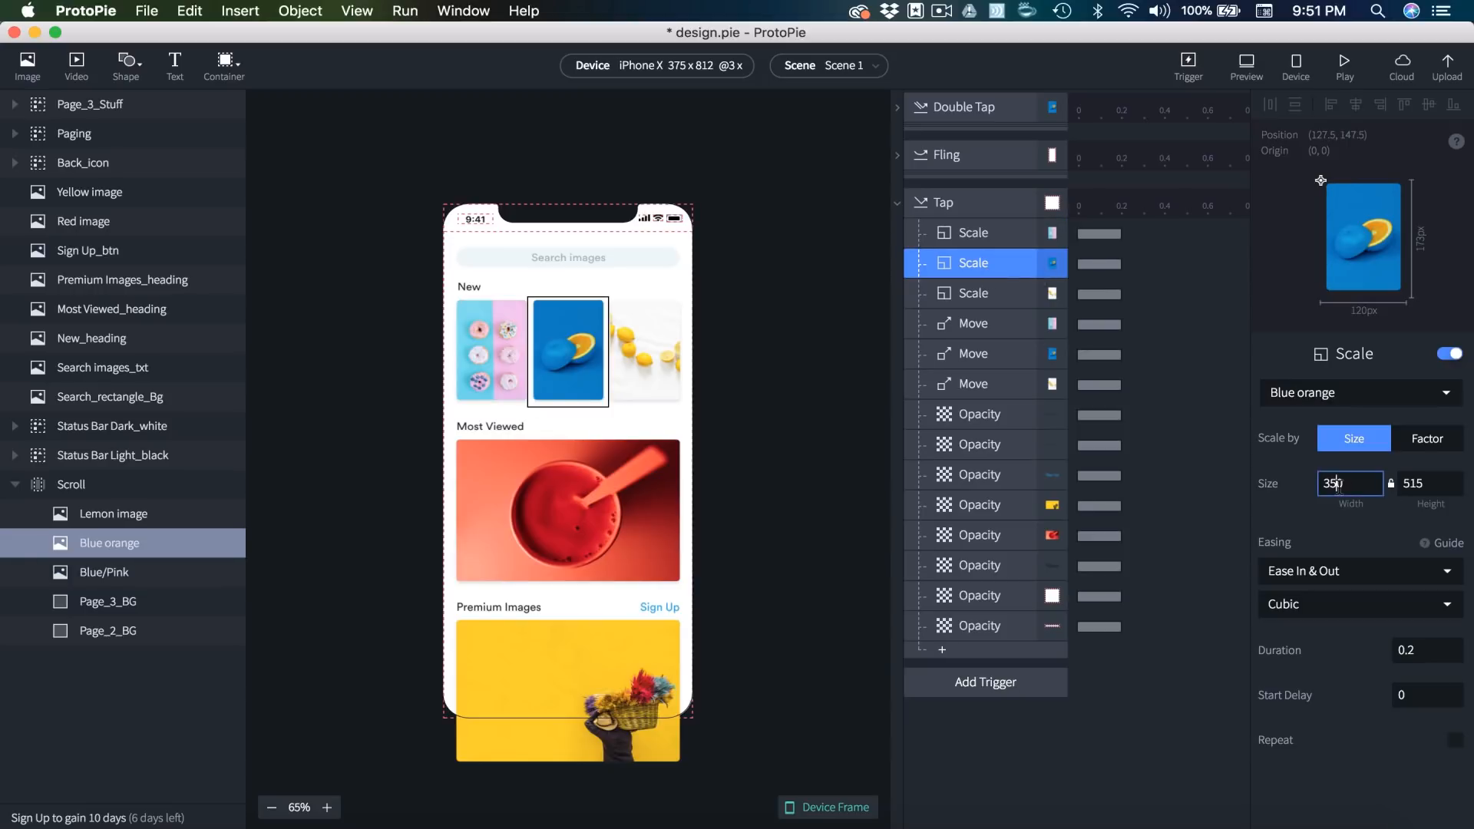
{"action": "type", "text": "120"}
{"action": "left_click", "coordinate": [1432, 485]}
{"action": "type", "text": "173"}
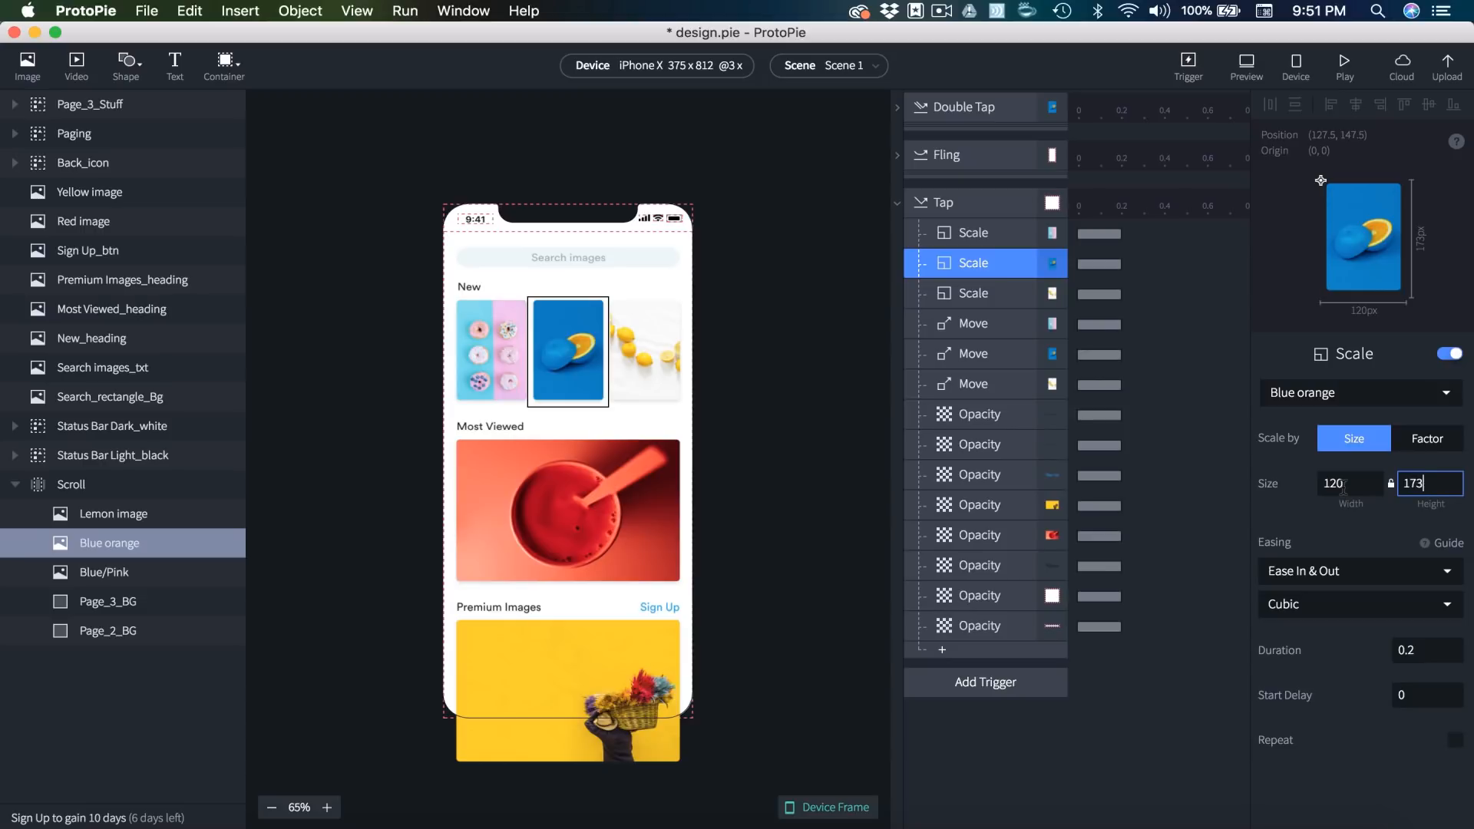
- Set the Lemon image Scale response in the Back_icon Tap trigger to 120 wide by 173 high
{"action": "left_click", "coordinate": [1010, 294]}
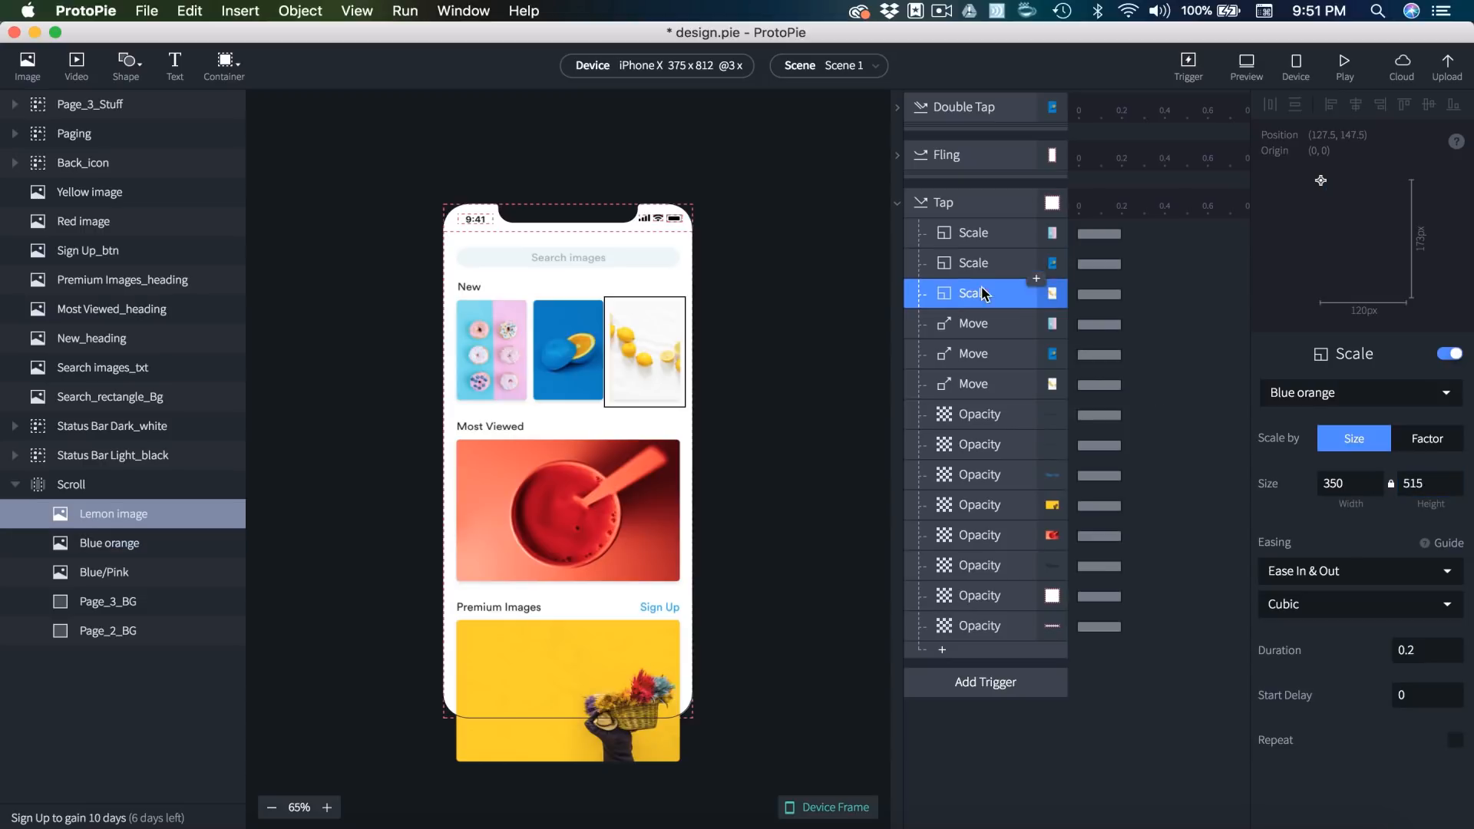
{"action": "left_click", "coordinate": [1351, 489]}
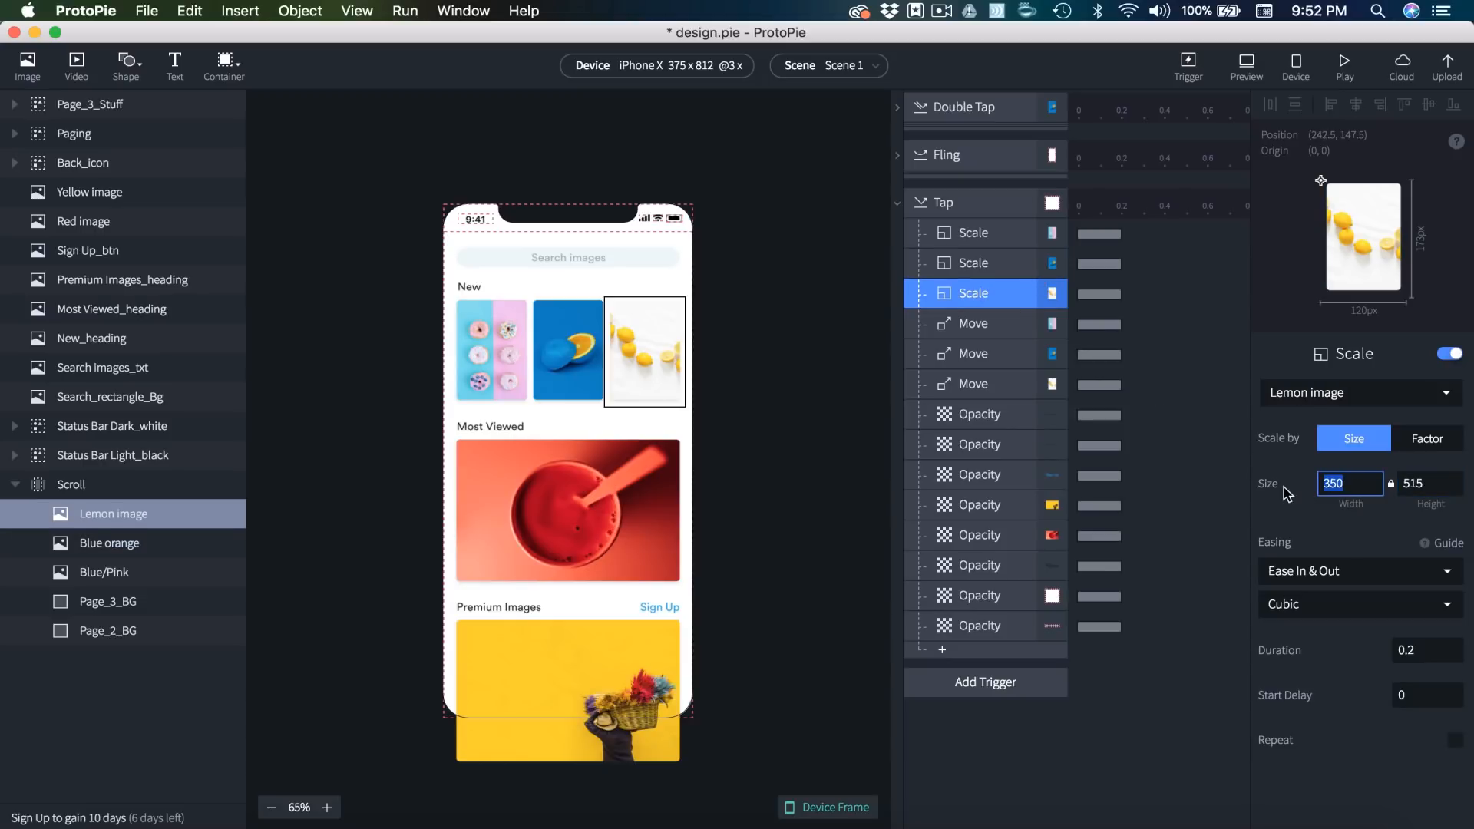
{"action": "type", "text": "120"}
{"action": "left_click", "coordinate": [1426, 482]}
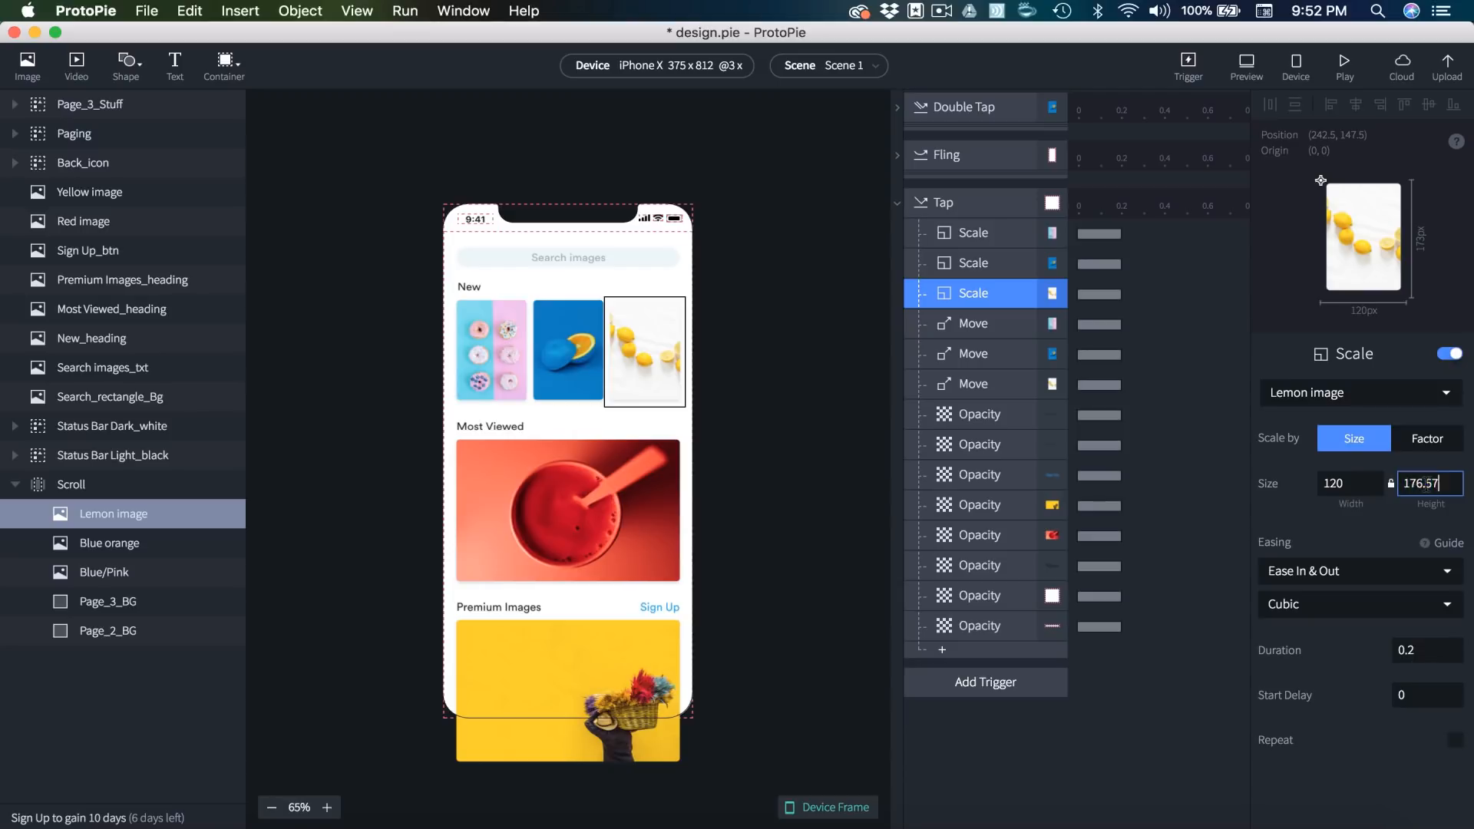
{"action": "type", "text": "1"}
{"action": "key", "text": "Return"}
{"action": "key", "text": "Up"}
{"action": "key", "text": "Up"}
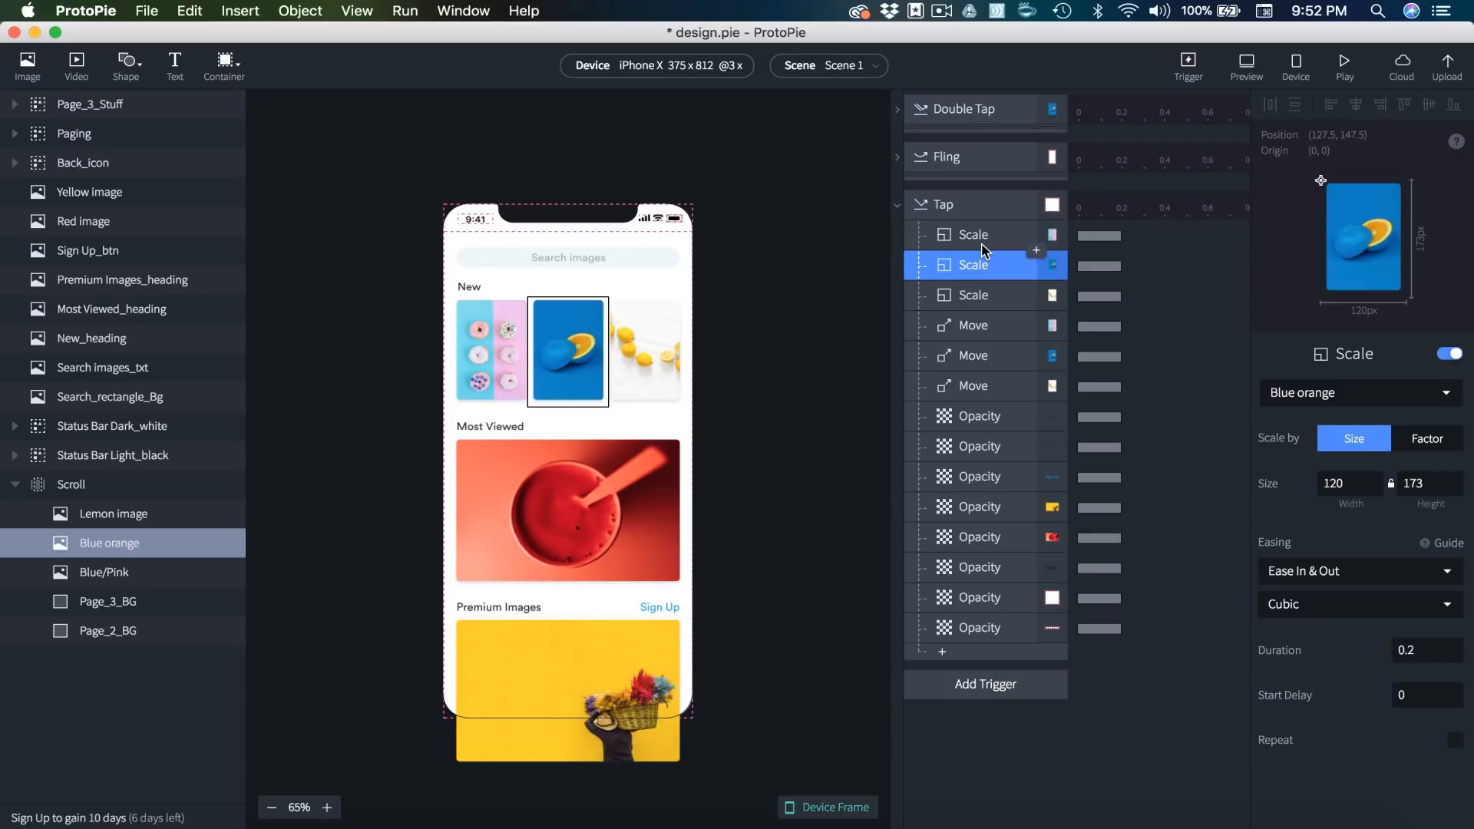
- Compare the Blue/Pink Move response coordinates with the Blue/Pink layer's home-screen position
{"action": "left_click", "coordinate": [984, 330]}
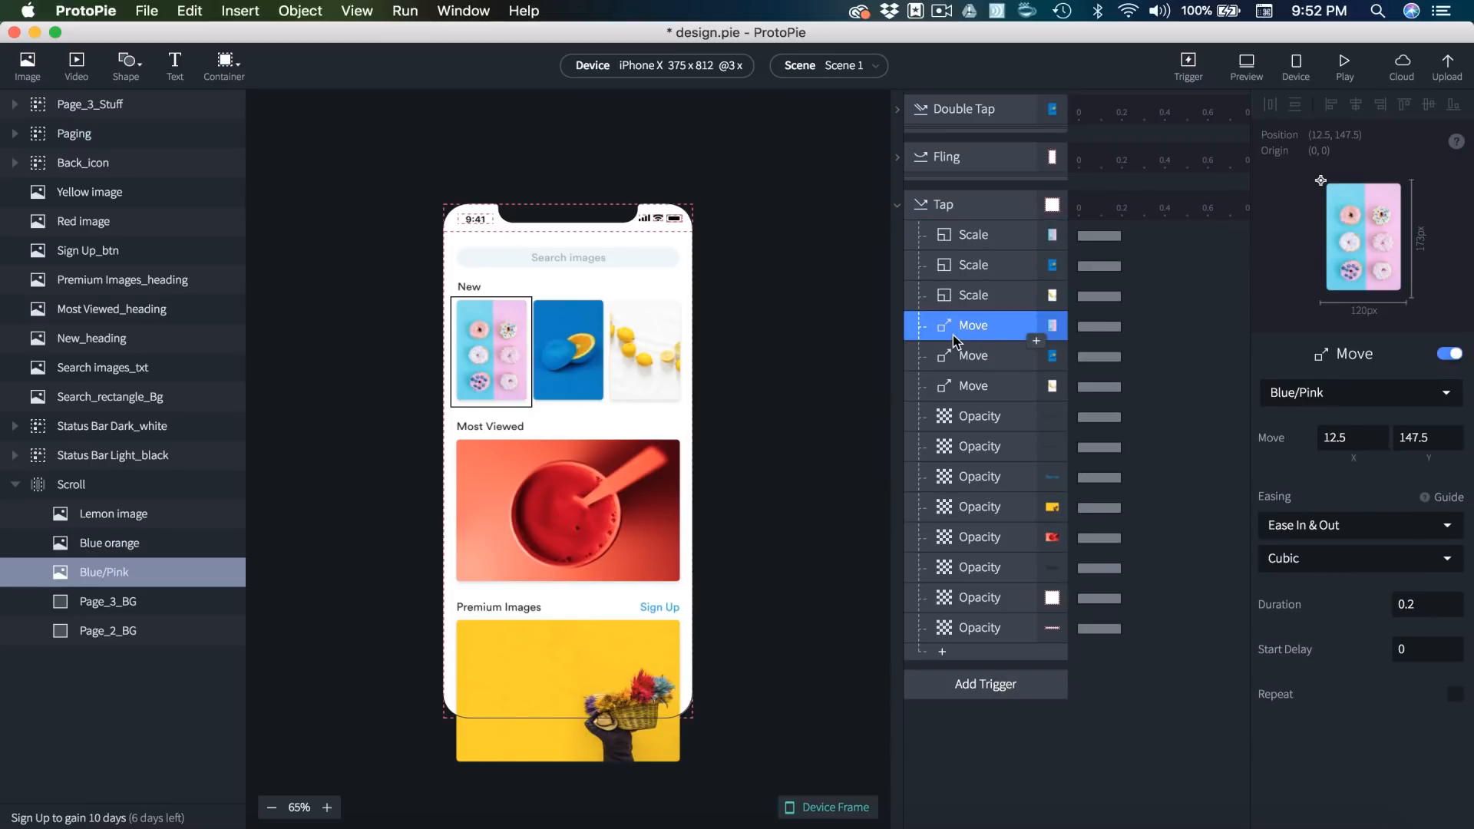
{"action": "left_click", "coordinate": [105, 583]}
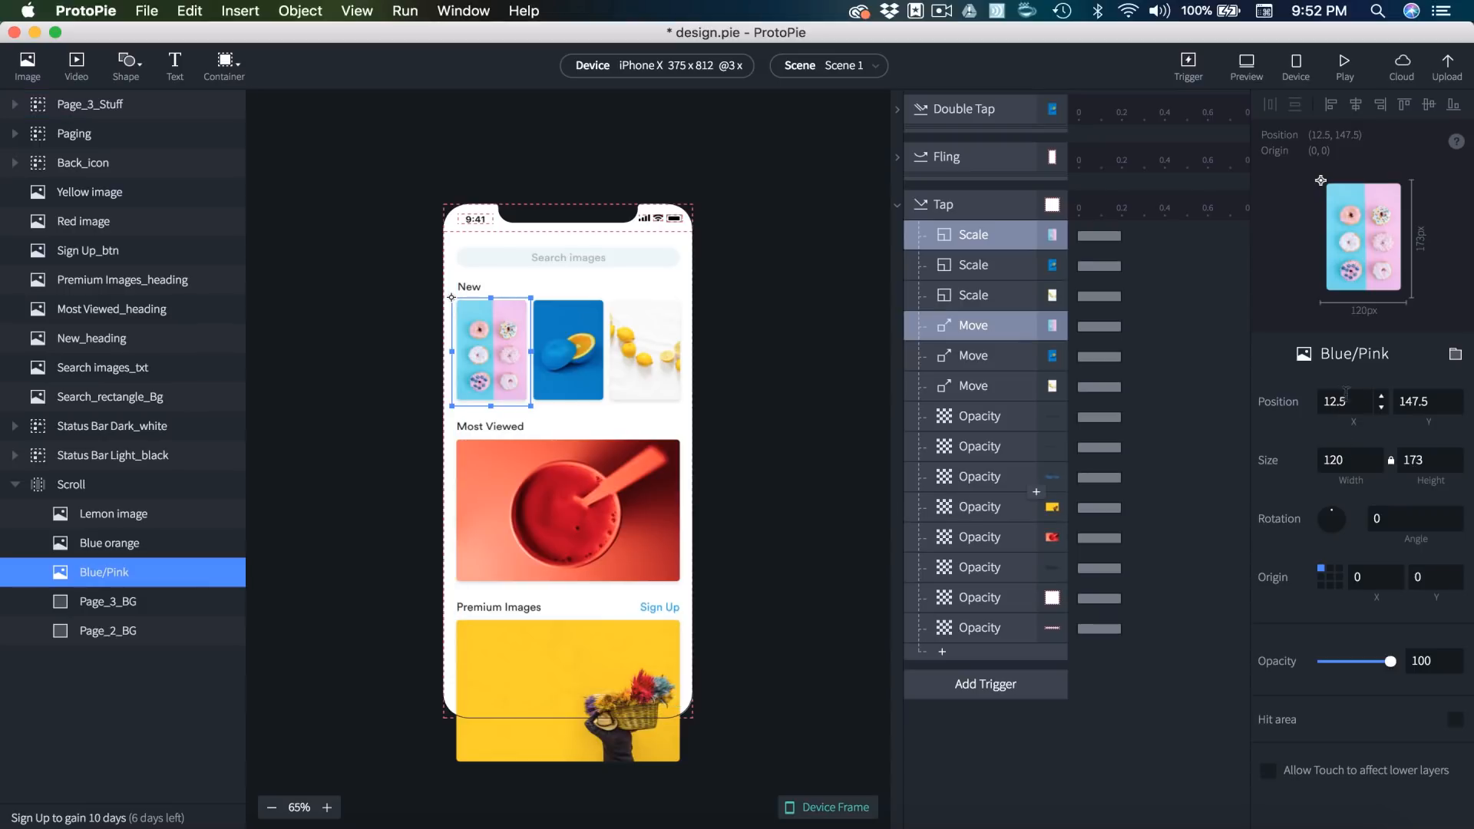
{"action": "left_click", "coordinate": [1437, 407]}
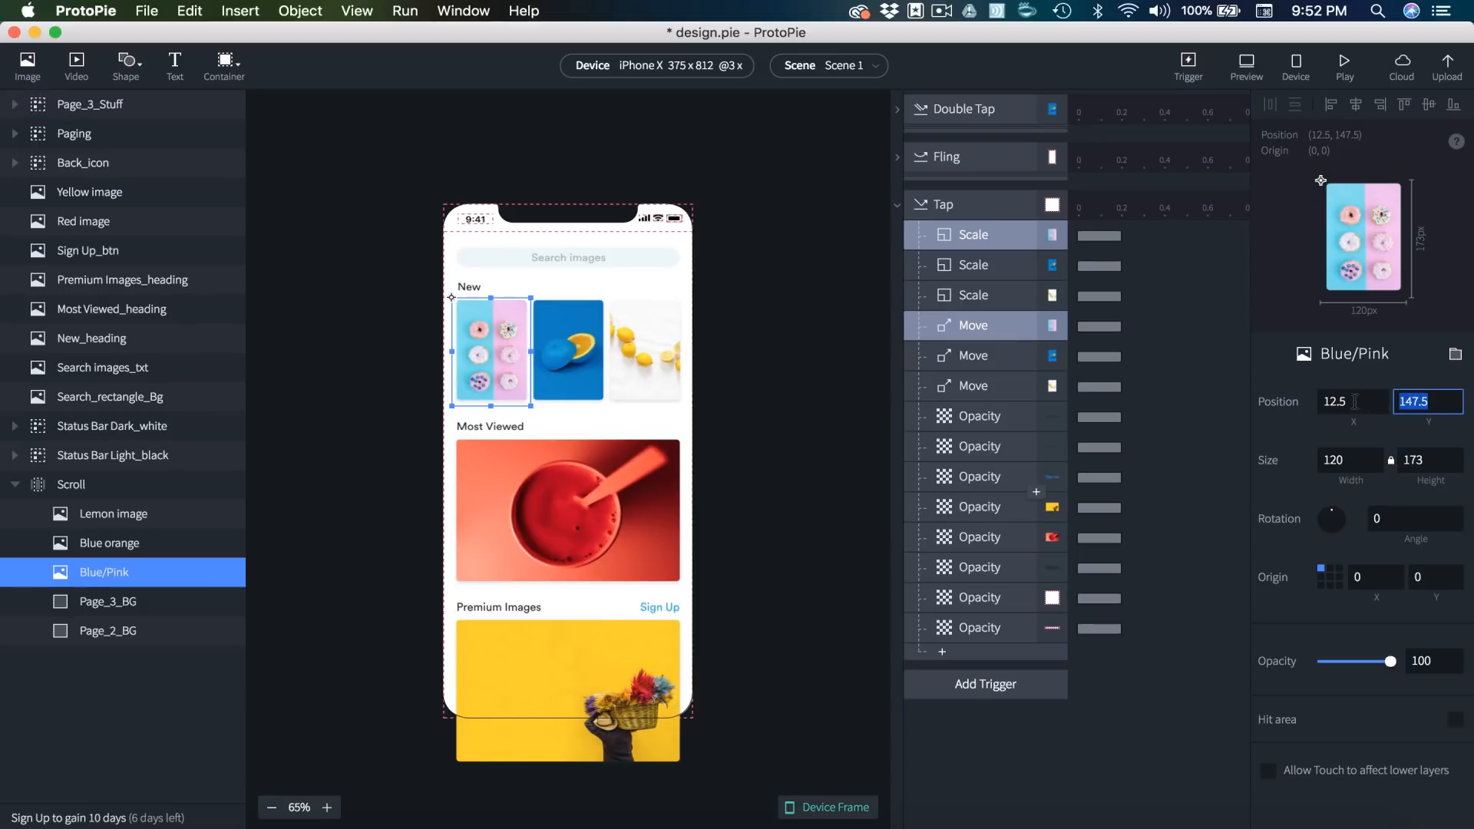
{"action": "left_click", "coordinate": [1355, 402]}
{"action": "key", "text": "super+c"}
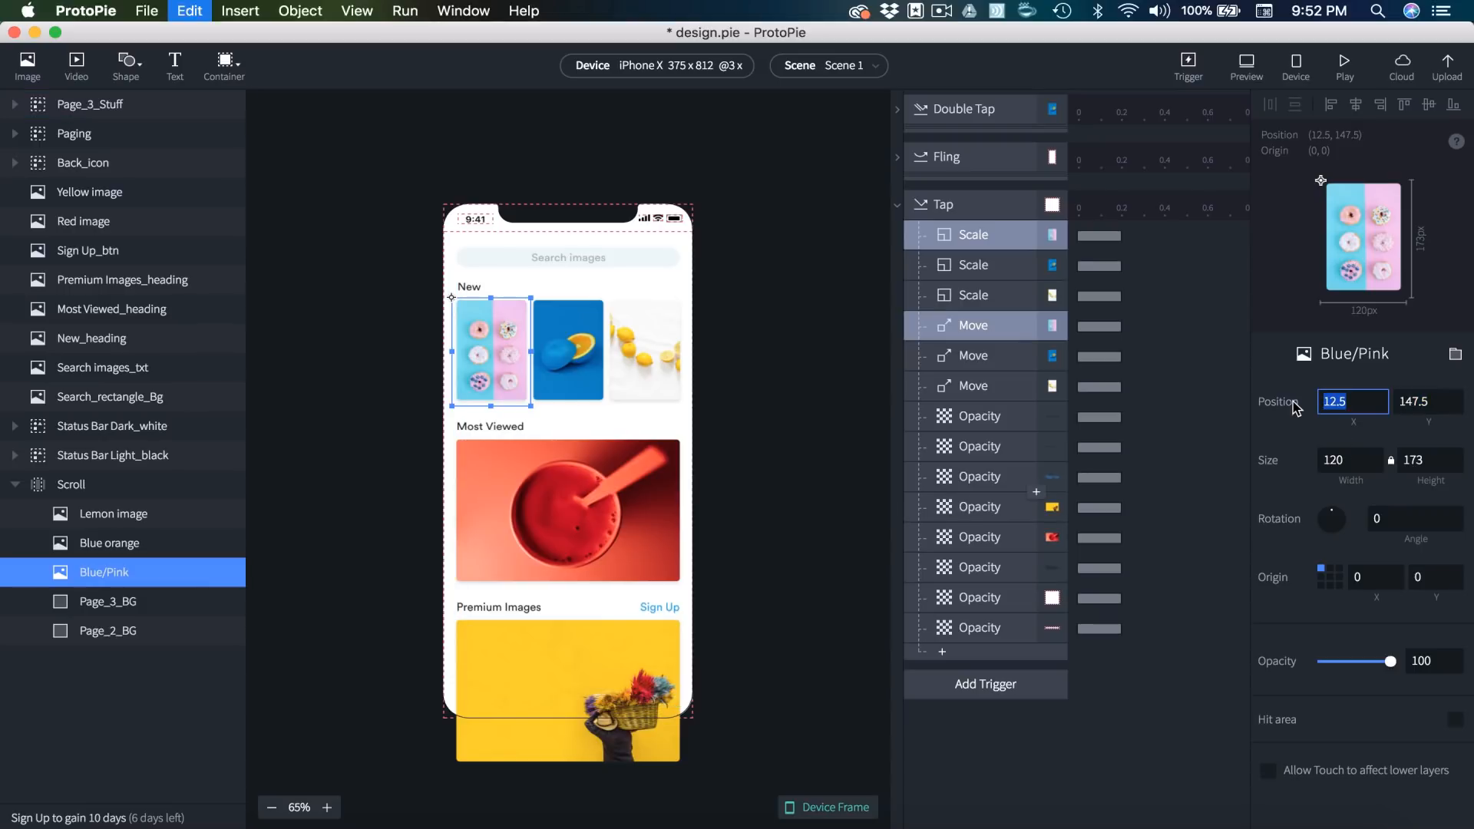
{"action": "left_click", "coordinate": [964, 336]}
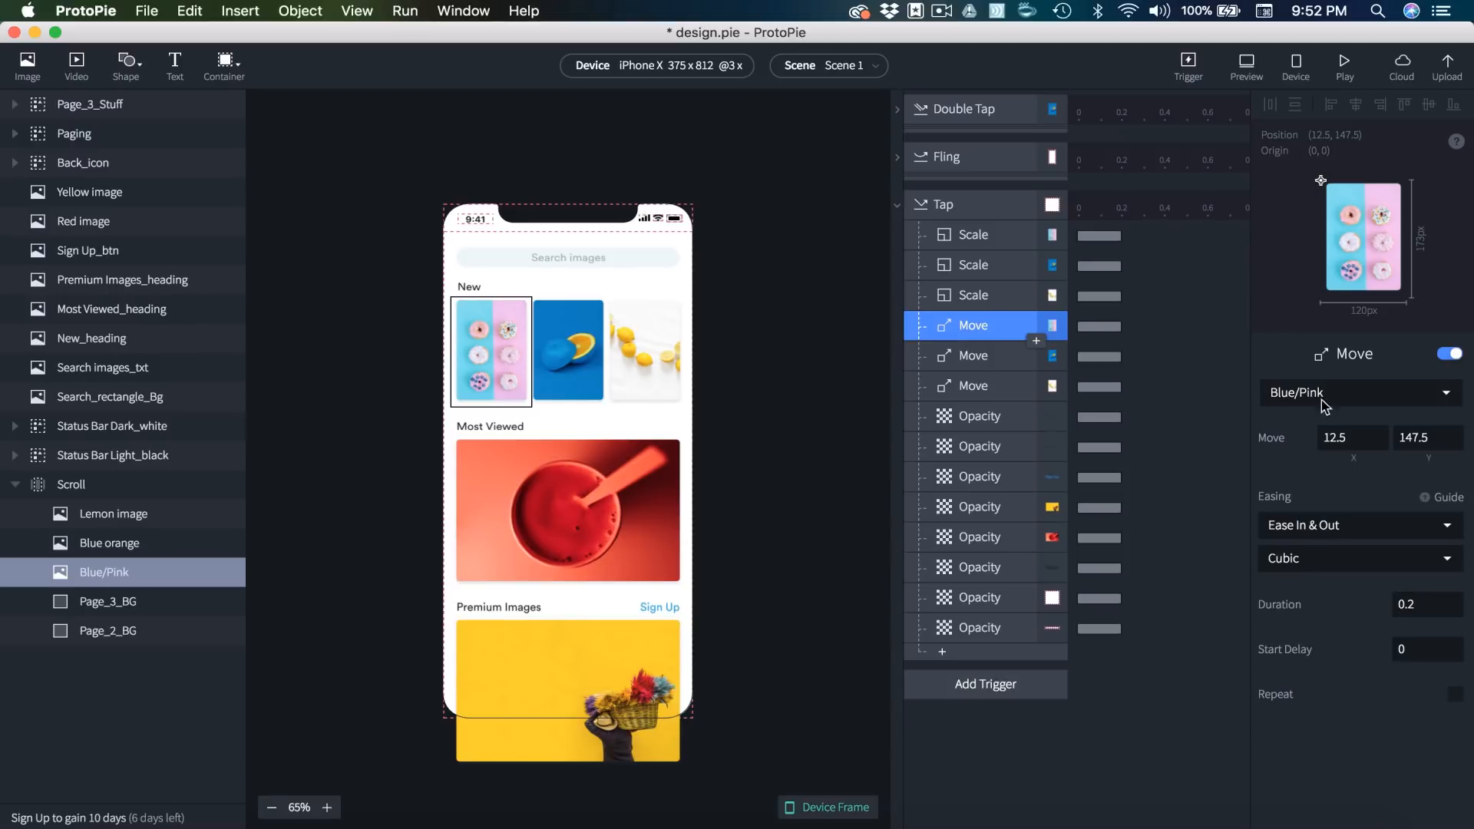
- Copy the Blue orange layer's X position of 127.5 into its Move response in the Back_icon Tap trigger
{"action": "left_click", "coordinate": [982, 356]}
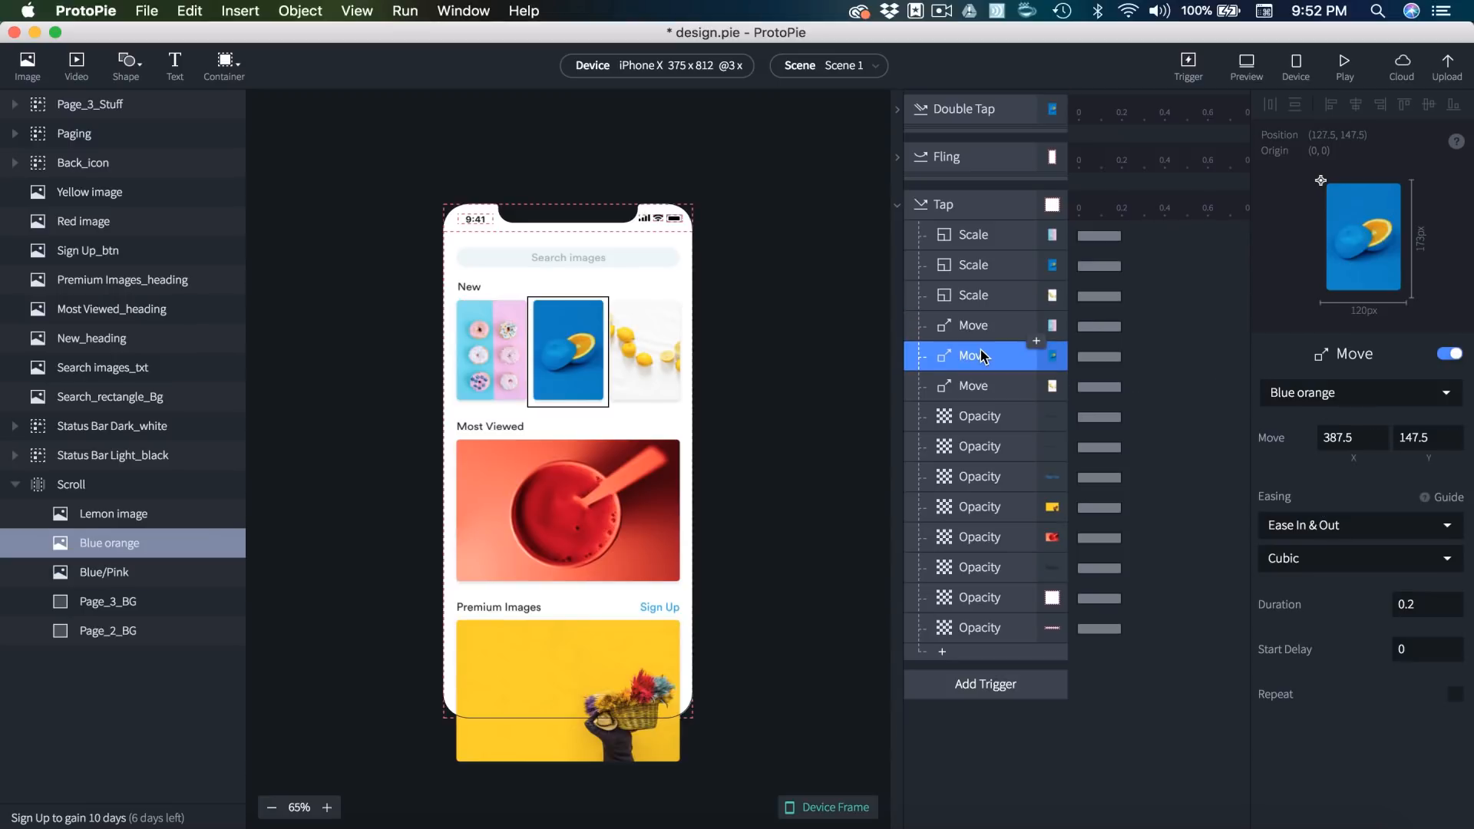
{"action": "left_click", "coordinate": [107, 543]}
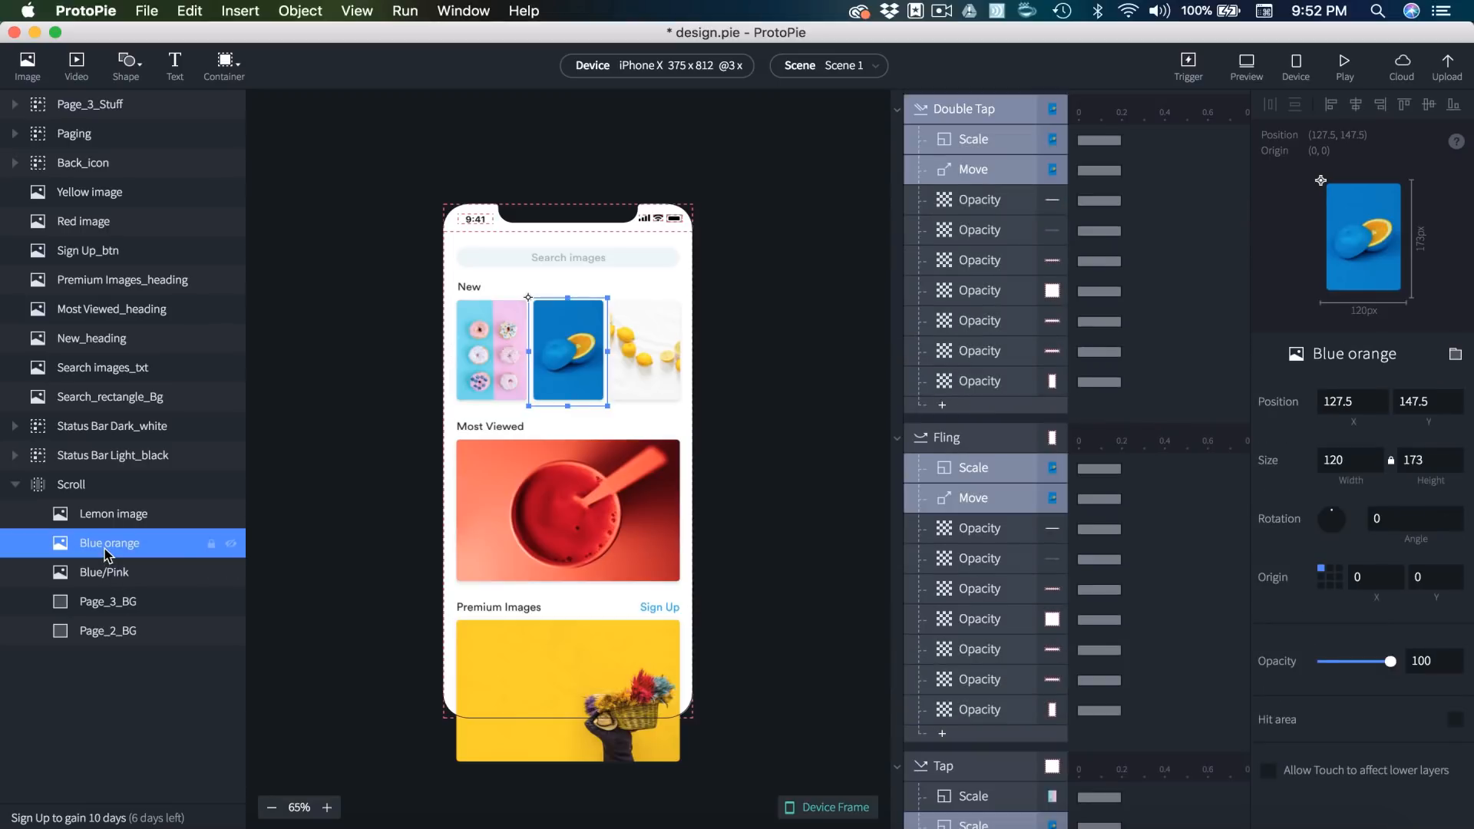
{"action": "left_click", "coordinate": [1368, 404]}
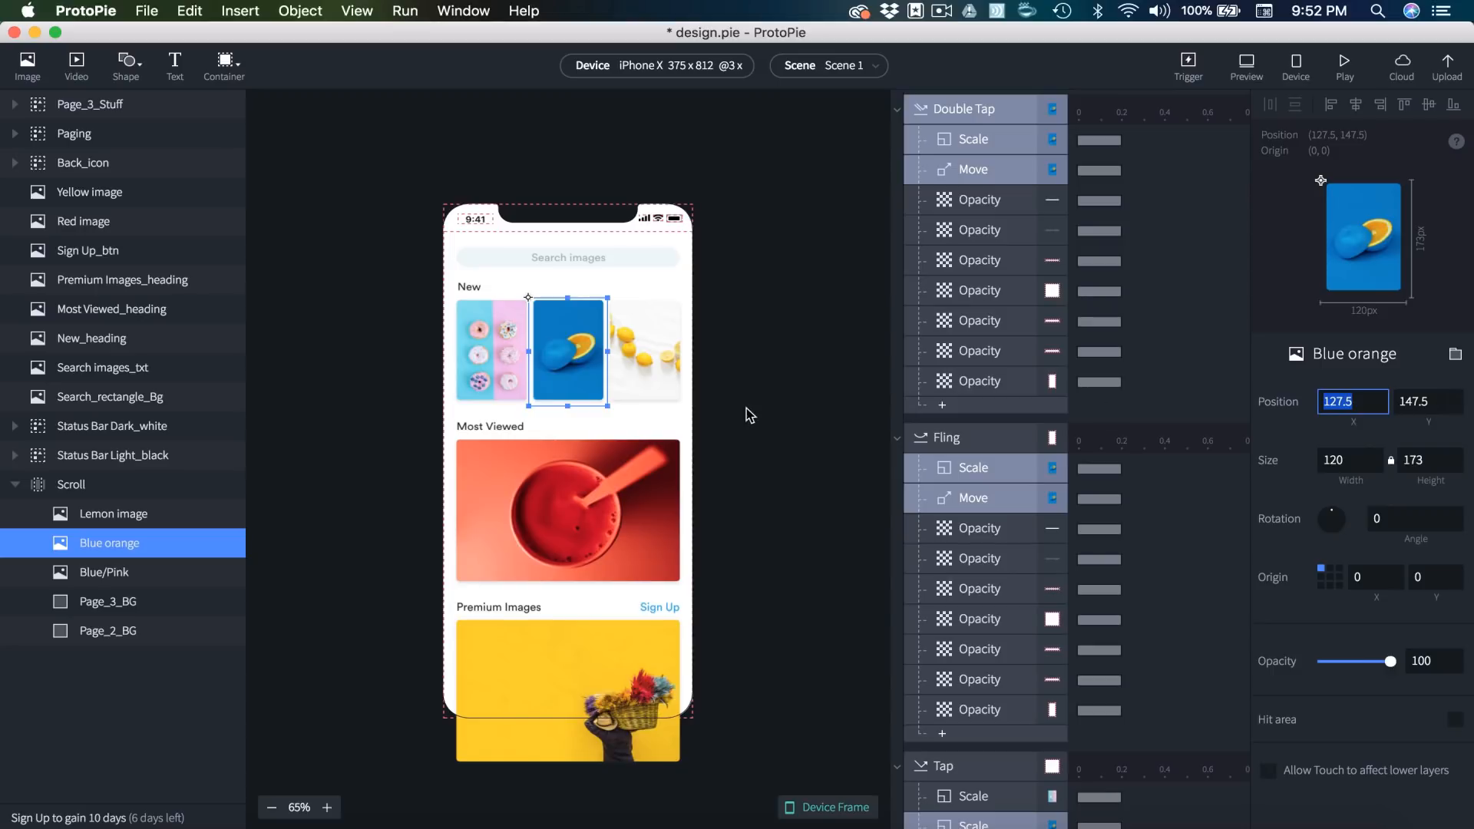
{"action": "left_click", "coordinate": [973, 498]}
{"action": "scroll", "coordinate": [998, 430], "scroll_direction": "down", "scroll_amount": 5}
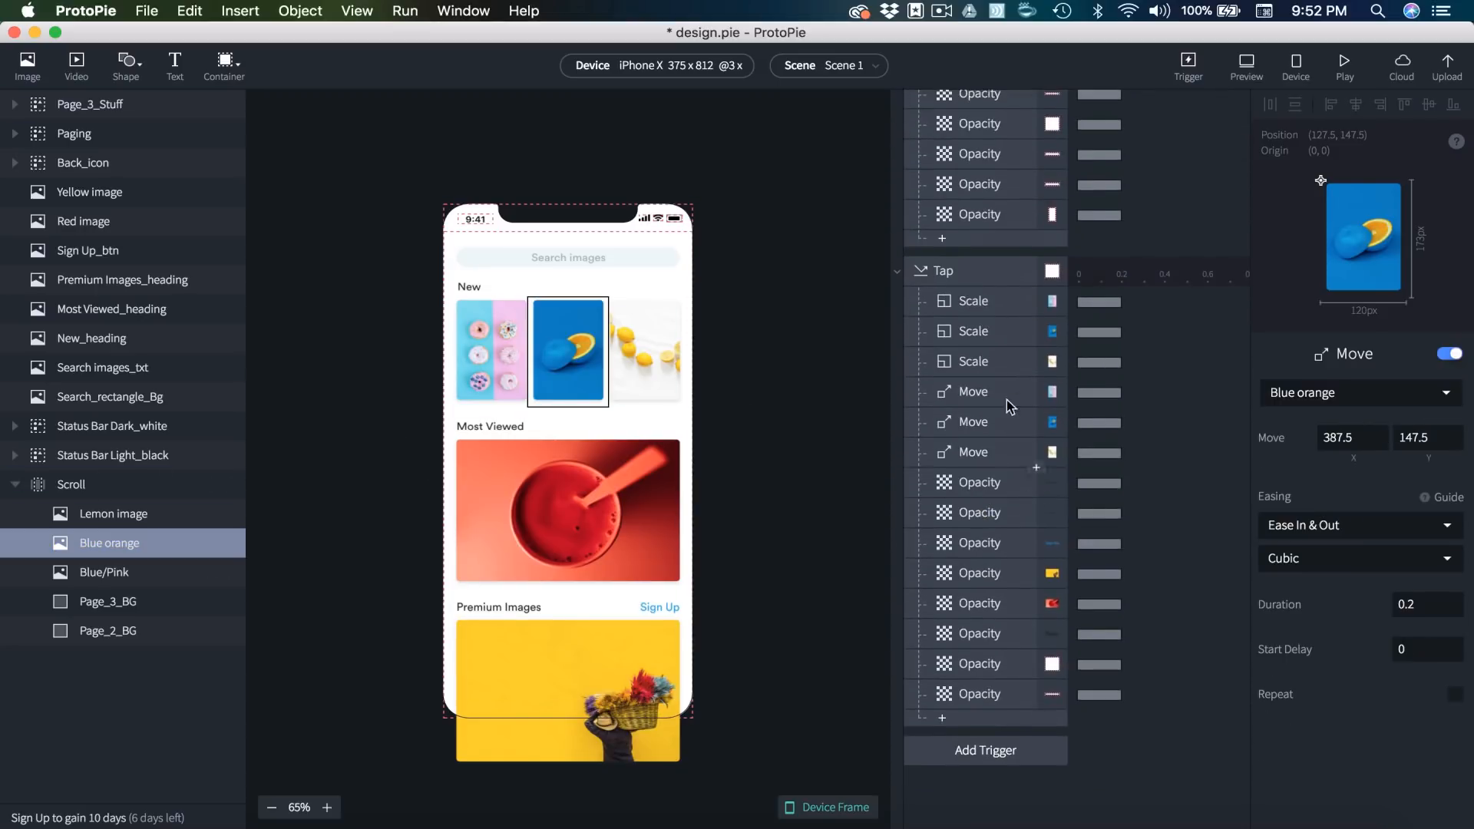
{"action": "left_click", "coordinate": [977, 425]}
{"action": "scroll", "coordinate": [978, 425], "scroll_direction": "down", "scroll_amount": 5}
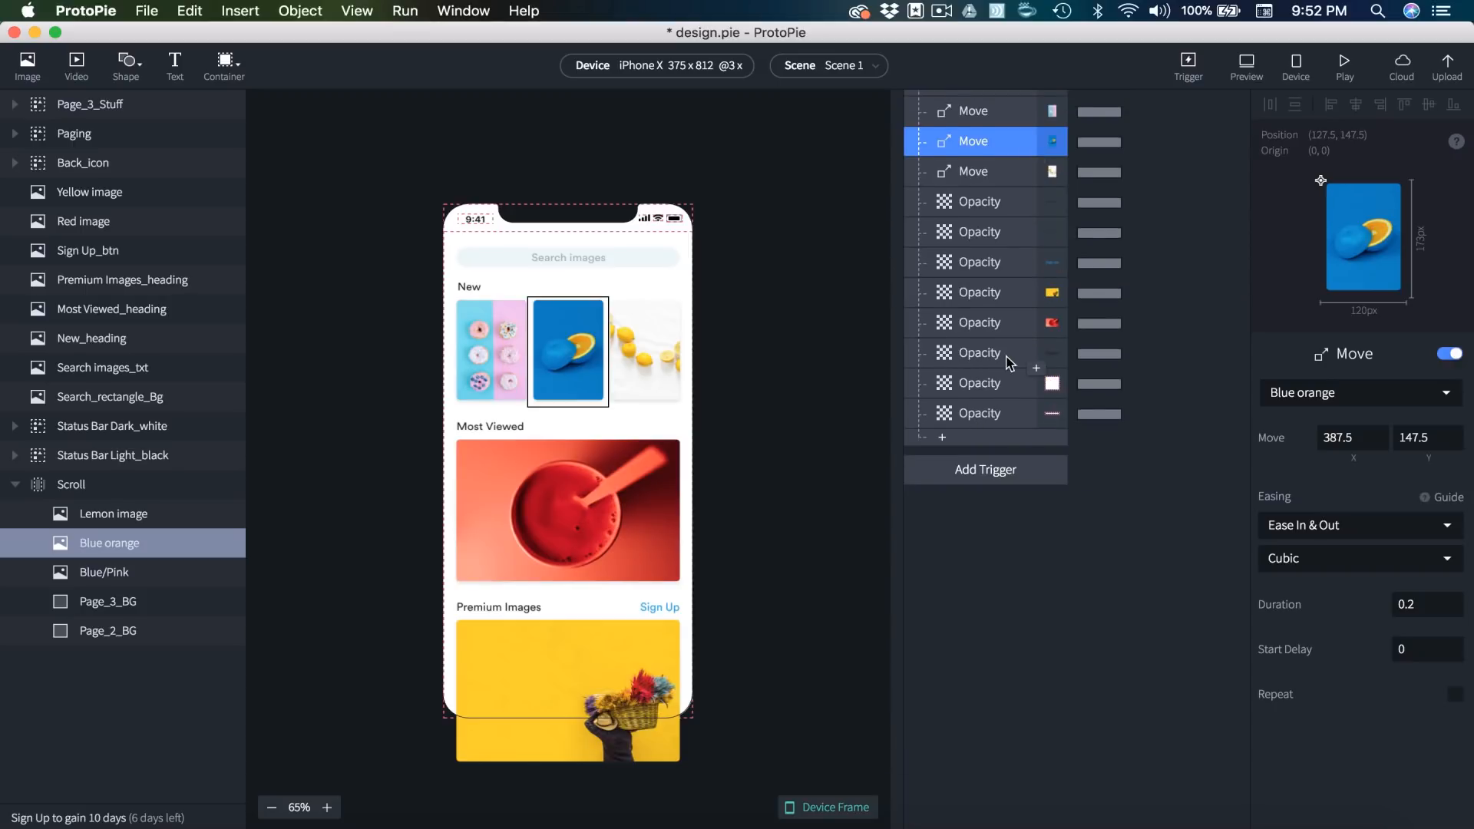
{"action": "scroll", "coordinate": [991, 307], "scroll_direction": "up", "scroll_amount": 1}
{"action": "left_click", "coordinate": [1339, 439]}
{"action": "key", "text": "super+v"}
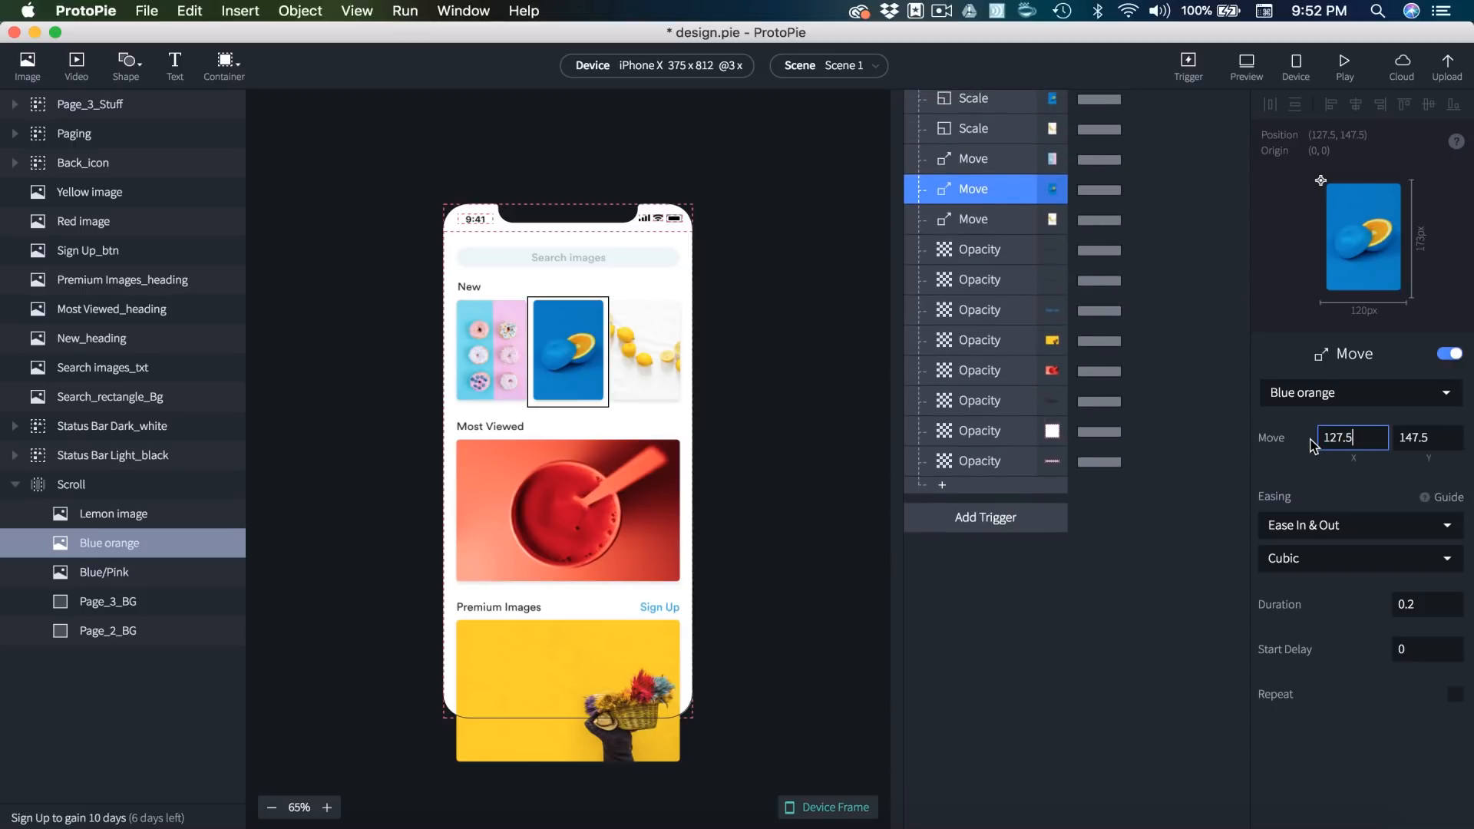
- Copy the Lemon image layer's X position of 242.5 into its Move response in the Back_icon Tap trigger
{"action": "left_click", "coordinate": [112, 521]}
{"action": "left_click", "coordinate": [1354, 393]}
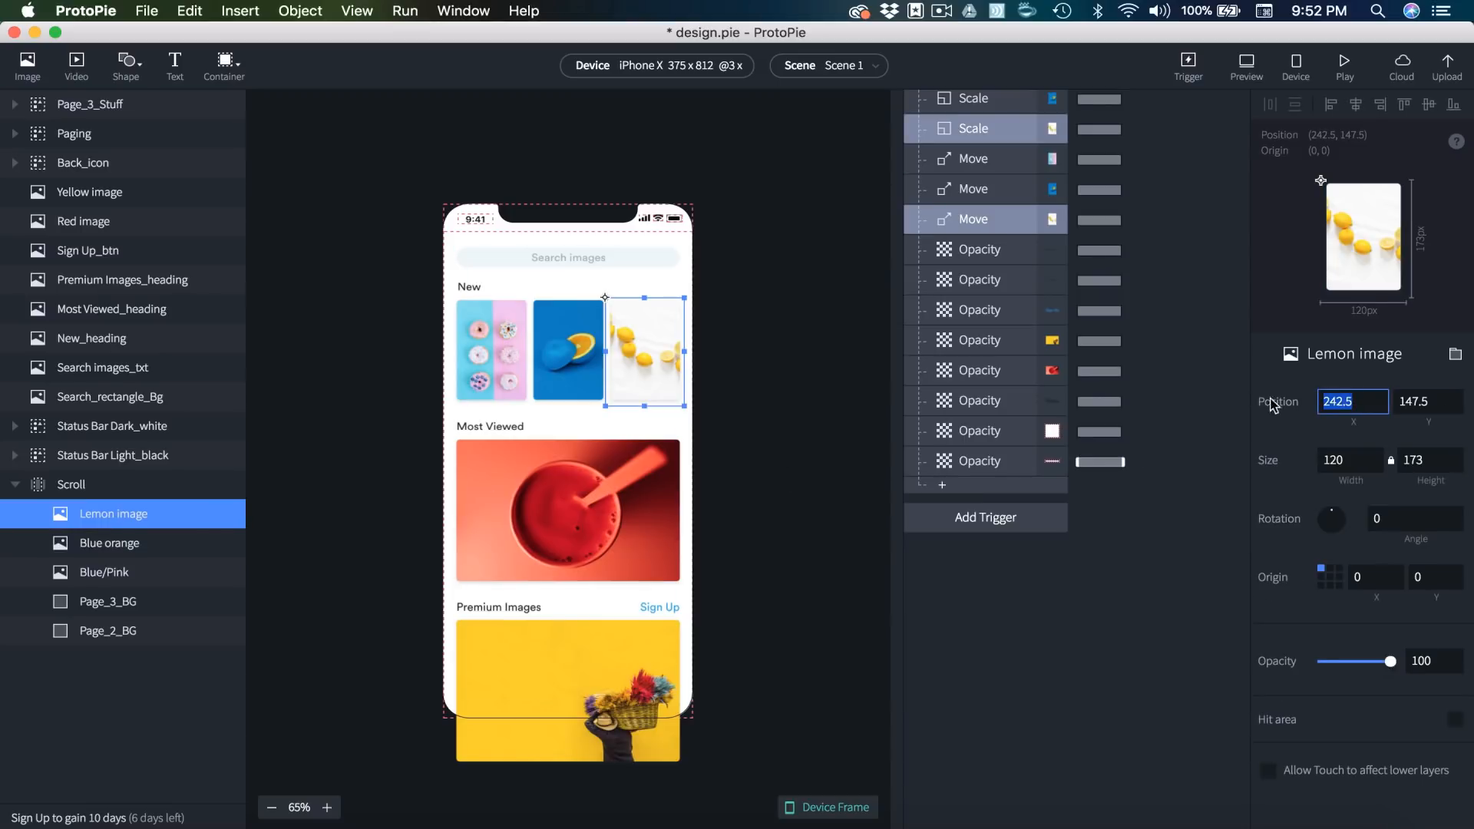
{"action": "key", "text": "super+c"}
{"action": "scroll", "coordinate": [971, 230], "scroll_direction": "up", "scroll_amount": 1}
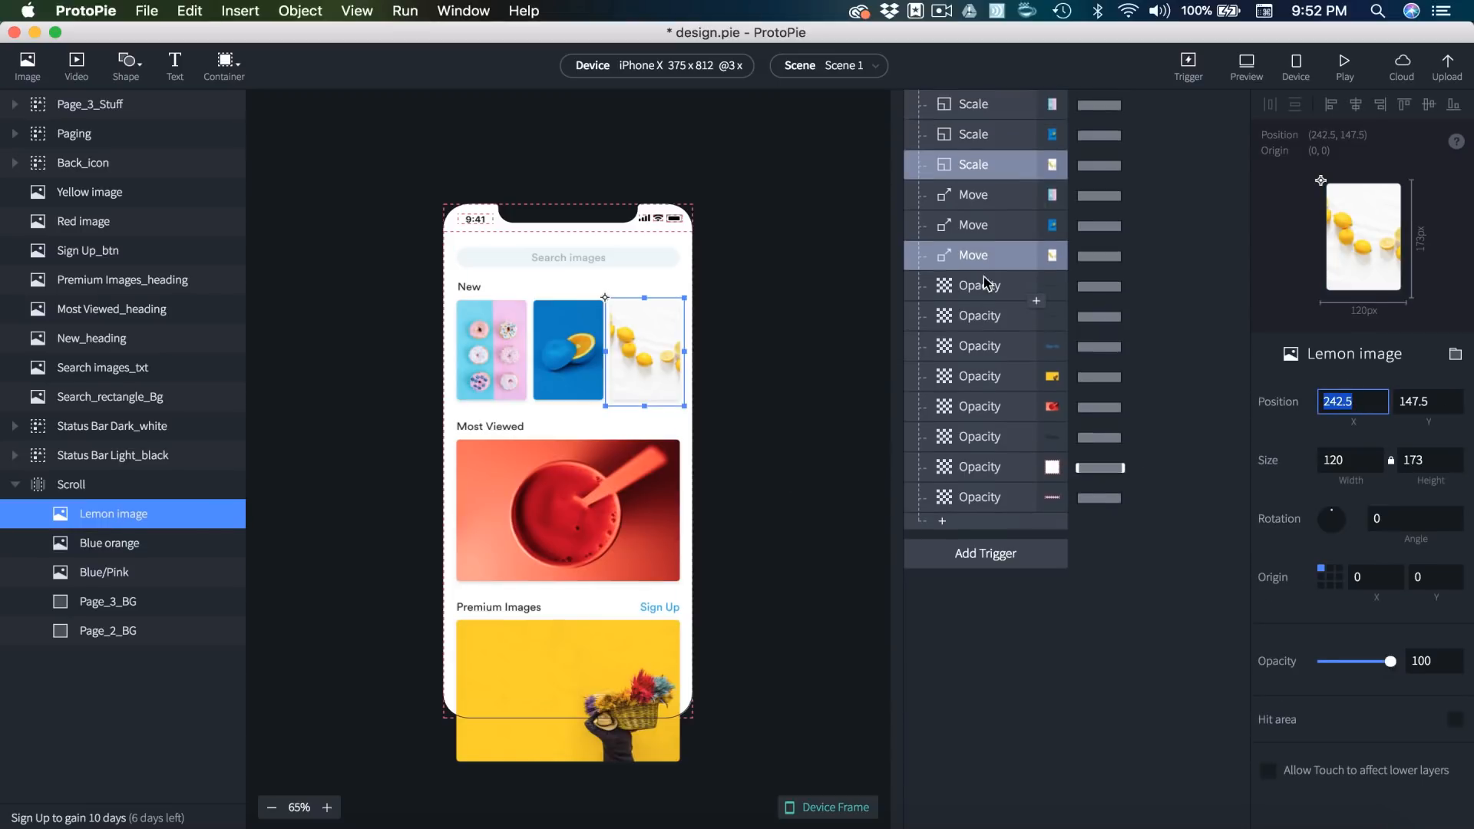
{"action": "left_click", "coordinate": [973, 261]}
{"action": "left_click_drag", "start_coordinate": [1359, 437], "coordinate": [1302, 437]}
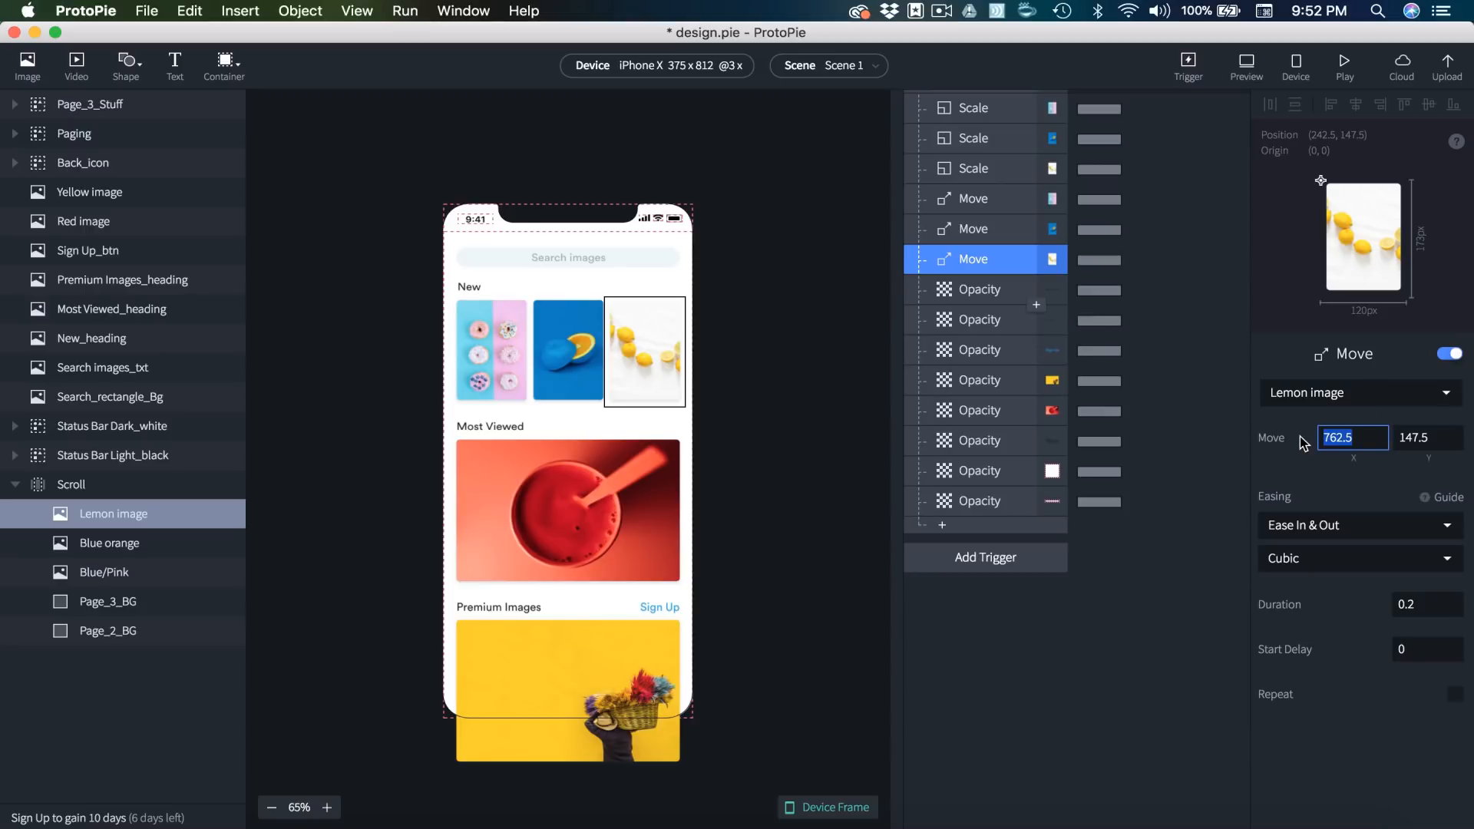
{"action": "key", "text": "super+v"}
{"action": "left_click", "coordinate": [793, 447]}
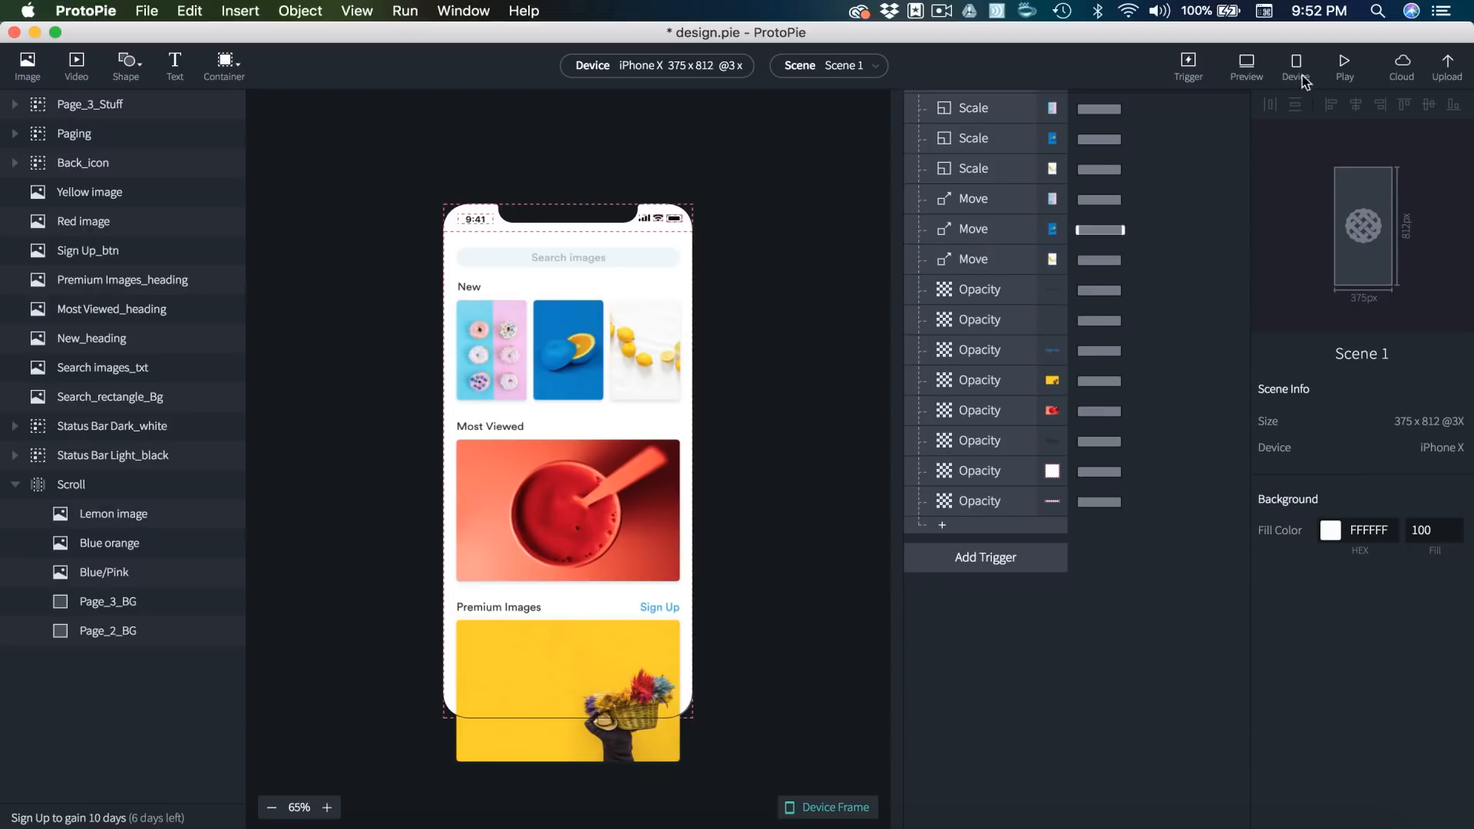
- Preview the prototype, enter the gallery from the Blue/Pink image, and open the Blue orange detail page
{"action": "left_click", "coordinate": [1245, 65]}
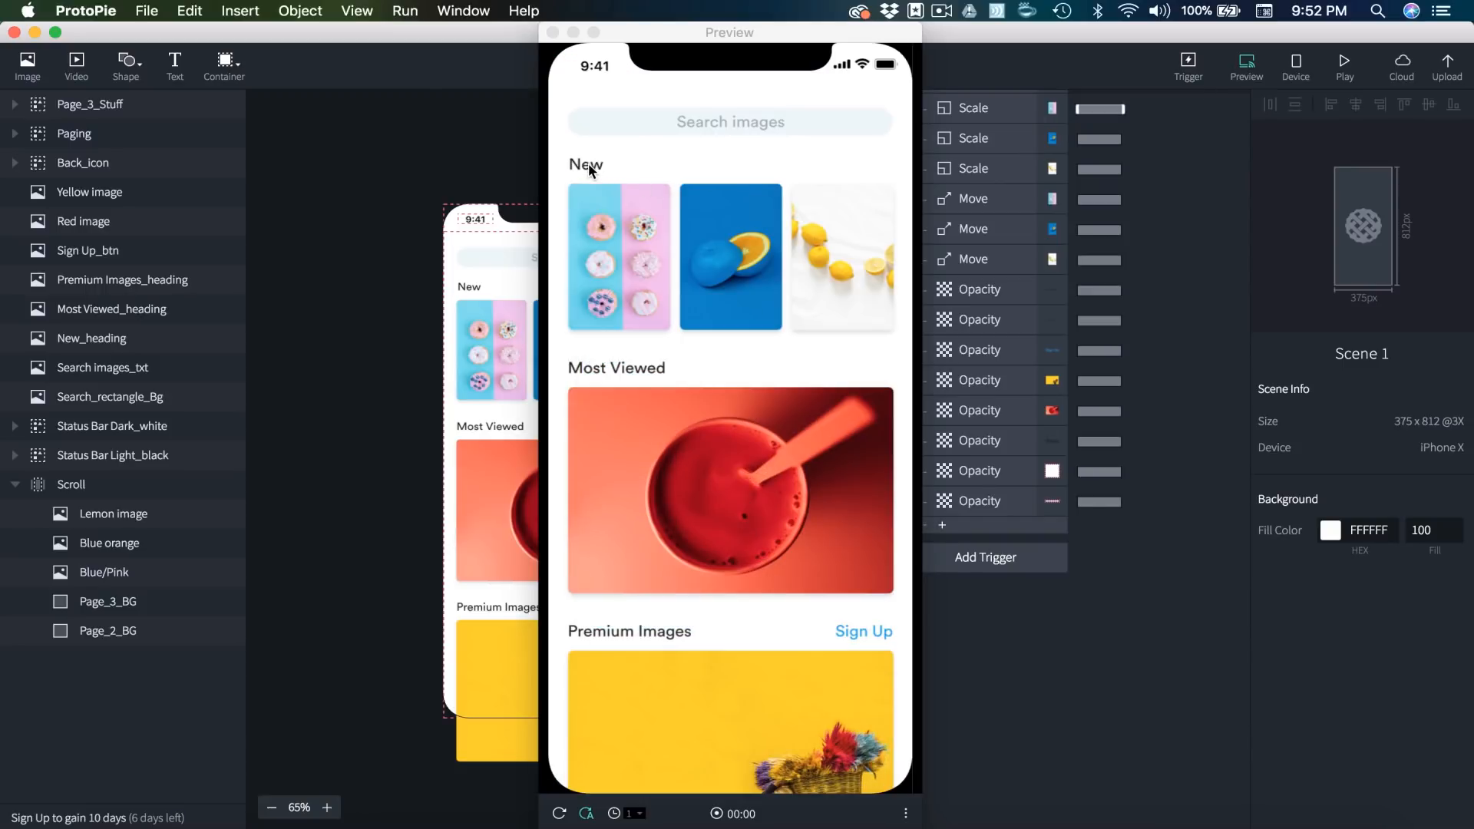
{"action": "left_click", "coordinate": [638, 184]}
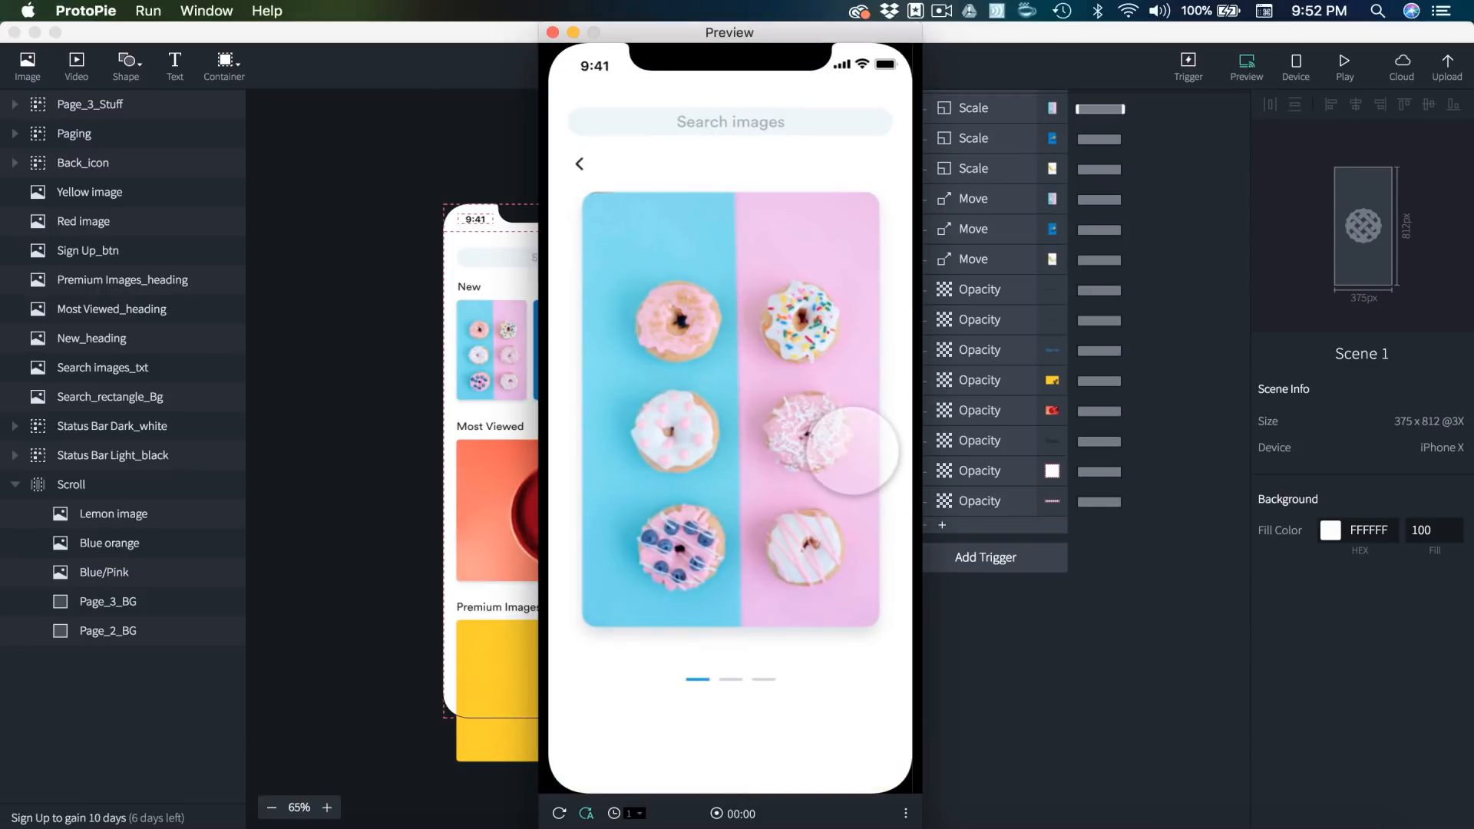
{"action": "left_click_drag", "start_coordinate": [883, 456], "coordinate": [806, 443]}
{"action": "left_click", "coordinate": [781, 477]}
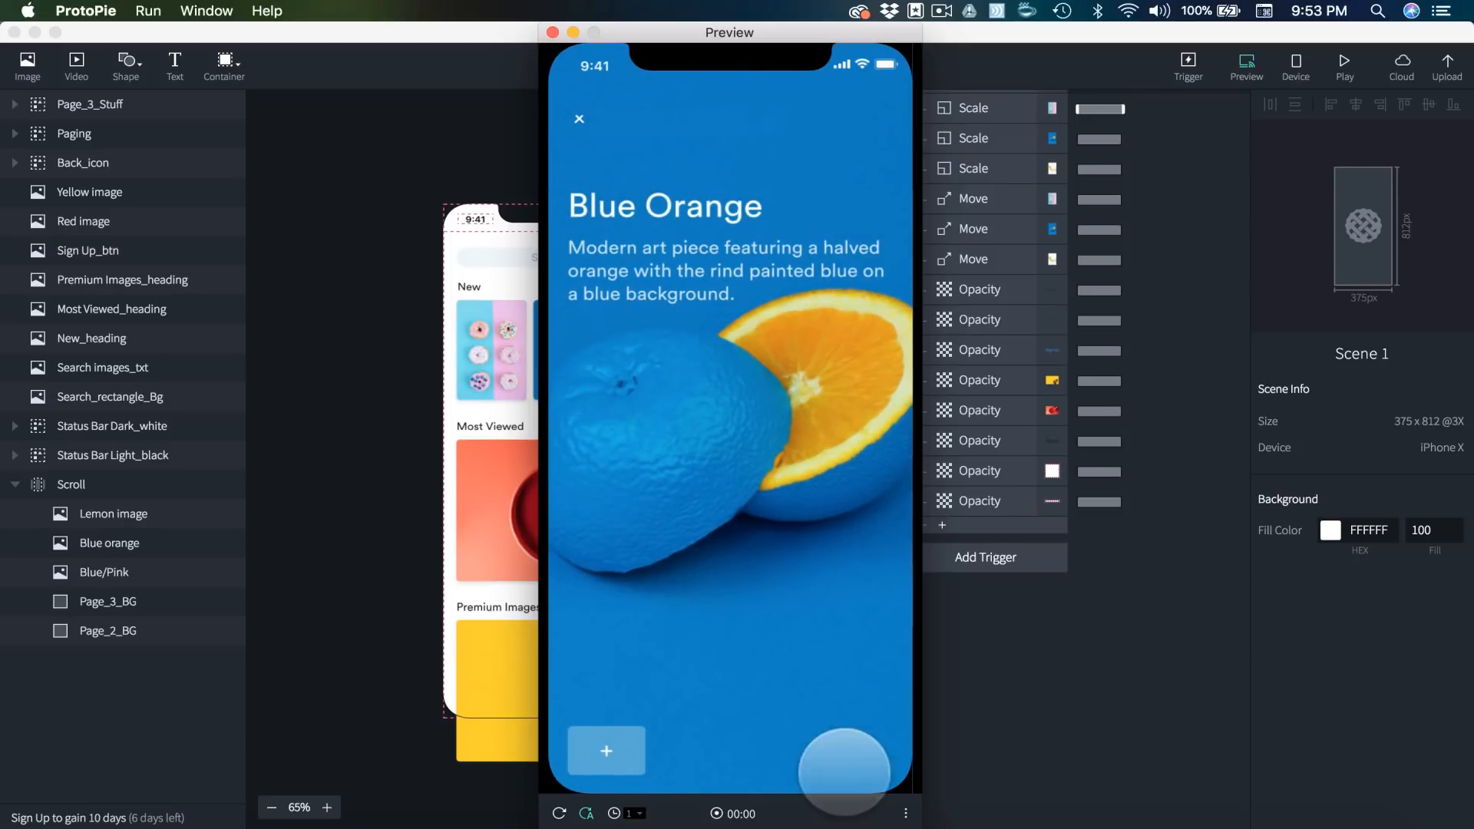
- Fling down to close the Blue orange detail page, swipe the gallery, and test Back_icon to return to the home screen
{"action": "left_click", "coordinate": [845, 768]}
{"action": "left_click_drag", "start_coordinate": [834, 575], "coordinate": [806, 514]}
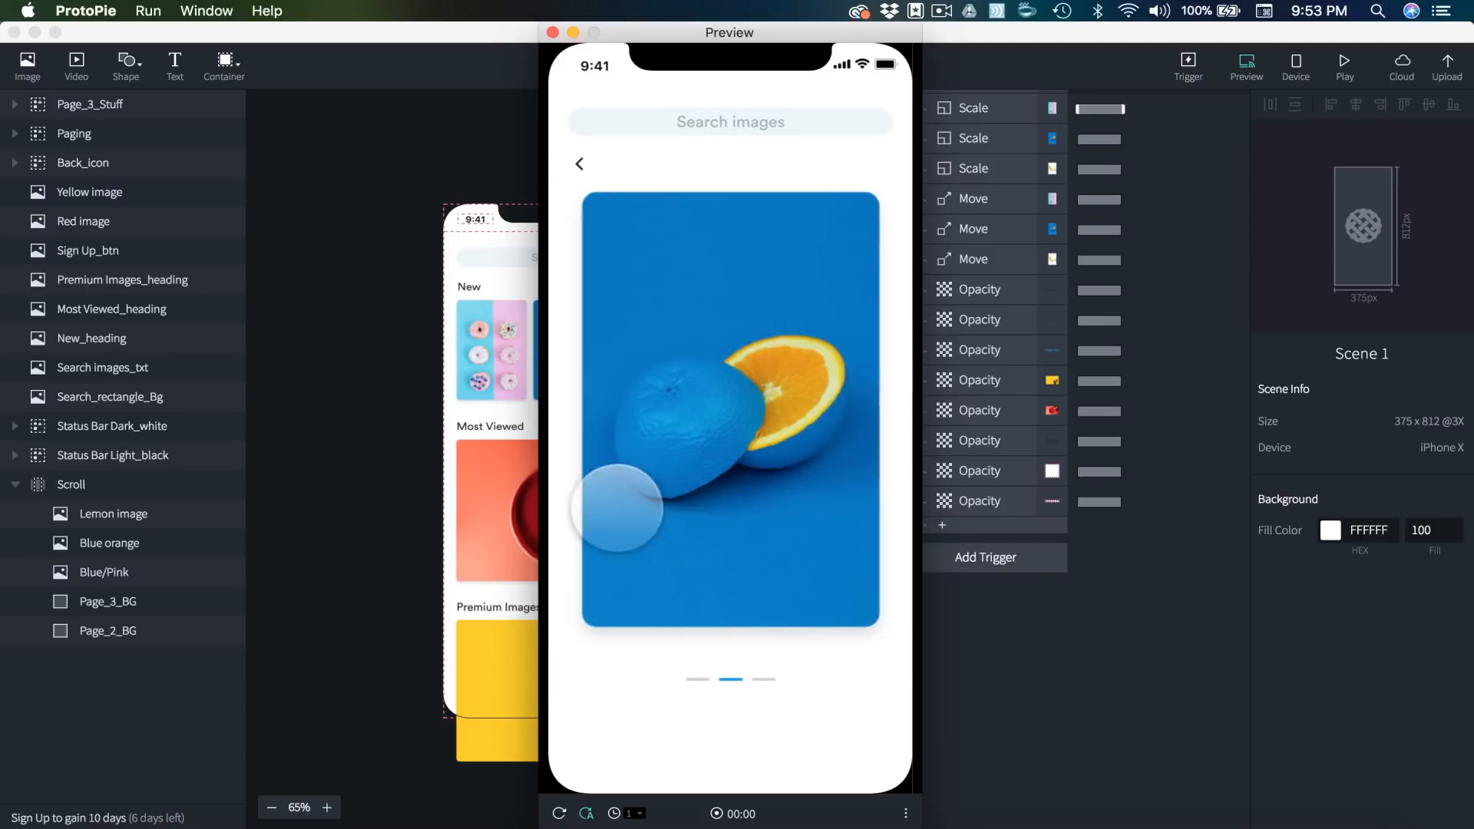
{"action": "left_click_drag", "start_coordinate": [614, 506], "coordinate": [829, 510]}
{"action": "left_click", "coordinate": [583, 166]}
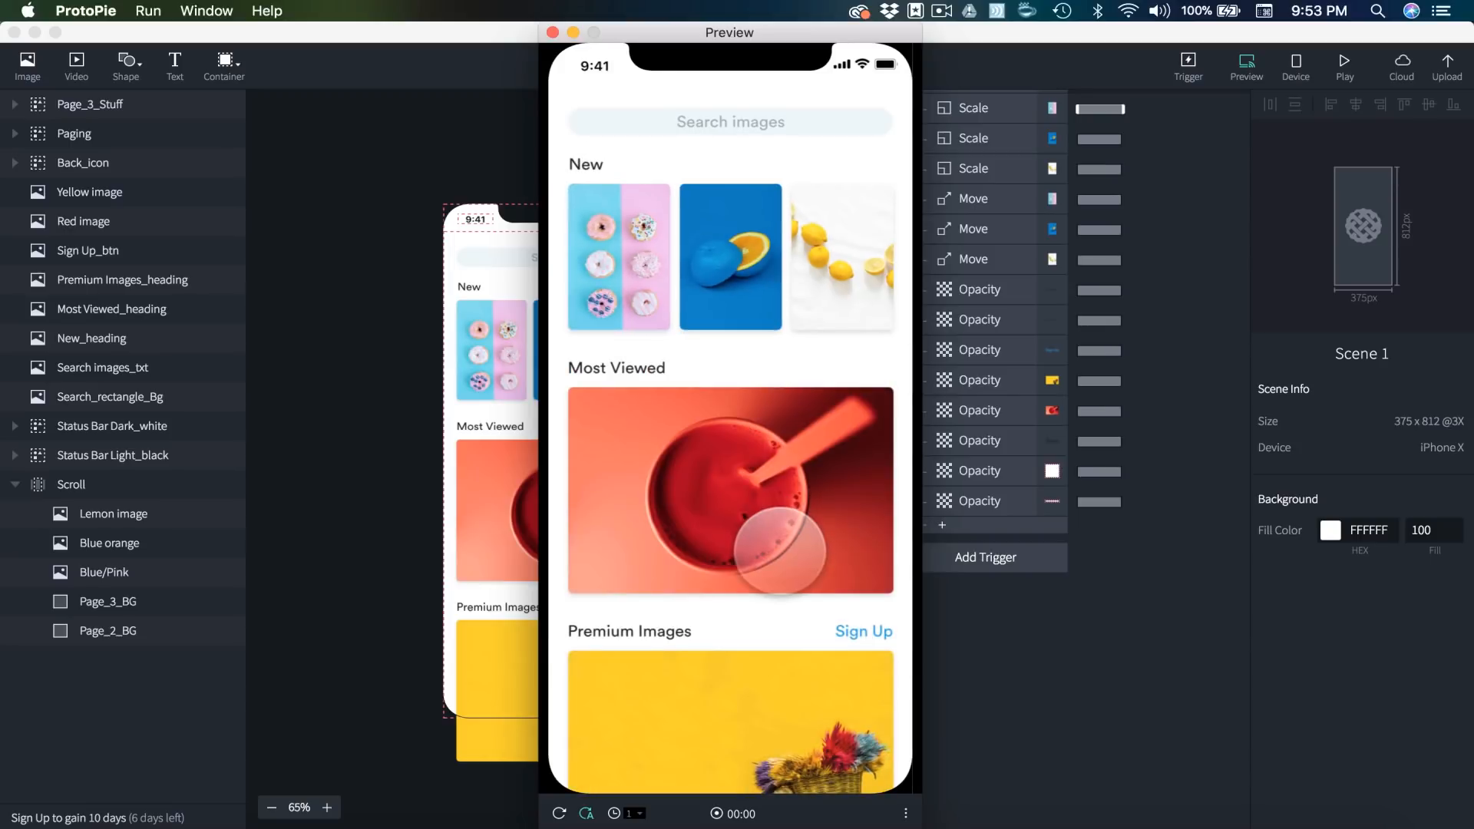